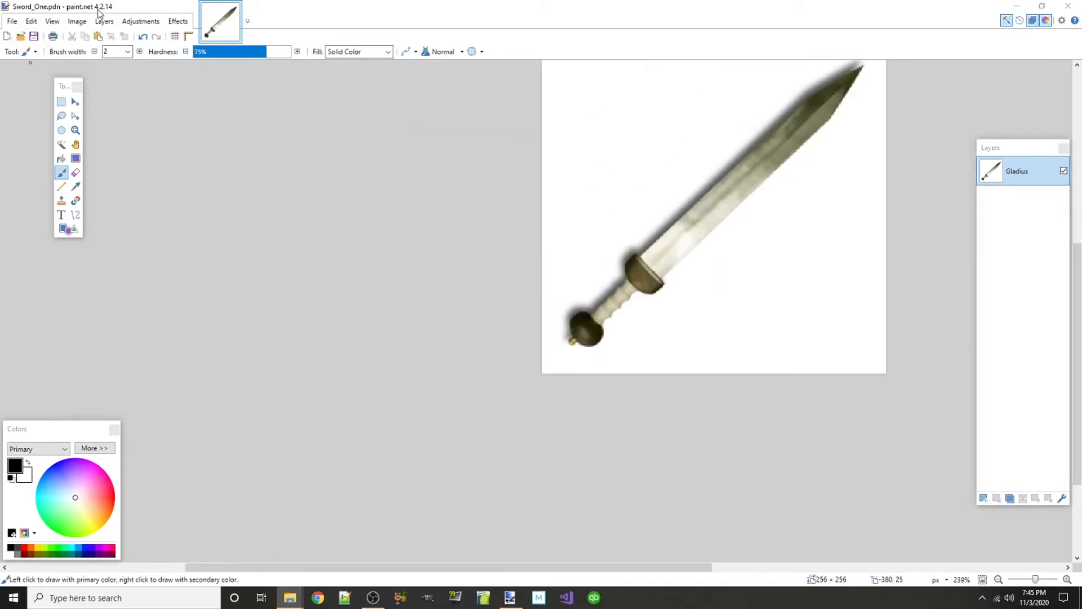
- Choose the Line/Curve tool and set its brush width to 3
scroll(643, 273, down, 2)
drag(823, 316, 703, 393)
scroll(619, 375, up, 1)
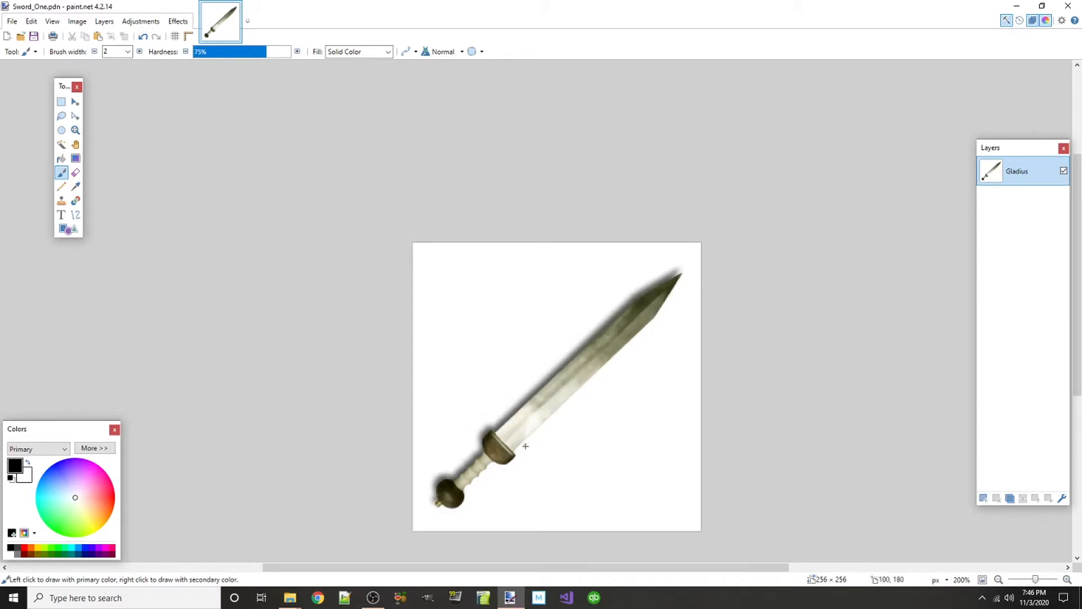
scroll(526, 446, up, 2)
scroll(525, 459, down, 1)
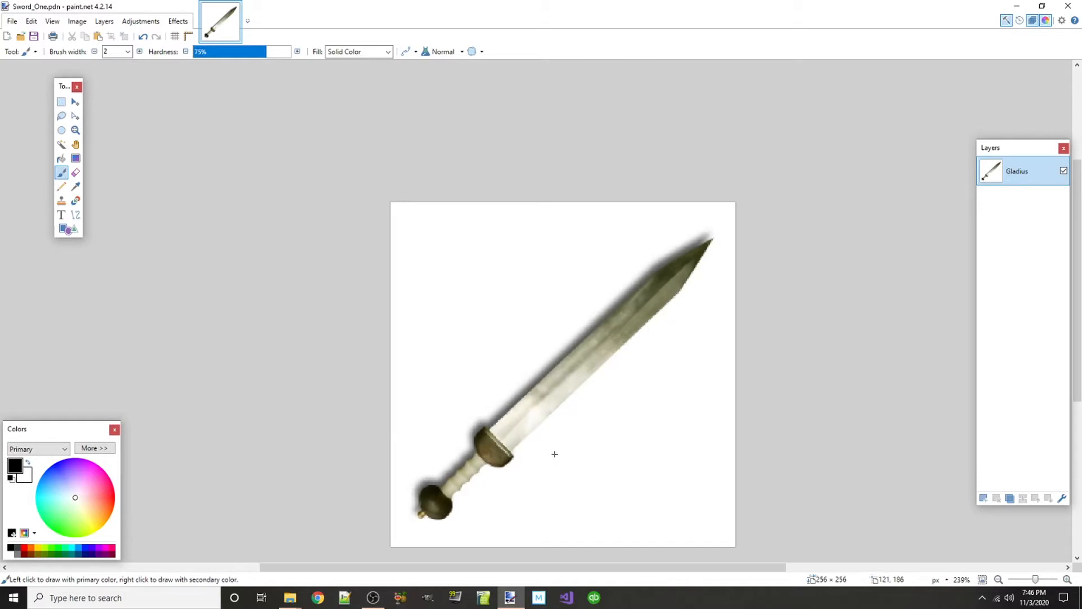
click(73, 215)
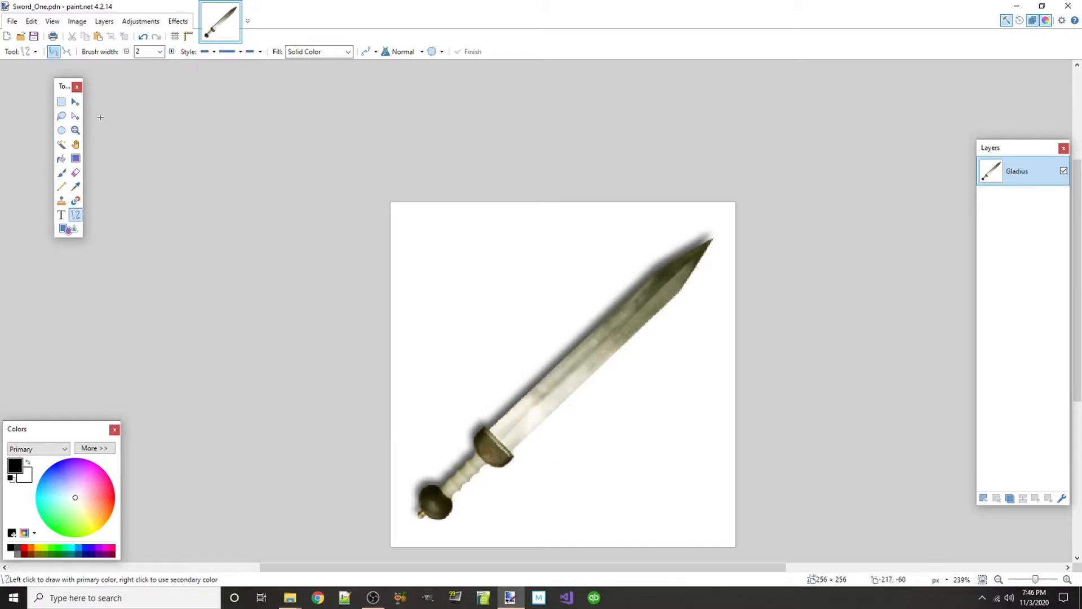
click(171, 51)
scroll(580, 433, up, 3)
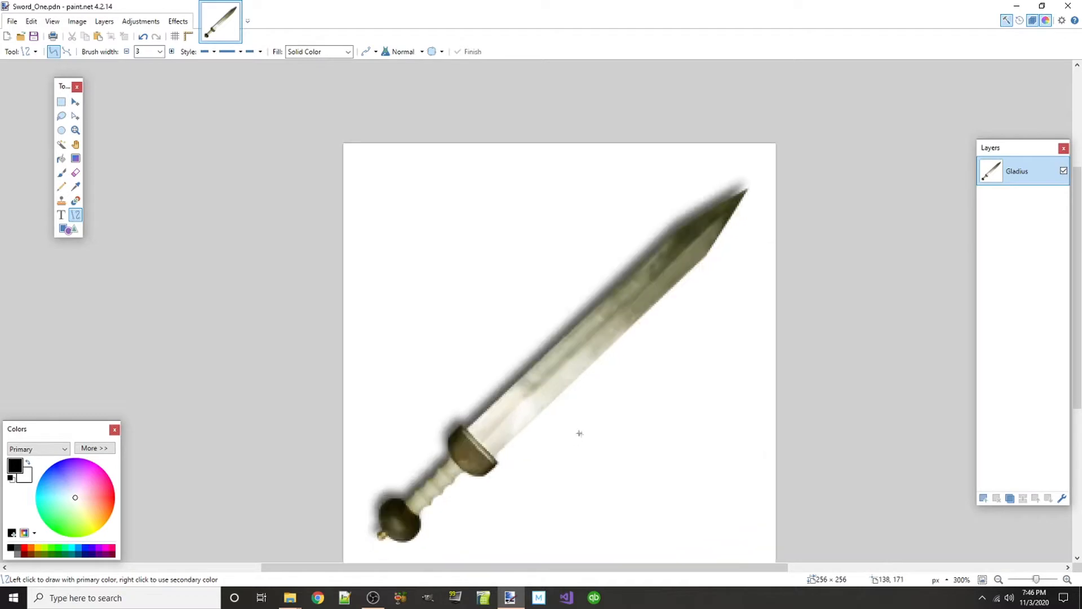
scroll(587, 441, down, 2)
scroll(595, 429, down, 1)
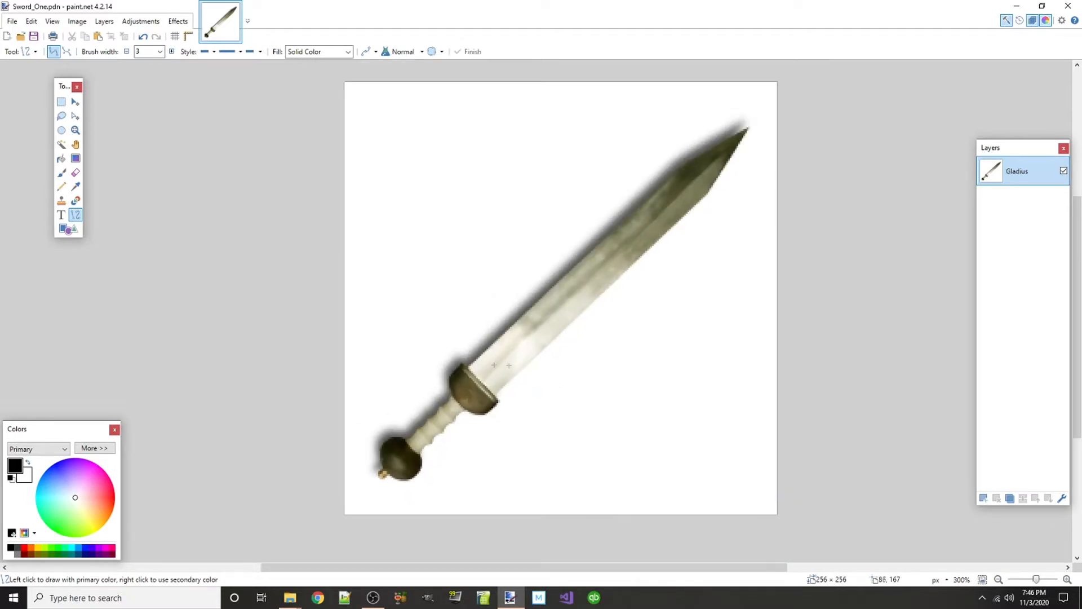
scroll(671, 304, down, 1)
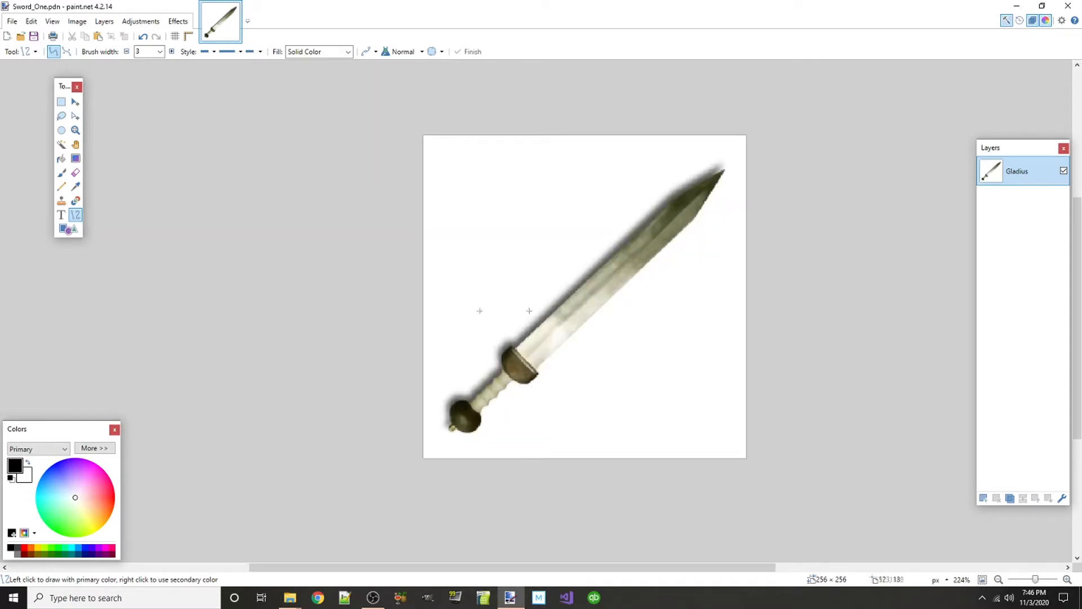
scroll(643, 310, up, 2)
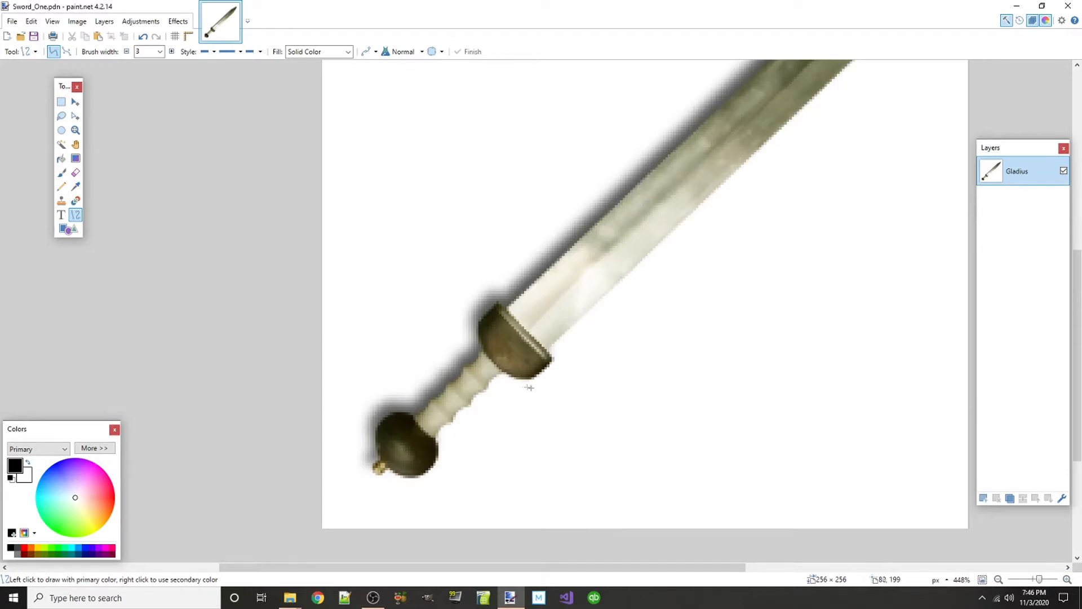
scroll(541, 384, down, 2)
scroll(563, 381, up, 2)
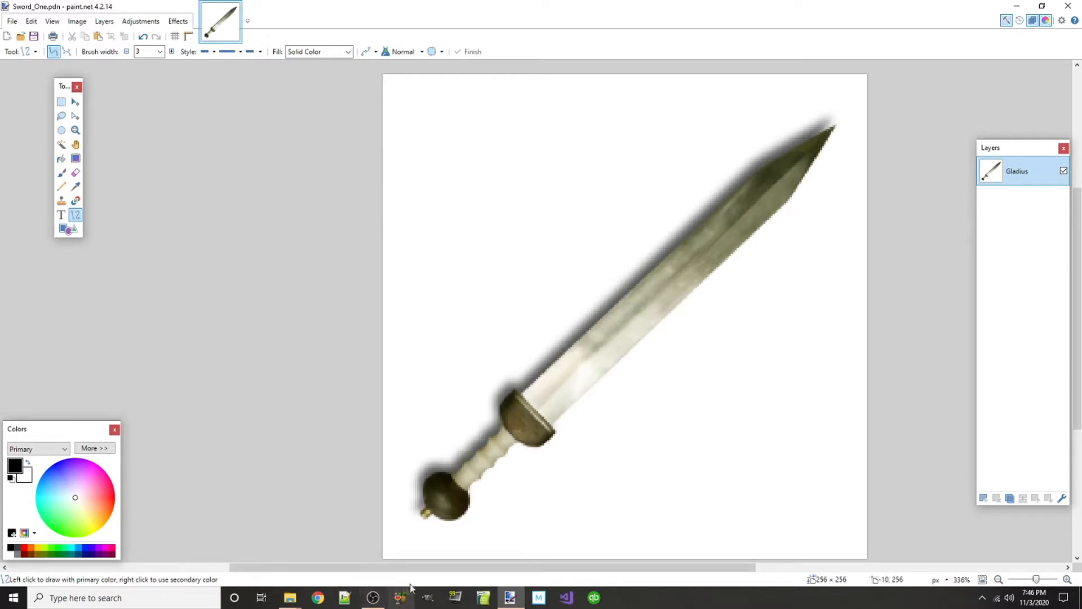
- Draw a trial straight line about 117 px long above the blade and undo it
scroll(488, 475, left, 1)
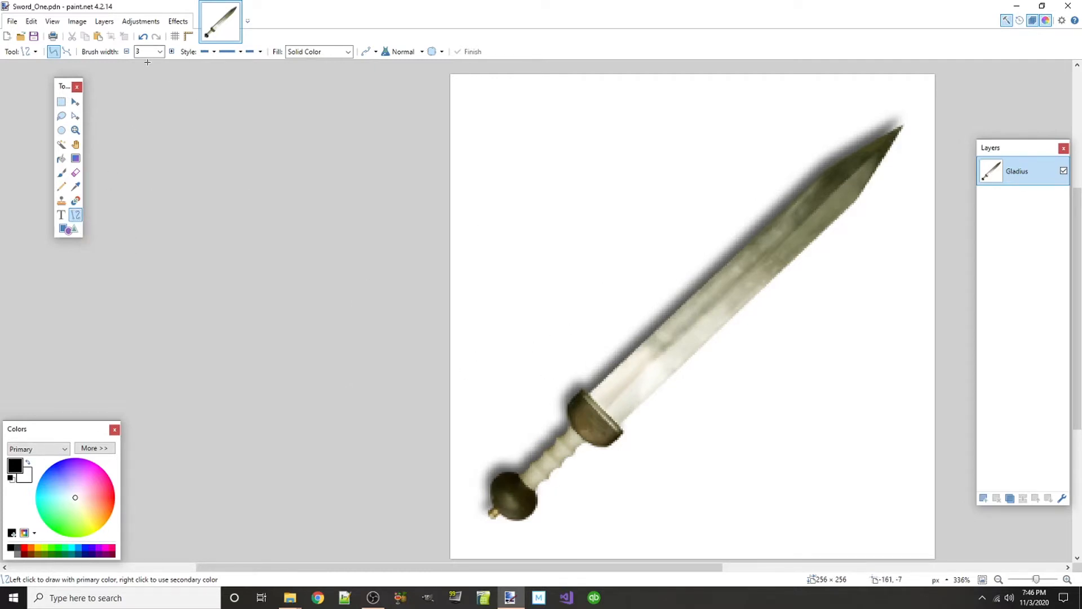
drag(585, 277, 768, 156)
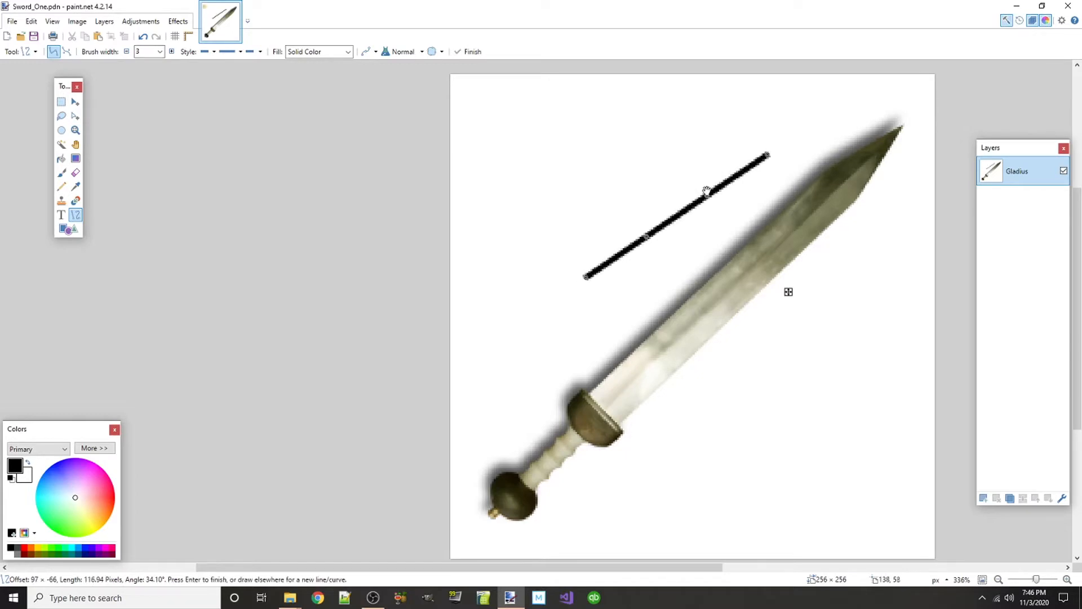
key(ctrl+z)
- Add a new layer above Gladius and name it Outline
drag(638, 344, 571, 251)
scroll(571, 250, up, 3)
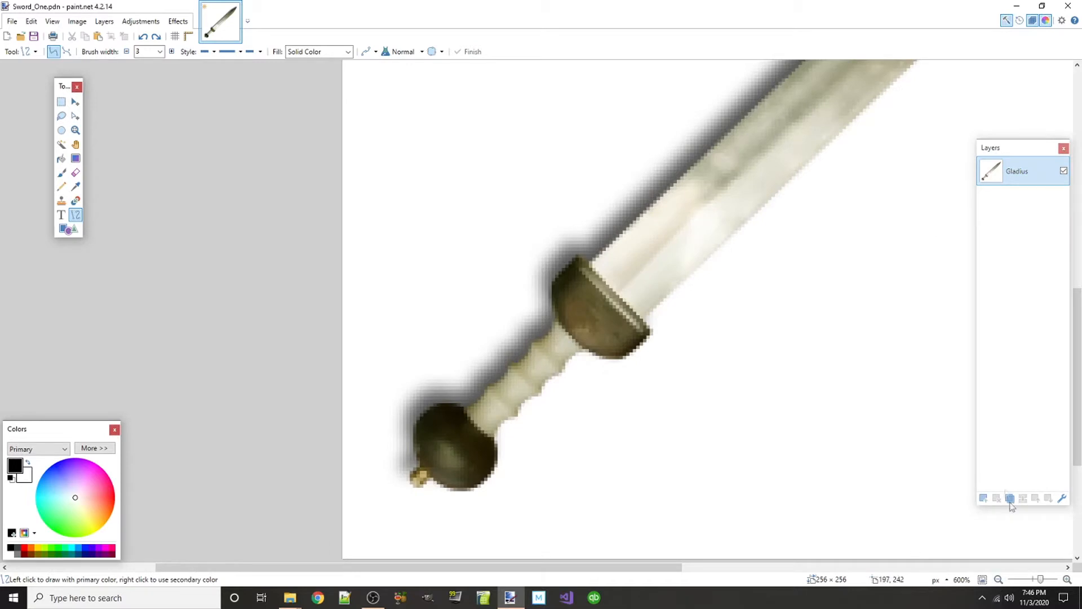
click(984, 498)
double_click(1017, 174)
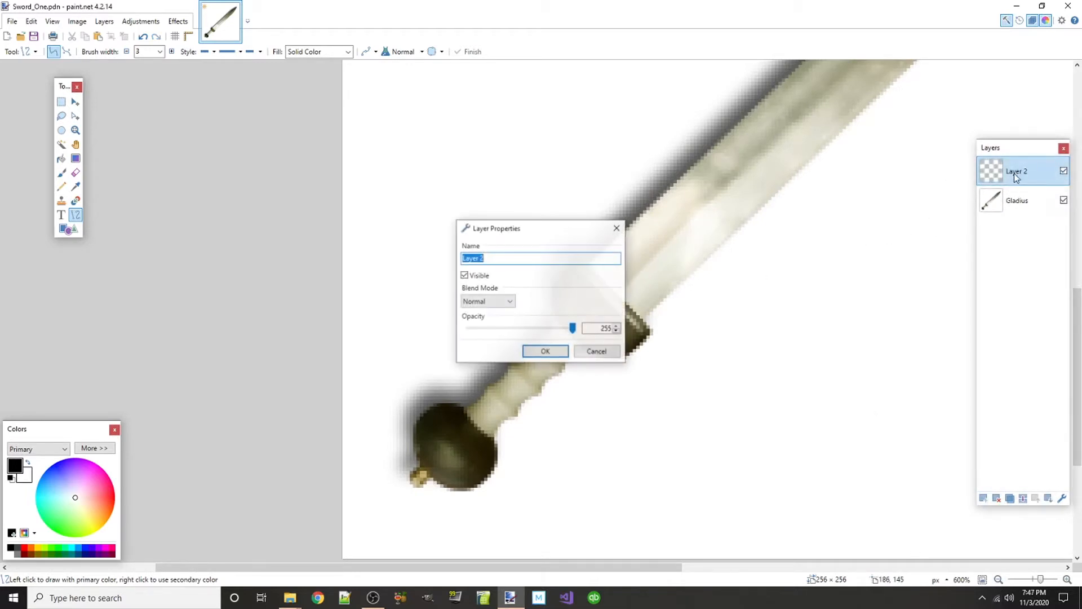
text(Outline)
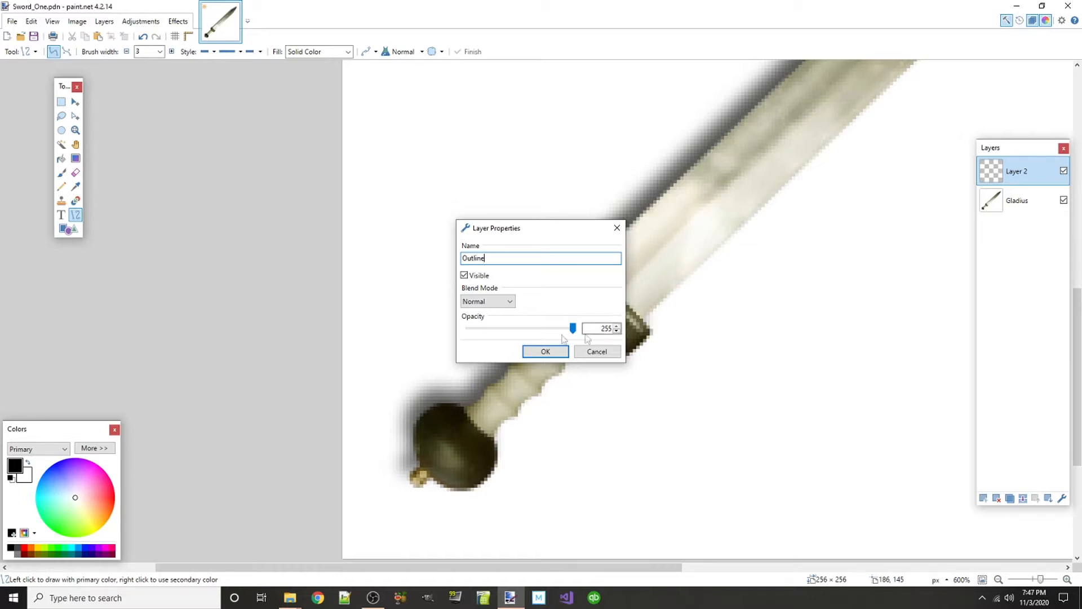
click(545, 352)
- Trace the underside of the small gold knob at the pommel's end with a curve about 8 px long
scroll(520, 397, down, 2)
scroll(501, 423, up, 5)
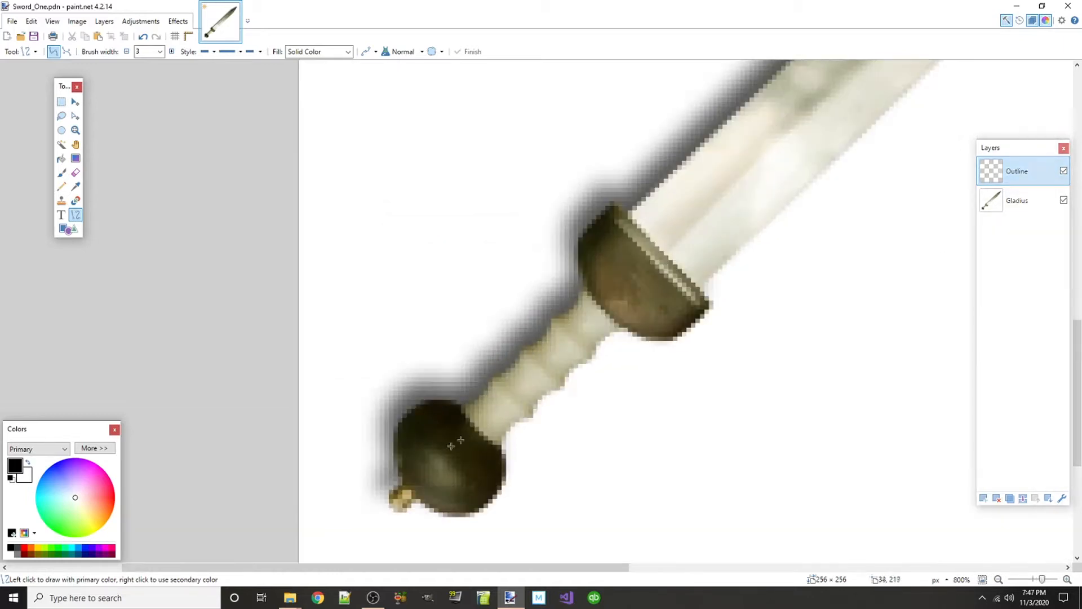
scroll(453, 388, down, 2)
mouse_move(375, 393)
mouse_down()
mouse_move(413, 380)
mouse_move(391, 372)
mouse_move(416, 384)
mouse_move(374, 375)
mouse_up()
scroll(386, 412, up, 2)
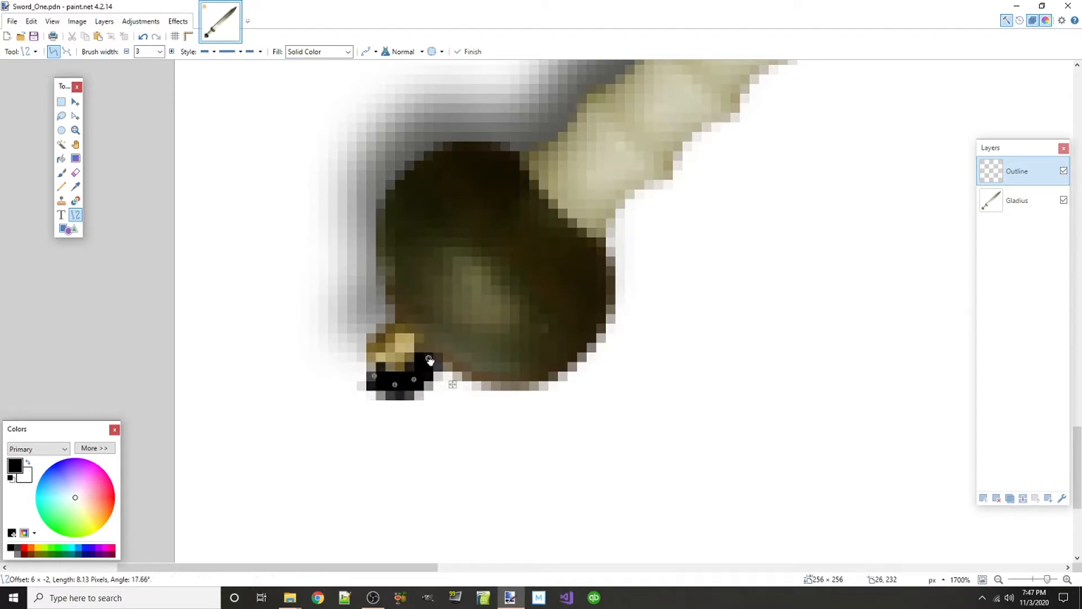
scroll(432, 360, down, 2)
key(Return)
- Trace the pommel's lower edge from the gold knob to the grip with a curve about 31 px long
mouse_move(433, 360)
mouse_down()
mouse_move(545, 283)
mouse_move(543, 342)
mouse_up()
drag(474, 335, 490, 375)
drag(543, 342, 548, 340)
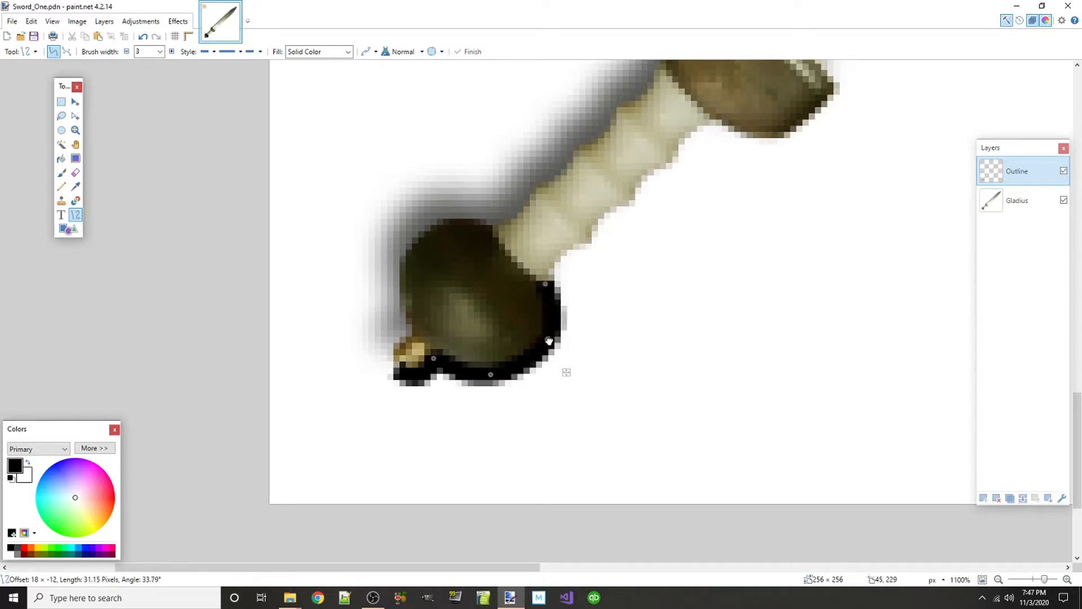
drag(491, 374, 495, 374)
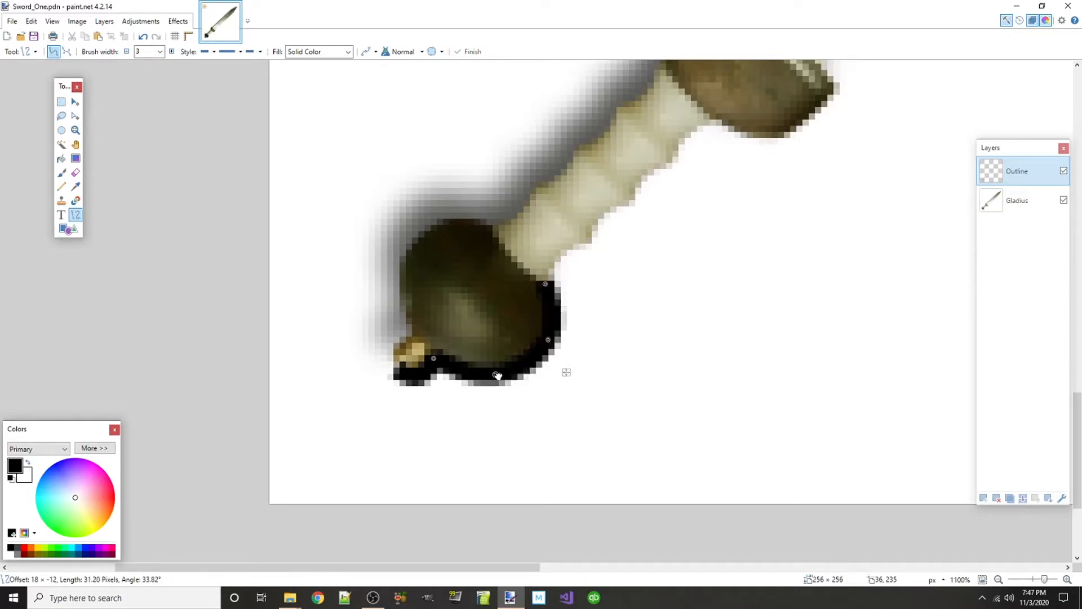
drag(548, 339, 548, 340)
scroll(625, 310, down, 2)
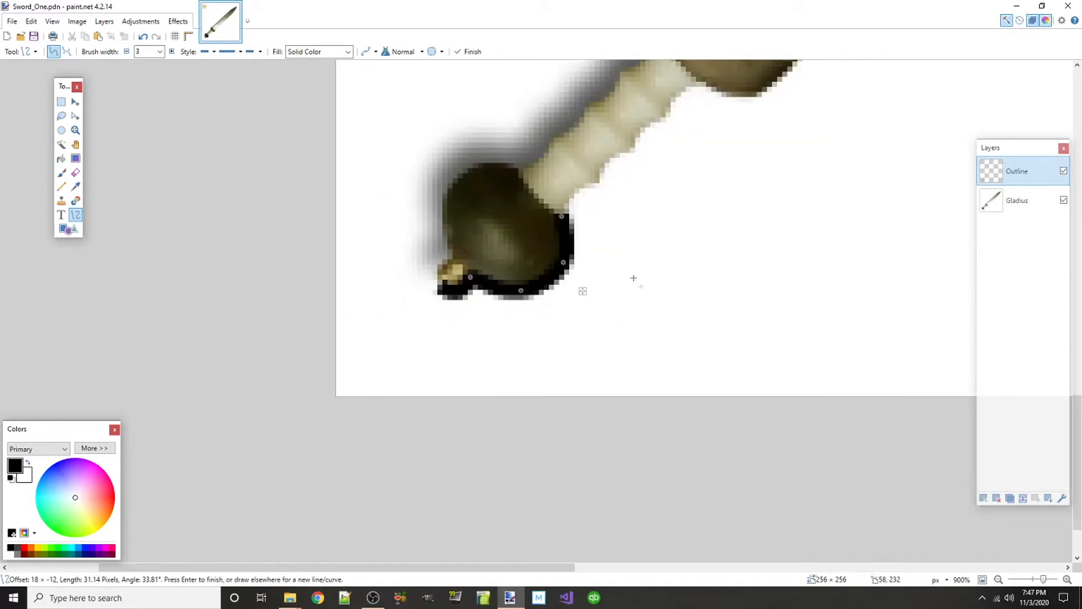
scroll(649, 318, up, 2)
- Outline the underside of the grip with a straight line and the guard's lower edge with a curve about 27 px long
drag(565, 346, 700, 221)
drag(715, 368, 480, 506)
drag(456, 356, 568, 326)
drag(493, 345, 503, 372)
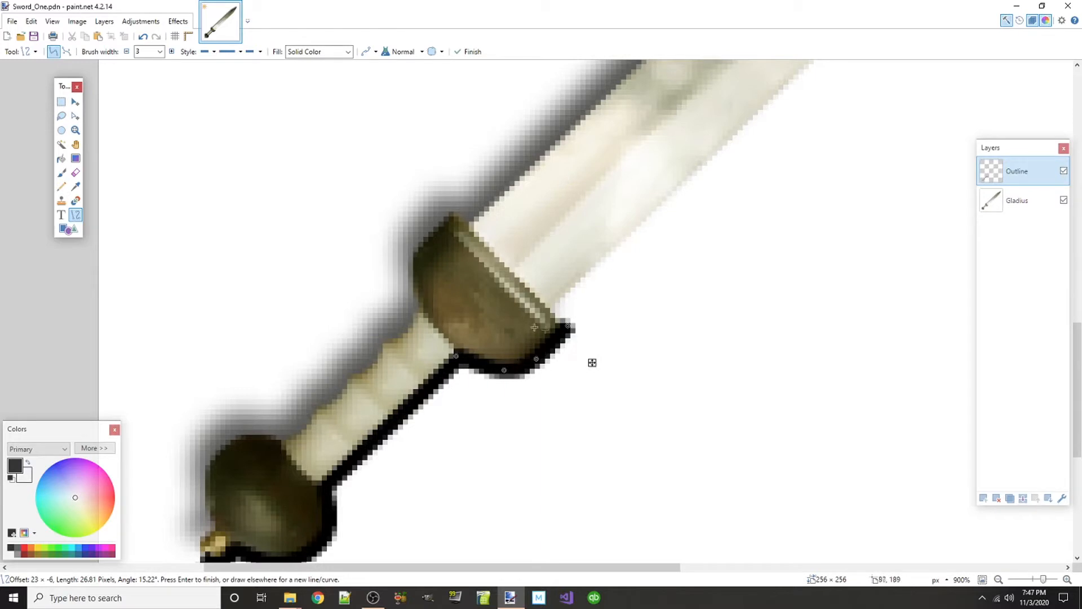
mouse_move(567, 327)
mouse_down()
mouse_move(553, 314)
mouse_move(575, 323)
mouse_up()
key(Return)
- Undo the last edit and close the guard's lower corner toward the blade with a line about 6 px long
key(ctrl+z)
scroll(565, 324, up, 2)
scroll(576, 327, down, 5)
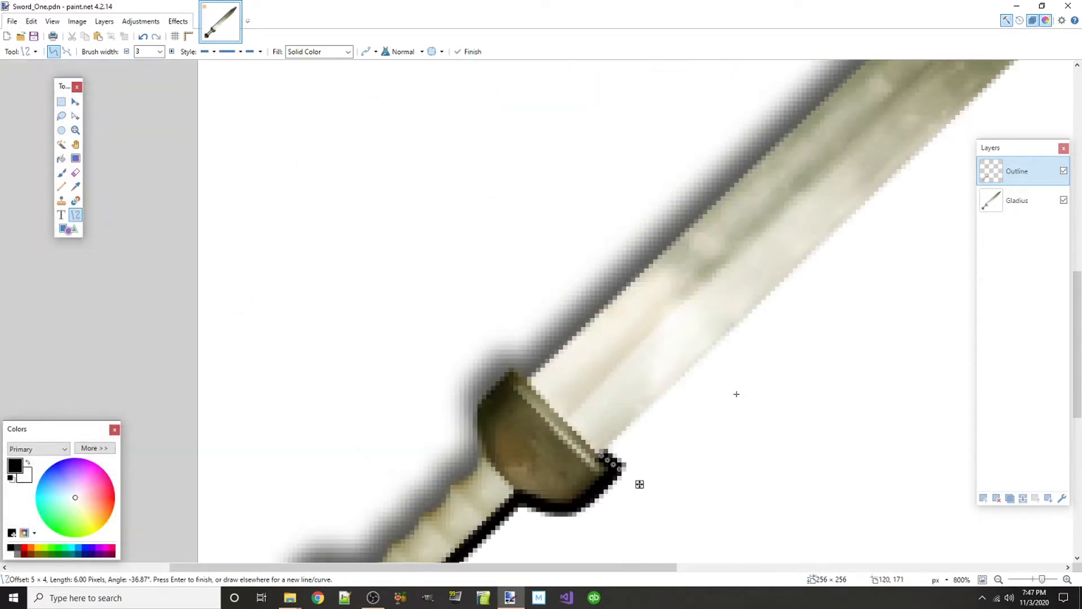
scroll(575, 496, down, 3)
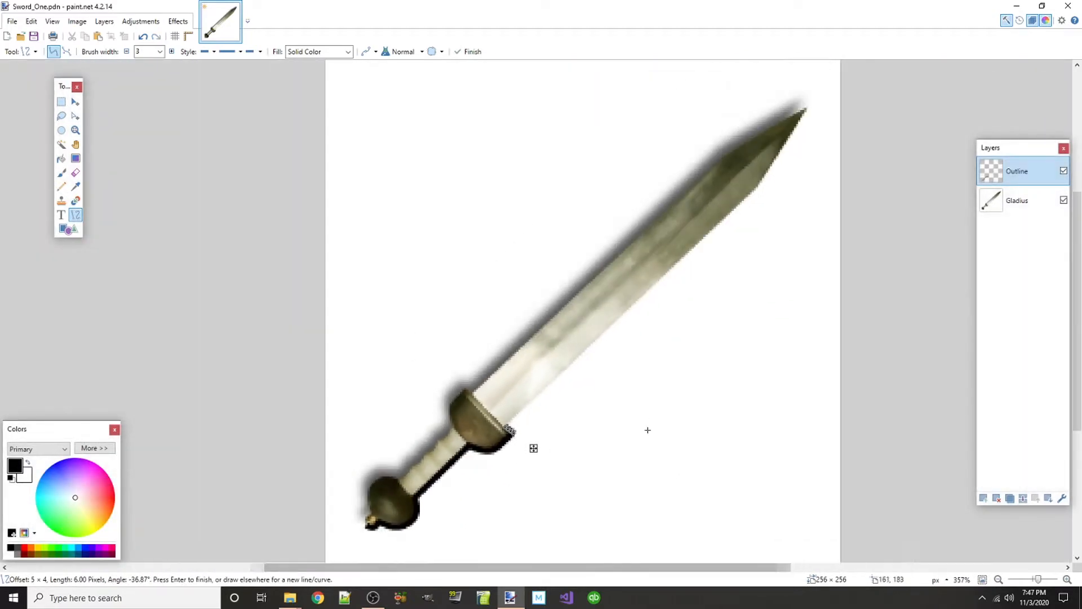
key(Return)
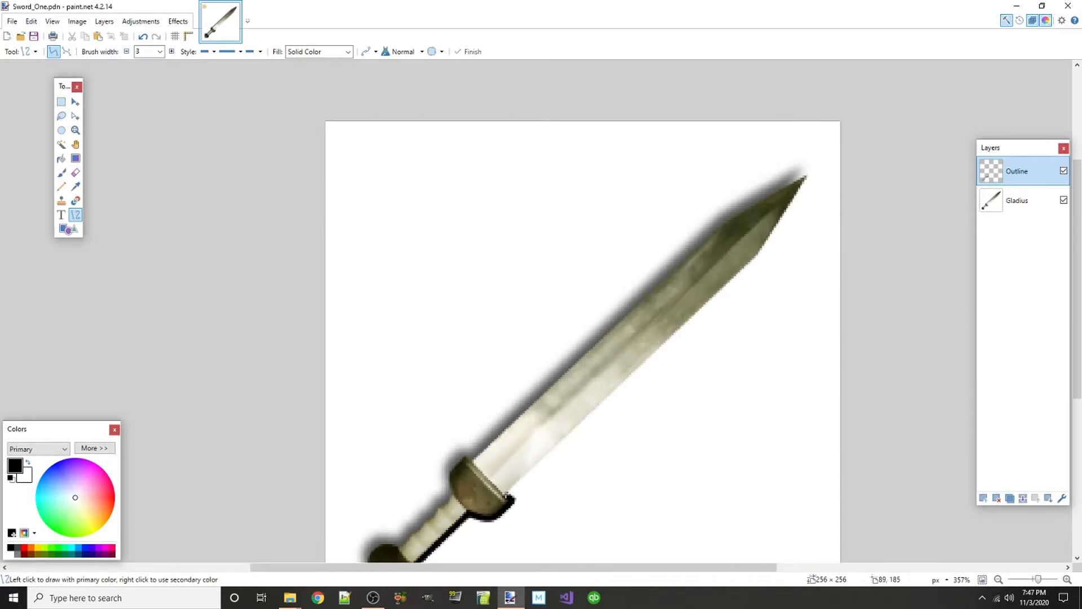
- Trace the blade's lower edge from the guard to the tip with a curve about 219 px long
drag(508, 494, 805, 177)
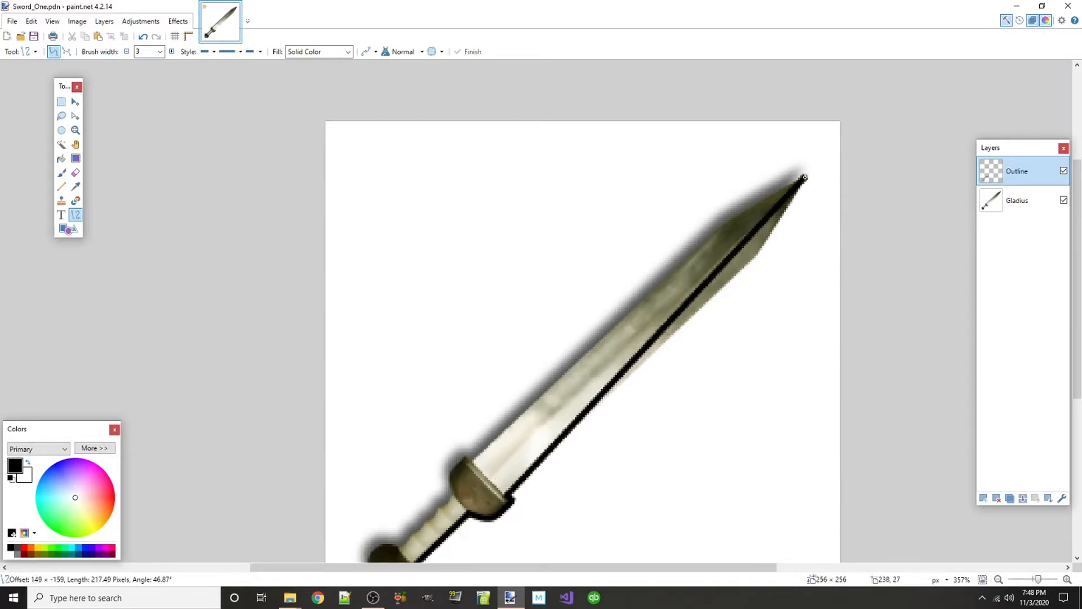
drag(706, 284, 747, 264)
mouse_move(610, 389)
mouse_down()
mouse_move(610, 408)
mouse_move(603, 401)
mouse_up()
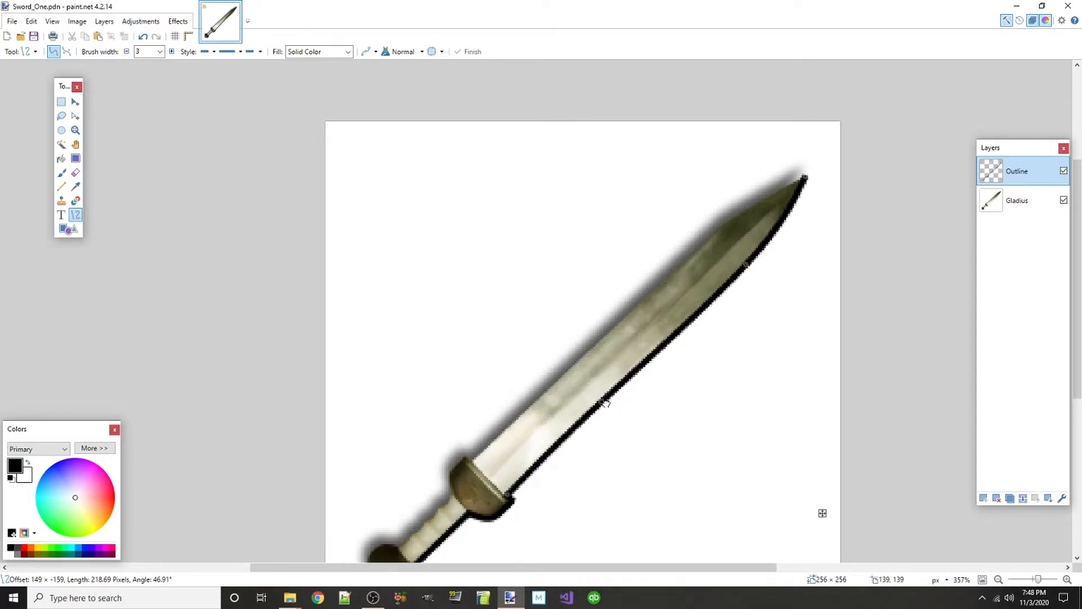
mouse_move(743, 263)
mouse_down()
mouse_move(761, 283)
mouse_move(745, 269)
mouse_up()
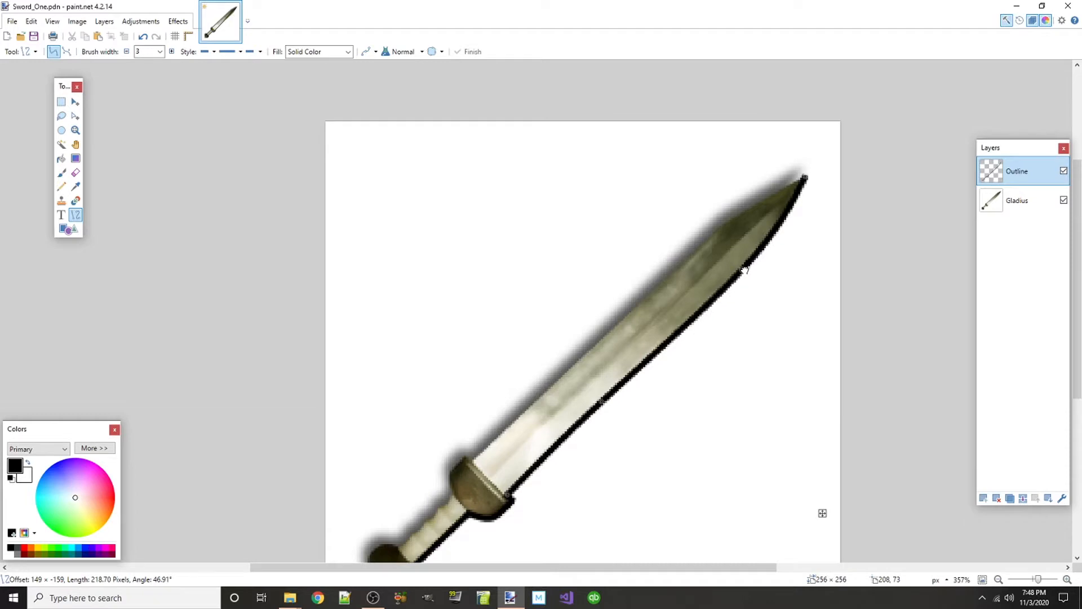
key(Return)
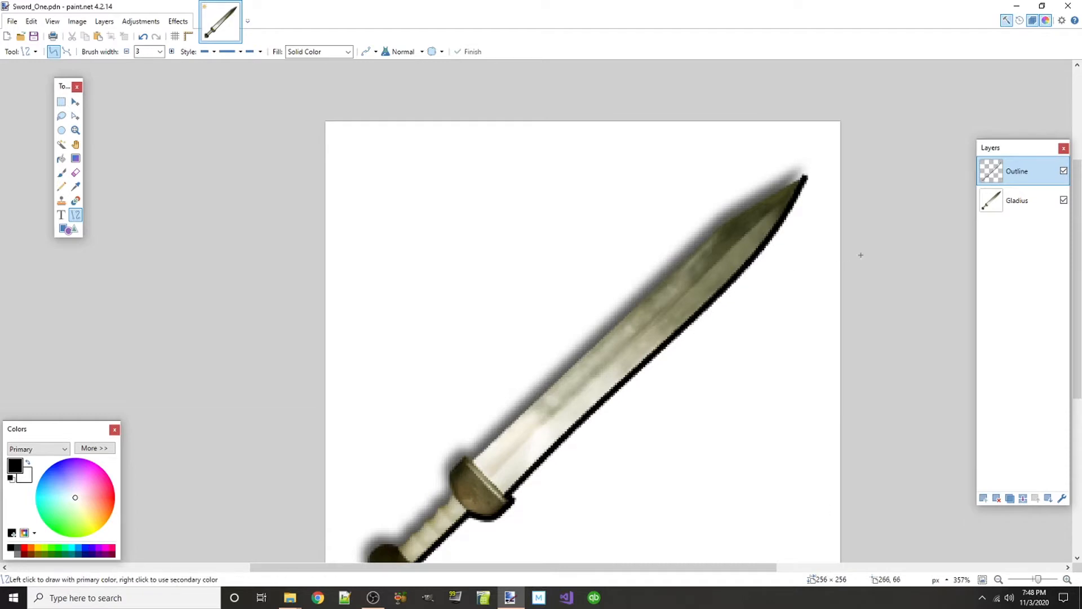
- Set the Gladius layer's opacity to 135
double_click(1009, 202)
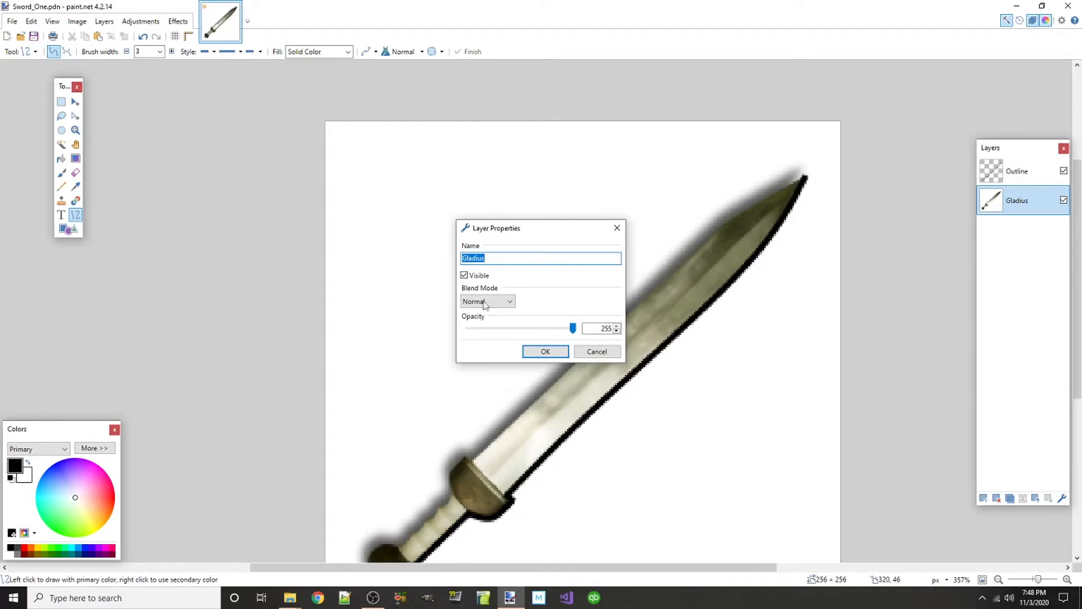
drag(572, 328, 525, 339)
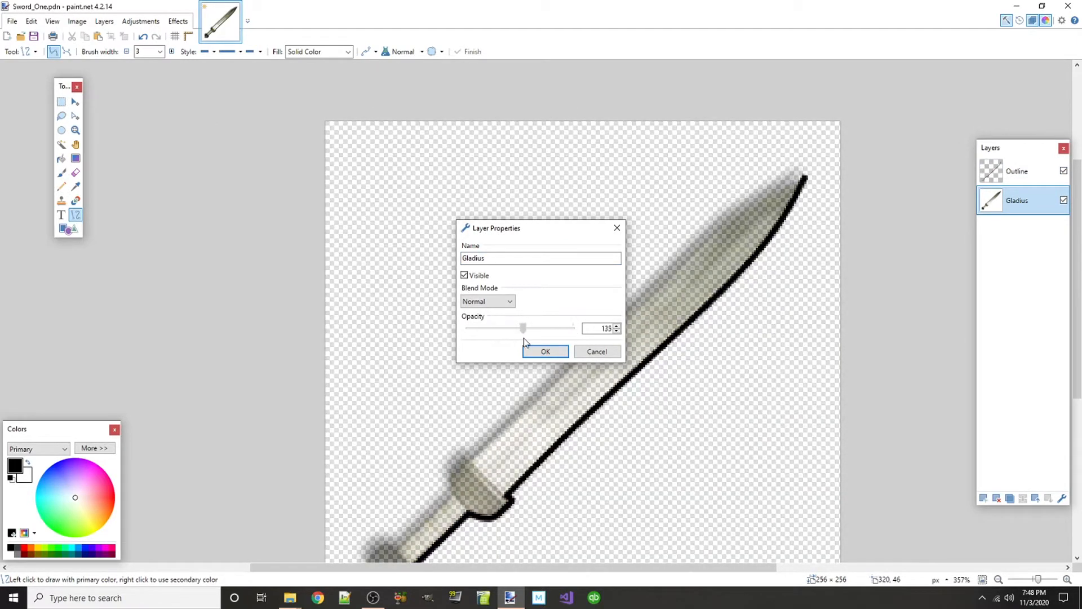
click(537, 351)
scroll(541, 373, down, 2)
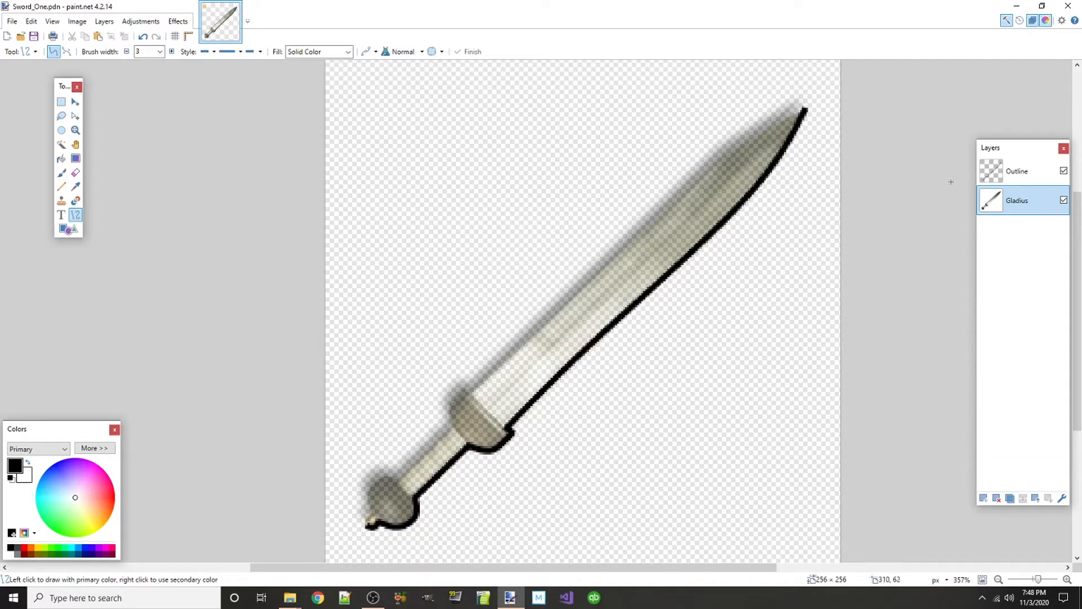
- Duplicate the Outline layer and flip the copy vertically
click(1018, 171)
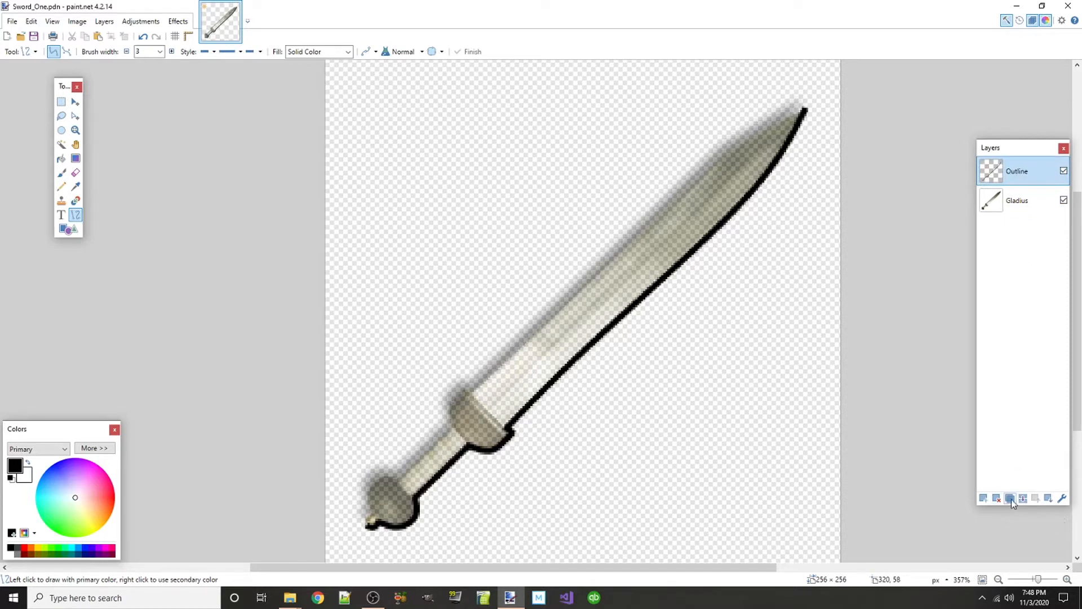
click(1010, 499)
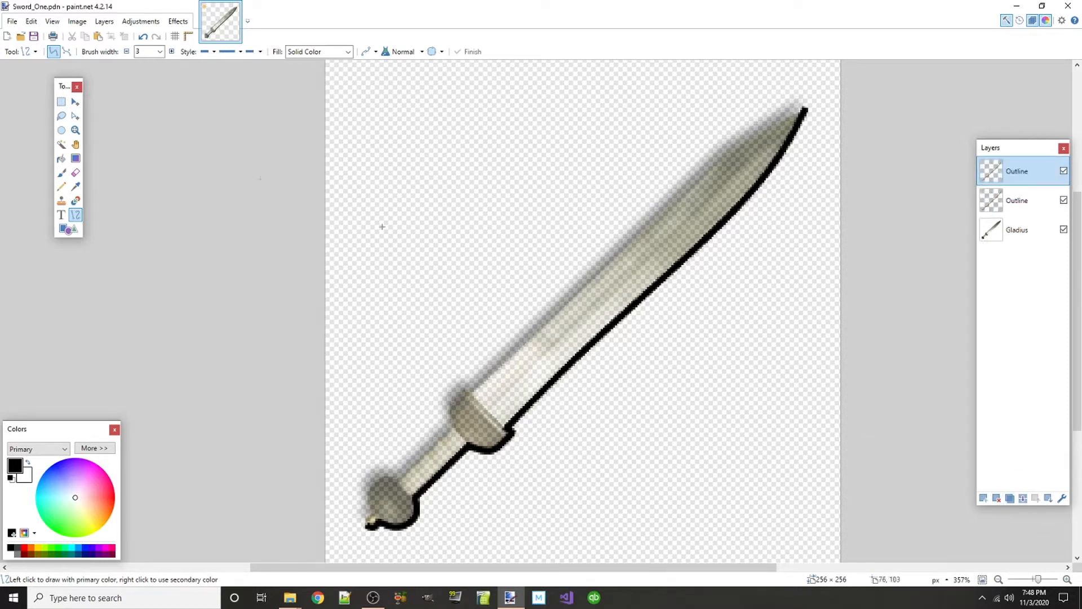
scroll(364, 327, down, 2)
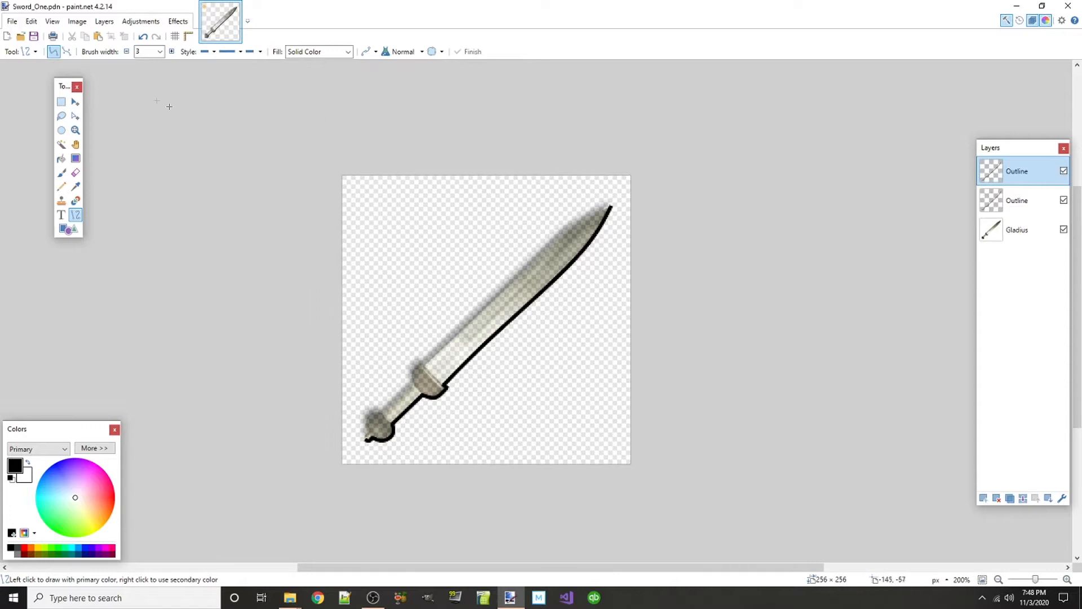
click(103, 21)
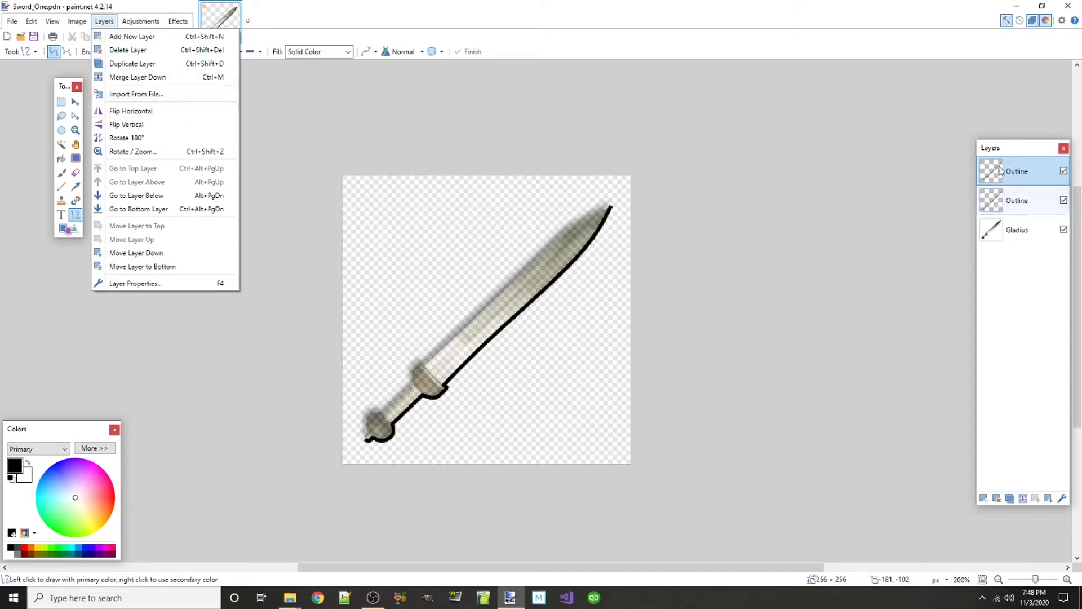
click(126, 110)
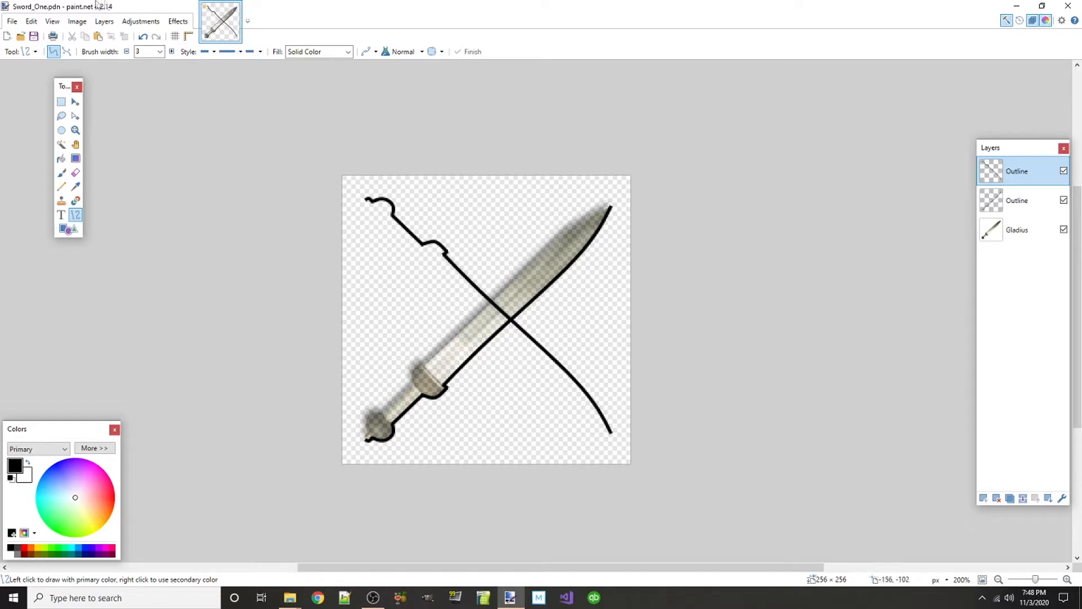
- Rotate the flipped Outline copy by 87.34 degrees with Rotate / Zoom so it lies along the sword's upper side
click(104, 22)
click(114, 152)
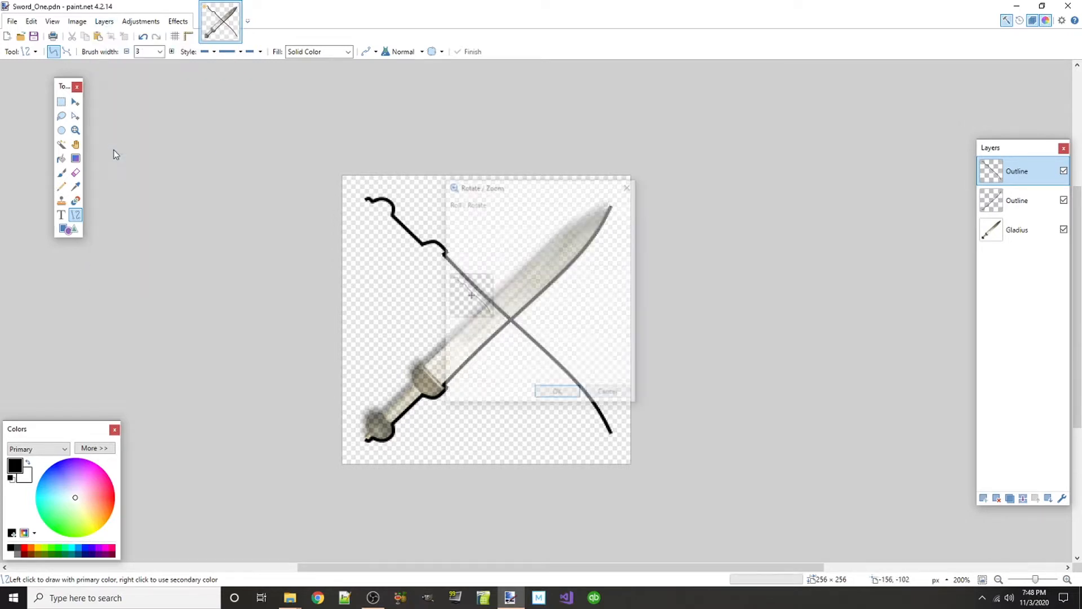
drag(502, 195, 236, 251)
click(298, 248)
click(298, 248)
click(298, 248)
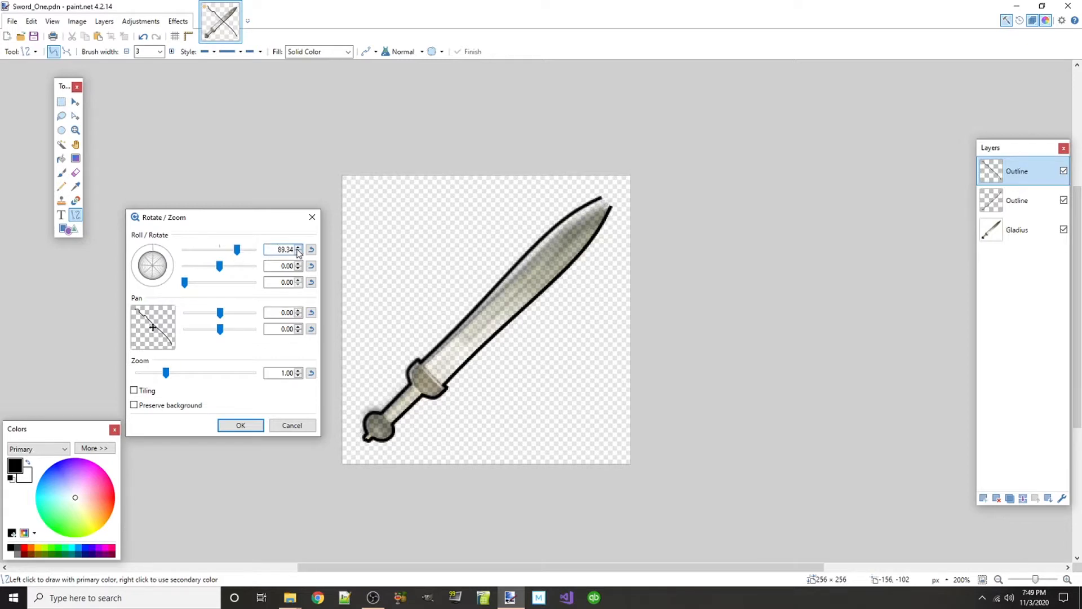
click(298, 253)
click(298, 252)
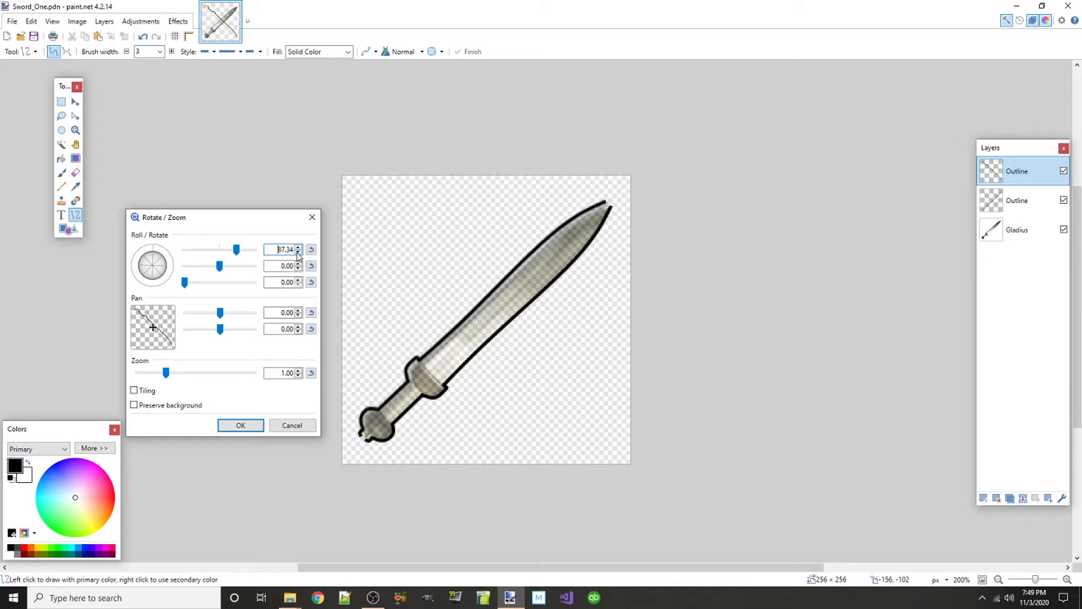
click(298, 252)
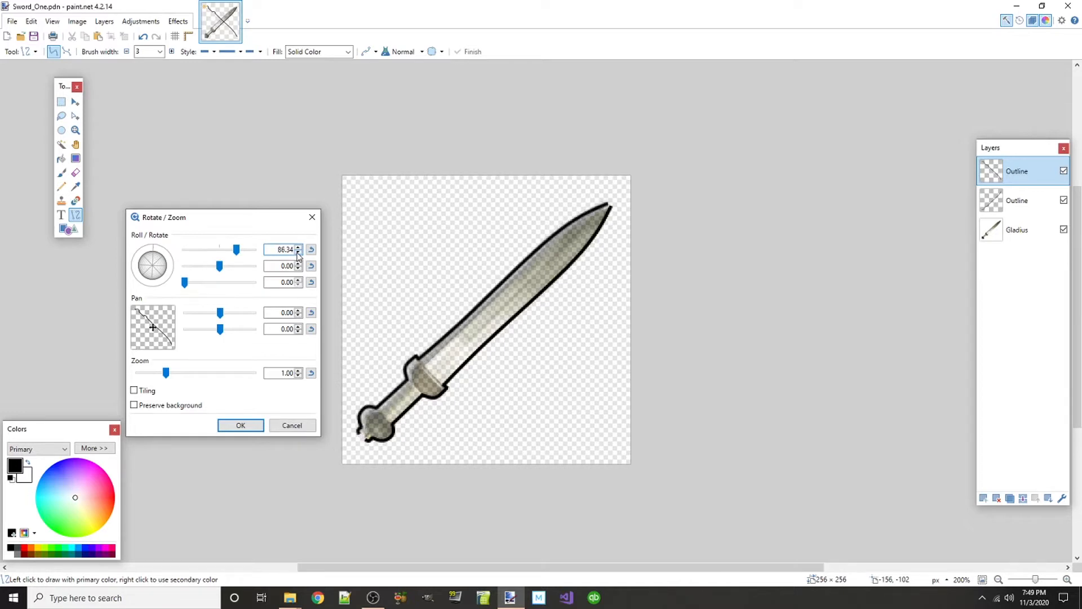
click(299, 249)
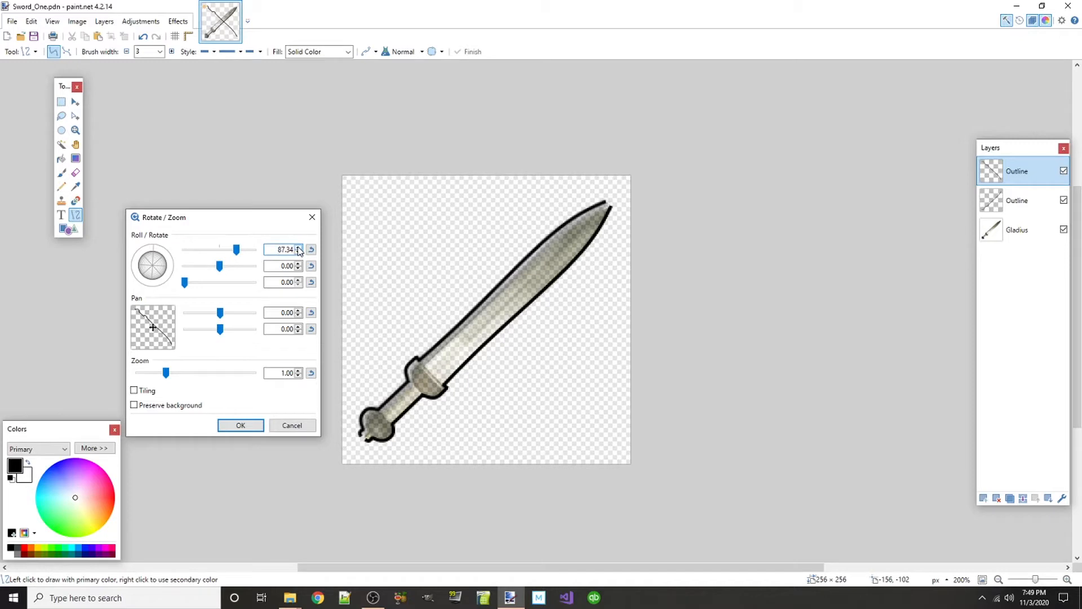
click(299, 250)
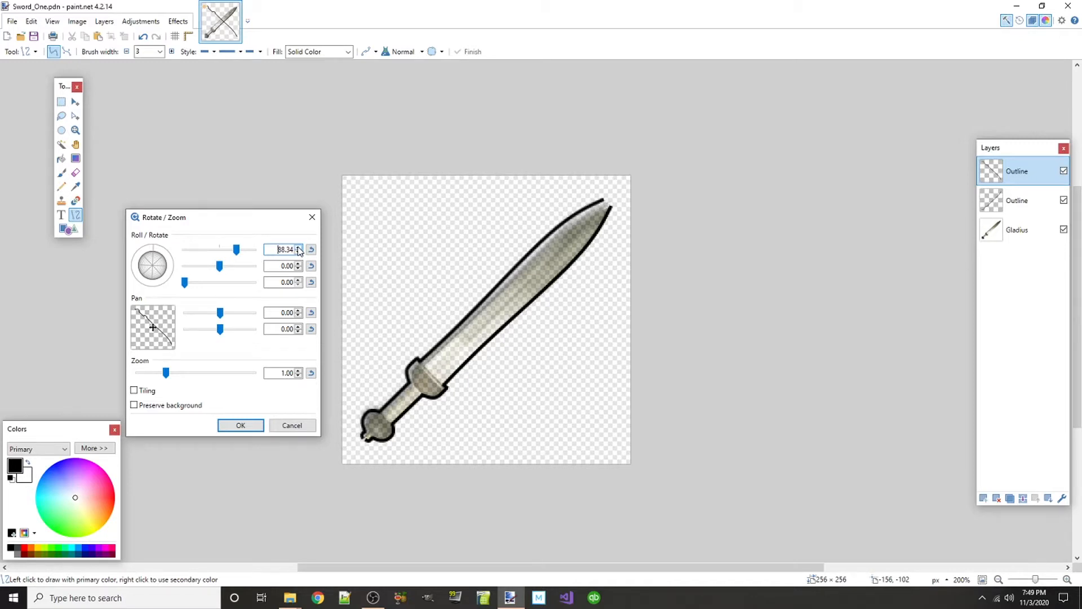
click(299, 253)
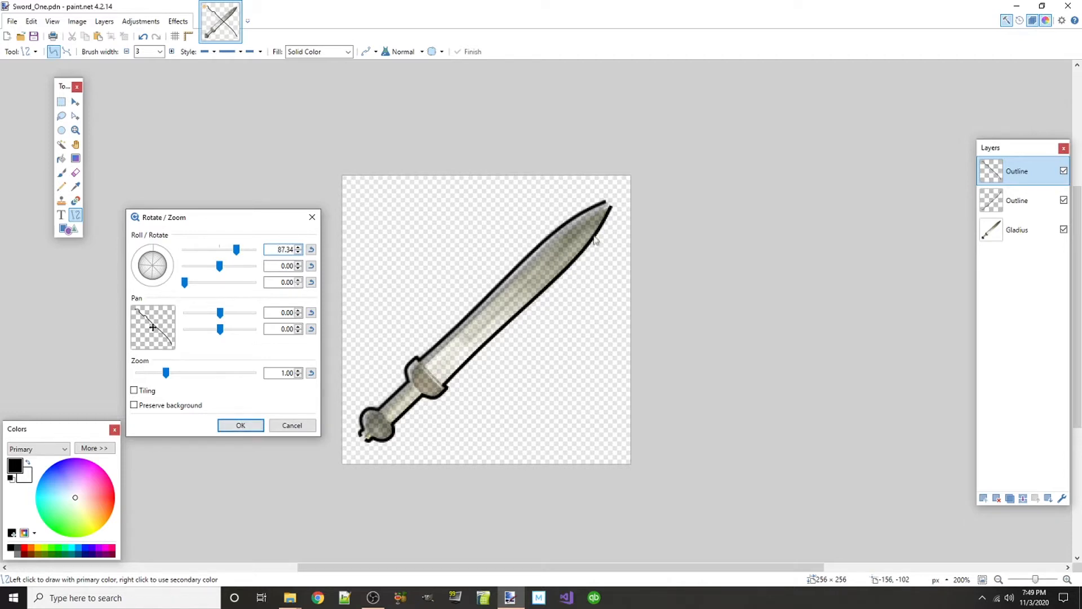
click(241, 426)
- Inspect the rotated outline along the blade up close and delete the duplicate Outline layer
scroll(544, 238, up, 8)
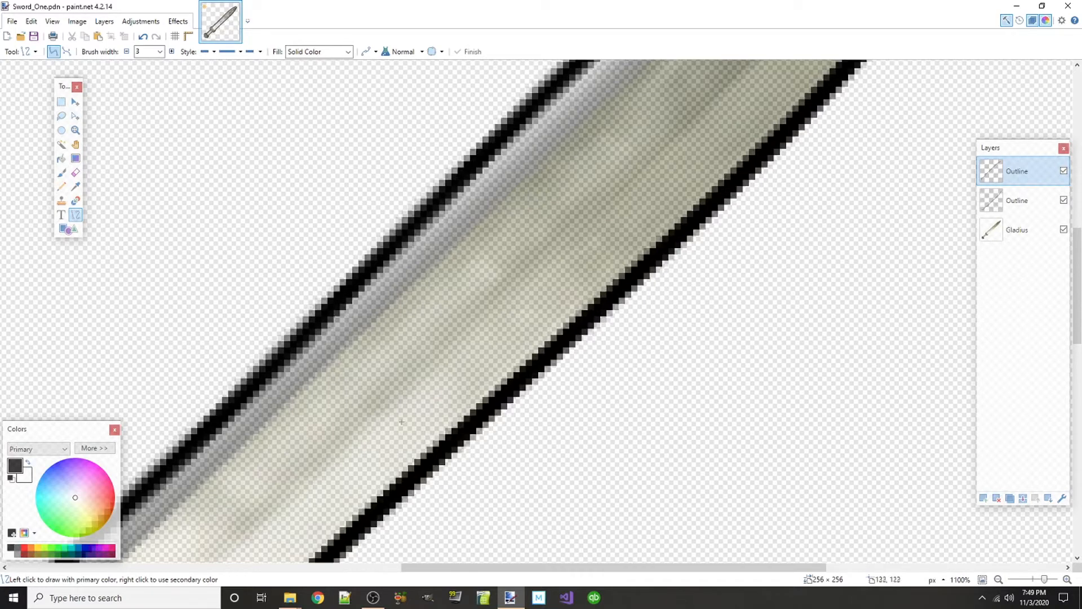
scroll(372, 305, up, 5)
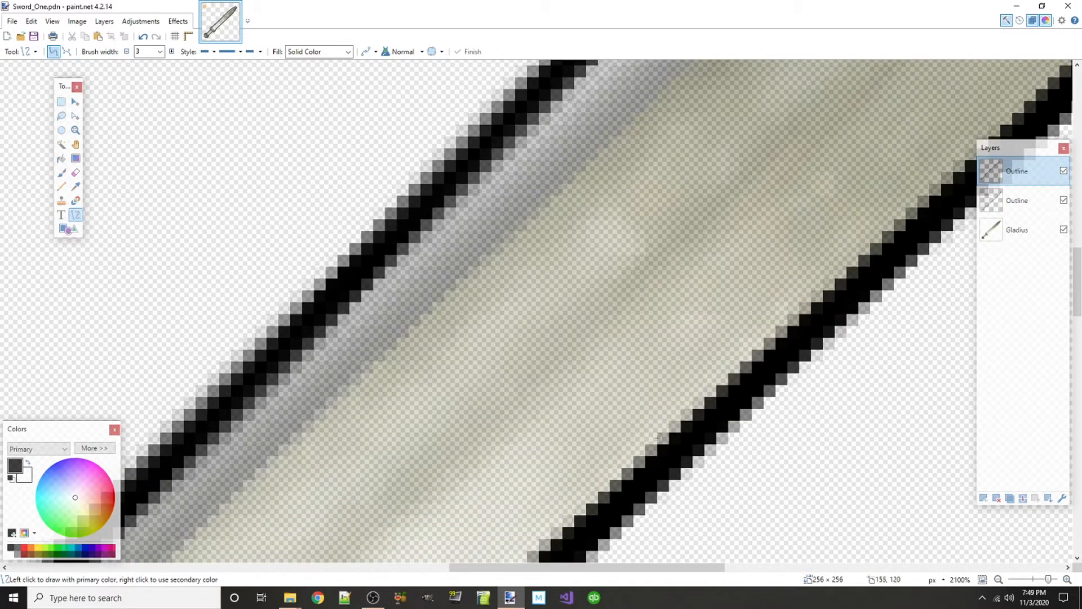
scroll(658, 437, down, 10)
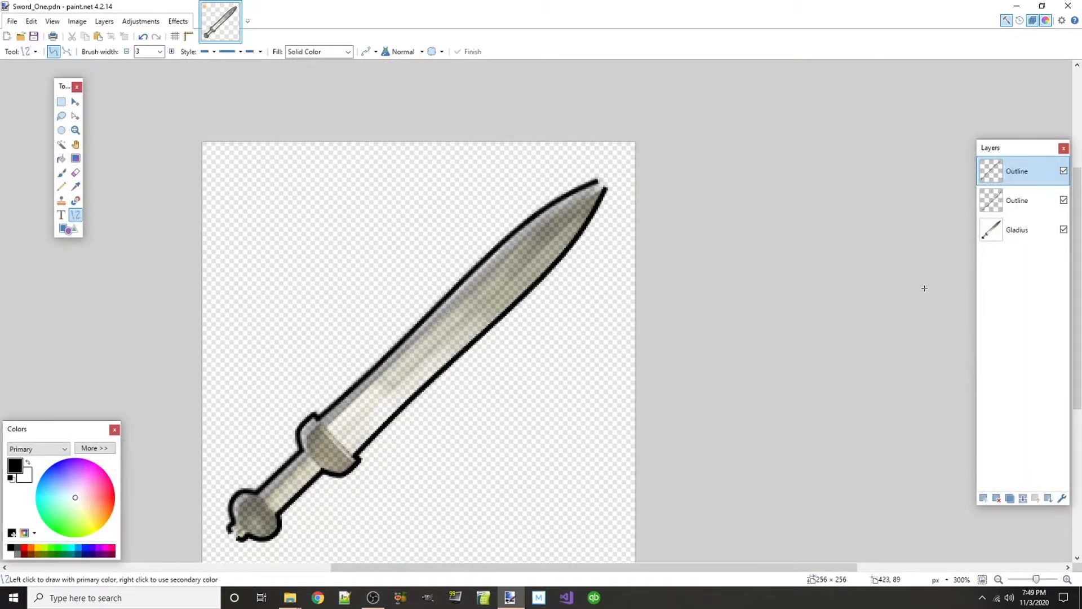
click(997, 498)
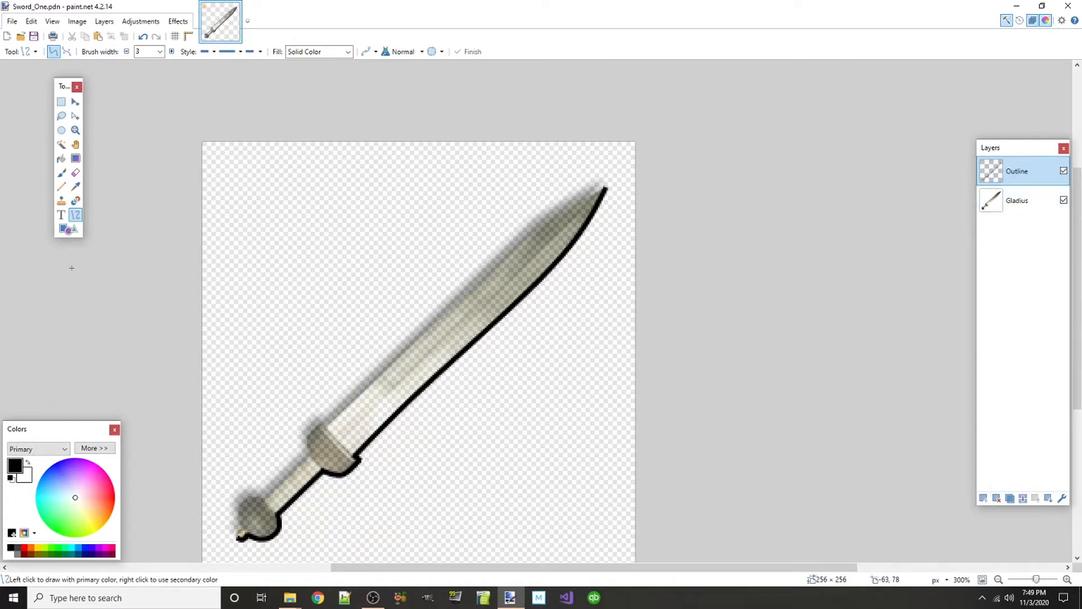
- Trace the outer side of the small knob at the pommel's end with a curve about 9 px long
scroll(288, 545, up, 6)
mouse_move(193, 383)
mouse_down()
mouse_move(204, 346)
mouse_move(193, 371)
mouse_move(196, 357)
mouse_up()
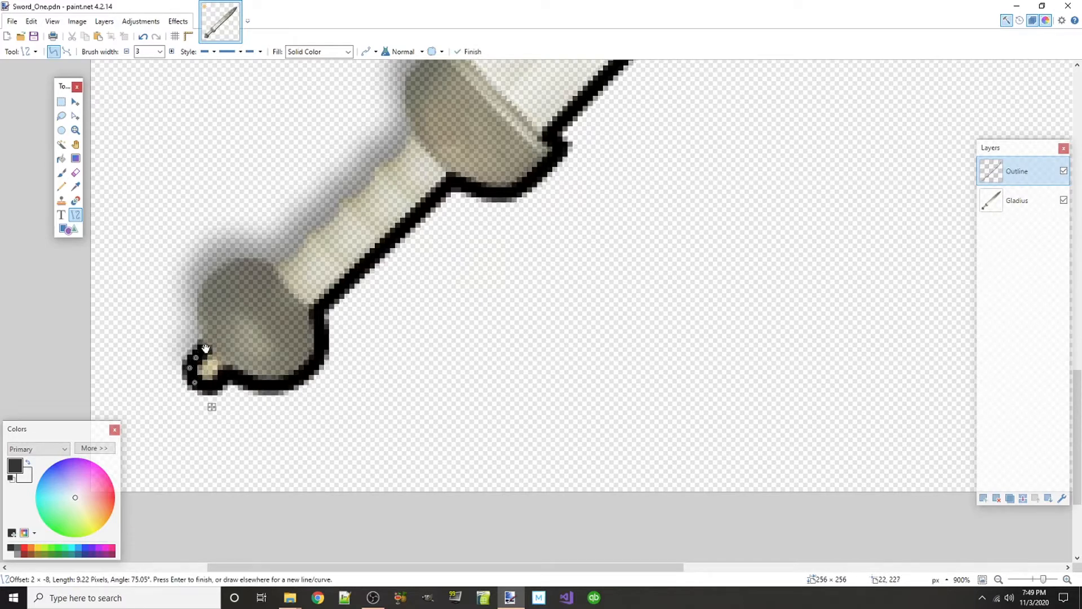
scroll(206, 348, up, 2)
key(Return)
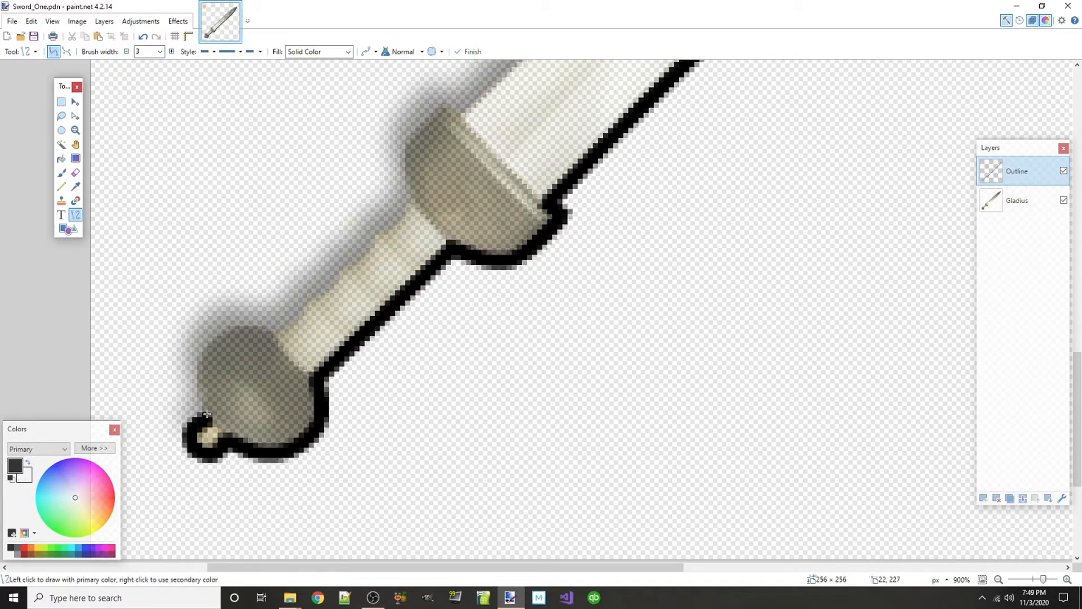
- Trace the pommel's upper side from the end knob to the grip with a curve about 30 px long
mouse_move(206, 420)
mouse_down()
mouse_move(269, 331)
mouse_move(287, 326)
mouse_move(275, 332)
mouse_up()
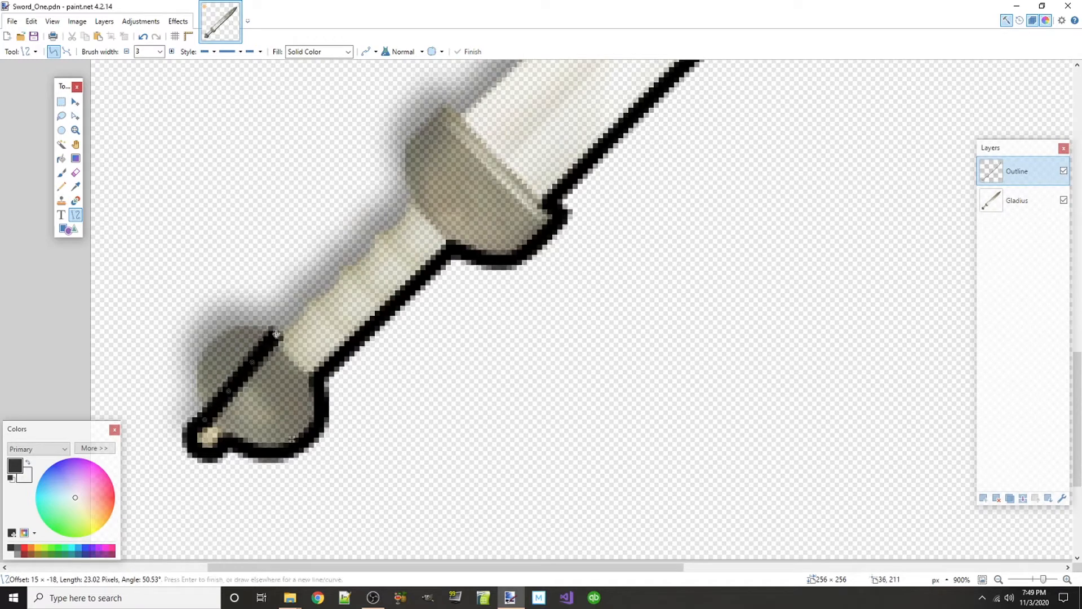
drag(229, 391, 227, 334)
drag(199, 373, 198, 367)
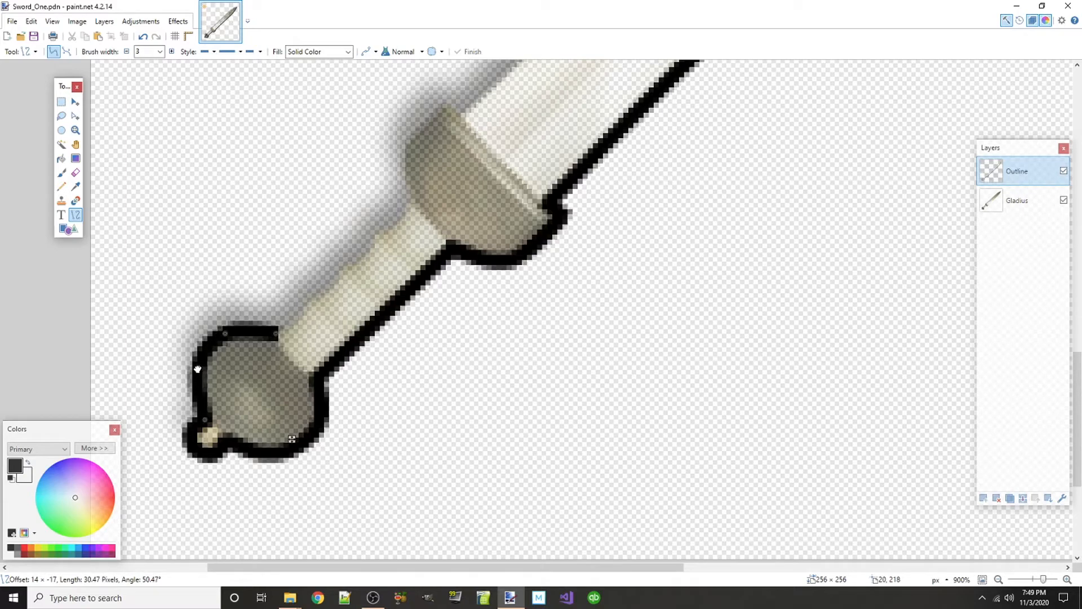
mouse_move(225, 326)
mouse_down()
mouse_move(274, 334)
mouse_move(237, 330)
mouse_up()
key(Return)
- Draw the grip's upper edge from the pommel to the guard with a straight line about 39 px long
scroll(267, 333, up, 1)
drag(271, 401, 413, 270)
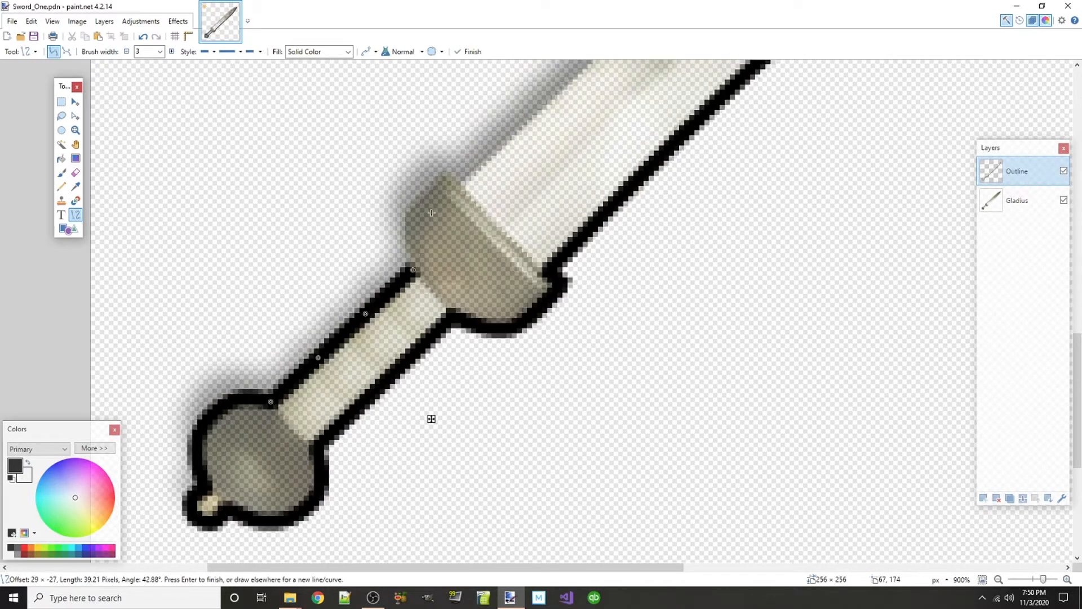
scroll(432, 212, up, 2)
key(Return)
- Trace the guard's upper side with a curve about 25 px long and close its corner toward the blade with a short line
mouse_move(409, 407)
mouse_down()
mouse_move(423, 327)
mouse_move(443, 309)
mouse_up()
key(Return)
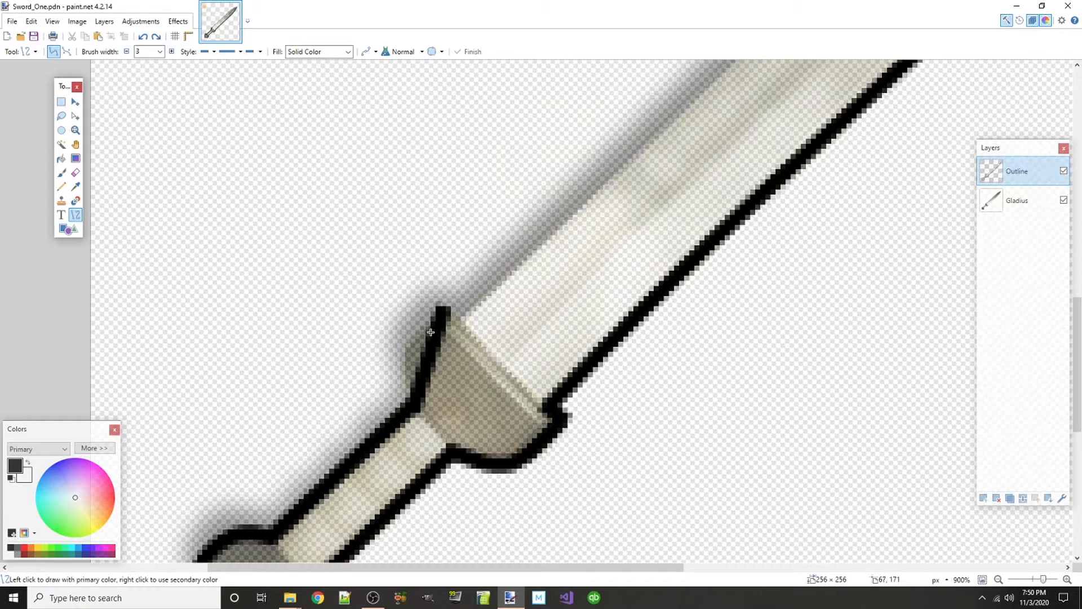
key(ctrl+z)
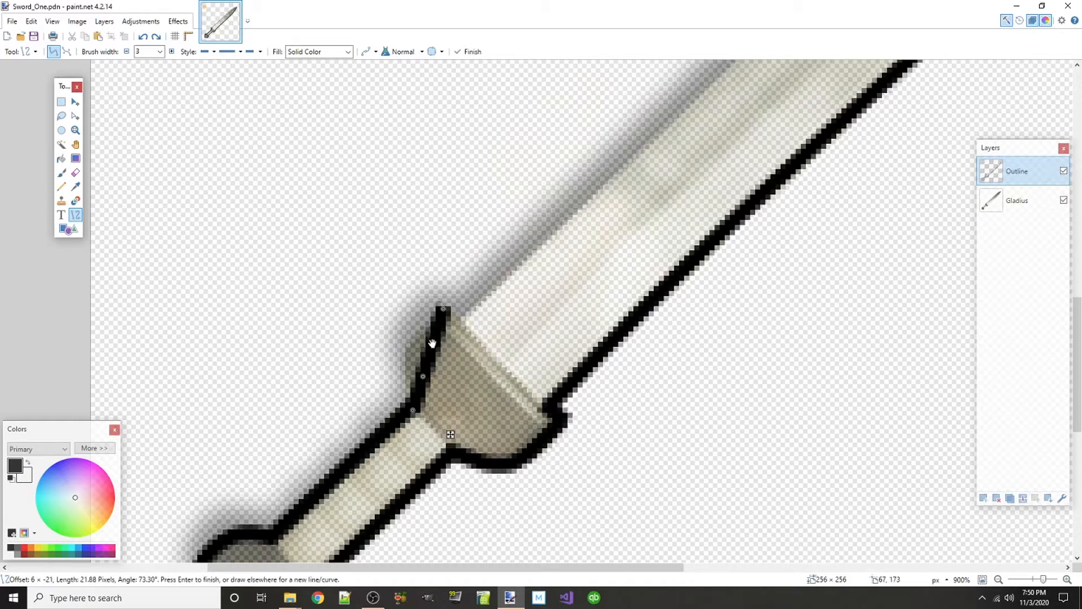
mouse_move(422, 376)
mouse_down()
mouse_move(407, 362)
mouse_move(411, 336)
mouse_move(394, 362)
mouse_move(420, 331)
mouse_up()
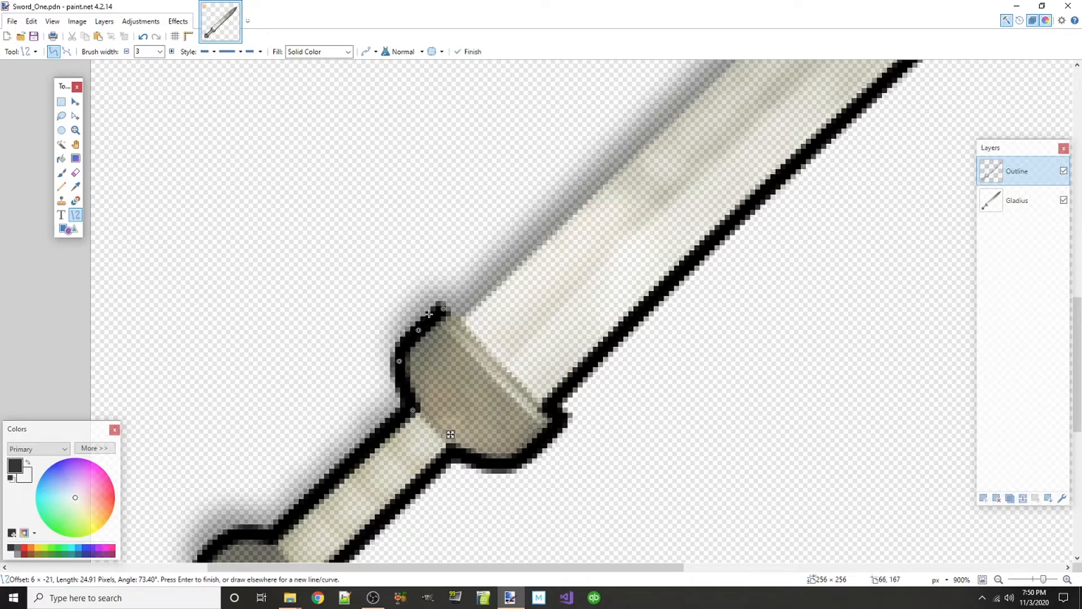
drag(404, 355, 397, 362)
key(Return)
drag(441, 303, 460, 321)
key(Return)
- Trace the blade's upper edge from the guard to the tip with a curve about 220 px long
scroll(539, 398, down, 4)
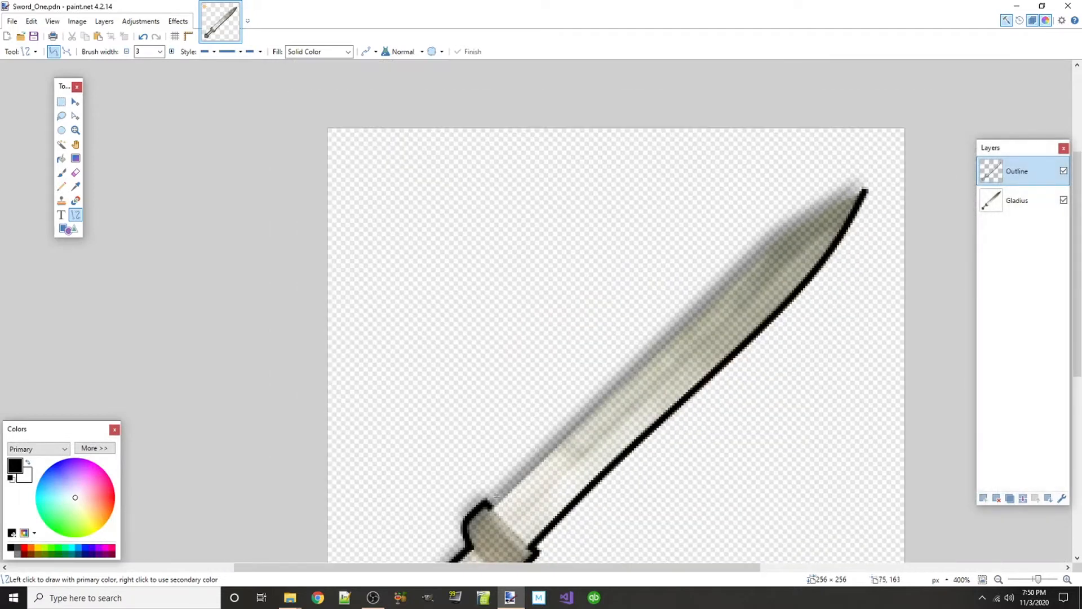
drag(490, 507, 865, 192)
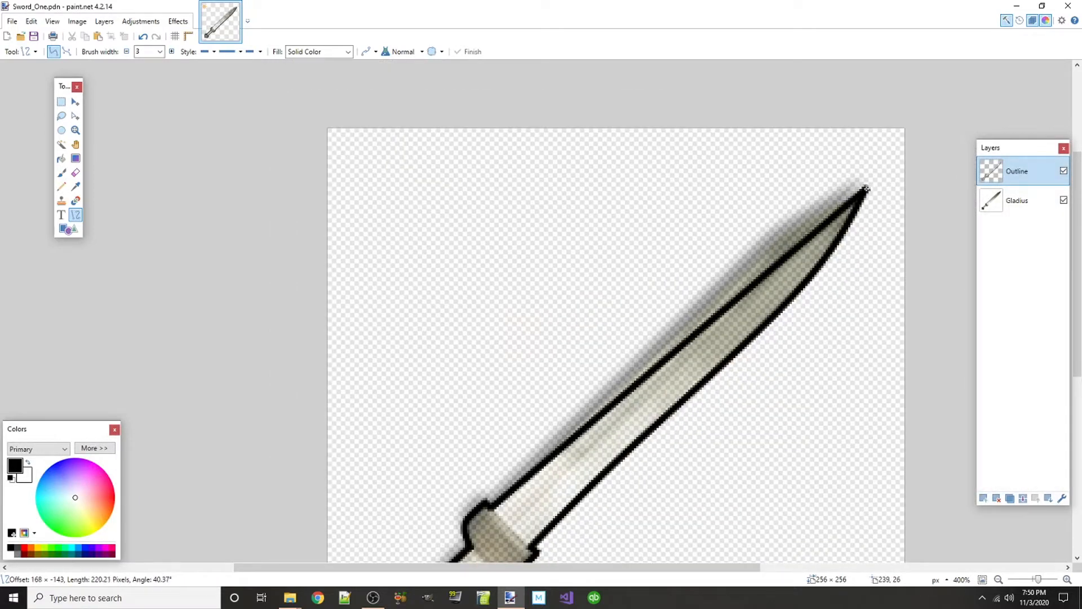
drag(611, 402, 616, 393)
drag(740, 297, 754, 257)
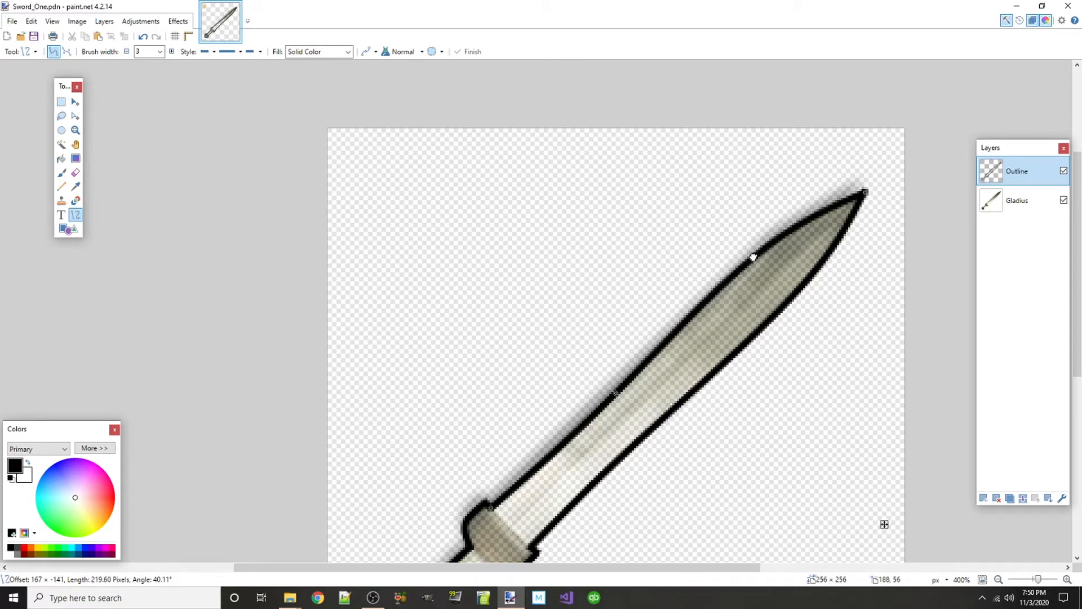
scroll(685, 361, down, 5)
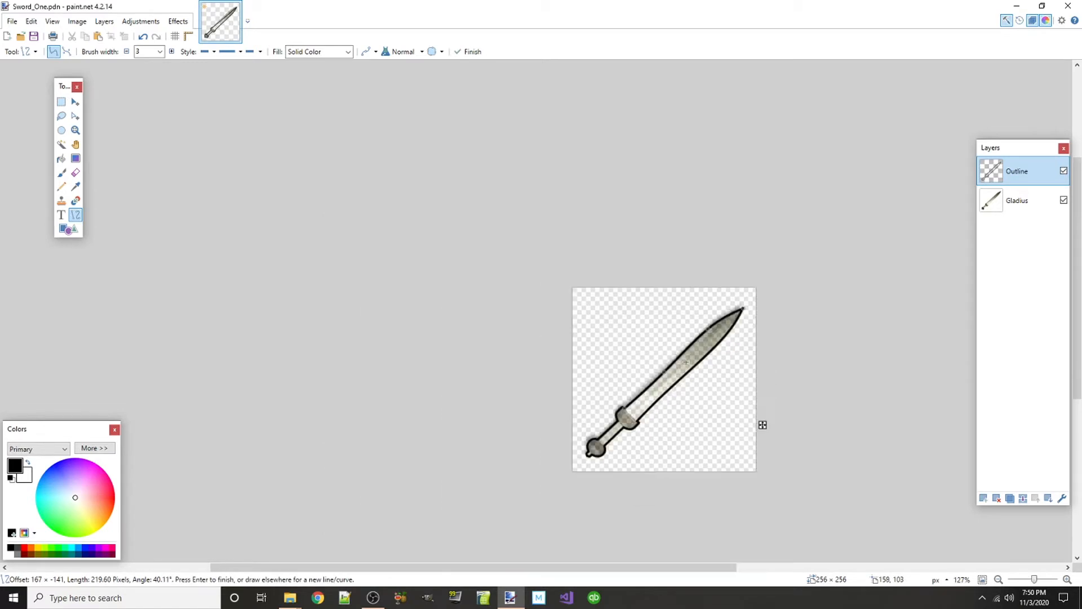
scroll(686, 411, up, 2)
scroll(691, 419, down, 3)
scroll(688, 384, up, 2)
key(Return)
scroll(744, 234, up, 2)
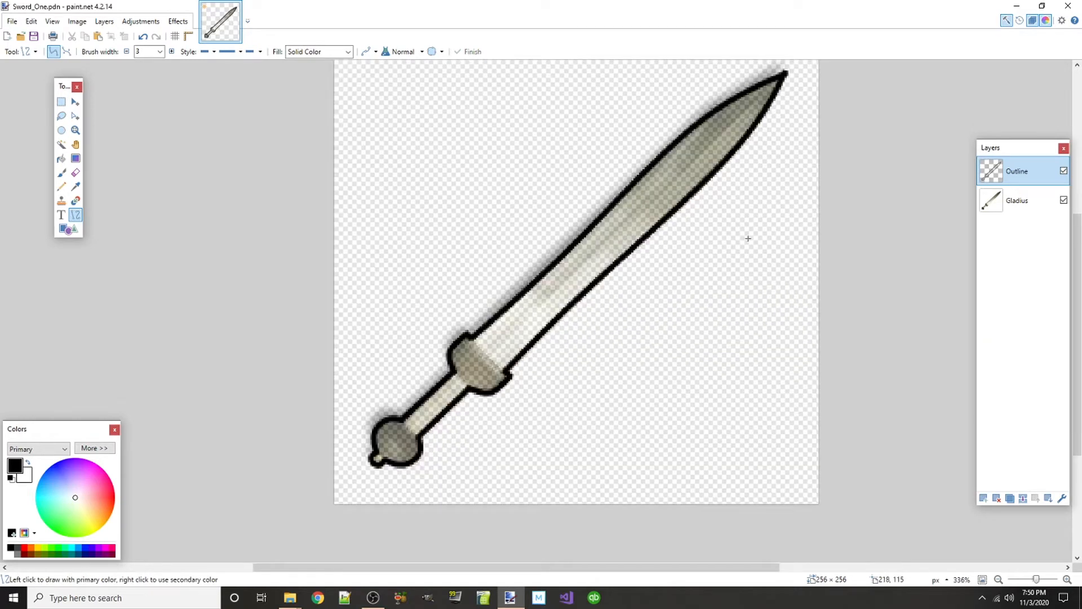
scroll(699, 292, down, 1)
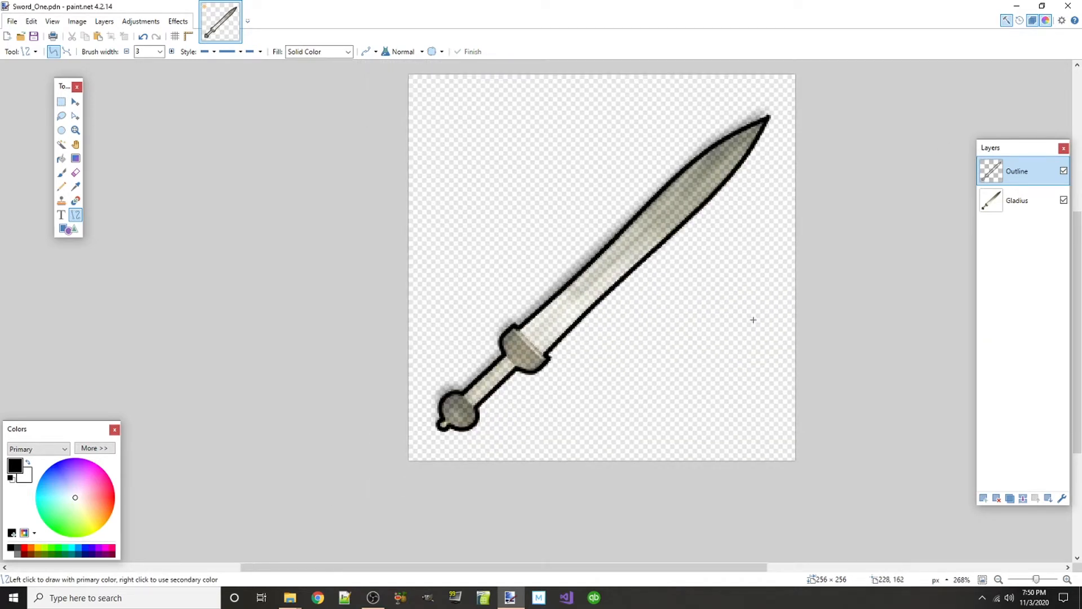
- Erase the stray outline pixels at the blade's tip with a 3 px eraser at 75% hardness and check the guard
scroll(753, 320, up, 6)
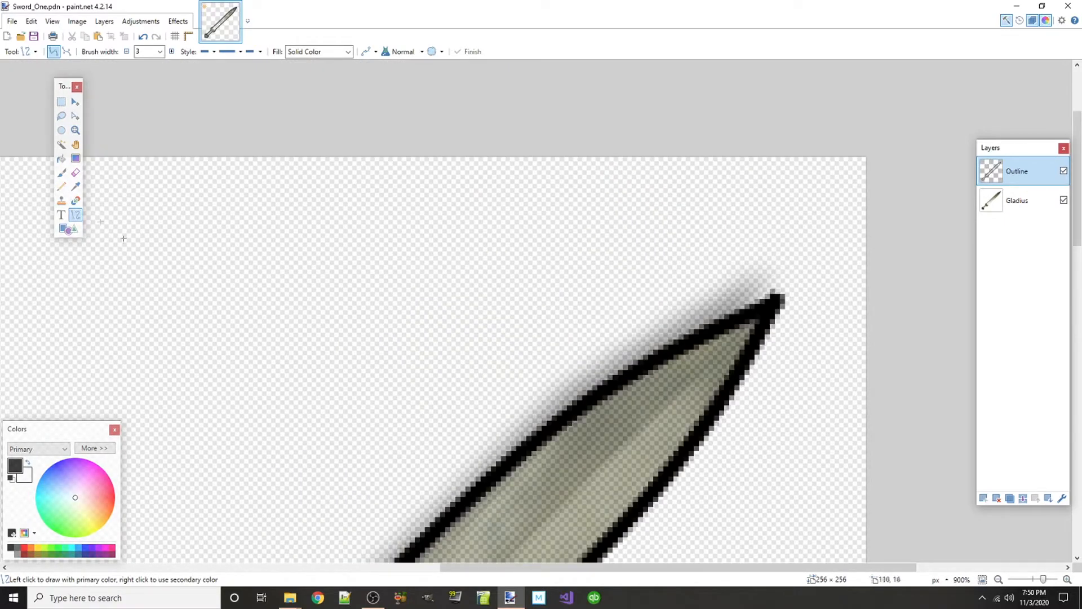
click(75, 172)
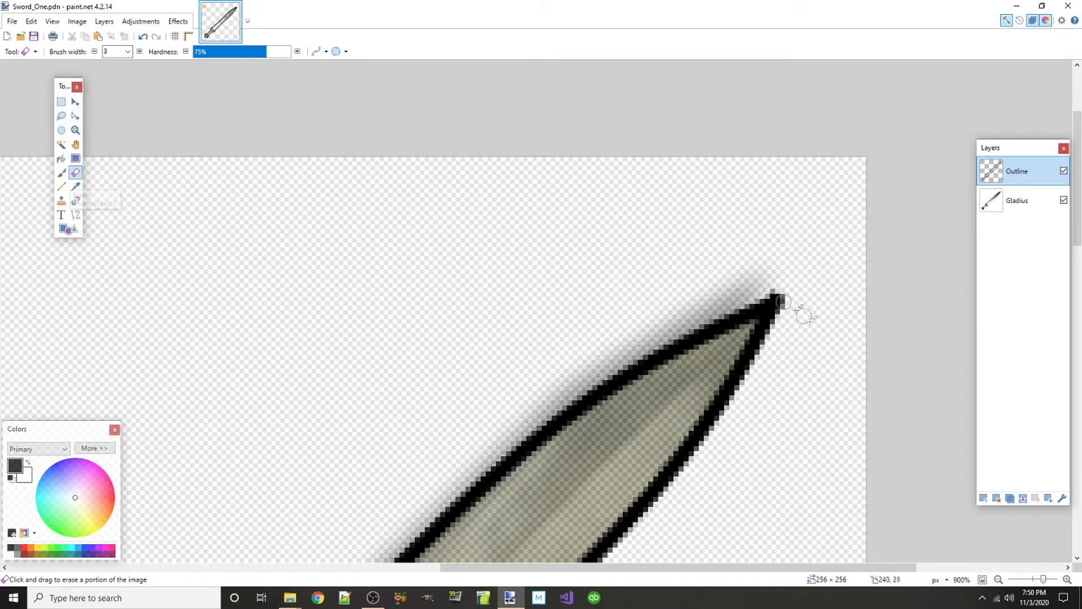
scroll(782, 302, up, 2)
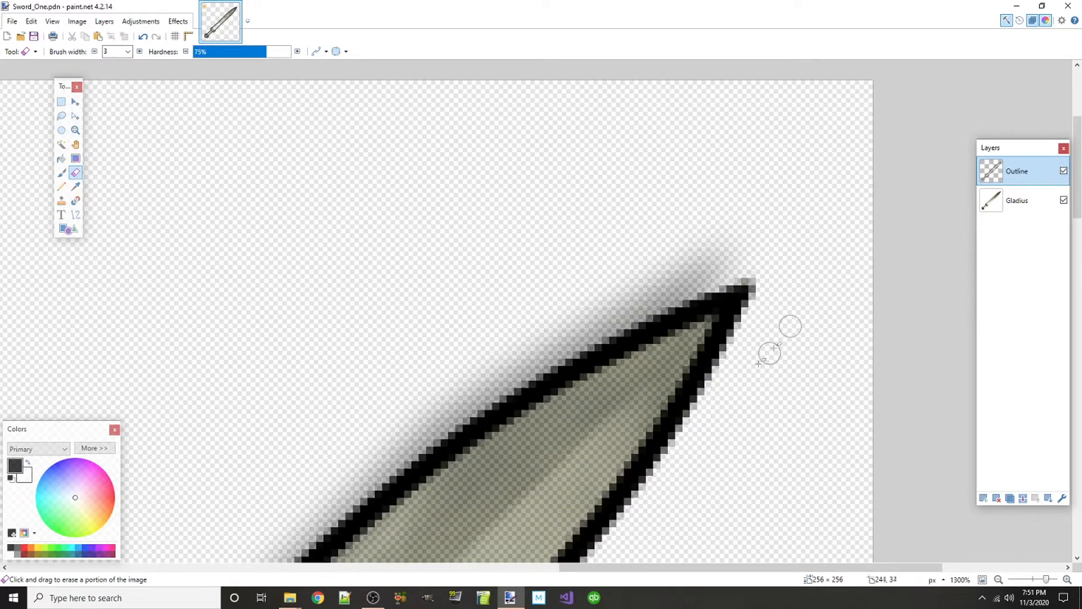
scroll(790, 326, down, 12)
scroll(510, 446, up, 3)
scroll(619, 379, up, 5)
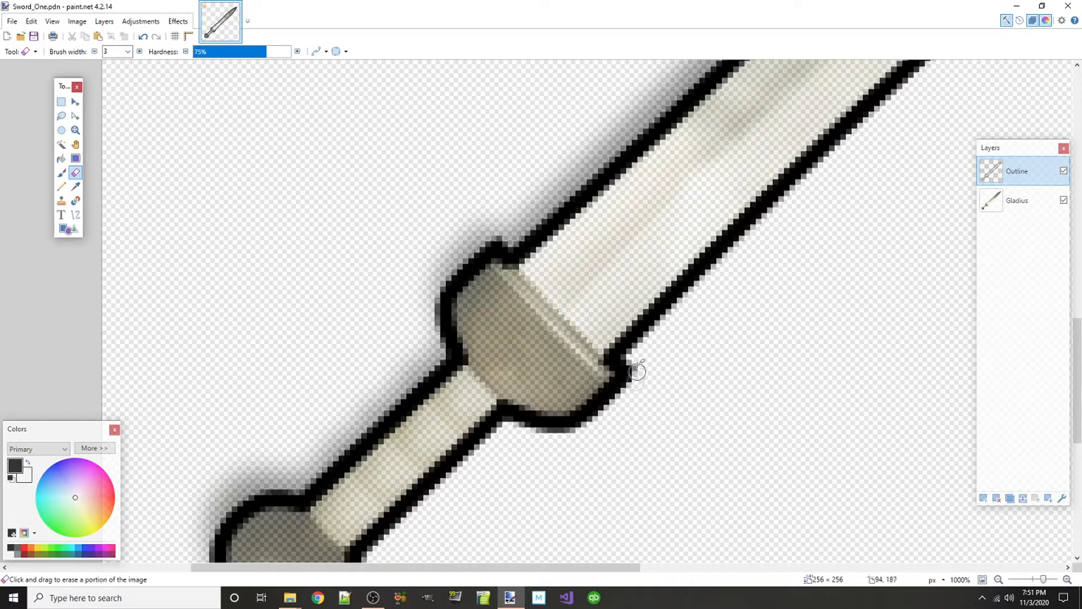
scroll(633, 380, down, 6)
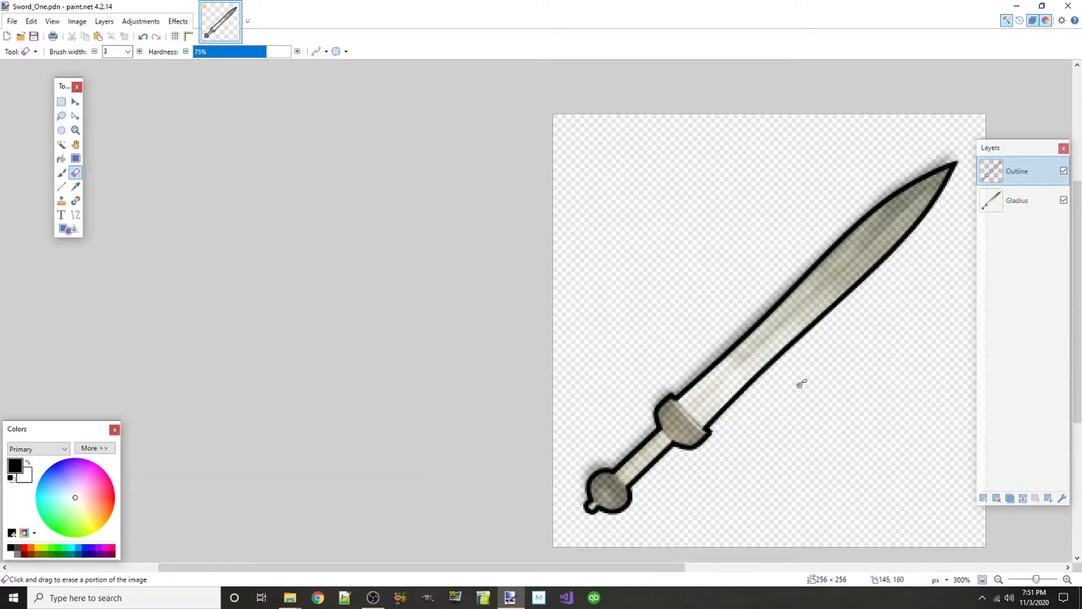
- Add a new layer and place it between the Outline and Gladius layers
click(983, 498)
drag(1024, 178, 1018, 222)
scroll(701, 466, up, 3)
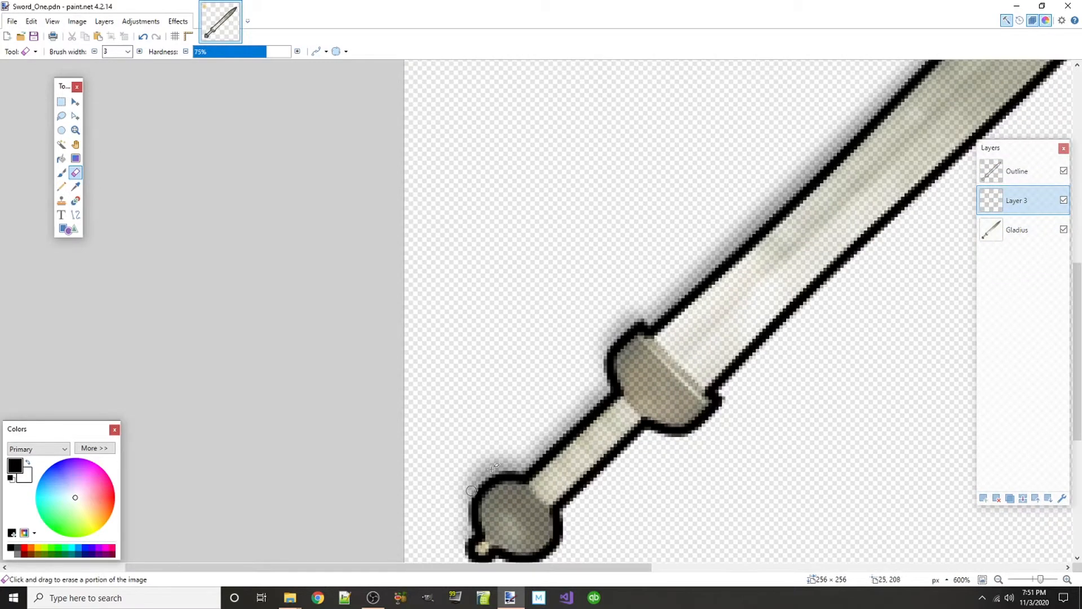
- Set the primary color to dark gray 303030 and the Line/Curve tool's brush width to 2
click(94, 448)
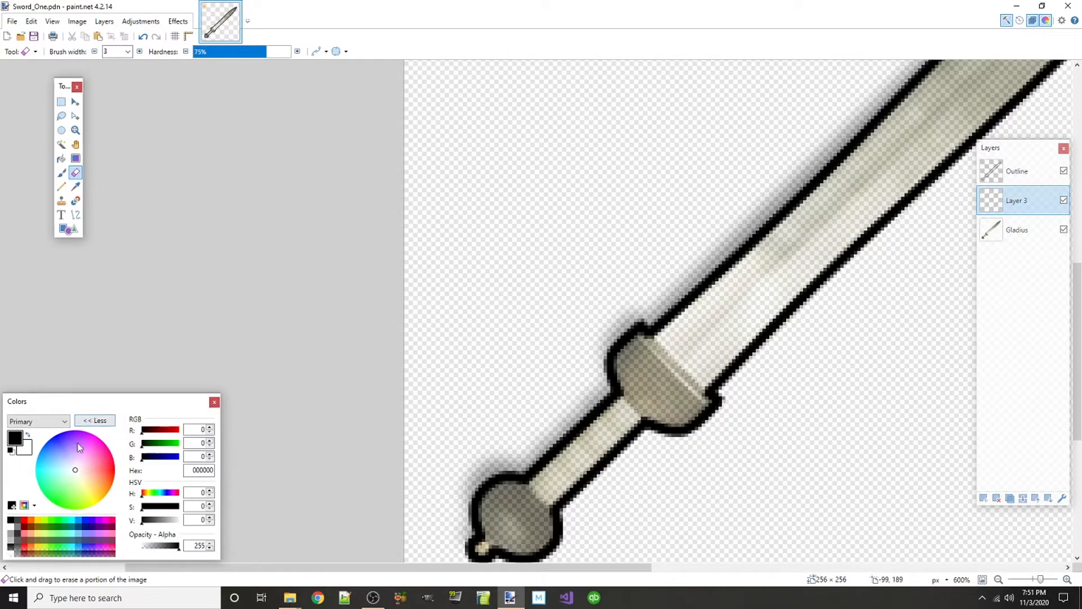
click(17, 536)
click(75, 214)
click(126, 52)
click(125, 52)
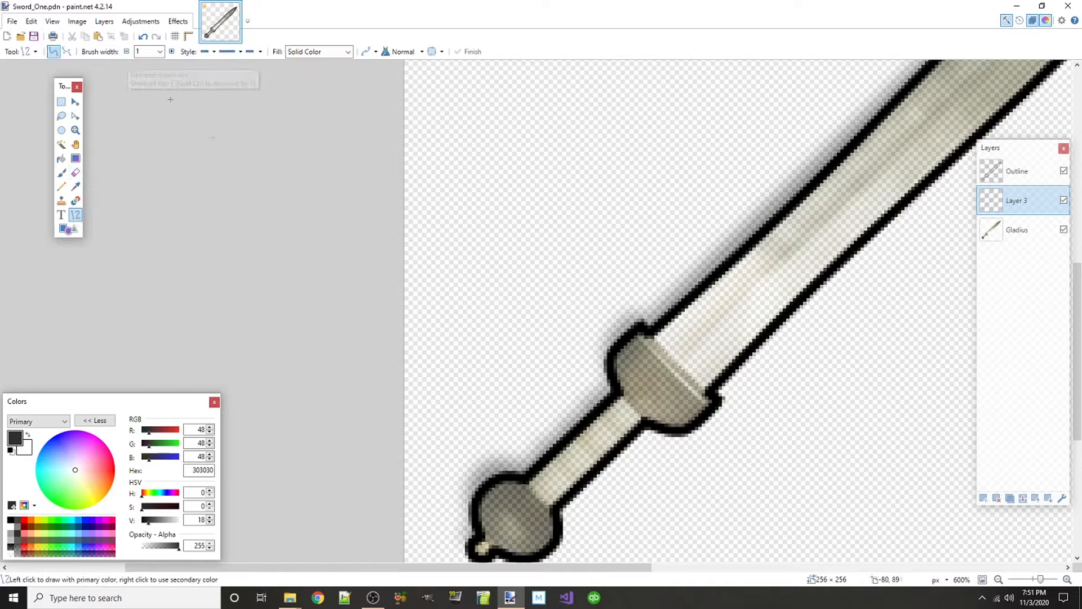
click(173, 51)
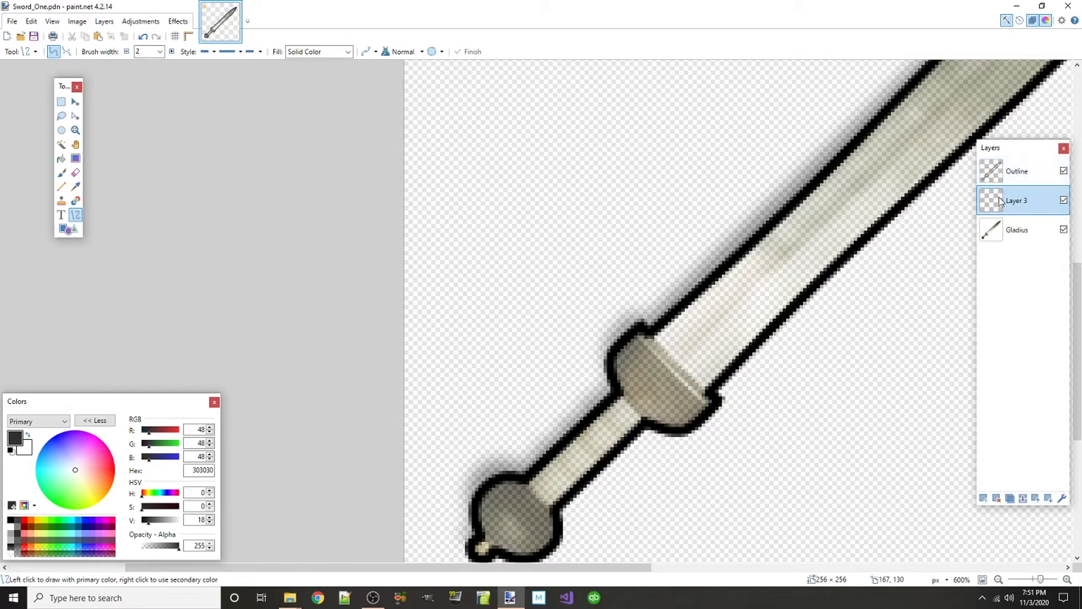
- Rename Layer 3 as "Under Outline"
double_click(1017, 206)
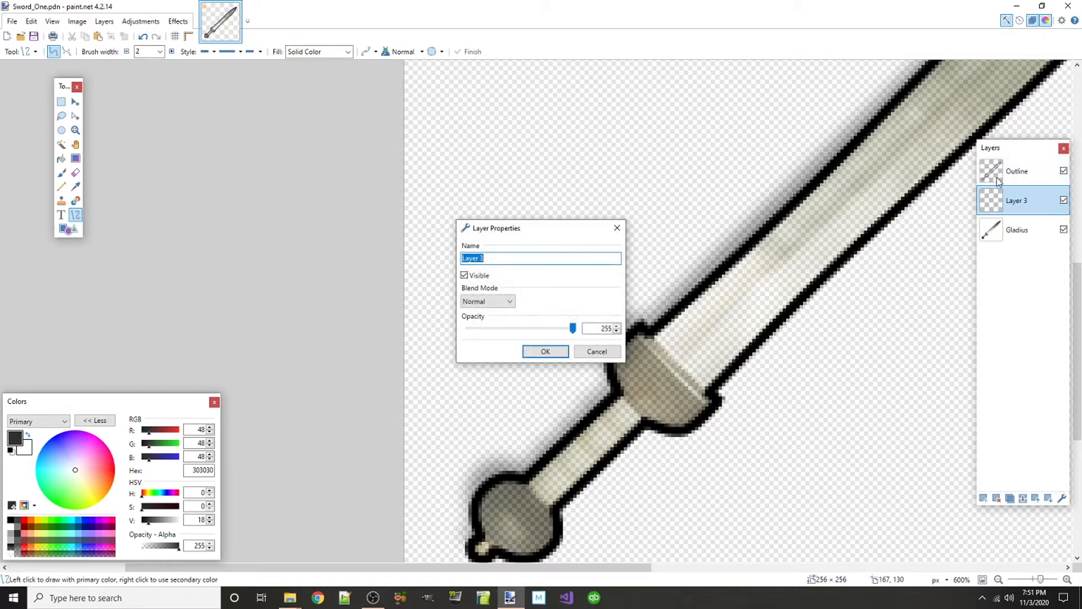
text(Under Outline)
click(546, 351)
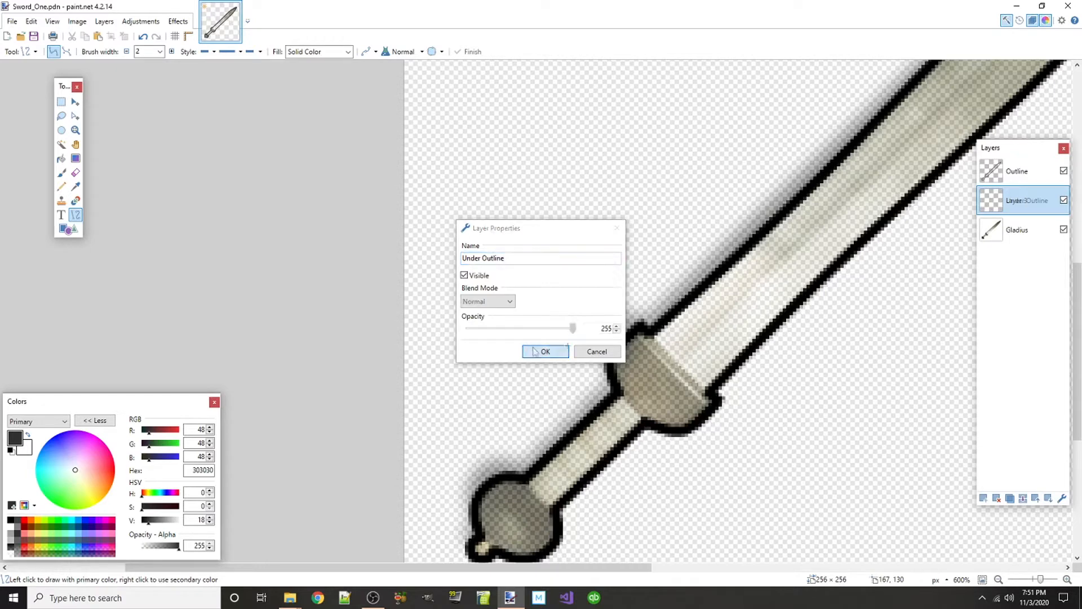
- Draw dark gray lines across the guard where it meets the blade, about 26 px long, and where it meets the grip
scroll(645, 282, up, 5)
drag(627, 280, 739, 392)
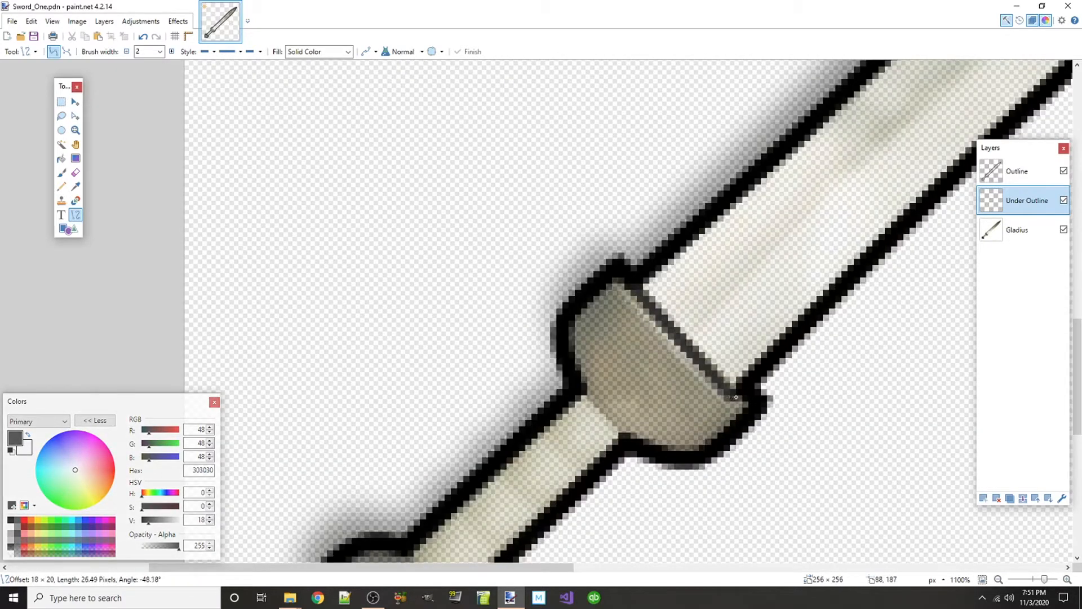
drag(579, 387, 628, 444)
- Draw dark gray lines where the grip meets the pommel and where the pommel meets its end knob, the latter about 8 px long
scroll(465, 382, down, 3)
drag(406, 348, 461, 402)
mouse_move(330, 445)
mouse_down()
mouse_move(354, 475)
mouse_move(336, 452)
mouse_up()
scroll(334, 469, up, 2)
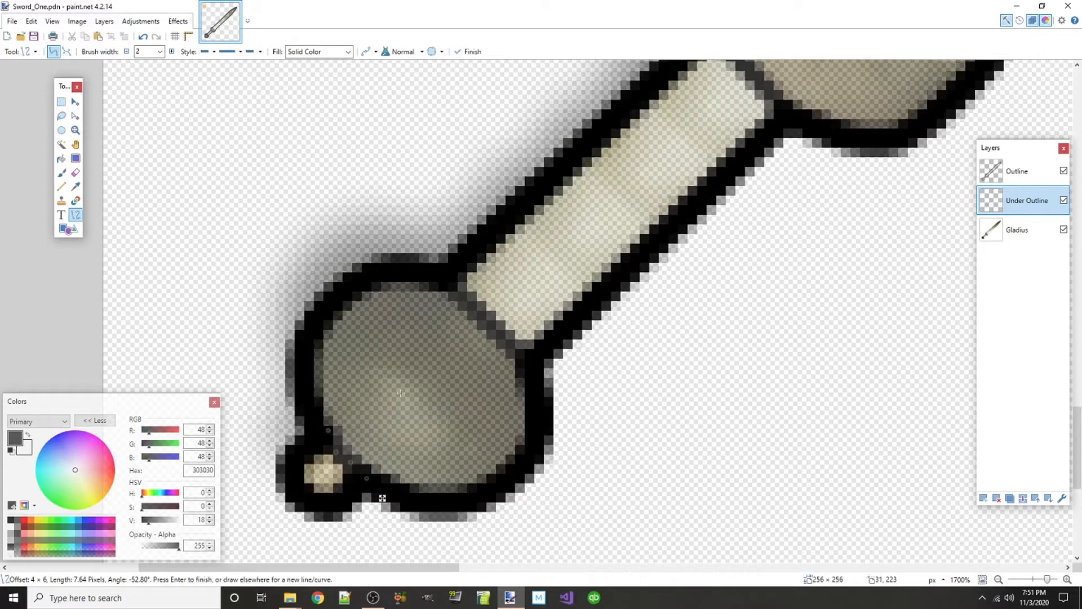
key(Return)
- Draw a straight dark gray center line along the blade from the middle of the guard's edge to the tip
scroll(618, 355, down, 2)
scroll(638, 346, down, 3)
scroll(742, 285, up, 4)
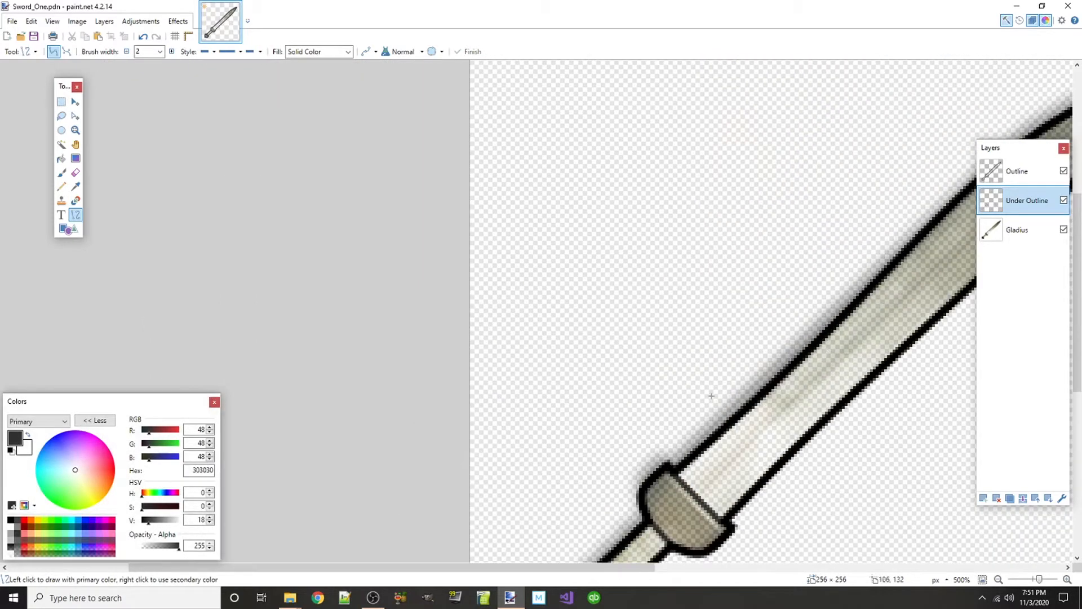
drag(457, 568, 570, 543)
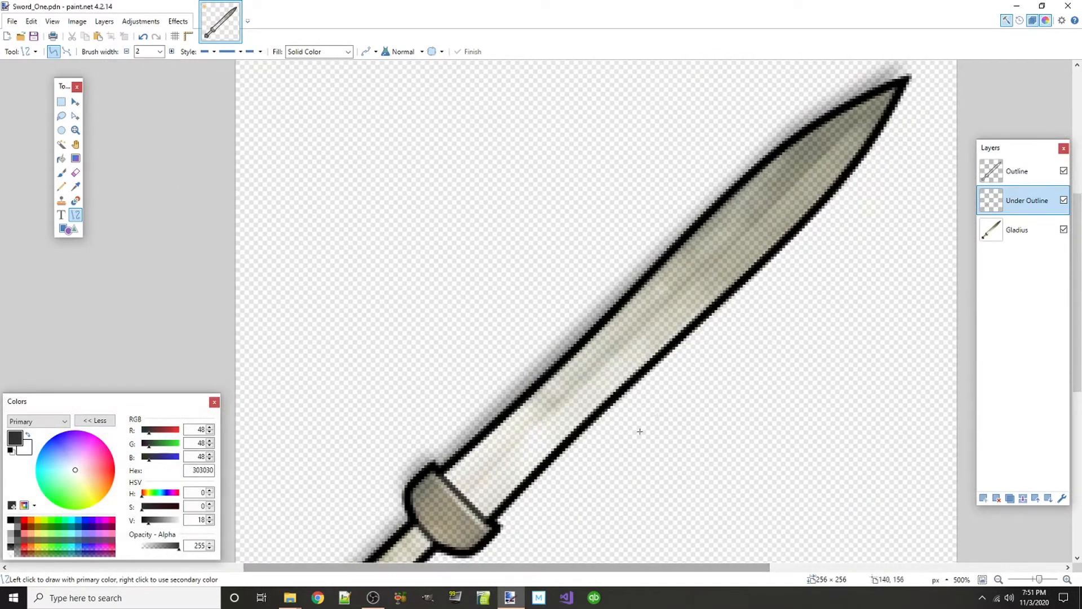
drag(462, 497, 898, 85)
scroll(357, 289, down, 2)
scroll(326, 433, up, 2)
key(Return)
scroll(406, 338, down, 2)
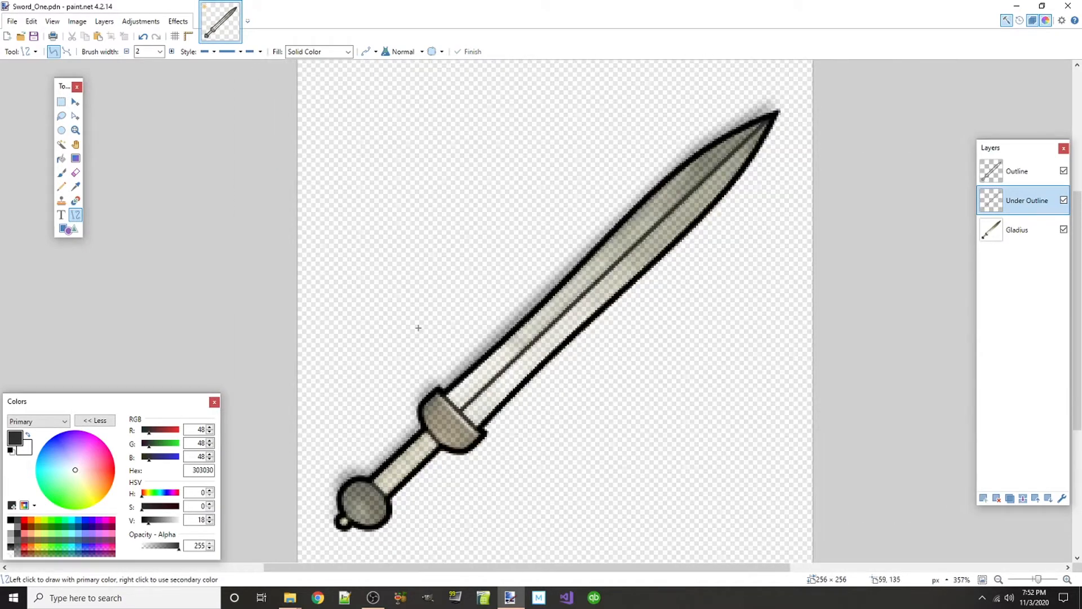
- Add a new layer and place it between the Under Outline and Gladius layers
scroll(446, 416, up, 8)
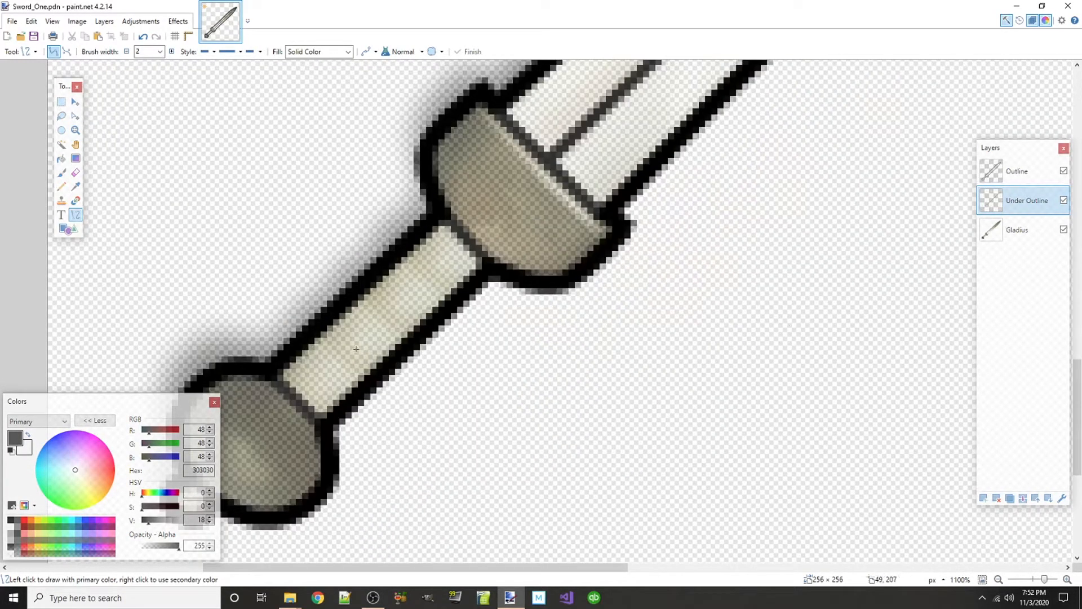
click(984, 498)
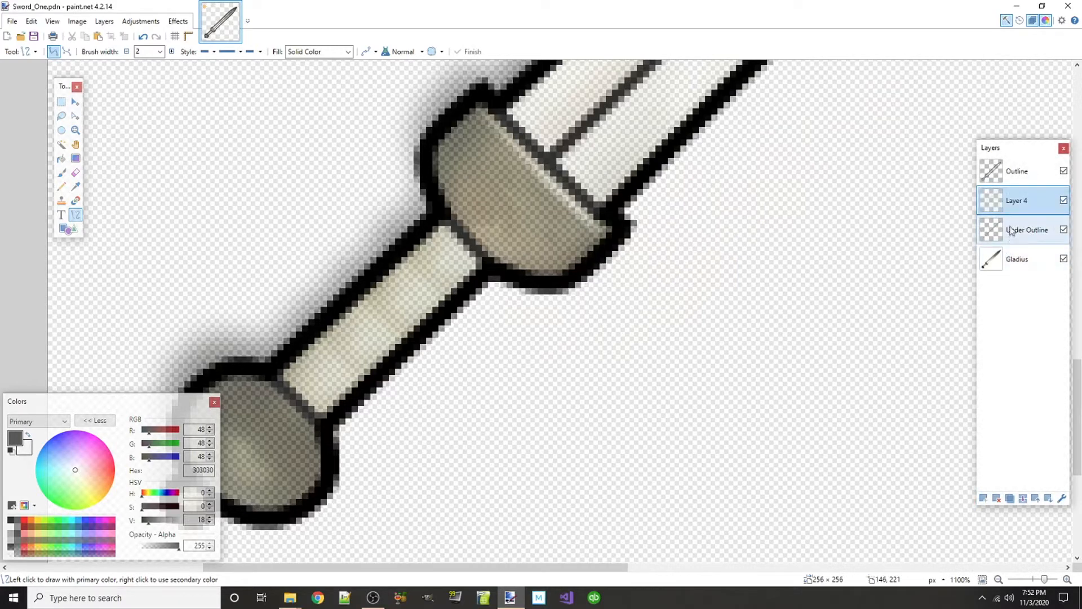
drag(1009, 207, 993, 232)
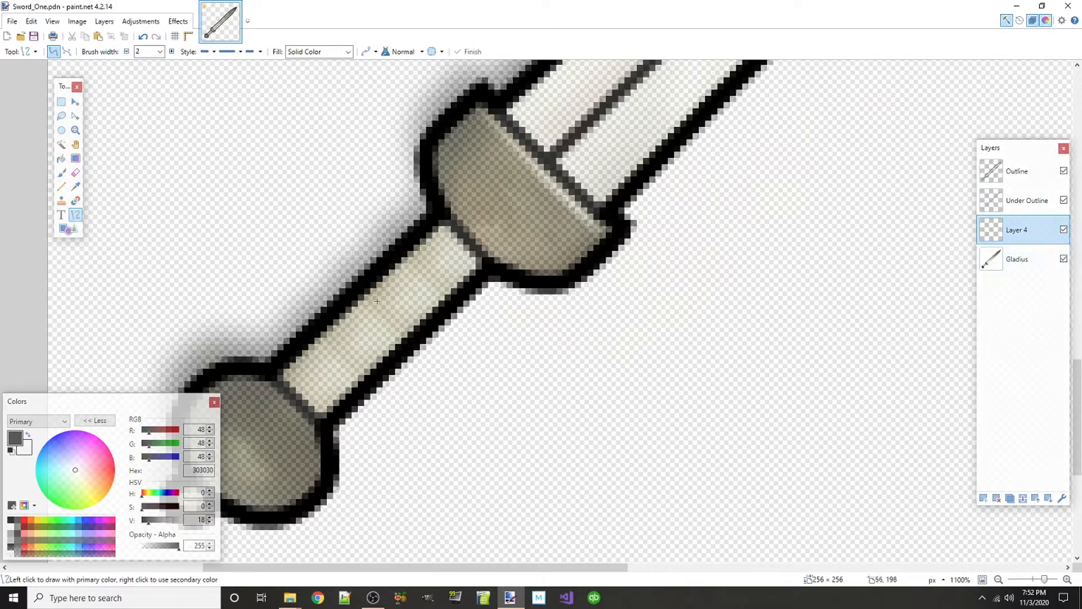
- Draw a slightly bowed wrap line about 14 px long across the grip just above the pommel
drag(296, 339, 329, 414)
drag(310, 364, 328, 389)
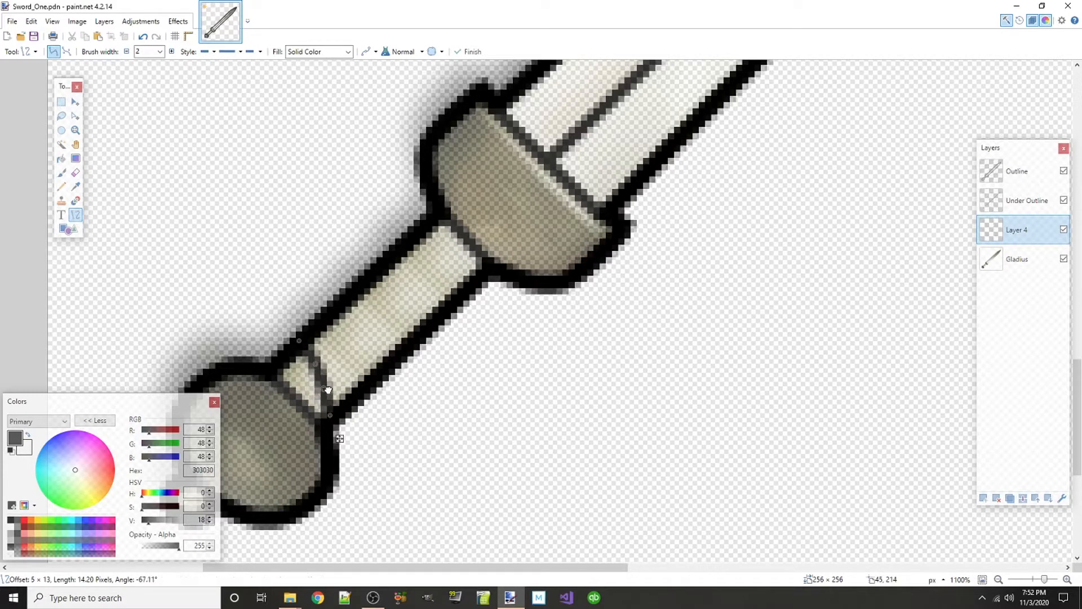
drag(298, 341, 297, 346)
key(Return)
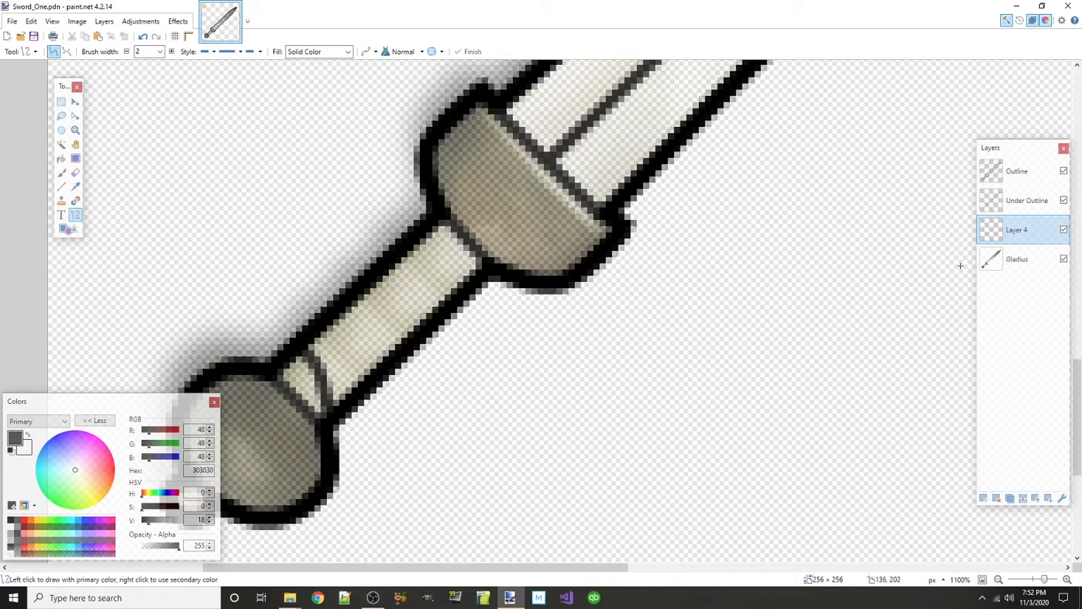
- Duplicate the wrap line's layer four times
click(1010, 500)
click(1009, 500)
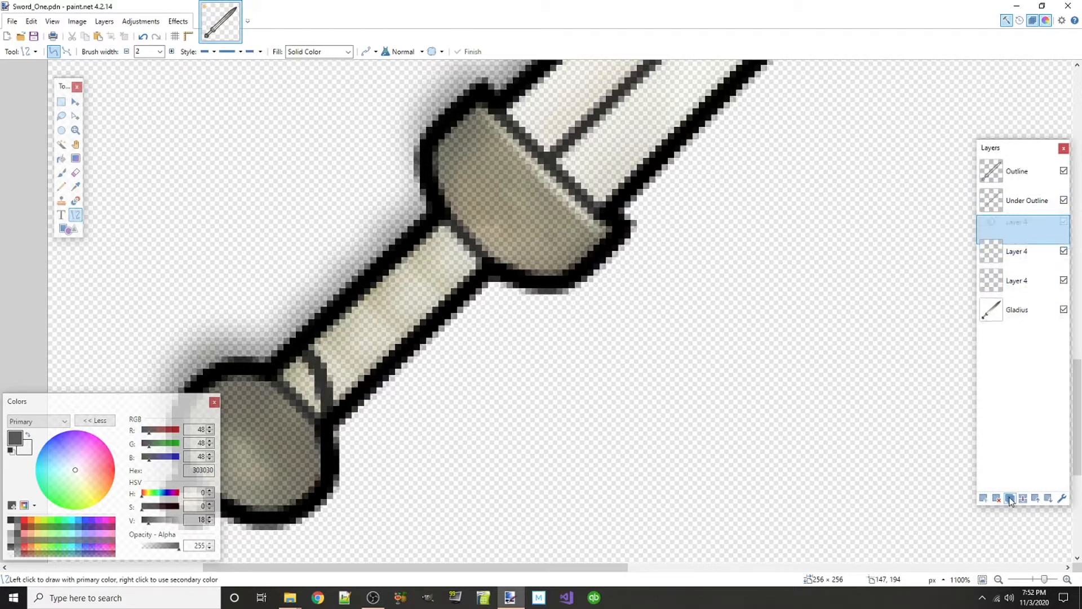
click(1010, 500)
click(1010, 499)
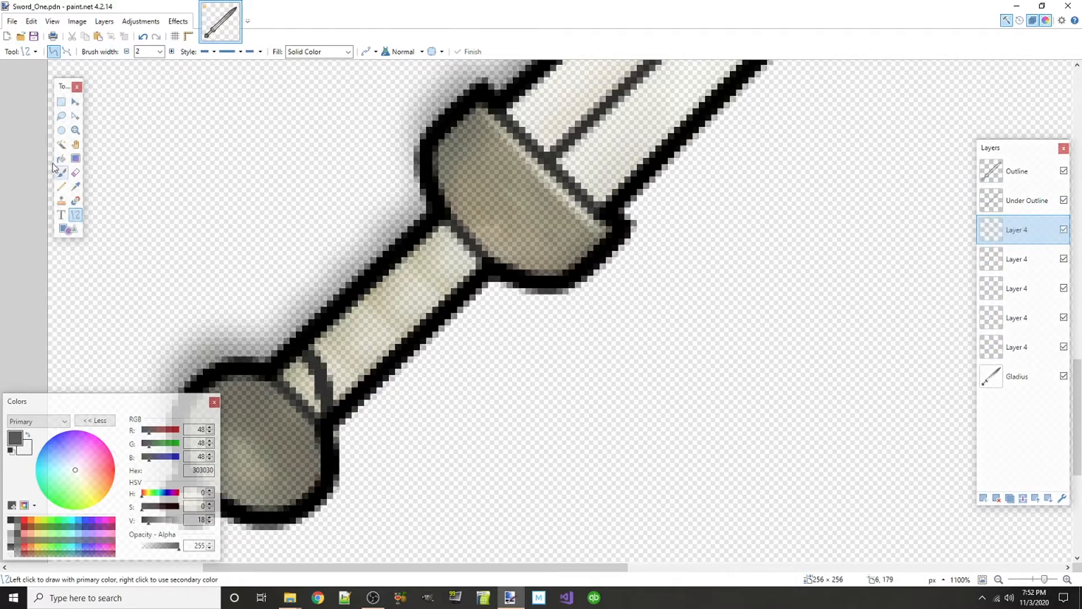
- Move the line on each of the four upper Layer 4 copies along the grip, spacing them evenly from the pommel toward the guard
click(76, 104)
drag(316, 371, 342, 343)
click(1013, 258)
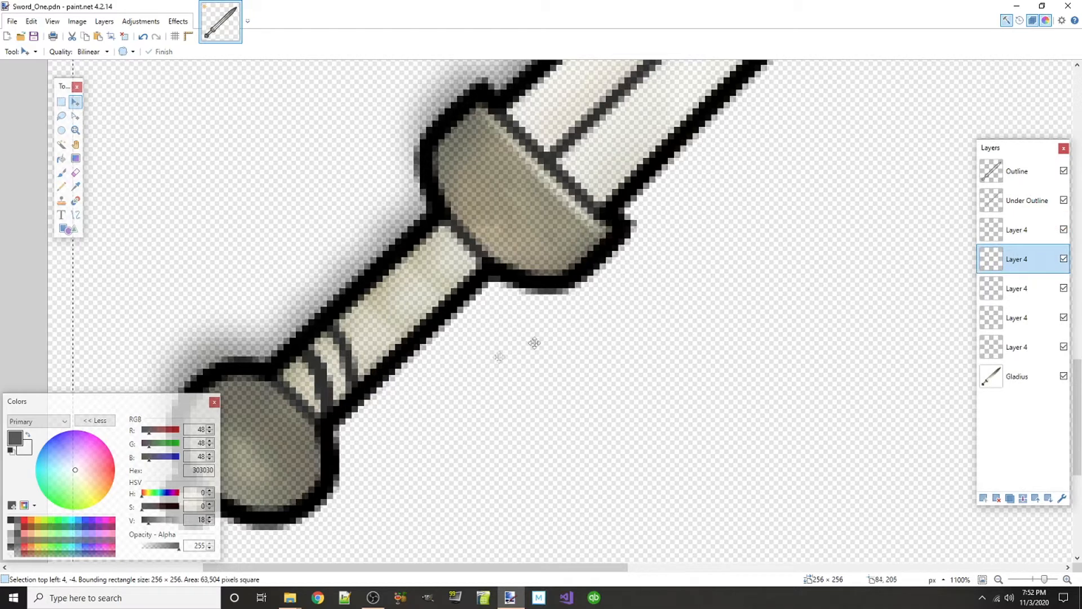
drag(320, 365, 371, 321)
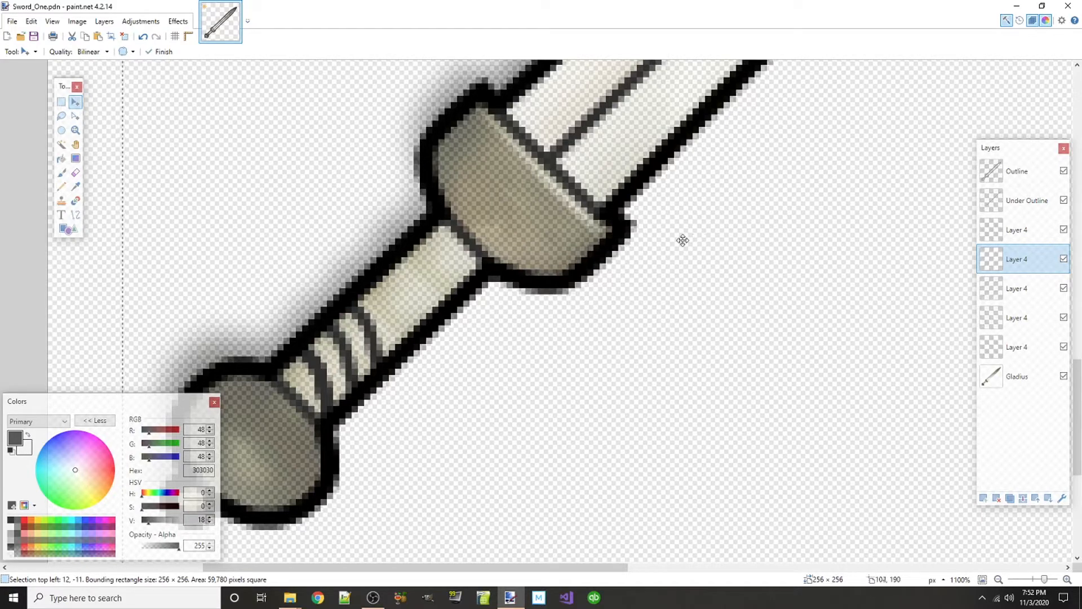
click(993, 285)
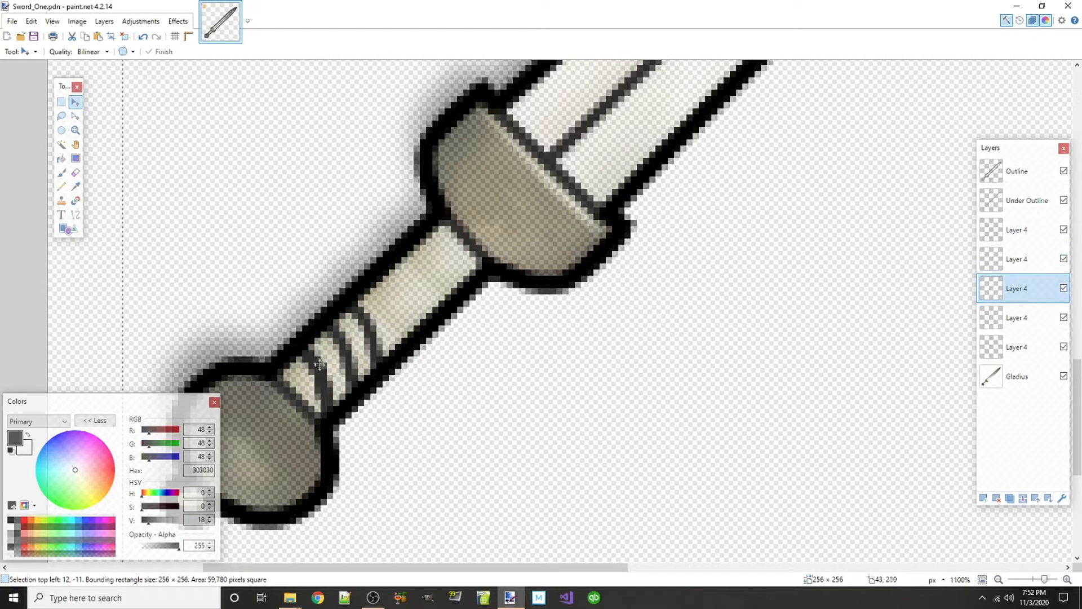
drag(319, 370, 397, 302)
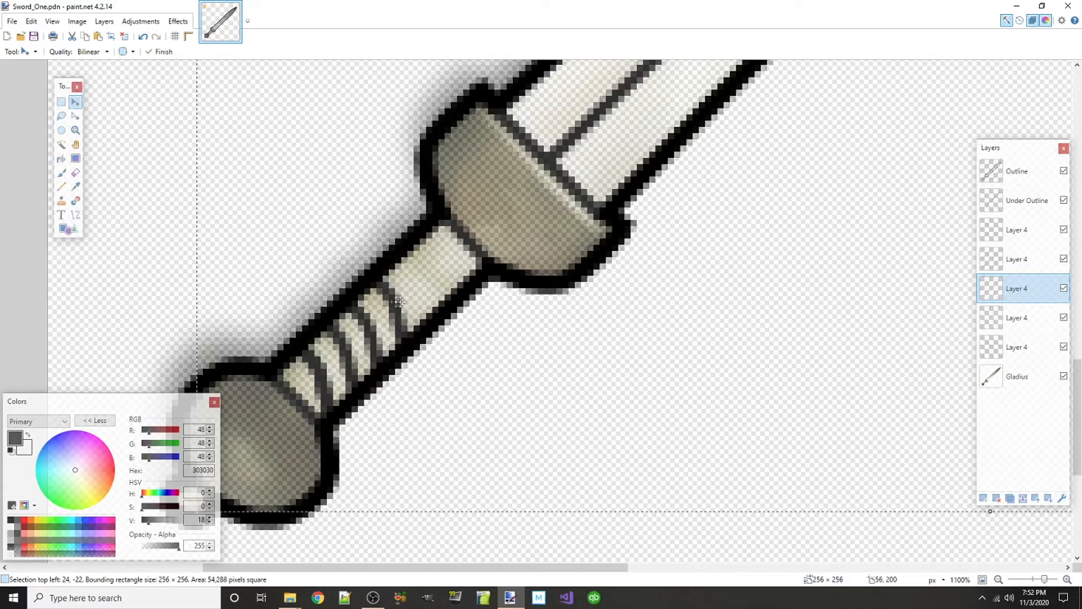
click(990, 314)
drag(324, 363, 427, 278)
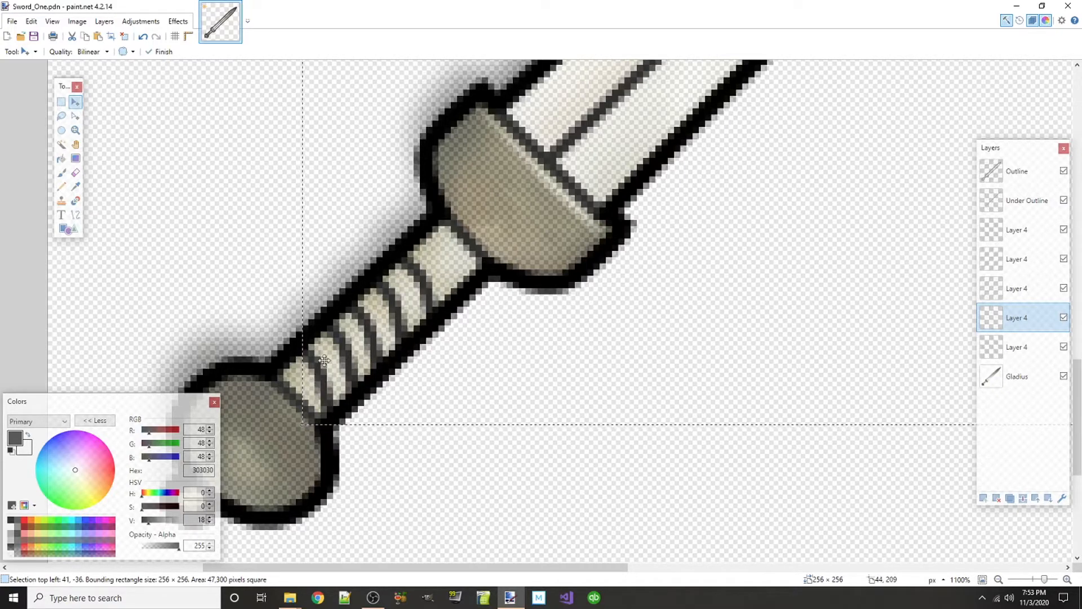
- Clear the selection, duplicate the layer of the wrap line nearest the guard, and move the copy up beside the guard
key(ctrl+d)
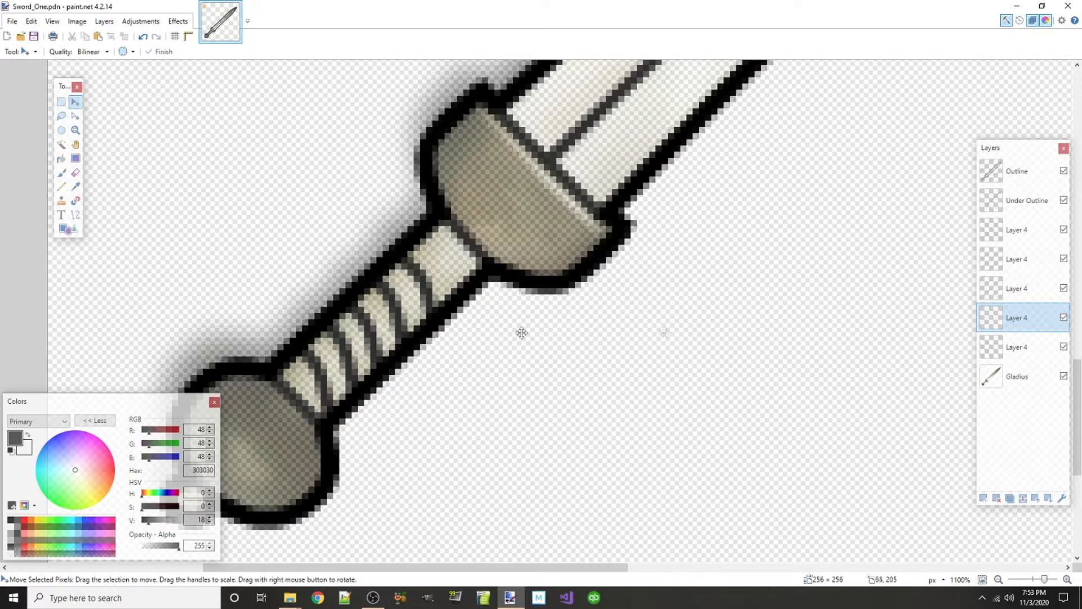
click(1010, 499)
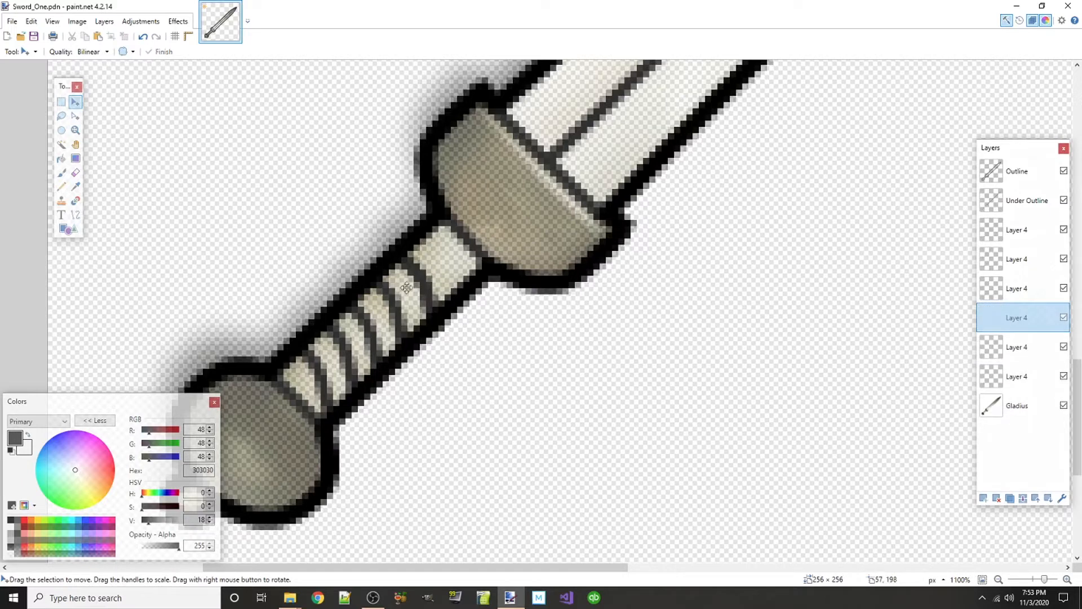
drag(449, 255, 452, 252)
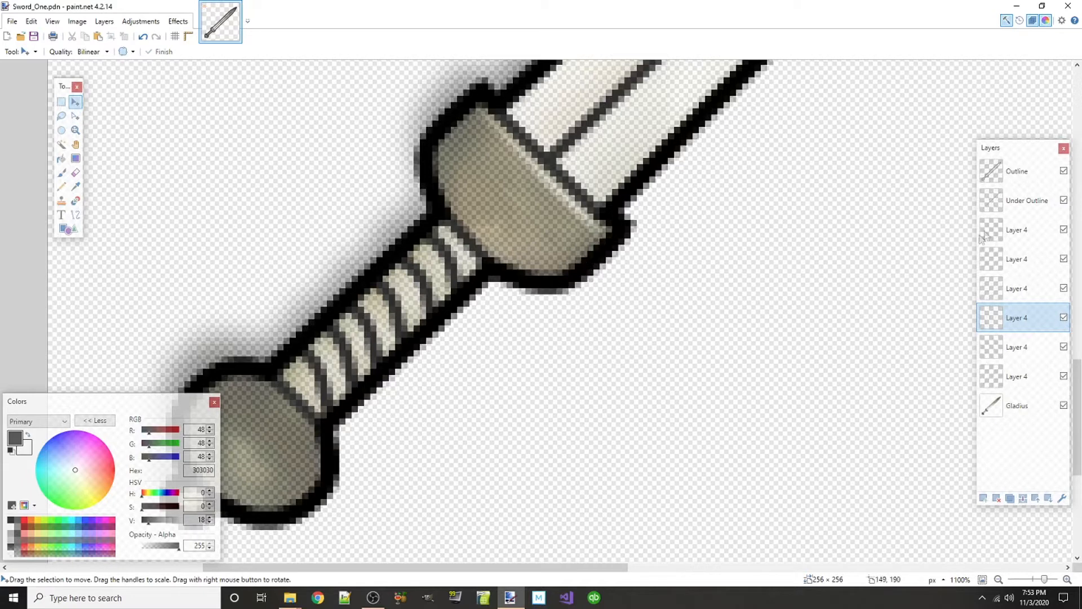
- Merge the wrap line layers and Under Outline into a single layer and rename it "Layer Underneath"
click(1005, 231)
click(1023, 498)
click(1024, 498)
click(1023, 498)
click(1023, 498)
click(1035, 209)
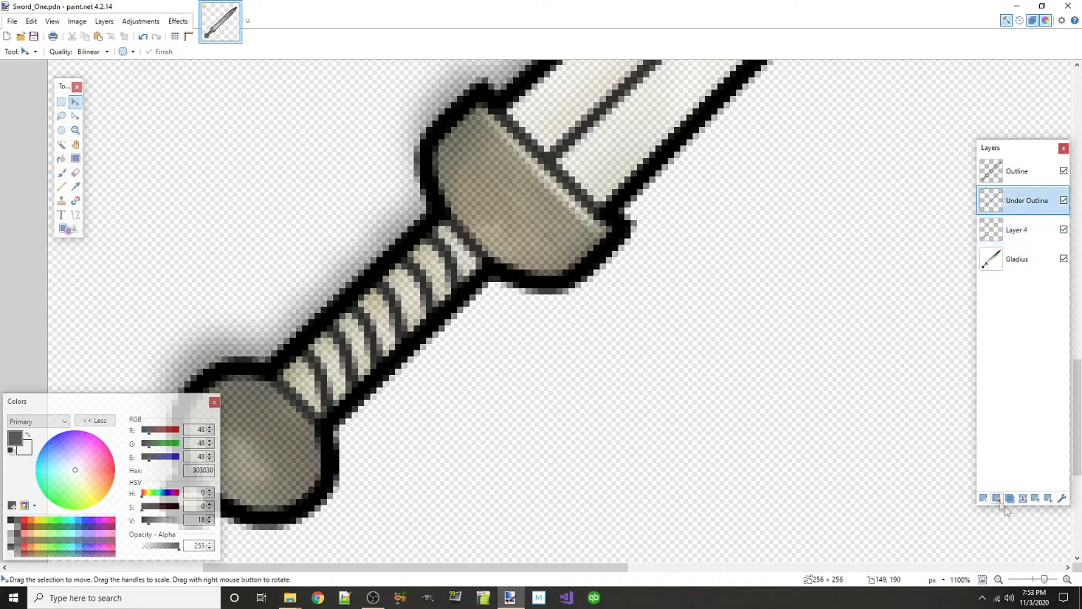
click(1023, 499)
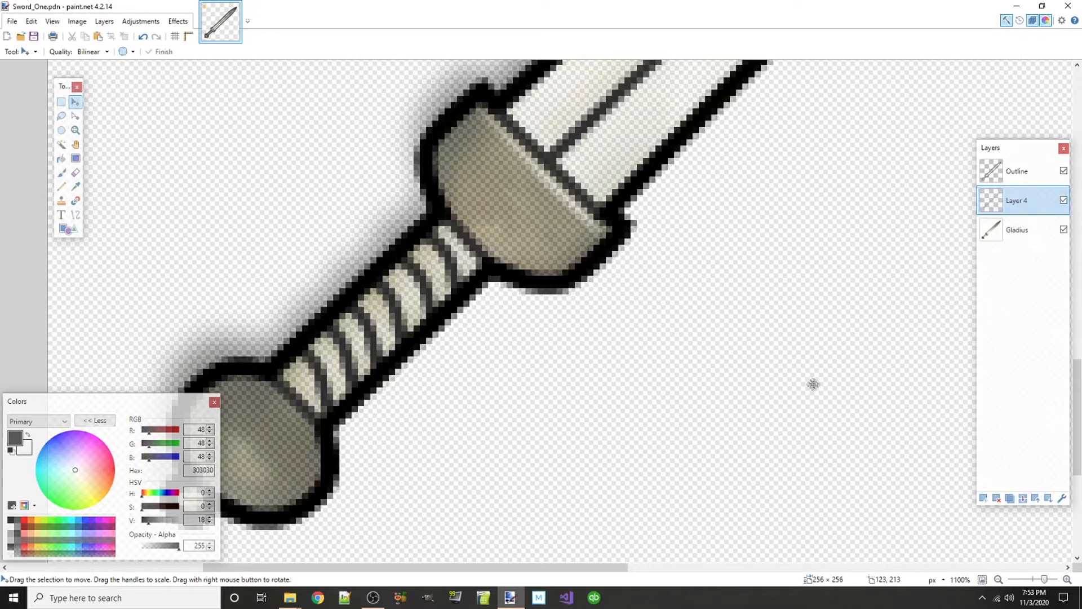
double_click(1019, 203)
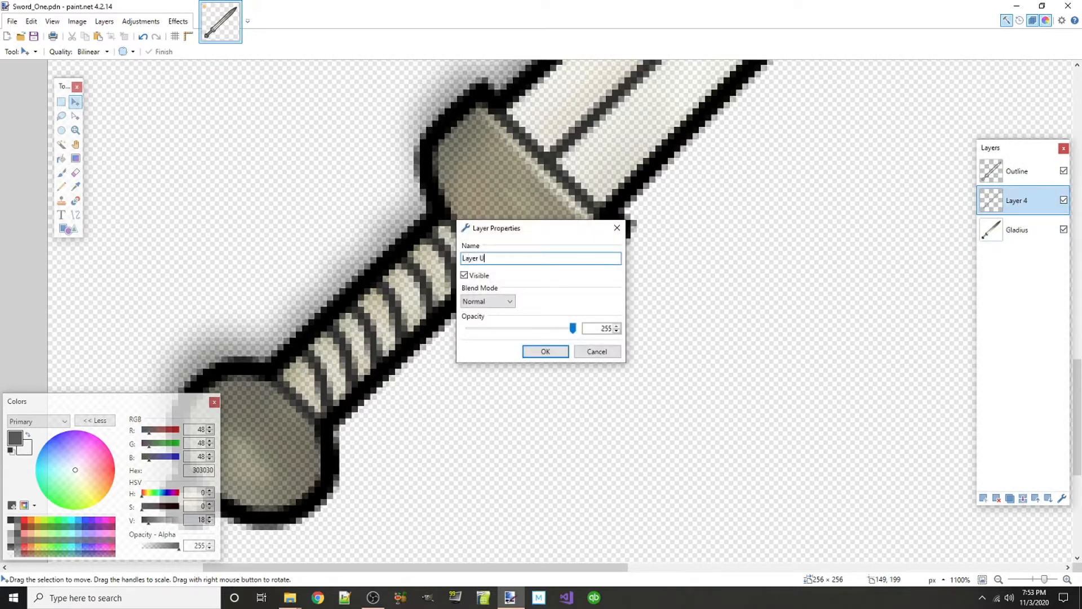
key(Return)
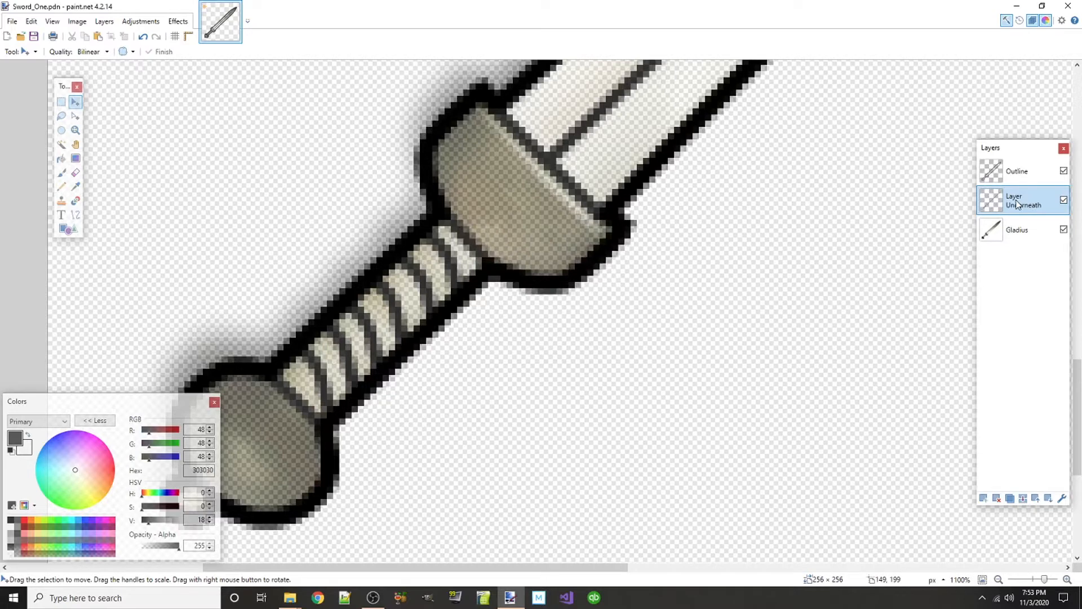
- Duplicate the Outline layer and hide the upper copy
scroll(911, 168, down, 3)
scroll(682, 288, down, 2)
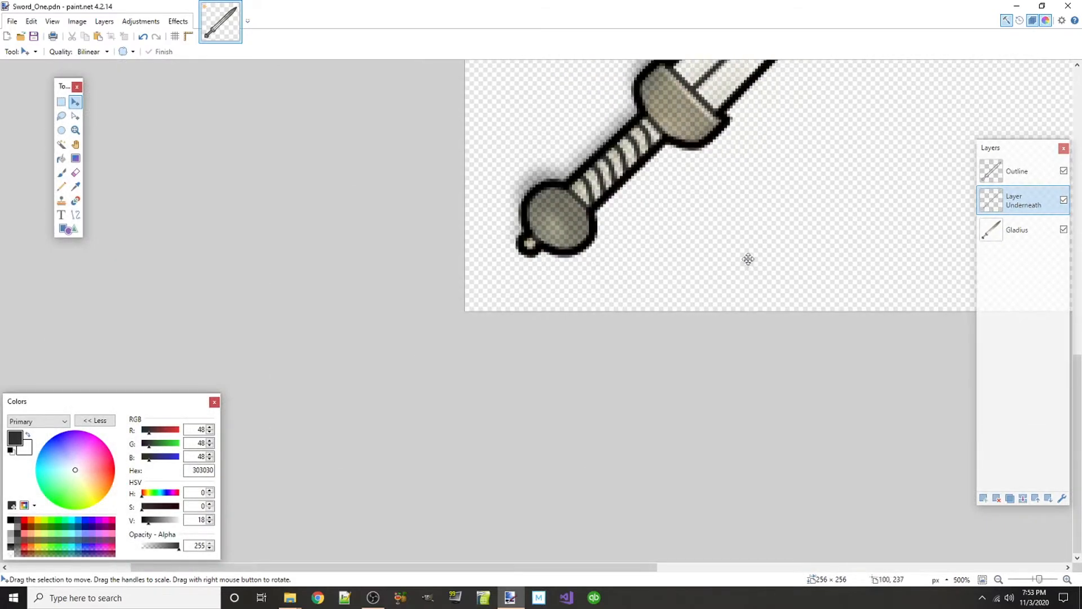
scroll(789, 281, down, 1)
scroll(807, 307, up, 2)
drag(566, 566, 649, 566)
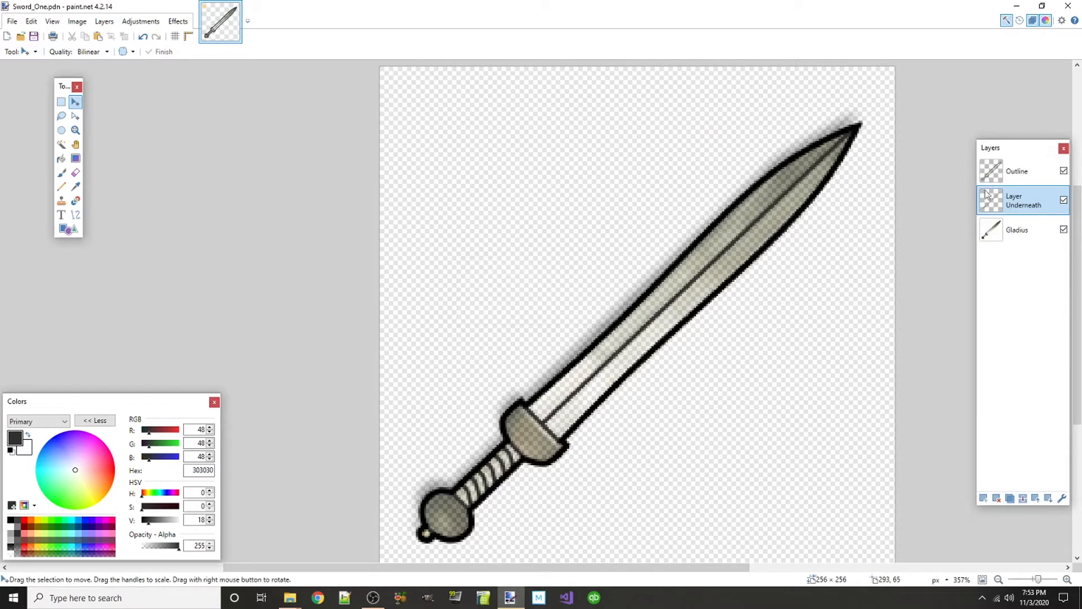
click(991, 172)
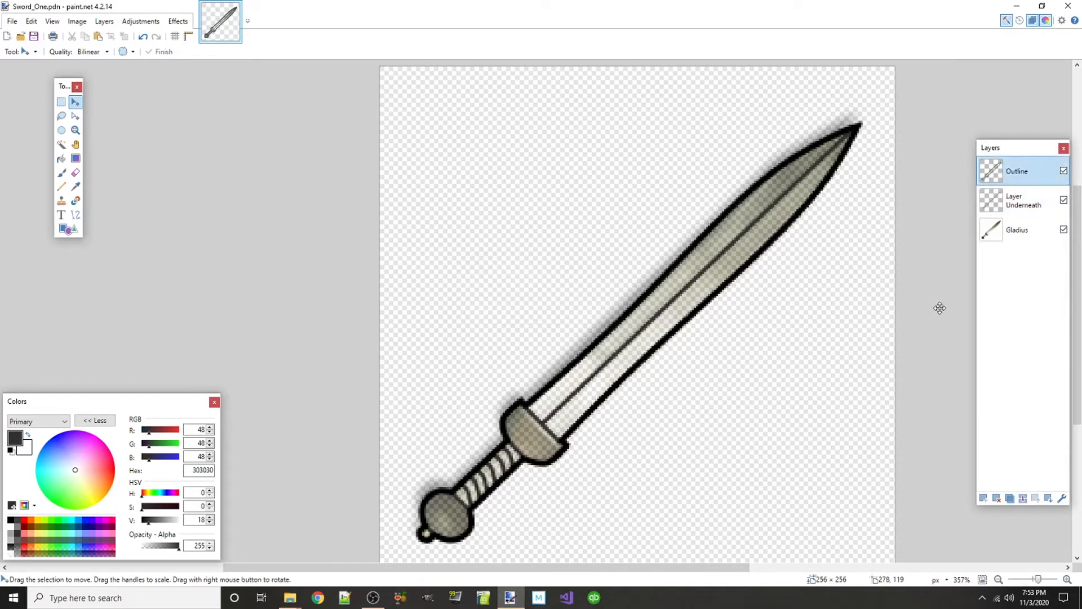
click(1010, 499)
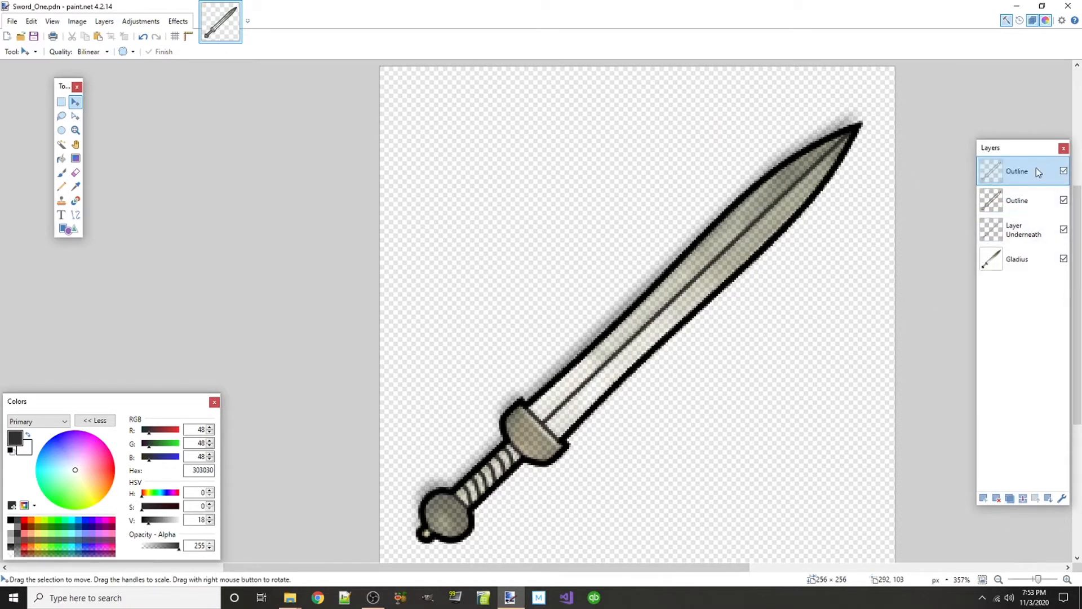
click(1064, 170)
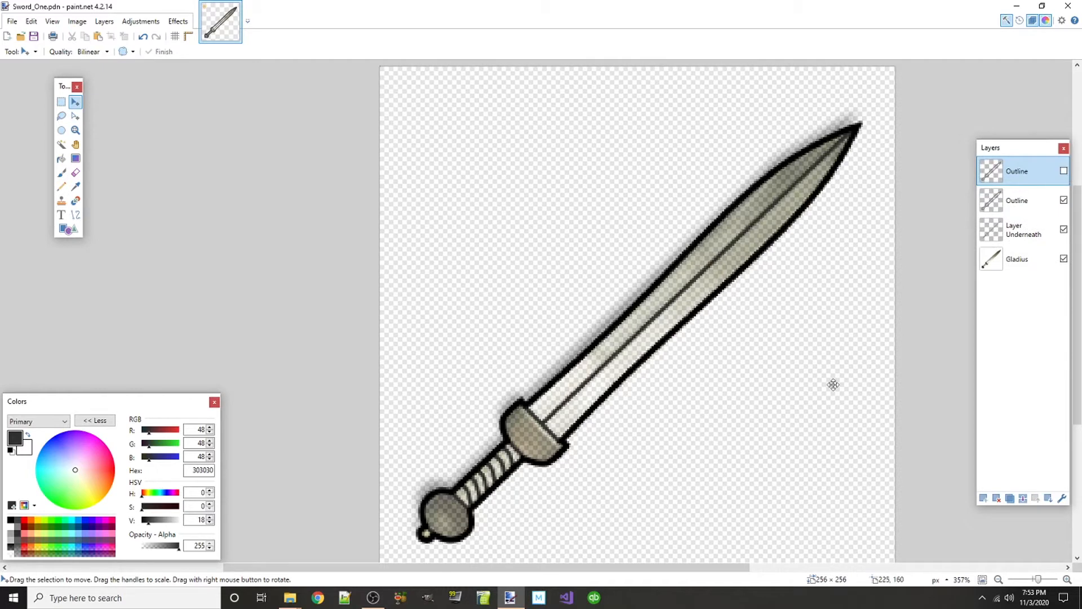
- Merge the visible Outline layer down into Layer Underneath, and toggle the spare Outline copy's visibility, leaving it hidden
click(1012, 206)
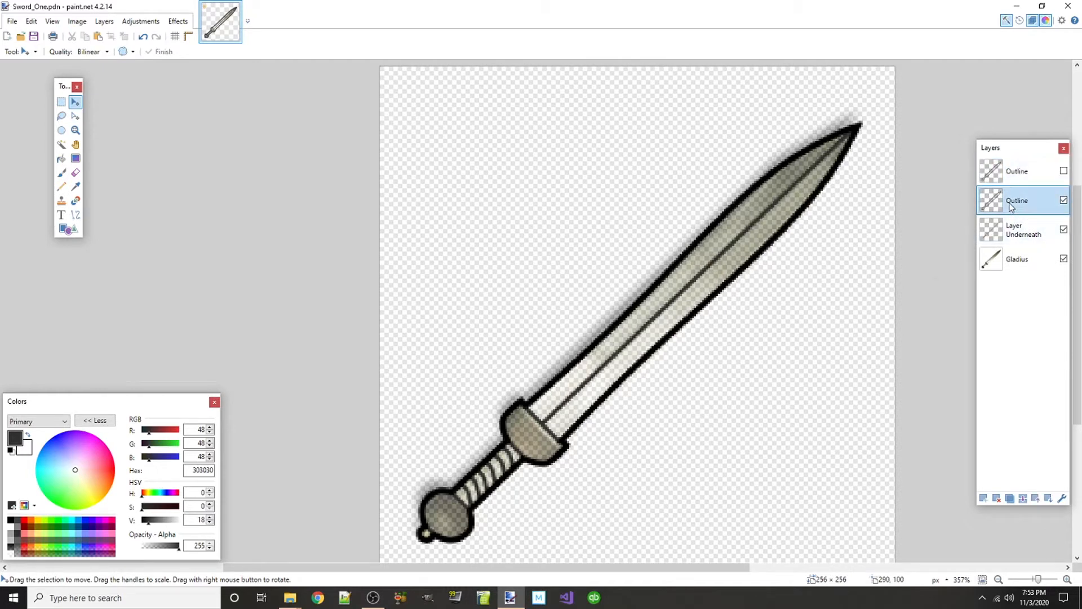
click(1024, 499)
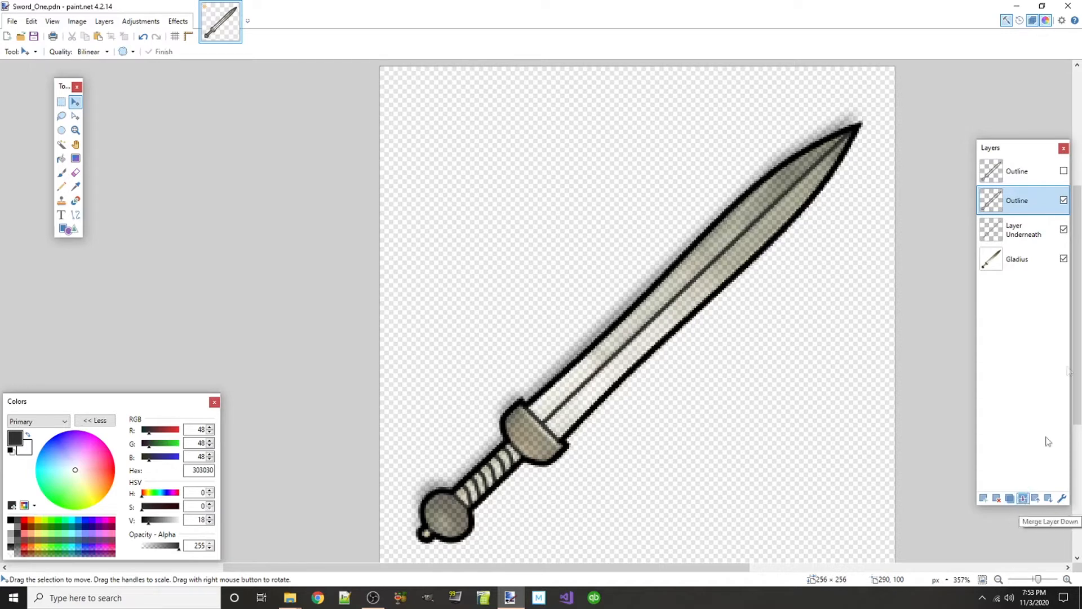
click(1010, 174)
click(1066, 171)
click(1066, 172)
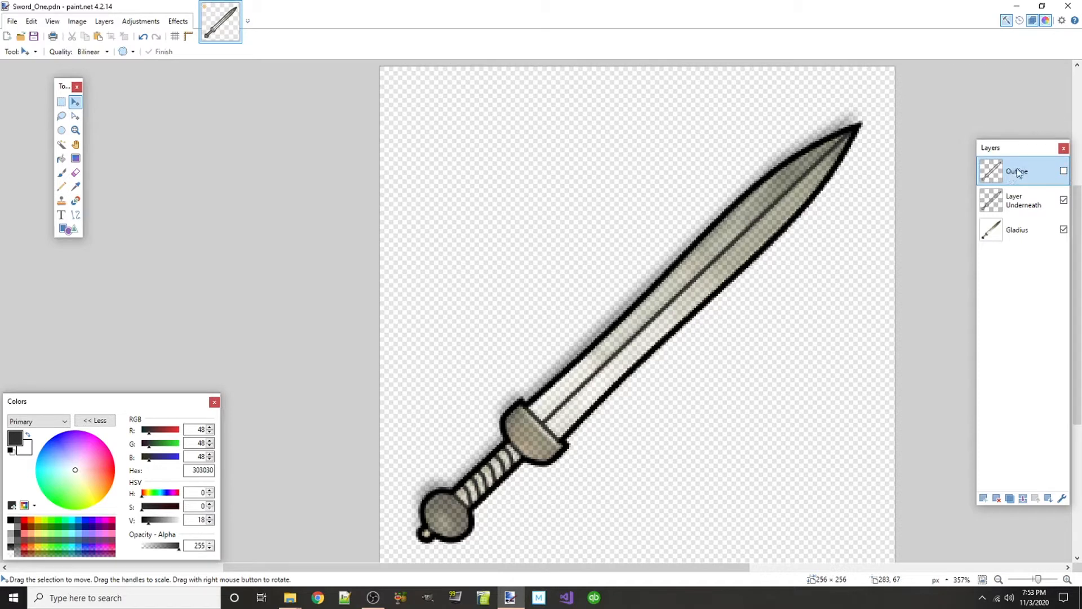
- Rename the Layer Underneath layer "Outline" and hide the Gladius reference layer
double_click(1017, 203)
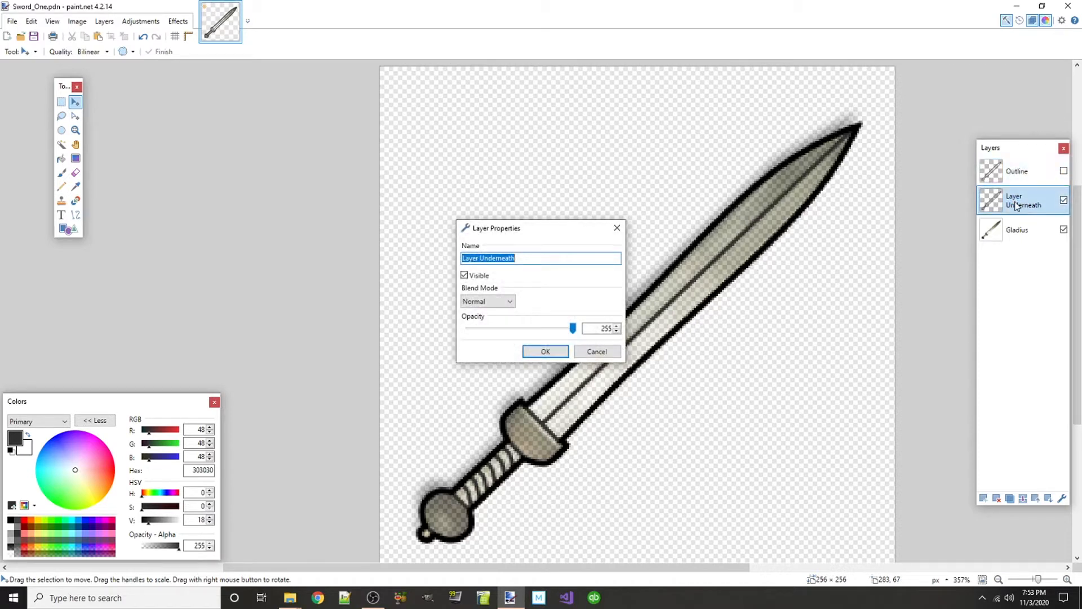
text(Outline)
key(Return)
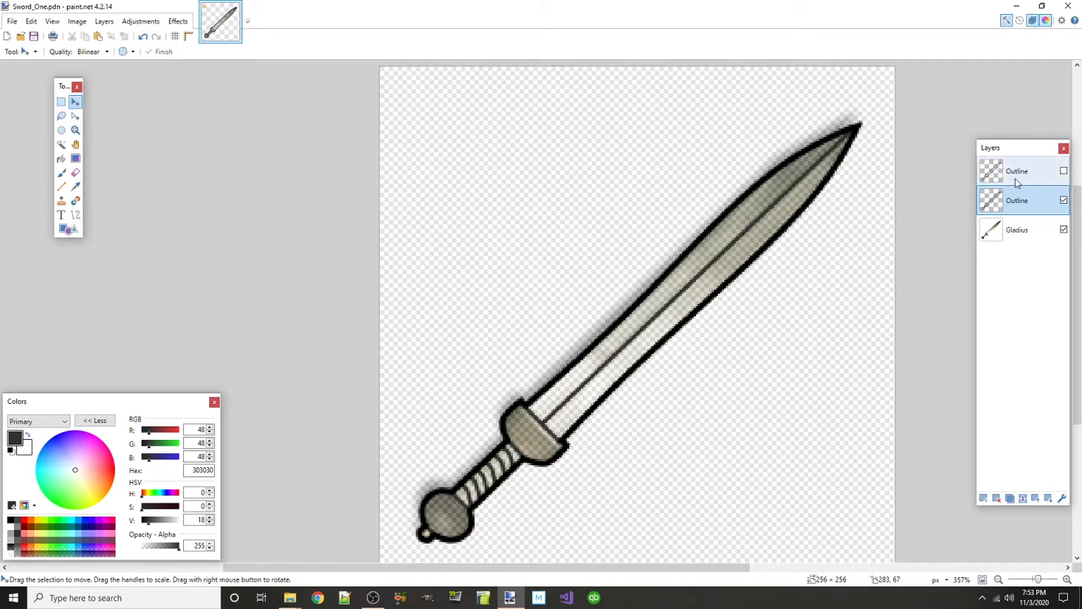
click(1064, 230)
scroll(443, 478, up, 4)
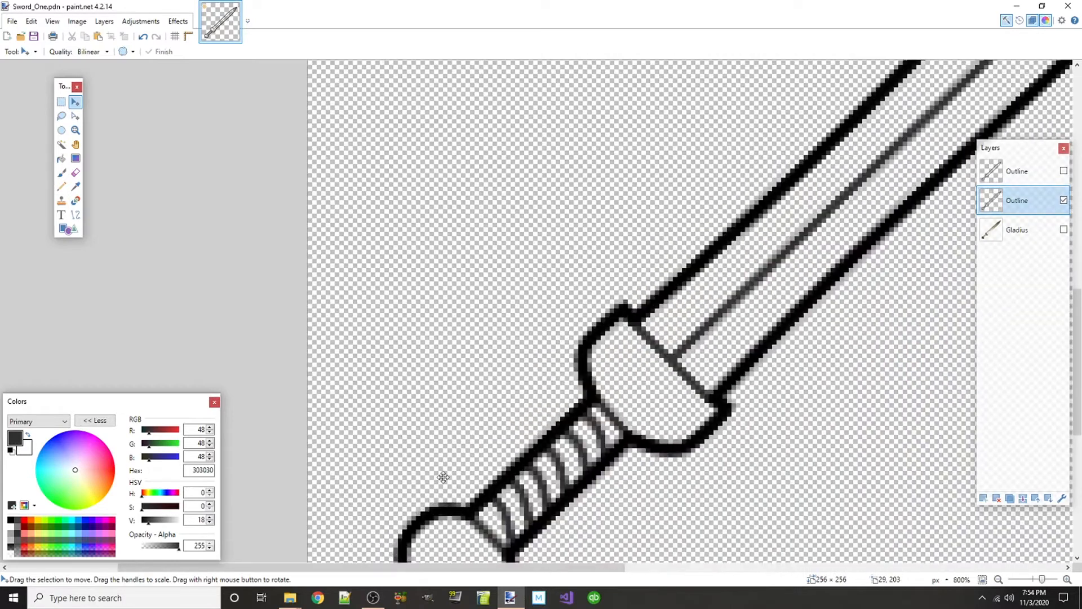
scroll(466, 411, up, 1)
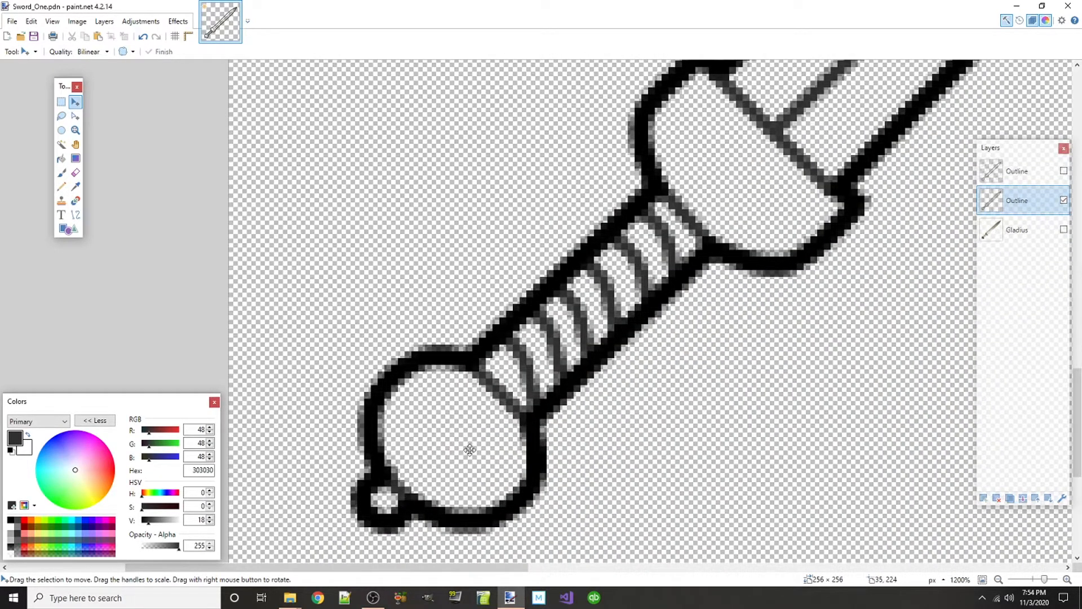
click(1019, 172)
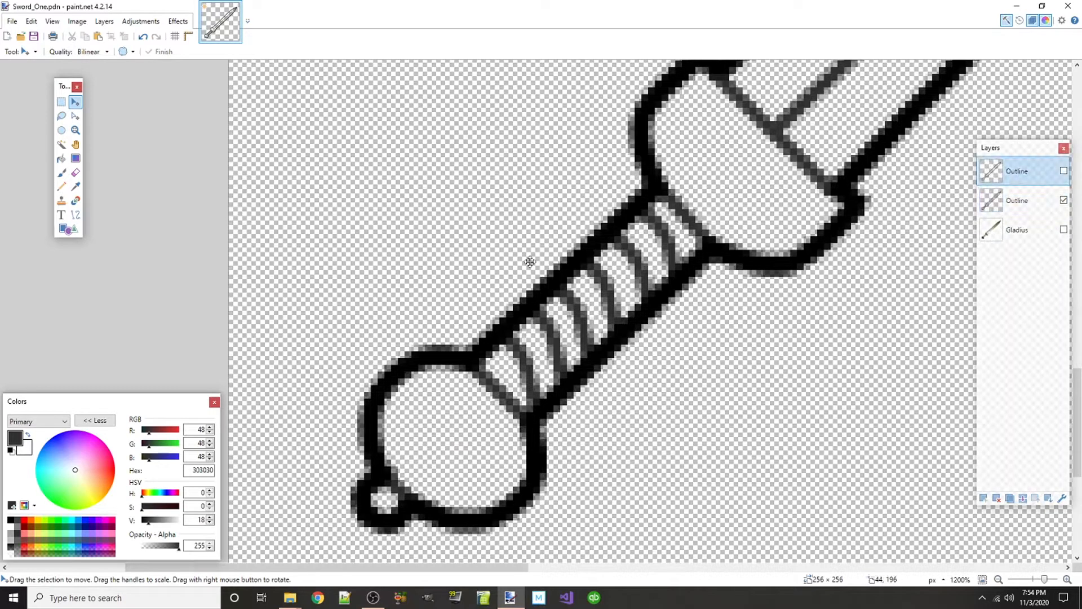
scroll(530, 261, down, 3)
scroll(759, 307, down, 2)
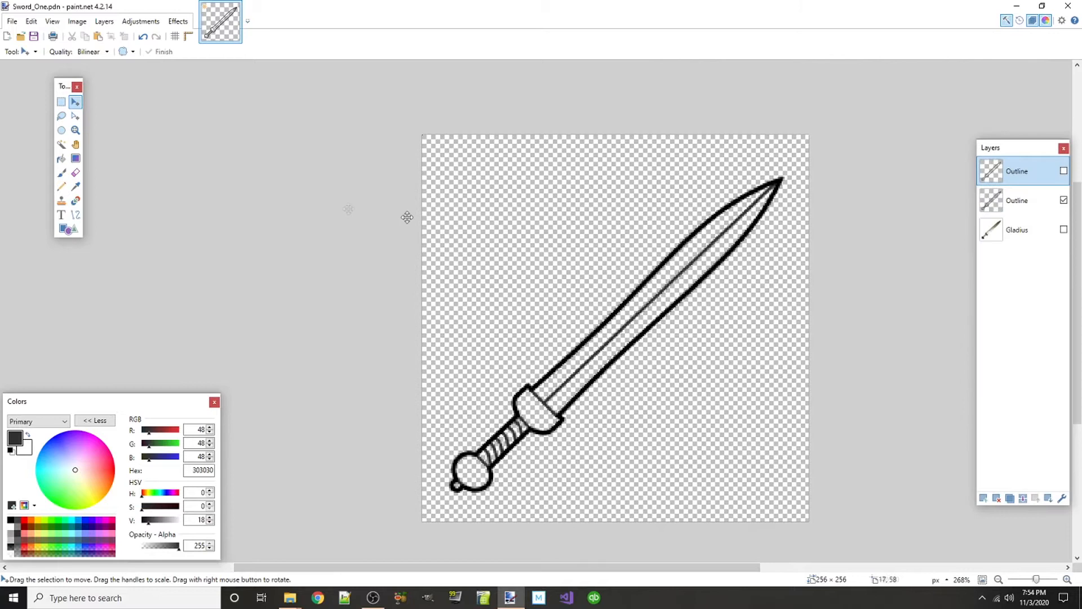
- Select the lower-right half of the blade on the visible Outline layer with the Magic Wand at 70% tolerance
click(62, 145)
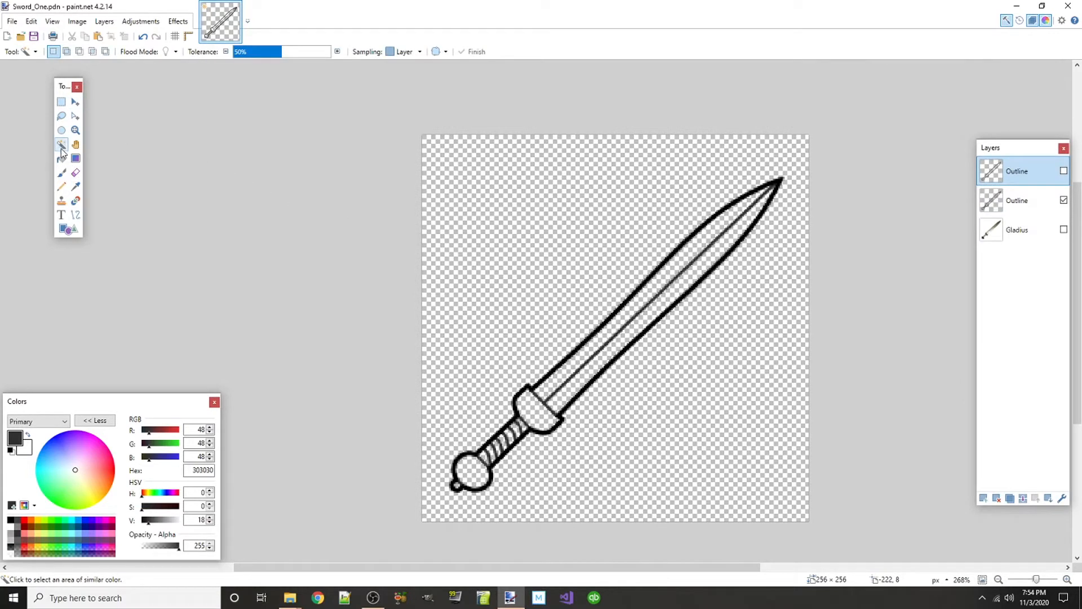
drag(282, 54, 306, 60)
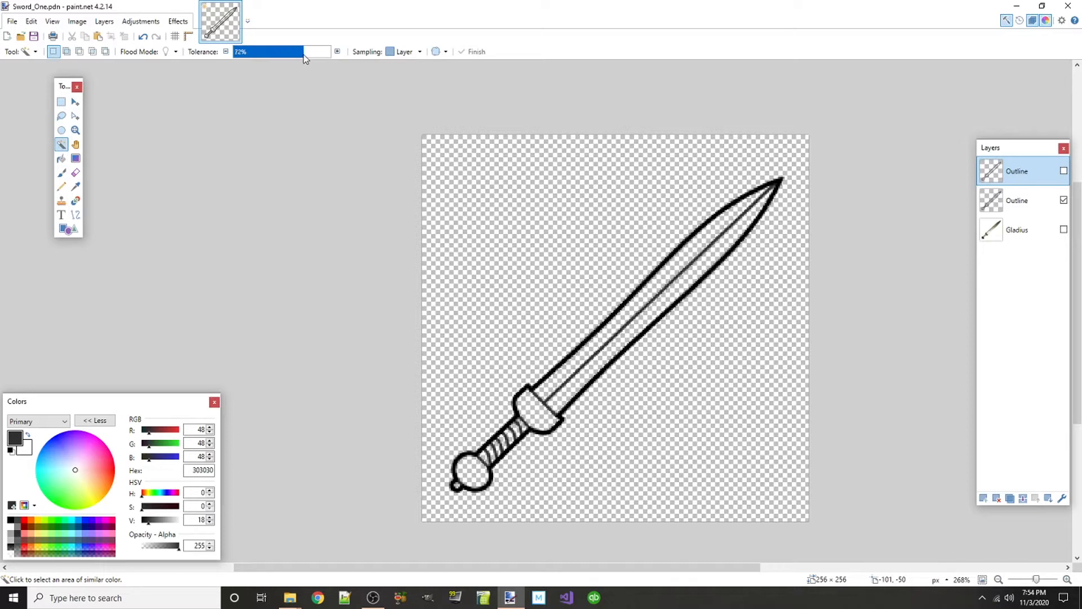
click(337, 51)
click(226, 53)
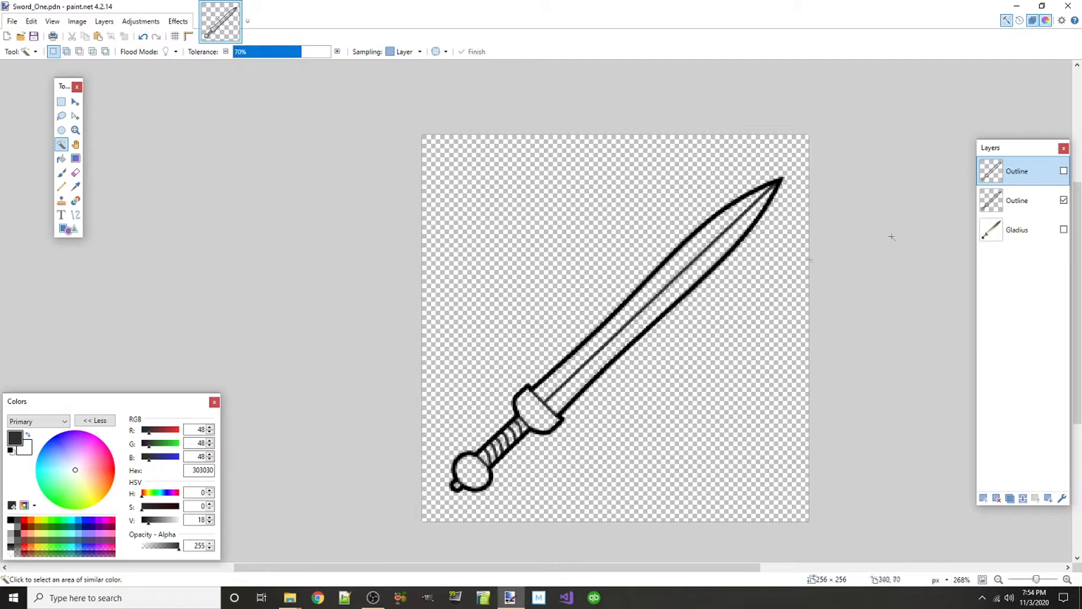
click(1001, 201)
scroll(594, 349, up, 5)
click(583, 401)
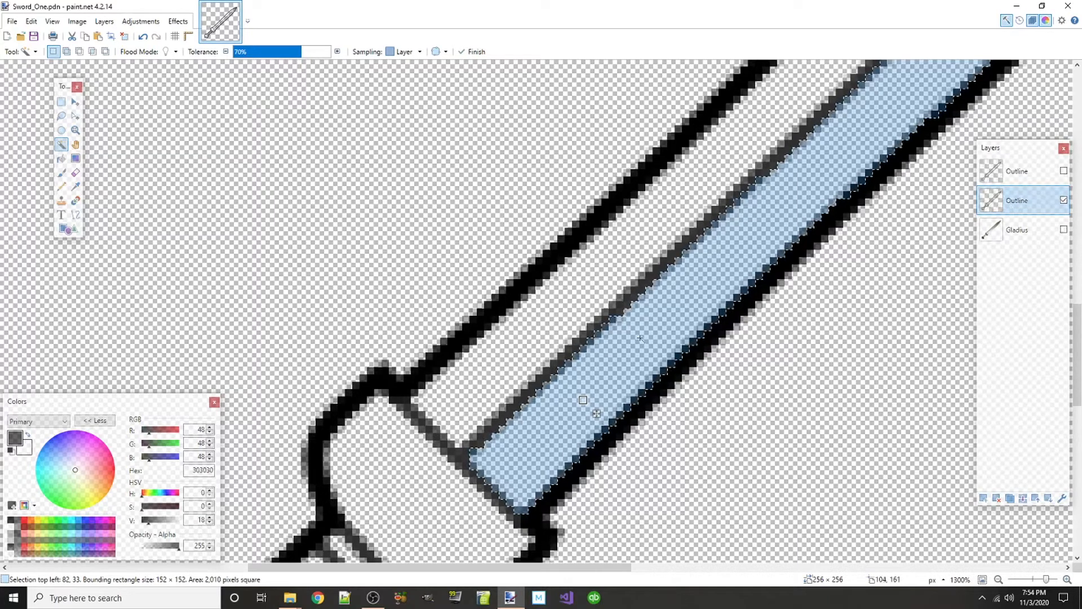
- Try Magic Wand tolerances of 42%, 68% and 71% on the blade selection, and return the tolerance to 70%
scroll(563, 424, up, 3)
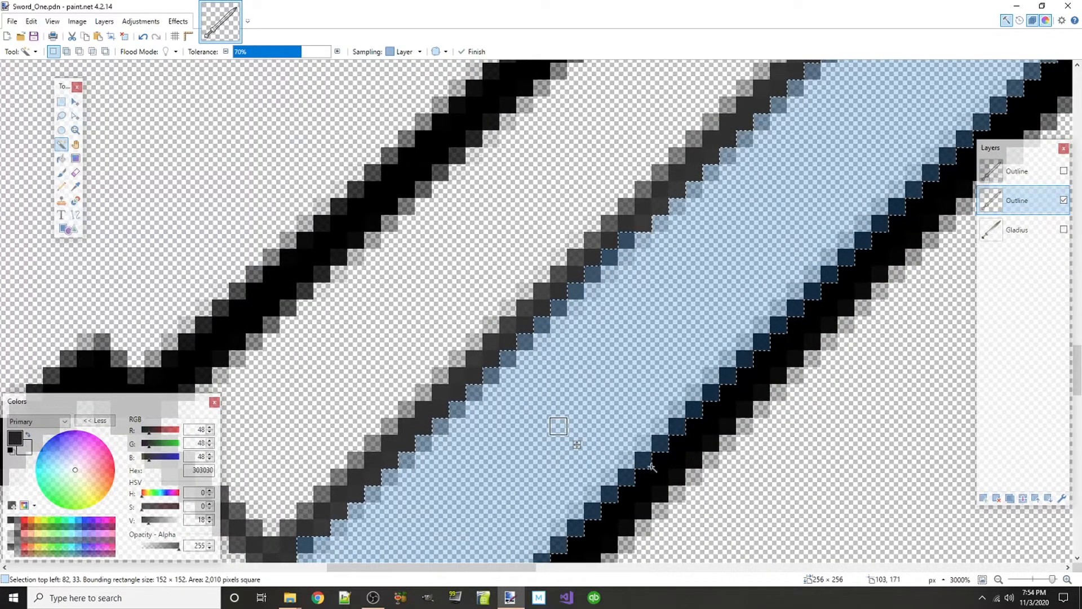
drag(299, 51, 275, 52)
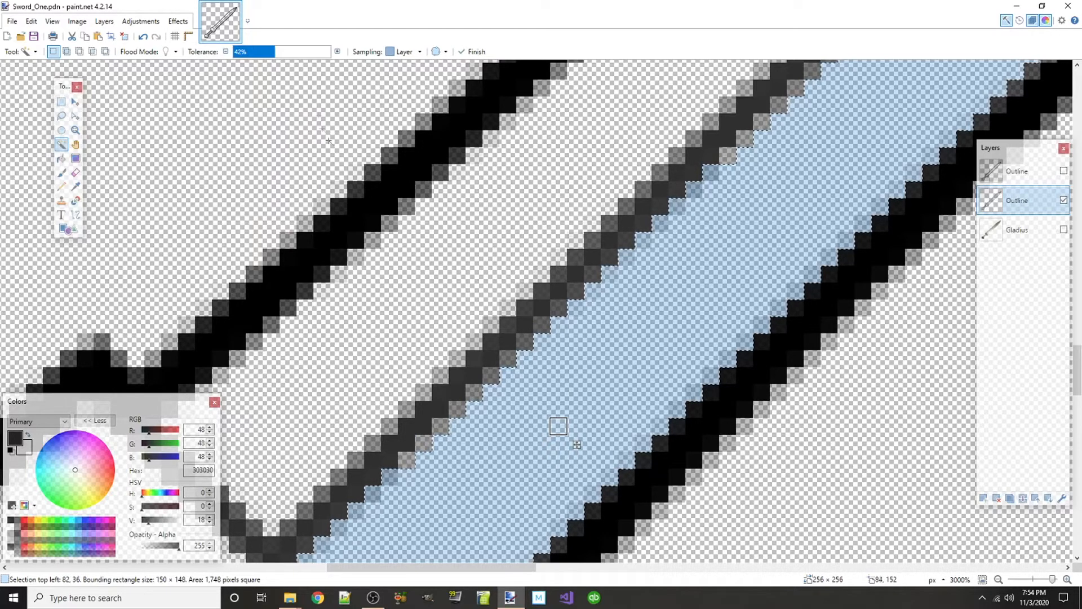
drag(288, 57, 301, 55)
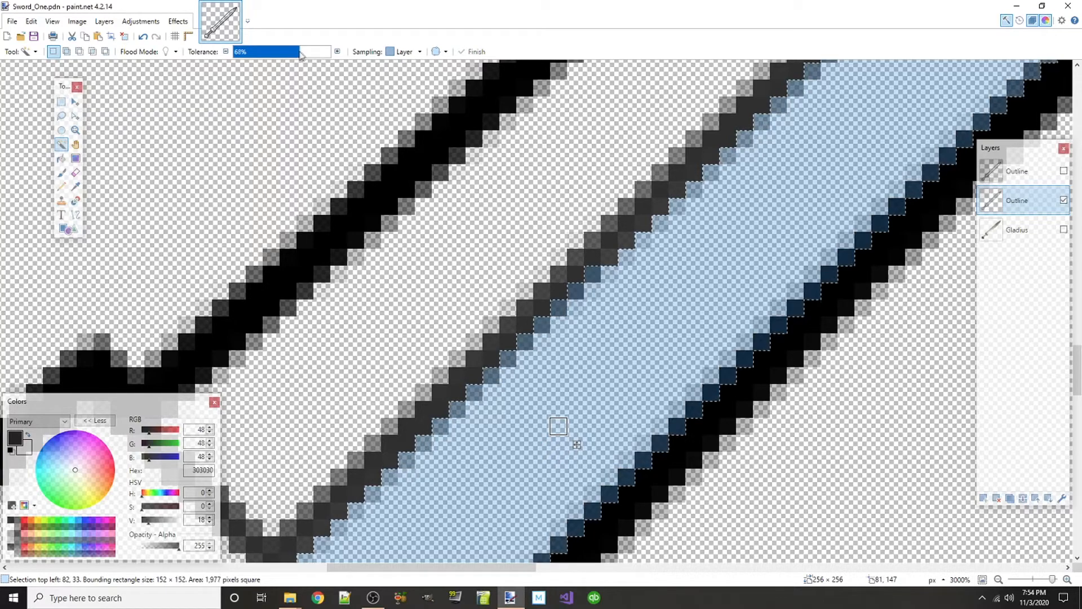
click(338, 51)
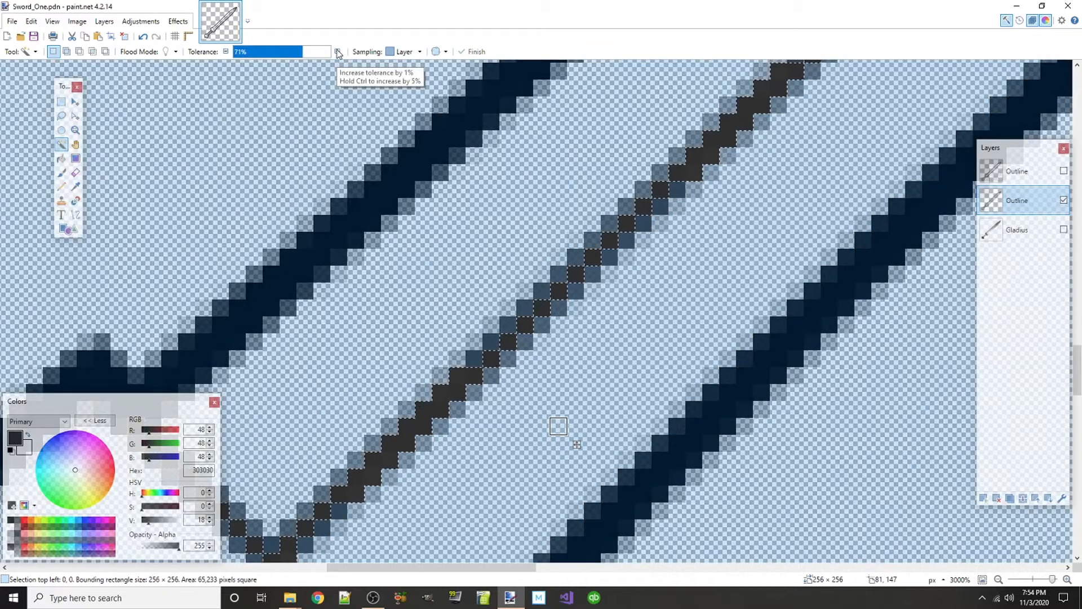
click(226, 51)
scroll(768, 320, down, 4)
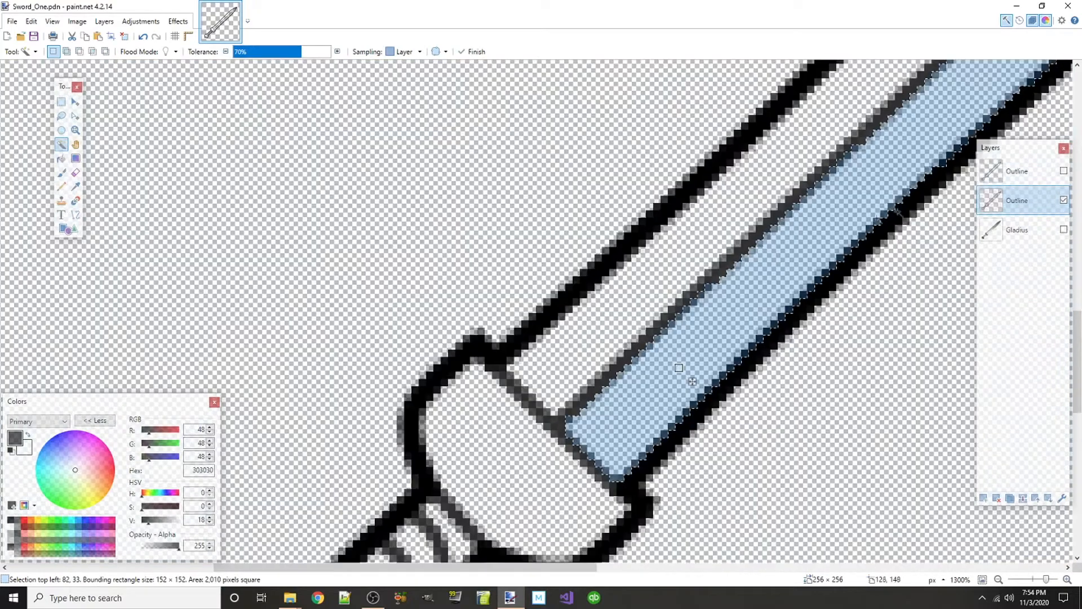
- Add a new layer and move it directly beneath the visible Outline layer, keeping the blade selection active
click(984, 499)
drag(1017, 210, 1023, 249)
scroll(840, 319, down, 3)
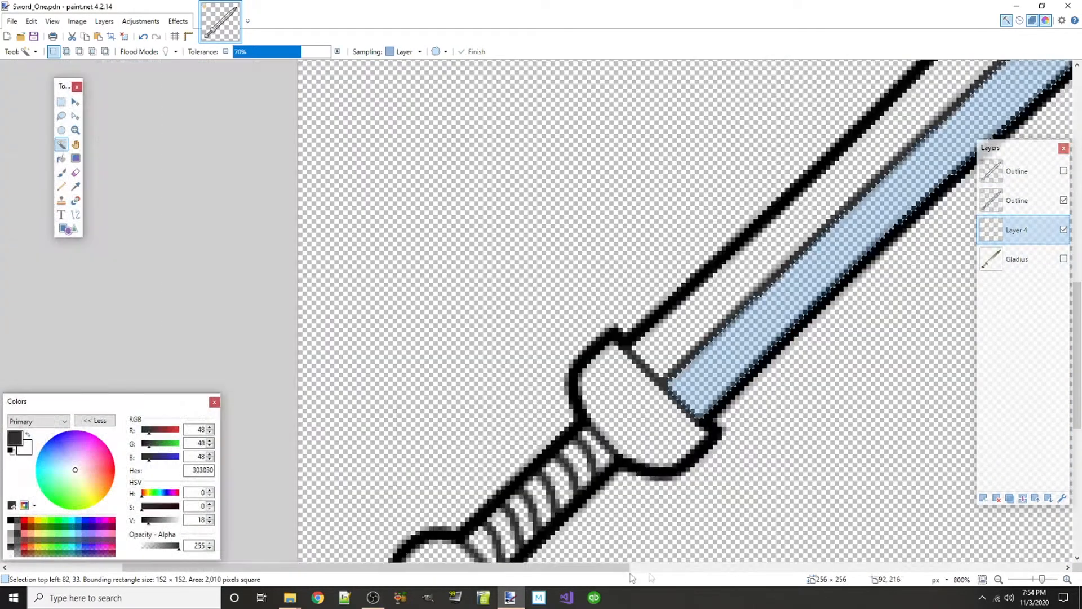
drag(597, 565, 691, 565)
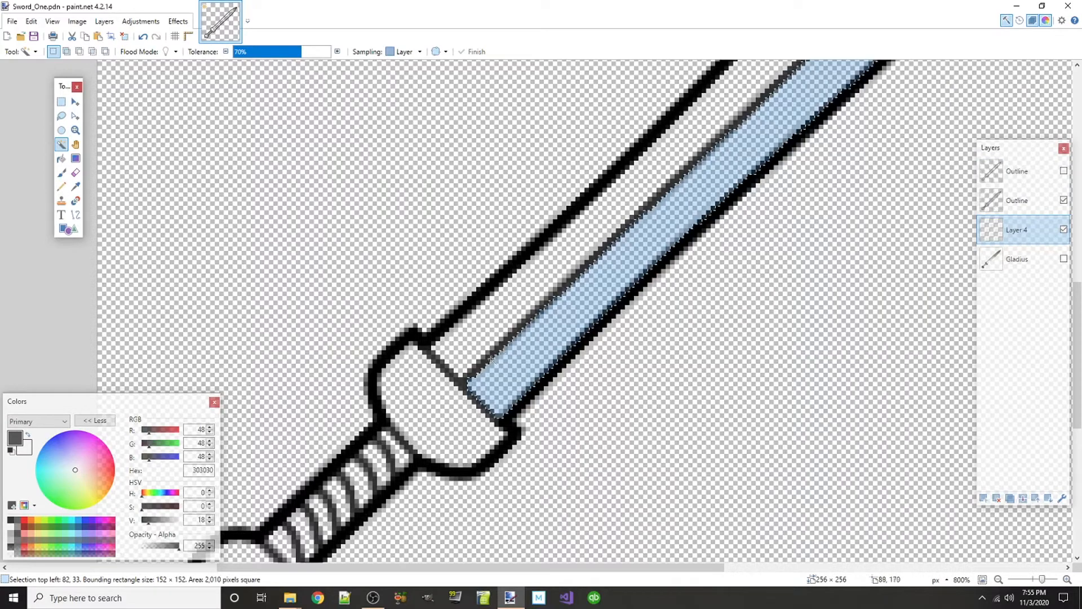
scroll(514, 372, down, 3)
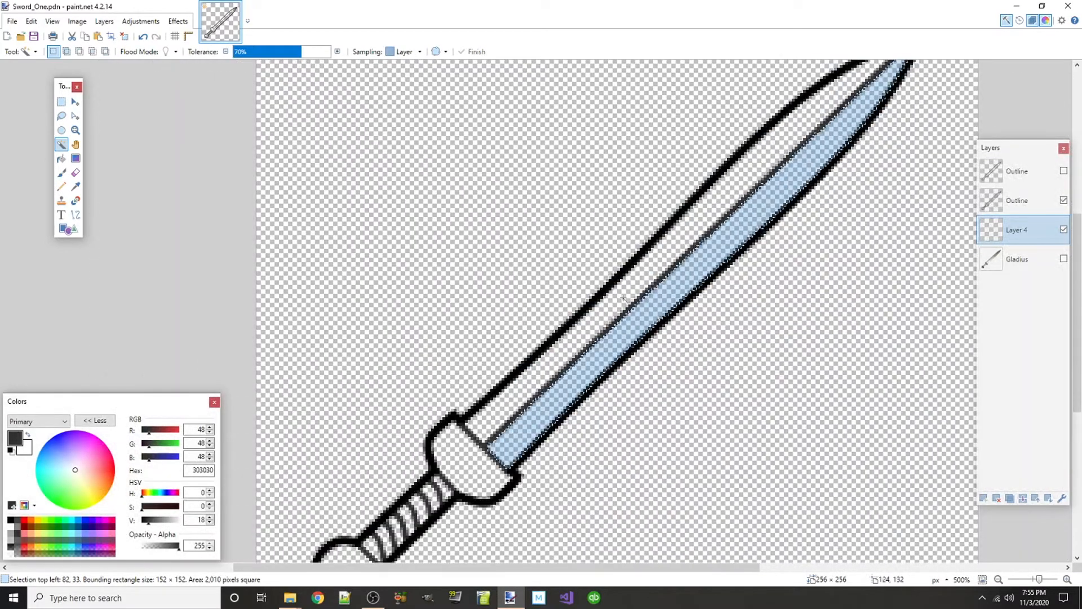
scroll(461, 444, up, 8)
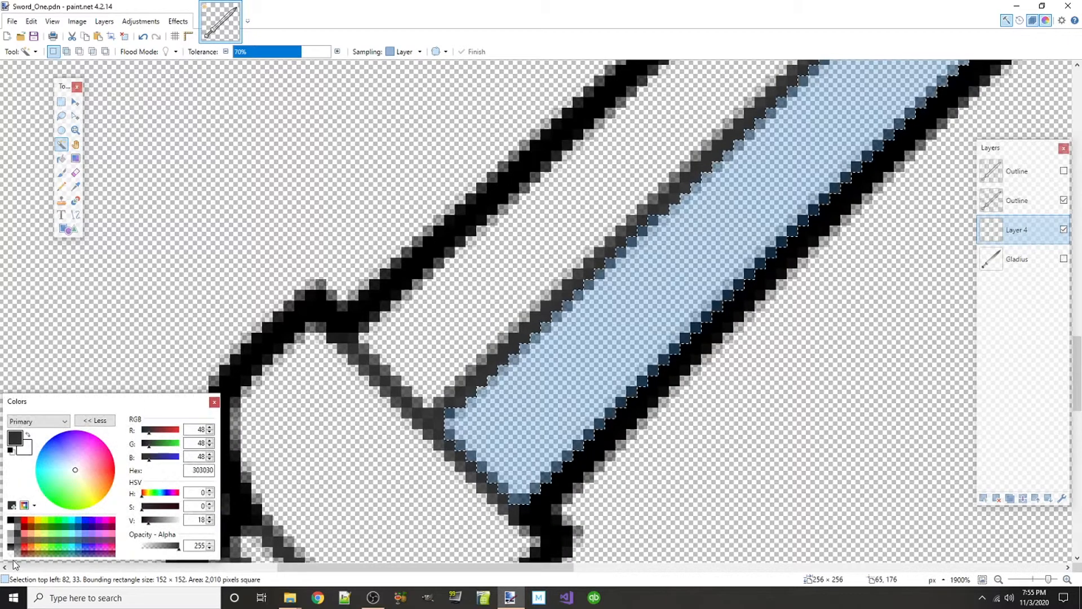
- Fill the selected lower-right half of the blade with solid dark gray 606060 on the new layer
click(17, 524)
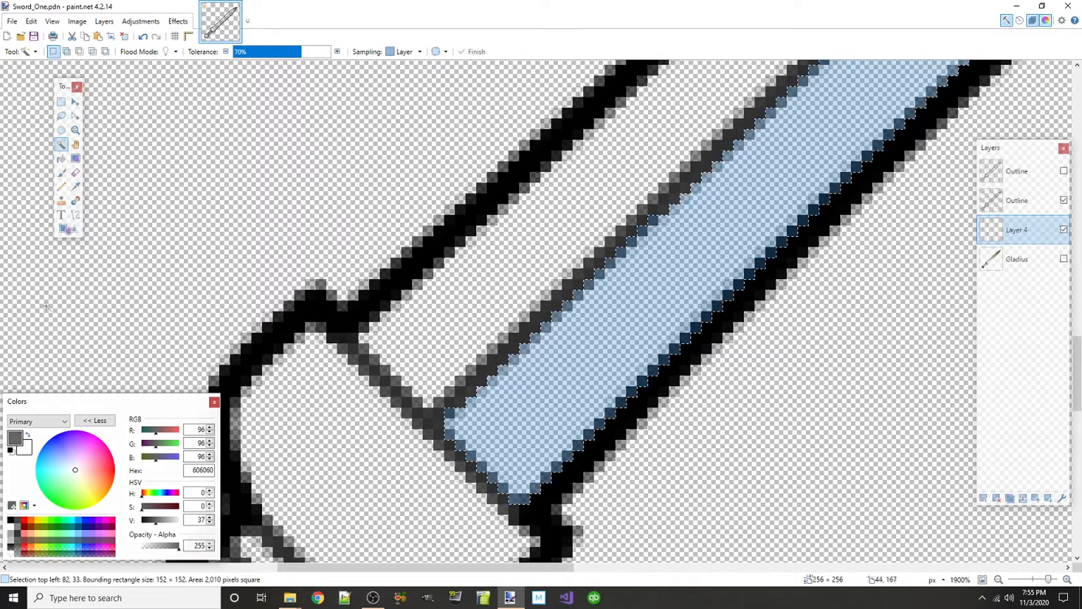
click(17, 543)
click(62, 159)
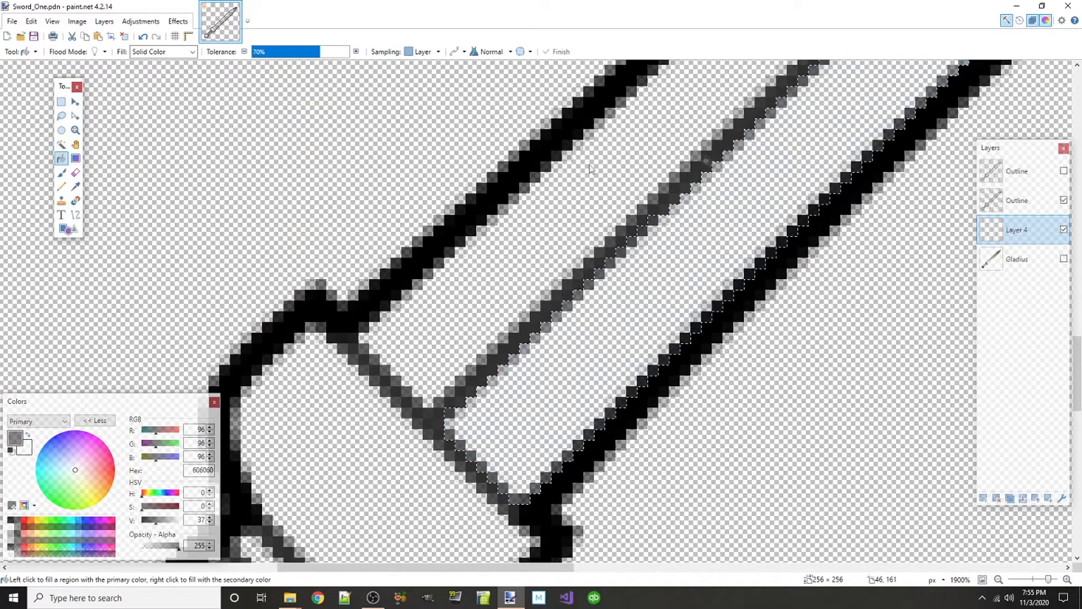
click(695, 249)
scroll(733, 293, down, 3)
scroll(802, 289, down, 2)
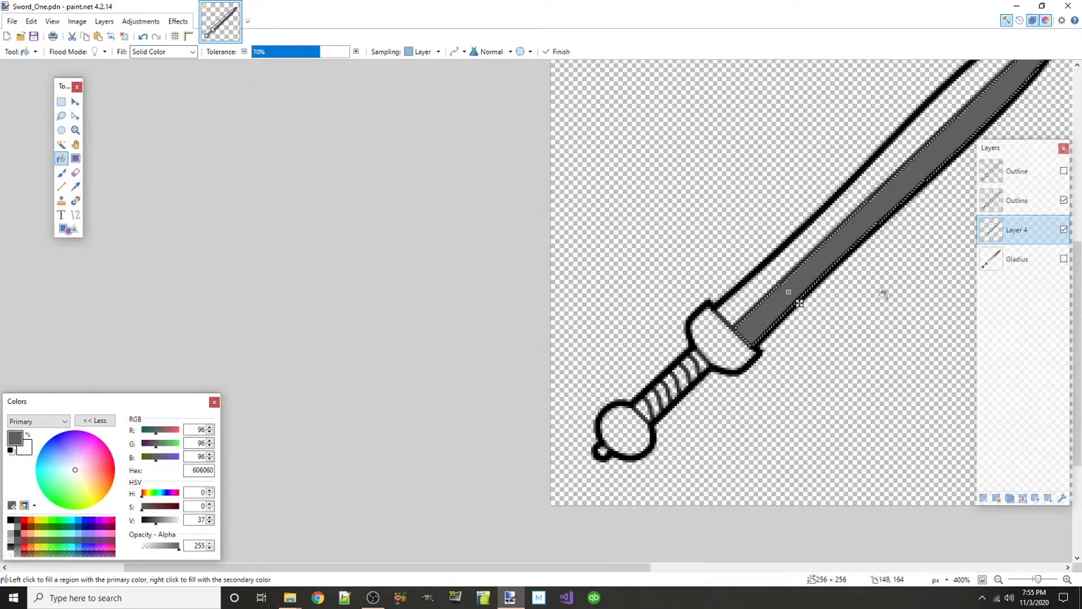
scroll(887, 290, up, 2)
drag(638, 567, 743, 567)
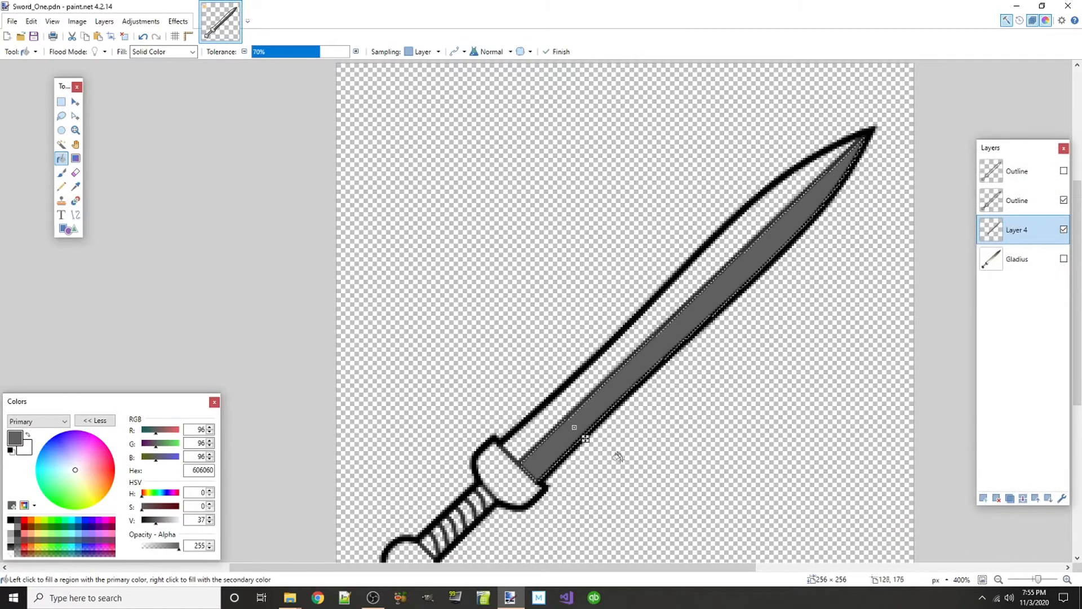
scroll(583, 431, up, 1)
- Add another new layer and move it between the visible Outline layer and Layer 4
click(1020, 201)
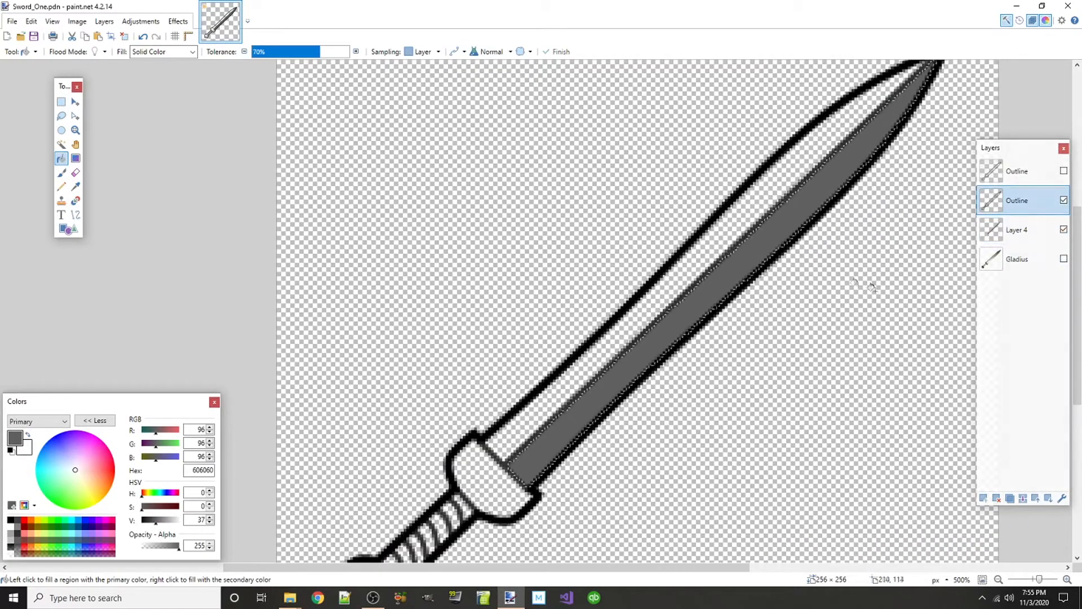
click(983, 498)
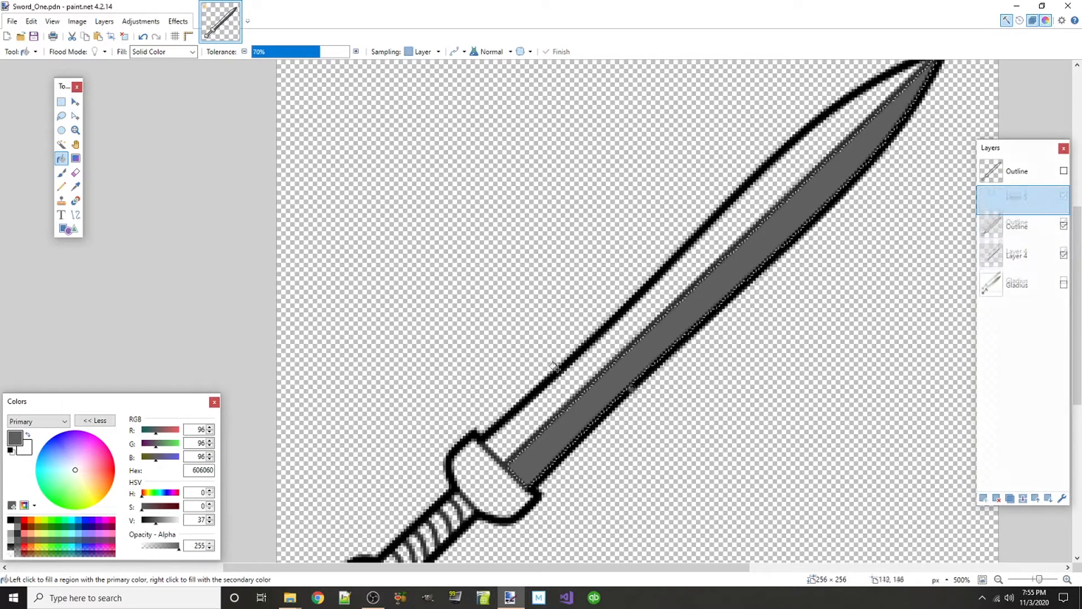
click(62, 145)
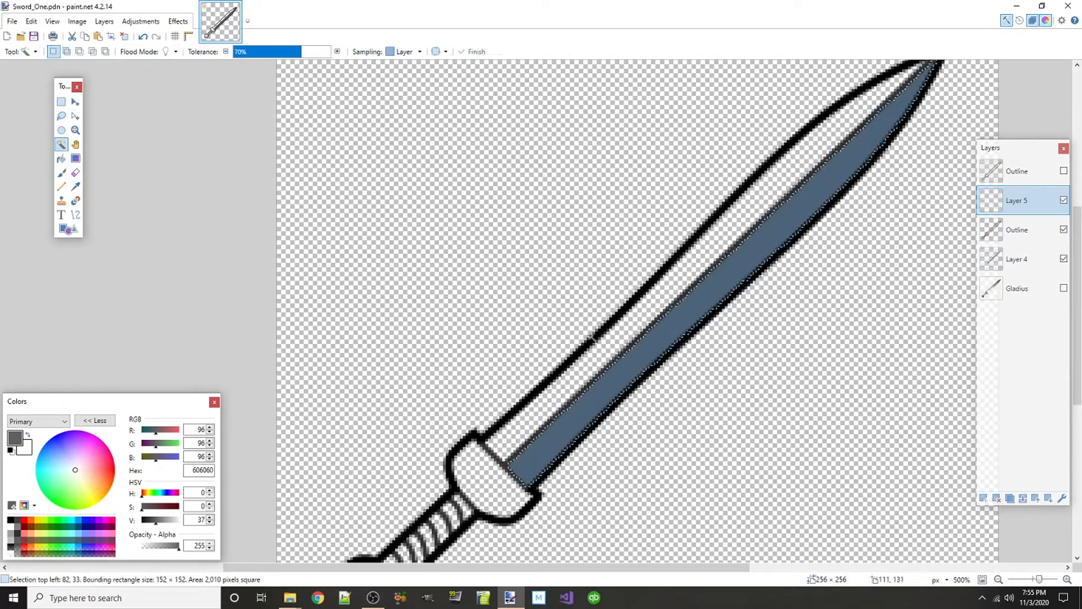
click(600, 351)
drag(1022, 208, 1020, 236)
- Select the blade's upper-left half from the visible Outline layer with the Magic Wand and fill it with gray A0A0A0 on Layer 4
click(1017, 210)
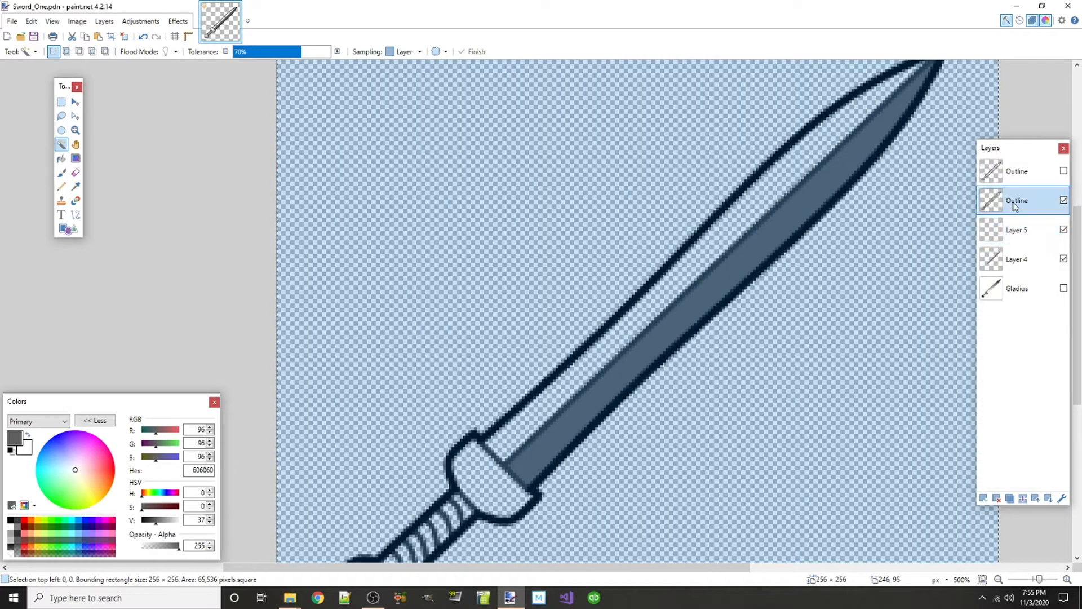
click(788, 172)
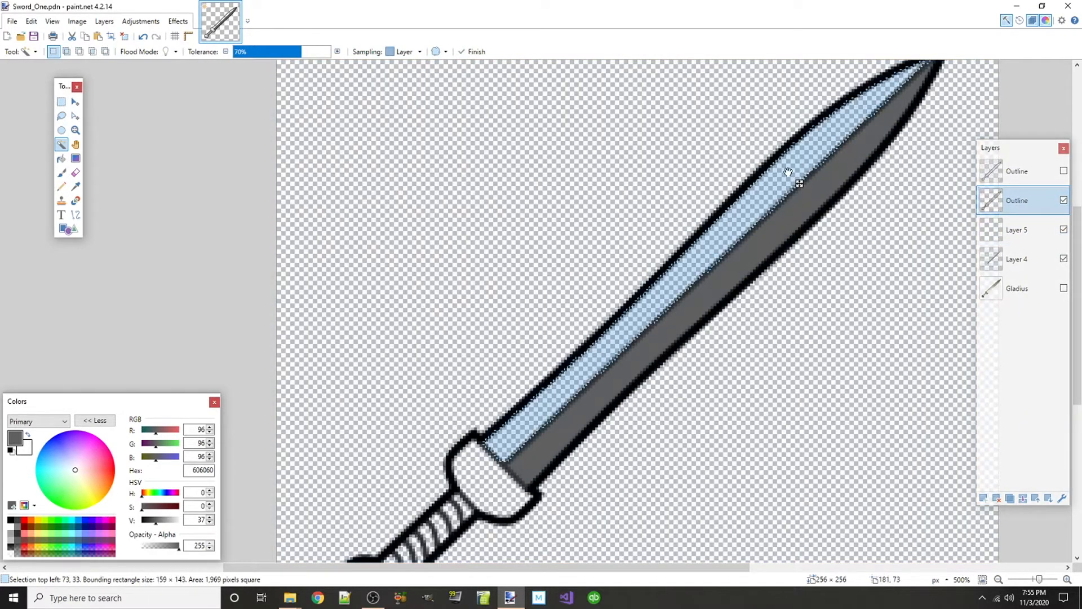
click(1009, 263)
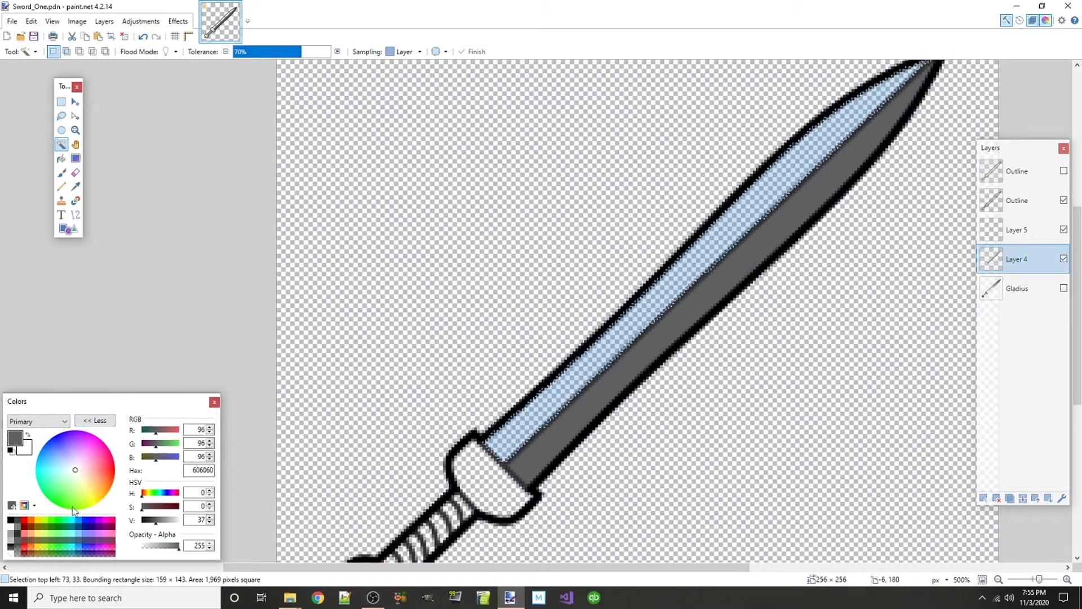
click(11, 536)
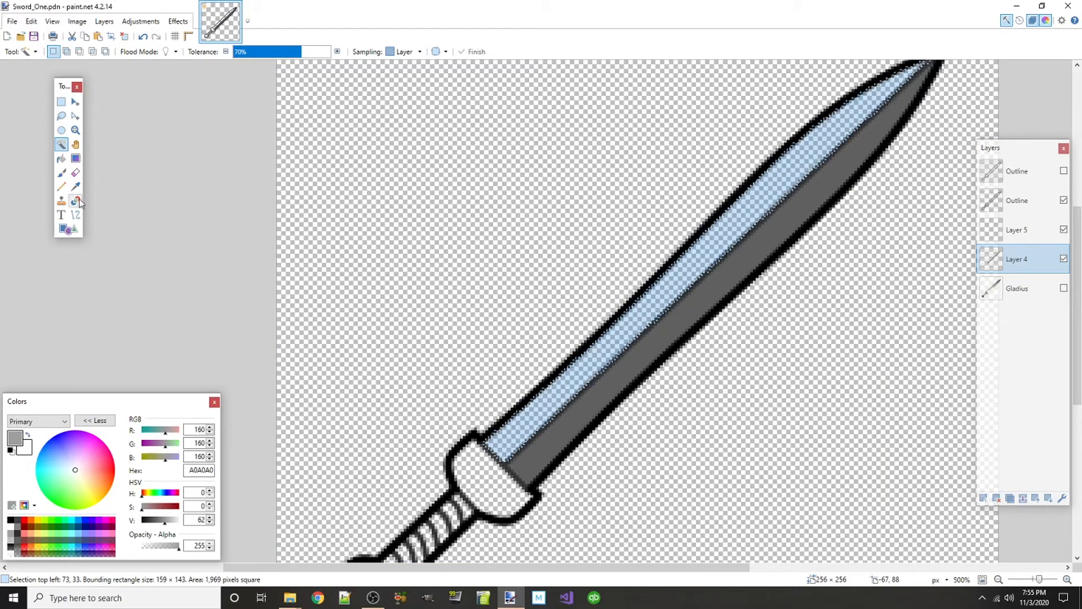
click(62, 161)
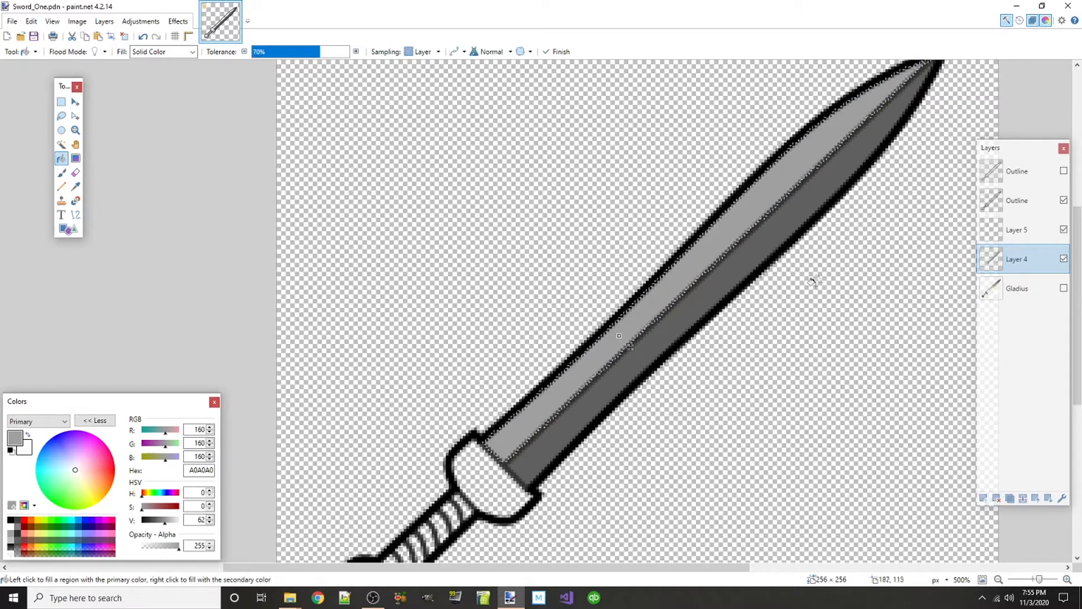
- Rename Layer 4, which holds the blade fills, "Main Underneath Color"
double_click(1017, 263)
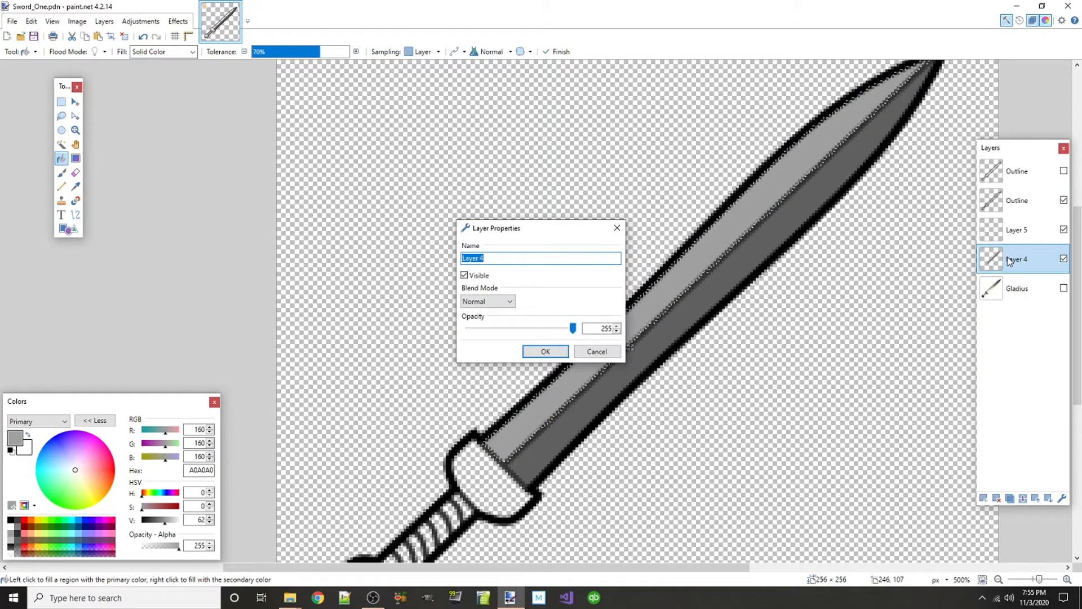
text(Main Underneath Color)
key(Return)
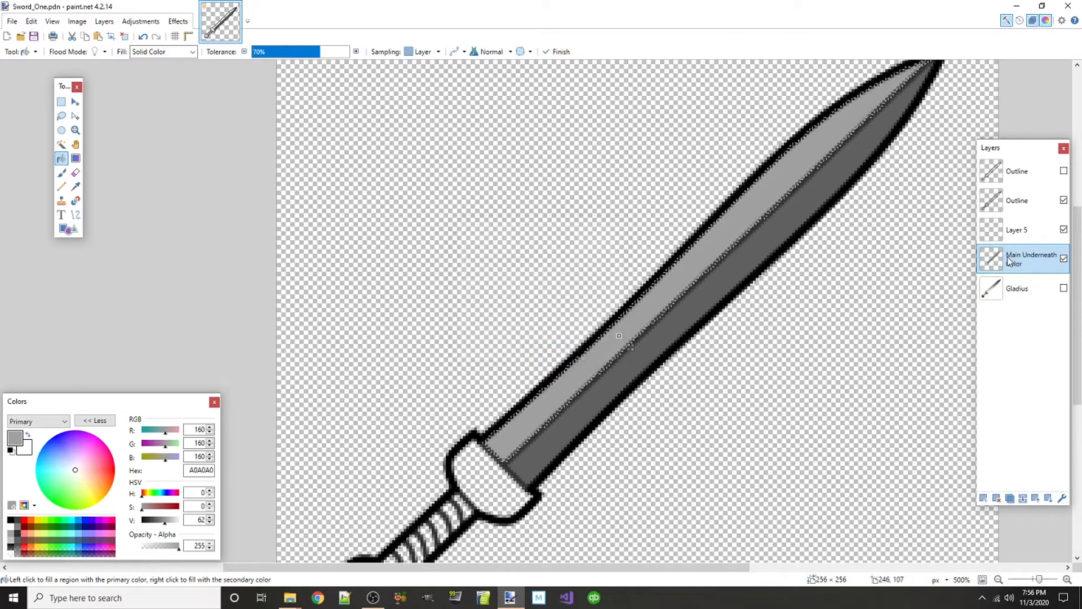
- Make the visible Outline layer active and clear the blade selection
click(1018, 200)
ctrl+scroll(479, 429, up, 4)
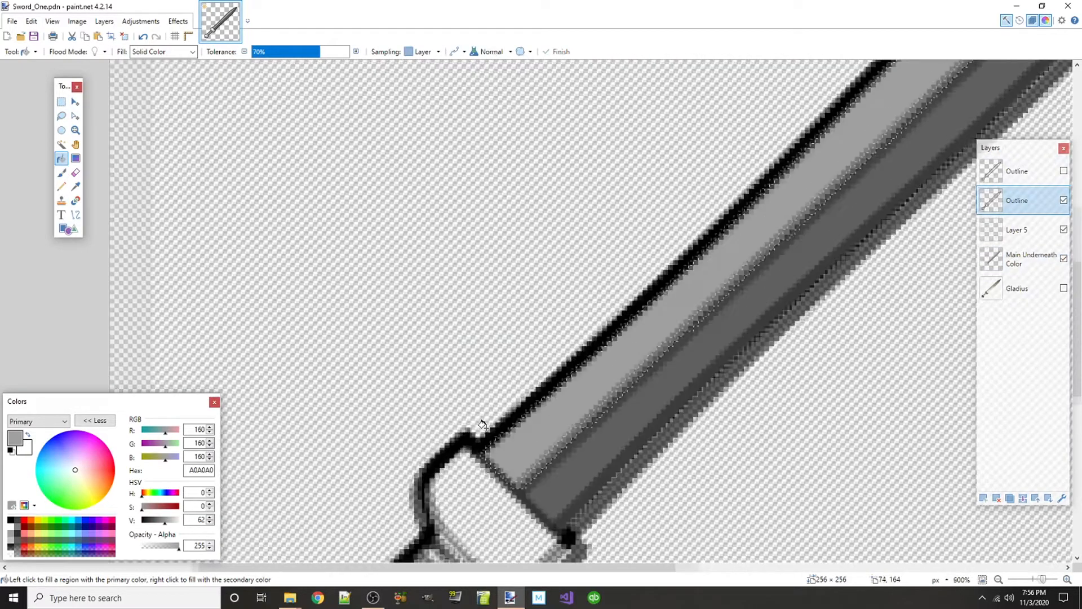
key(ctrl+d)
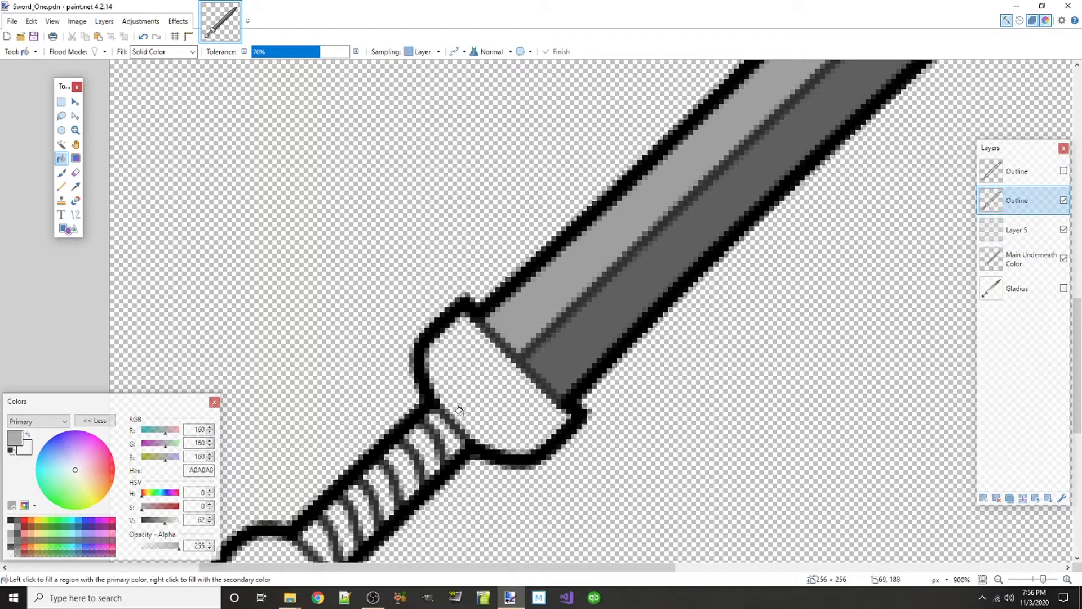
- Examine the sword's guard, handle, pommel and blade up close and as a whole for the state of the outline and fills
scroll(456, 451, down, 3)
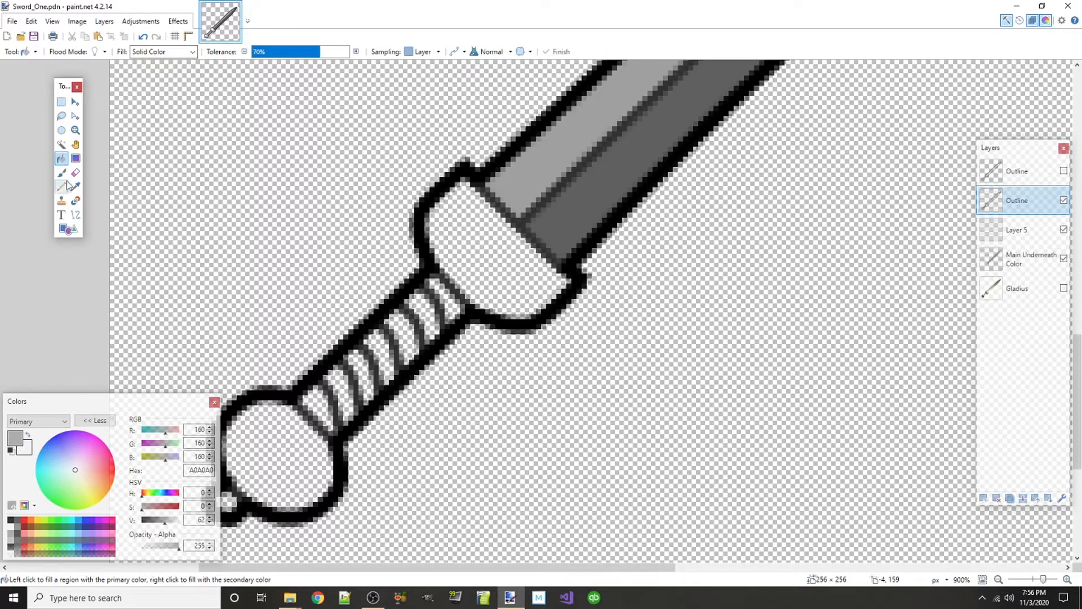
click(76, 102)
scroll(420, 270, up, 3)
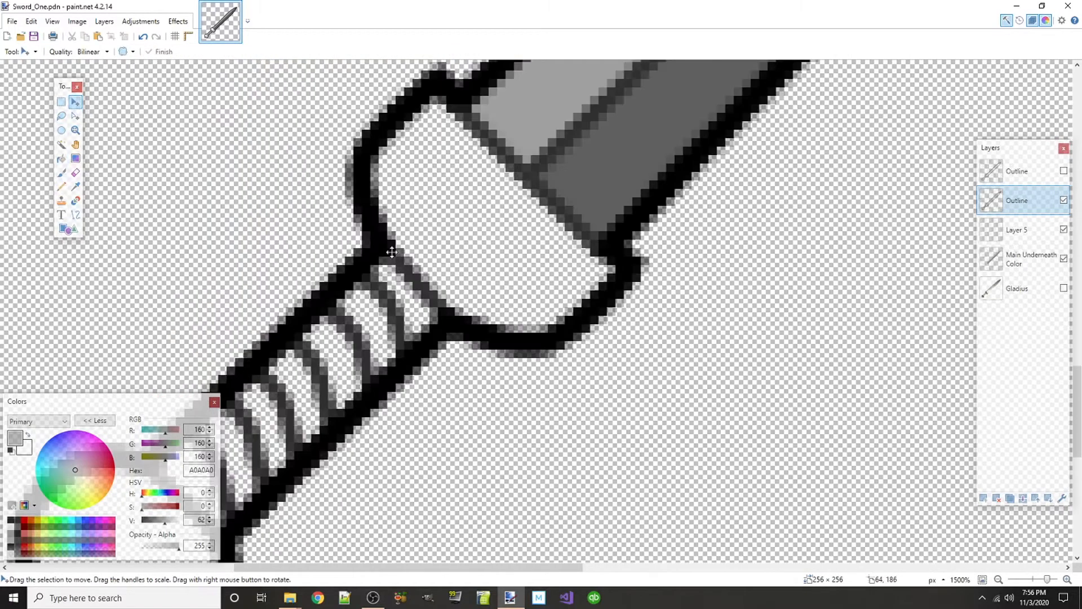
scroll(427, 276, down, 5)
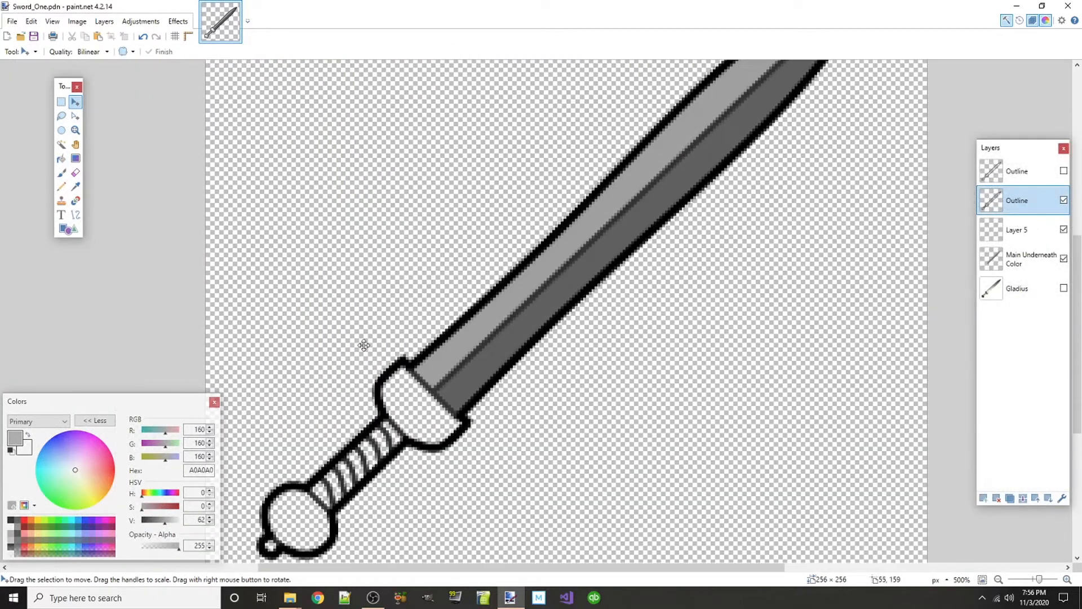
scroll(366, 459, up, 3)
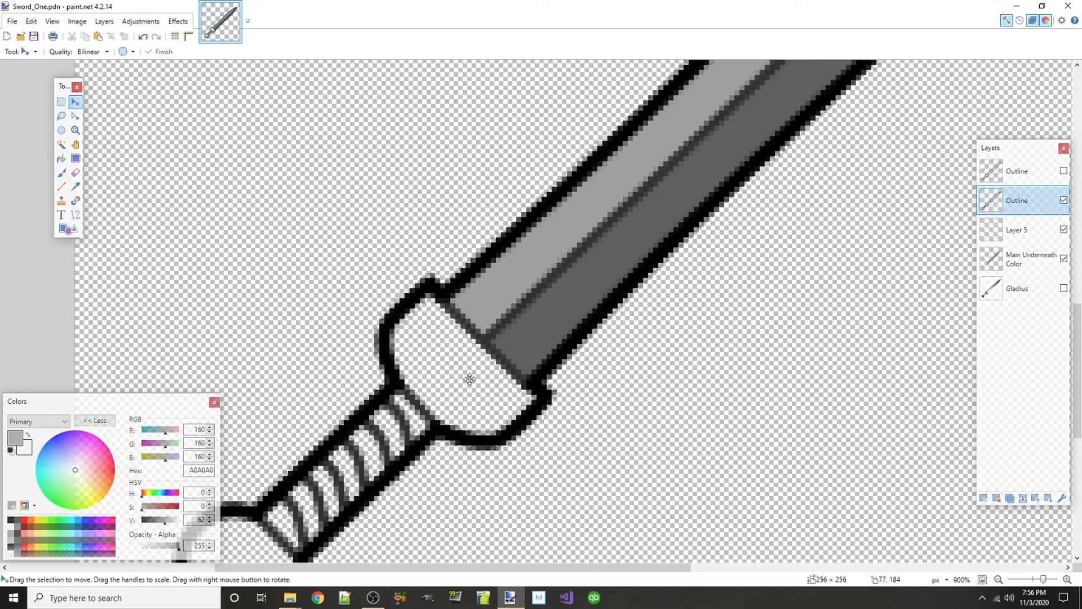
drag(293, 509, 420, 411)
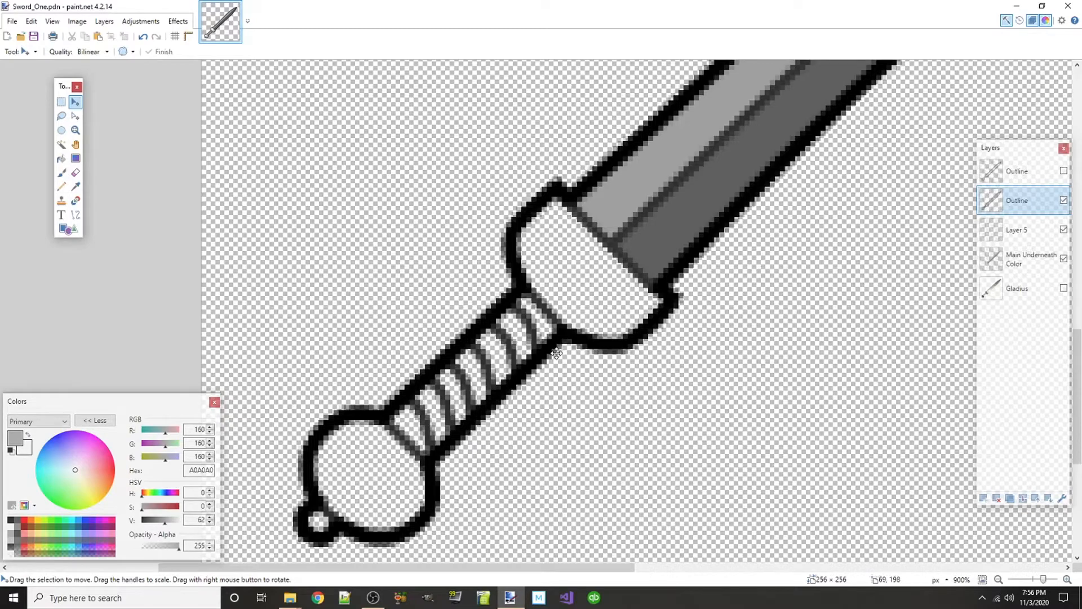
scroll(556, 353, down, 3)
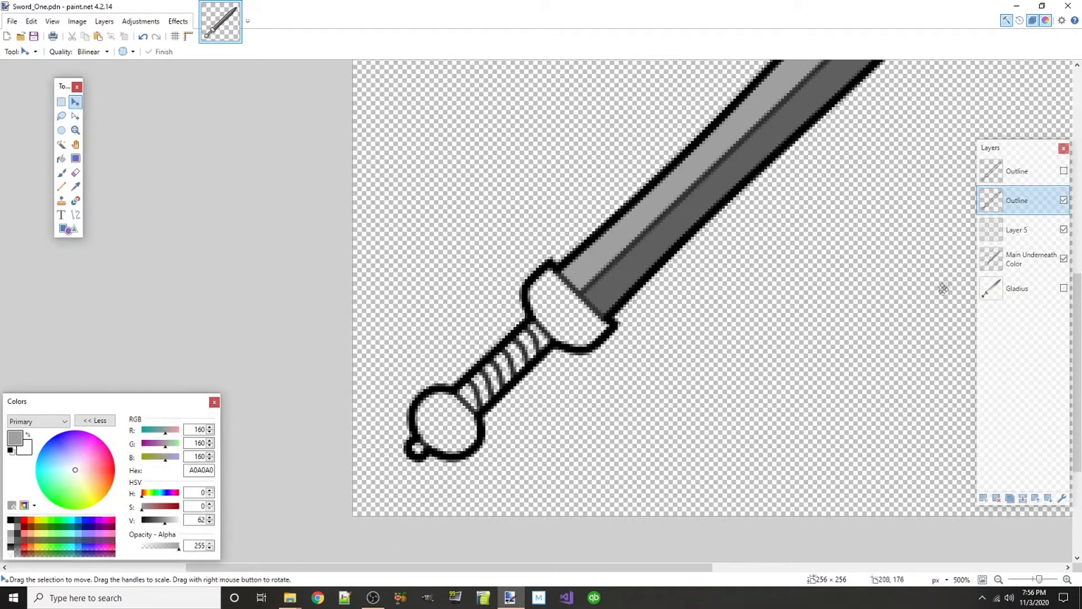
scroll(869, 257, up, 4)
scroll(869, 257, right, 4)
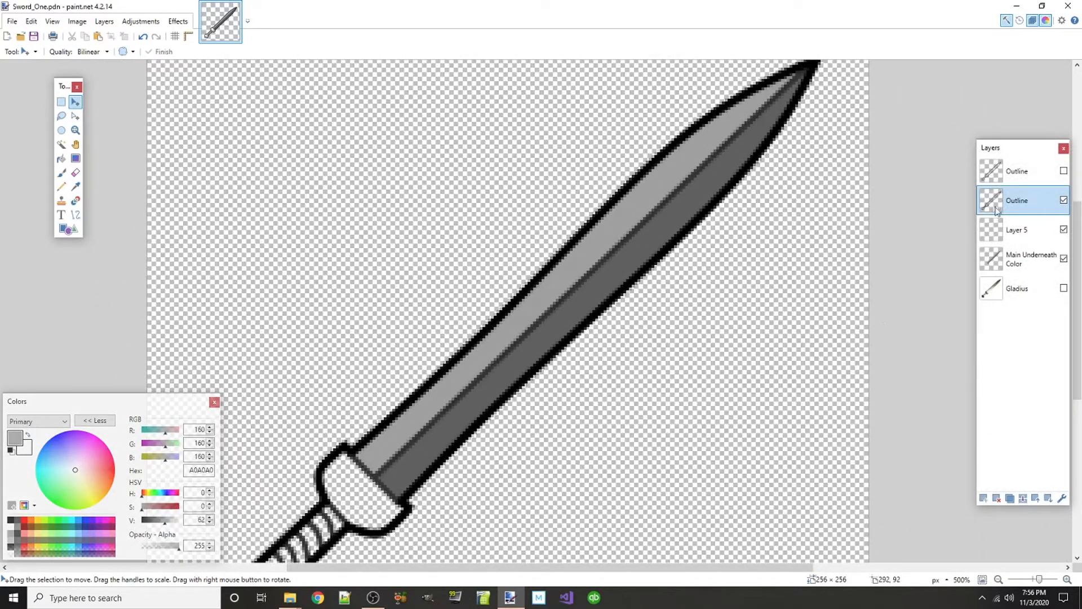
- Select the blade's lower-right half from the visible Outline layer with the Magic Wand, activate Layer 5, and inspect the selection edge along the center line
click(61, 146)
click(561, 307)
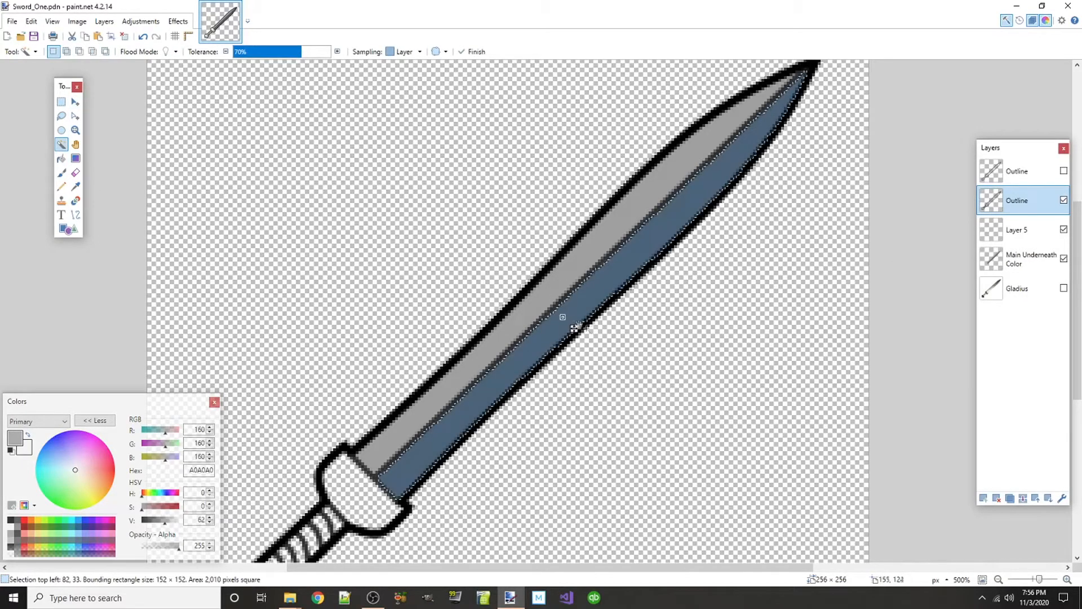
click(1030, 260)
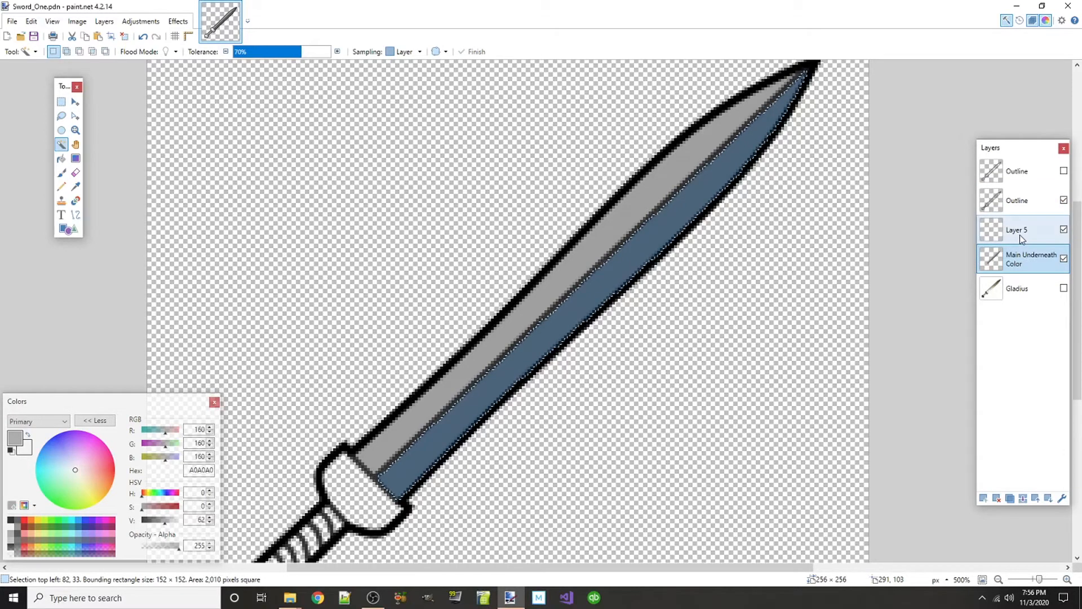
click(1022, 239)
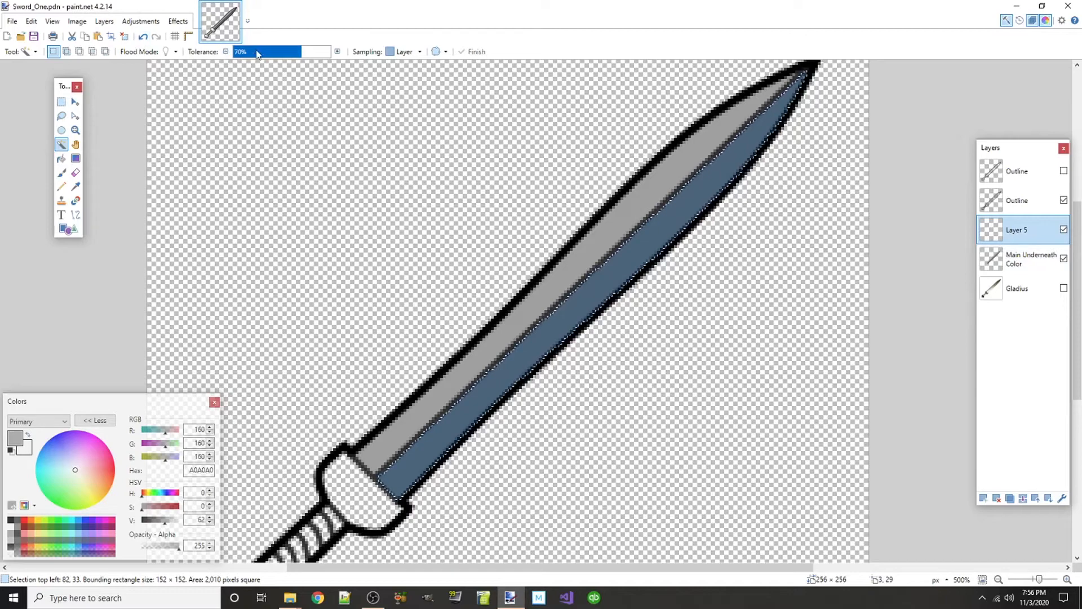
scroll(518, 361, up, 10)
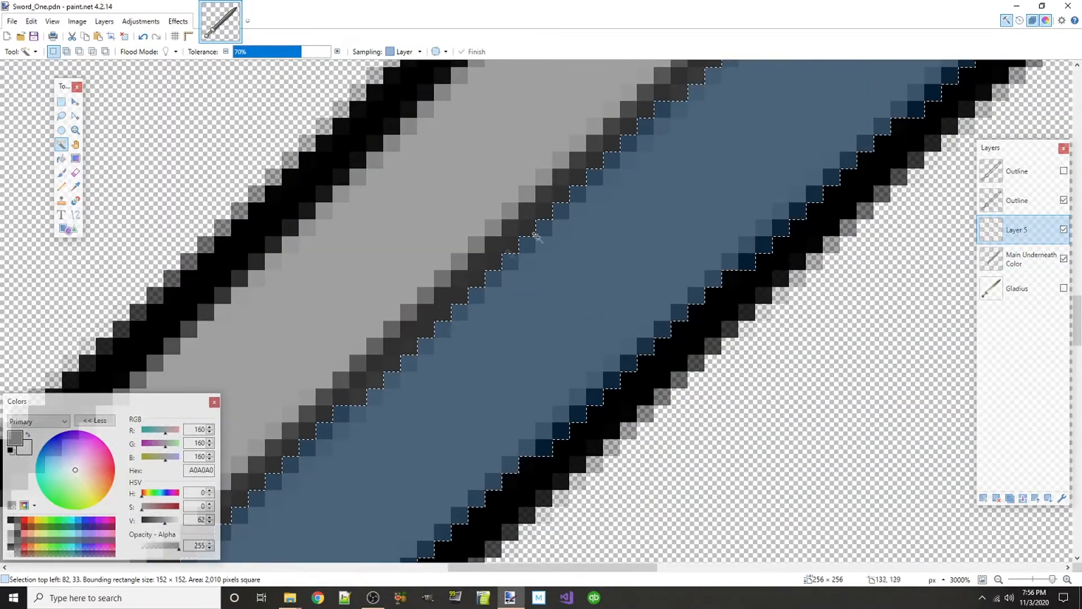
scroll(519, 241, up, 2)
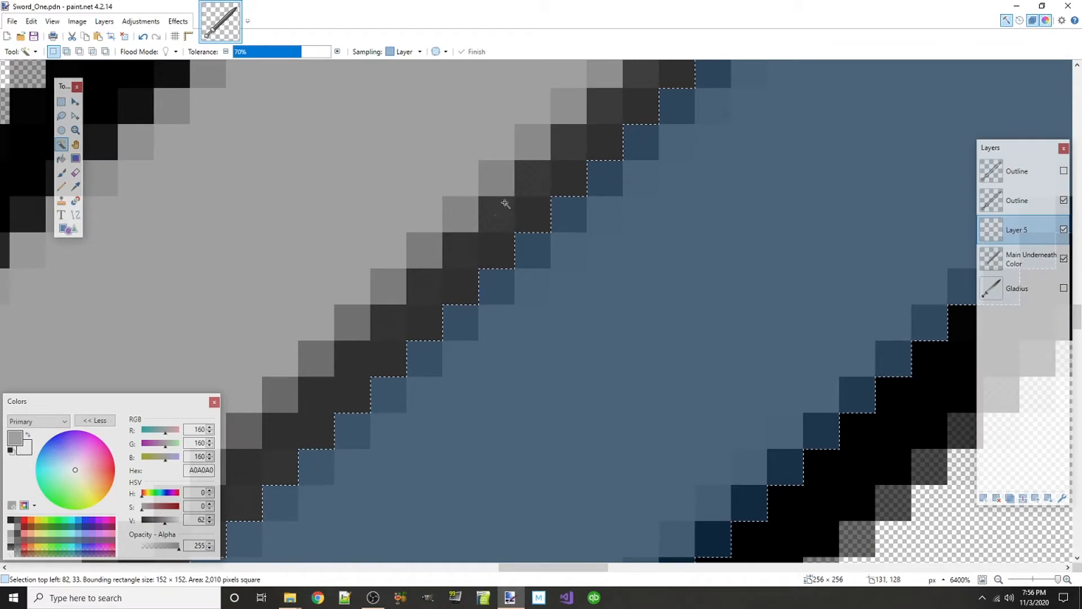
scroll(517, 232, down, 4)
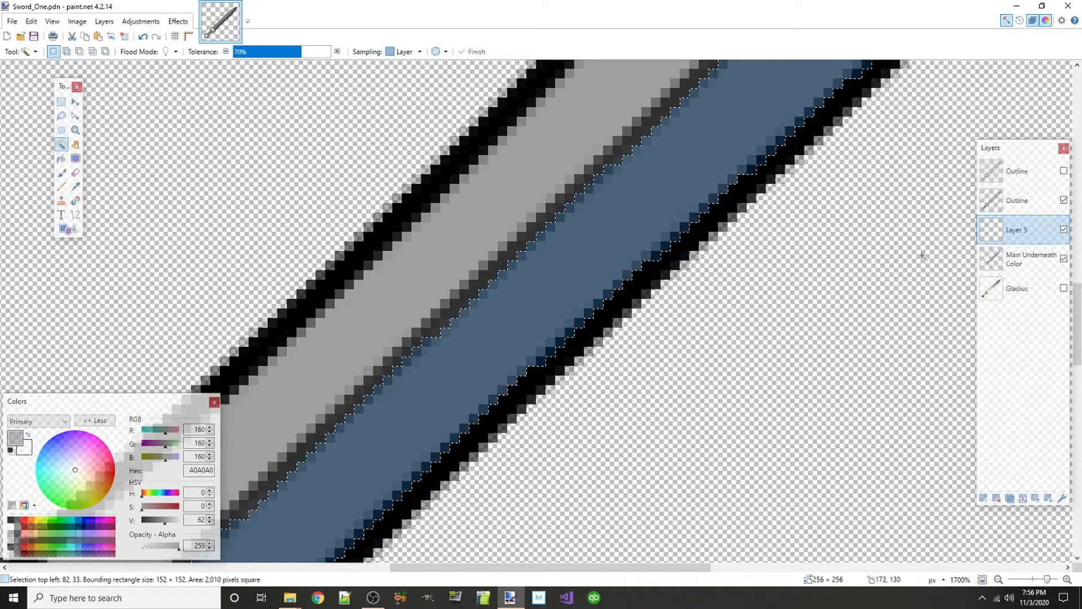
- Add a new layer, move it directly beneath the Main Underneath Color layer, and clear the blade selection
click(1024, 259)
click(984, 498)
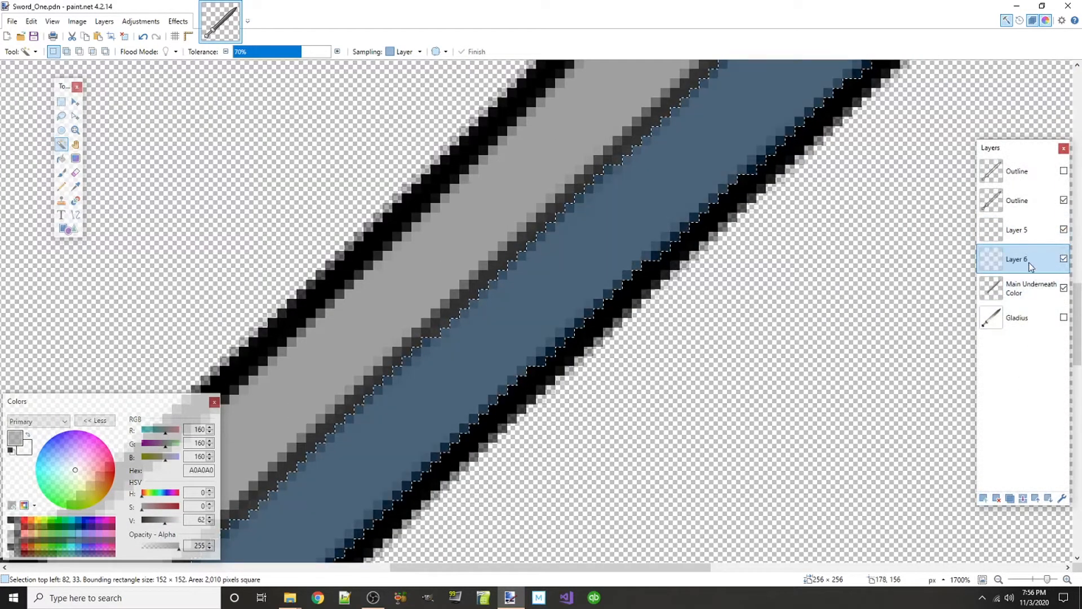
drag(1031, 266, 1031, 291)
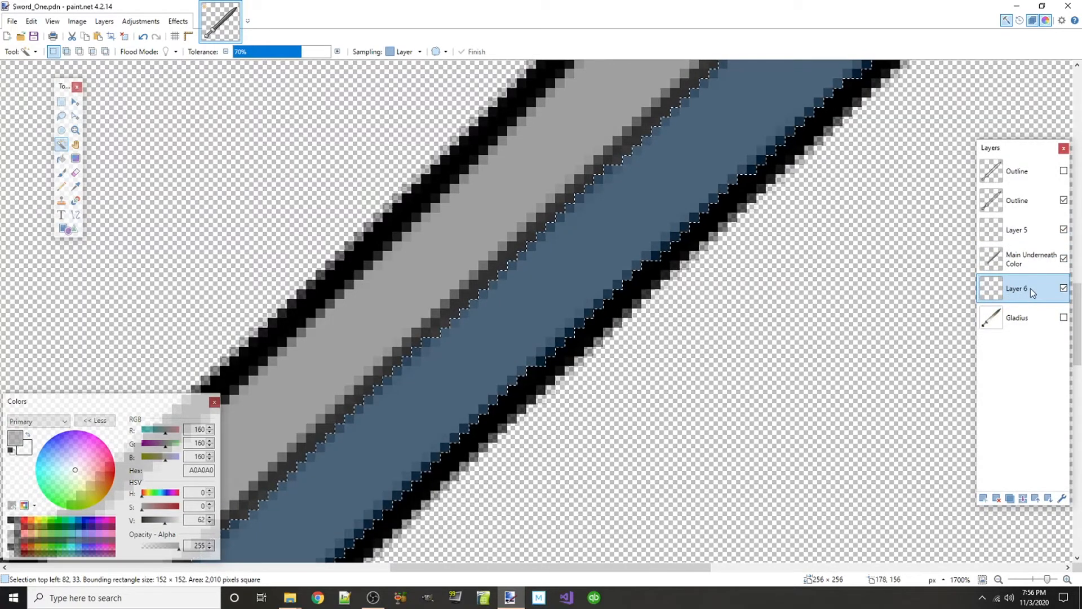
key(ctrl+d)
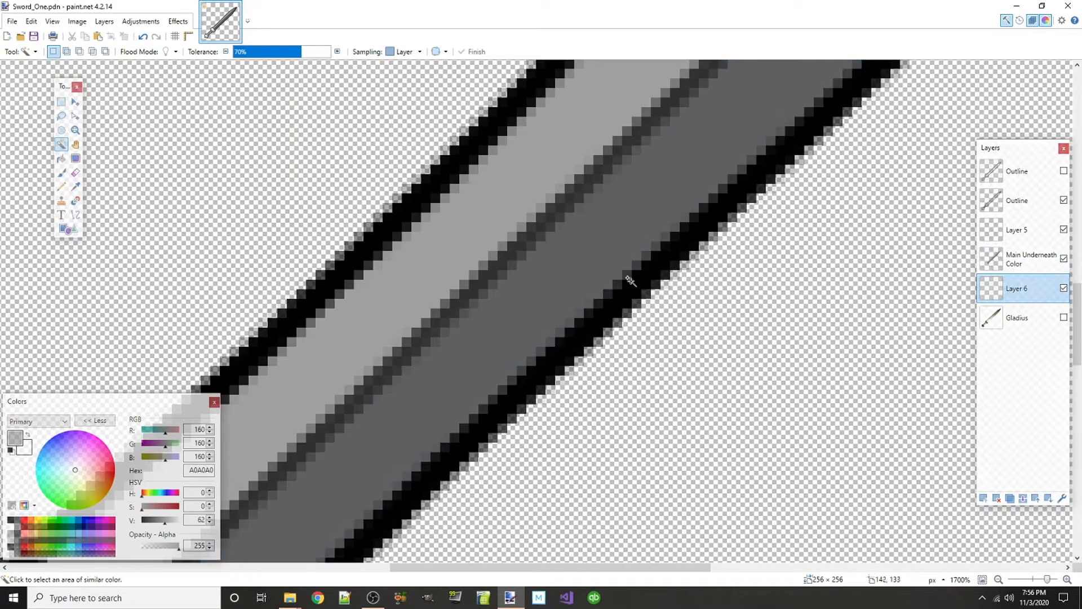
- Paint dark gray 303030 on Layer 6 along the blade's center line from guard to tip with a Paintbrush width of 7
click(19, 534)
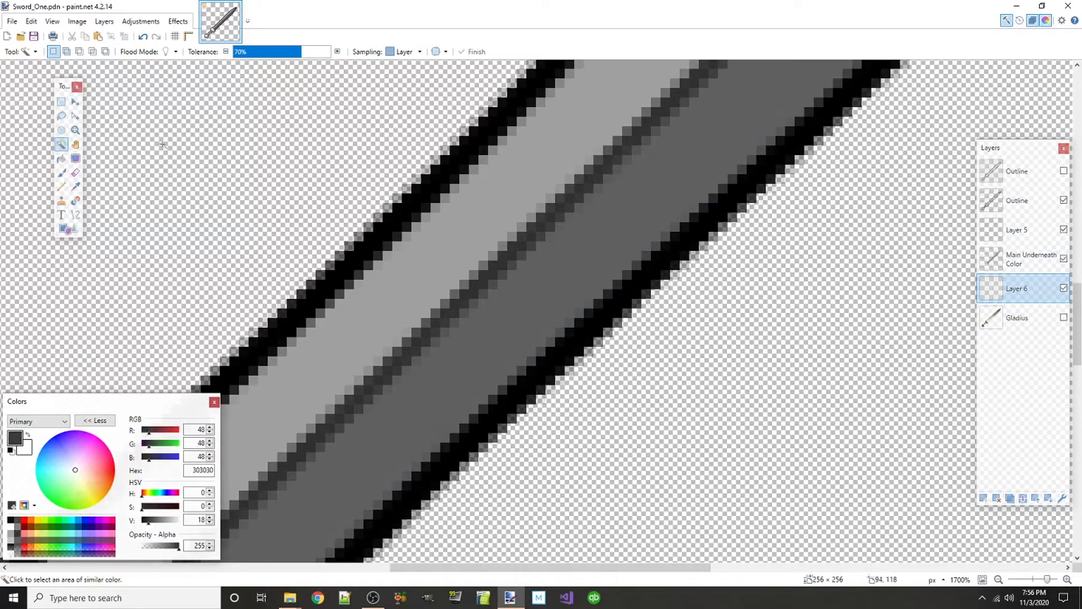
click(62, 172)
scroll(287, 434, down, 3)
scroll(288, 434, down, 3)
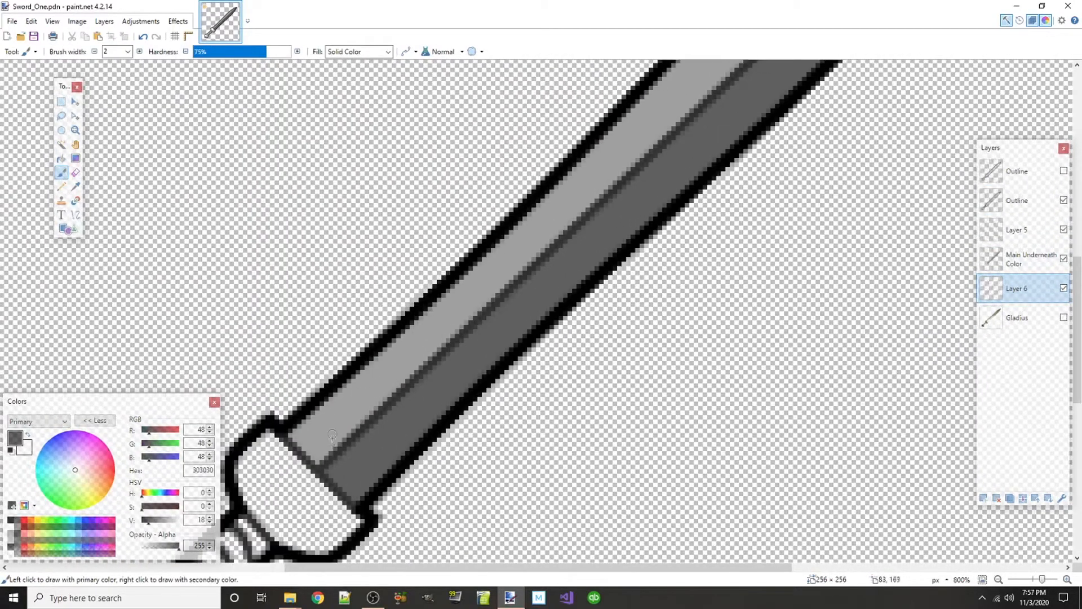
click(139, 51)
click(139, 51)
click(140, 51)
click(139, 51)
click(139, 51)
scroll(612, 282, up, 3)
scroll(623, 261, down, 2)
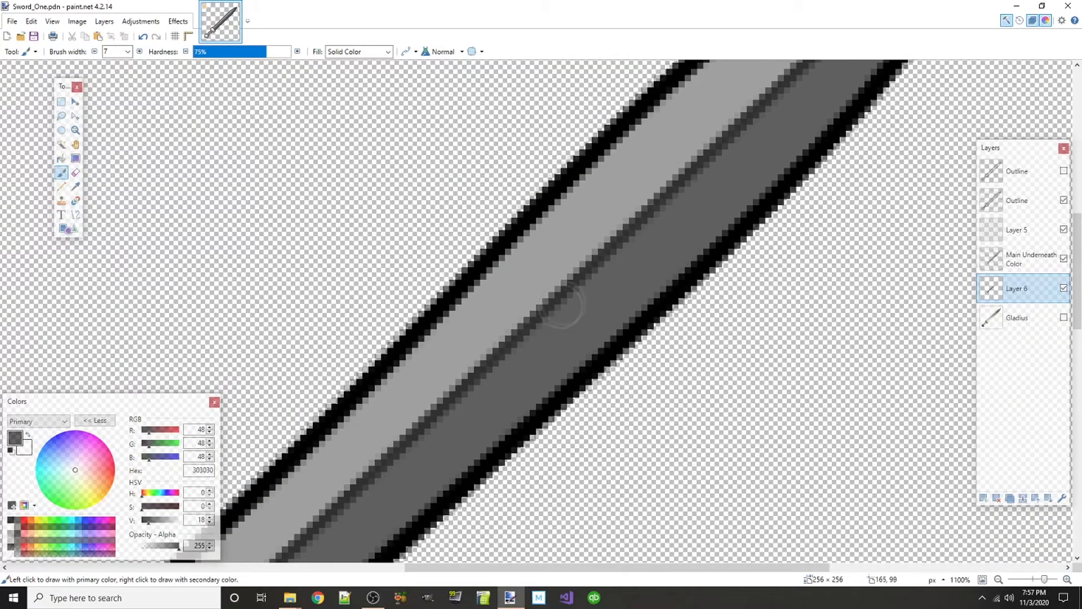
scroll(559, 309, up, 4)
scroll(560, 365, up, 3)
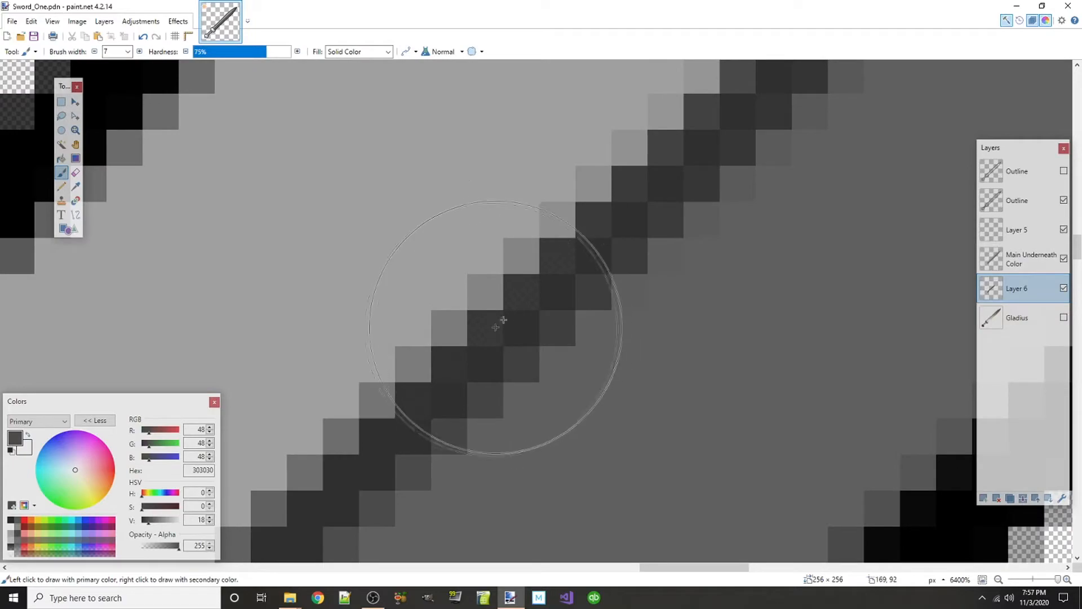
scroll(728, 279, down, 3)
scroll(729, 279, down, 6)
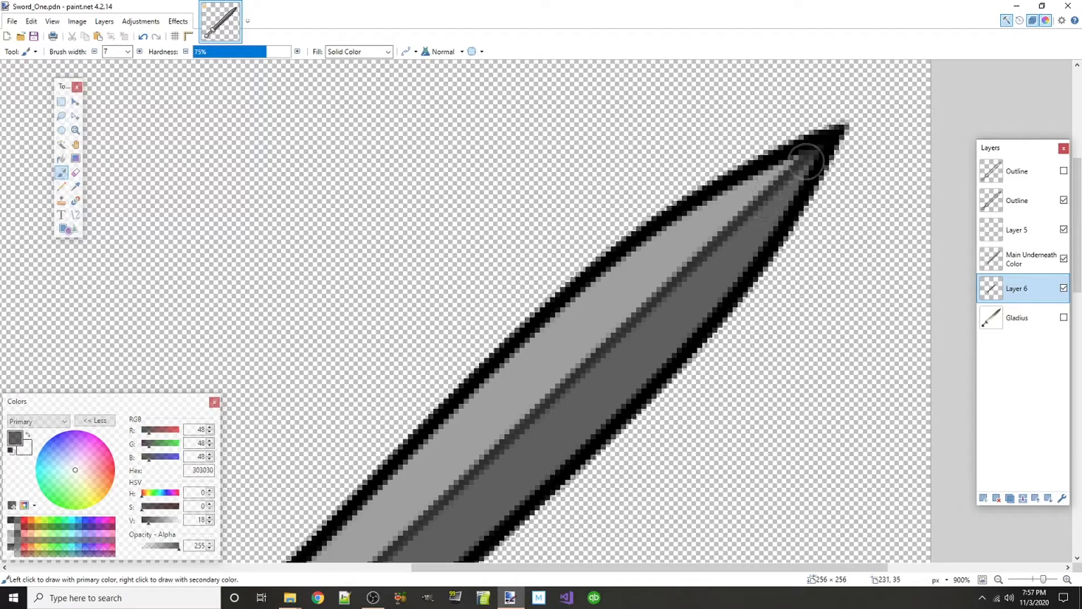
scroll(661, 305, down, 3)
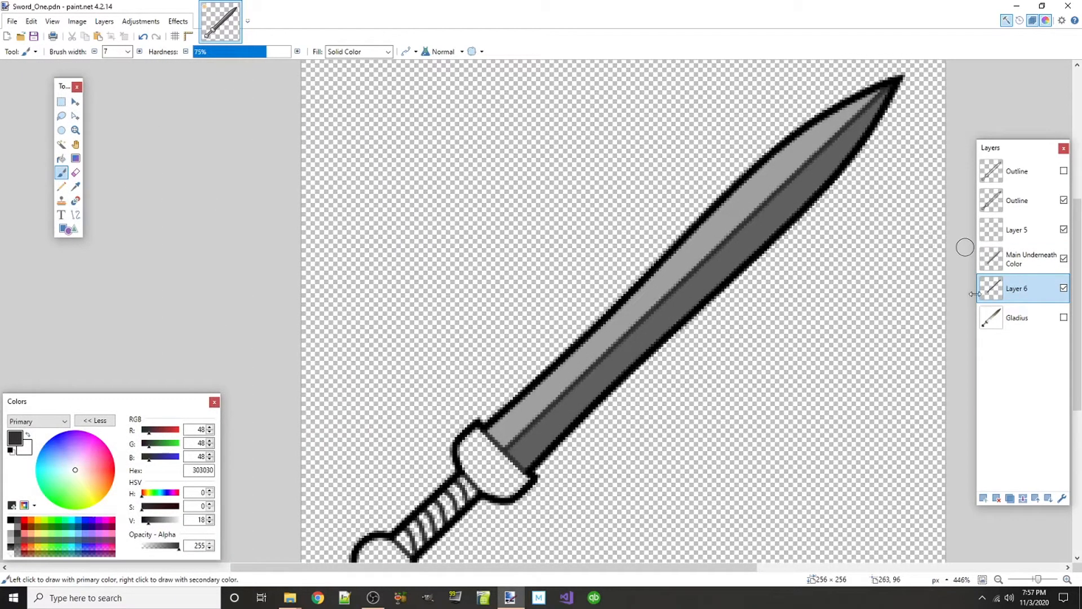
- Merge the Main Underneath Color layer down into Layer 6
click(1020, 264)
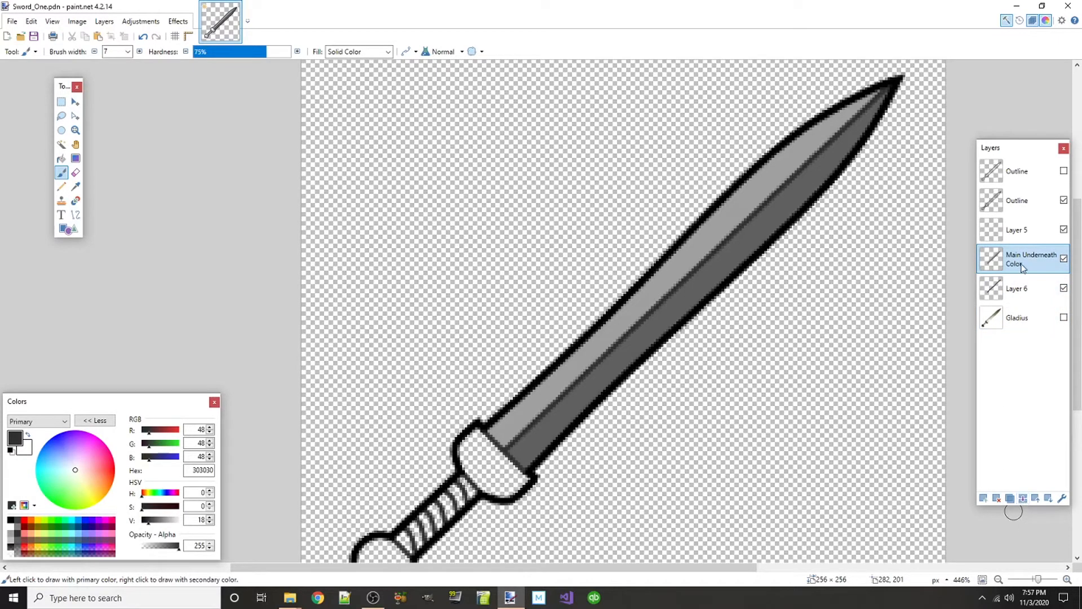
click(1023, 499)
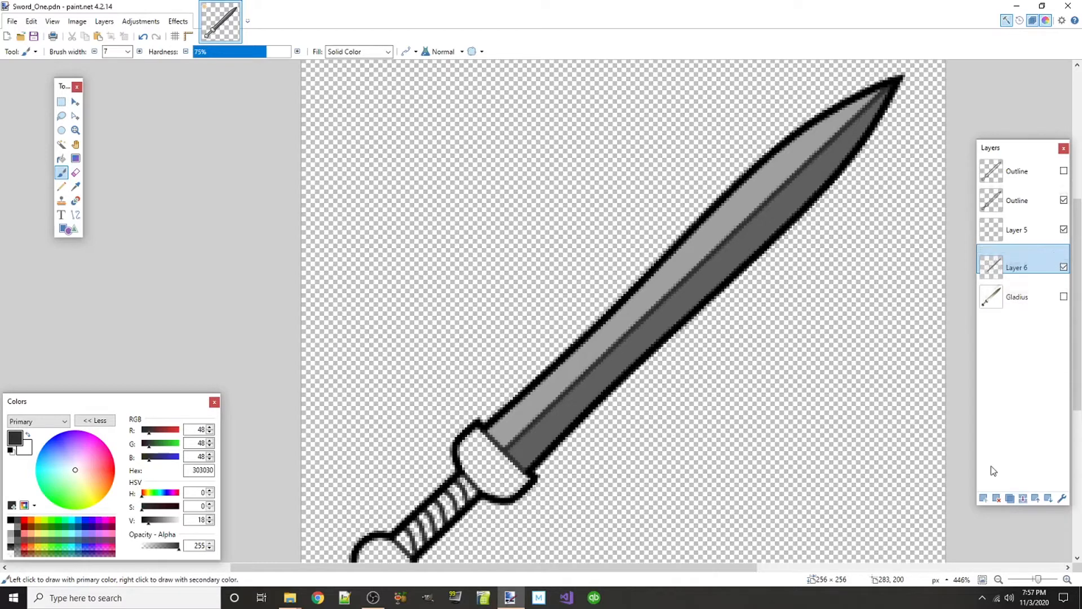
- Select the blade's lower-right half from the visible Outline layer with the Magic Wand and make Layer 5 active
click(1020, 237)
click(975, 201)
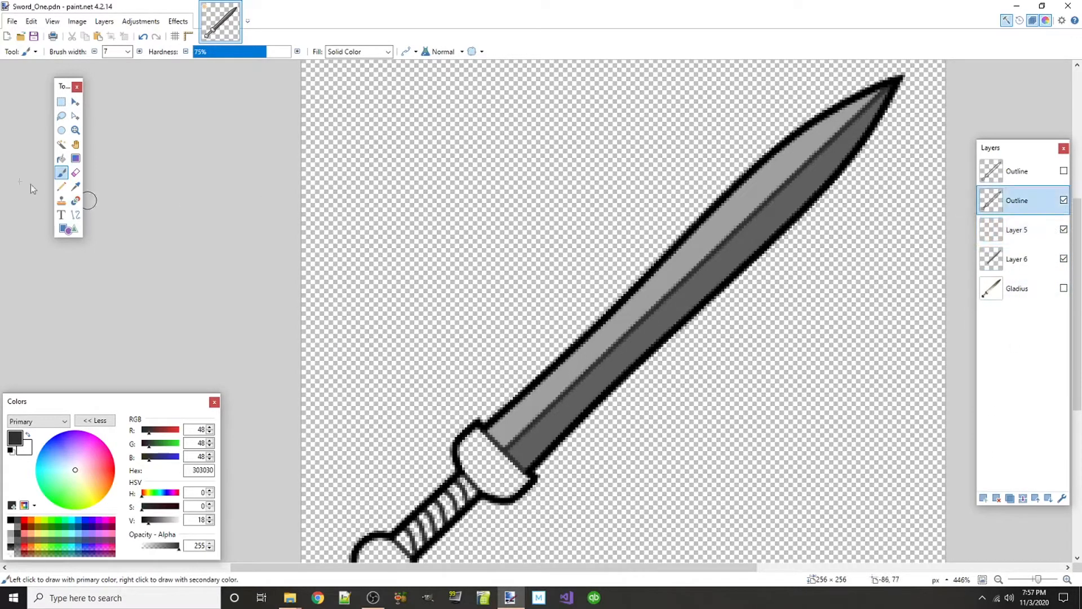
click(61, 145)
click(625, 354)
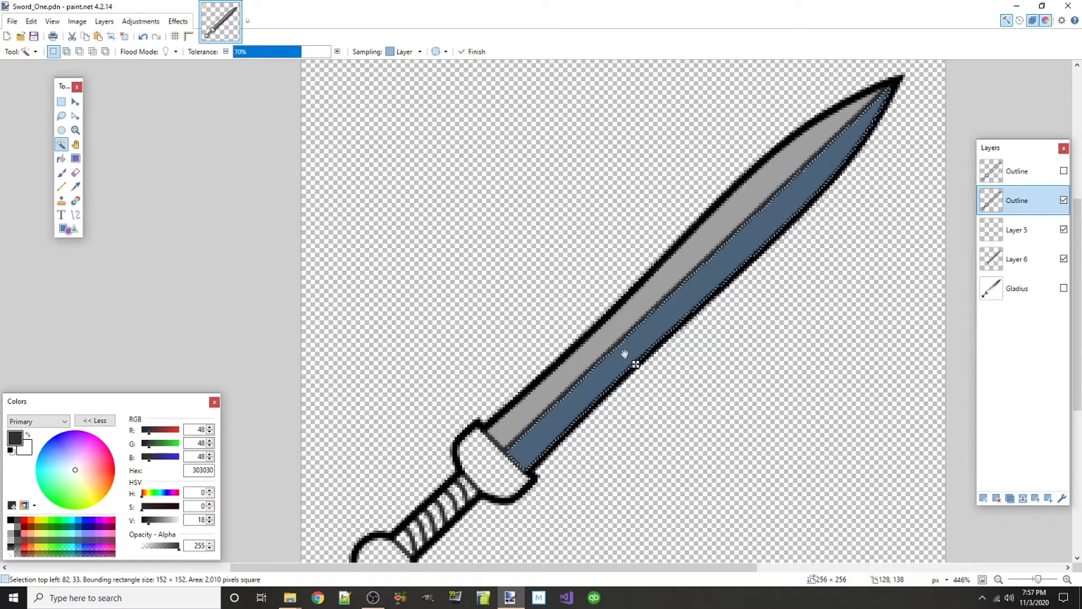
click(1022, 237)
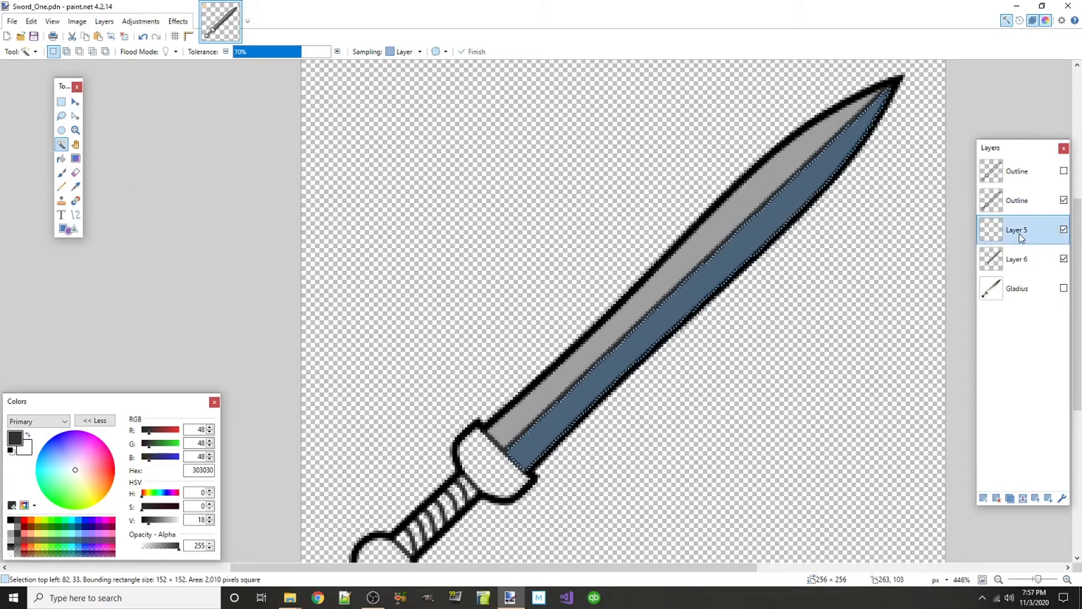
scroll(695, 369, up, 3)
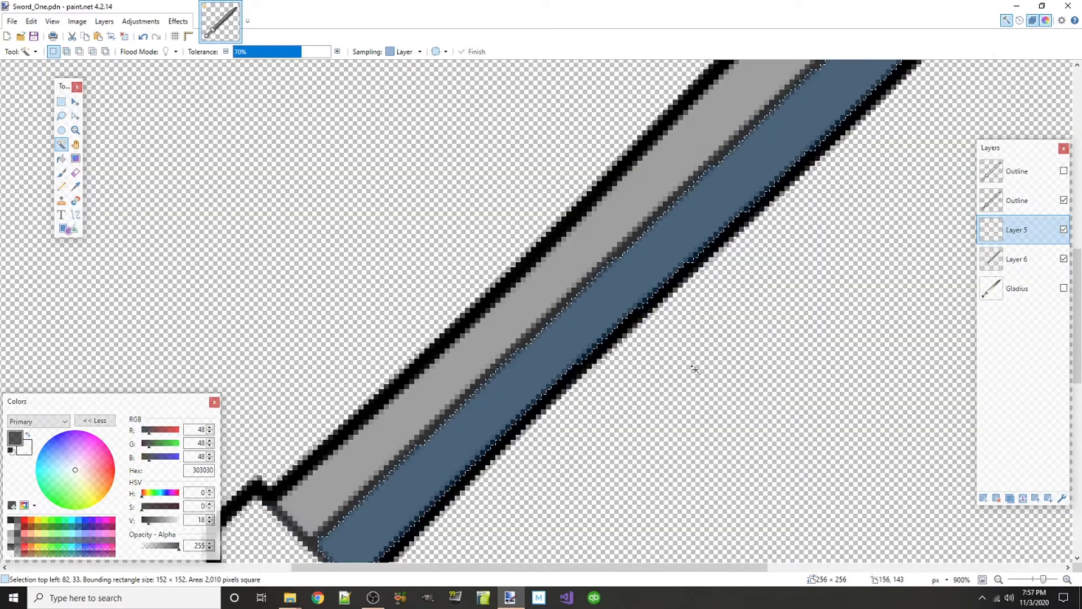
- Rename Layer 6, which holds the merged blade fills, "Color"
double_click(1013, 260)
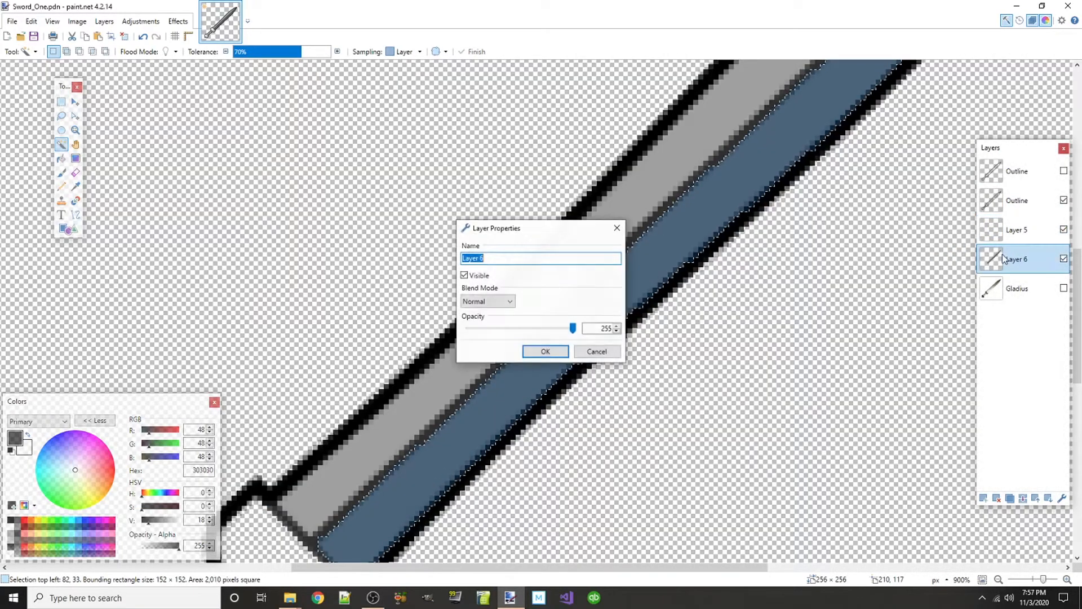
text(Color)
key(Return)
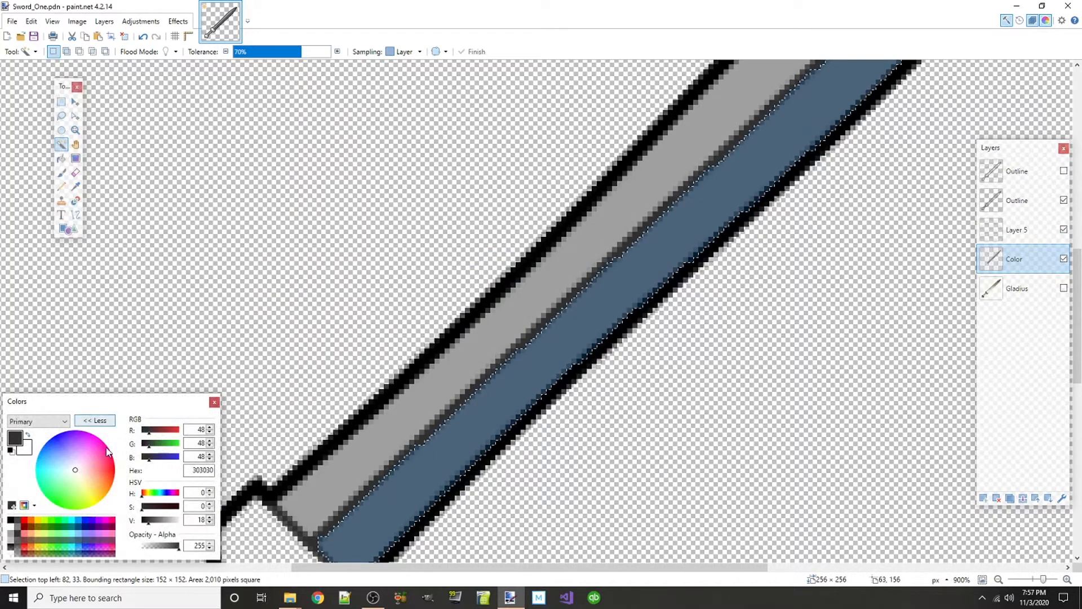
- Set up the Line/Curve tool with gray A0A0A0 as the primary color and a brush width of 3
scroll(671, 345, down, 5)
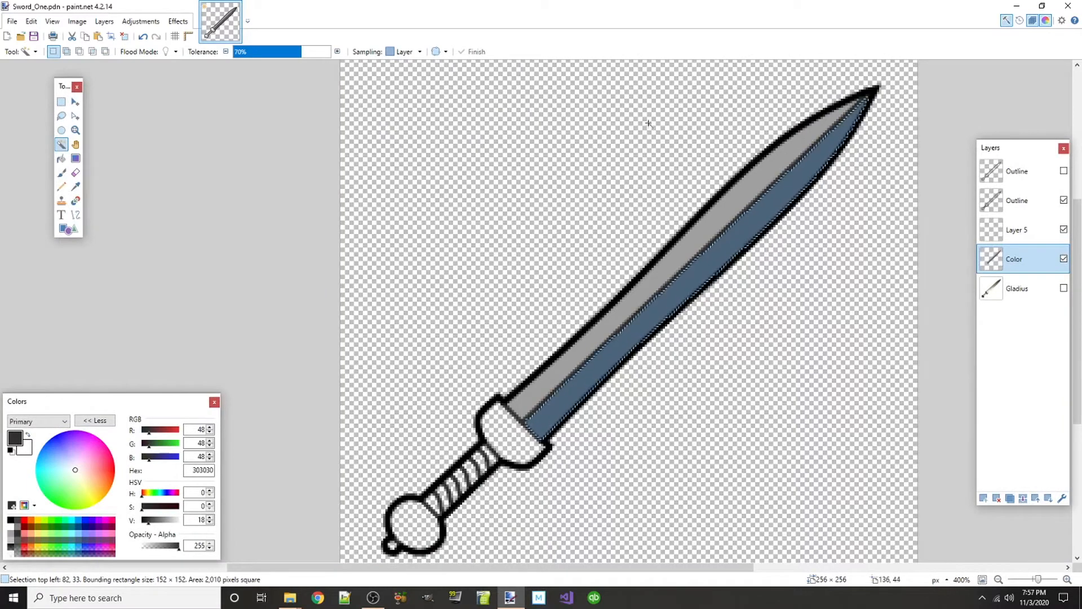
scroll(616, 235, up, 2)
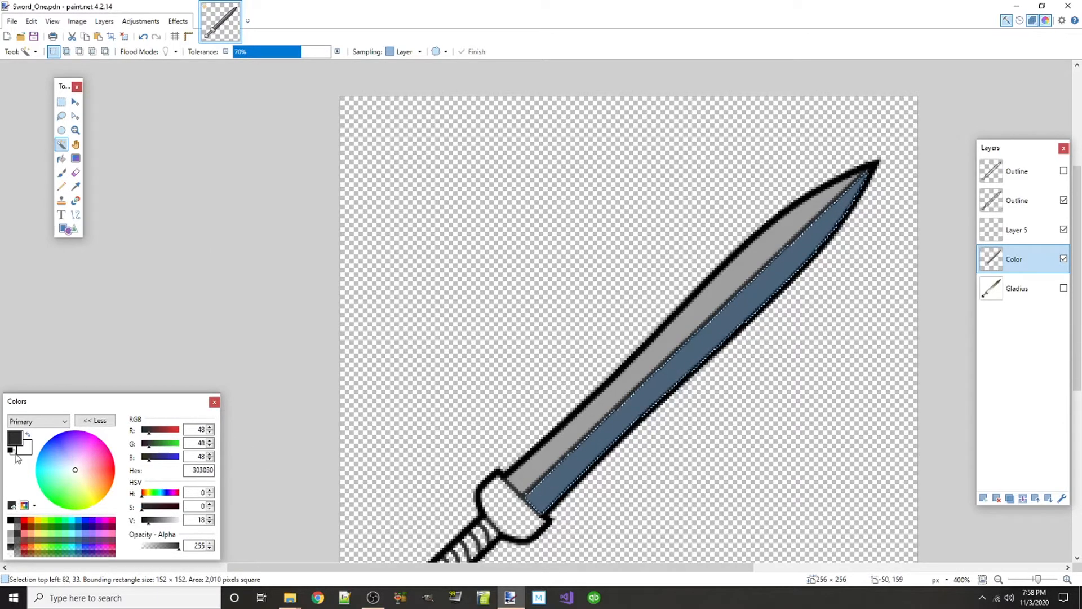
click(18, 541)
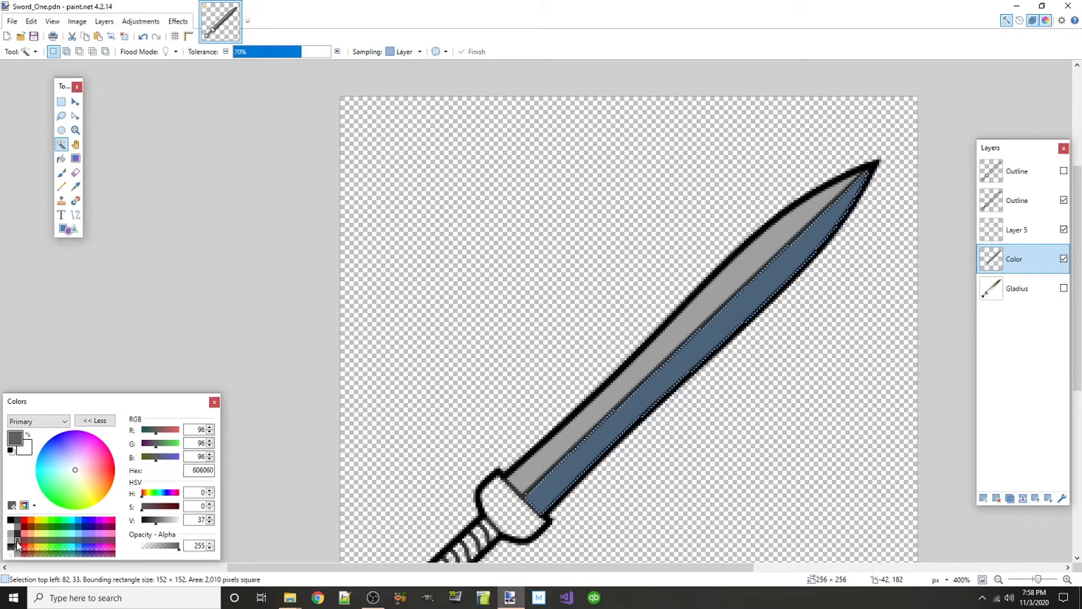
click(18, 528)
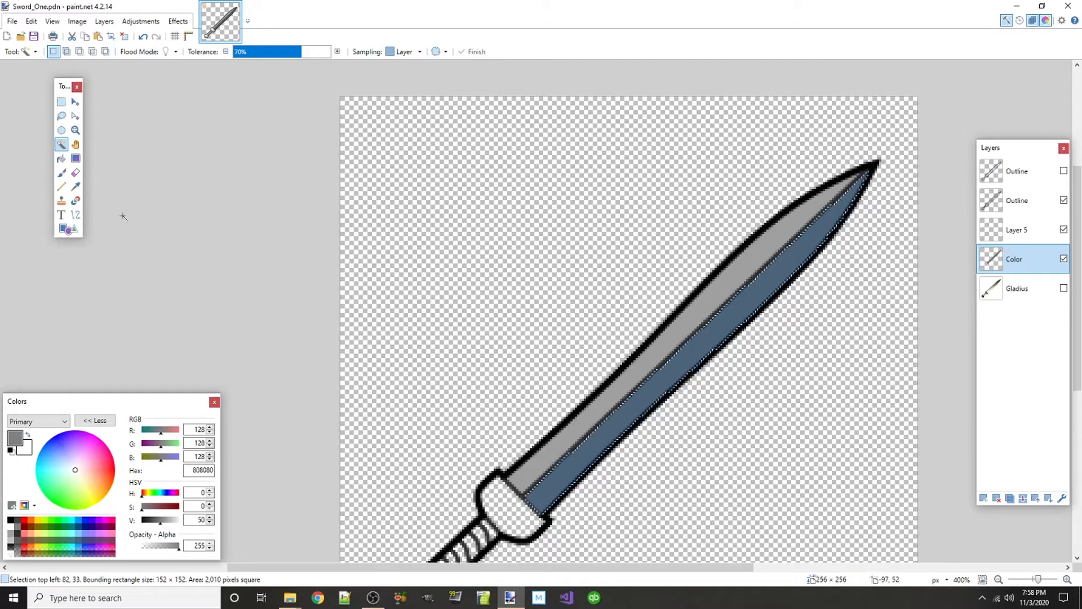
click(75, 214)
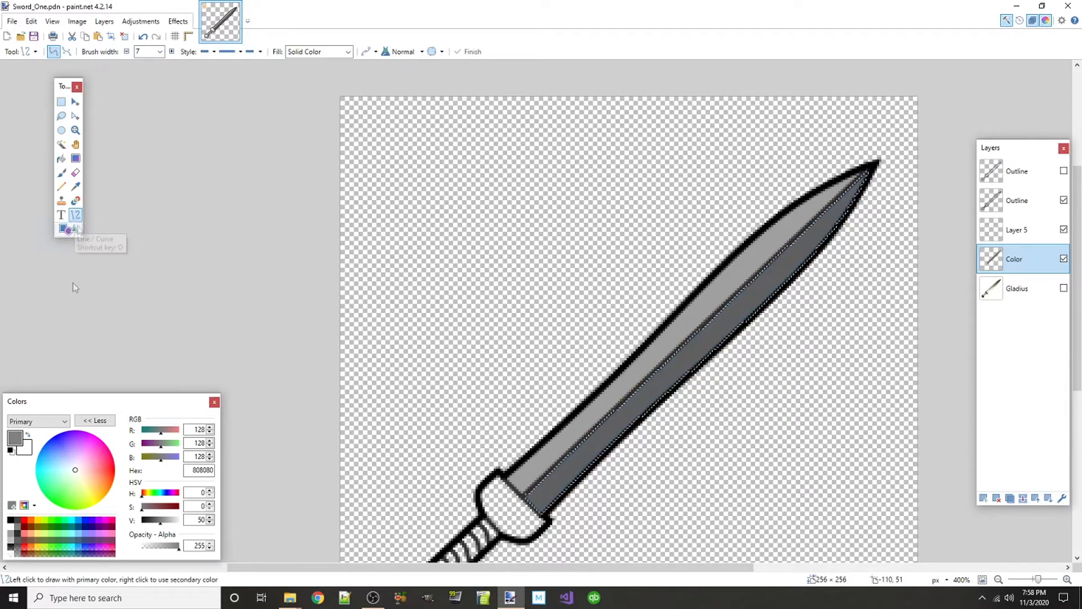
click(11, 533)
scroll(587, 381, up, 1)
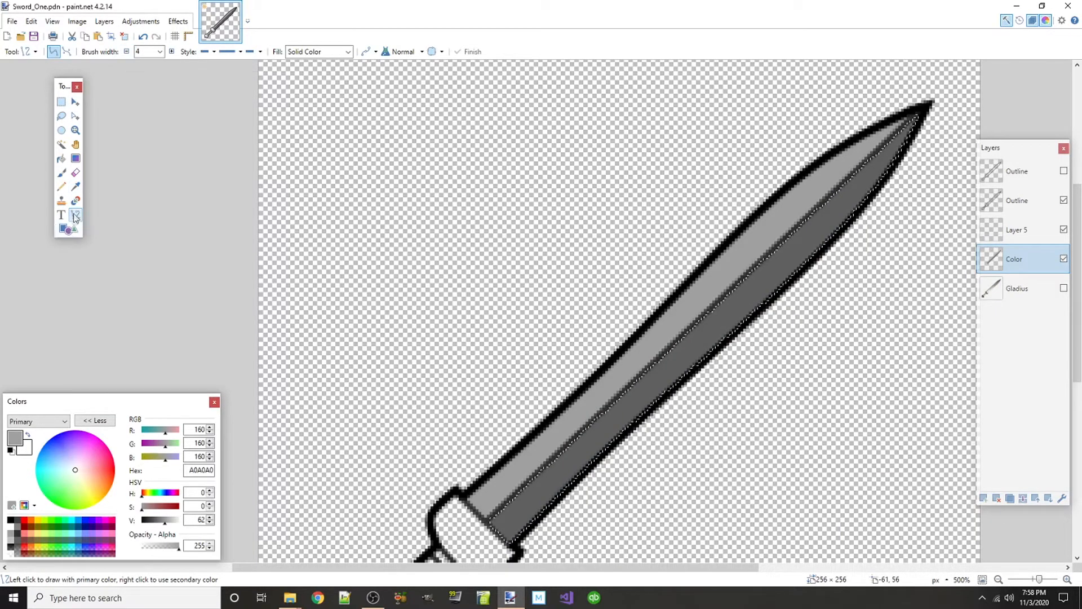
click(127, 51)
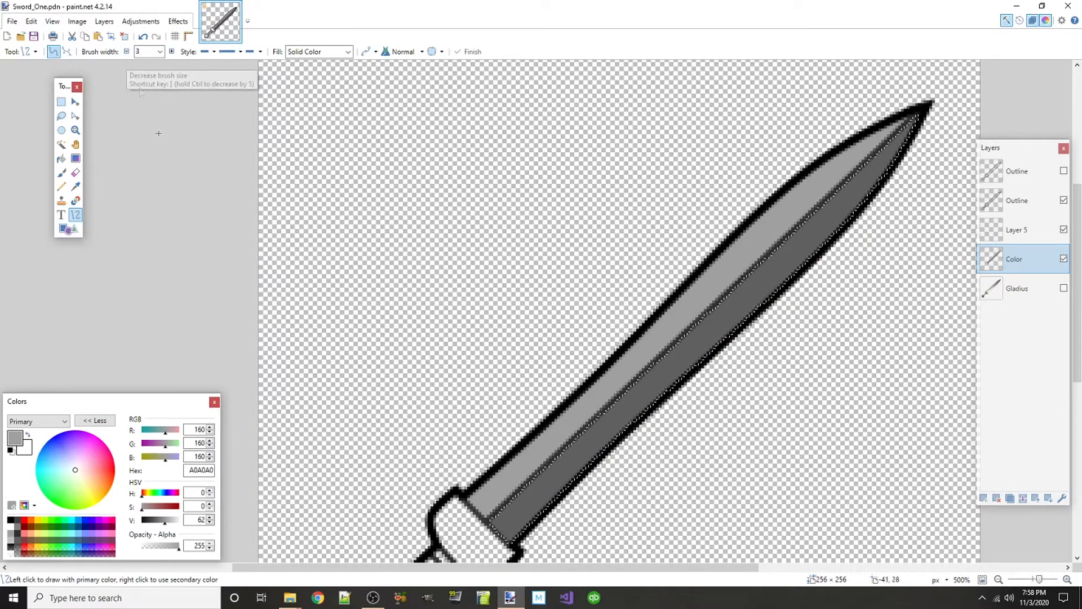
- Draw a gray curve about 213 pixels long on the Color layer along the blade's lower-right edge, bending it to follow the outline
scroll(533, 508, down, 1)
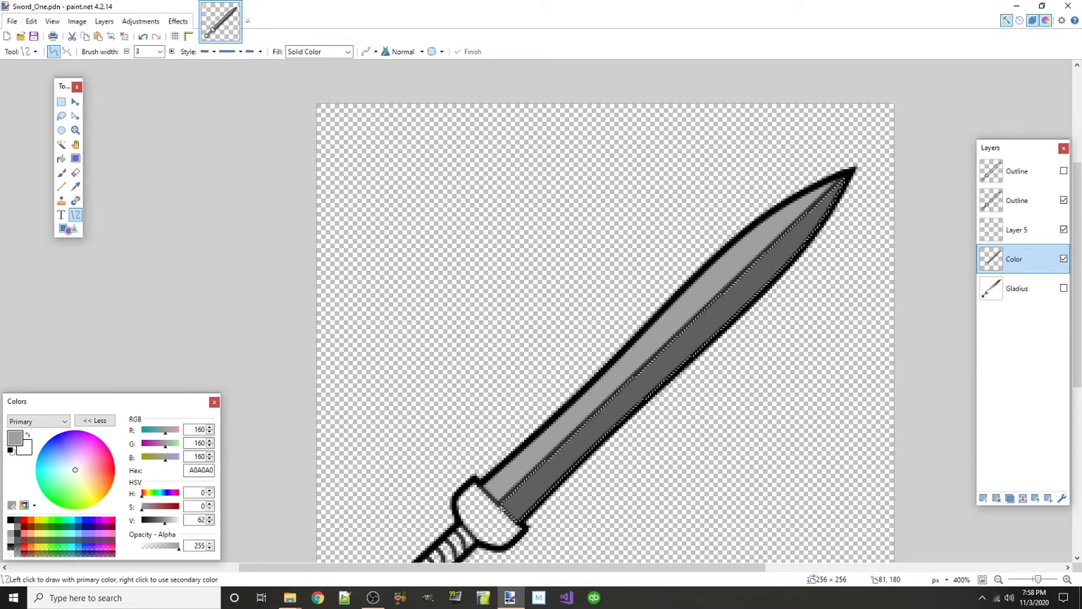
drag(508, 519, 770, 283)
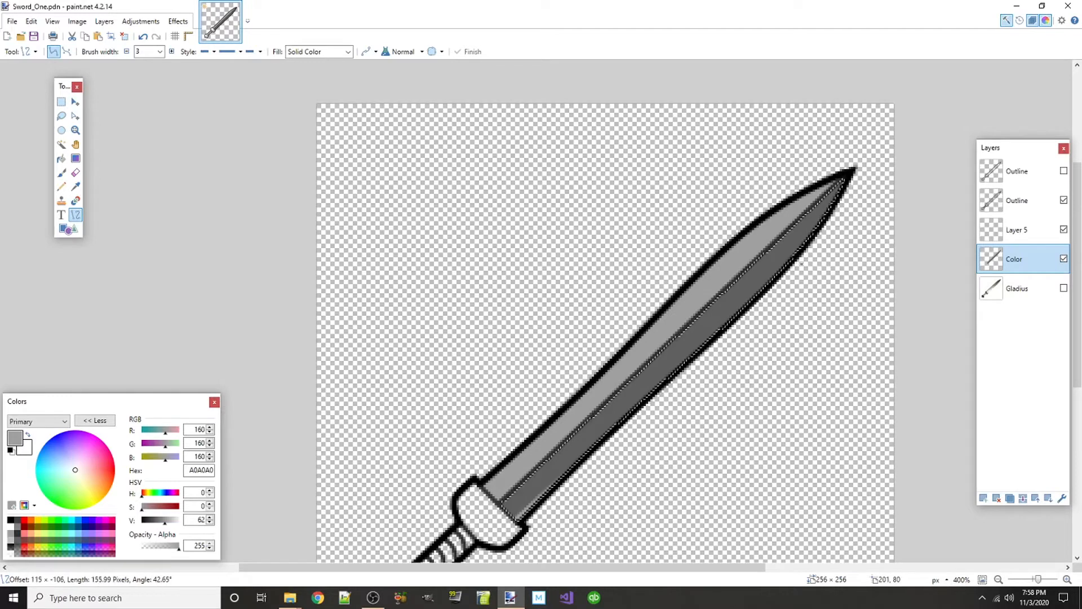
drag(846, 180, 845, 179)
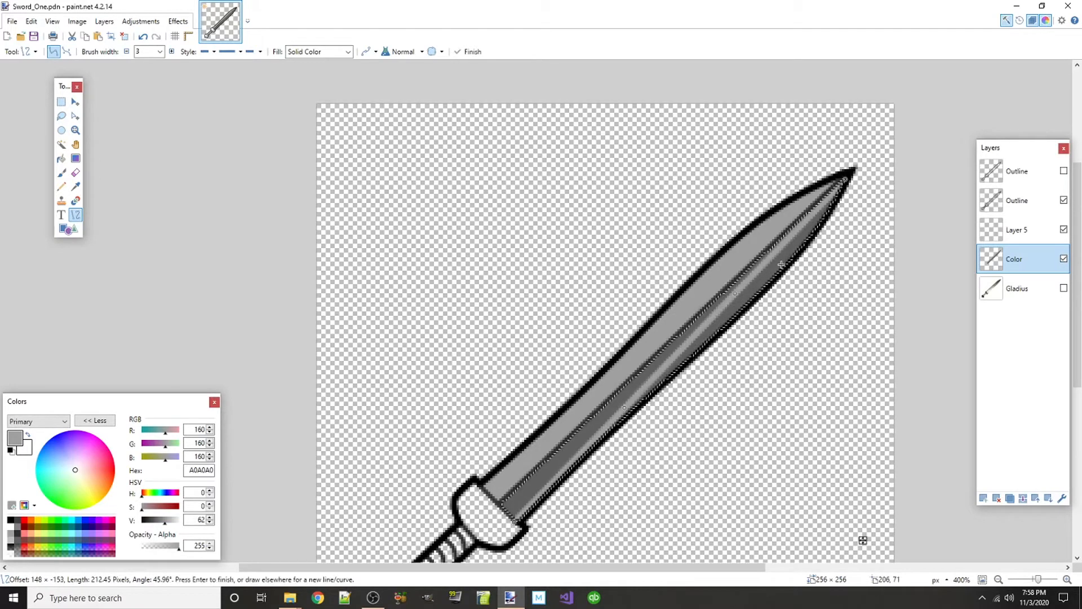
drag(737, 293, 755, 298)
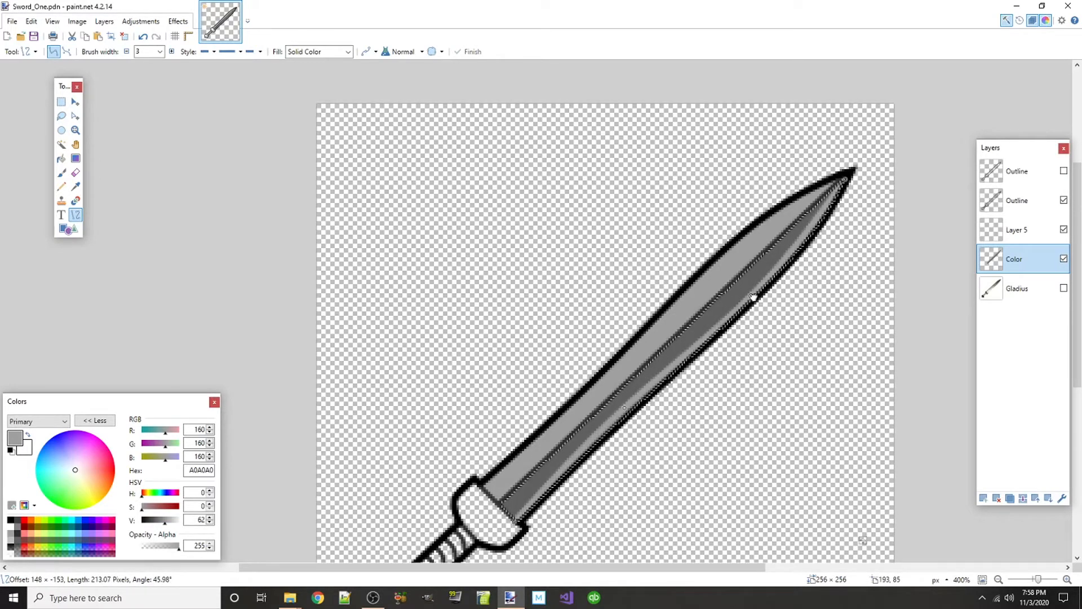
drag(777, 273, 777, 273)
drag(625, 408, 625, 417)
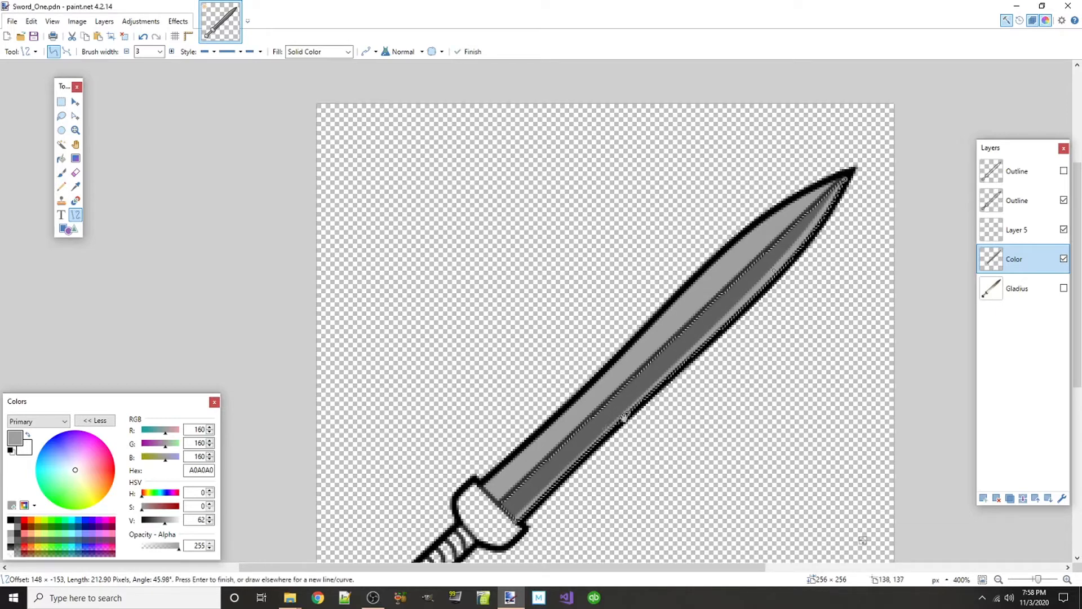
drag(517, 522, 512, 520)
drag(627, 417, 628, 411)
drag(777, 272, 784, 266)
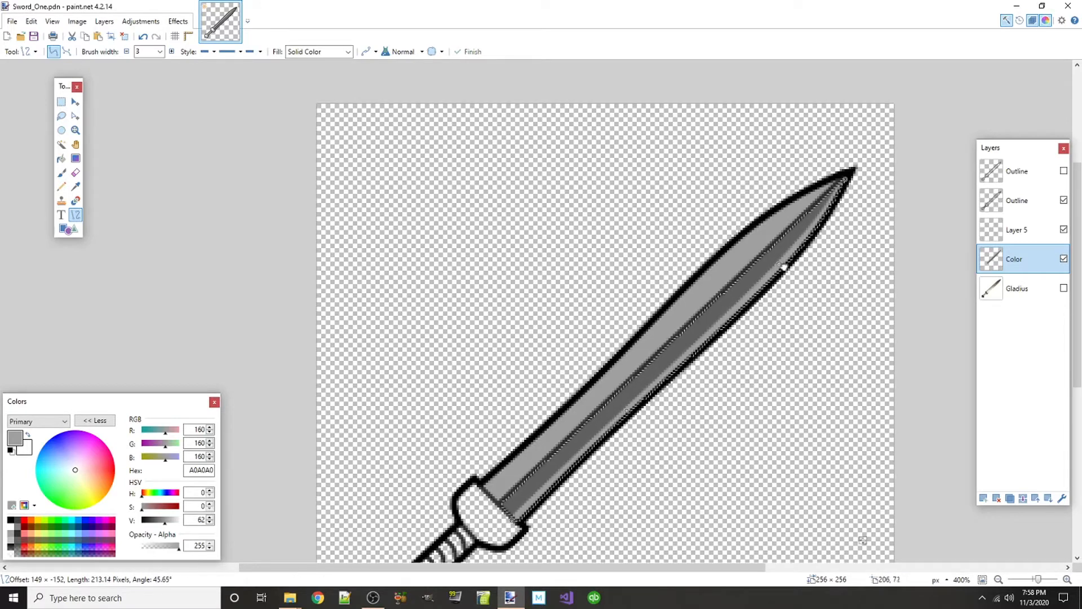
drag(776, 274, 777, 275)
- Set the Line/Curve brush width to 5 and undo the gray edge curve drawn on the Color layer
click(173, 51)
click(173, 52)
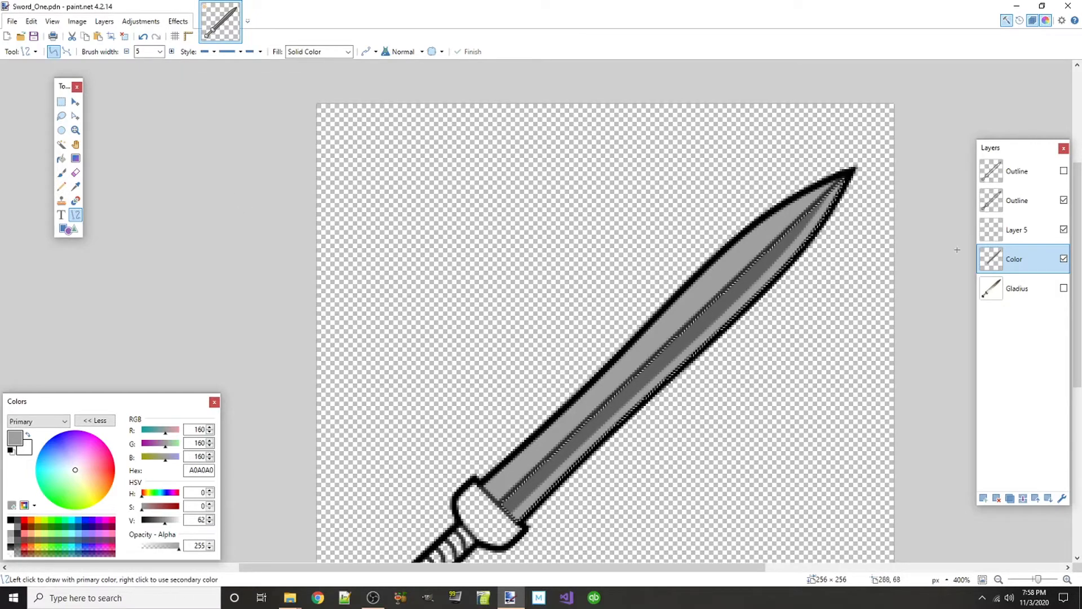
click(1065, 227)
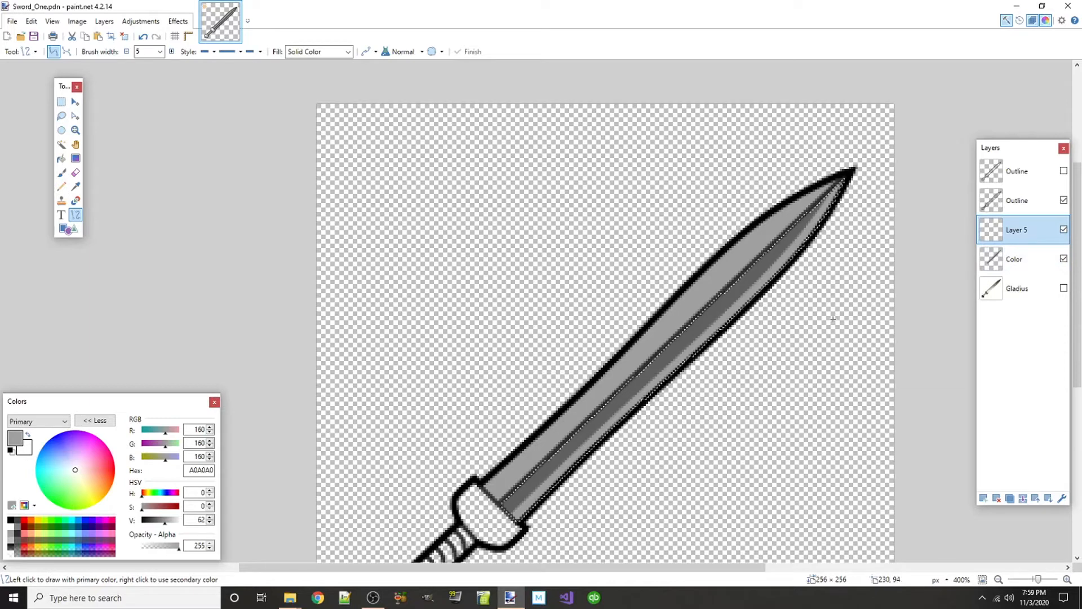
key(ctrl+z)
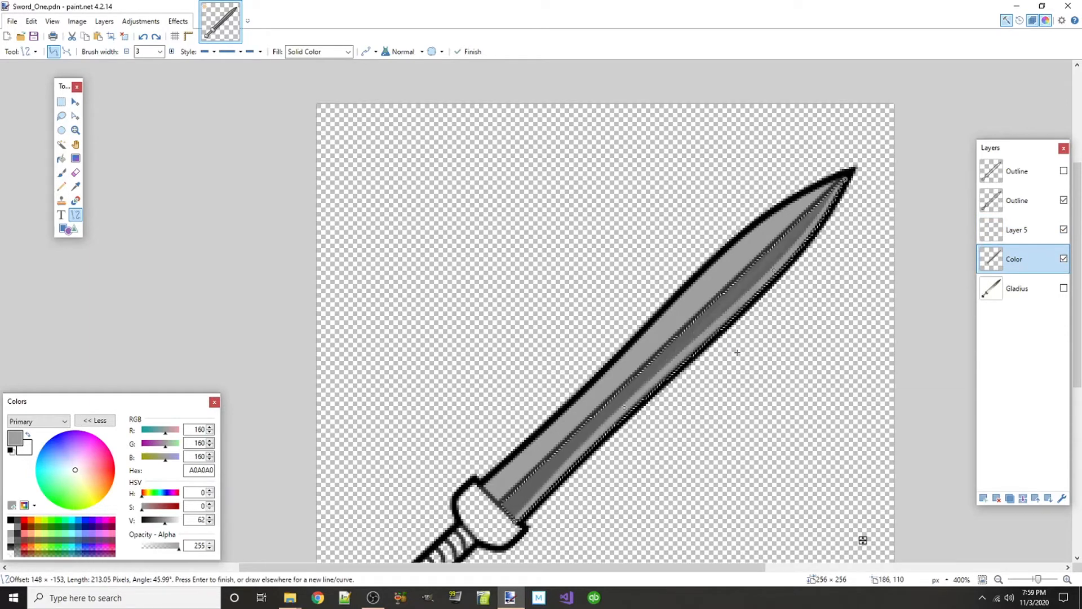
key(ctrl+y)
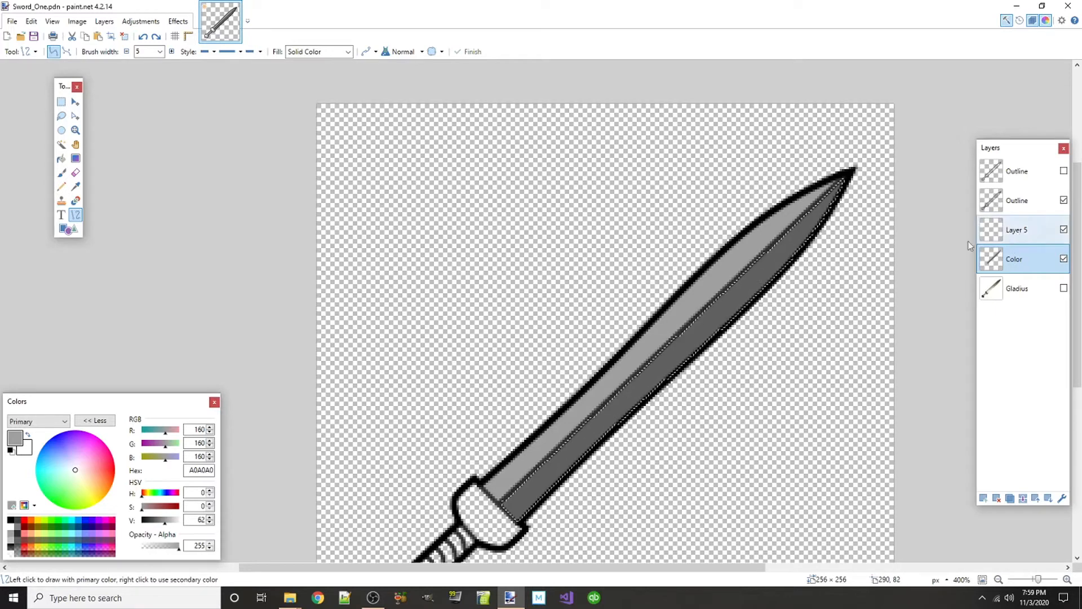
- Draw a gray curve about 214 pixels long on Layer 5, fitted along the blade's lower-right edge from guard to tip
click(1009, 231)
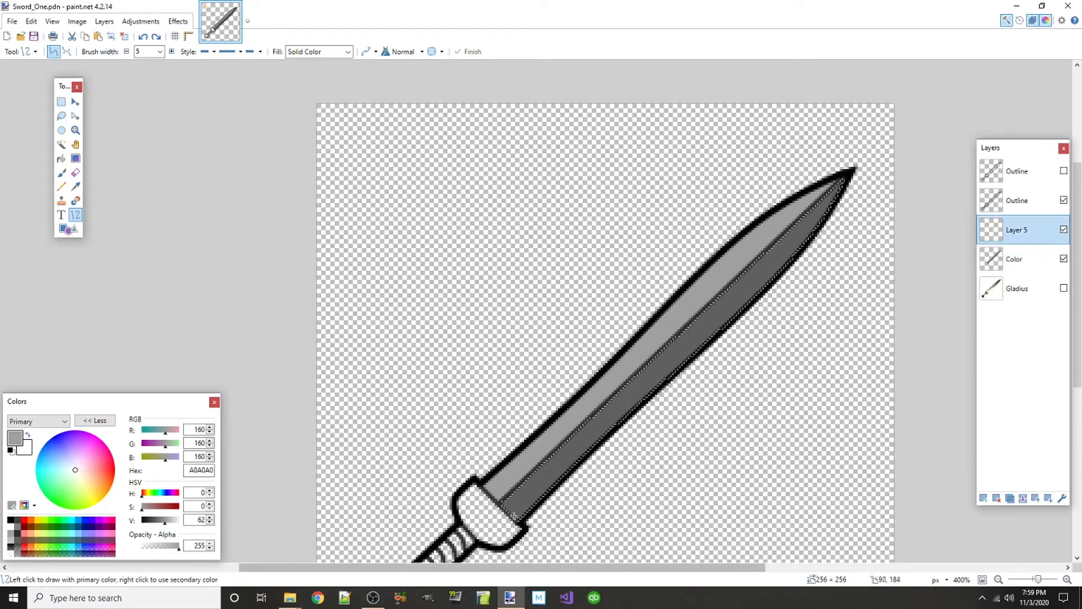
drag(805, 244, 846, 180)
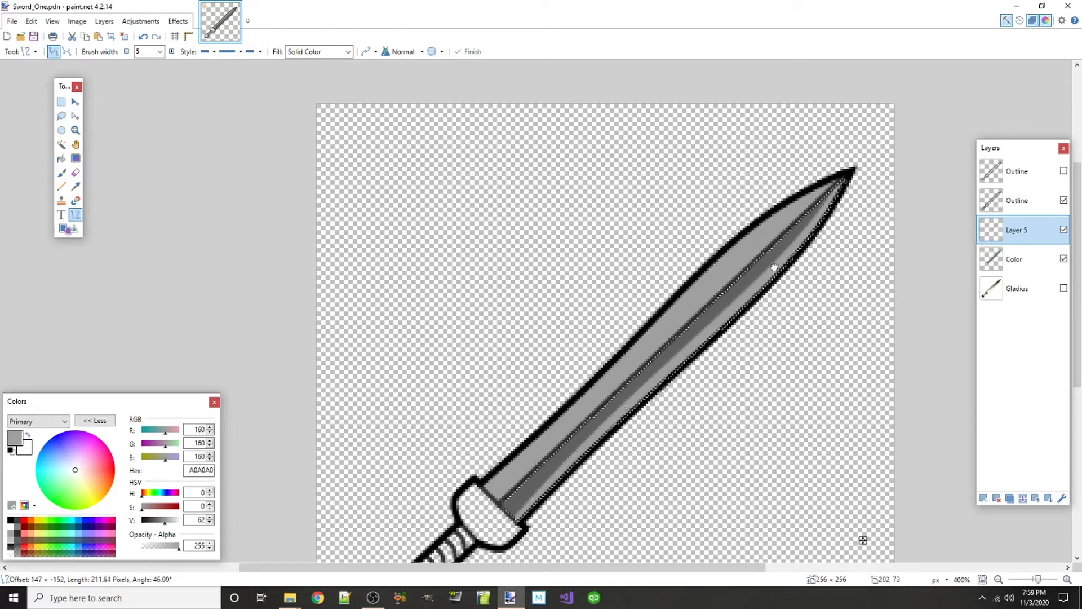
drag(784, 258, 786, 258)
drag(627, 409, 630, 412)
drag(516, 525, 511, 527)
drag(627, 416, 627, 414)
drag(785, 258, 775, 271)
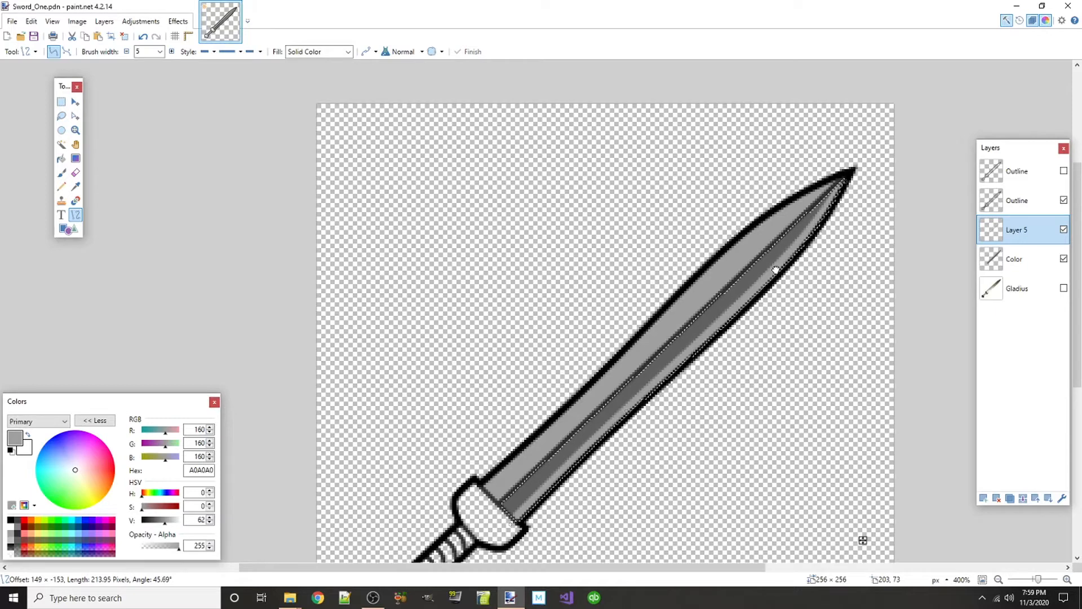
drag(775, 271, 775, 270)
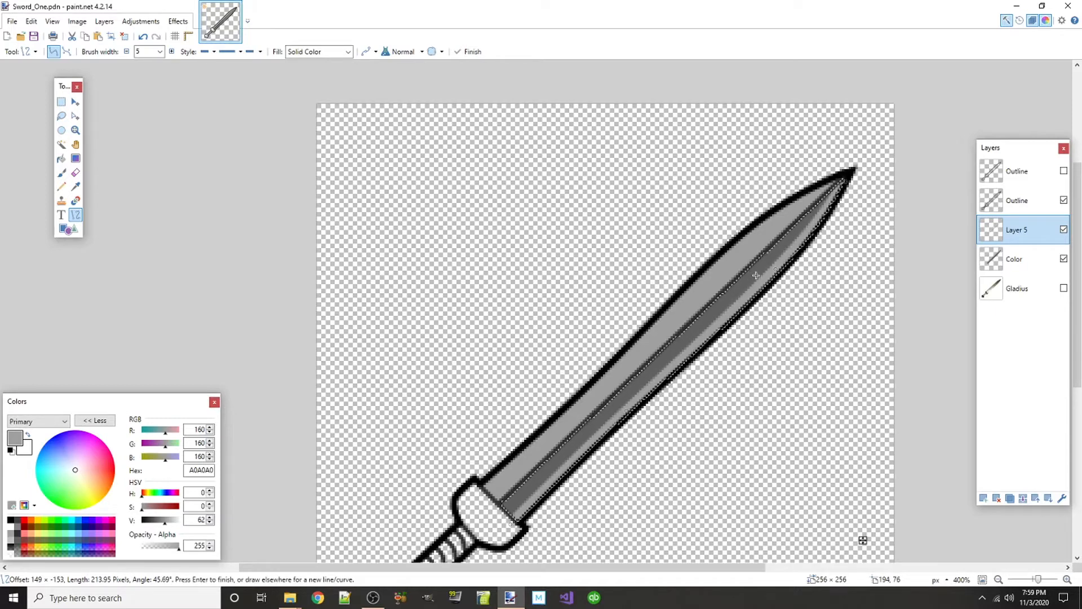
key(Return)
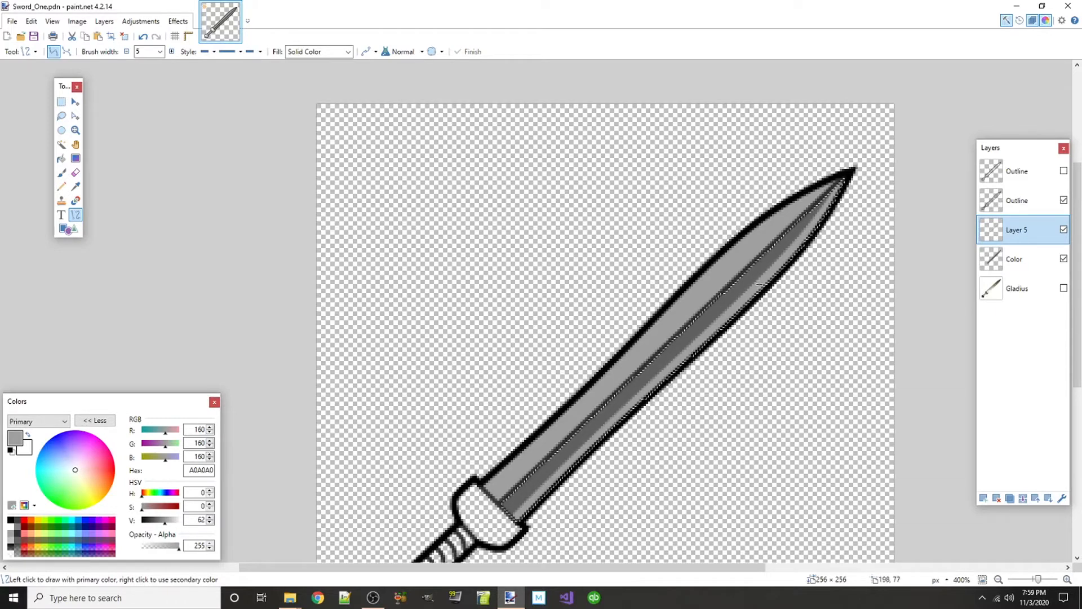
- Apply the Feather Object effect with a feather radius of 3 to the gray edge curve on Layer 5
click(178, 21)
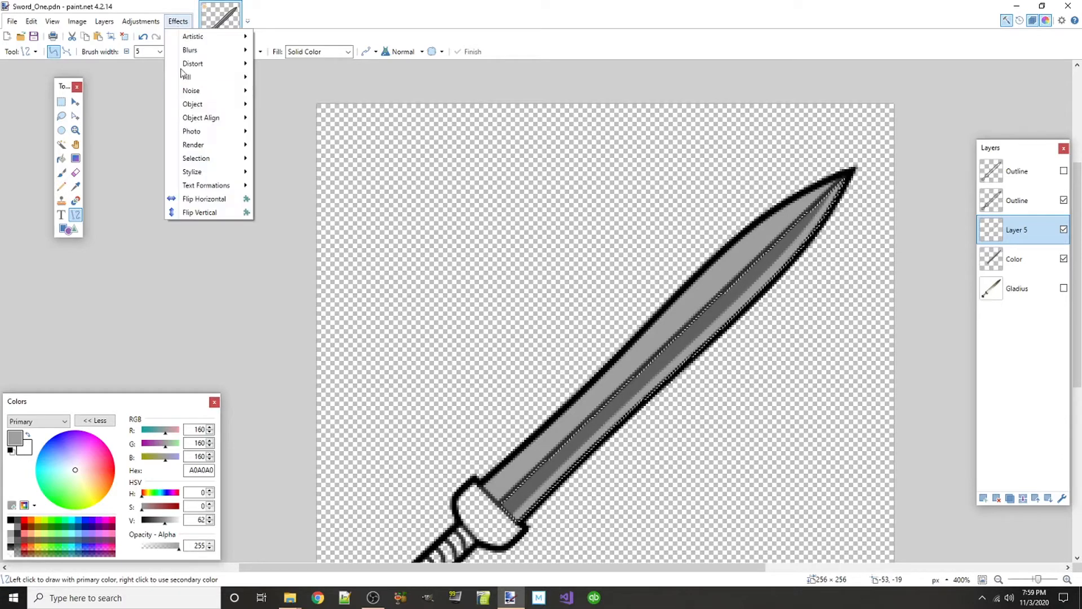
mouse_move(191, 107)
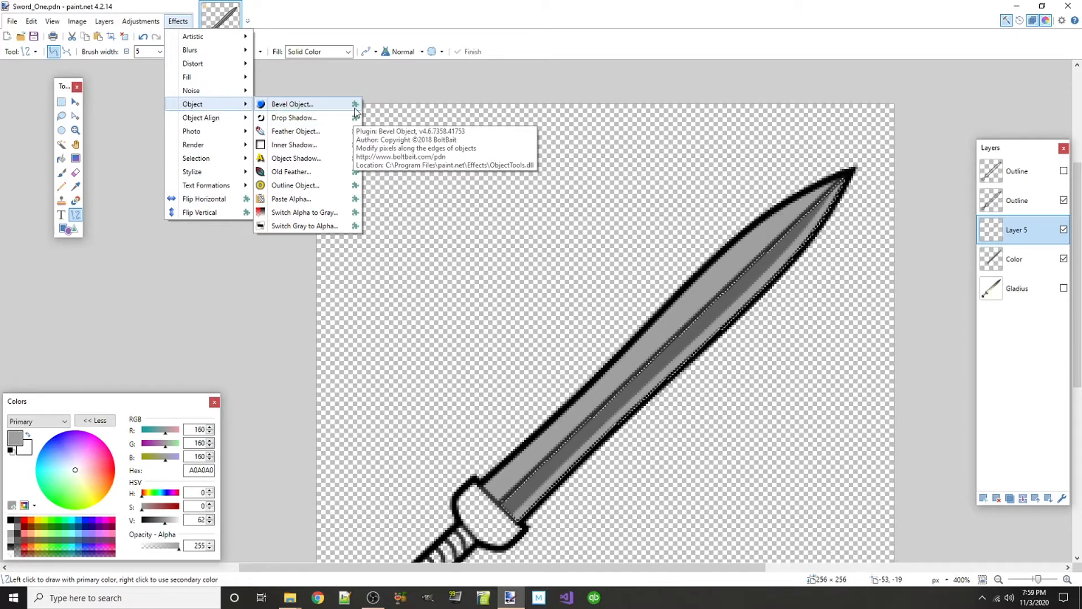
click(304, 132)
drag(496, 269, 172, 255)
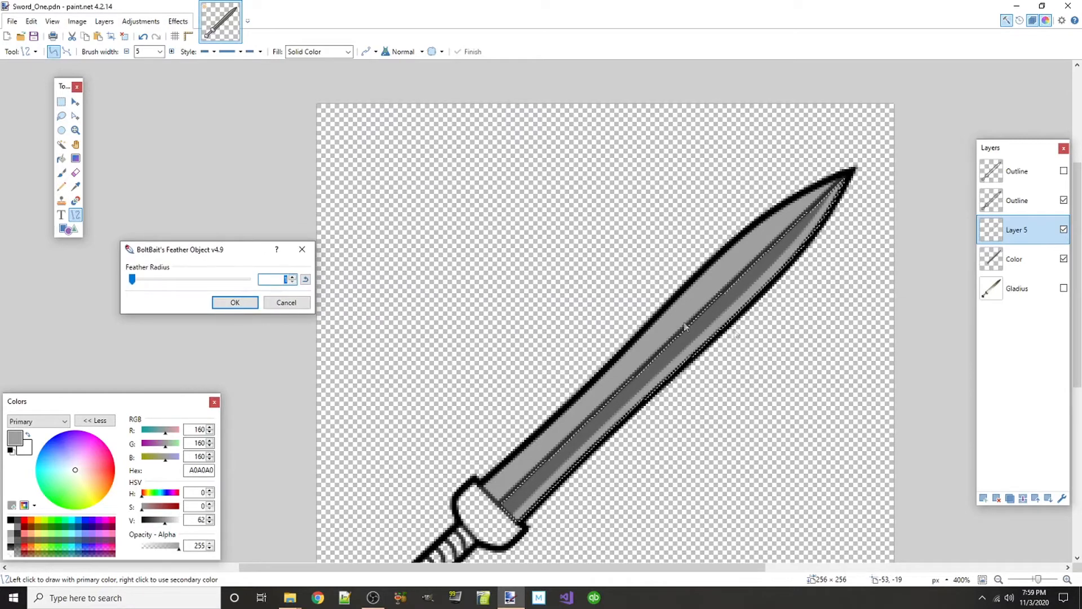
click(292, 277)
click(292, 277)
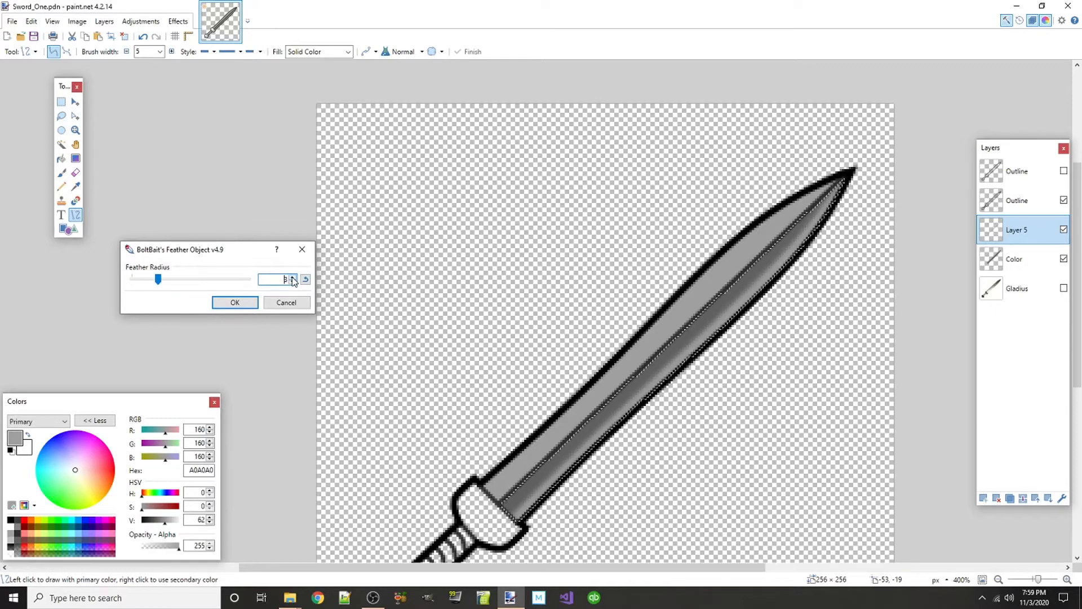
click(292, 277)
click(293, 282)
click(235, 302)
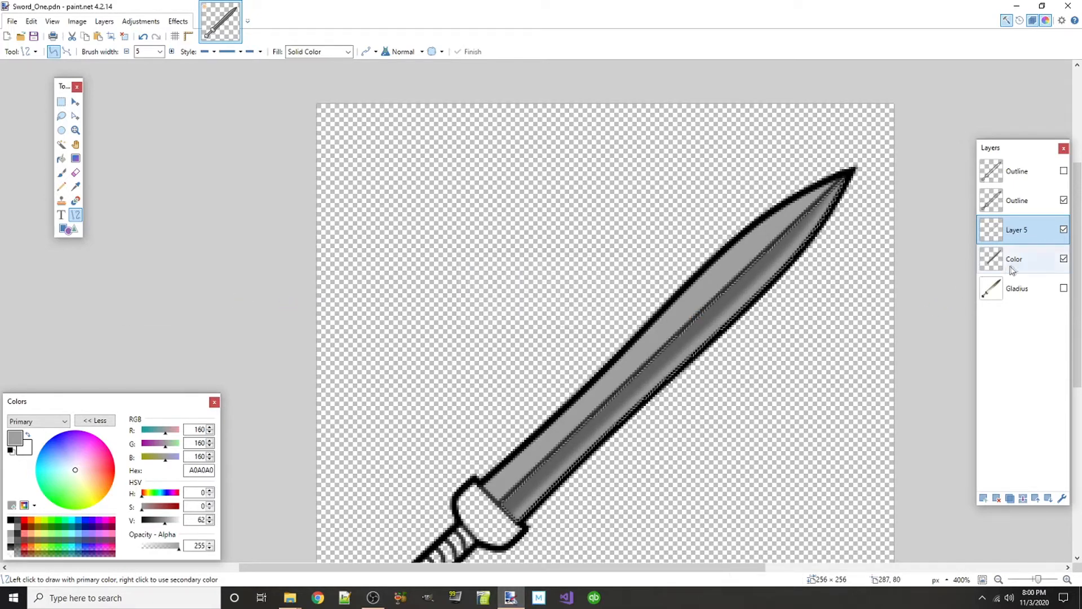
- Add a layer above Layer 5 and draw a dark gray 303030 line about 230 pixels long on it along the blade's center line
click(984, 499)
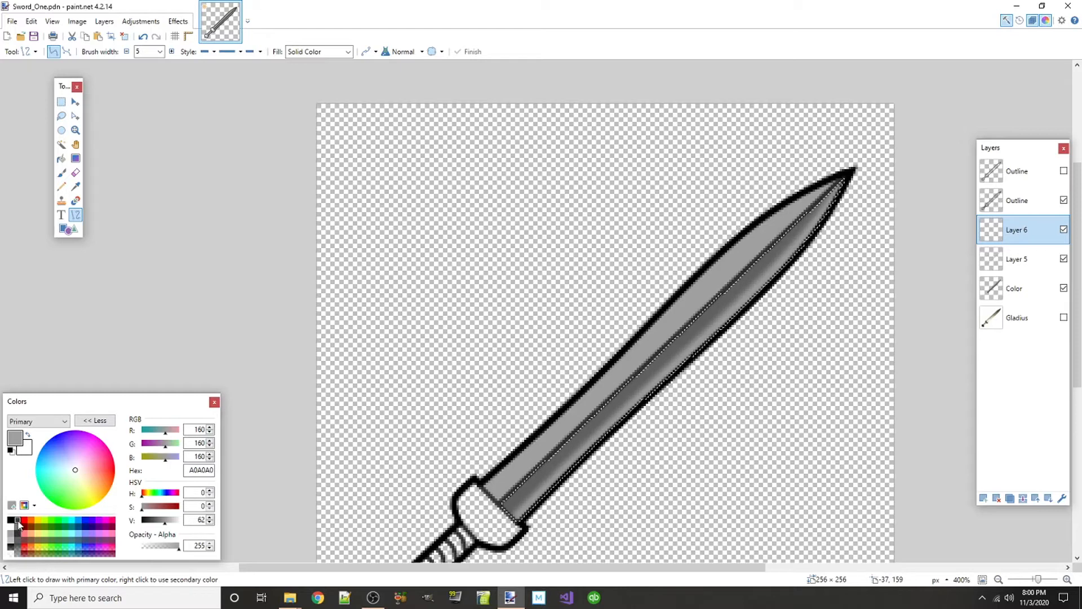
click(16, 538)
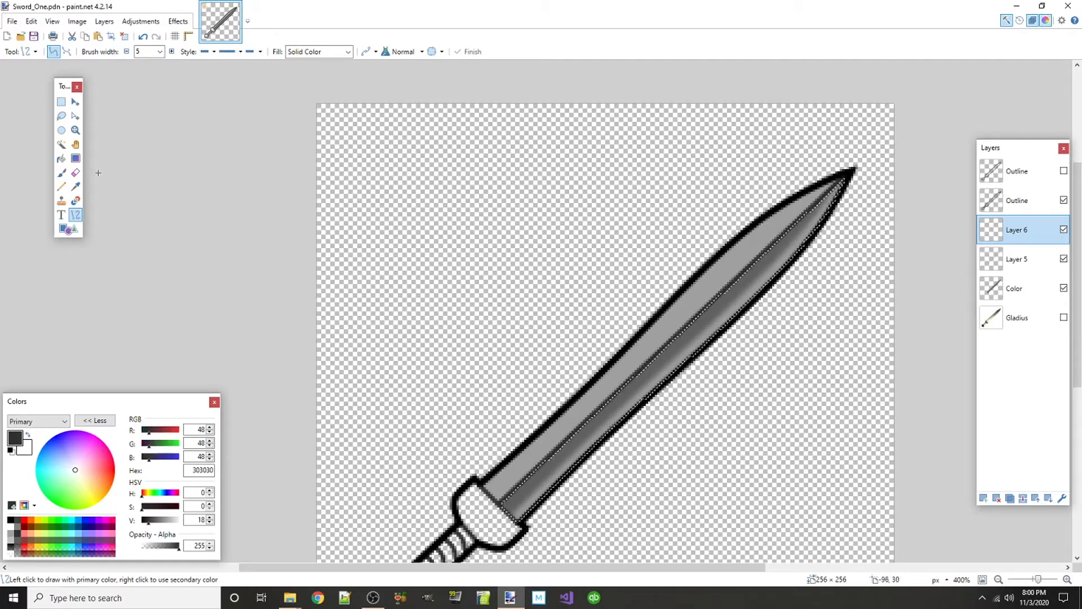
scroll(527, 496, up, 1)
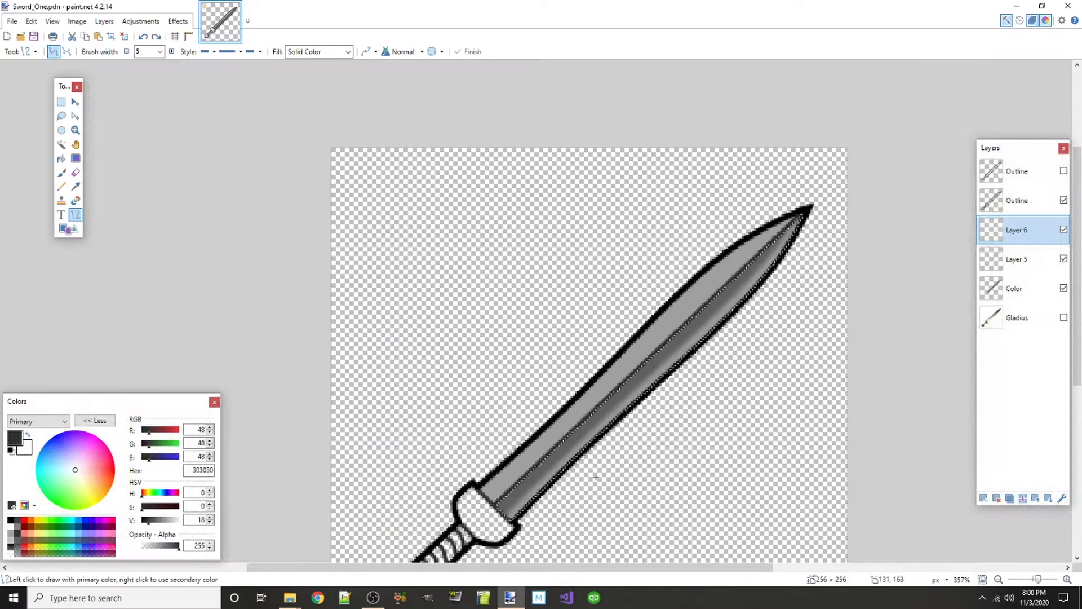
scroll(507, 497, down, 3)
drag(499, 510, 823, 193)
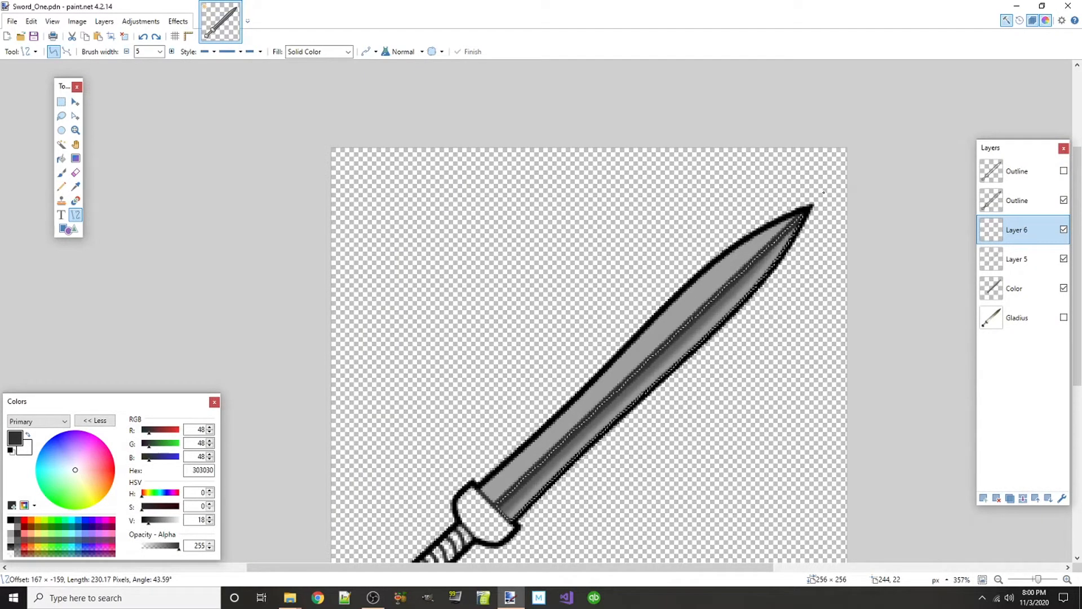
drag(824, 192, 825, 193)
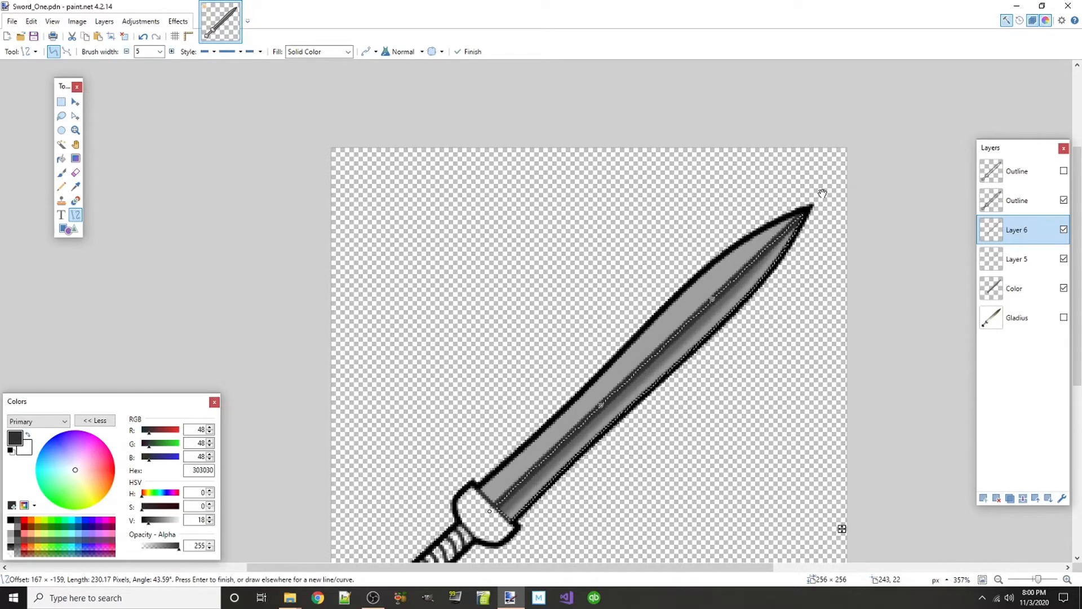
key(Return)
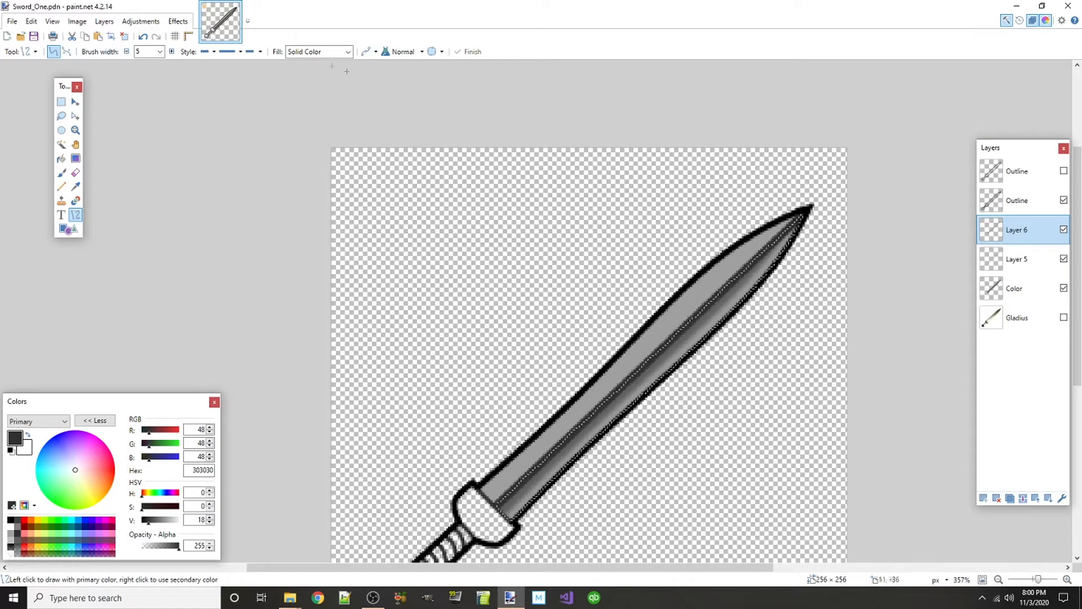
- Apply the Feather Object effect with a feather radius of 2 to the dark center line on Layer 6
click(178, 20)
mouse_move(249, 120)
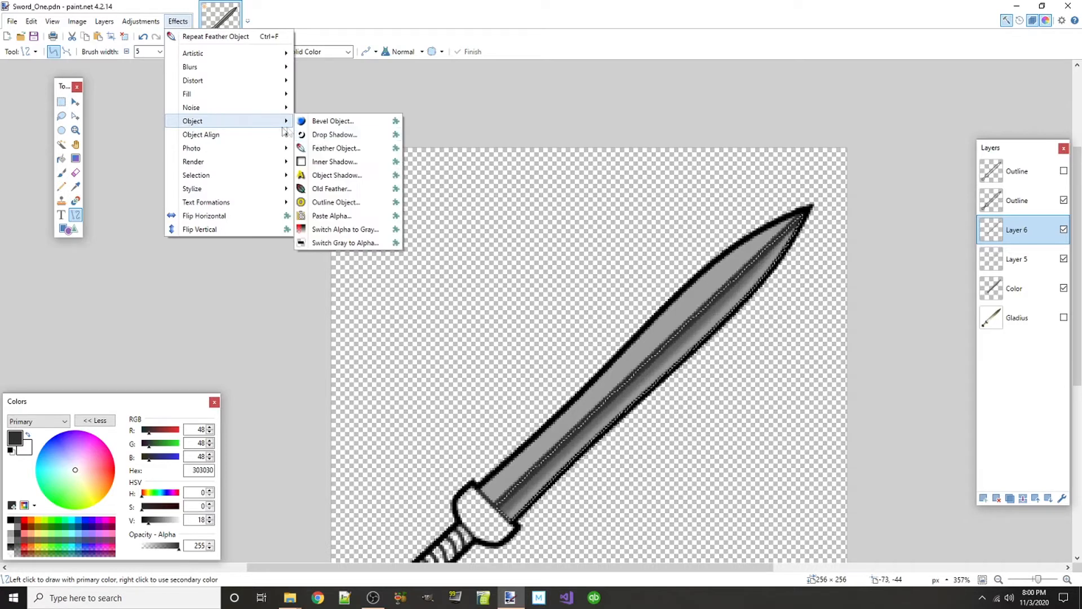
click(325, 148)
click(617, 296)
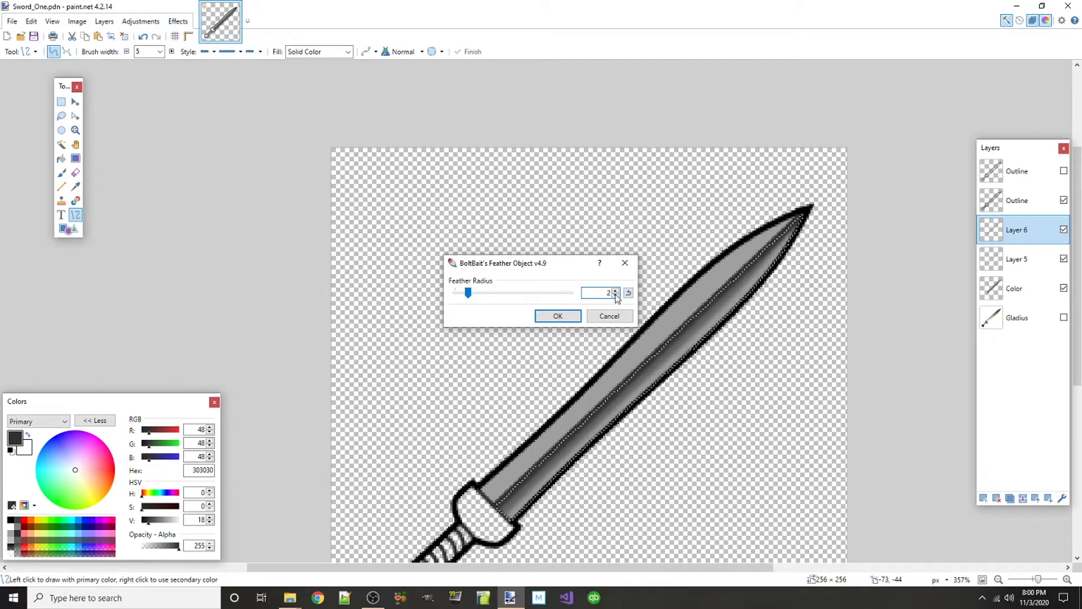
click(561, 316)
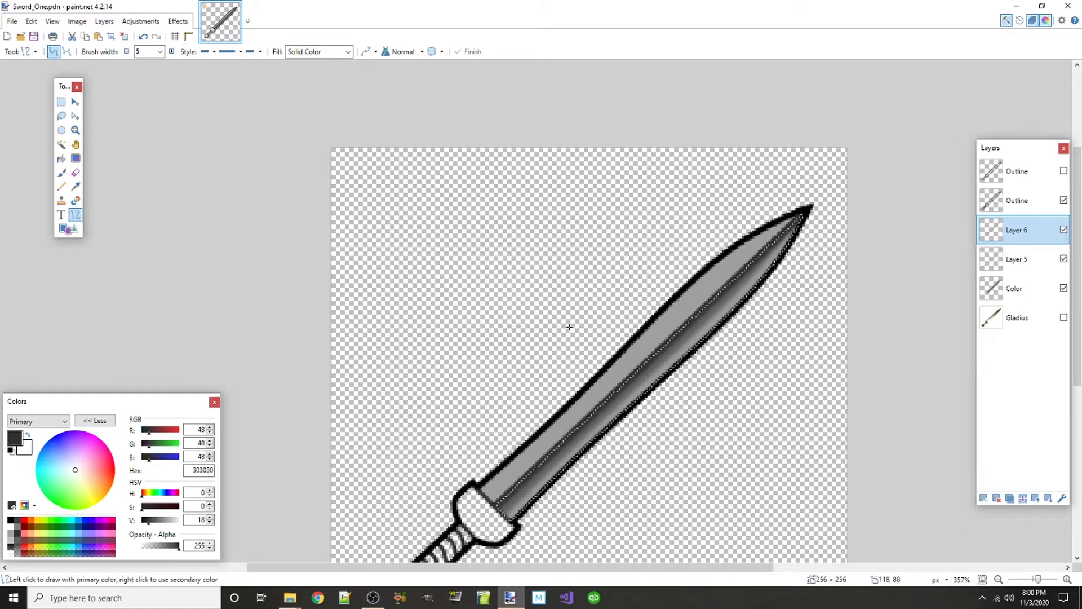
- Select the blade's upper-left half with the Magic Wand and make Layer 6 the active layer
click(62, 146)
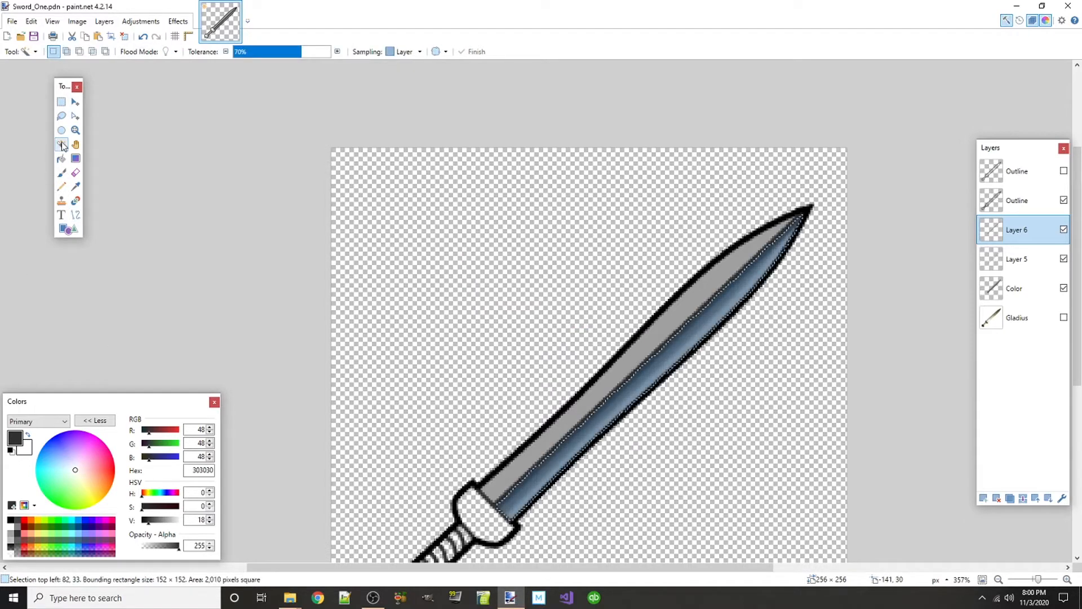
key(alt+Page_Up)
click(675, 312)
click(1015, 229)
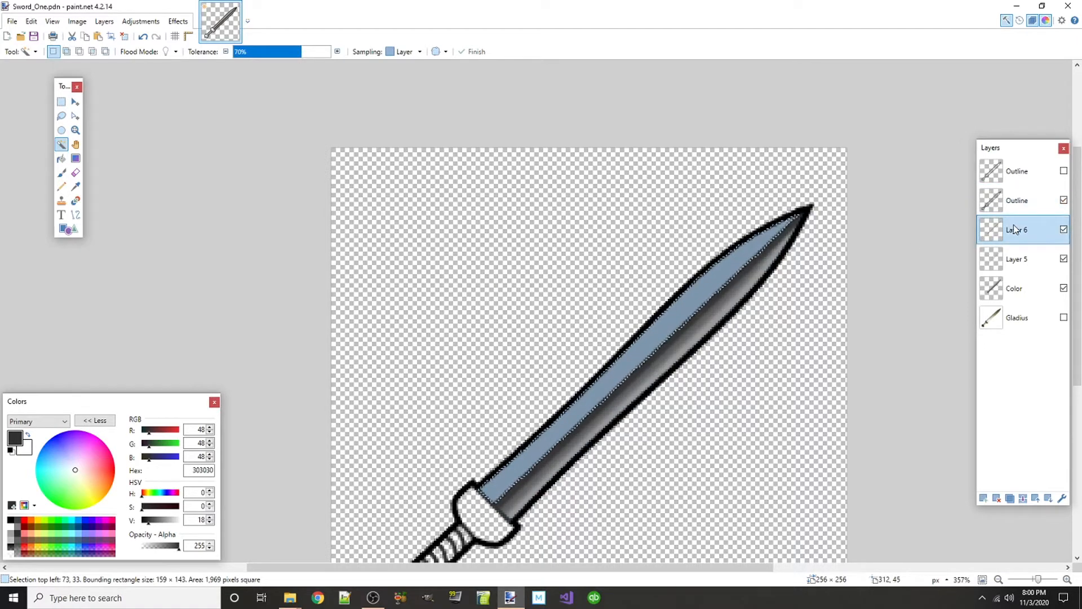
- Merge Layer 6 down into Layer 5 and rename the merged layer Over Color
click(1023, 500)
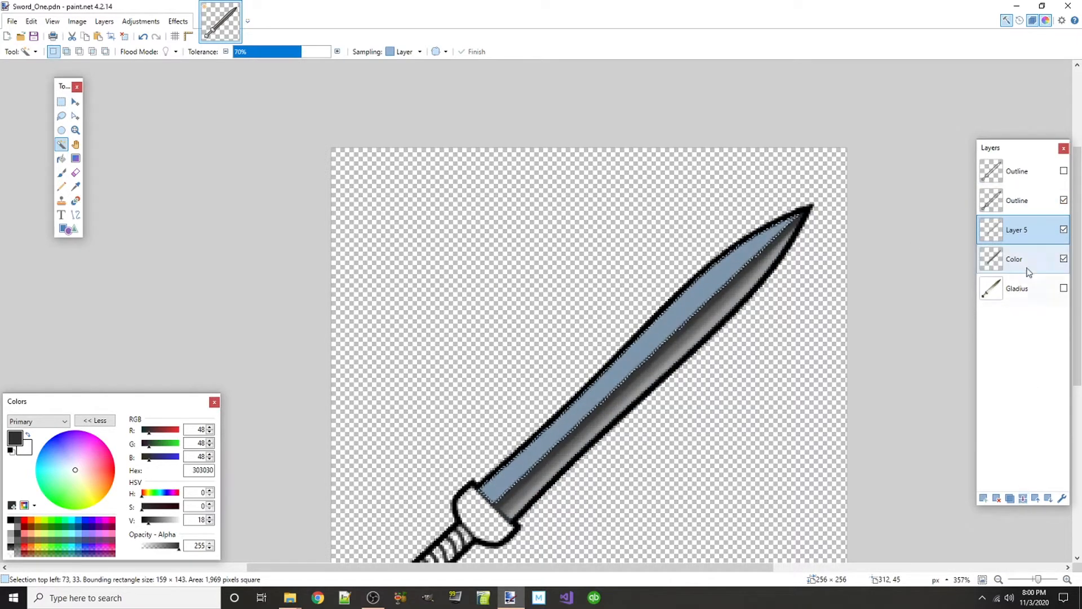
double_click(1023, 235)
text(Over Color)
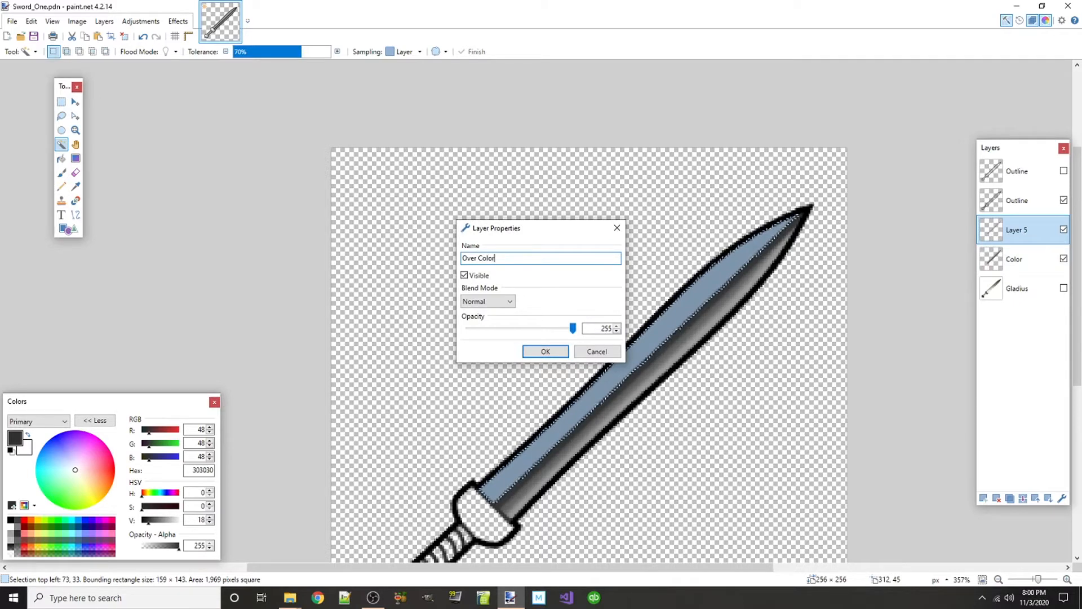
key(Return)
- Add a new layer directly above the Over Color layer for shading the blade's selected upper-left half
click(984, 499)
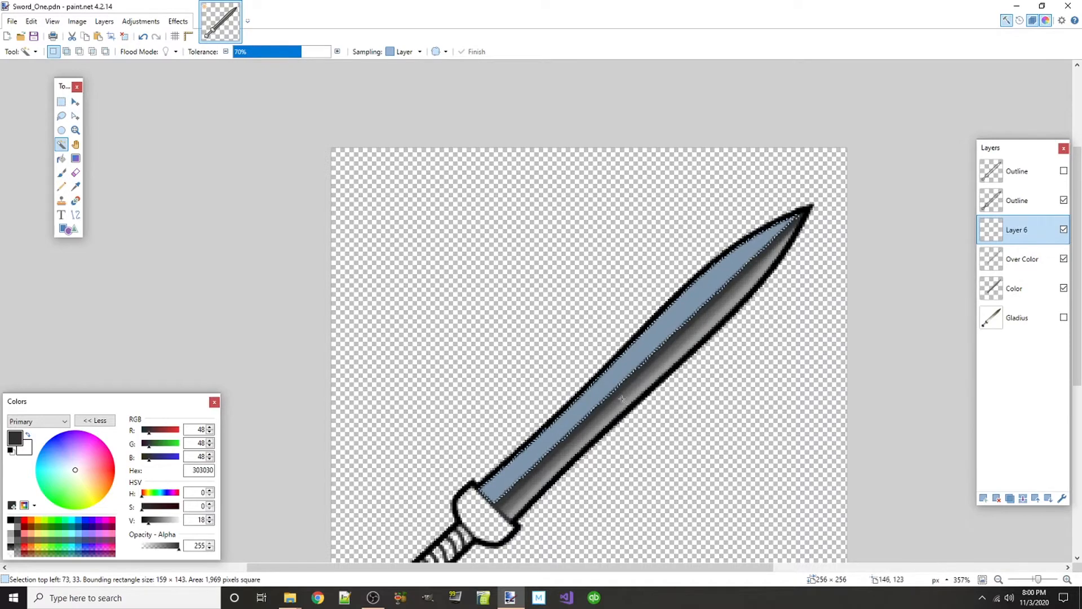
scroll(621, 399, up, 3)
scroll(617, 429, down, 3)
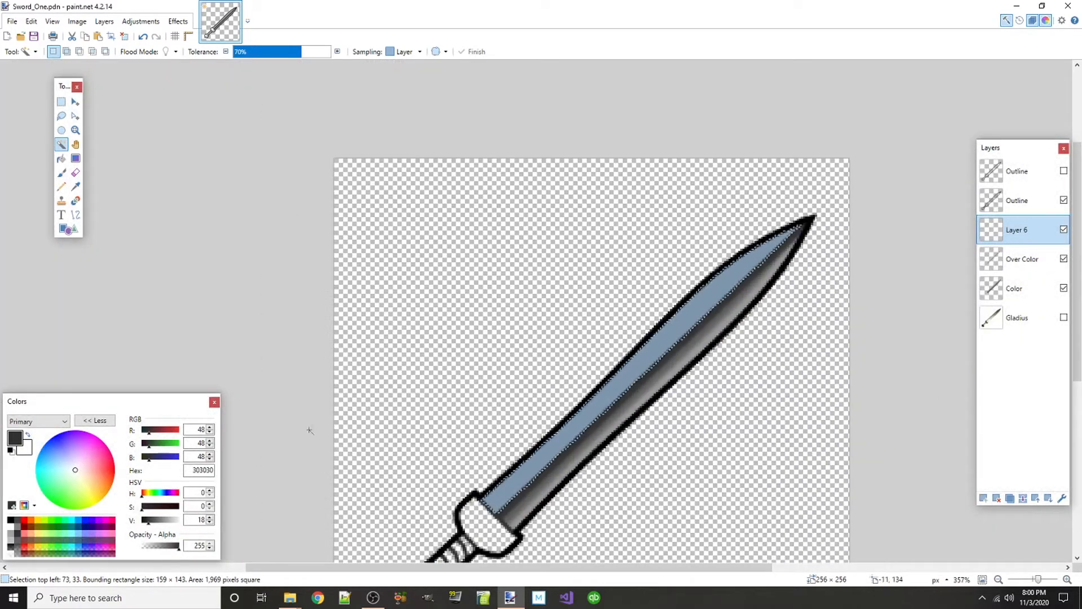
scroll(543, 415, up, 5)
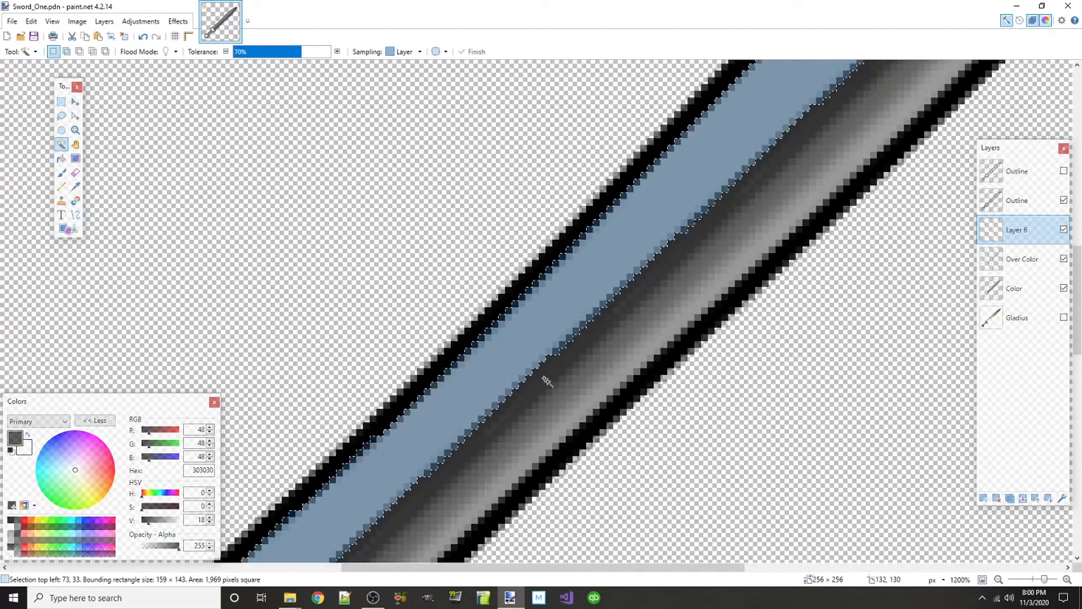
scroll(539, 393, down, 4)
scroll(541, 389, up, 5)
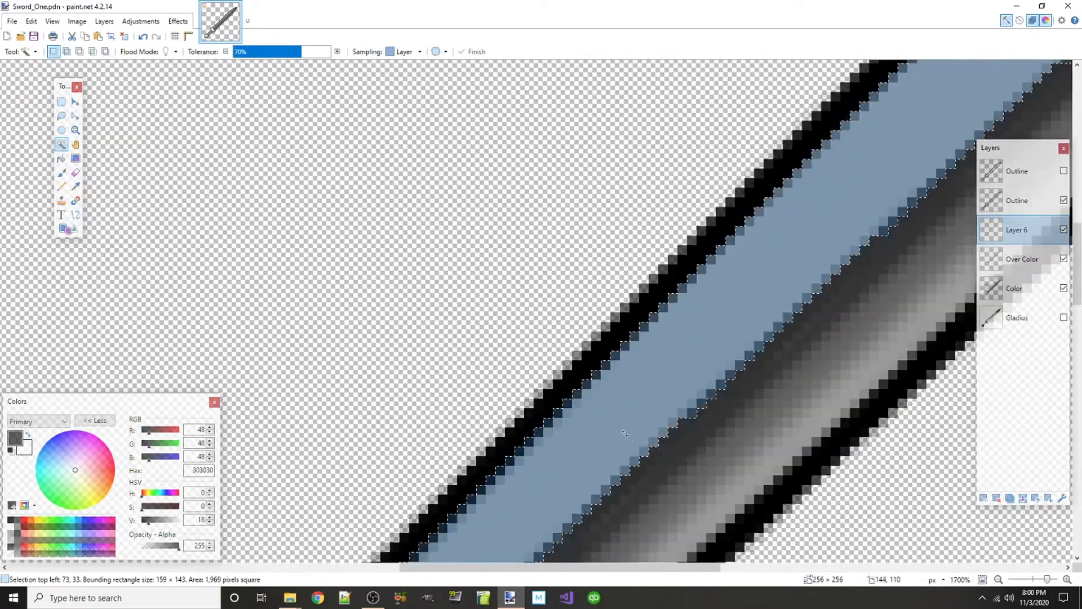
scroll(704, 454, down, 2)
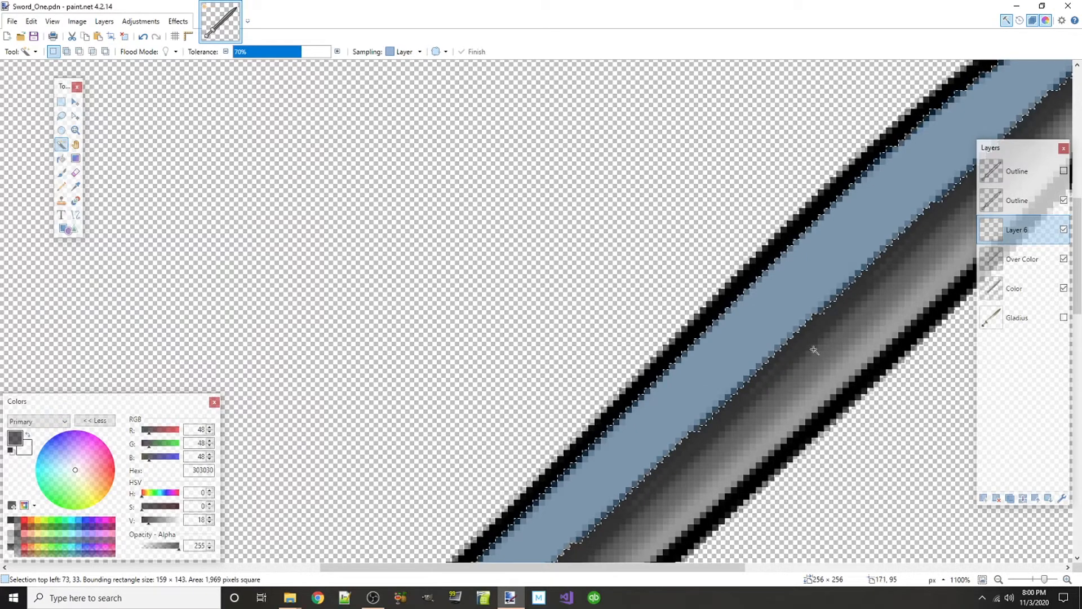
scroll(812, 353, down, 6)
scroll(790, 416, up, 1)
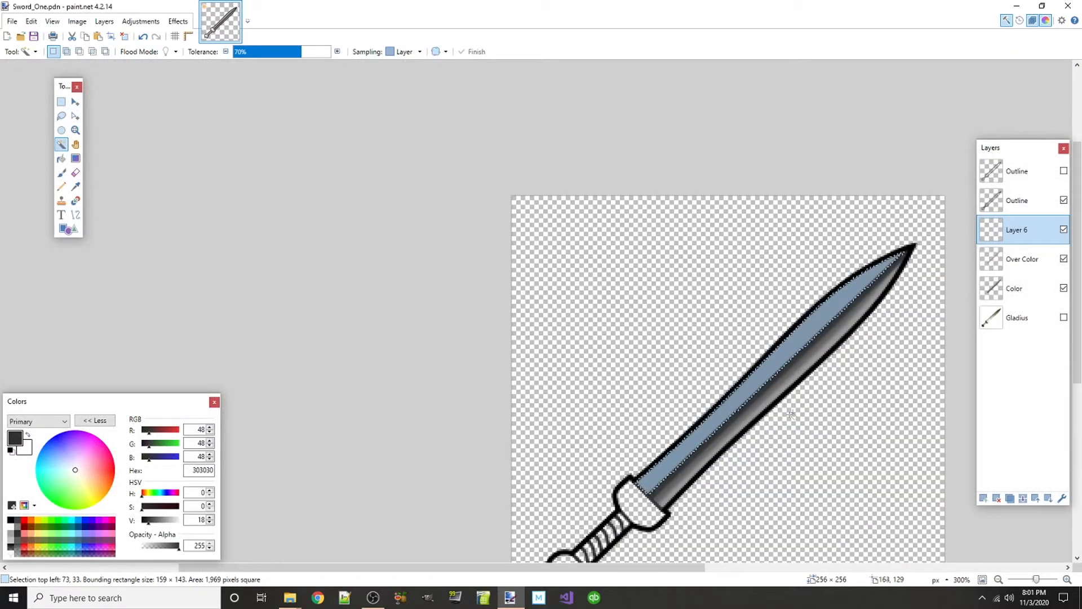
scroll(773, 416, up, 3)
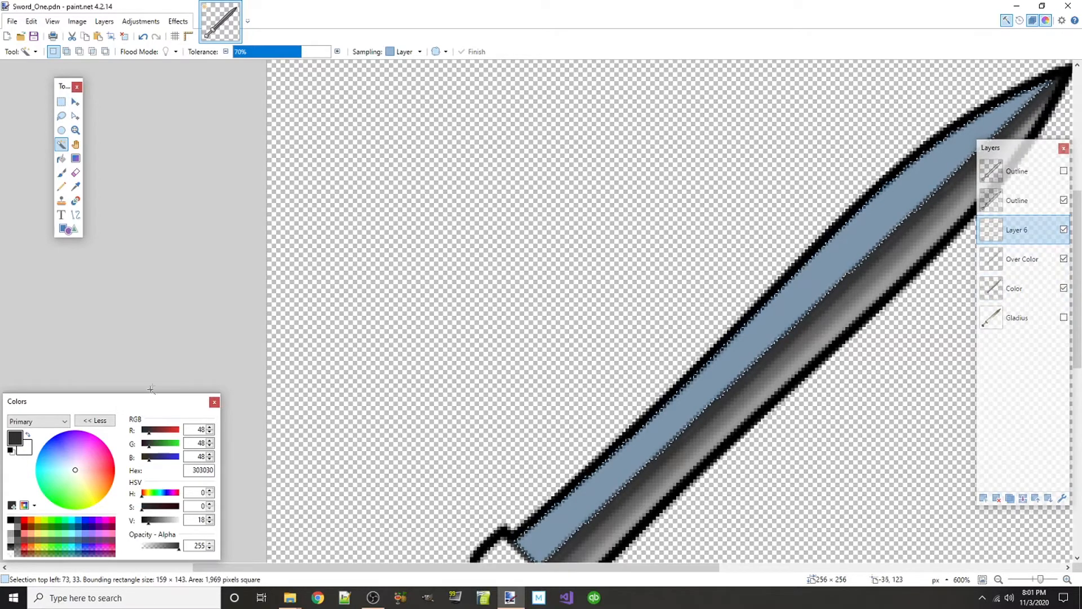
- Draw a light gray C0C0C0 curve about 216 pixels long on Layer 6, fitted along the blade's upper-left edge from guard to tip
click(10, 540)
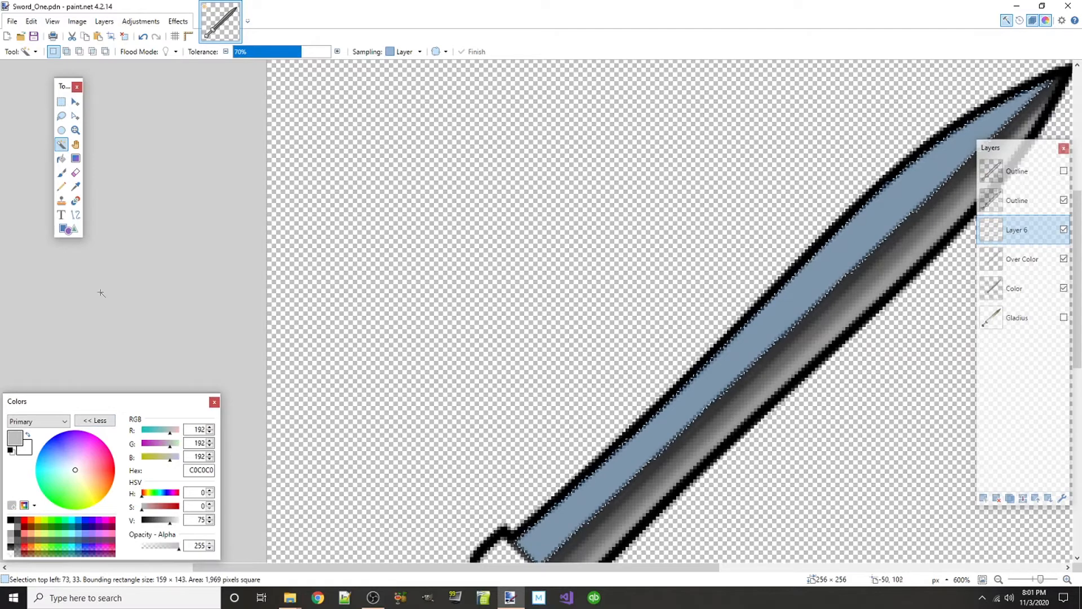
click(76, 216)
scroll(612, 567, down, 3)
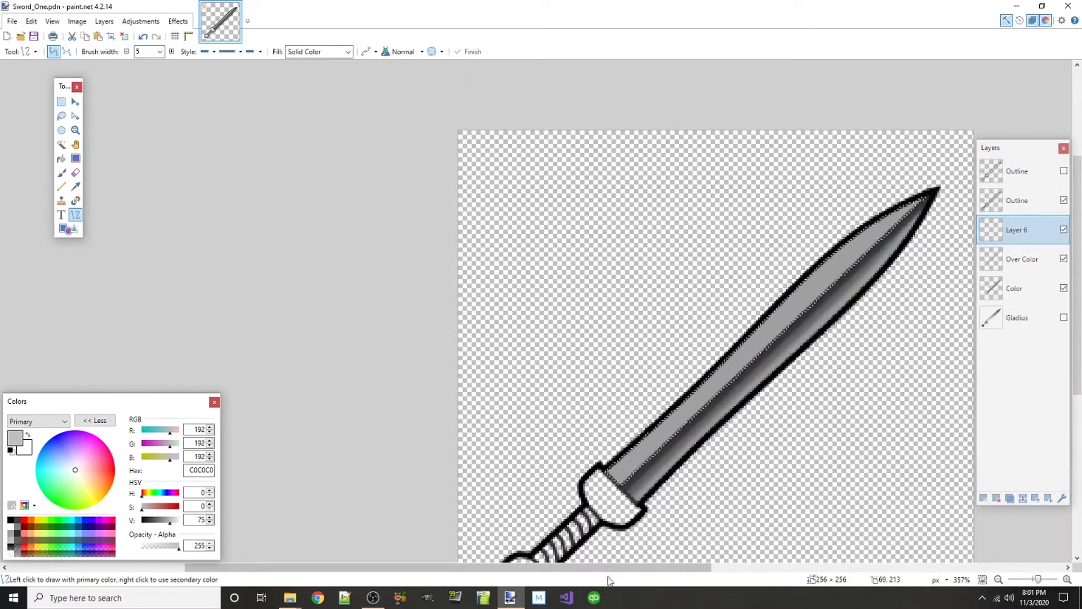
scroll(627, 569, right, 3)
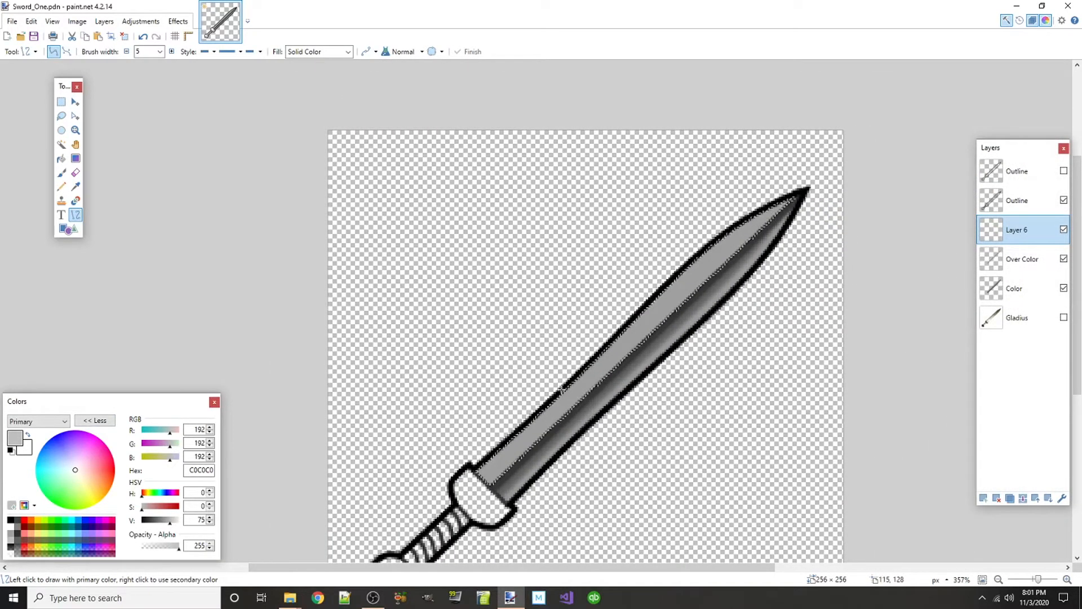
drag(471, 480, 796, 193)
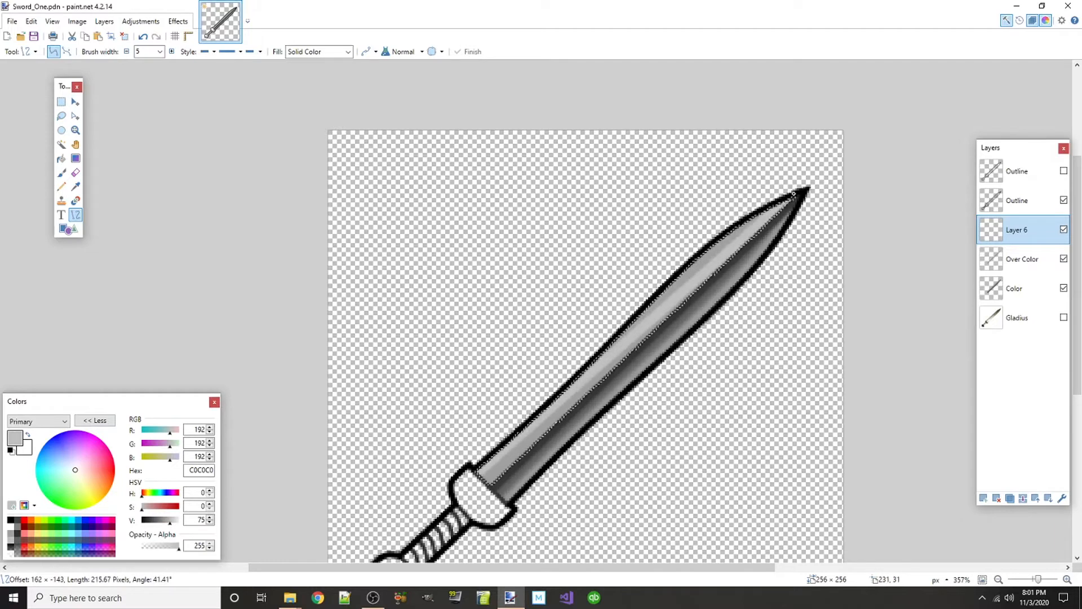
drag(686, 288, 688, 274)
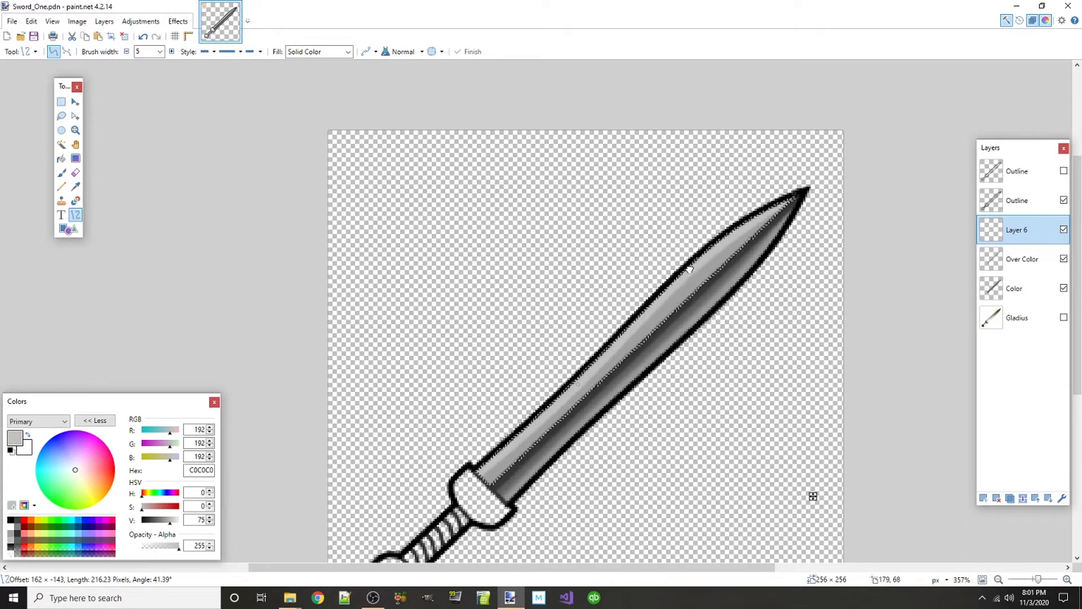
drag(578, 384, 573, 387)
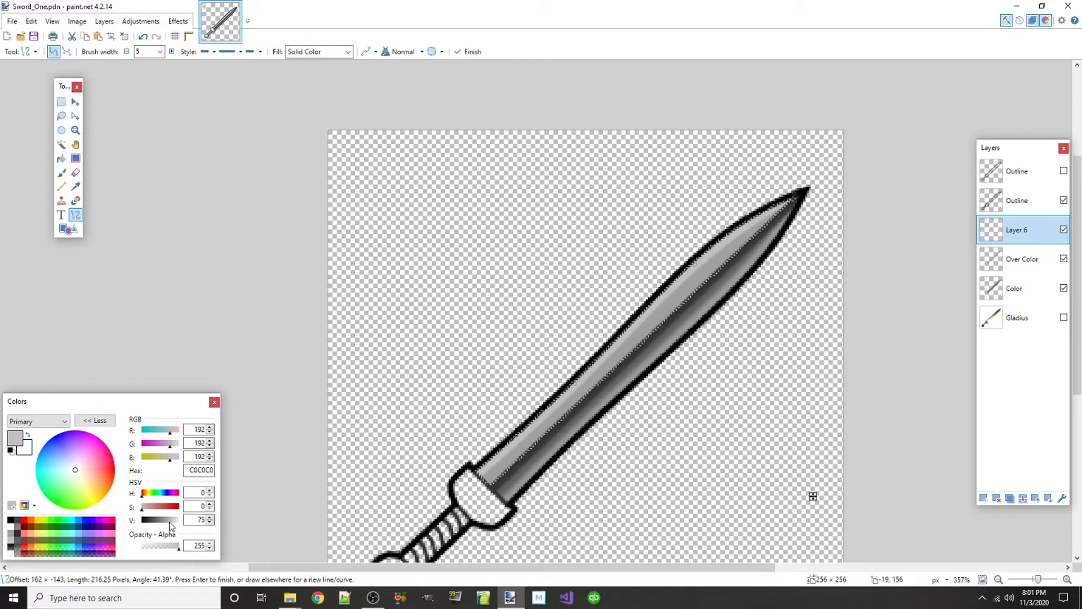
- Lighten the edge curve to D3D3D3 by setting the color's value to 83, and finish the curve
click(202, 519)
click(209, 517)
click(210, 517)
click(209, 517)
click(209, 517)
click(209, 517)
click(209, 517)
click(209, 517)
click(209, 517)
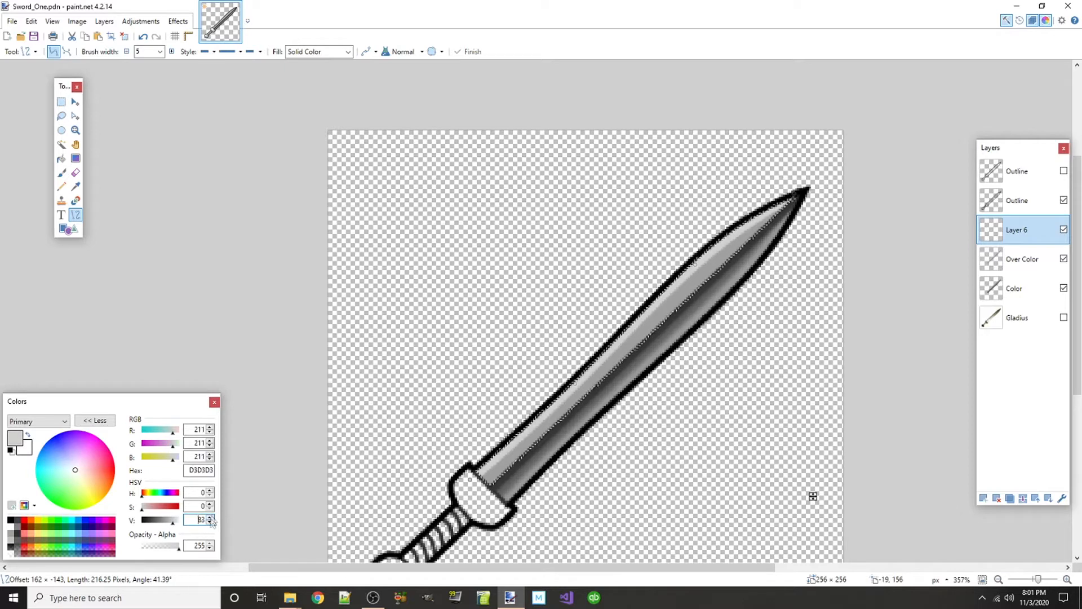
key(Return)
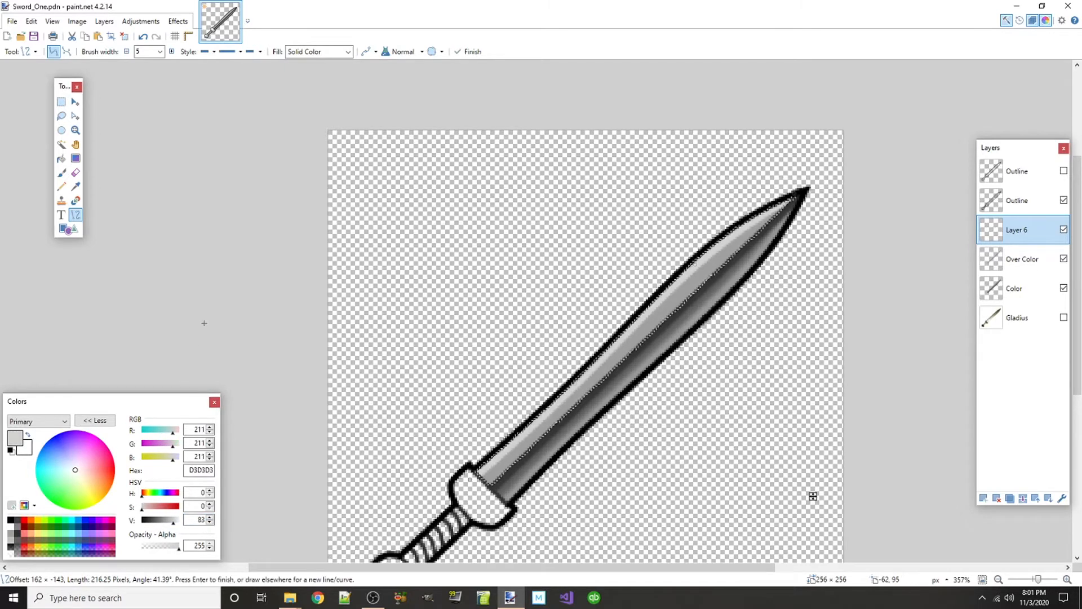
- Apply the Feather Object effect with a feather radius of 3 to the light gray edge curve on Layer 6
click(178, 20)
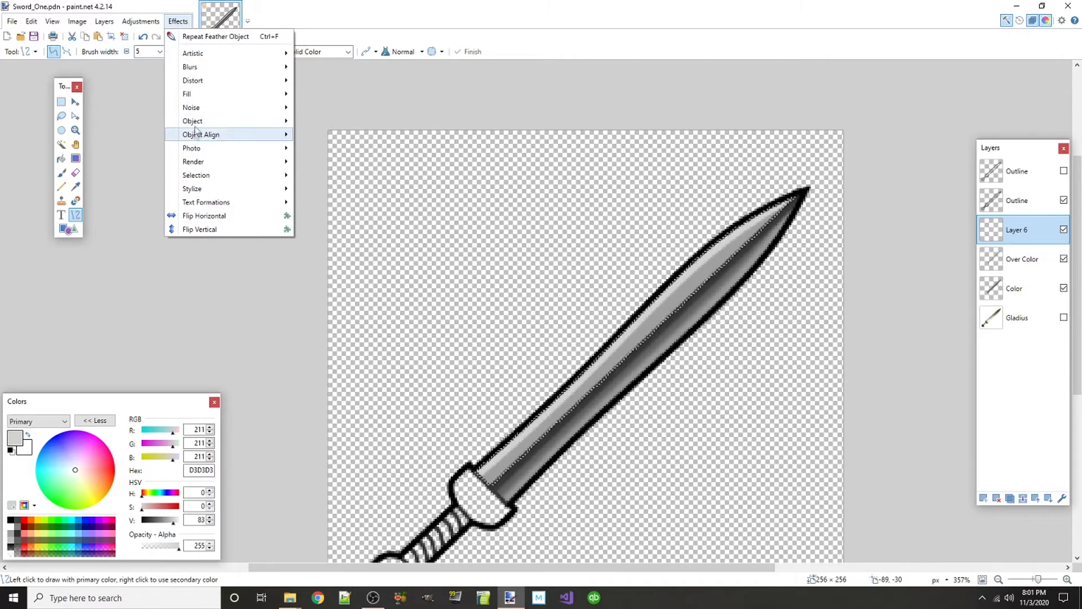
mouse_move(237, 121)
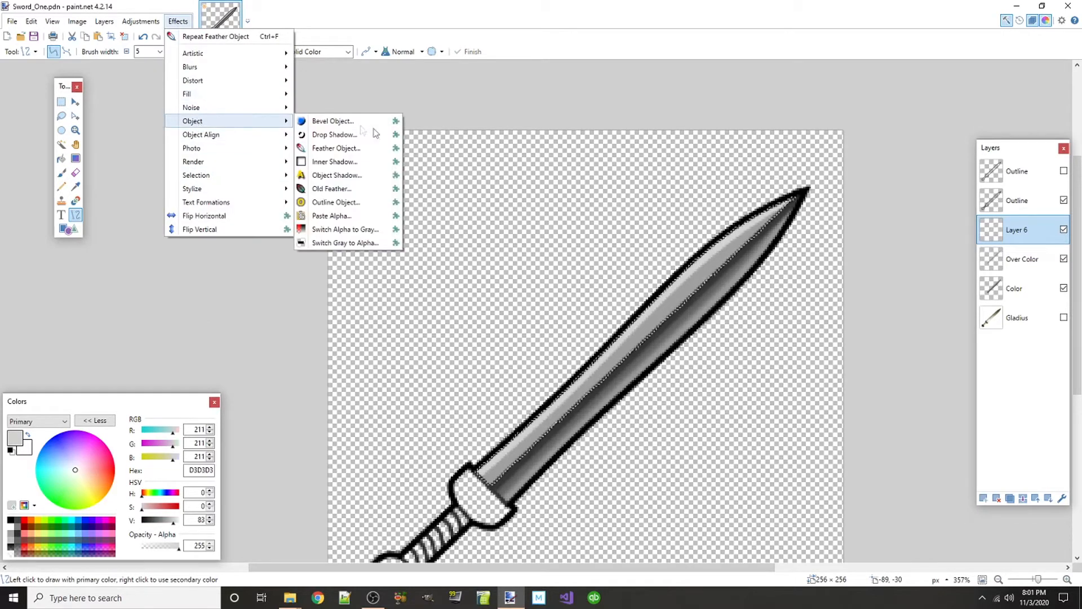
click(338, 148)
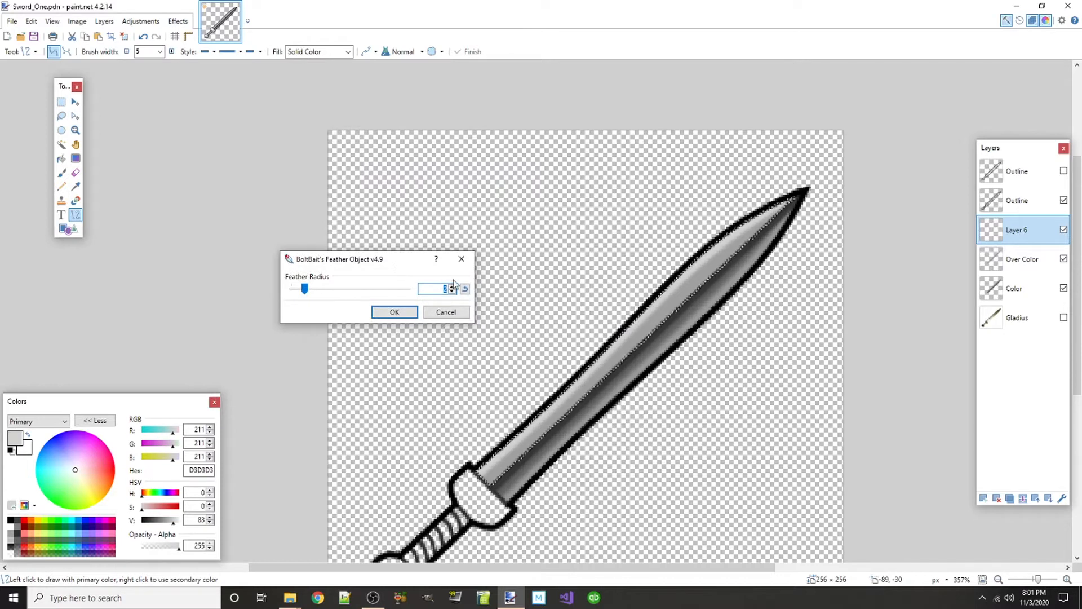
click(453, 287)
click(462, 312)
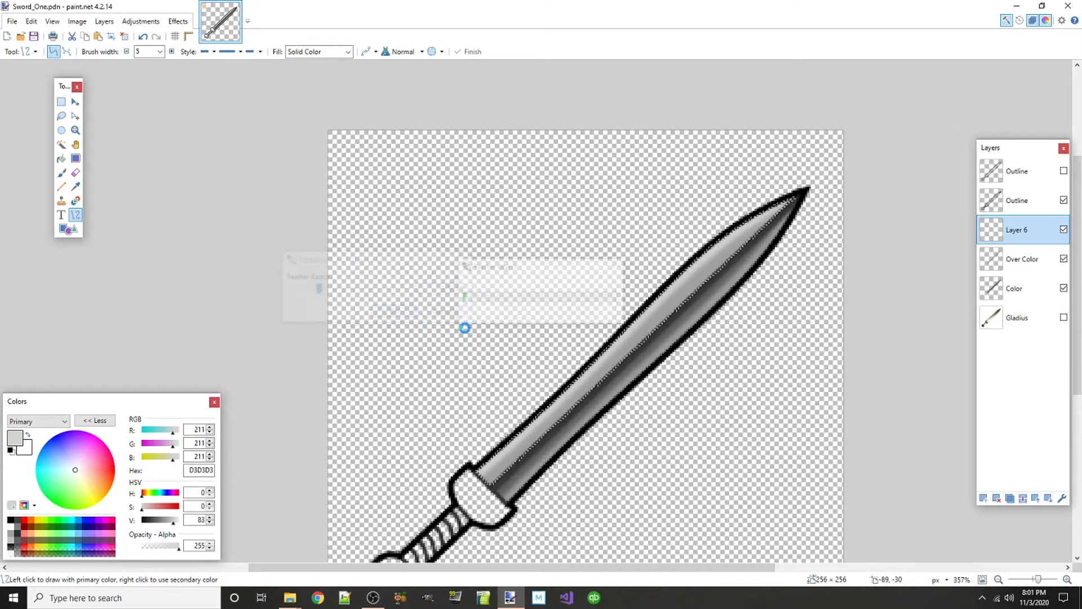
- Add a layer above Layer 6 and draw a gray A0A0A0 line about 216 pixels long along the blade's center line to the tip
click(984, 499)
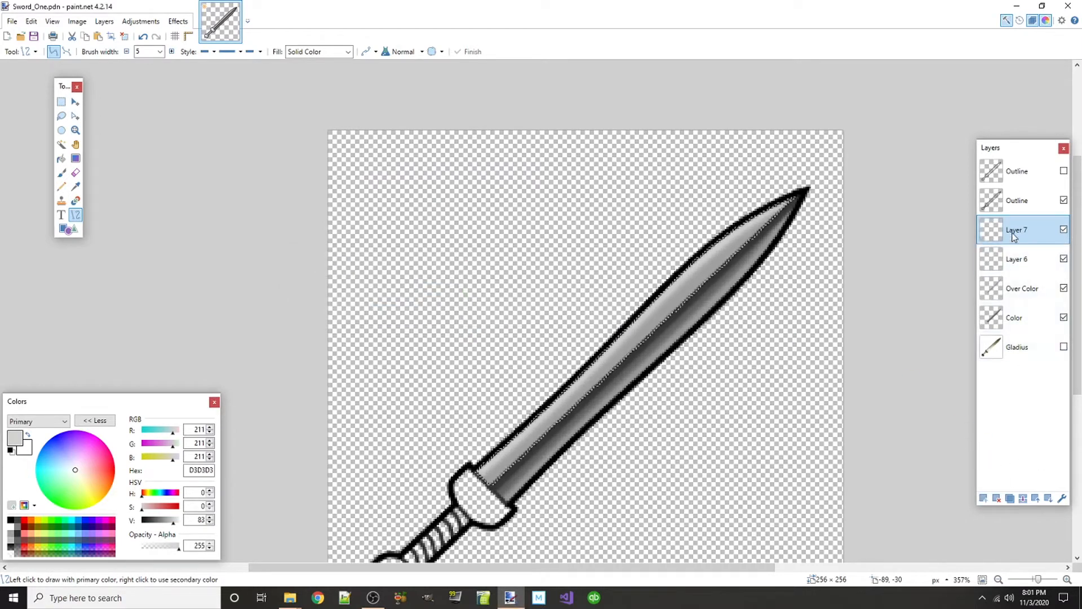
click(10, 539)
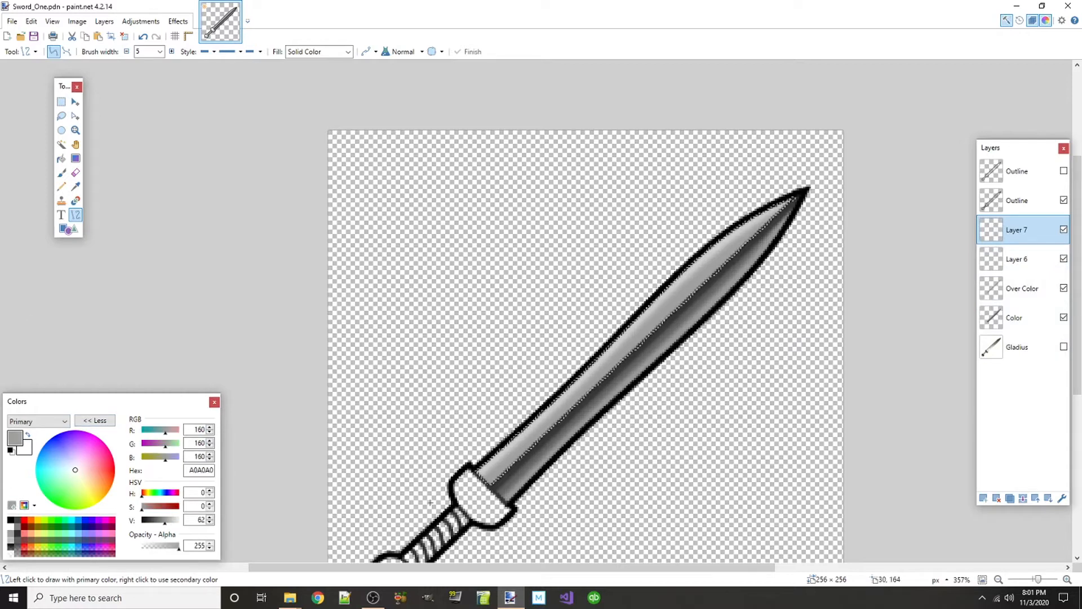
scroll(620, 502, up, 2)
scroll(557, 418, down, 1)
mouse_move(454, 469)
mouse_down()
mouse_move(814, 160)
mouse_move(795, 145)
mouse_move(737, 194)
mouse_move(801, 139)
mouse_up()
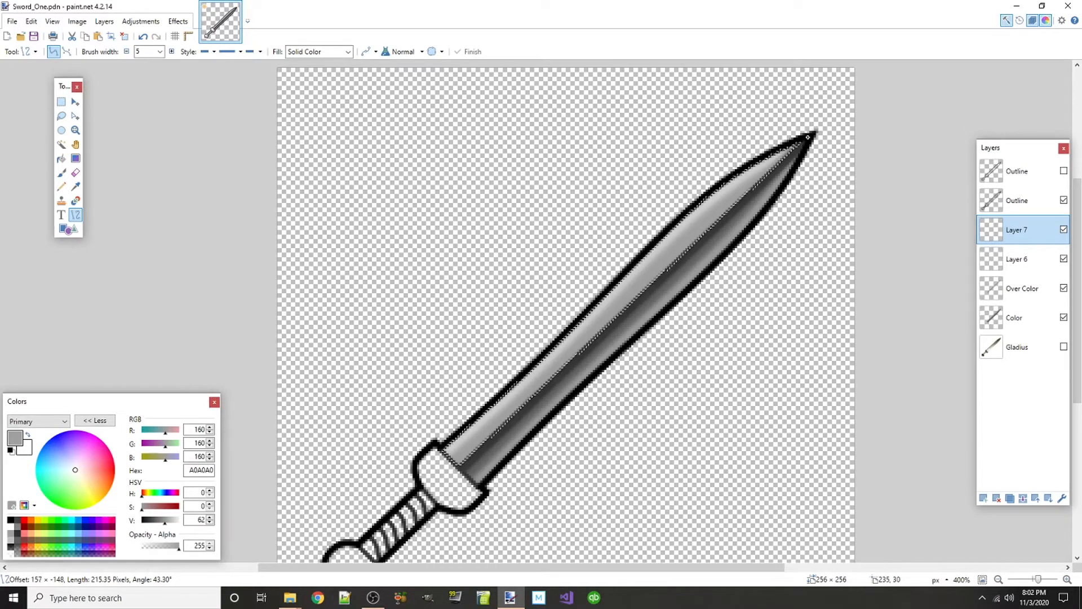
drag(810, 134, 810, 134)
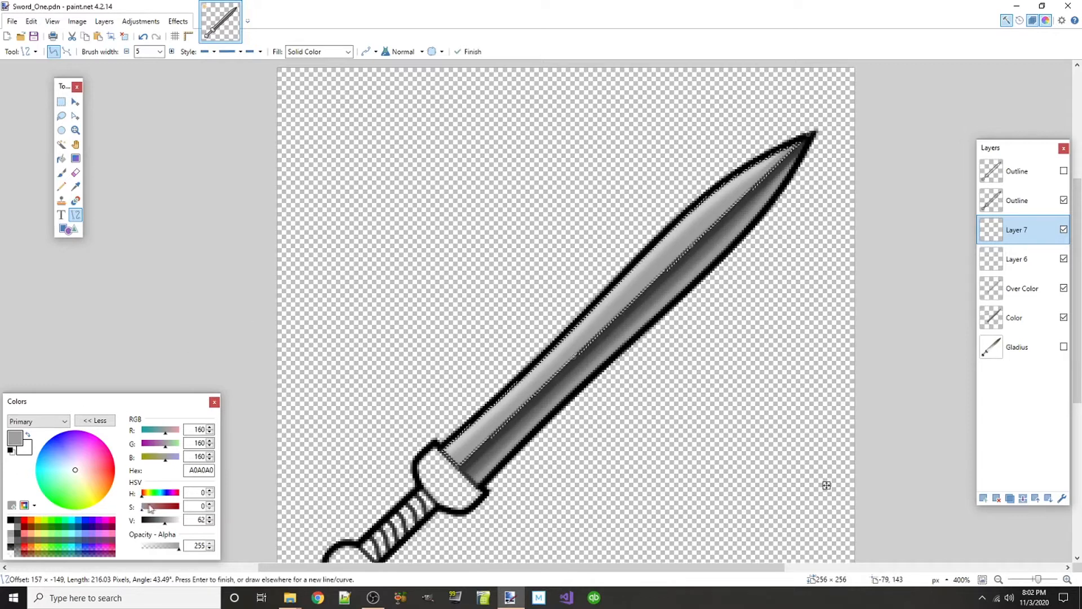
- Darken the center line on Layer 7 to gray 777777 with a color value of 47, and finish the line
click(163, 523)
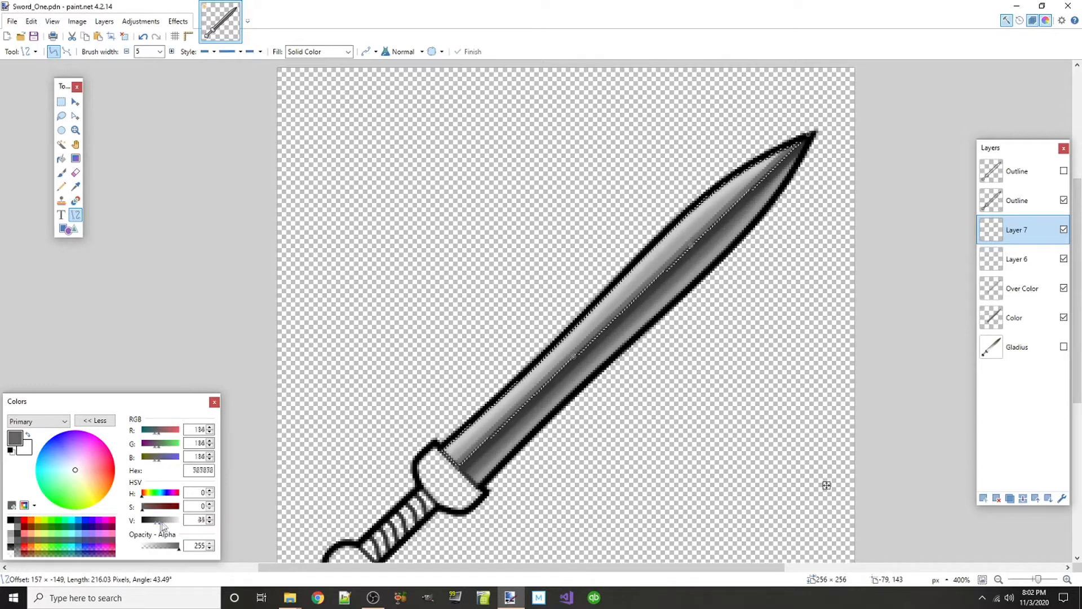
drag(163, 523, 161, 522)
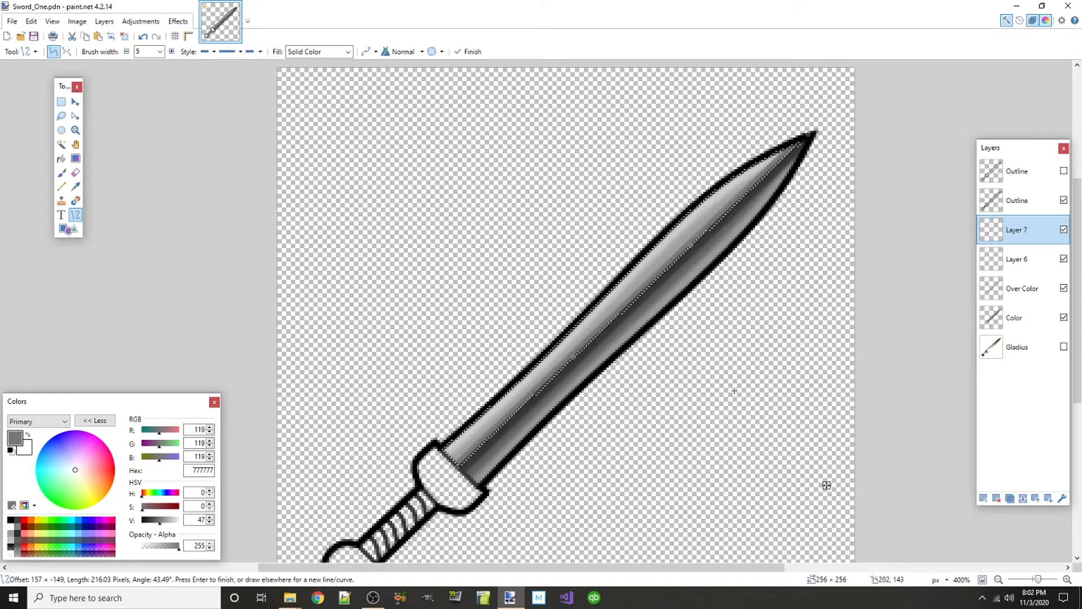
key(Return)
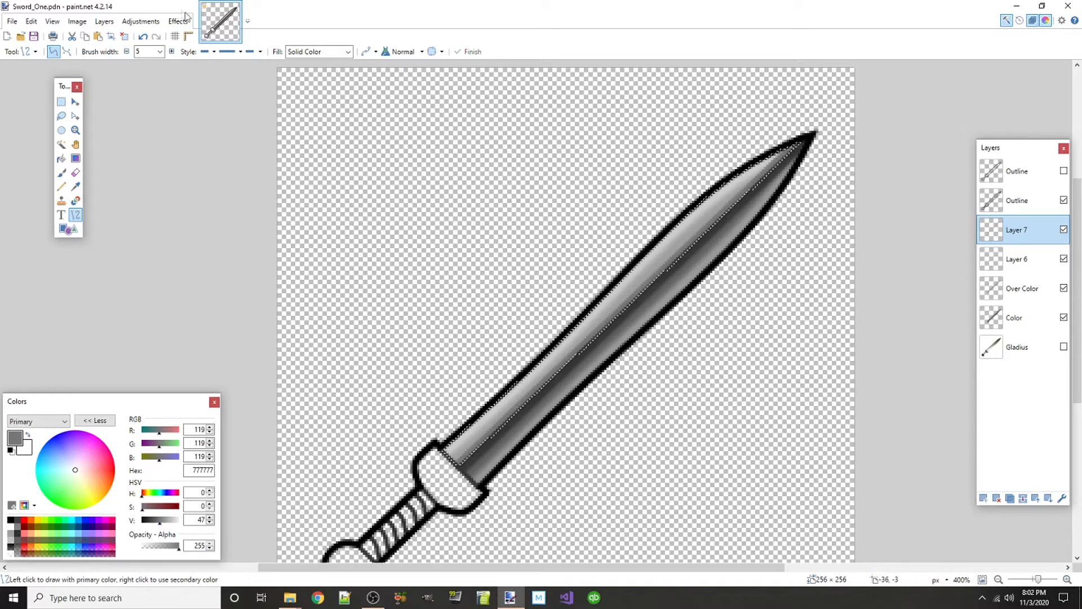
- Apply the Feather Object effect with a feather radius of 2 to the gray center line on Layer 7
click(178, 22)
mouse_move(258, 121)
click(319, 151)
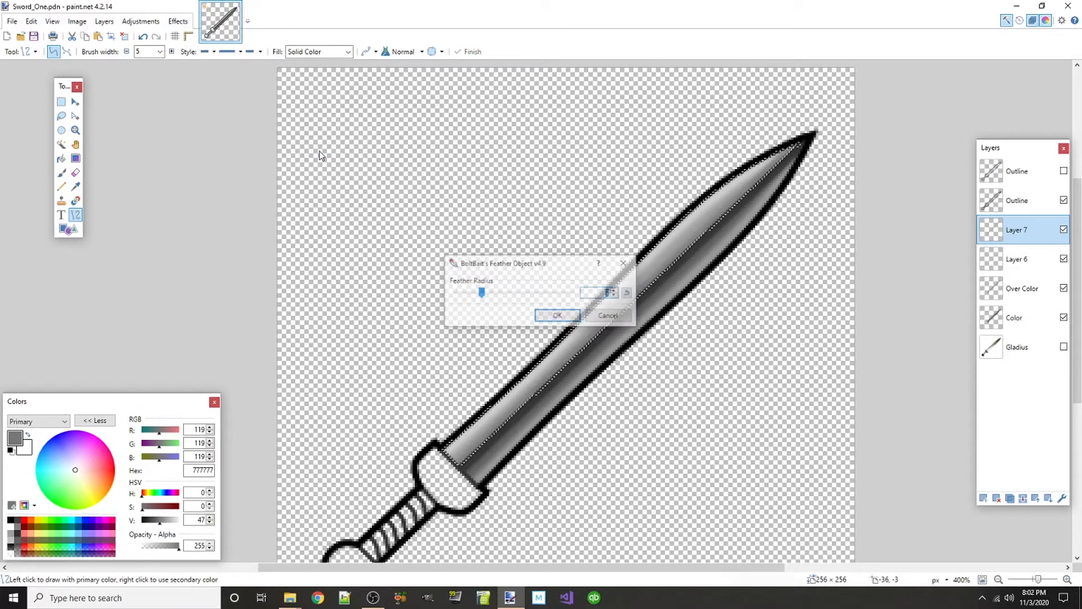
click(616, 296)
click(548, 318)
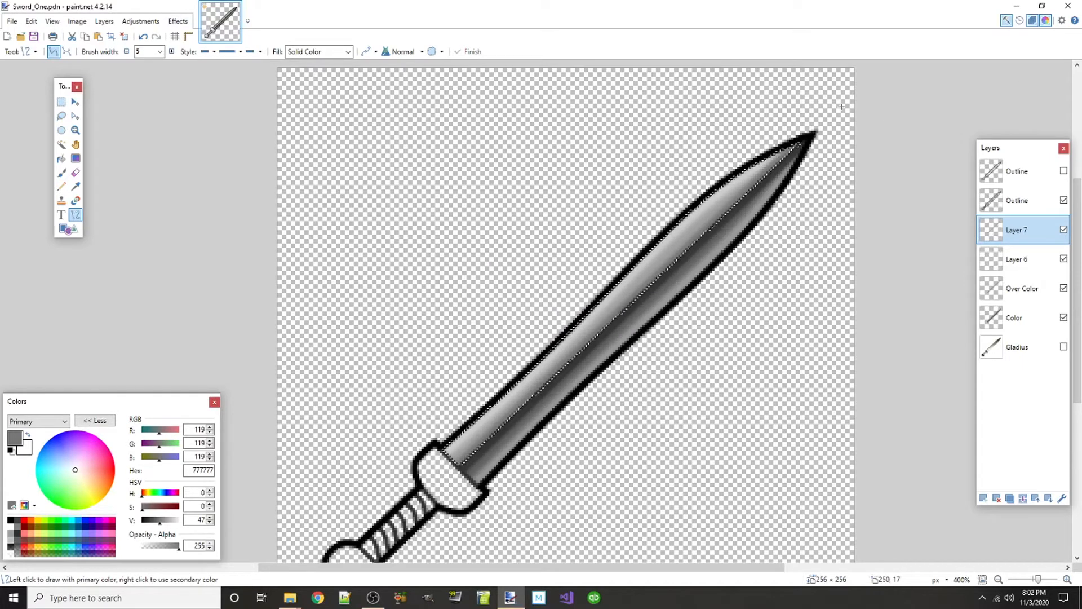
- Move Layer 7 beneath Layer 6 and clear the selection around the blade's upper half
scroll(773, 103, up, 6)
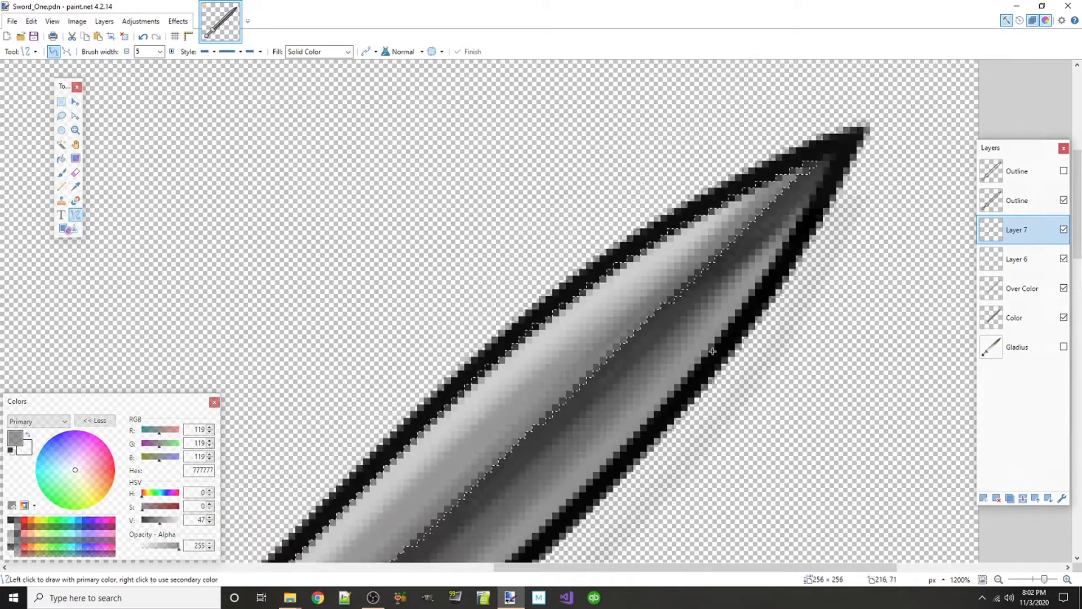
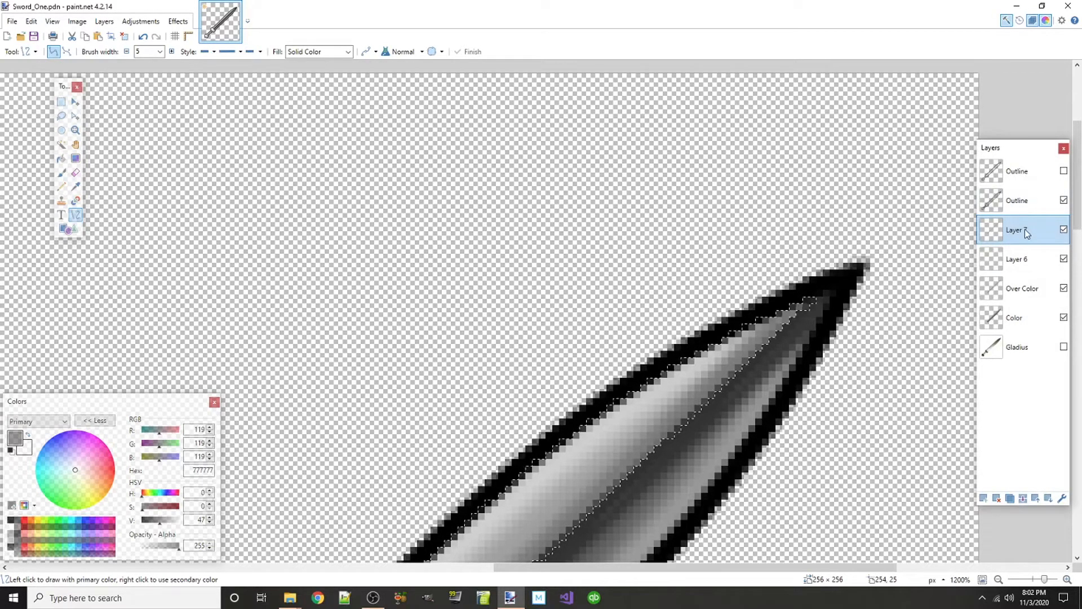
drag(1027, 234, 1015, 258)
scroll(683, 329, down, 5)
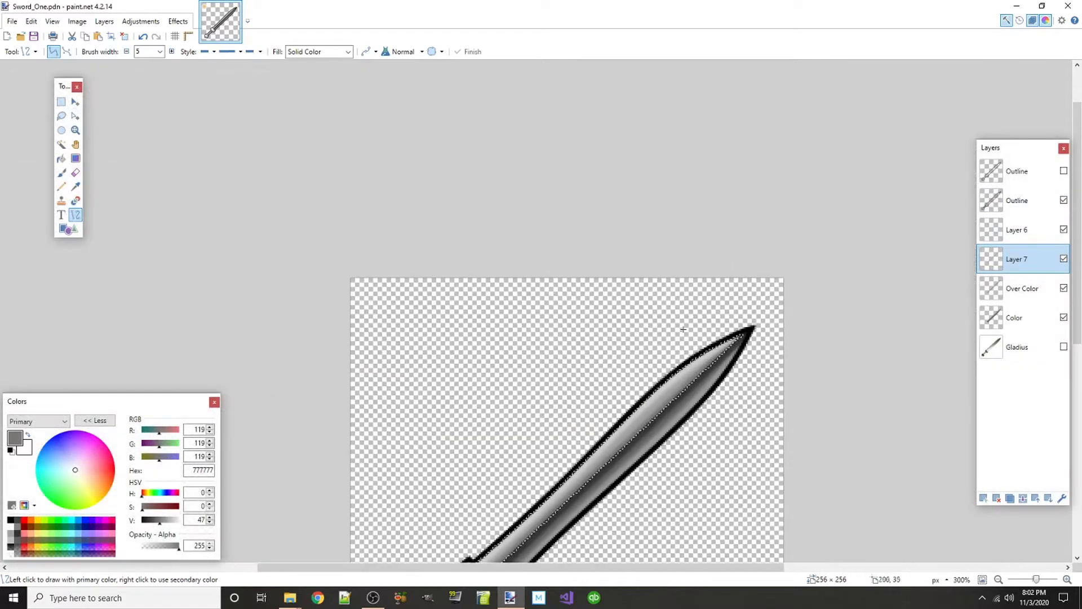
scroll(601, 389, down, 1)
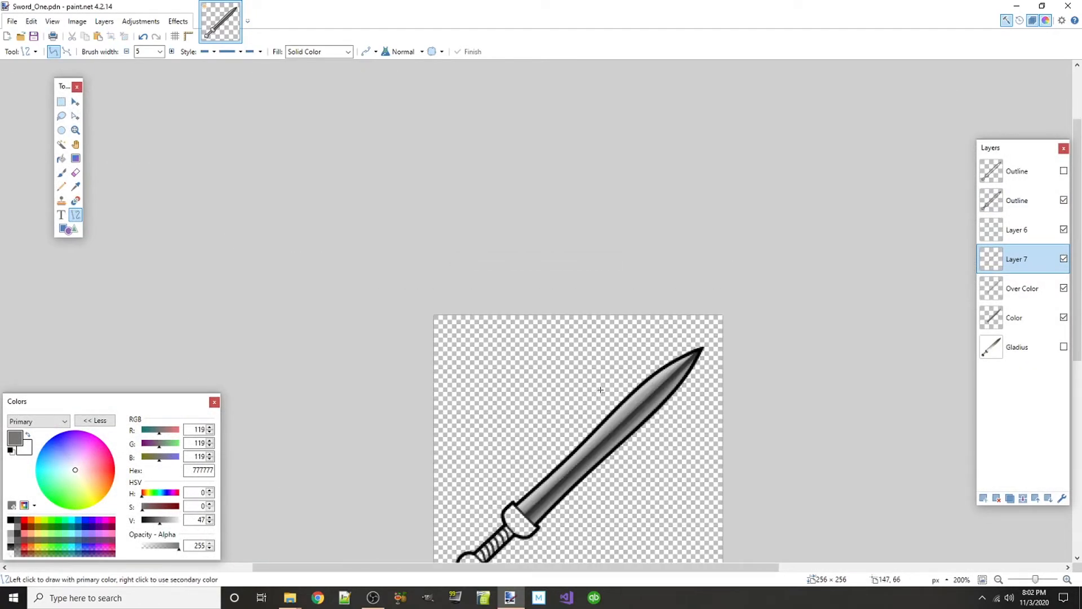
scroll(598, 389, up, 1)
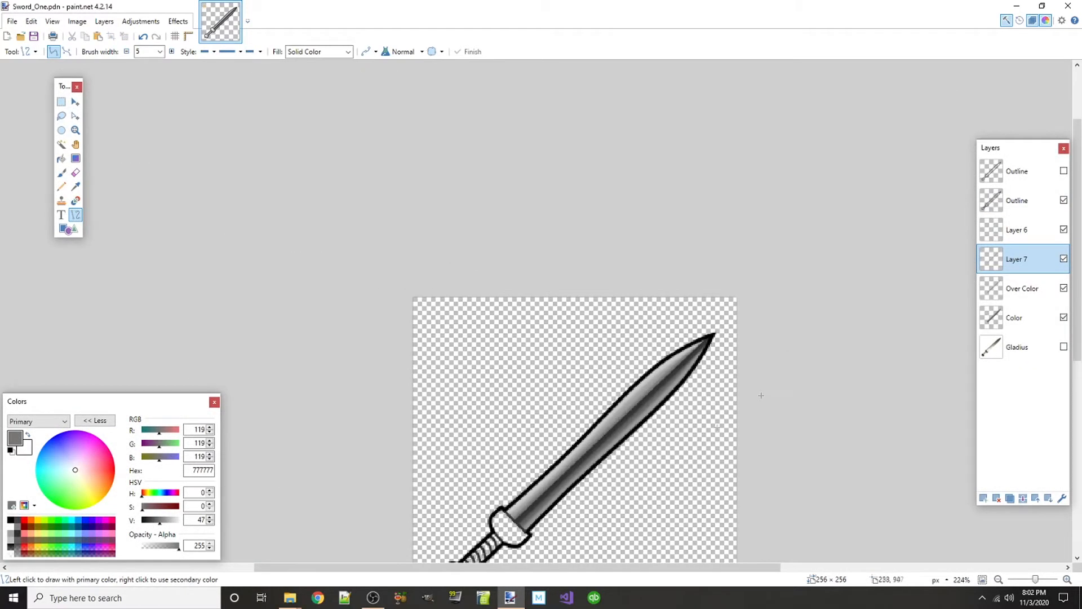
- Merge Layer 6 and Layer 7 down into the Over Color layer
click(1014, 231)
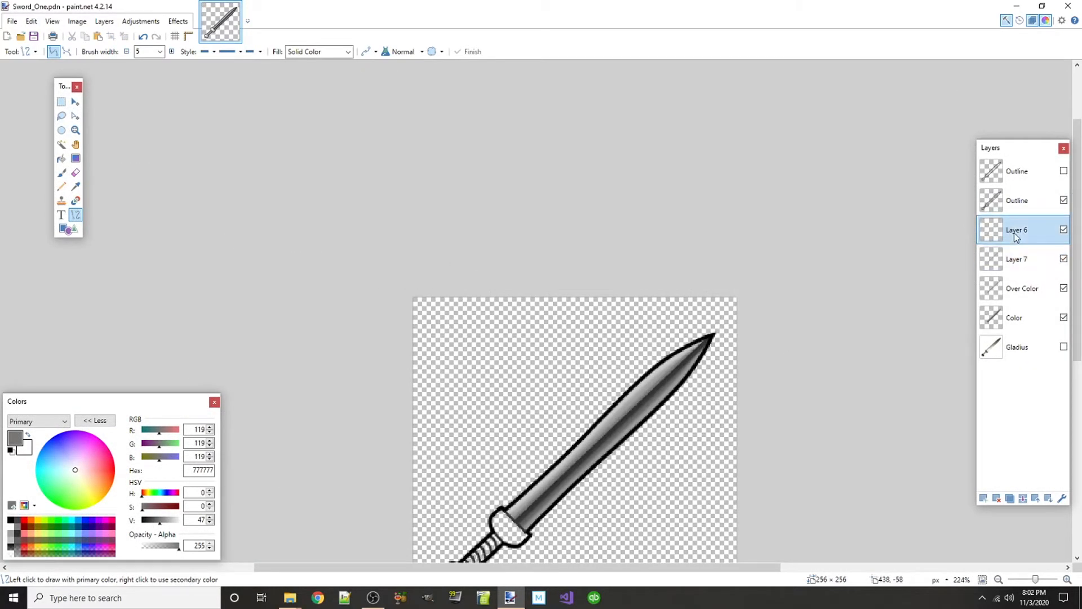
click(1025, 502)
click(1025, 501)
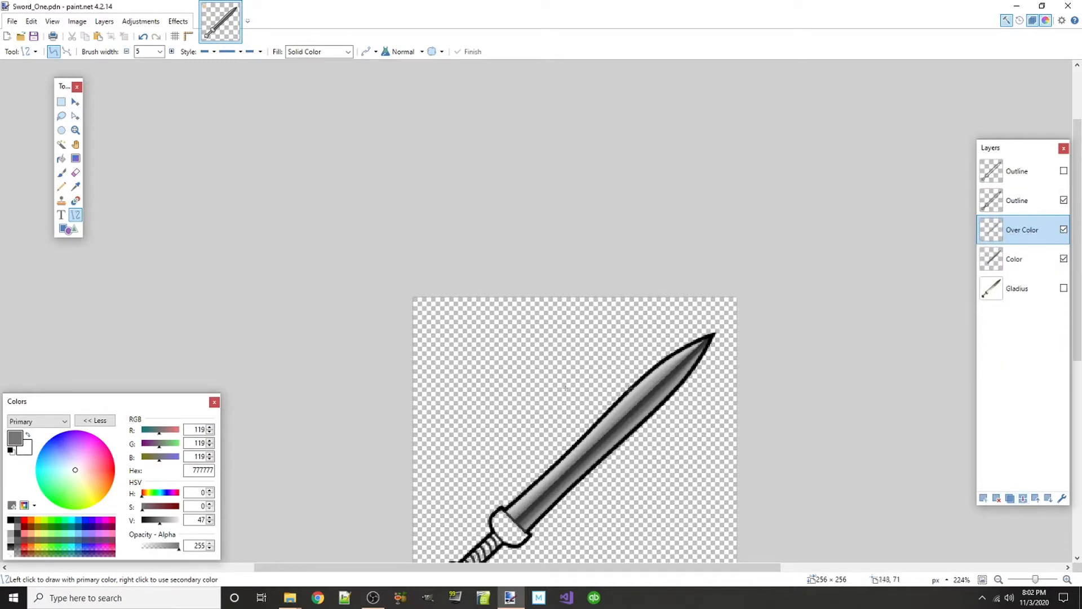
- Examine the blade's shading and the uncolored guard, grip and pommel, both close up and at full view
scroll(462, 309, down, 3)
scroll(643, 228, up, 3)
ctrl+scroll(648, 405, up, 3)
ctrl+scroll(630, 439, down, 4)
scroll(630, 439, down, 2)
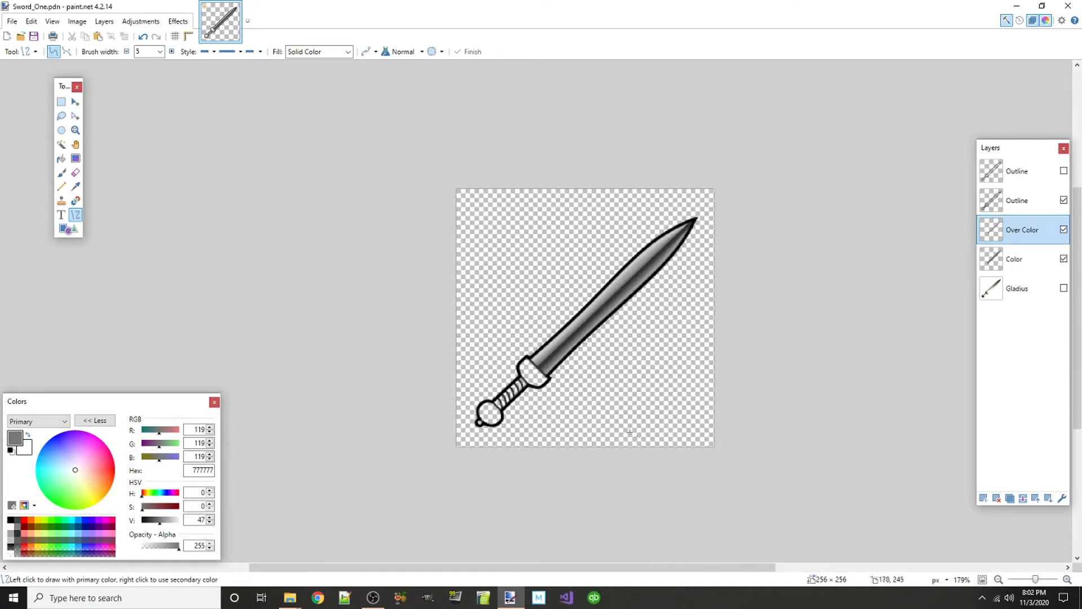
ctrl+scroll(635, 401, down, 4)
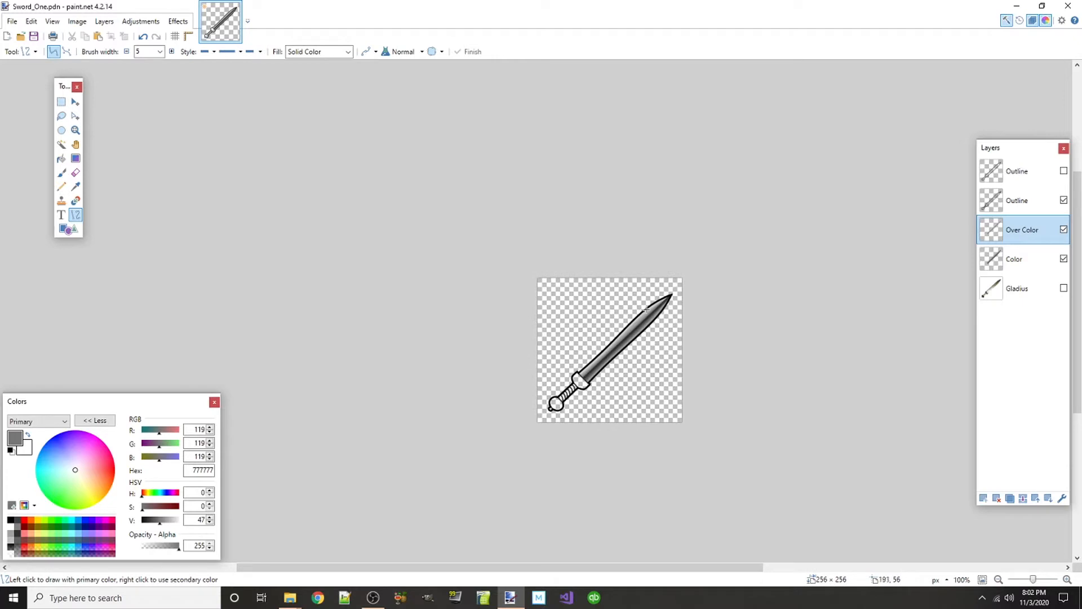
ctrl+scroll(631, 280, up, 6)
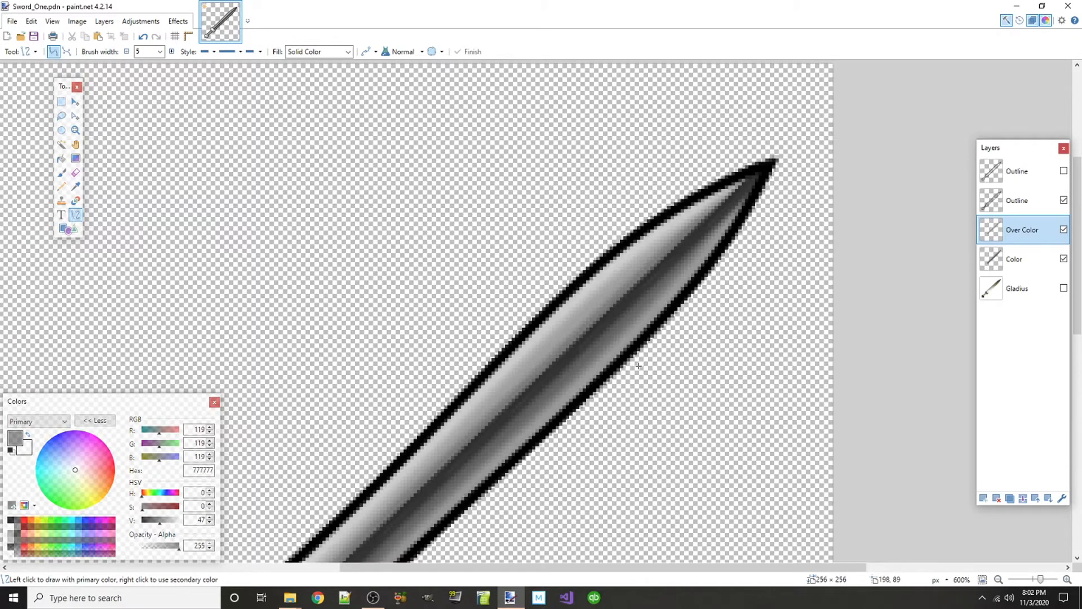
ctrl+scroll(640, 377, down, 4)
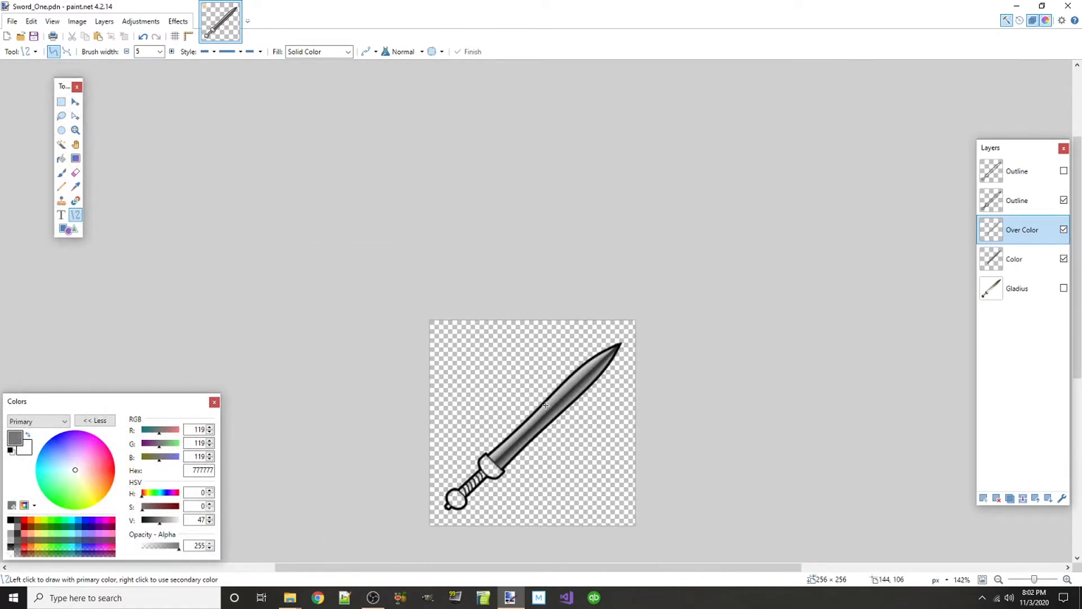
ctrl+scroll(484, 452, up, 4)
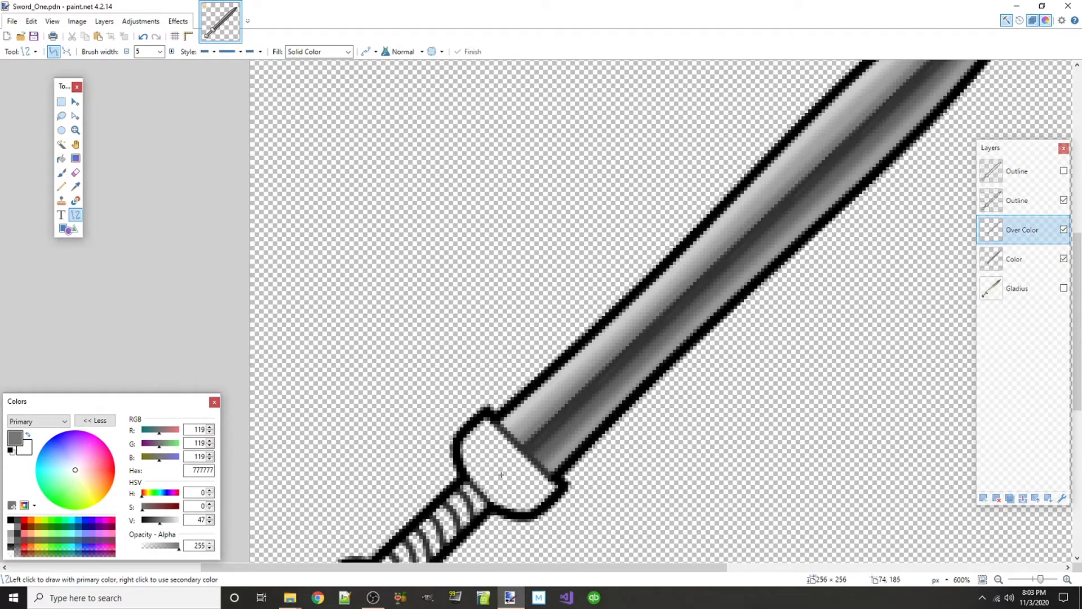
ctrl+scroll(546, 450, up, 4)
ctrl+scroll(489, 430, down, 2)
scroll(423, 417, down, 3)
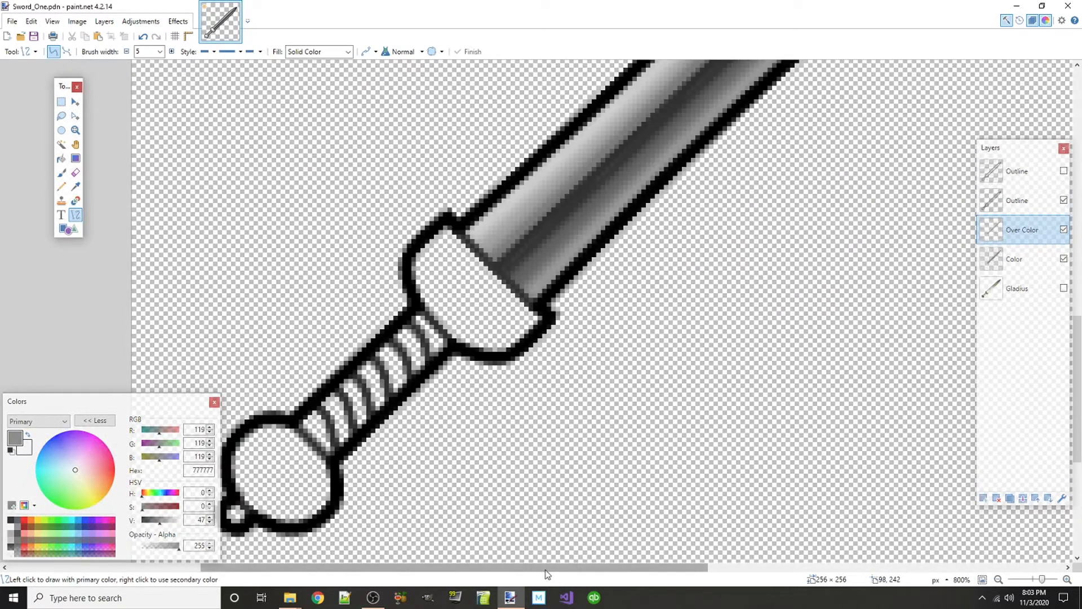
scroll(545, 570, left, 3)
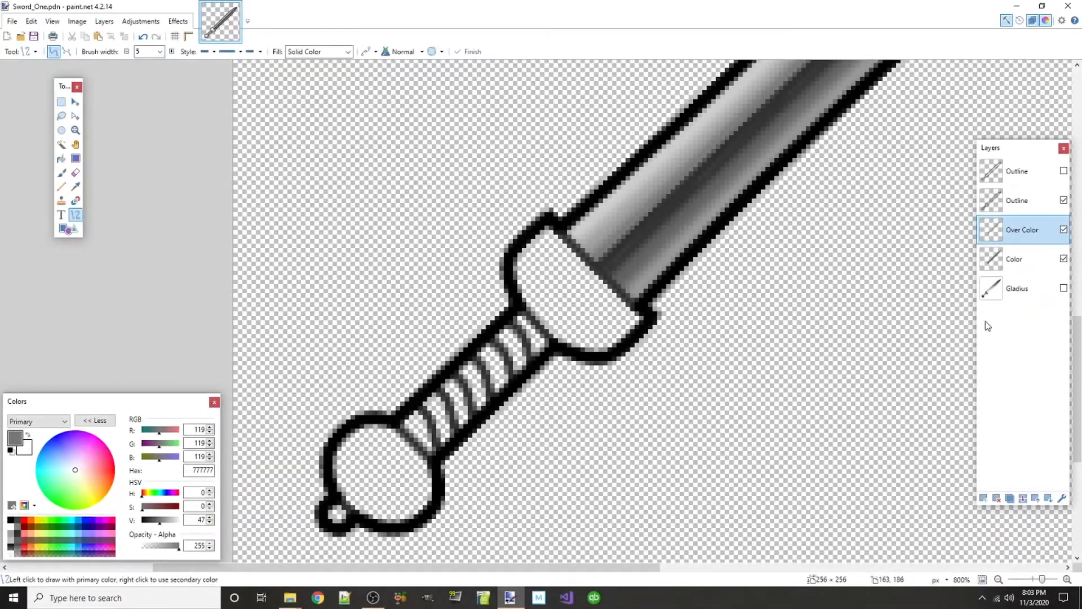
ctrl+scroll(881, 301, down, 3)
ctrl+scroll(761, 270, up, 5)
ctrl+scroll(686, 344, down, 3)
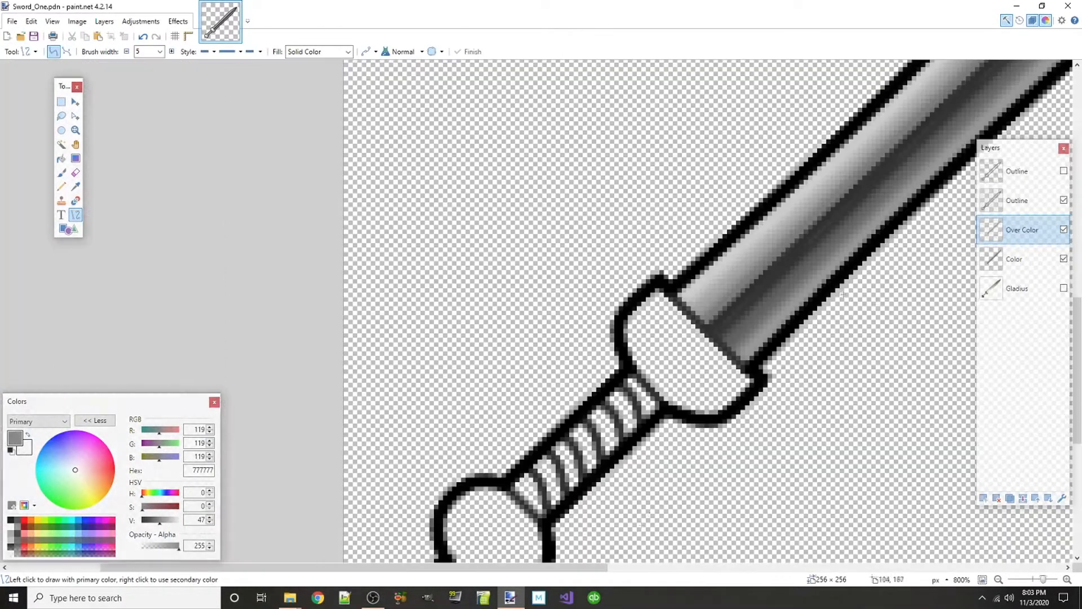
drag(564, 567, 653, 564)
ctrl+scroll(691, 218, down, 3)
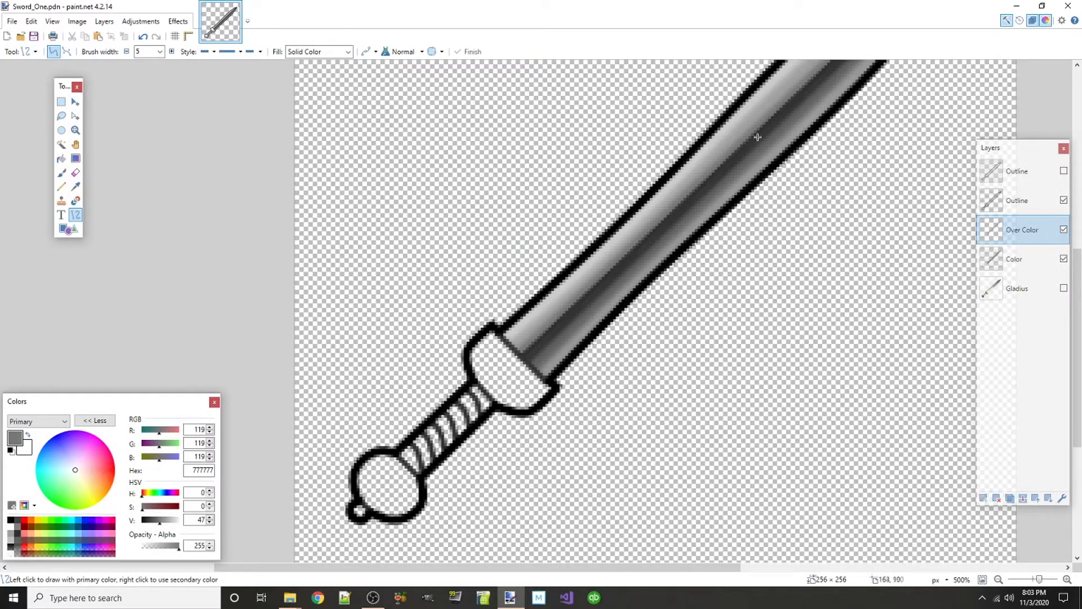
ctrl+scroll(792, 209, down, 1)
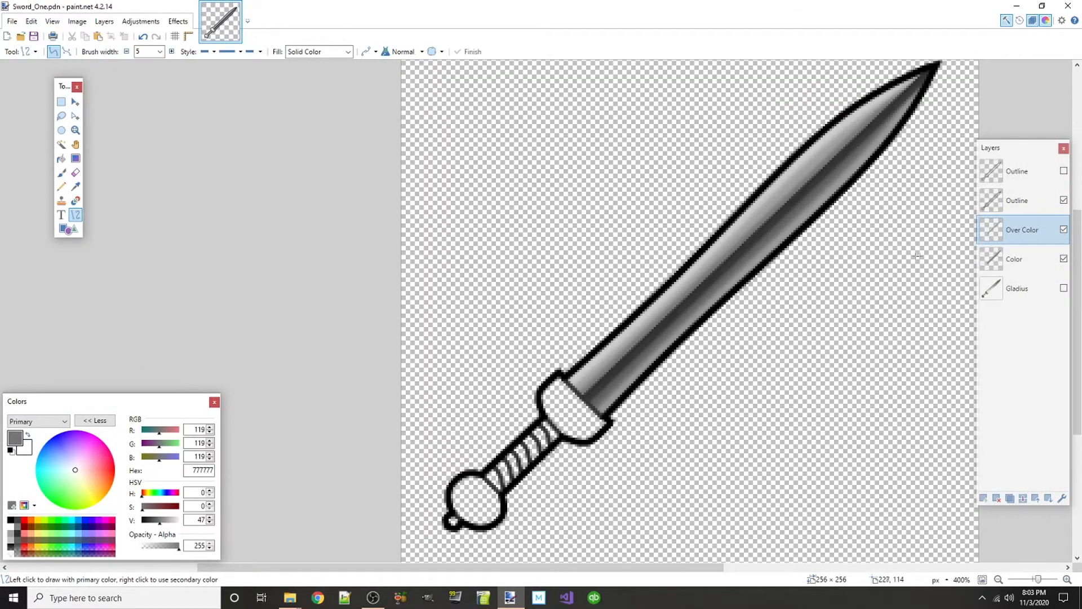
- Add a new layer beneath Over Color and set up the line tool with dark gray 303030 and a brush width of 2
click(983, 498)
drag(1028, 231, 1027, 261)
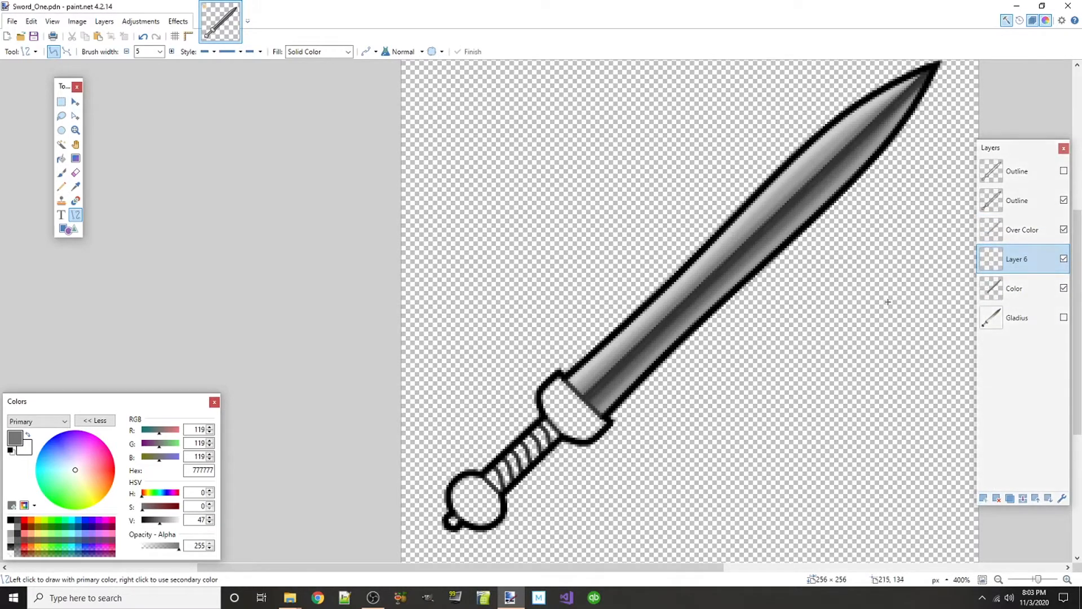
click(18, 539)
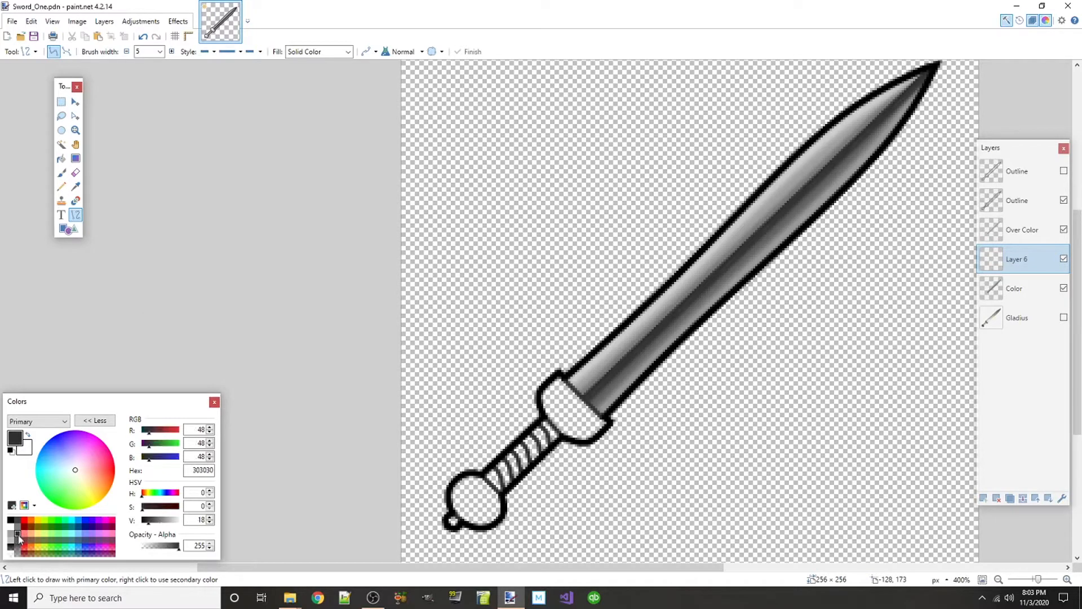
click(126, 51)
click(127, 52)
click(127, 52)
drag(586, 400, 904, 99)
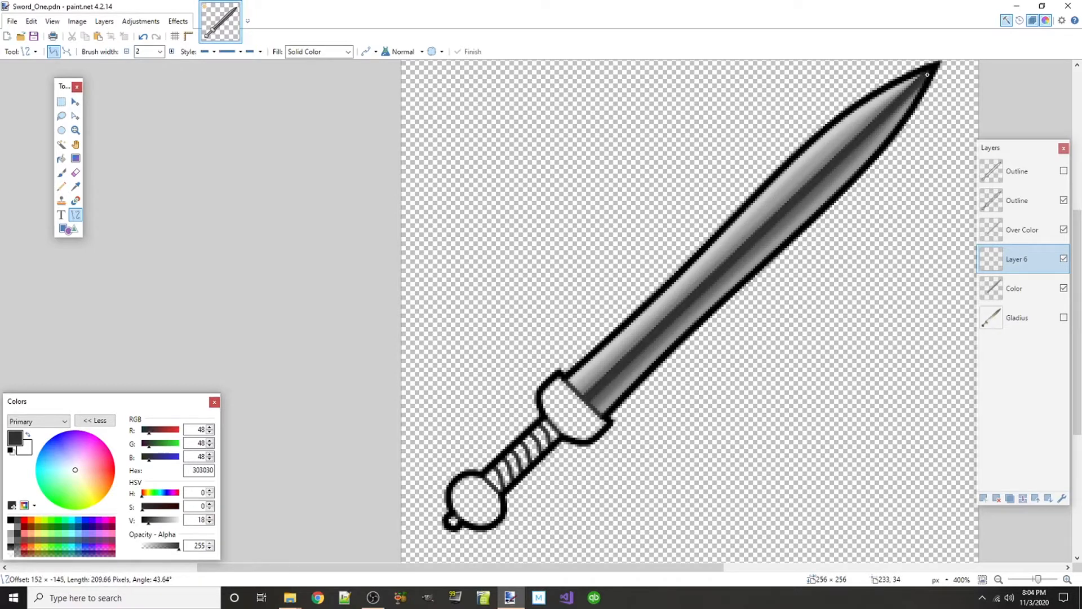
mouse_move(927, 75)
mouse_down()
mouse_move(845, 236)
mouse_move(930, 72)
mouse_up()
drag(929, 71, 929, 72)
key(Return)
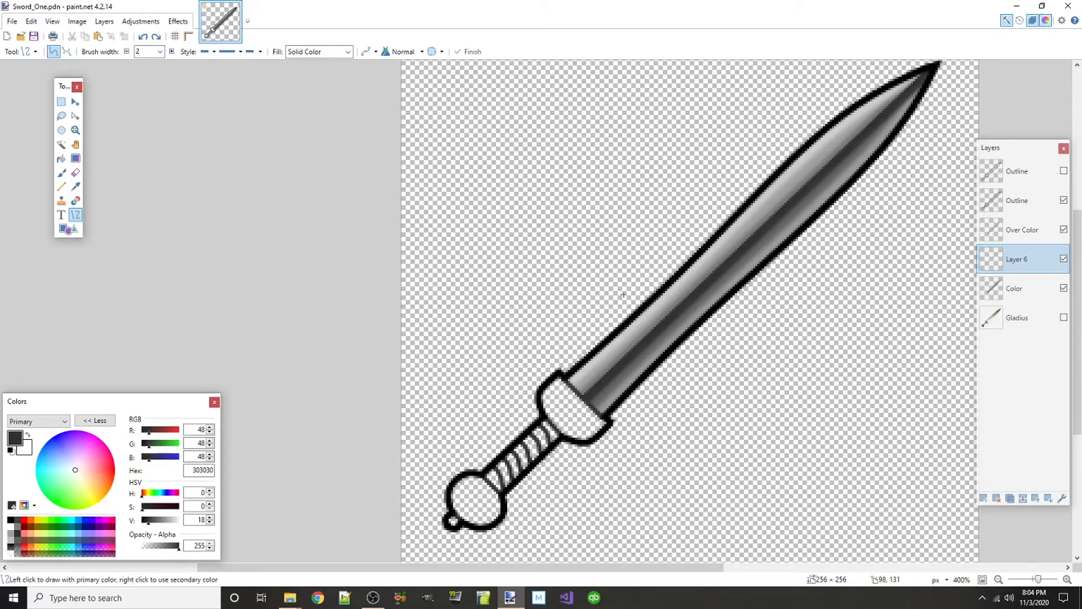
scroll(600, 386, up, 9)
mouse_move(518, 400)
mouse_down()
mouse_move(624, 314)
mouse_move(828, 355)
mouse_move(902, 291)
mouse_move(959, 204)
mouse_move(575, 529)
mouse_move(727, 451)
mouse_move(728, 350)
mouse_up()
scroll(560, 360, down, 1)
scroll(559, 360, down, 3)
scroll(624, 314, down, 5)
scroll(790, 340, down, 4)
scroll(828, 355, up, 3)
key(ctrl+z)
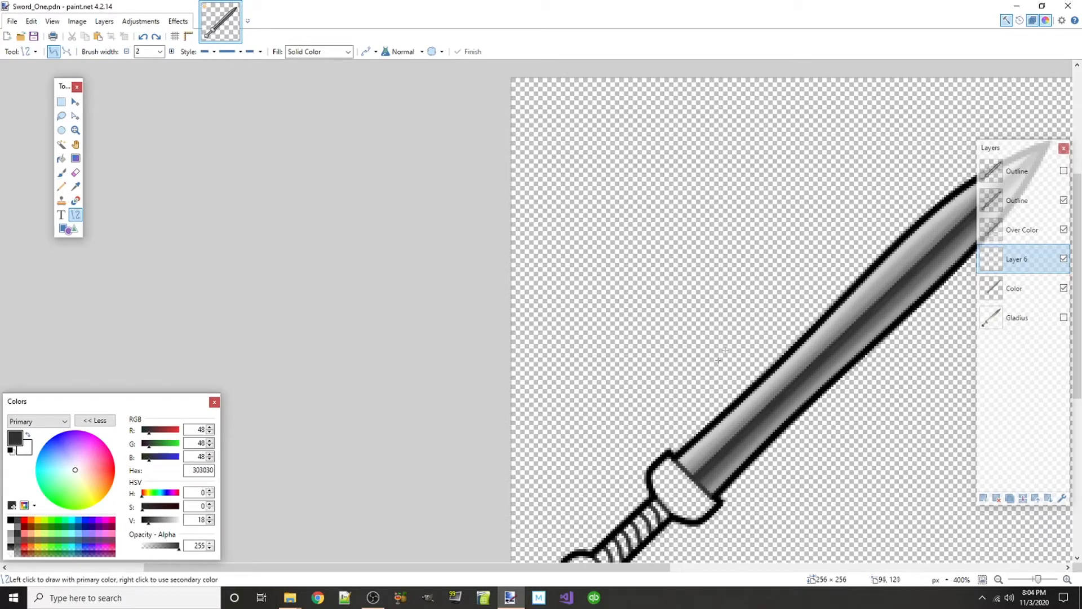
- Draw a dark gray 303030 line about 214 pixels long on Layer 6 along the blade's center from the guard to the tip
drag(552, 569, 667, 568)
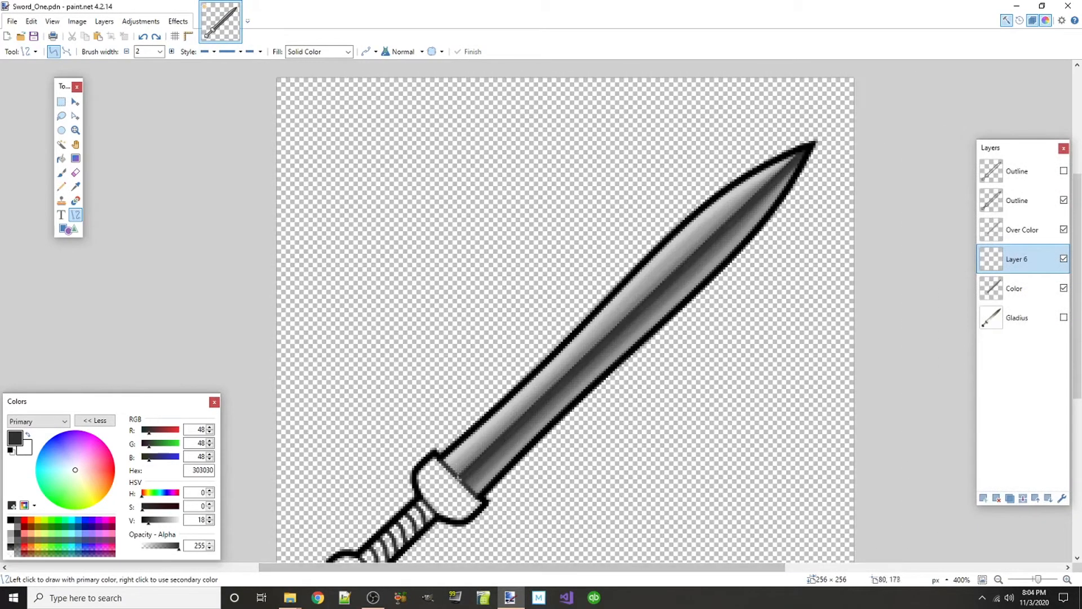
drag(460, 480, 795, 165)
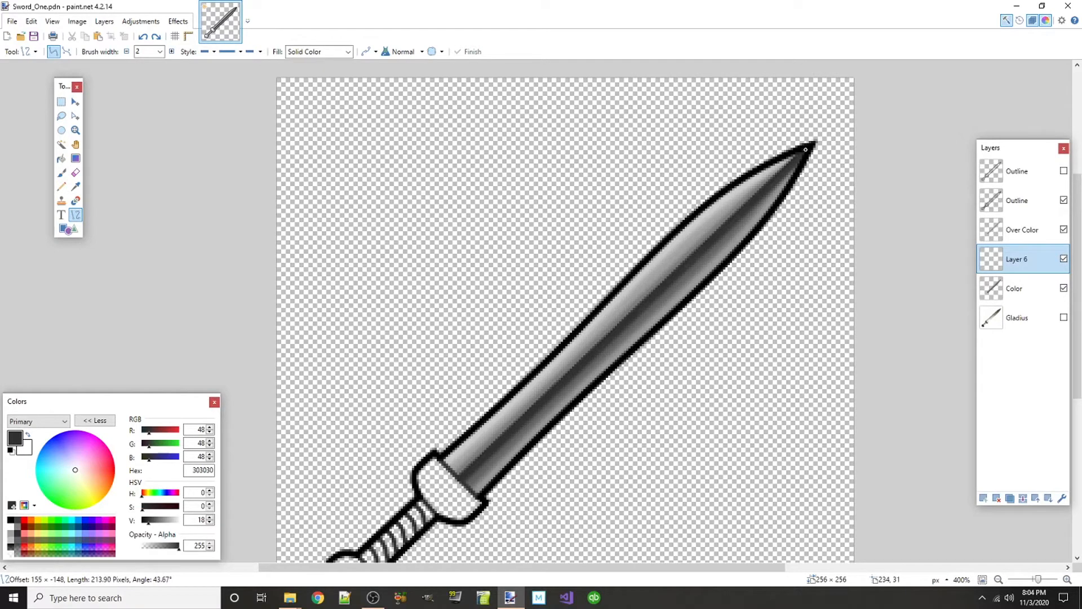
drag(805, 149, 806, 149)
key(Return)
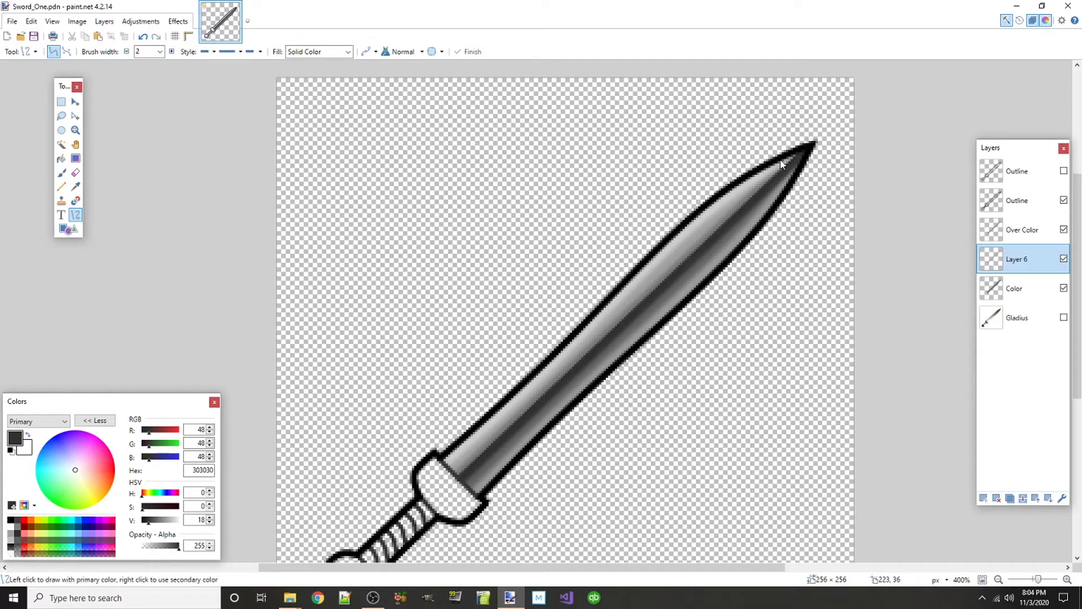
- Merge the Over Color layer down into Layer 6 and rename the merged layer Over Color
scroll(763, 200, up, 5)
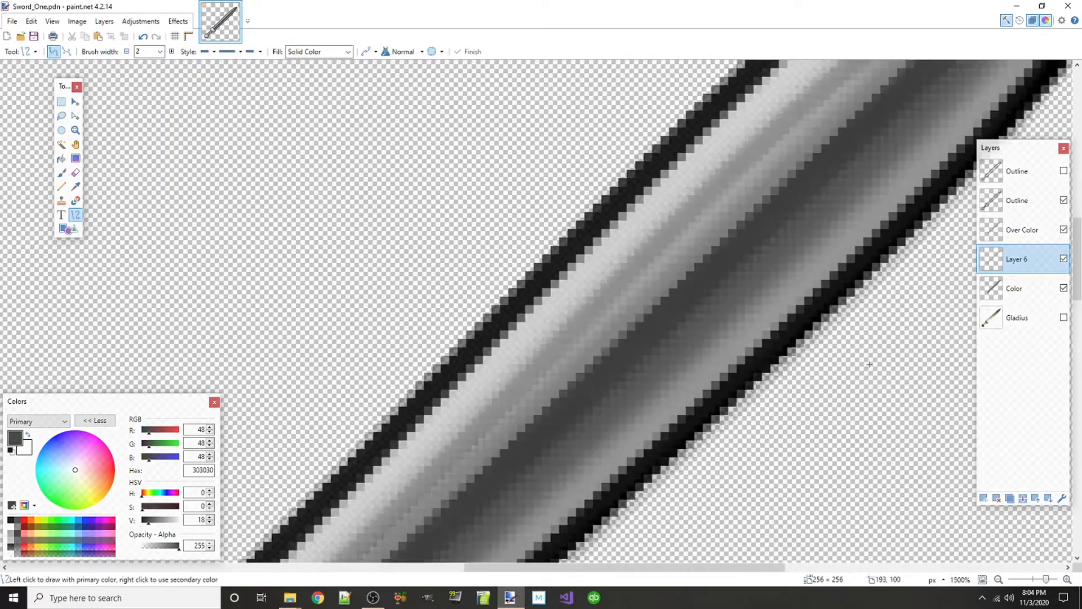
scroll(723, 423, up, 2)
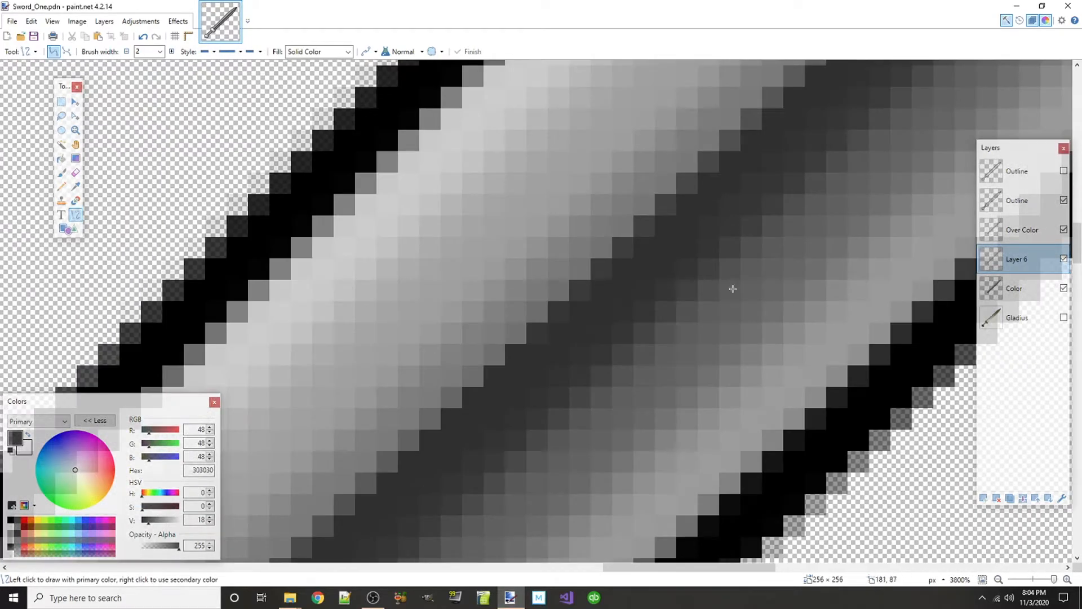
scroll(735, 305, down, 3)
scroll(736, 307, up, 4)
scroll(736, 307, up, 2)
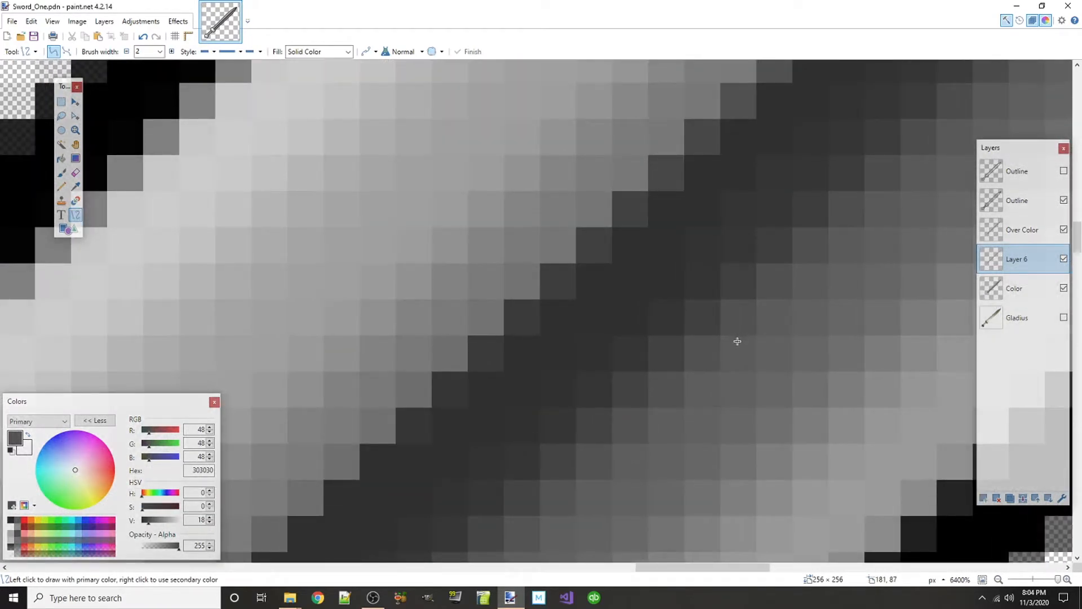
scroll(737, 341, down, 8)
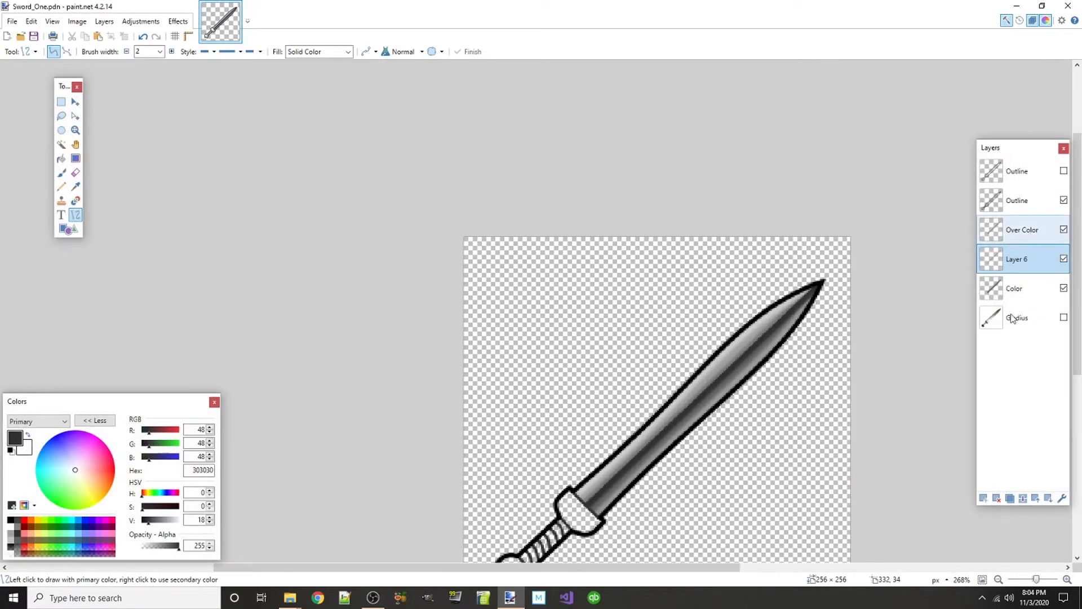
click(1031, 237)
click(1024, 498)
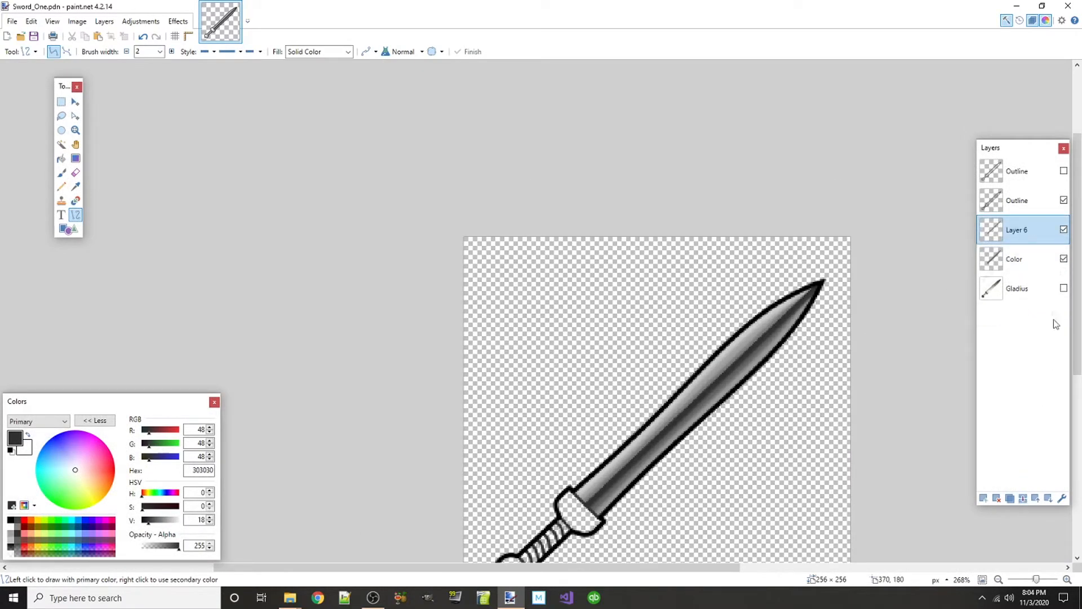
double_click(1023, 231)
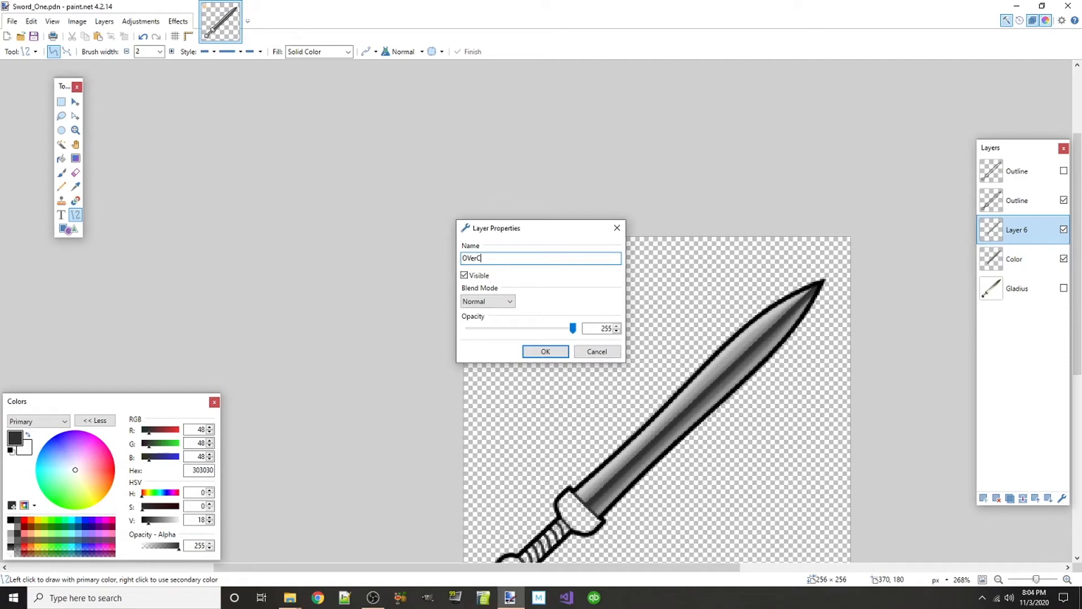
text(Over Color)
key(Return)
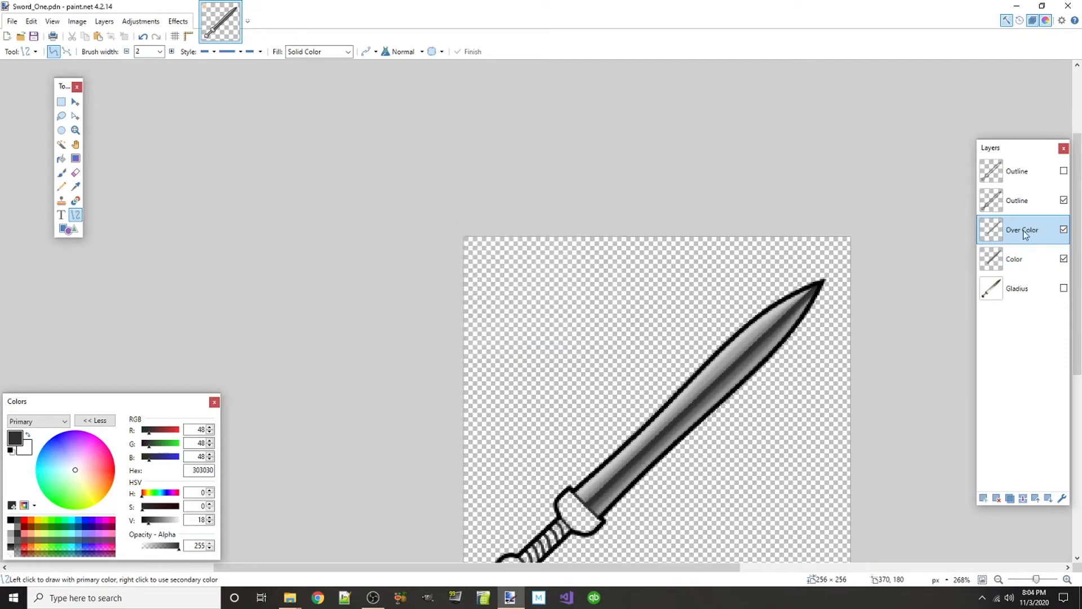
- Select the visible Outline layer for work on the hilt, switching its visibility off and back on
scroll(756, 423, down, 2)
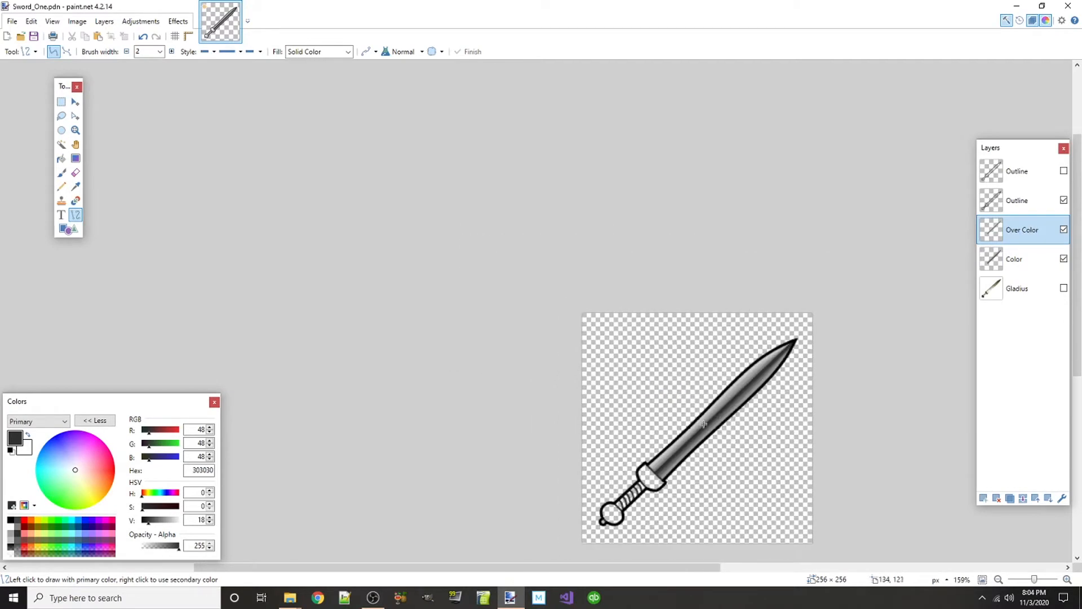
scroll(704, 424, up, 6)
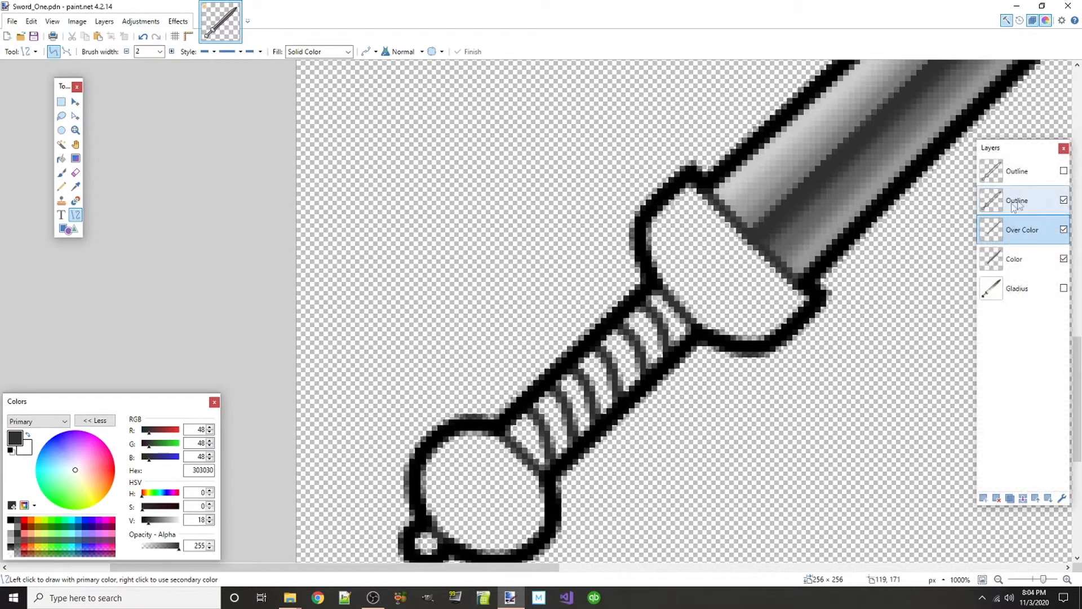
click(1054, 200)
click(1064, 201)
click(1064, 202)
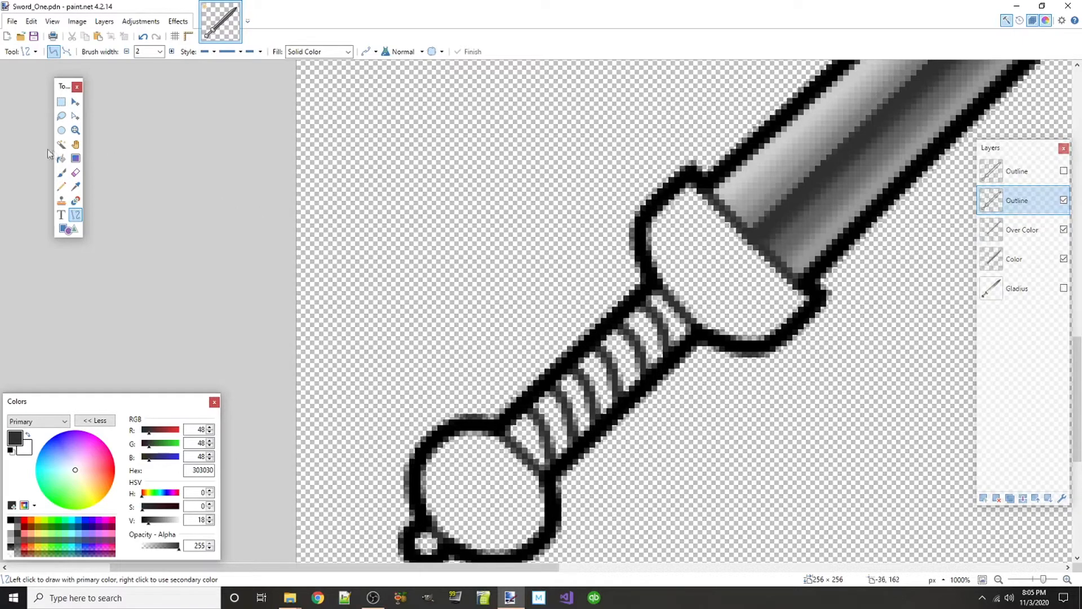
- Erase the inner line between the guard and the grip, including the adjacent wrap lines, using a brush width of 4
click(76, 172)
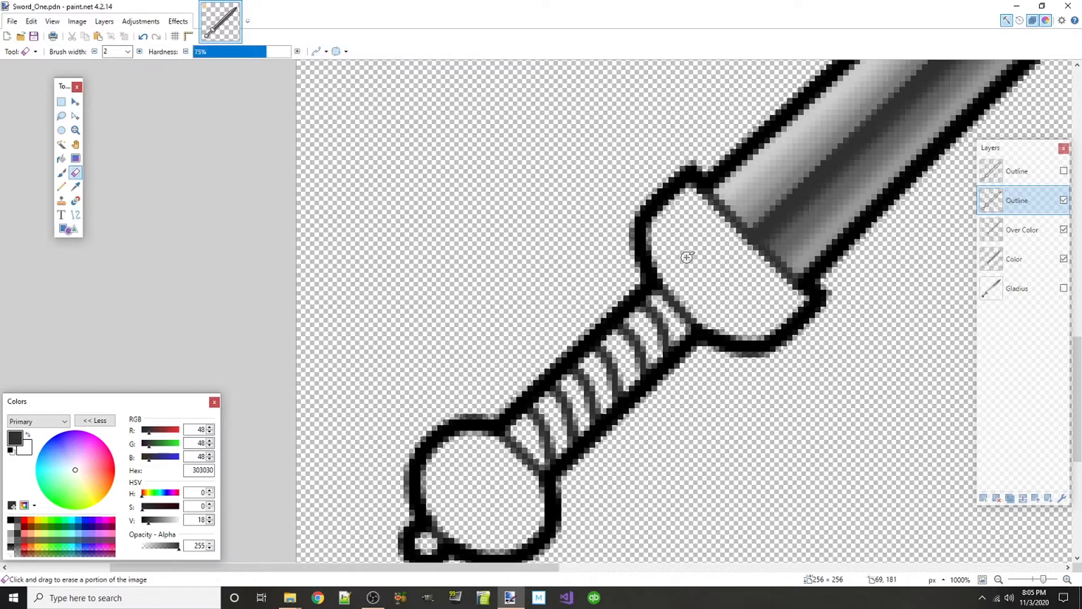
scroll(667, 342, up, 3)
click(139, 51)
click(140, 51)
mouse_move(705, 299)
mouse_down()
mouse_move(671, 254)
mouse_move(689, 265)
mouse_move(628, 327)
mouse_move(690, 305)
mouse_move(669, 312)
mouse_move(682, 302)
mouse_up()
scroll(599, 364, down, 3)
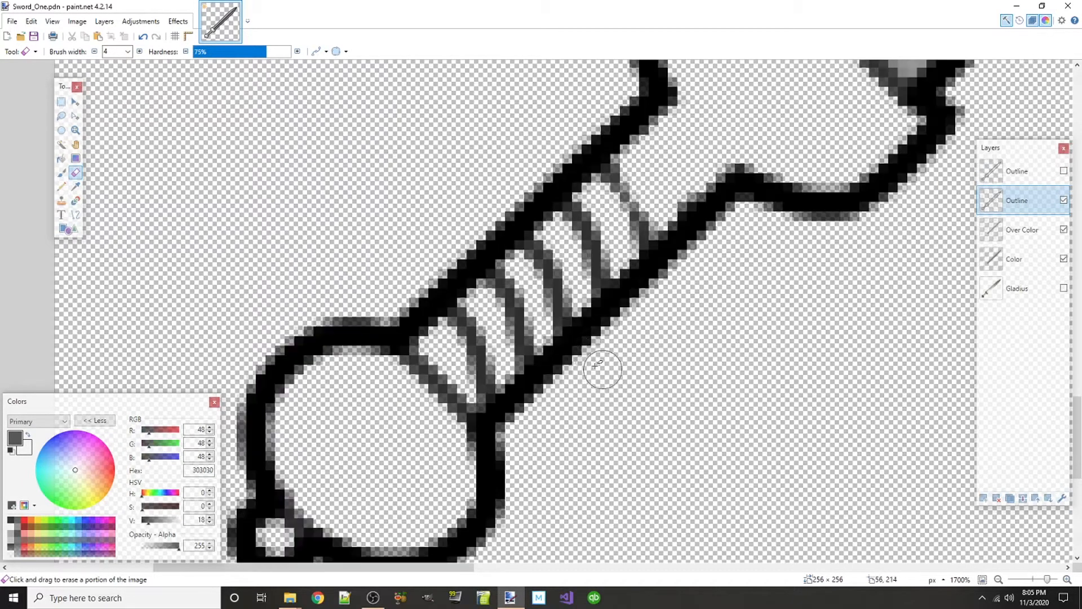
- Erase the line between the grip and the pommel and all remaining wrap lines and stubs inside the grip
mouse_move(391, 406)
mouse_down()
mouse_move(466, 364)
mouse_move(408, 389)
mouse_move(428, 373)
mouse_move(368, 446)
mouse_move(303, 490)
mouse_move(505, 435)
mouse_move(472, 459)
mouse_move(448, 421)
mouse_up()
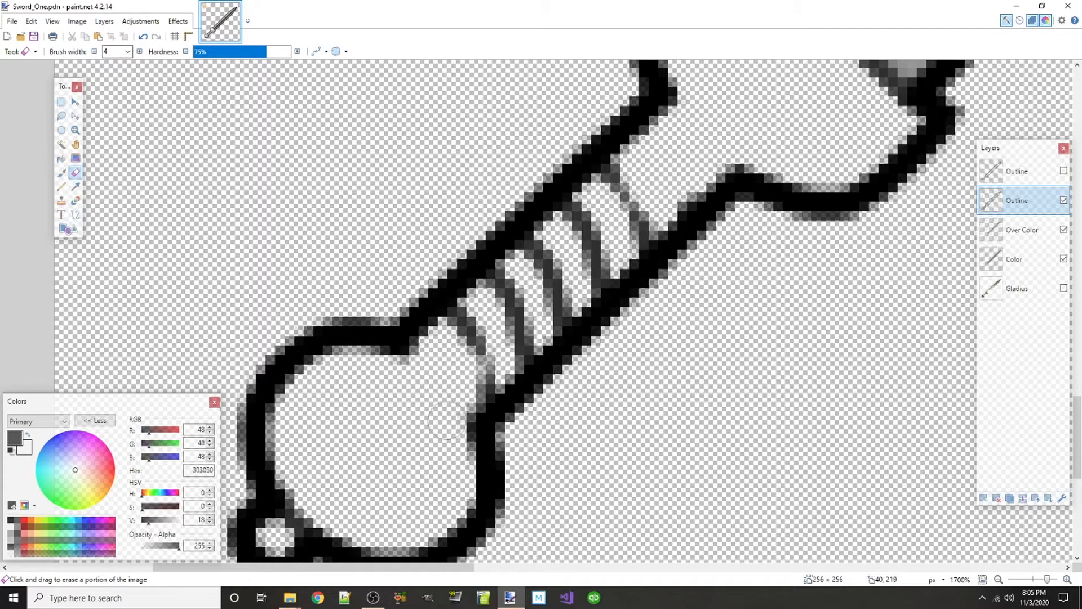
mouse_move(397, 379)
mouse_down()
mouse_move(512, 315)
mouse_move(525, 288)
mouse_move(599, 231)
mouse_up()
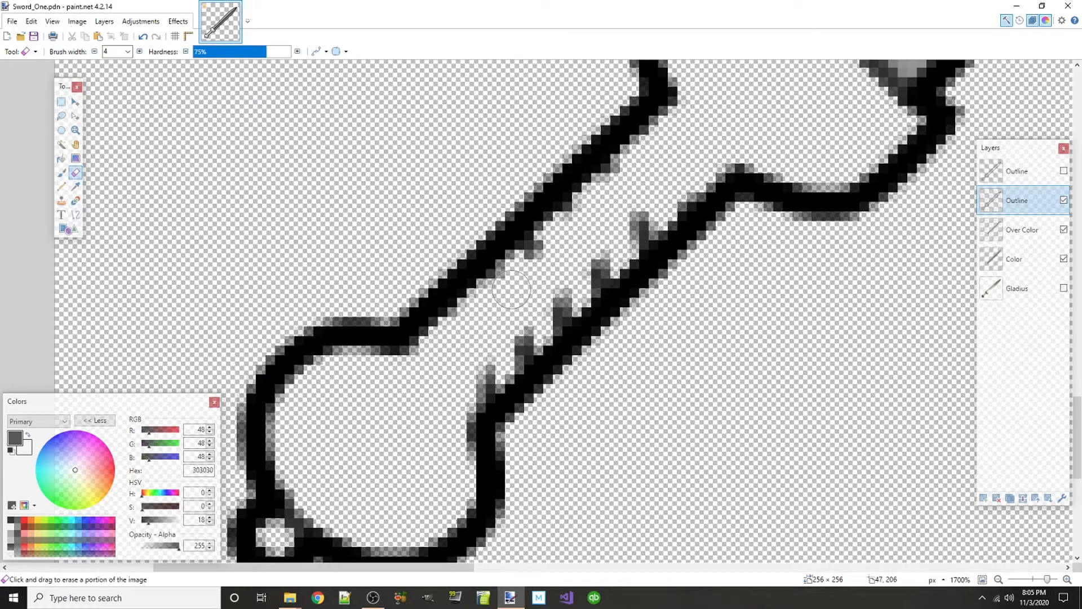
mouse_move(499, 290)
mouse_down()
mouse_move(539, 242)
mouse_move(592, 220)
mouse_move(617, 188)
mouse_move(634, 212)
mouse_move(625, 229)
mouse_move(483, 373)
mouse_move(473, 367)
mouse_move(468, 388)
mouse_move(459, 384)
mouse_up()
click(513, 344)
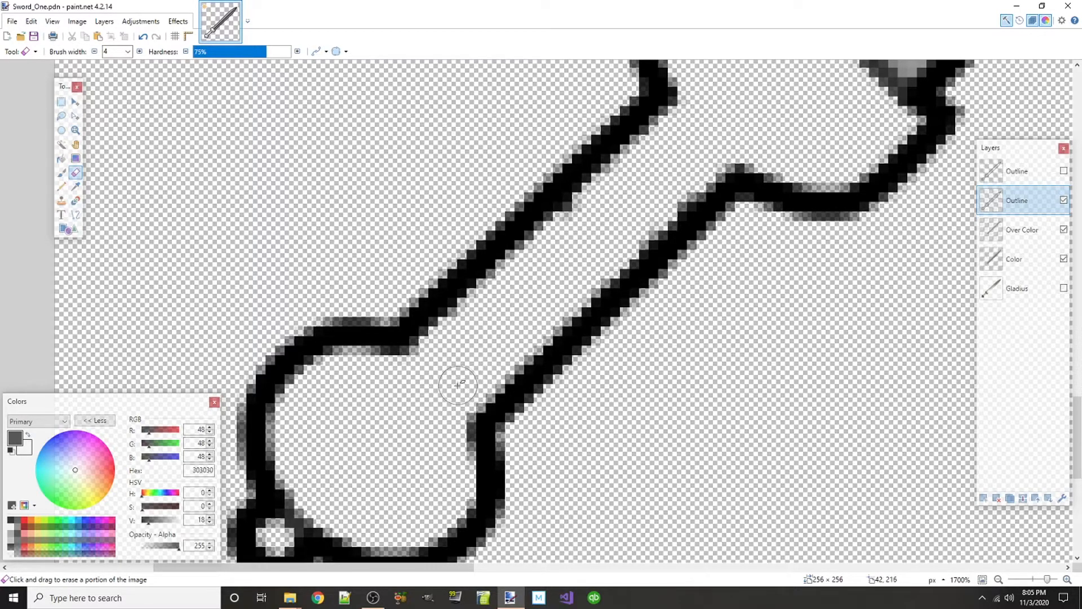
- Erase the line between the pommel and its small end knob with a brush width of 2, undoing a stroke that cuts too much
click(95, 51)
click(95, 52)
scroll(300, 468, up, 2)
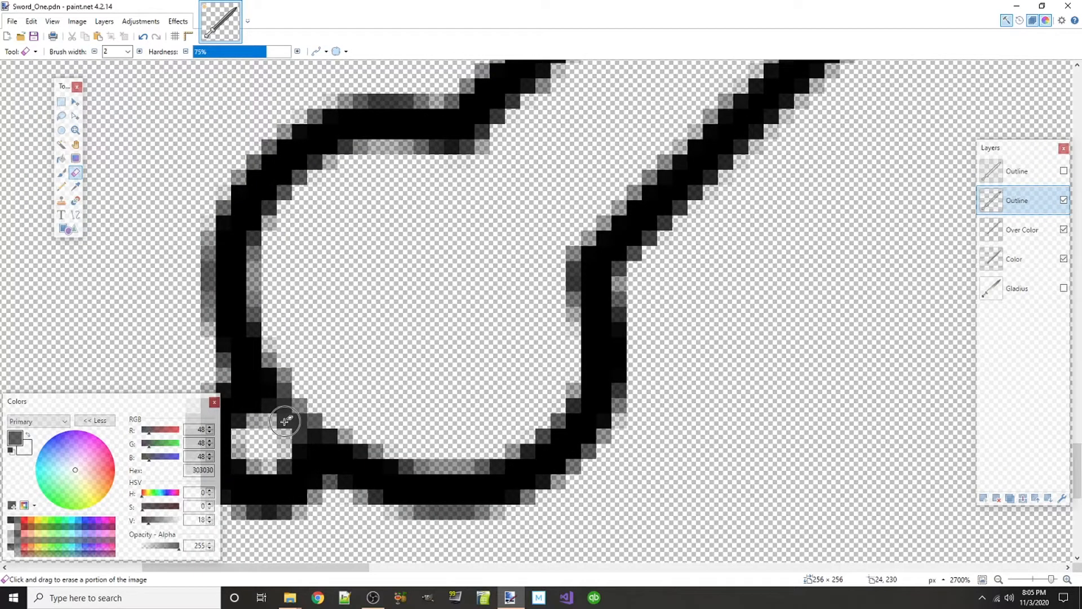
drag(285, 420, 311, 381)
drag(287, 418, 296, 353)
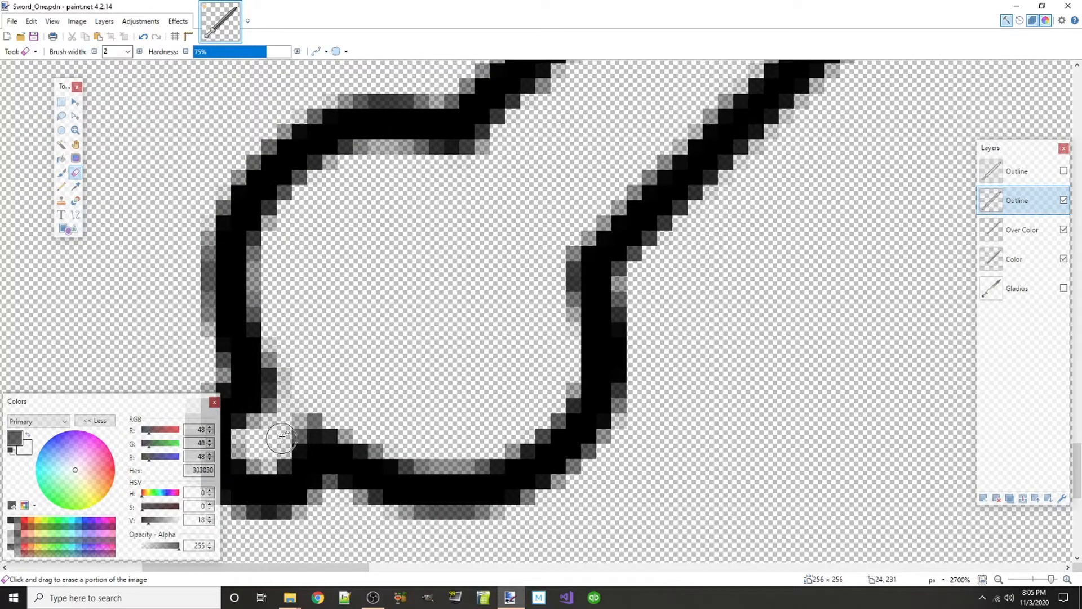
key(ctrl+z)
click(285, 363)
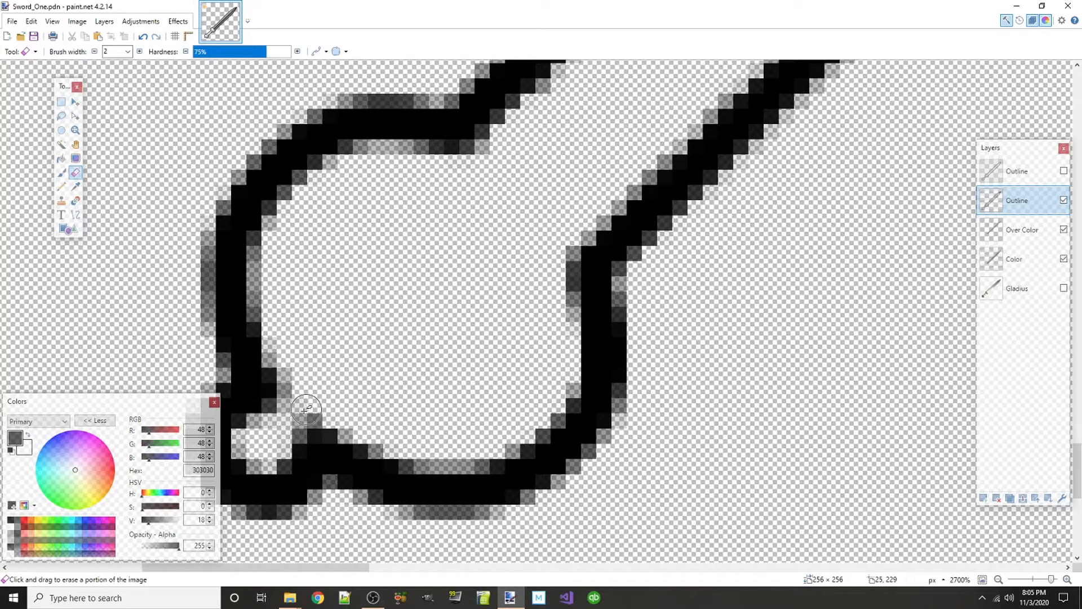
drag(289, 417, 337, 409)
scroll(321, 380, down, 3)
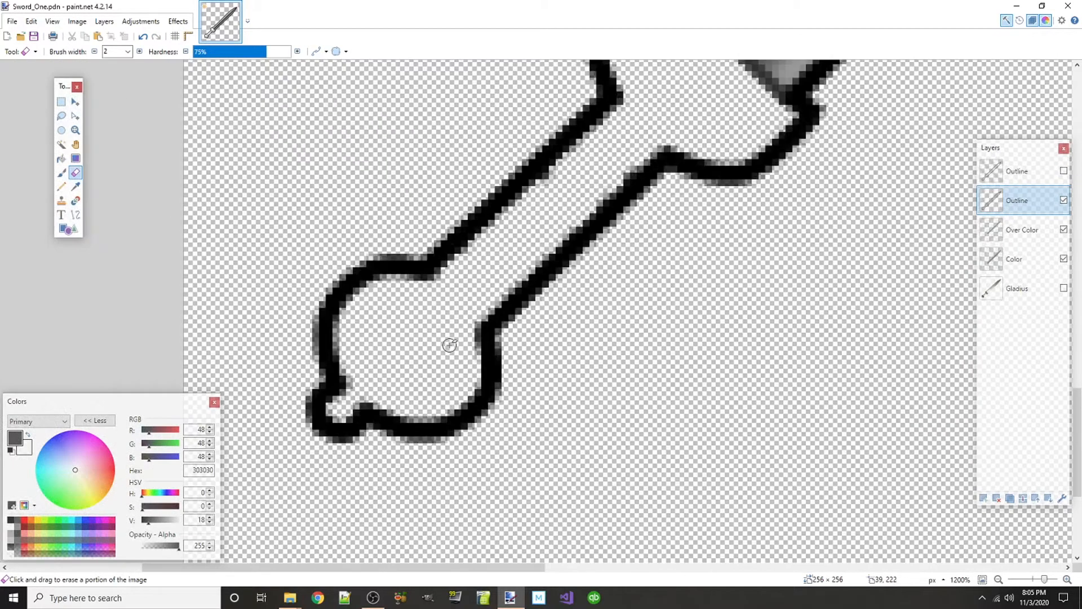
scroll(516, 241, up, 4)
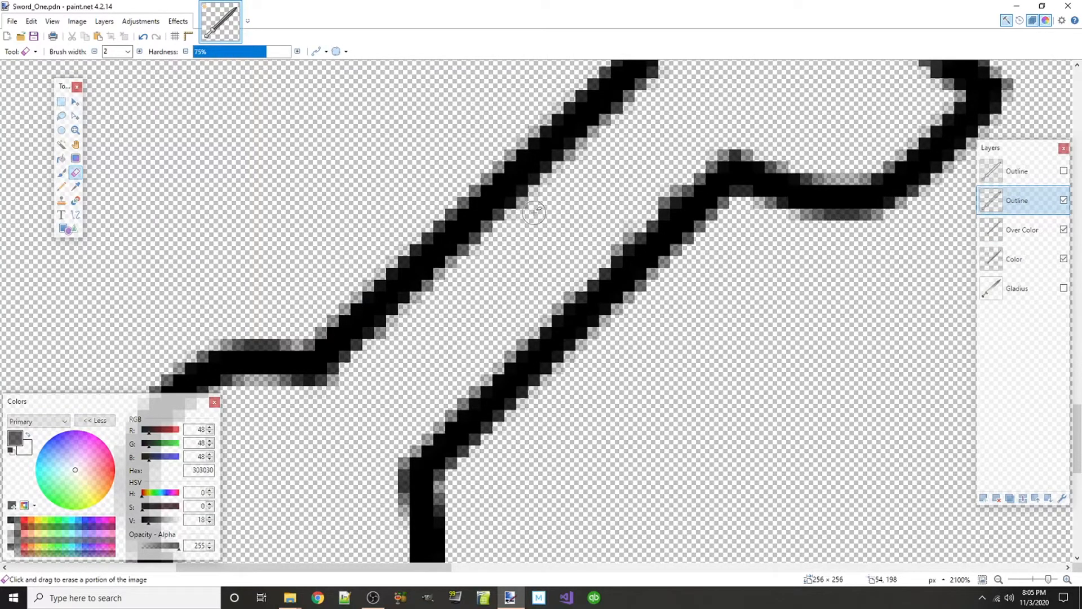
scroll(541, 258, down, 3)
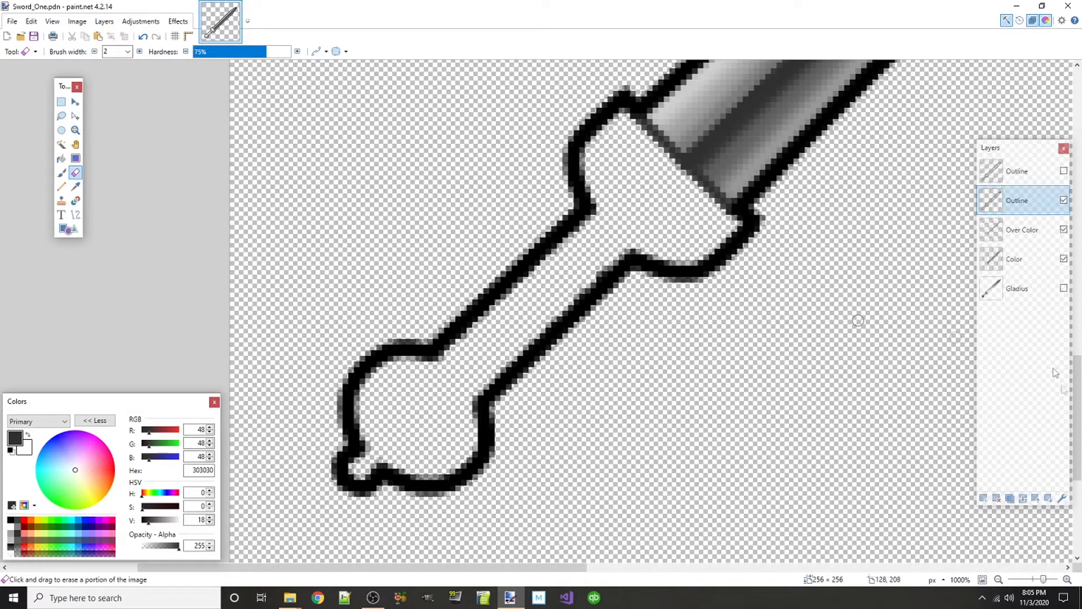
- Add a new layer and place it directly beneath the visible Outline layer
click(984, 499)
drag(1006, 202, 1010, 235)
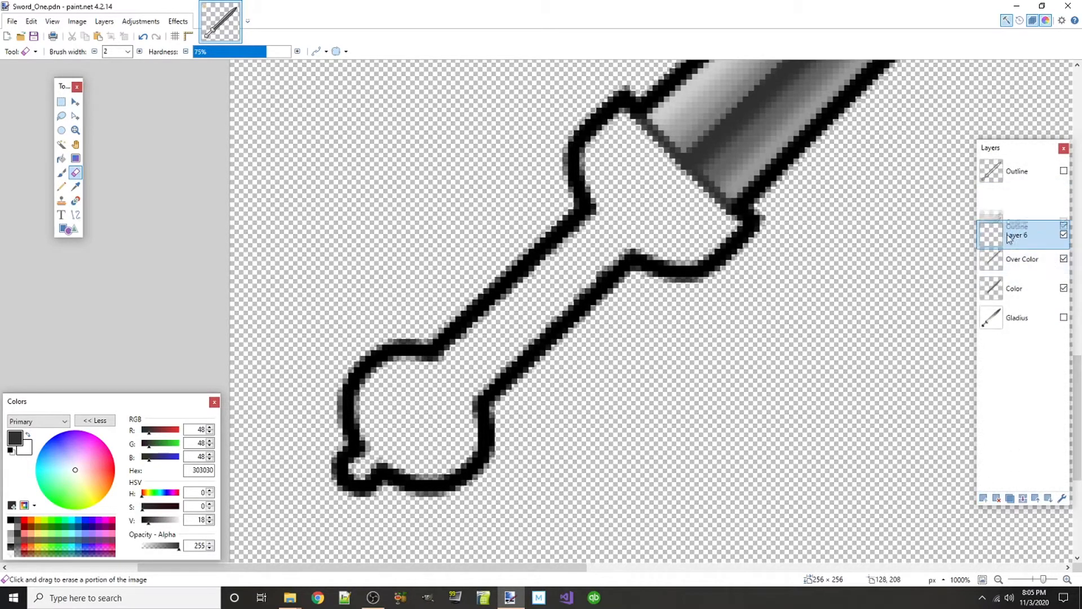
scroll(698, 263, up, 2)
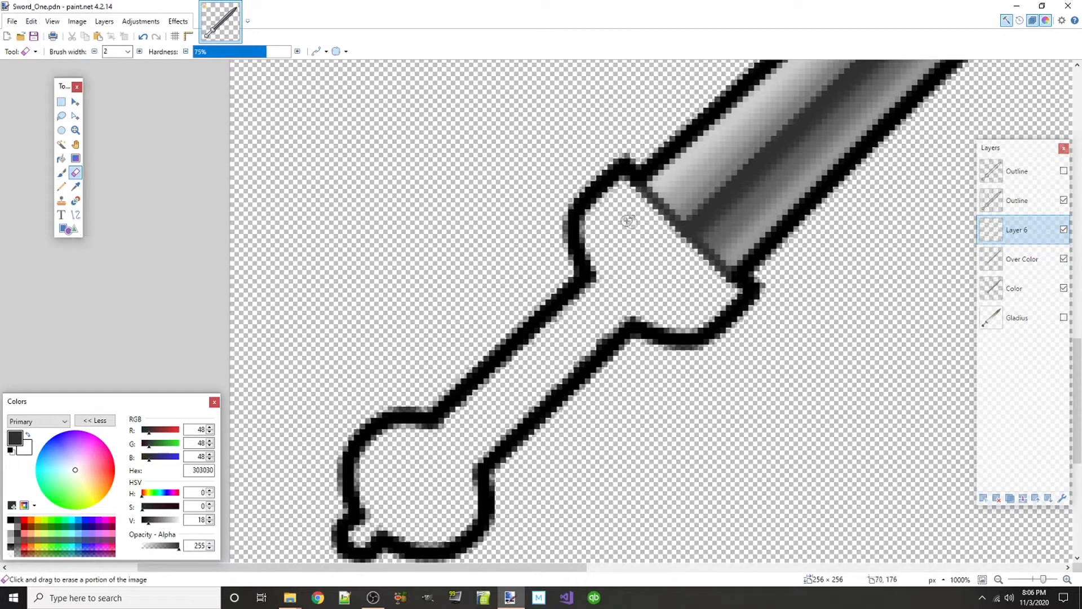
scroll(785, 302, up, 2)
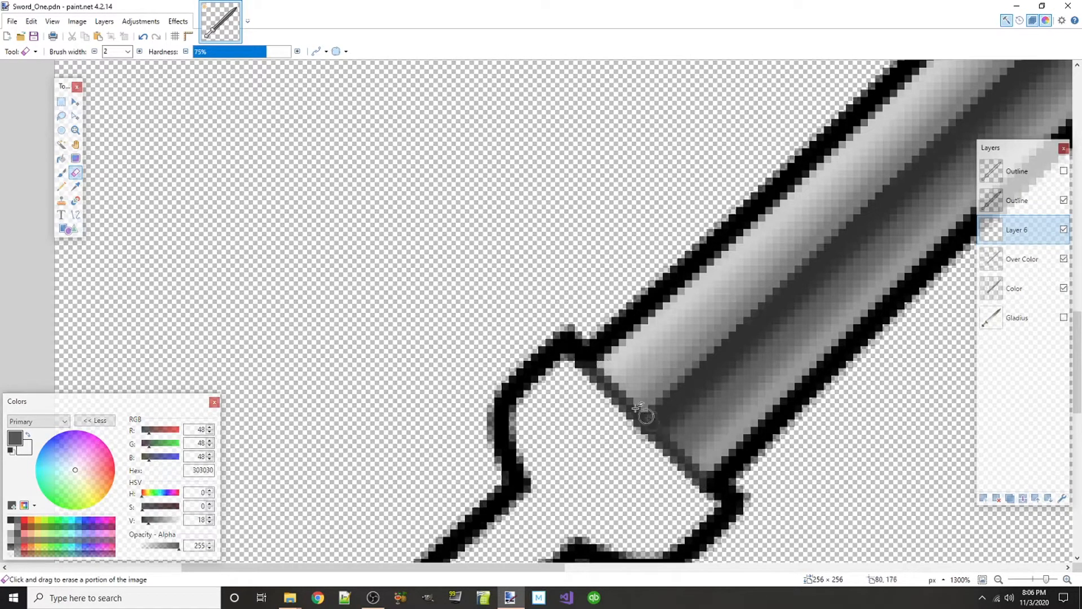
scroll(613, 388, down, 2)
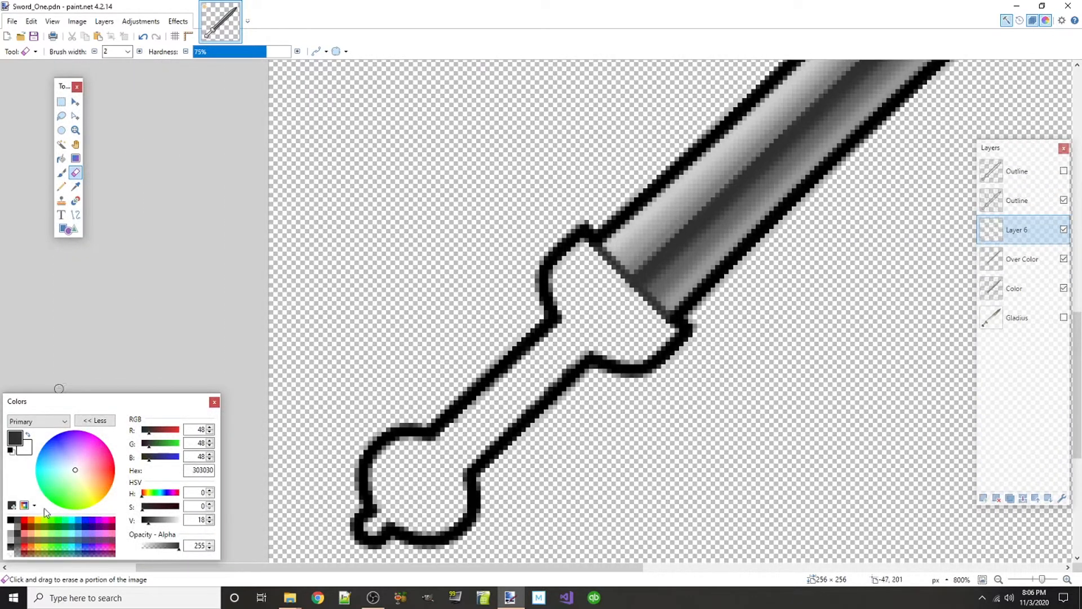
- Draw a slightly curved dark yellow 4C3F00 line about 13 pixels long on Layer 6 between the guard and the grip, brush width 2
click(37, 522)
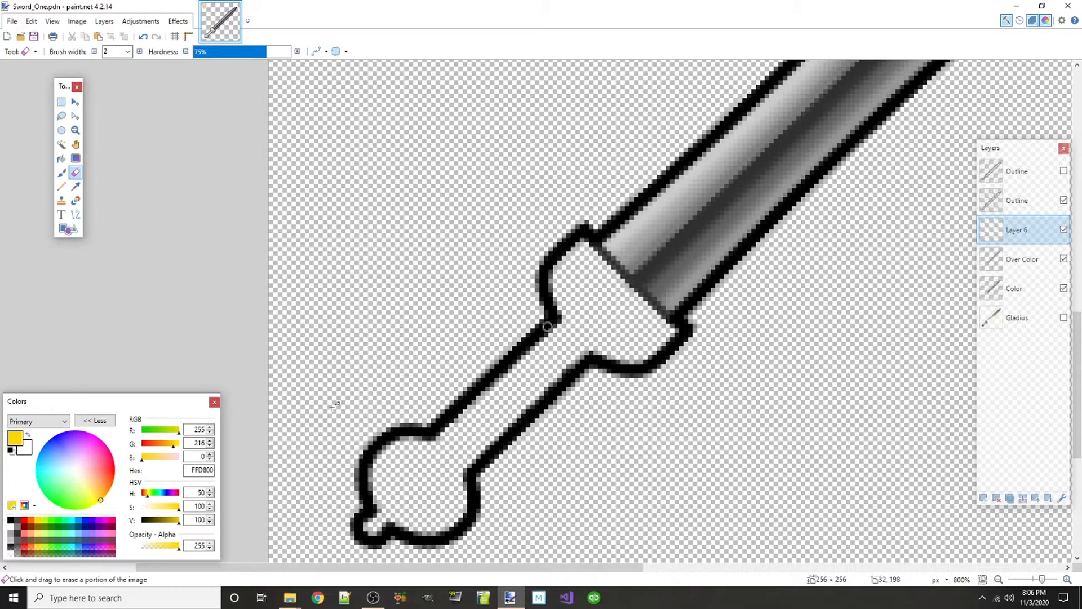
drag(149, 520, 159, 525)
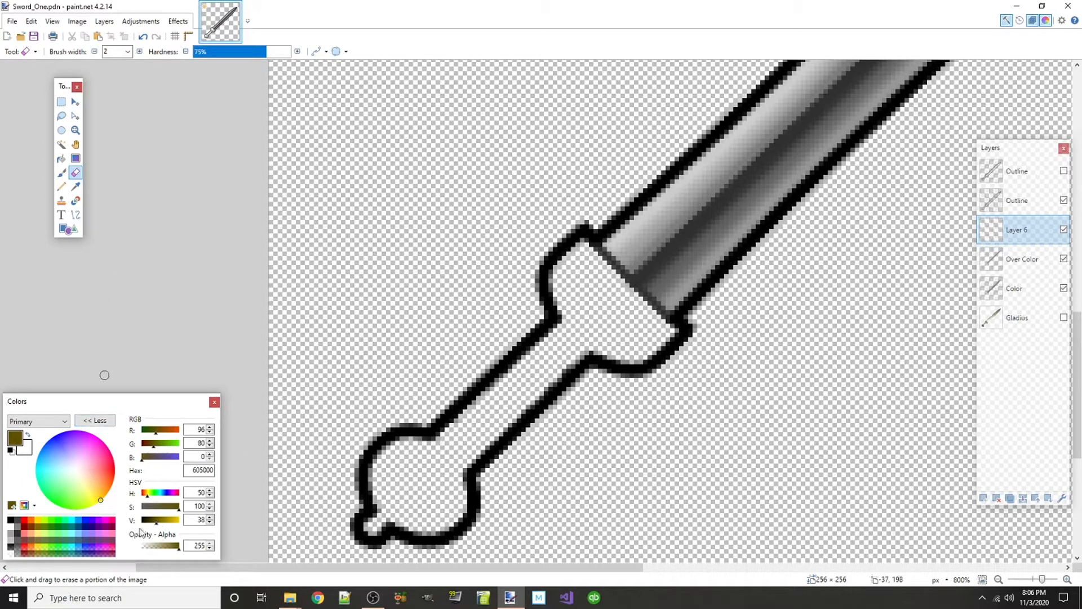
click(153, 522)
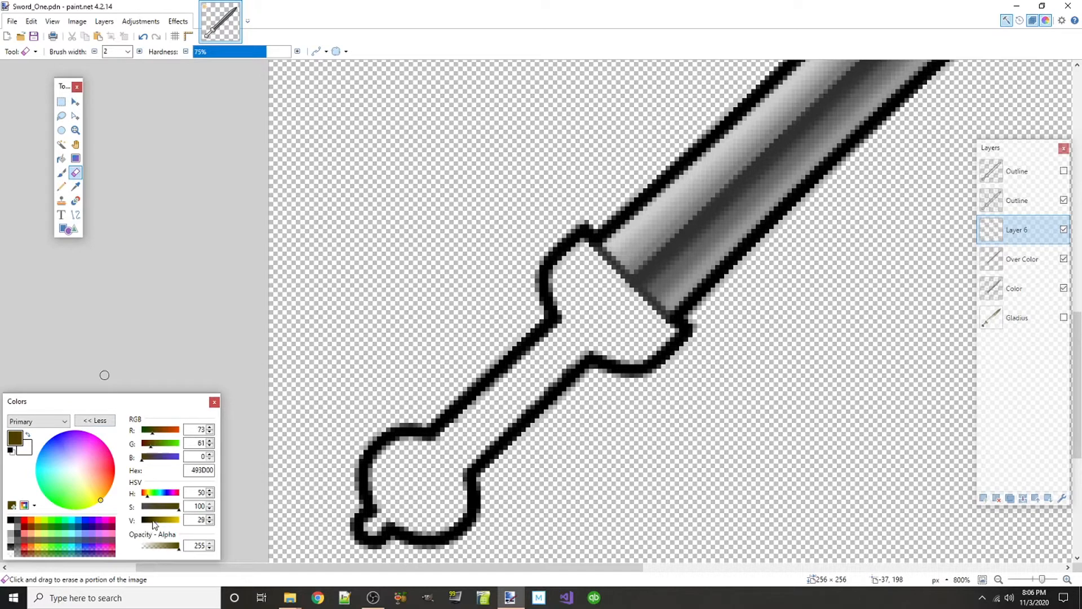
click(75, 215)
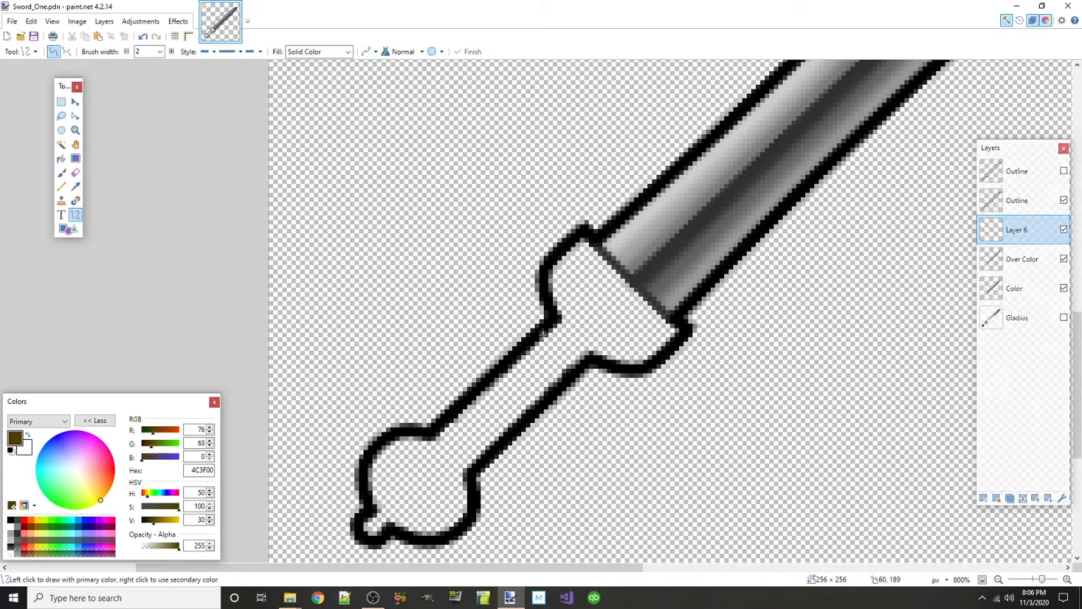
drag(556, 315, 593, 359)
ctrl+scroll(607, 376, up, 4)
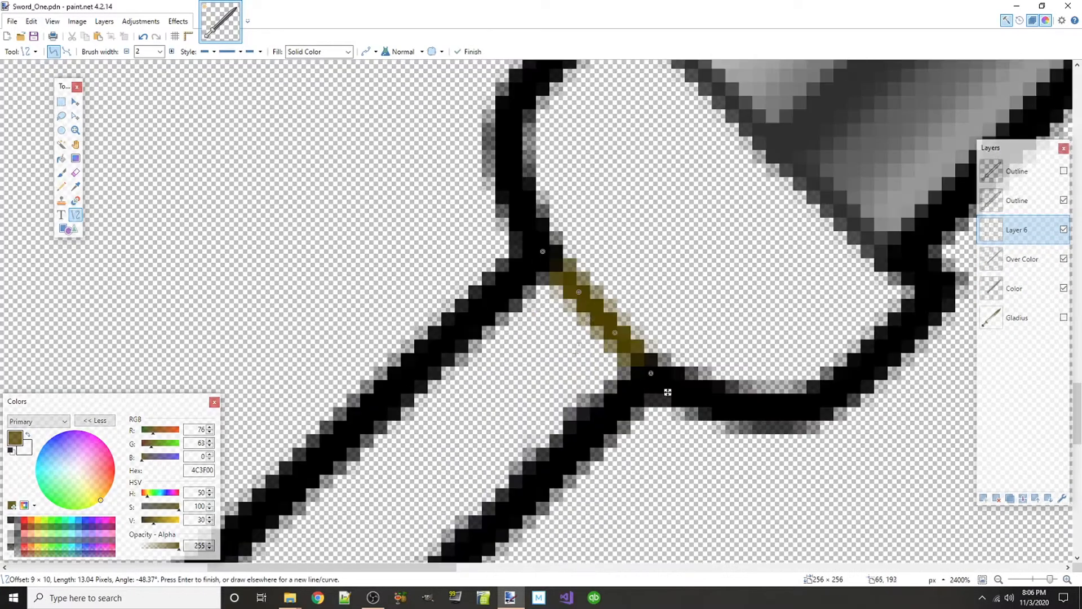
drag(581, 293, 576, 297)
drag(615, 333, 613, 334)
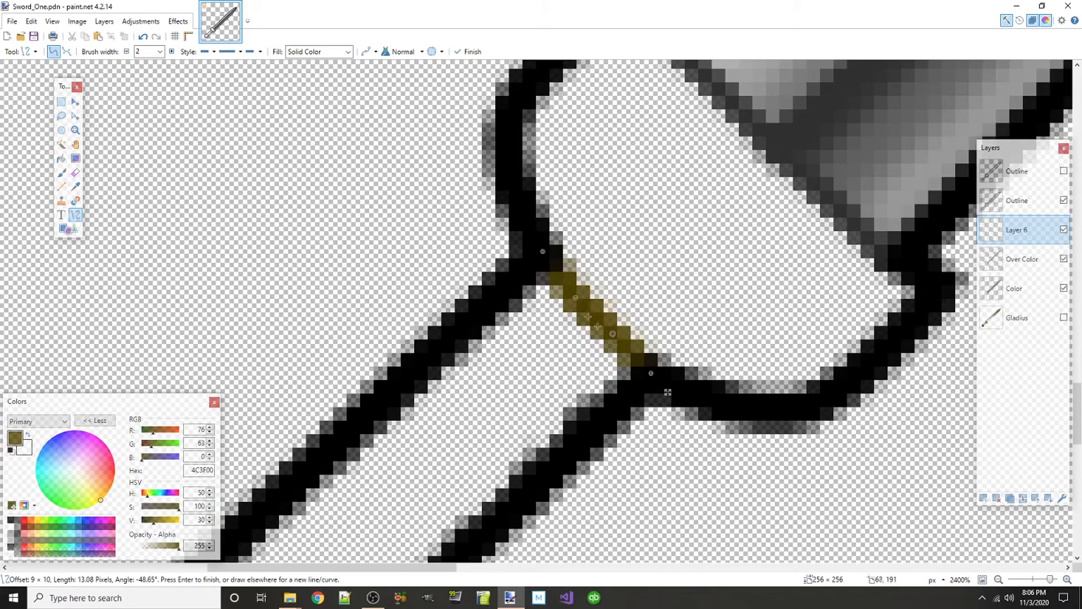
ctrl+scroll(572, 378, down, 5)
ctrl+scroll(400, 361, up, 3)
key(Return)
- Draw a 4C3F00 line about 13 pixels long between the grip and the pommel, curved outward to complete the pommel's round edge
drag(364, 289, 423, 355)
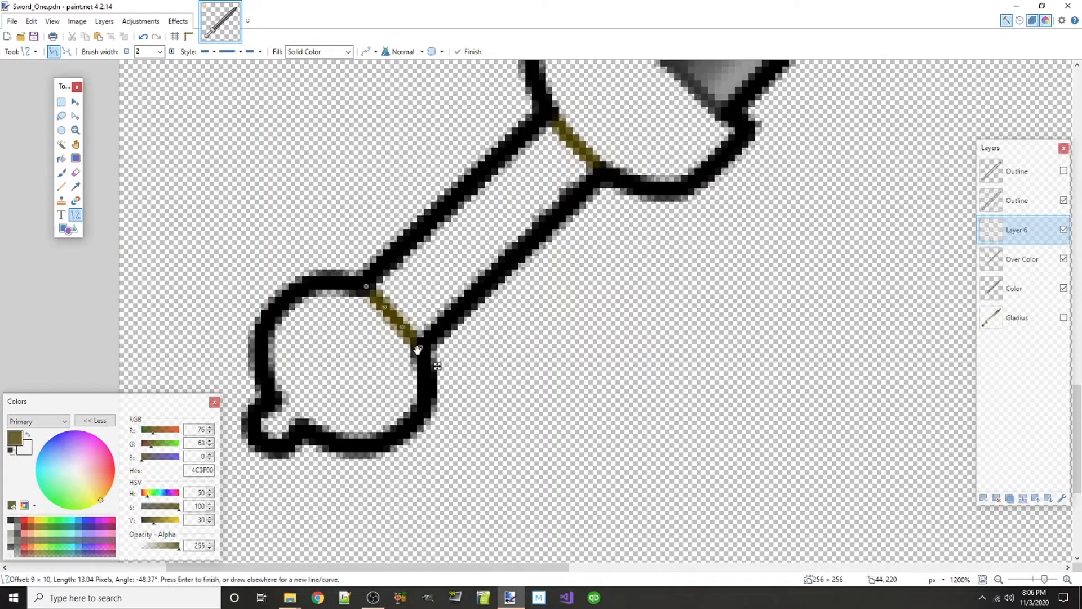
ctrl+scroll(418, 351, up, 2)
drag(402, 315, 384, 275)
click(408, 309)
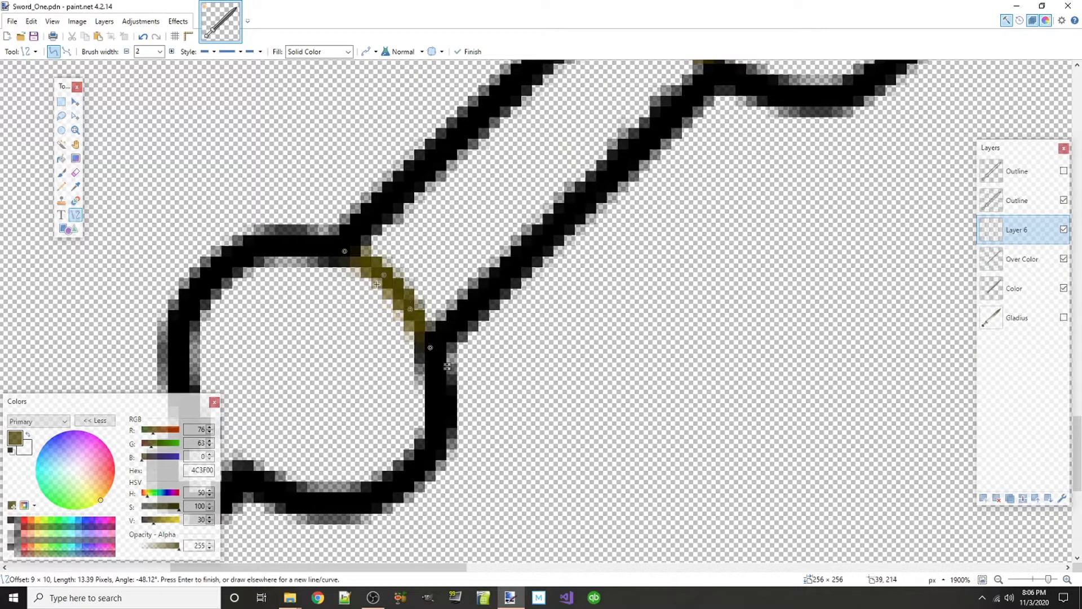
key(Return)
- Draw a short curved 4C3F00 line between the pommel and its end knob, and save the file
scroll(376, 324, down, 2)
scroll(227, 300, up, 4)
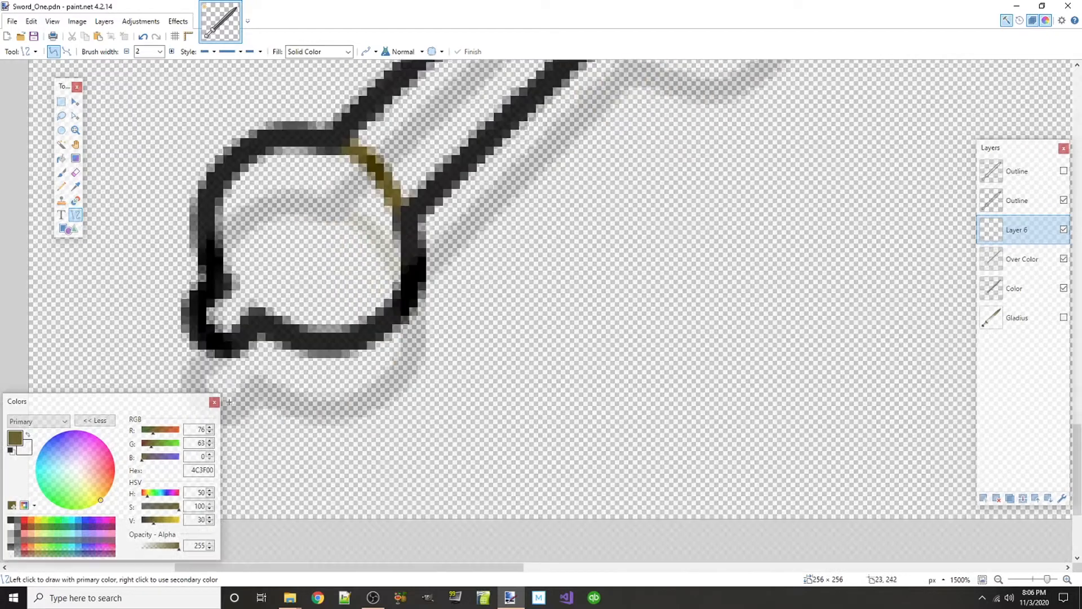
drag(217, 197, 286, 270)
drag(241, 224, 262, 250)
key(Return)
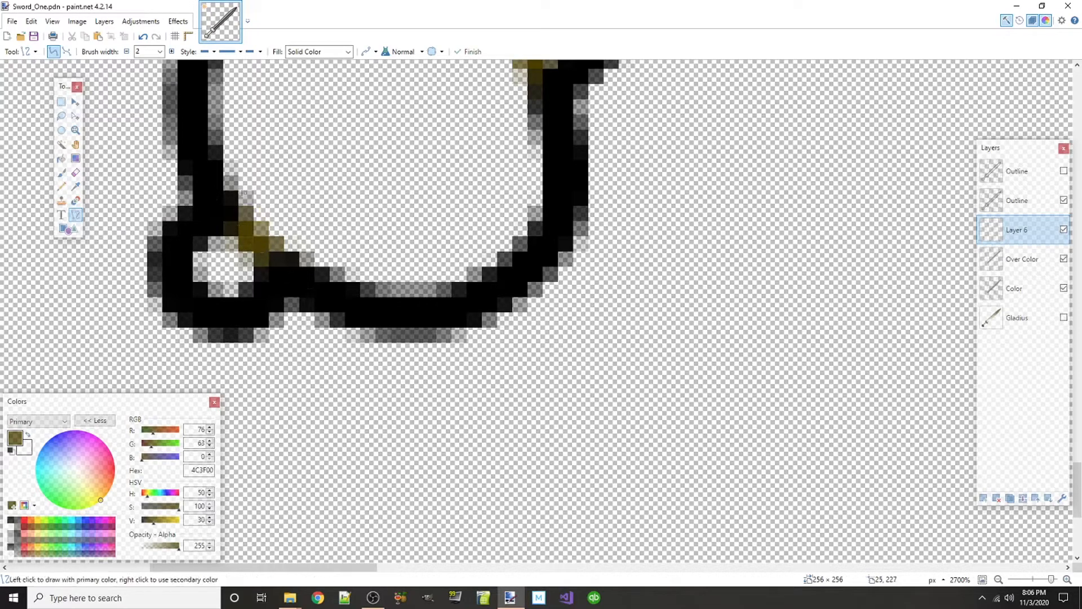
key(ctrl+s)
- Merge the visible Outline layer down into Layer 6
scroll(472, 189, down, 7)
scroll(534, 237, up, 3)
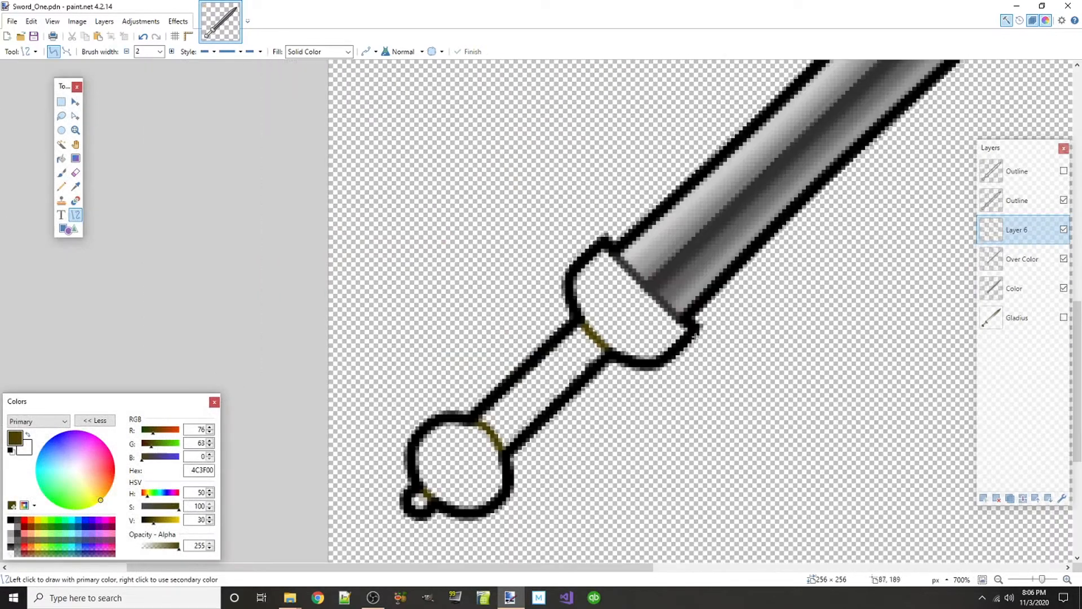
click(1018, 202)
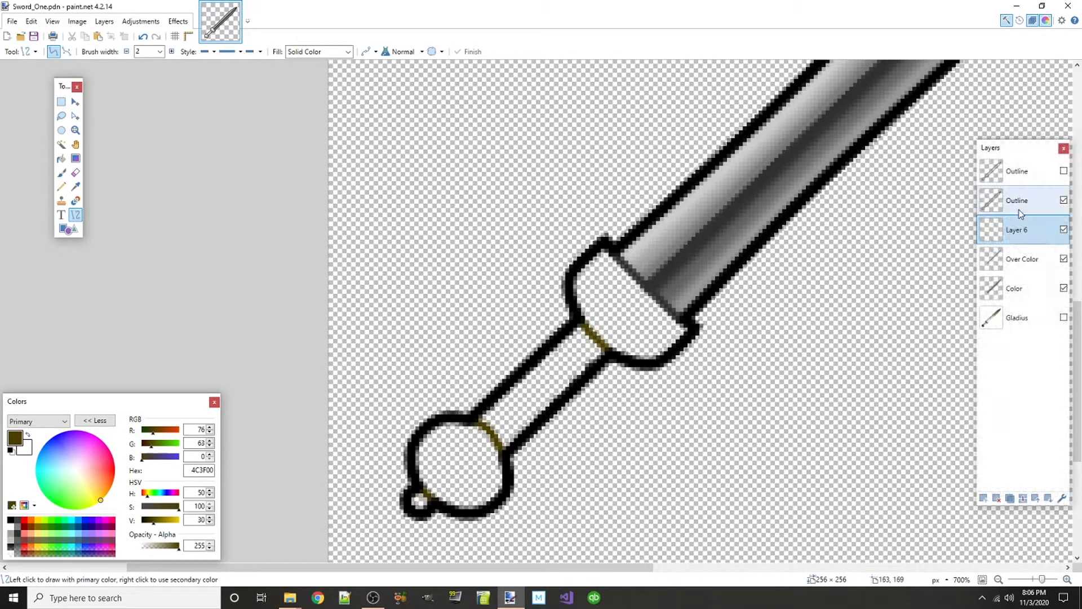
key(ctrl+m)
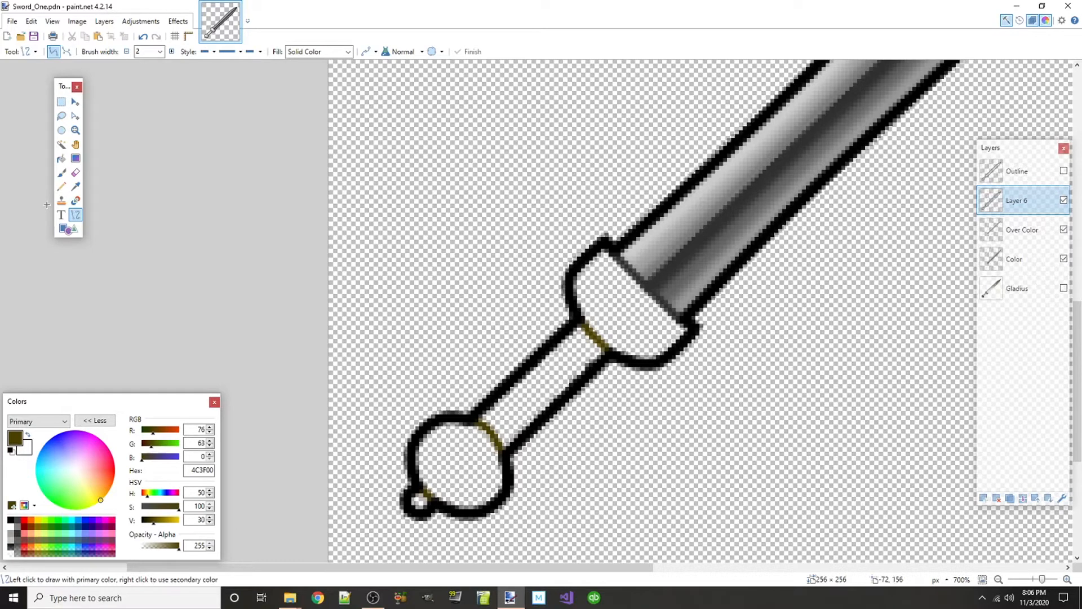
- Select the guard's empty interior on the merged Layer 6 with the Magic Wand at 70% tolerance
click(61, 144)
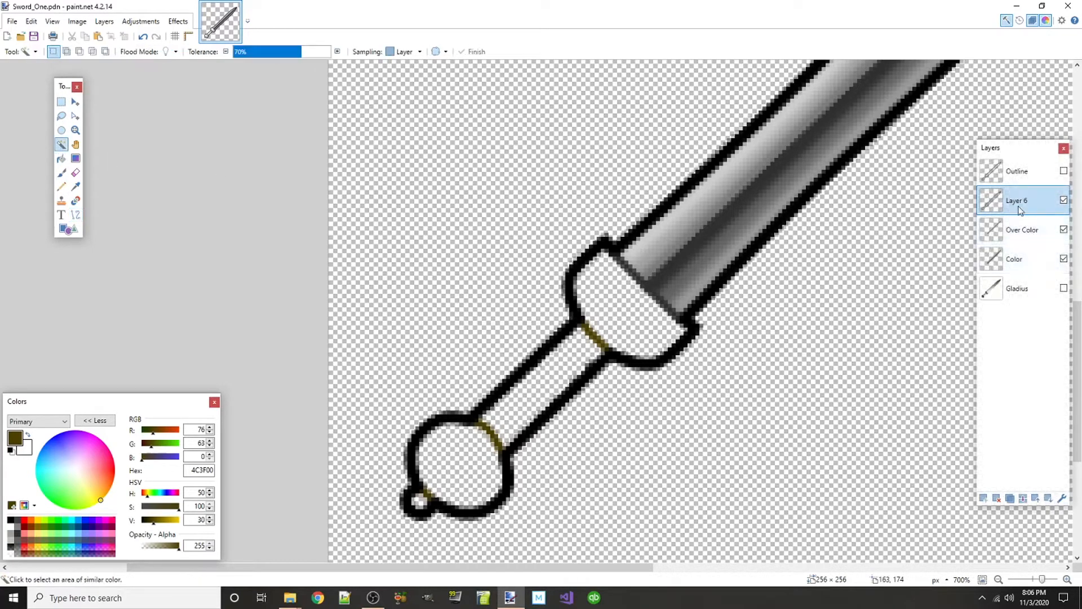
click(622, 302)
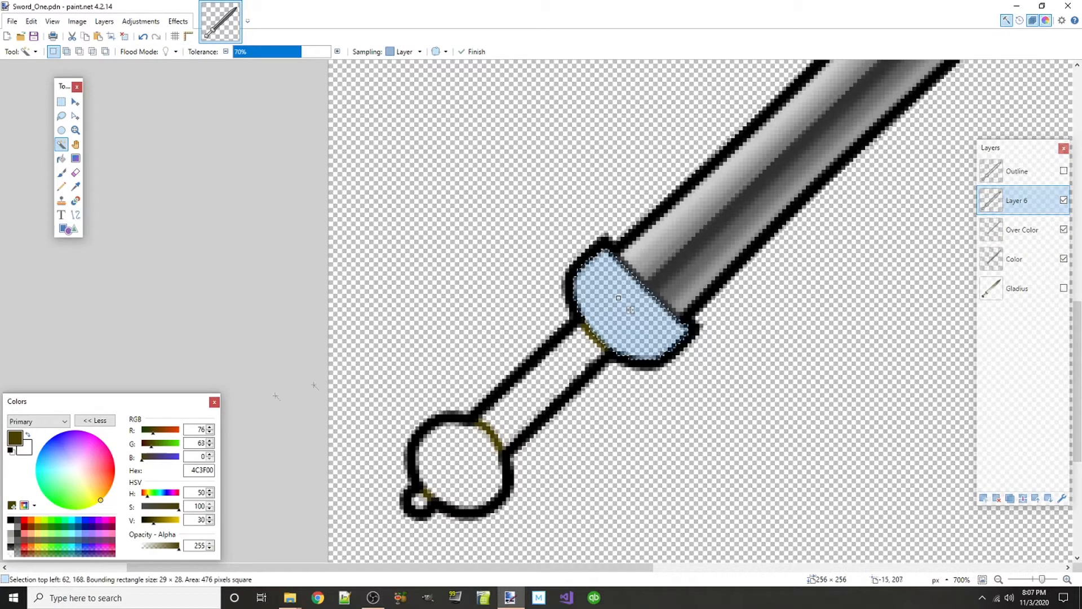
scroll(659, 319, up, 3)
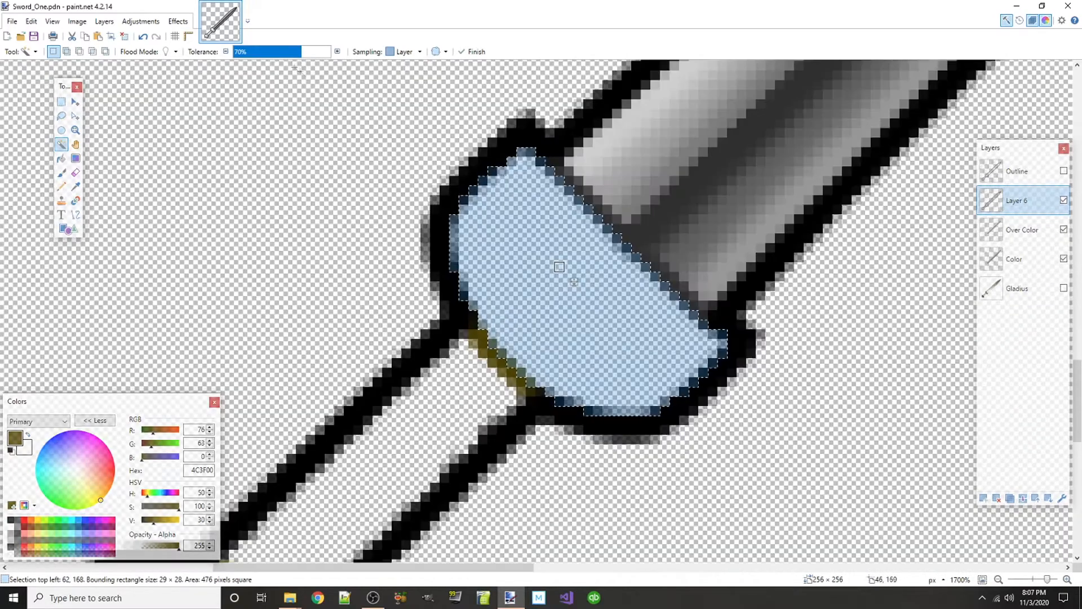
scroll(573, 280, up, 3)
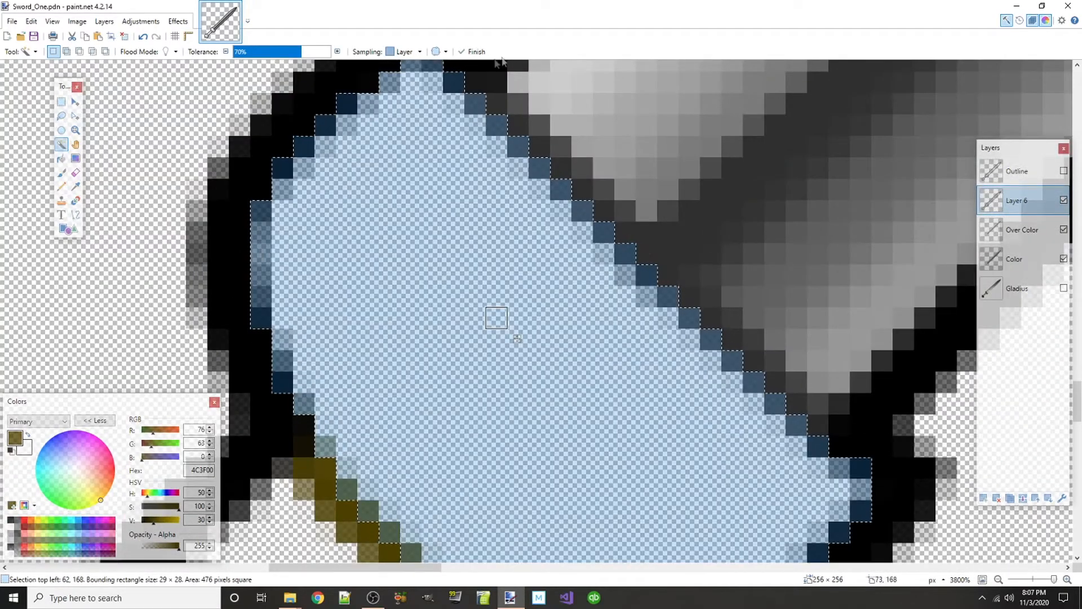
scroll(517, 338, down, 3)
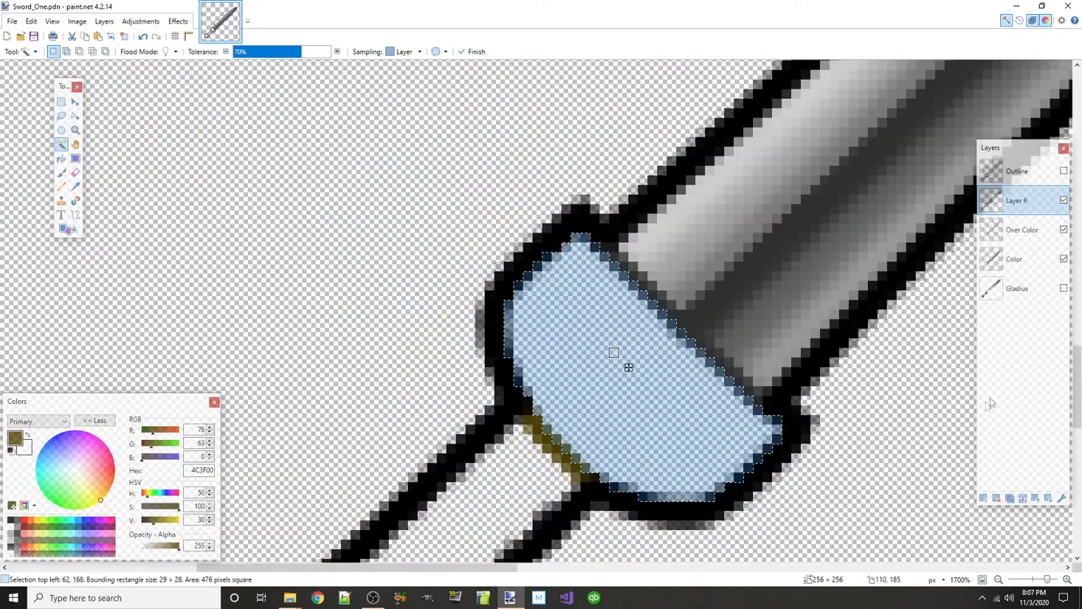
- Add a new layer beneath the merged line-work layer and make the Over Color layer active
click(984, 499)
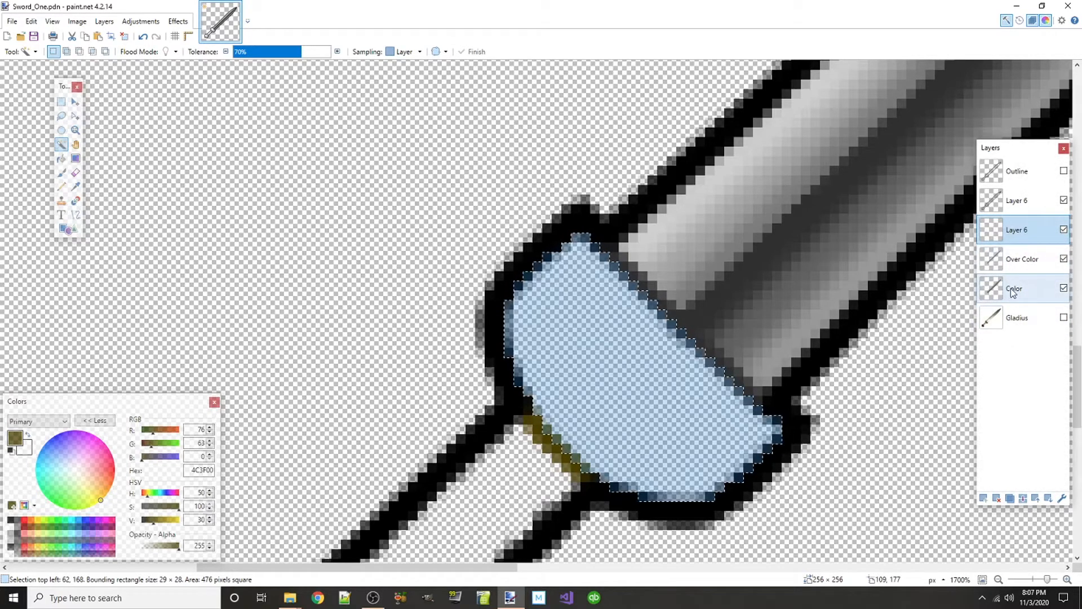
click(1021, 263)
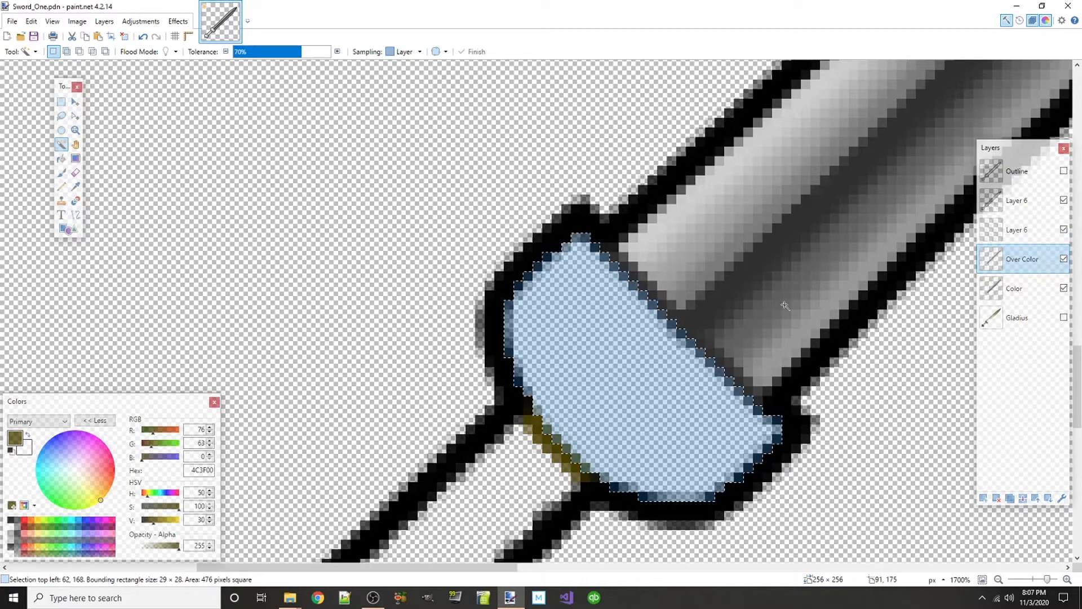
- Make the lower Layer 6 active, and set the secondary color to yellow FFDA26 and the primary color to dark gold 897000
scroll(868, 245, down, 10)
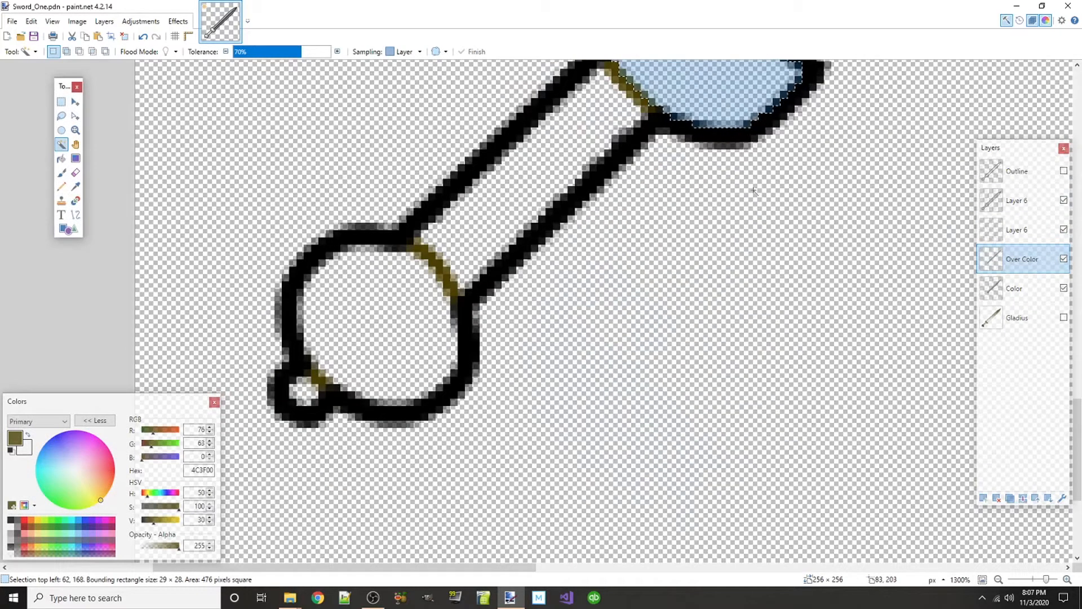
scroll(754, 190, up, 5)
click(1021, 230)
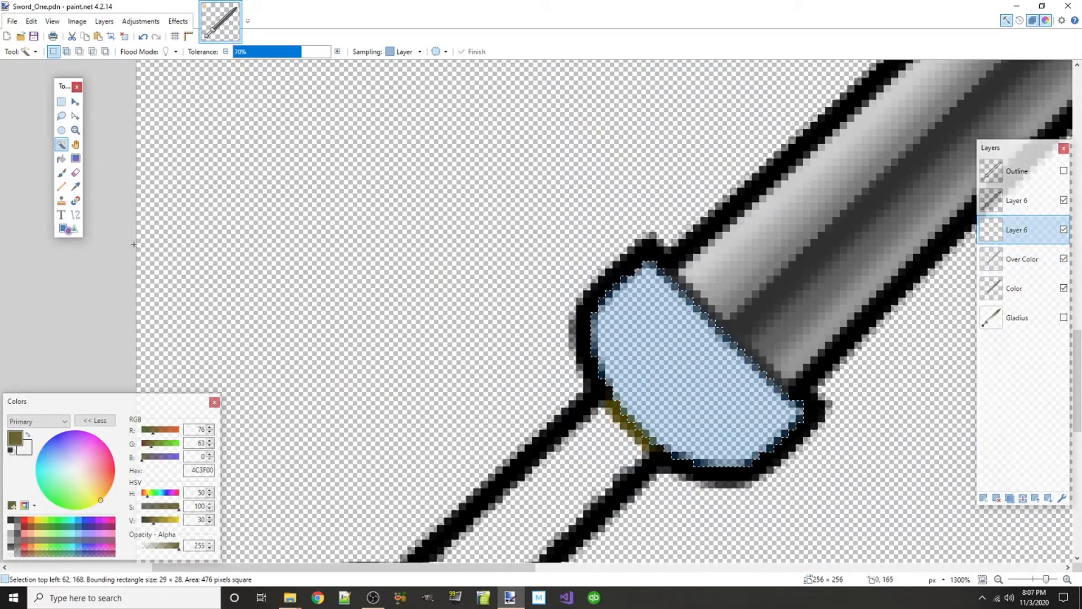
click(26, 450)
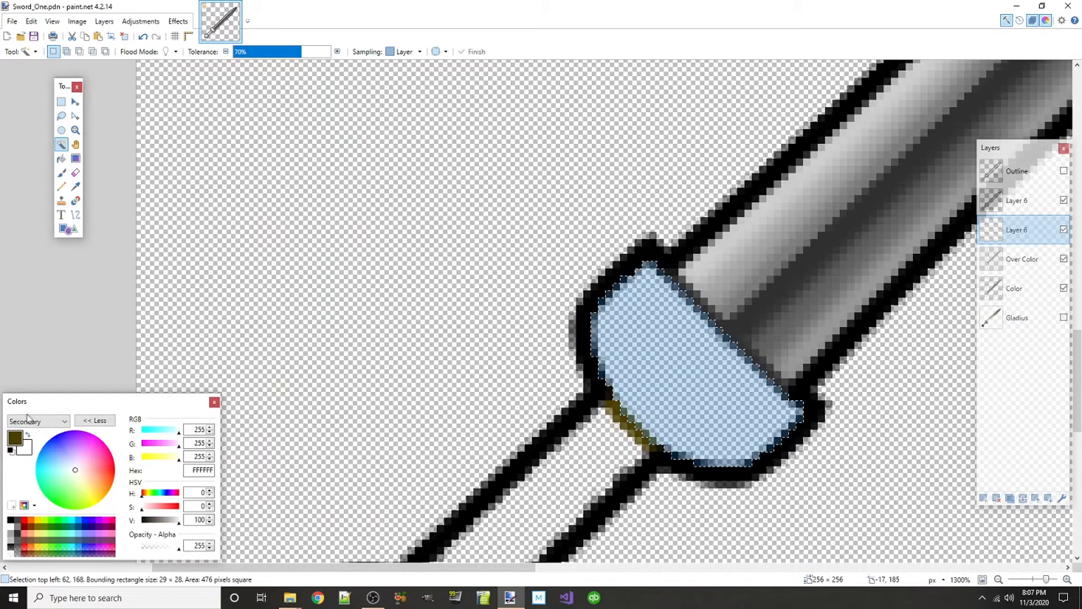
right_click(37, 519)
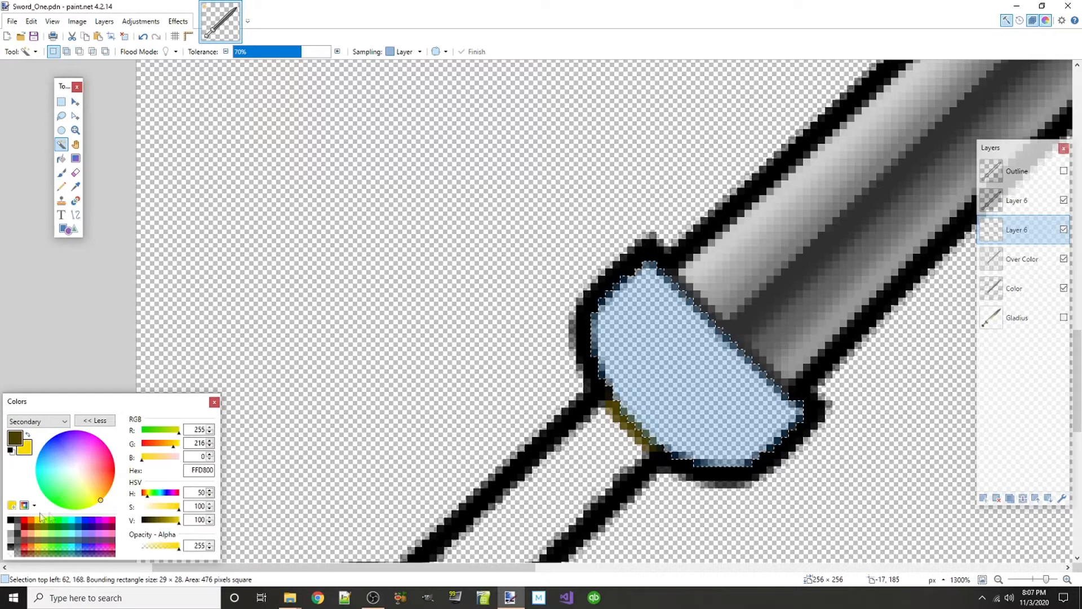
drag(176, 506, 176, 510)
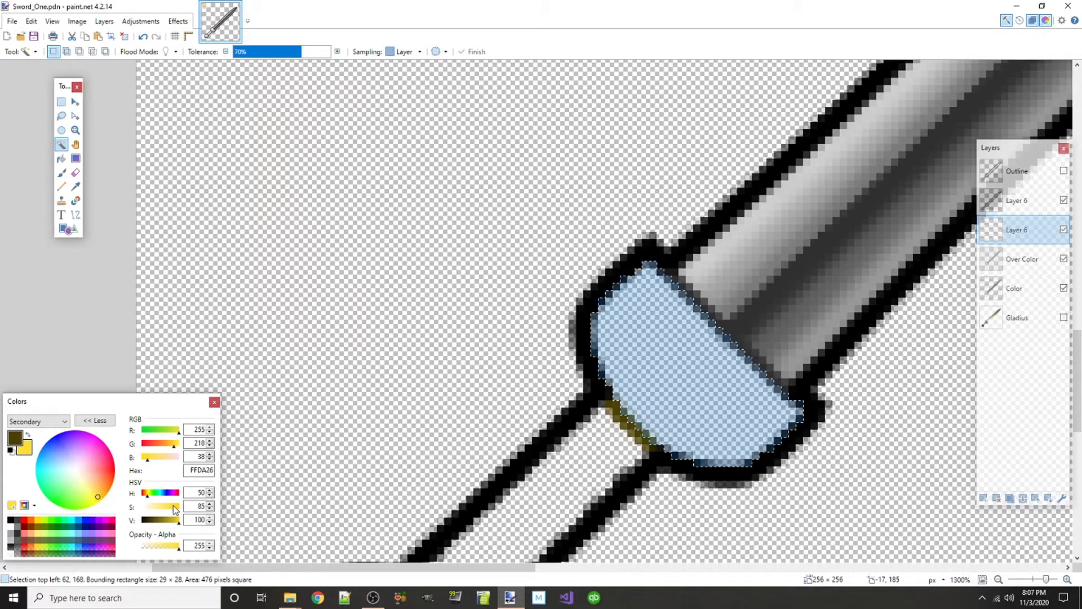
click(16, 438)
drag(157, 523, 163, 524)
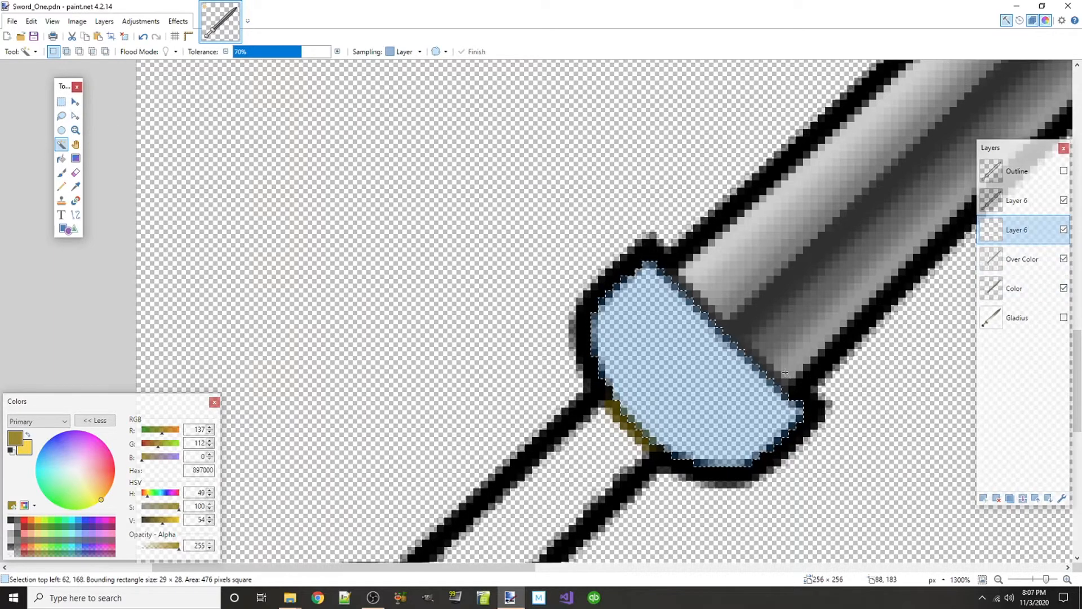
- Fill the selected guard with a linear gradient from dark gold at its lower edge to yellow at its upper corner, about 27 pixels long
scroll(778, 371, down, 3)
drag(557, 572, 628, 572)
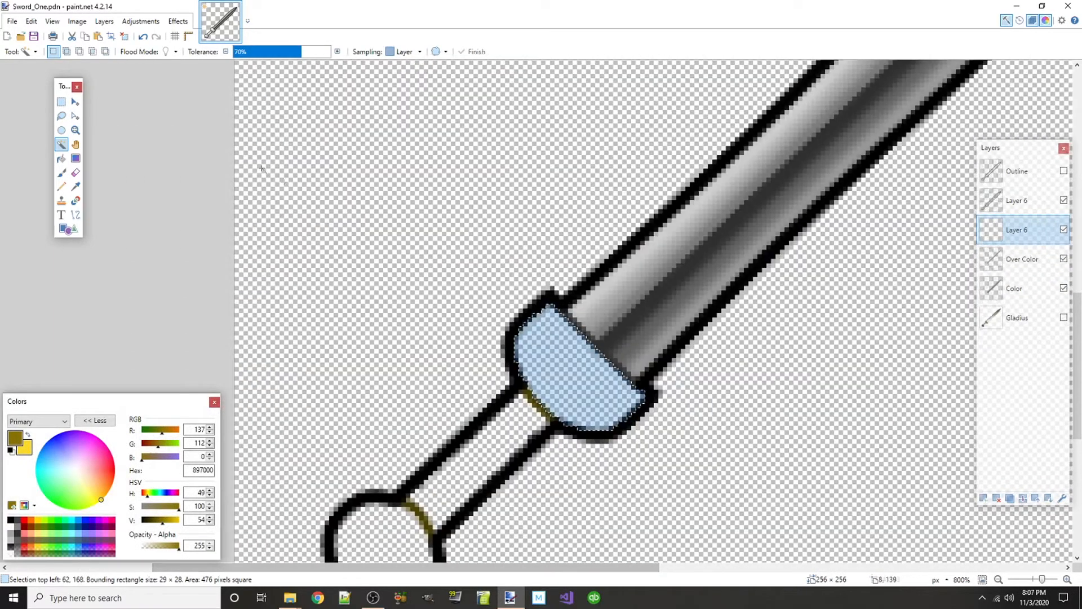
click(78, 161)
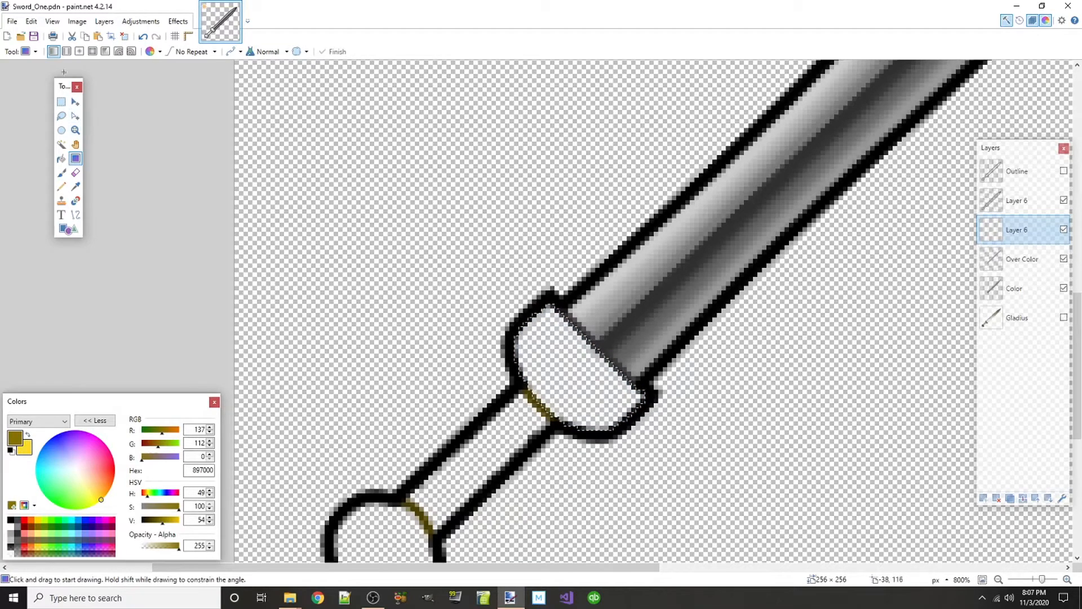
drag(642, 396, 573, 418)
drag(511, 299, 543, 301)
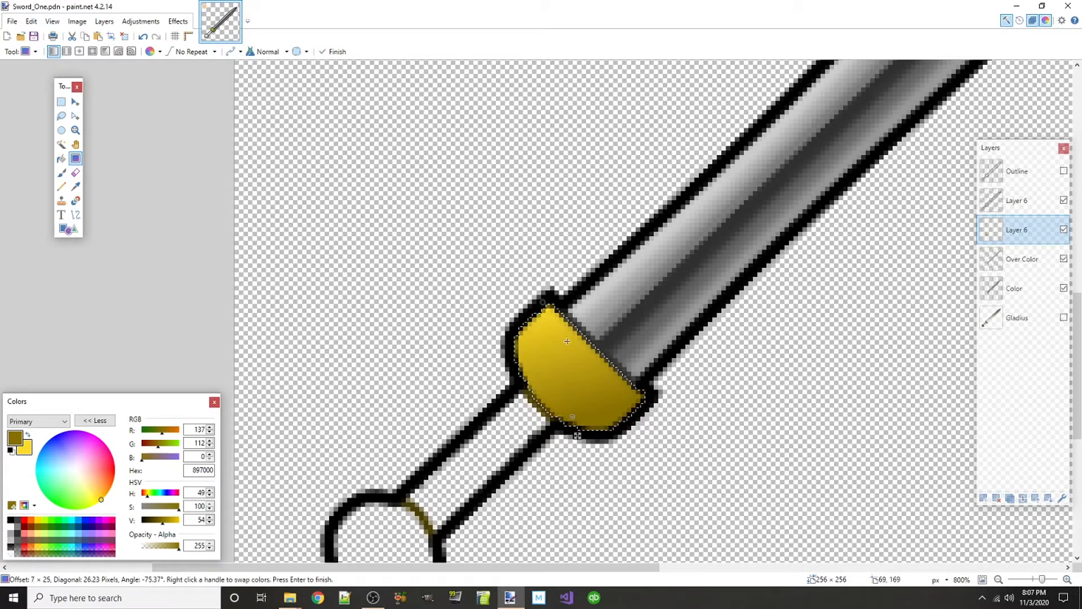
mouse_move(574, 413)
mouse_down()
mouse_move(569, 391)
mouse_move(574, 420)
mouse_up()
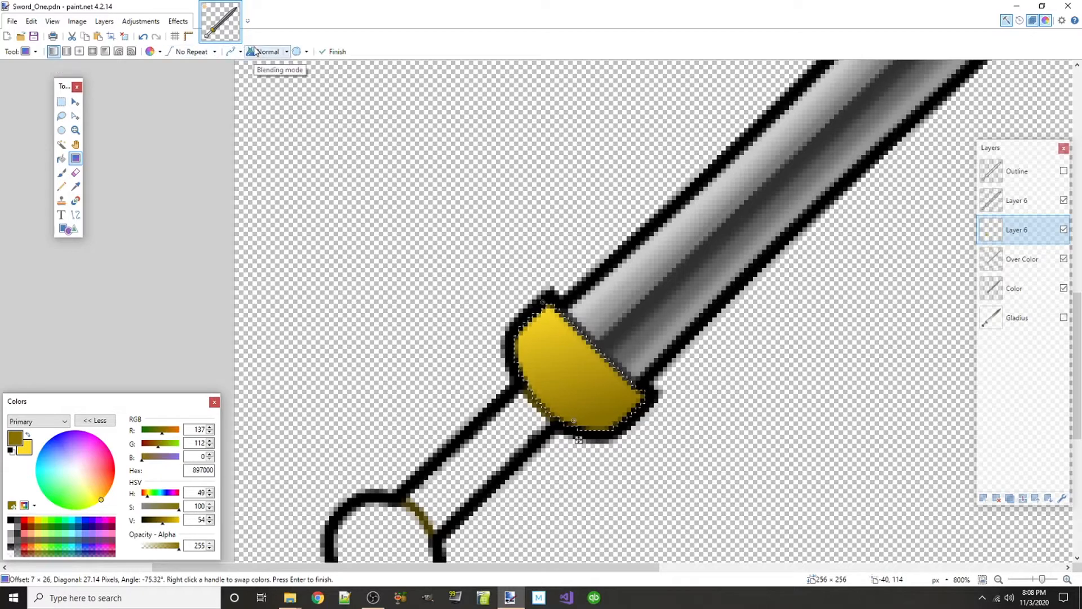
click(161, 52)
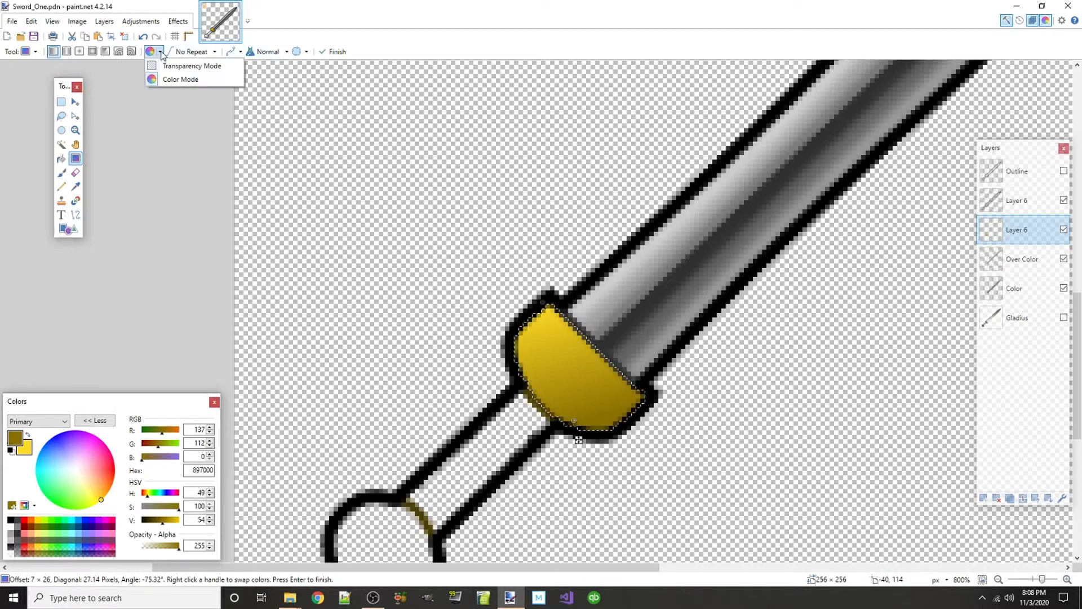
click(131, 270)
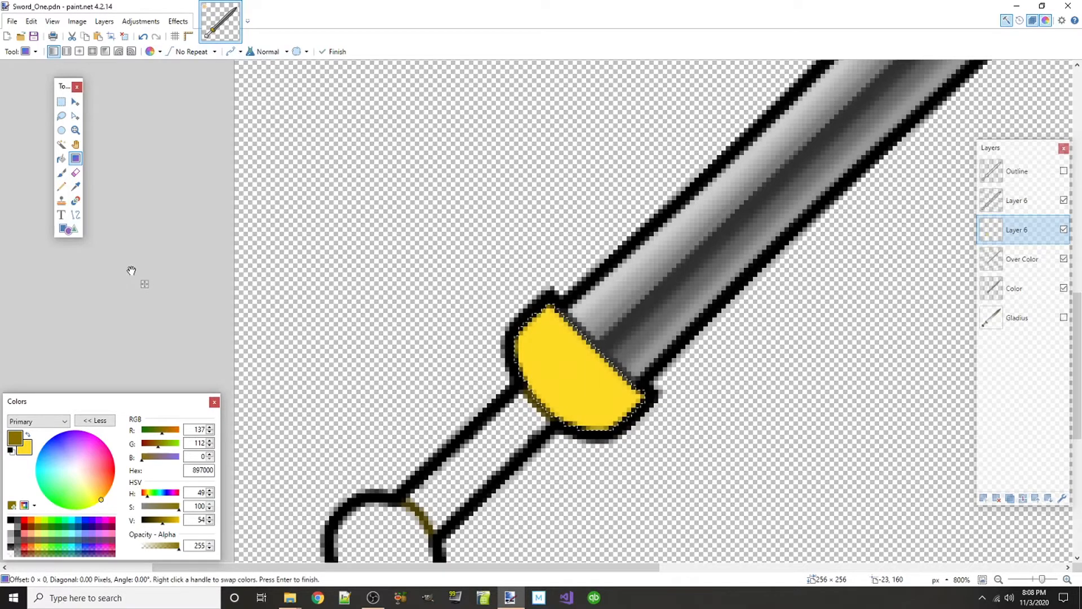
key(ctrl+z)
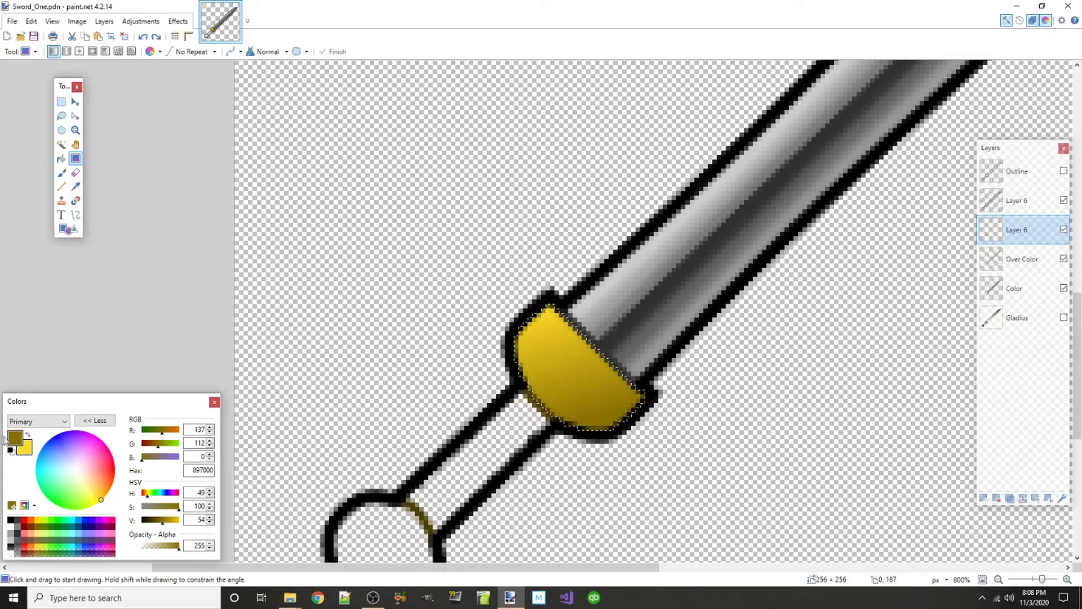
drag(161, 521, 148, 522)
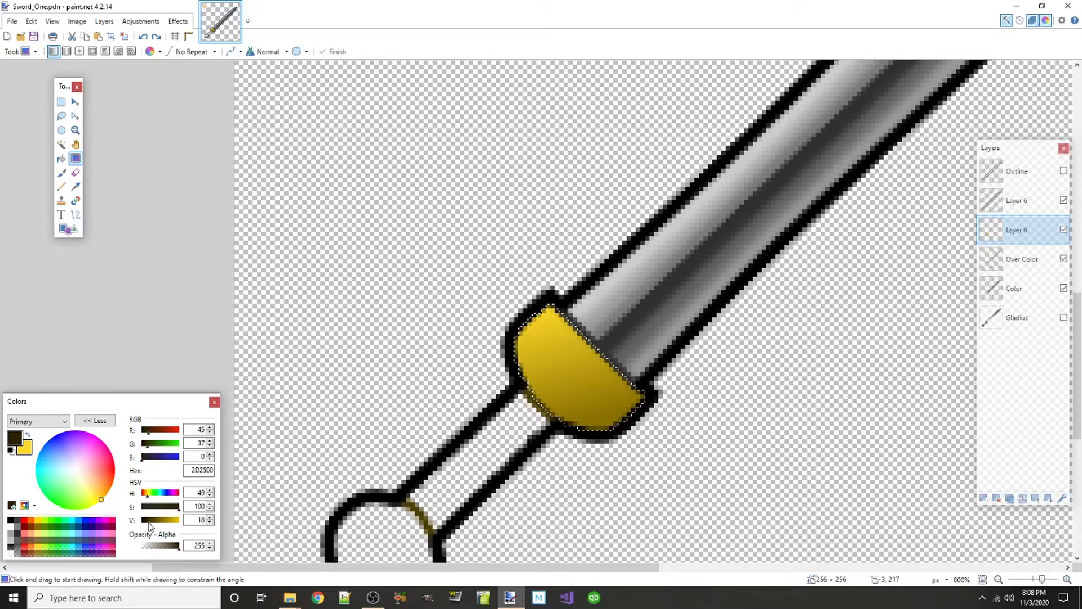
key(ctrl+z)
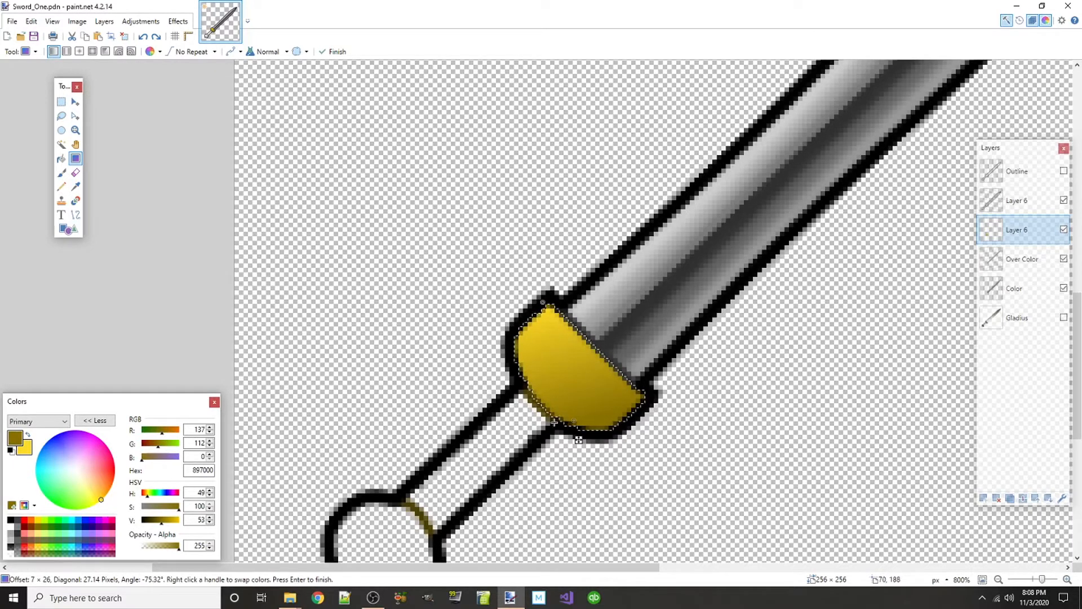
- Recolor the guard gradient by setting the primary color to 6B5500 and the secondary color to pale yellow FFE266
drag(167, 525, 158, 524)
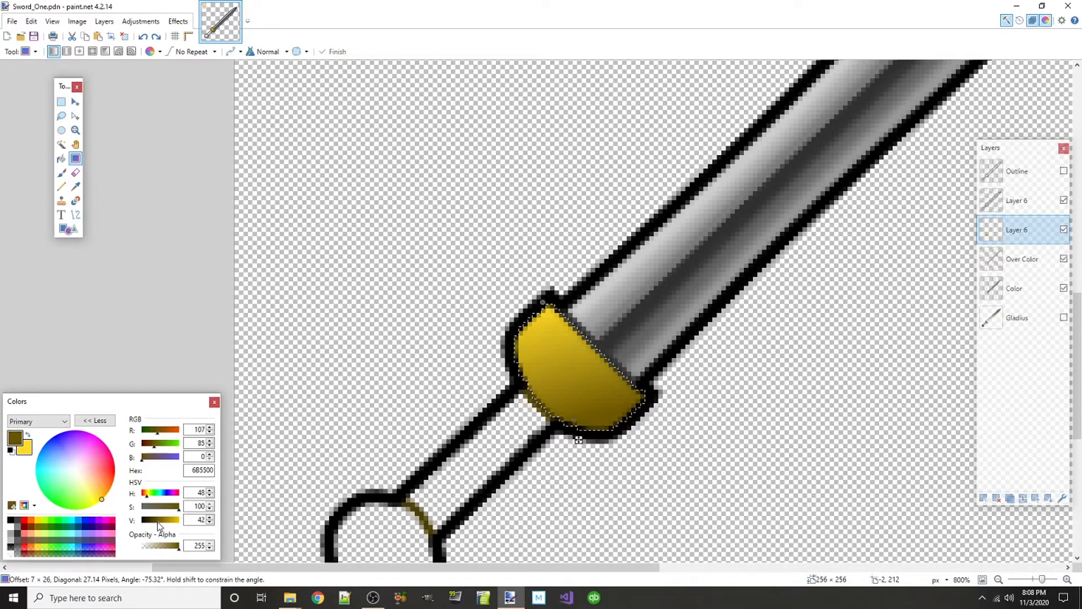
click(25, 450)
drag(176, 512, 166, 512)
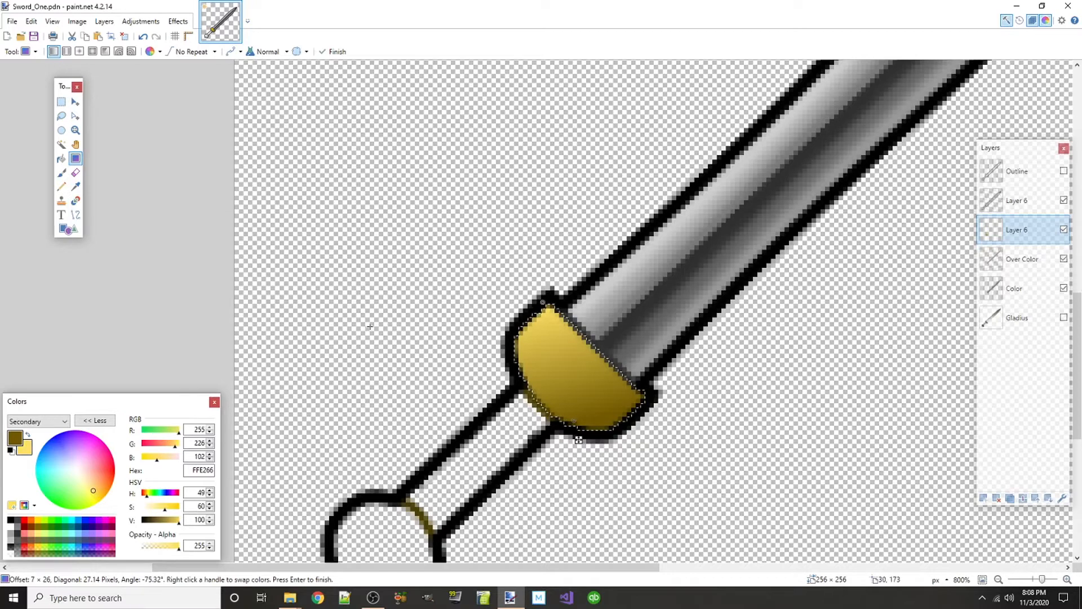
- Fill the guard with a solid dark gold using Paint Bucket and set the fill color to 7F6300
click(61, 158)
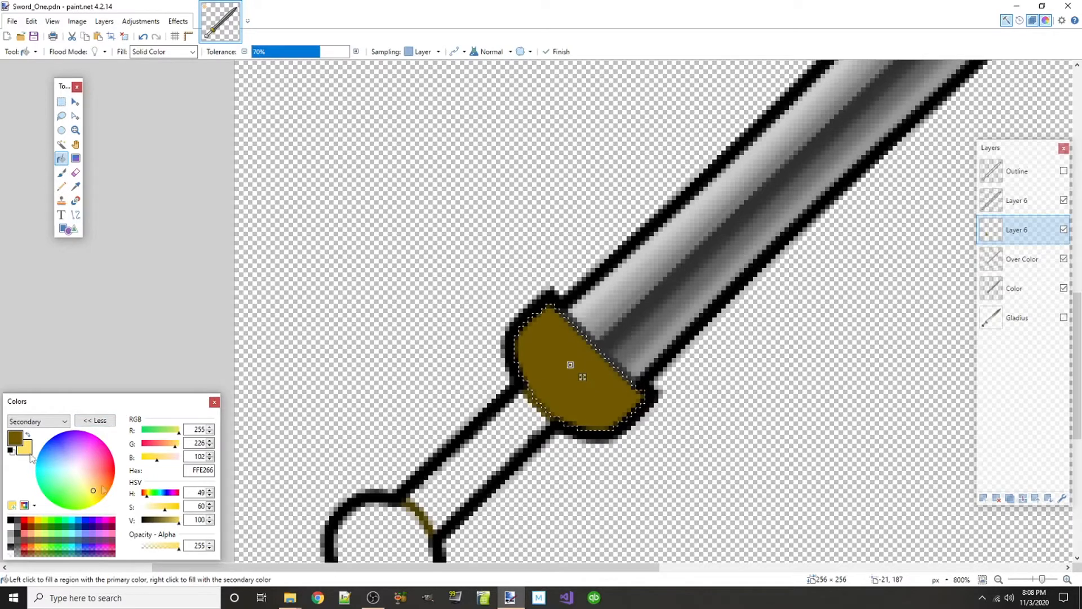
click(14, 440)
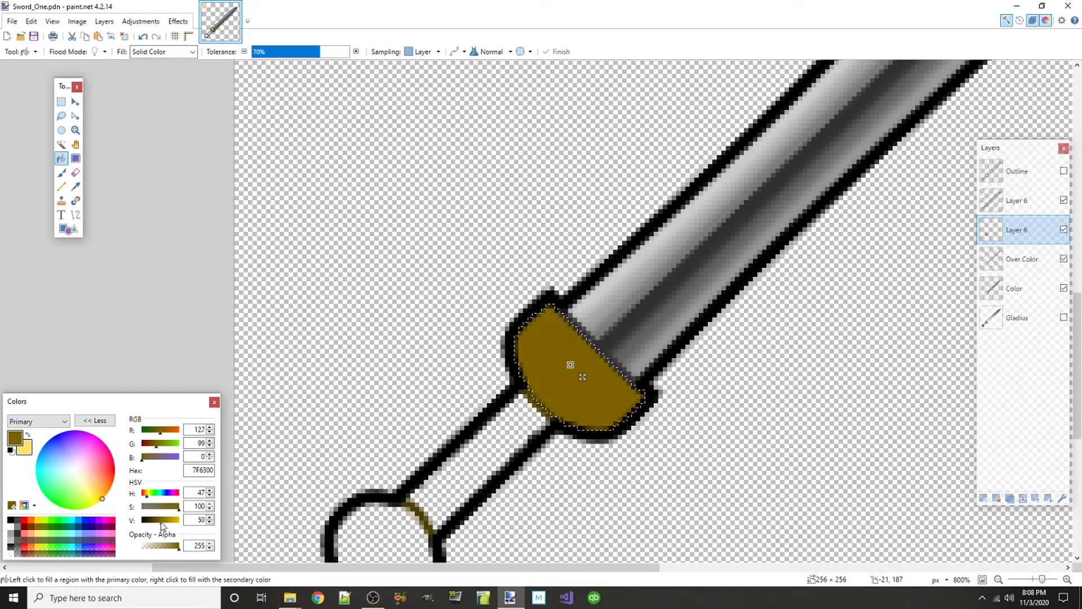
click(161, 523)
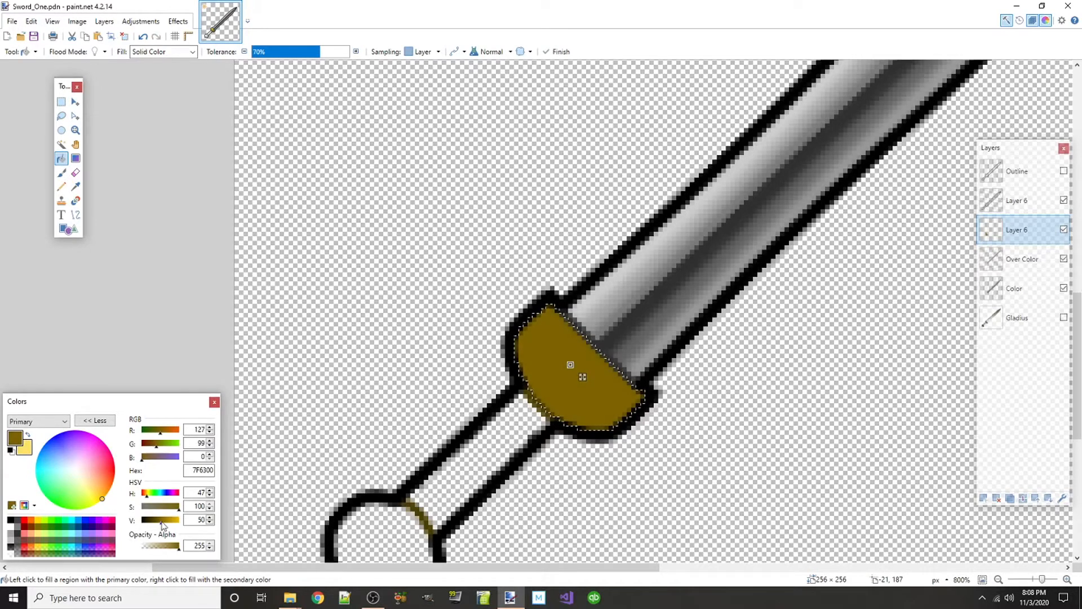
key(Return)
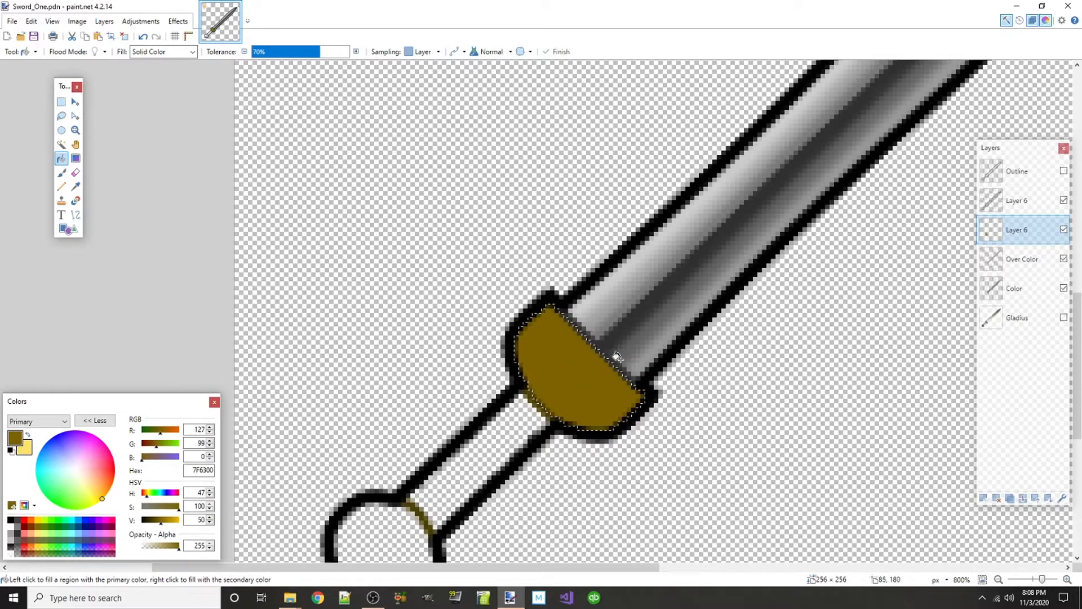
- Select the insides of the round pommel and its small end knob on the upper Layer 6 with the Magic Wand
click(1018, 200)
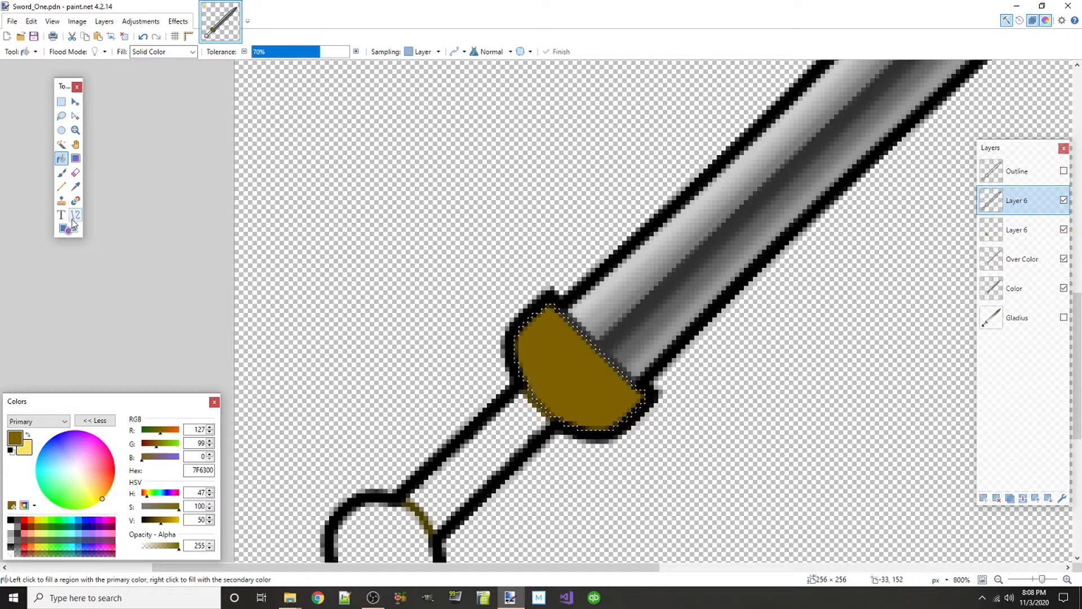
click(62, 145)
click(372, 535)
scroll(372, 536, up, 3)
ctrl+click(330, 427)
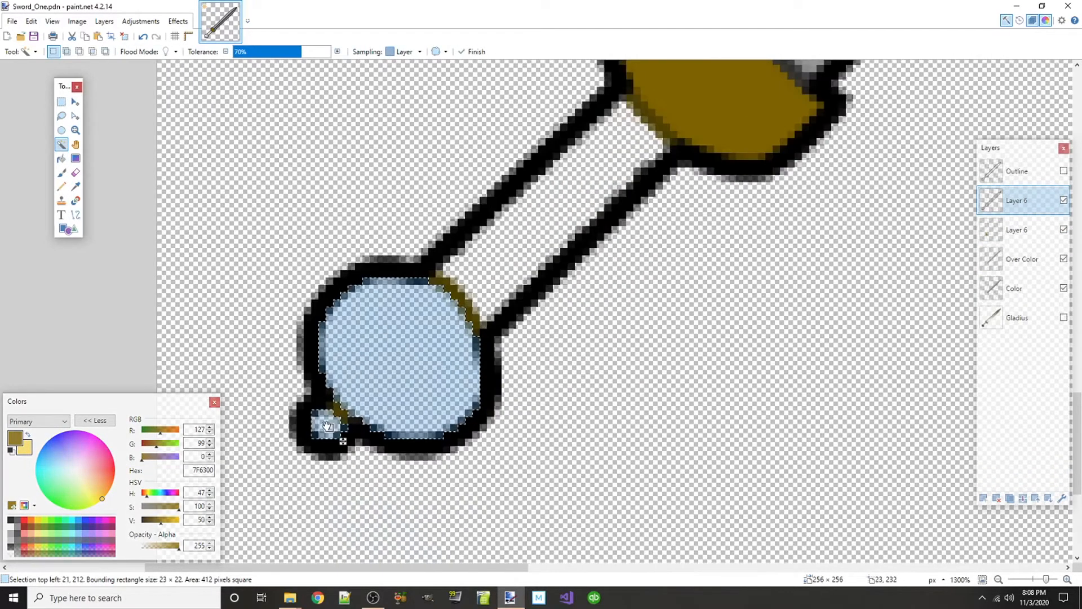
- Fill the selected pommel and end knob with solid dark gold 7F6300 on the lower Layer 6
click(62, 159)
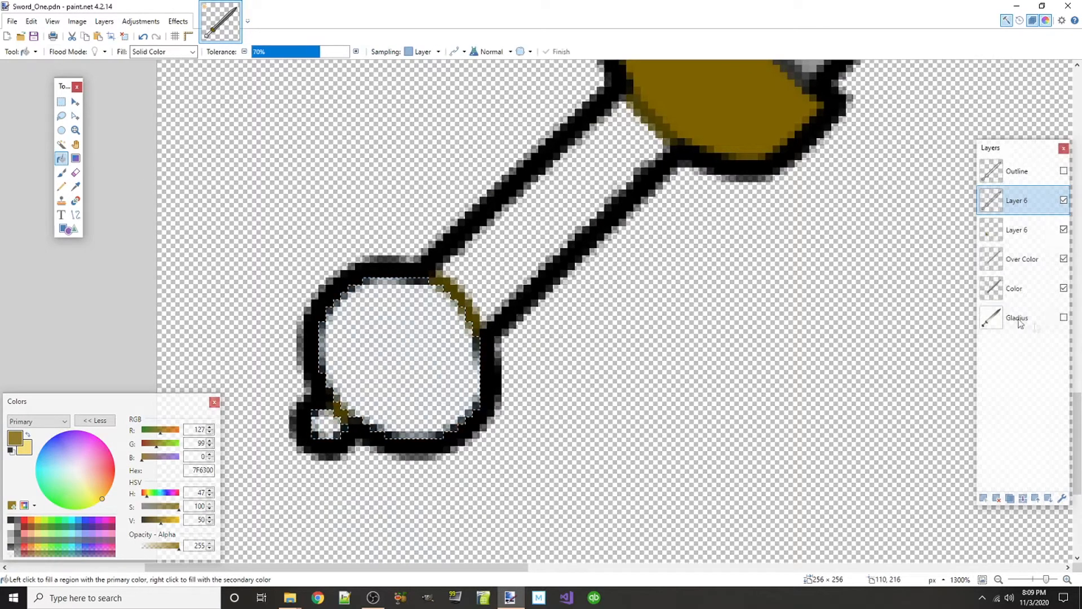
click(1000, 235)
click(396, 327)
click(324, 421)
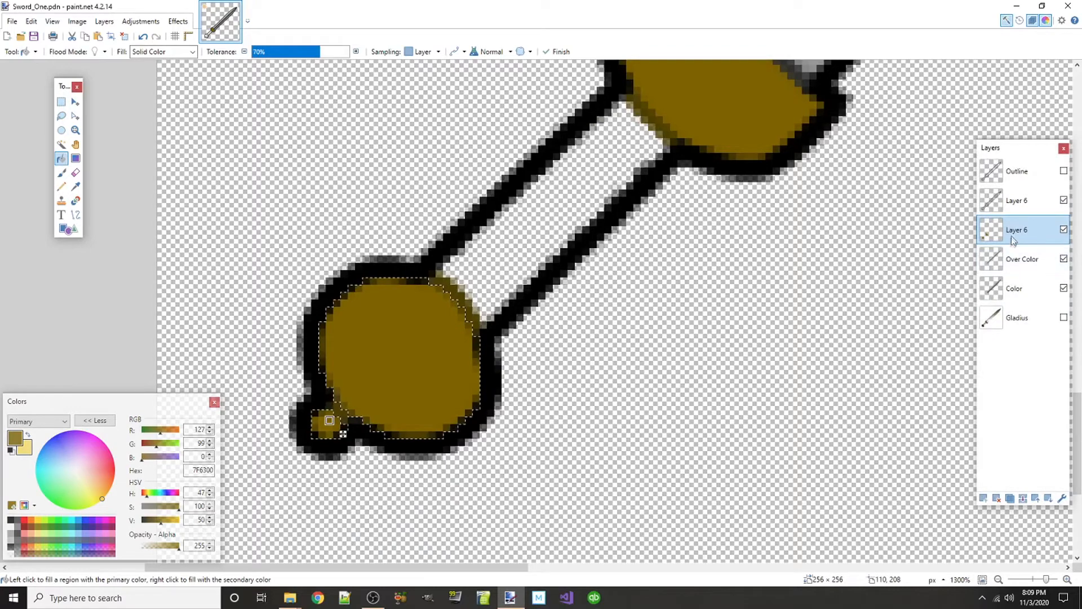
- Add the guard's interior to the pommel selection from the upper Layer 6, and set the Magic Wand to Add (union) mode
scroll(667, 314, down, 3)
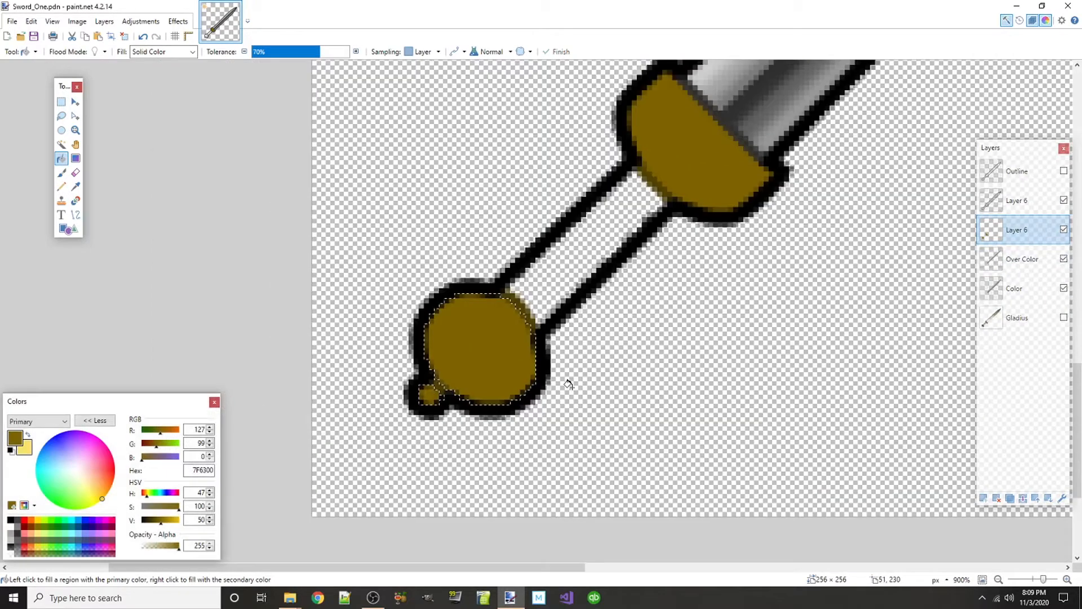
scroll(643, 344, up, 2)
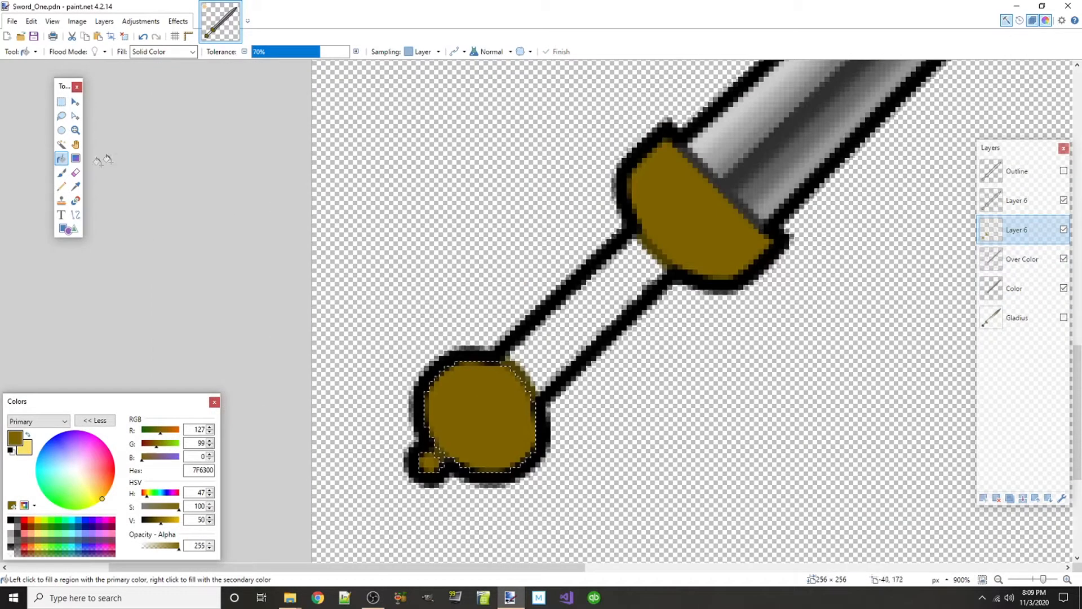
click(61, 145)
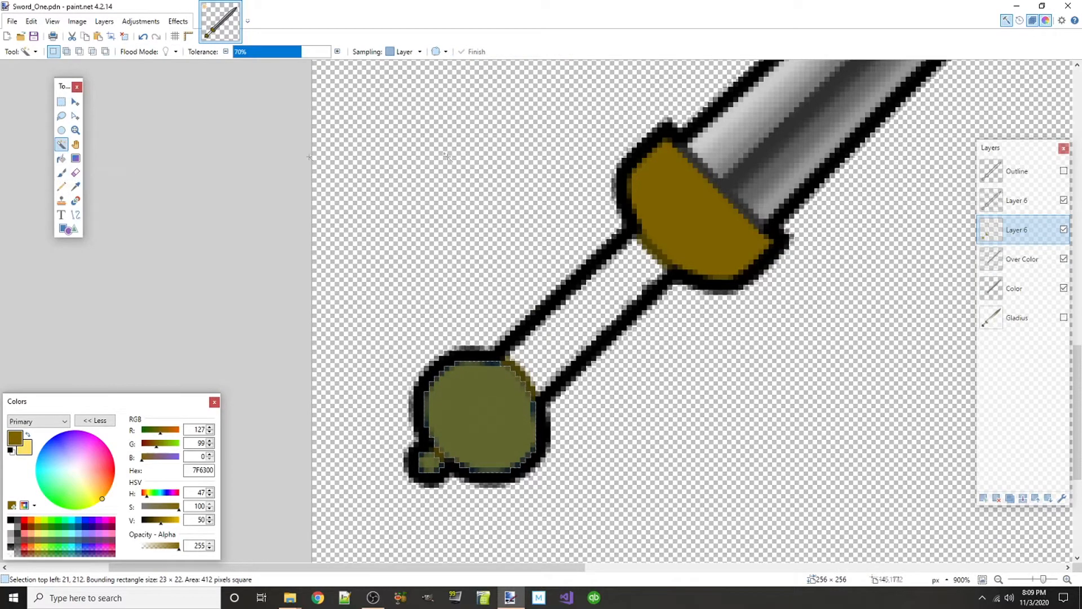
click(1017, 200)
ctrl+click(702, 220)
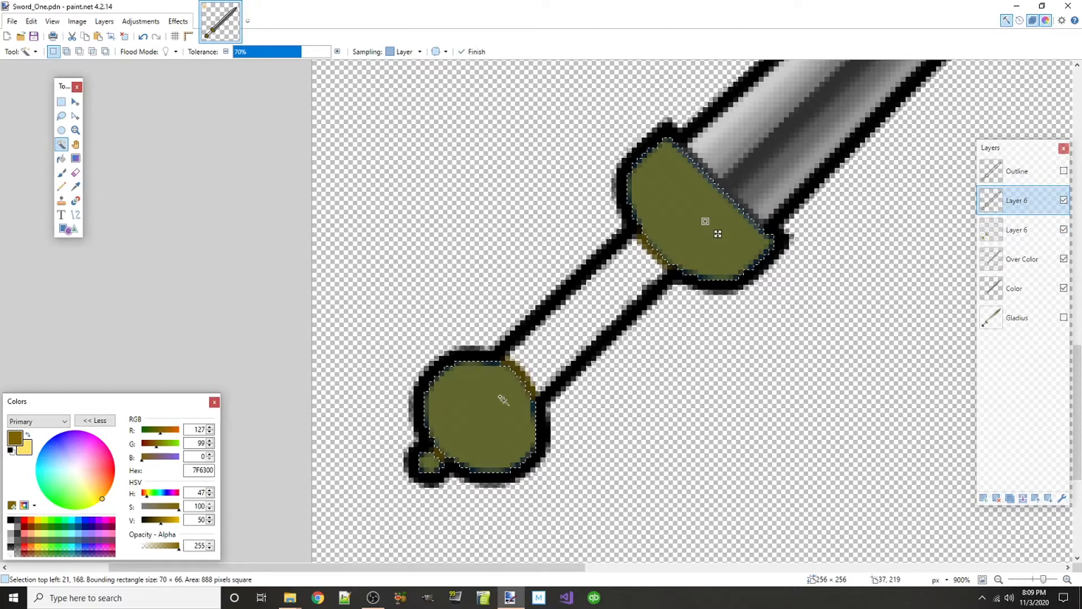
click(67, 52)
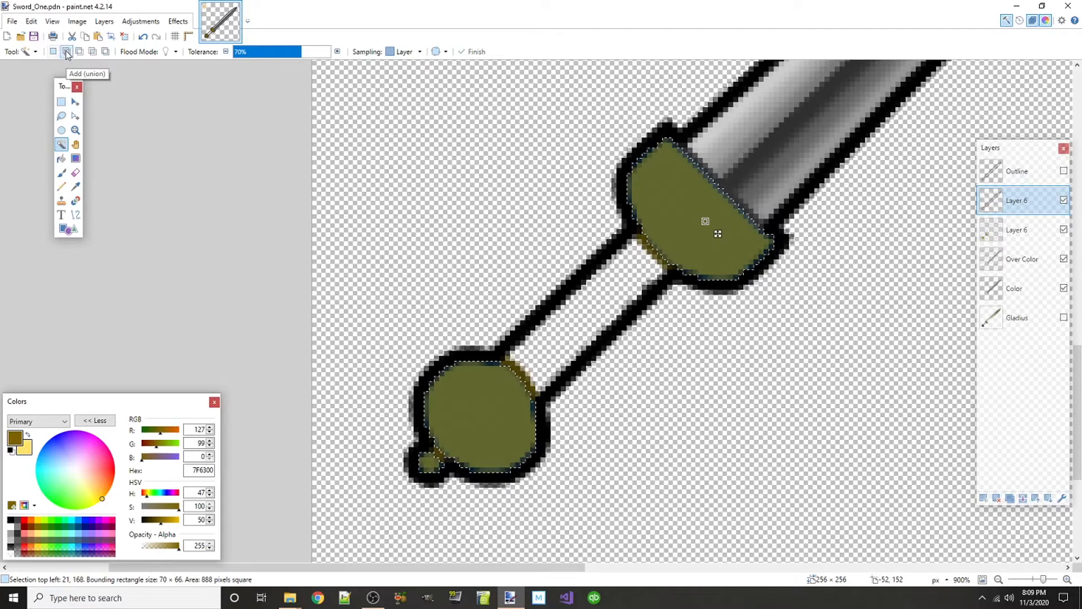
click(80, 52)
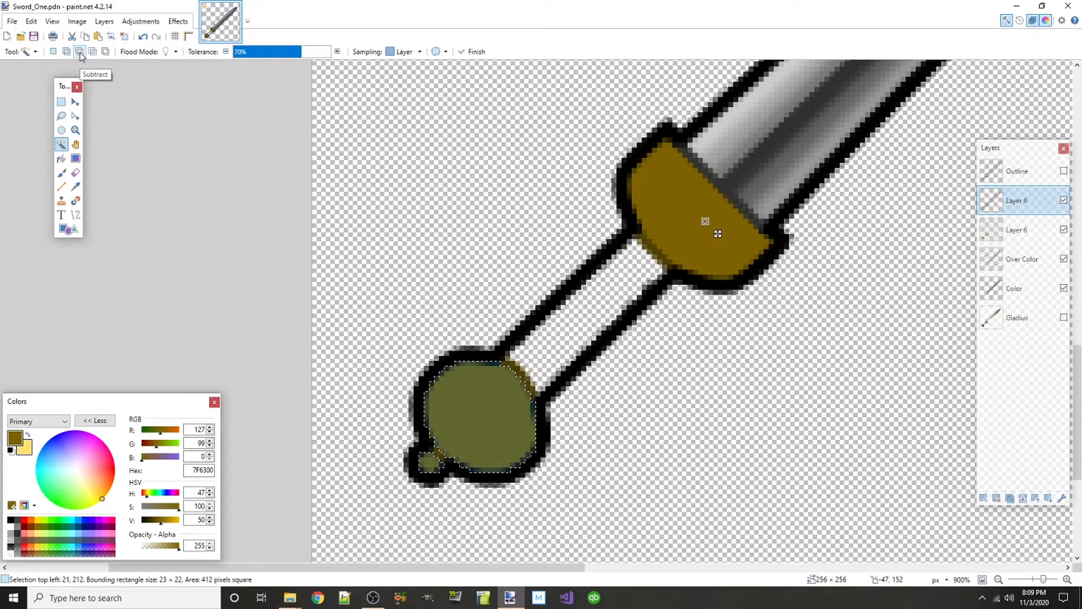
click(67, 52)
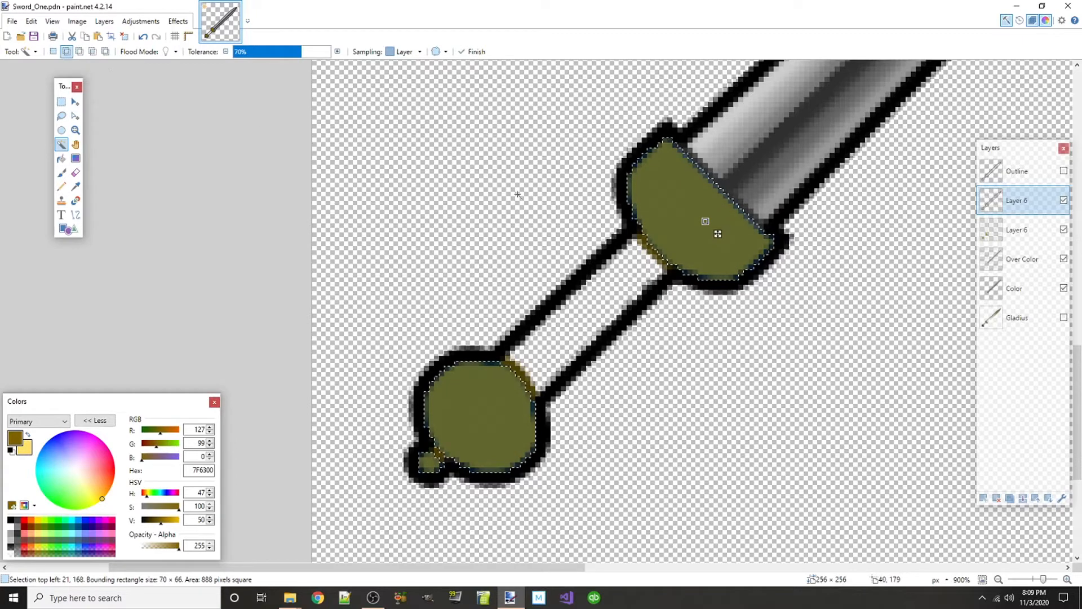
- Add a new layer directly above the lower Layer 6 and swap the colors so pale yellow FFE266 is primary
click(1015, 230)
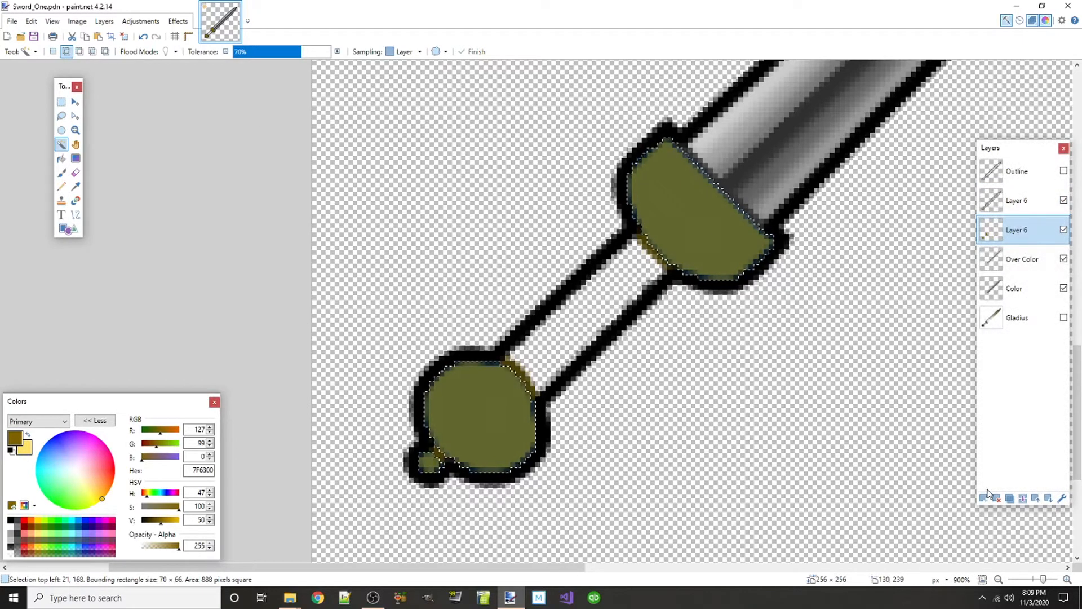
click(985, 498)
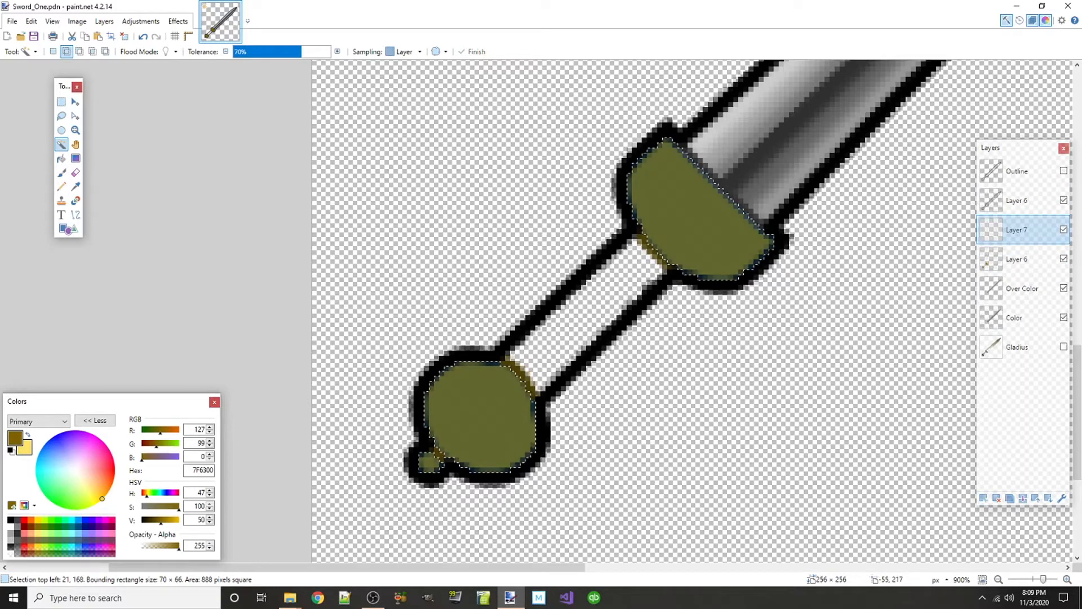
click(28, 437)
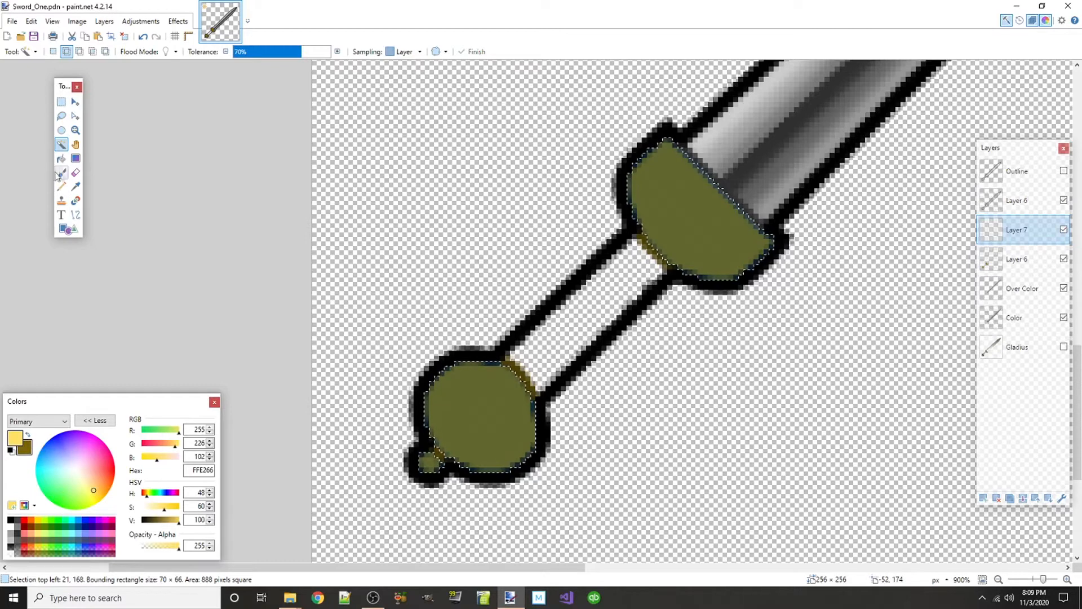
- Draw a 3-pixel pale yellow highlight on Layer 7 along the guard's outer left edge with the Line/Curve tool, bending it to follow the outline
click(76, 215)
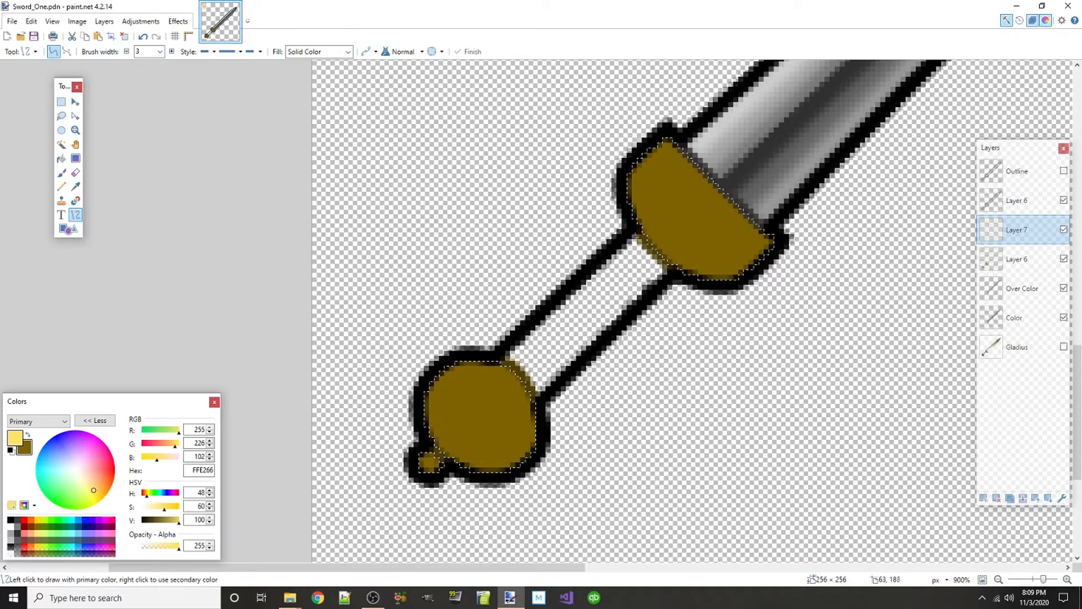
drag(652, 255, 666, 134)
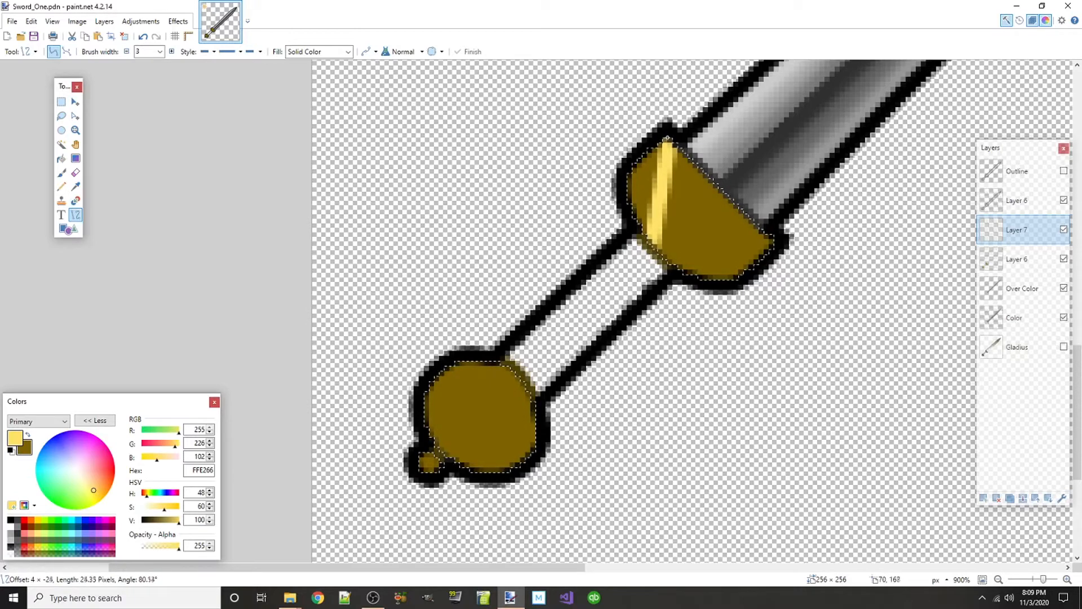
drag(661, 180, 644, 179)
drag(644, 179, 644, 171)
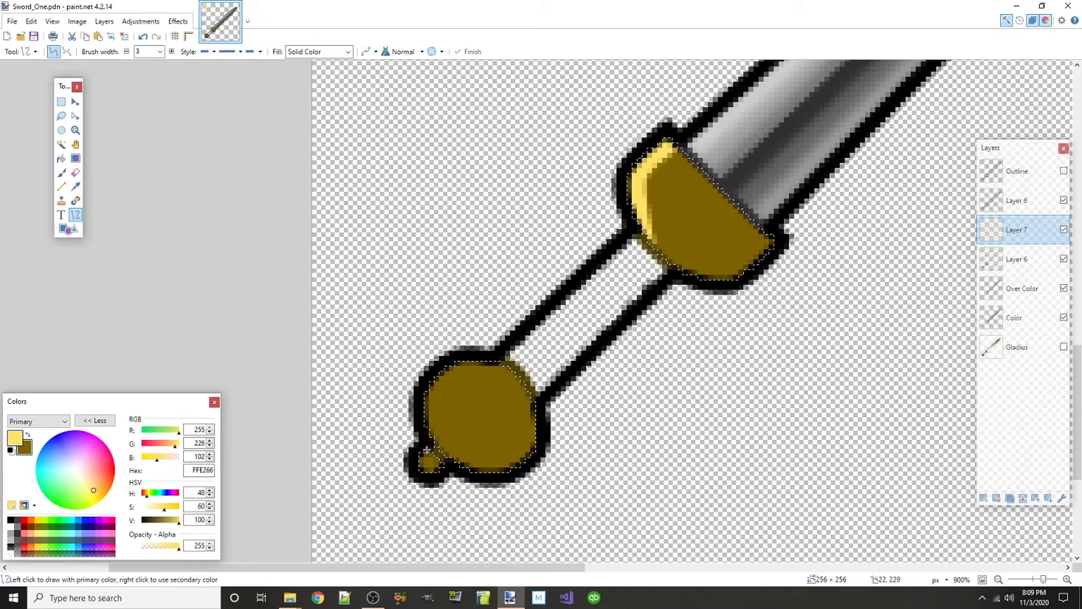
- Draw a curved pale yellow highlight along the pommel's upper-left edge and a short one on the small end knob
mouse_move(435, 445)
mouse_down()
mouse_move(513, 373)
mouse_move(471, 374)
mouse_up()
drag(462, 420, 465, 371)
scroll(398, 486, up, 4)
mouse_move(417, 468)
mouse_down()
mouse_move(442, 424)
mouse_move(432, 460)
mouse_up()
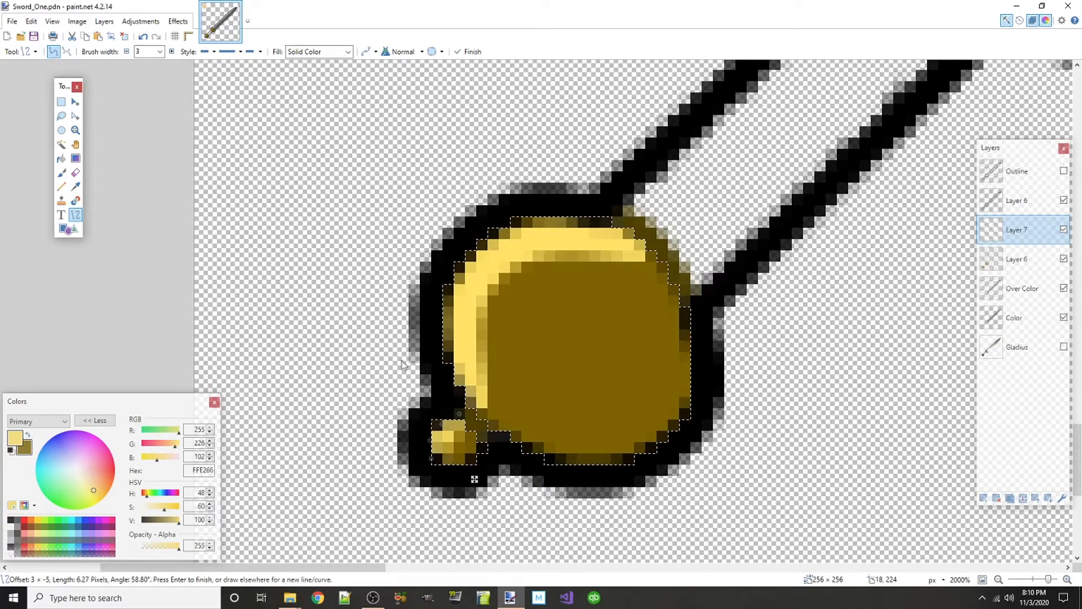
key(Return)
scroll(524, 374, down, 4)
scroll(777, 358, down, 2)
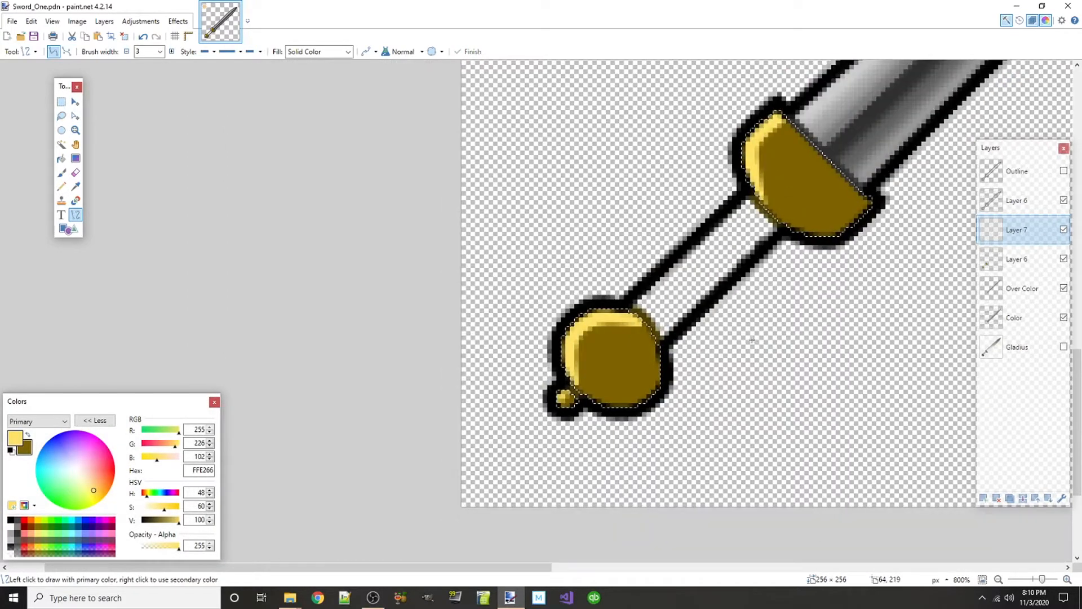
scroll(752, 340, up, 2)
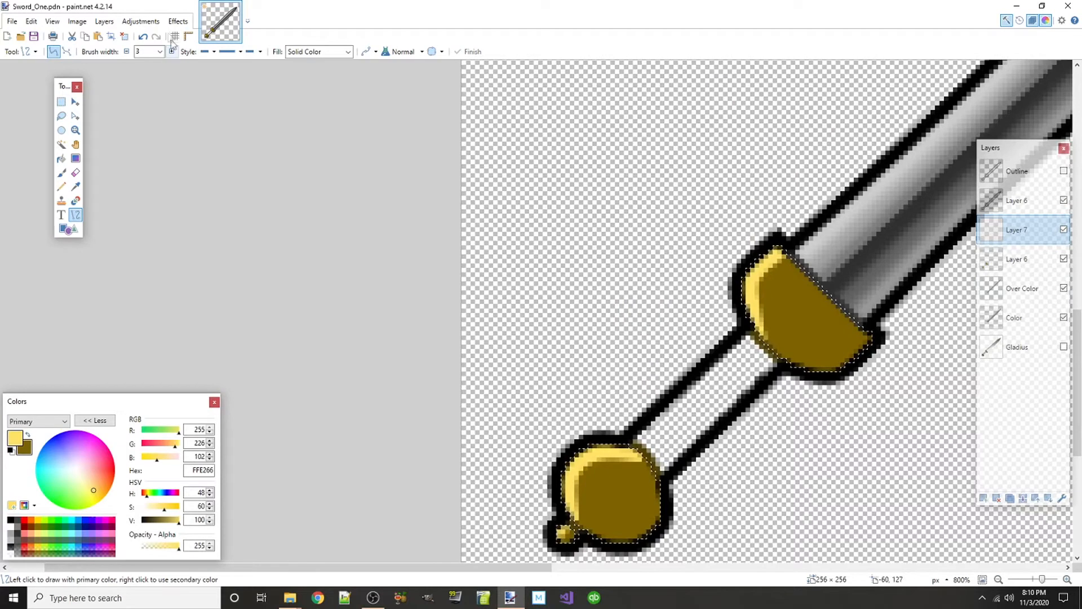
click(178, 21)
mouse_move(225, 121)
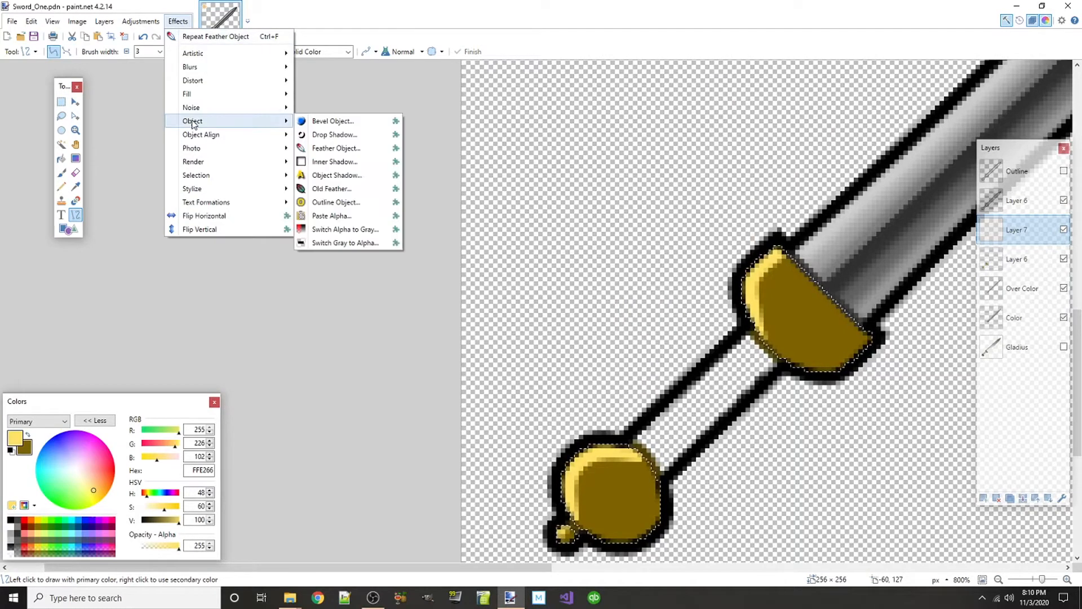
click(327, 148)
click(615, 291)
click(616, 290)
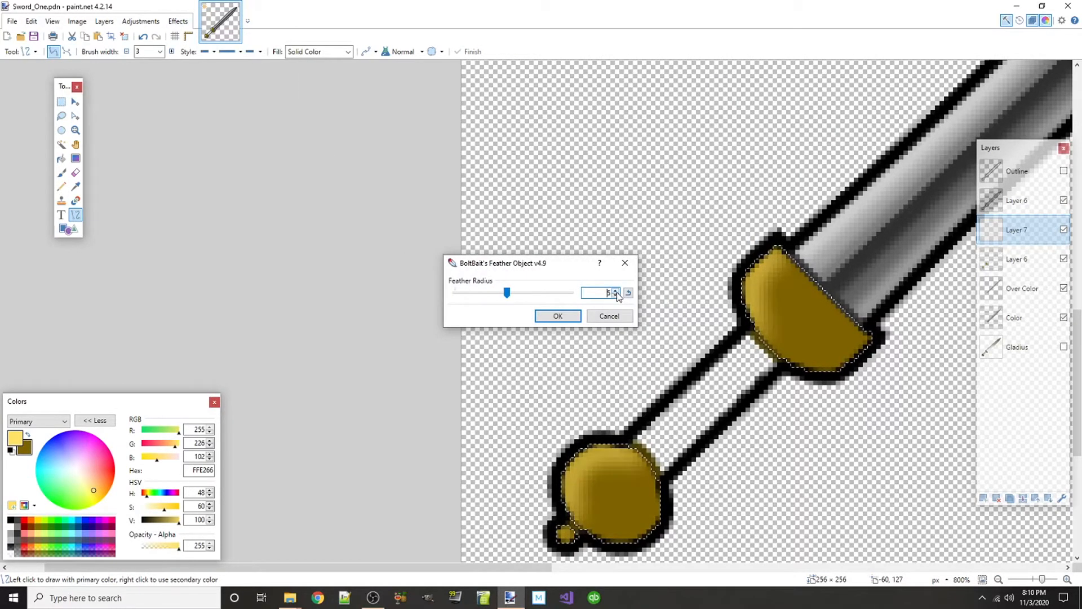
click(616, 291)
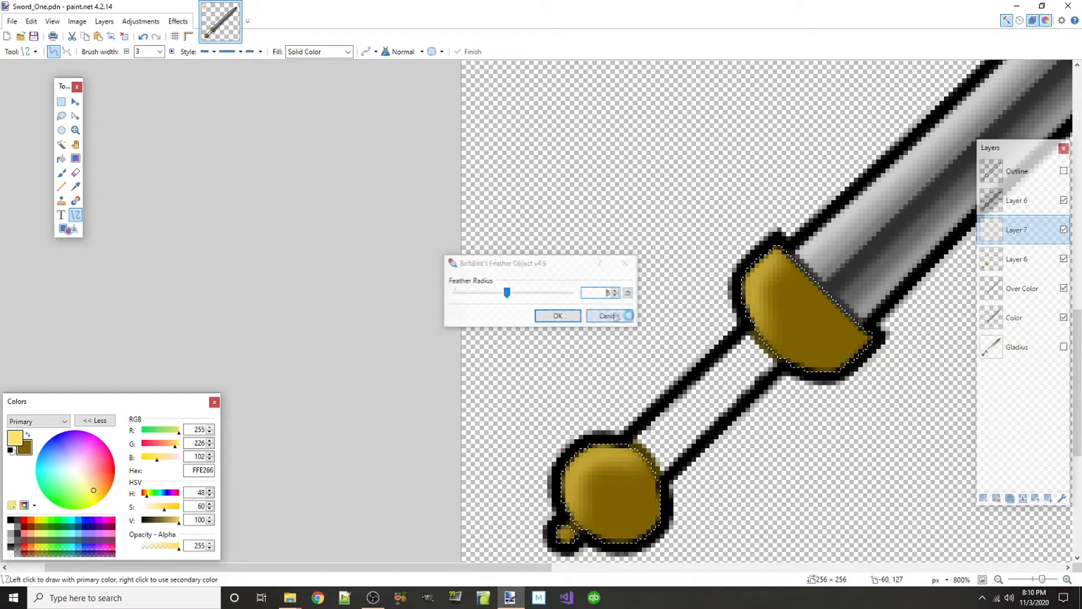
click(558, 316)
- Draw a slightly curved pale yellow highlight about 20 pixels long along the guard's edge facing the blade
drag(768, 250, 838, 302)
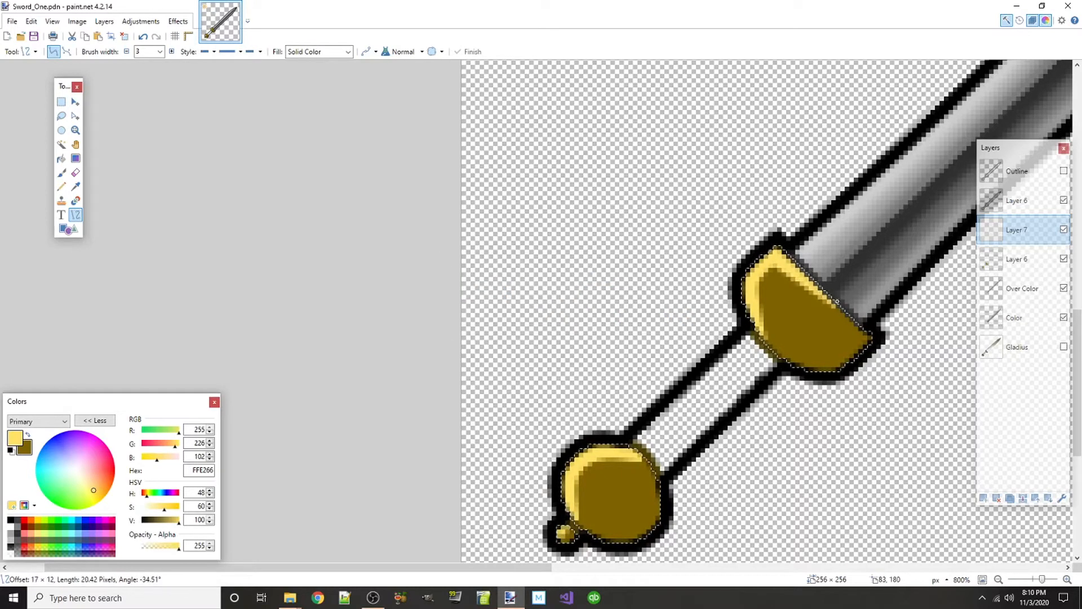
drag(767, 250, 770, 259)
key(Return)
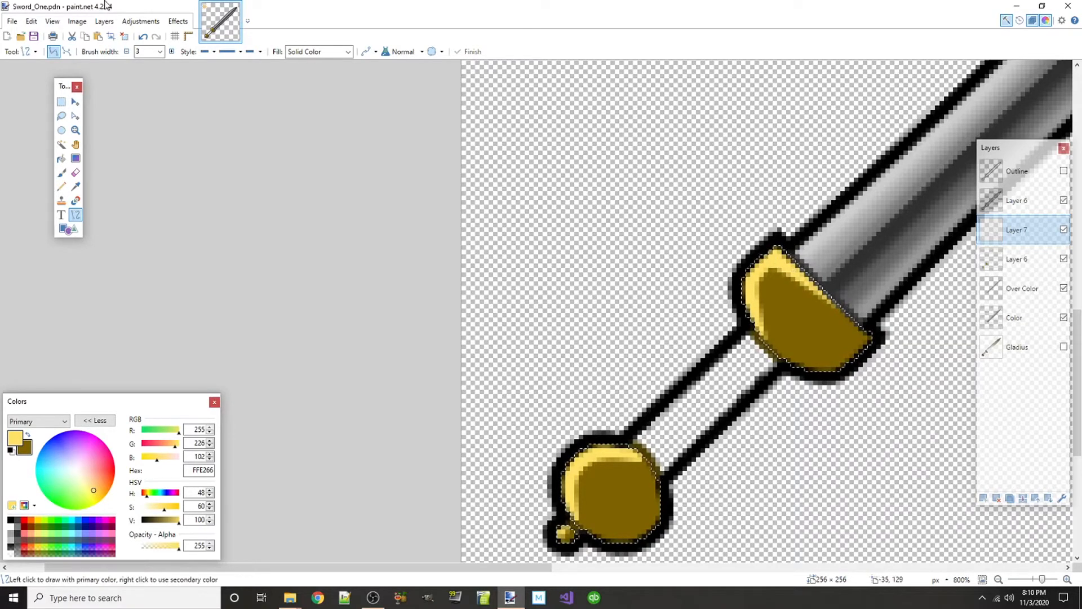
- Soften the gold highlights on Layer 7 with the Feather Object effect at a radius of 6
click(178, 21)
mouse_move(194, 120)
click(318, 136)
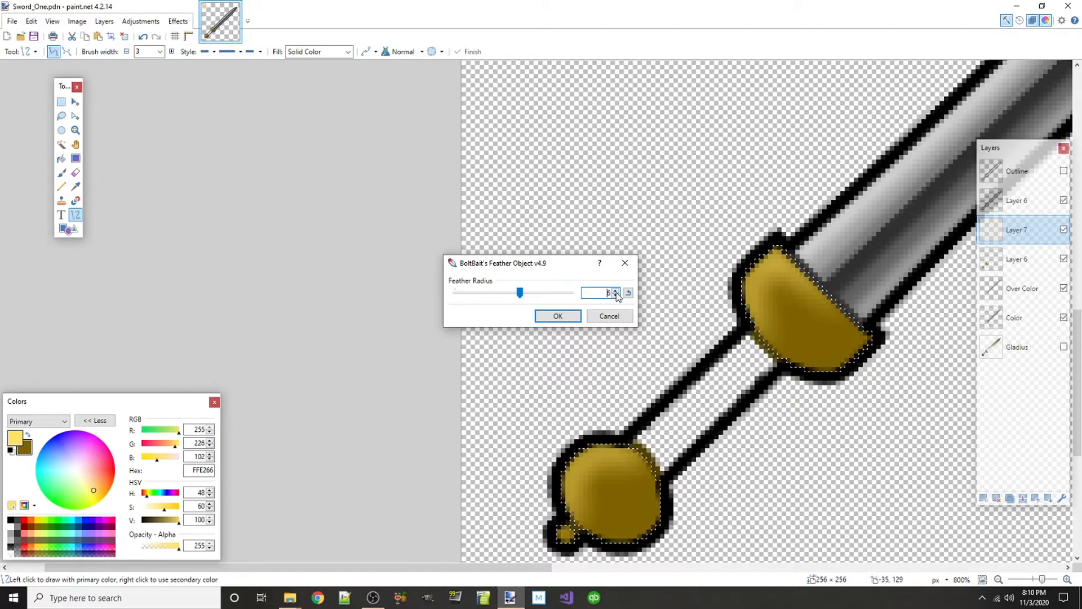
key(Return)
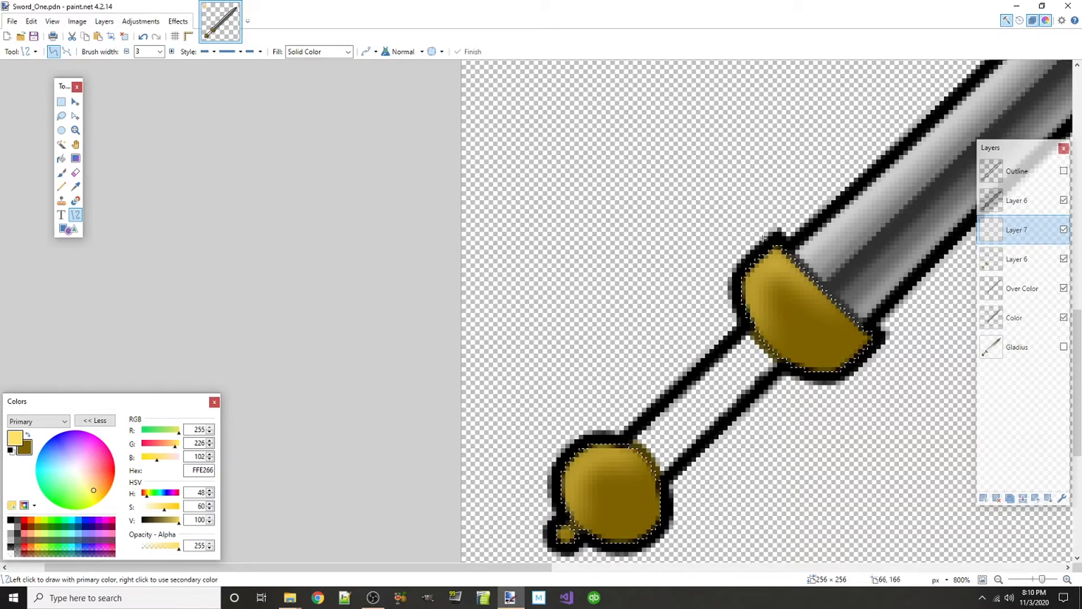
- Strengthen the highlights by duplicating Layer 7 twice and merging both copies down into one layer
click(1010, 499)
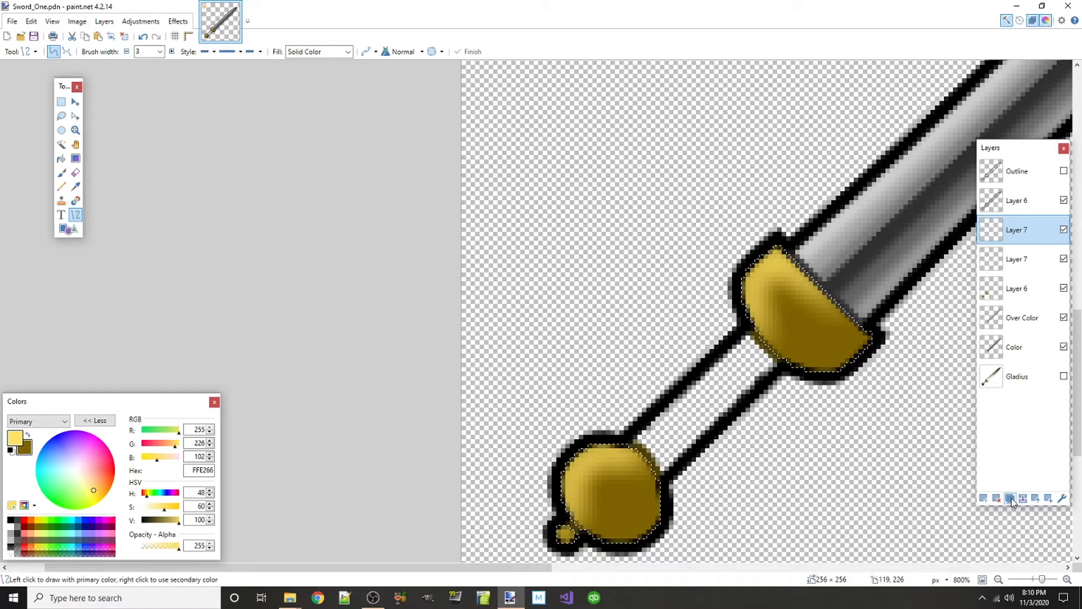
click(1010, 499)
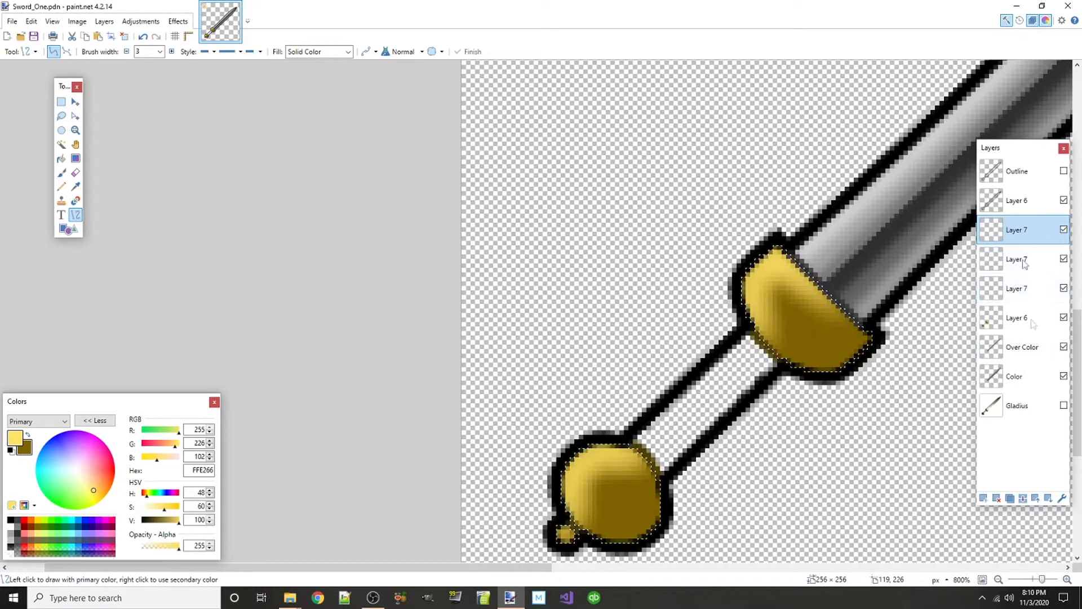
click(1023, 499)
click(1024, 498)
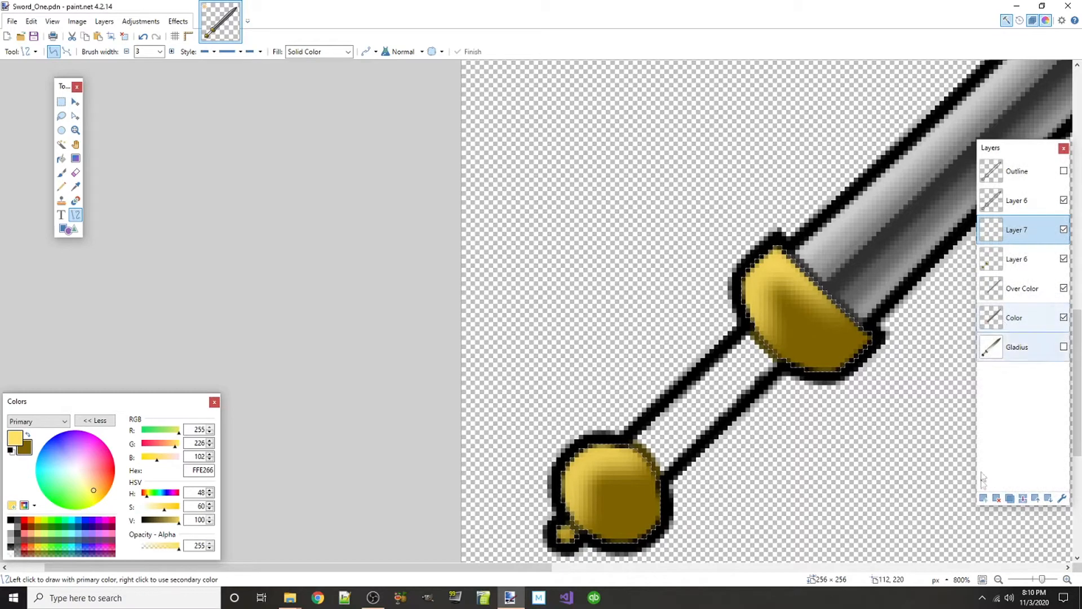
- Add a new layer below Layer 7, swap the colors and darken the primary color to 604A00
click(983, 499)
drag(1022, 247, 1020, 261)
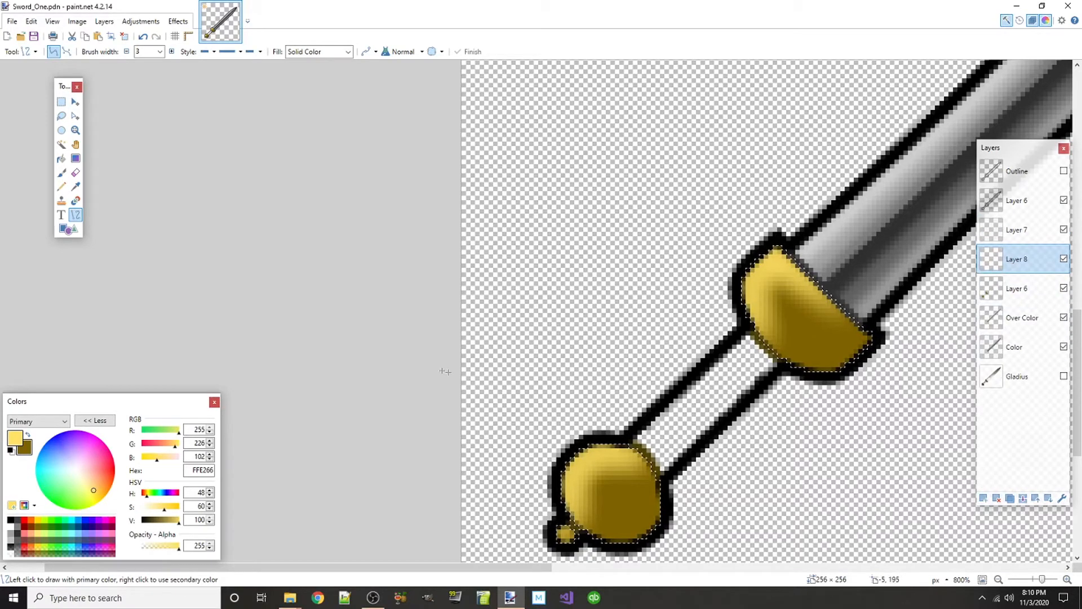
click(28, 435)
drag(155, 523, 158, 525)
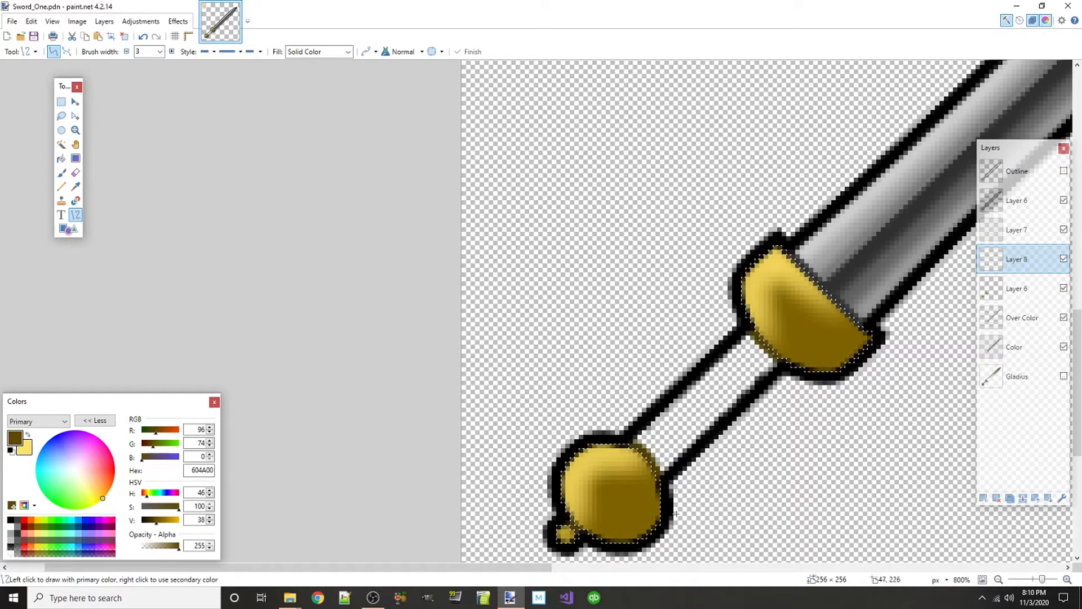
- Try drawing 604A00 shadow curves along the lower-right edges of the pommel and its end knob
scroll(676, 513, up, 3)
drag(560, 357, 723, 273)
drag(618, 330, 642, 368)
drag(670, 301, 692, 348)
drag(724, 273, 722, 268)
drag(563, 358, 545, 340)
drag(641, 369, 635, 373)
drag(693, 348, 693, 348)
key(Return)
drag(513, 391, 555, 374)
key(Return)
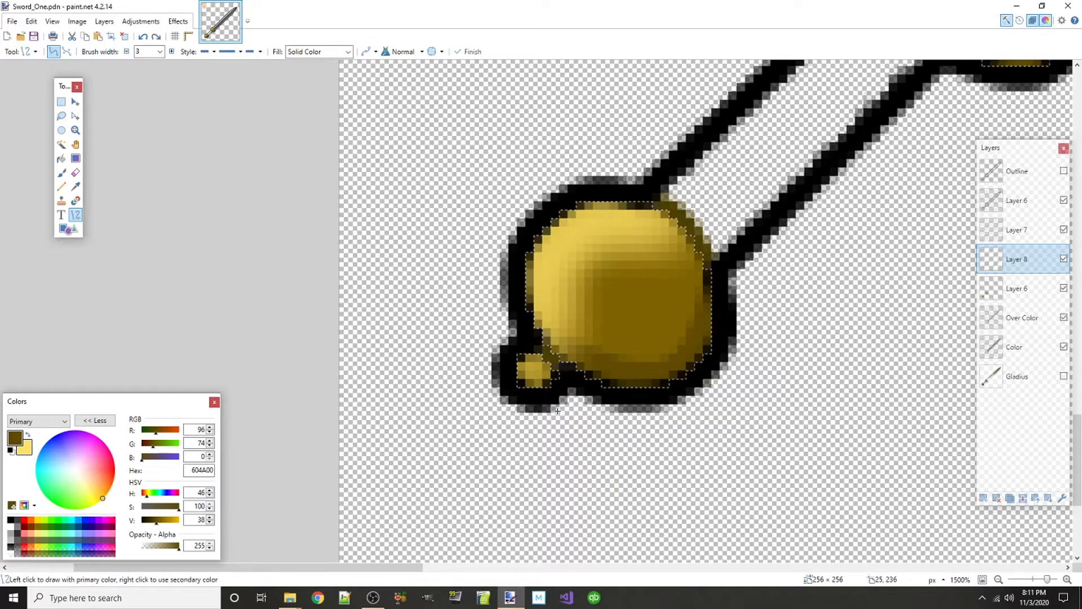
- Try painting a 604A00 shadow along the guard's lower edge with the Paintbrush at width 3
click(61, 172)
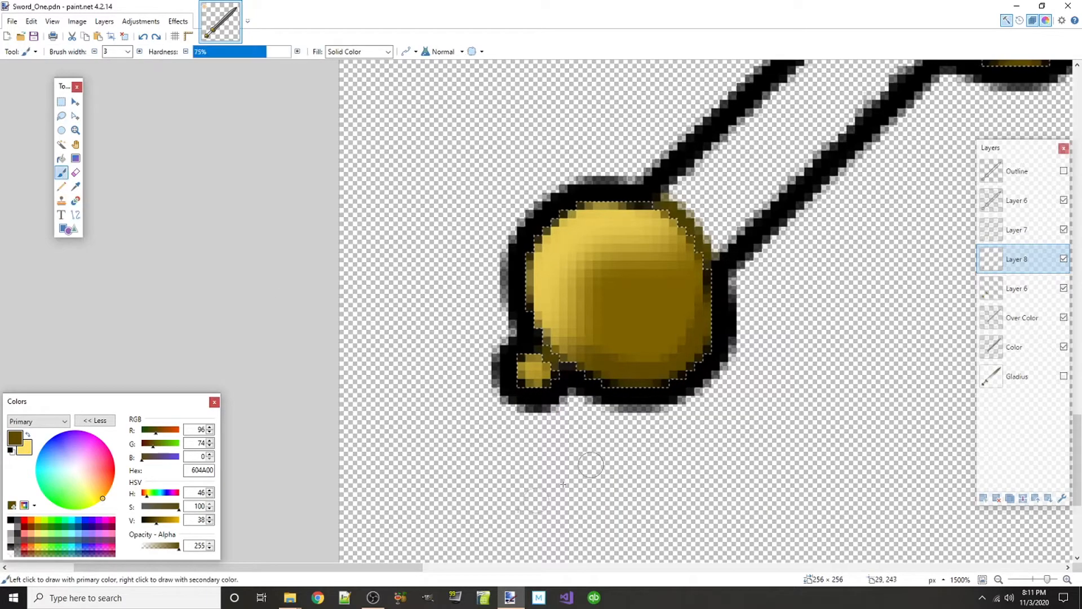
drag(412, 567, 597, 570)
scroll(483, 266, up, 5)
mouse_move(375, 391)
mouse_down()
mouse_move(321, 340)
mouse_move(402, 386)
mouse_move(458, 391)
mouse_move(505, 362)
mouse_up()
mouse_move(456, 241)
mouse_down()
mouse_move(483, 299)
mouse_move(413, 405)
mouse_move(371, 394)
mouse_up()
key(ctrl+z)
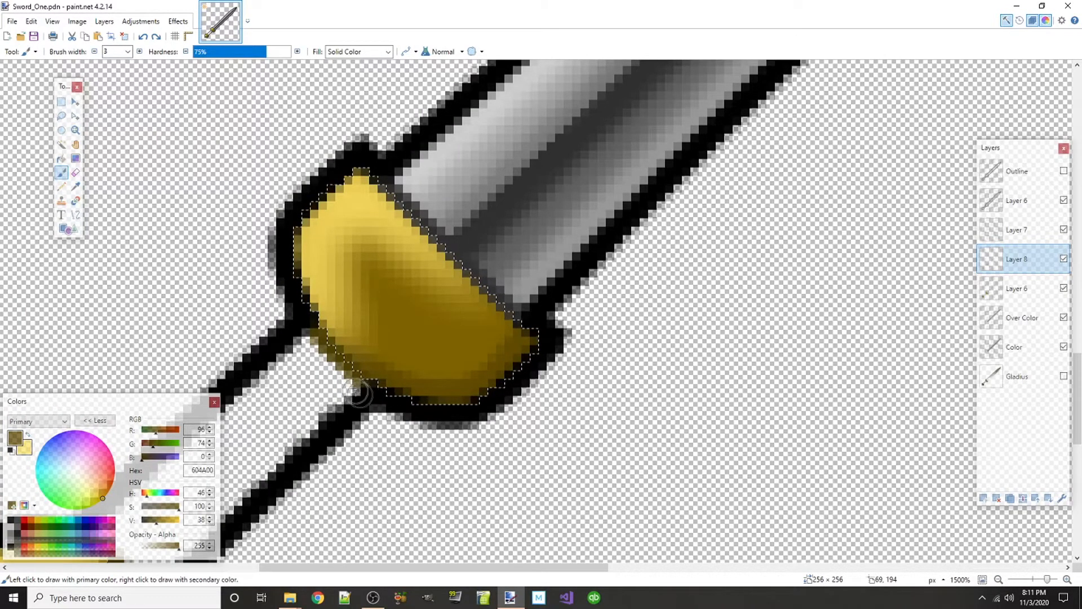
mouse_move(365, 368)
mouse_down()
mouse_move(411, 370)
mouse_move(495, 361)
mouse_up()
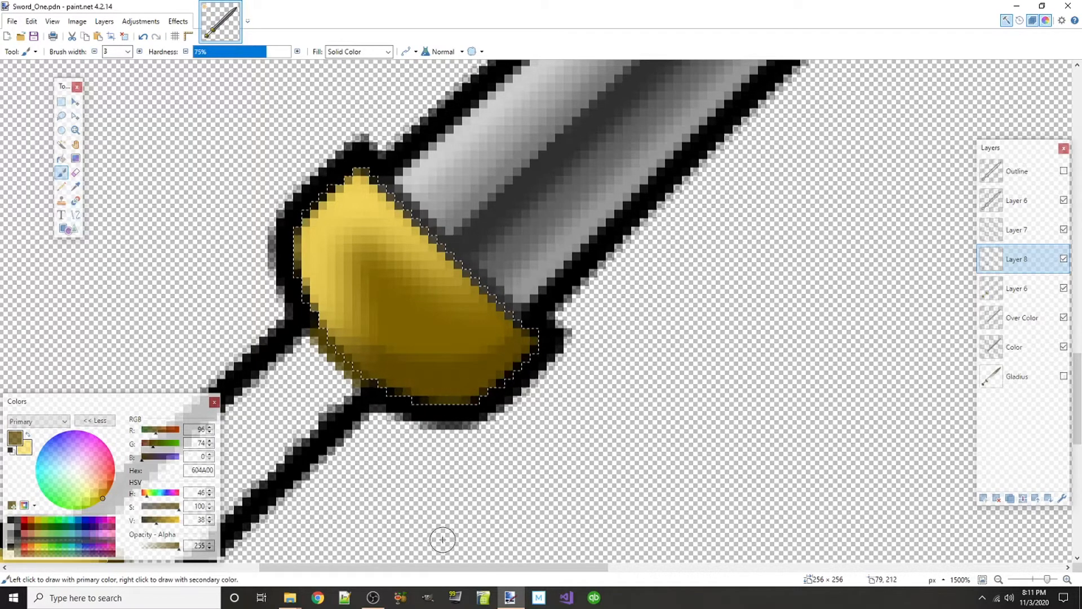
scroll(451, 508, down, 5)
scroll(462, 479, left, 5)
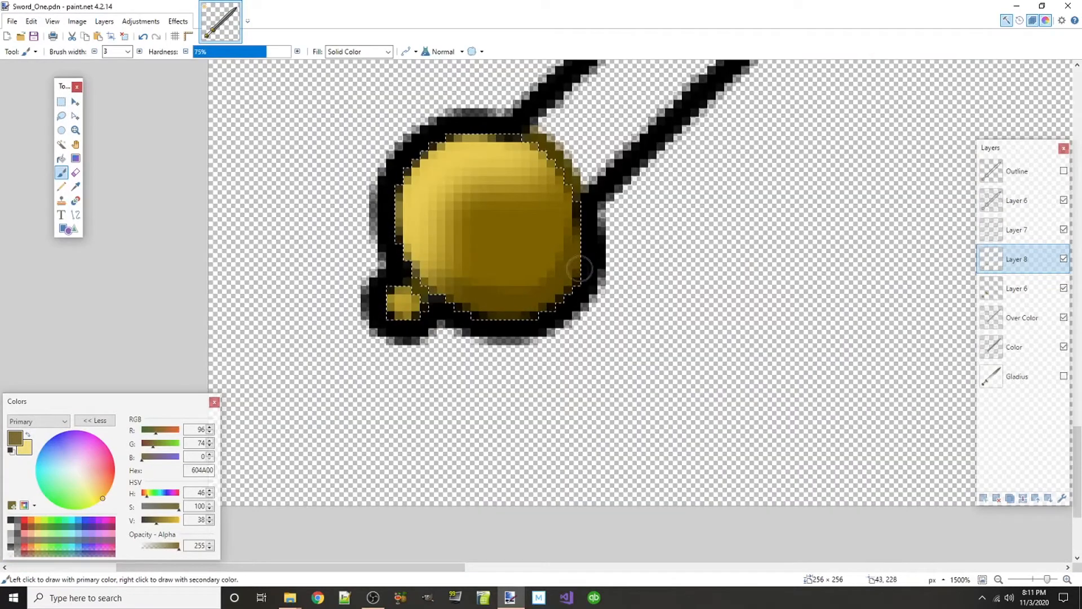
scroll(713, 295, down, 7)
scroll(773, 295, up, 1)
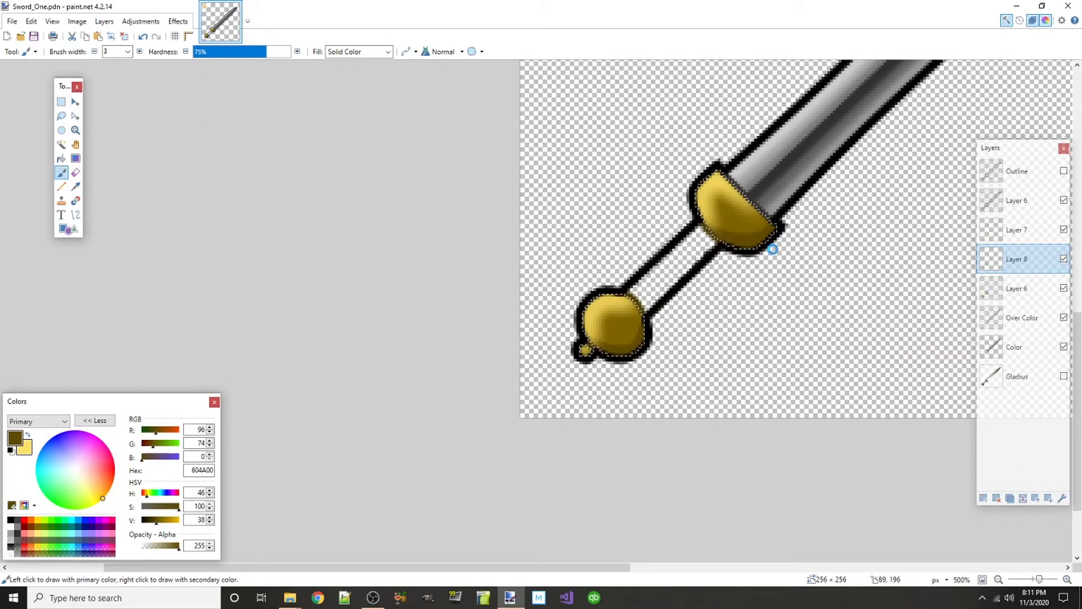
- Undo the 604A00 shading on the guard and pommel, keeping the new empty Layer 8
key(o)
drag(588, 352, 650, 328)
key(ctrl+z)
key(ctrl+z)
key(ctrl+z)
key(ctrl+z)
key(ctrl+z)
key(ctrl+z)
key(ctrl+y)
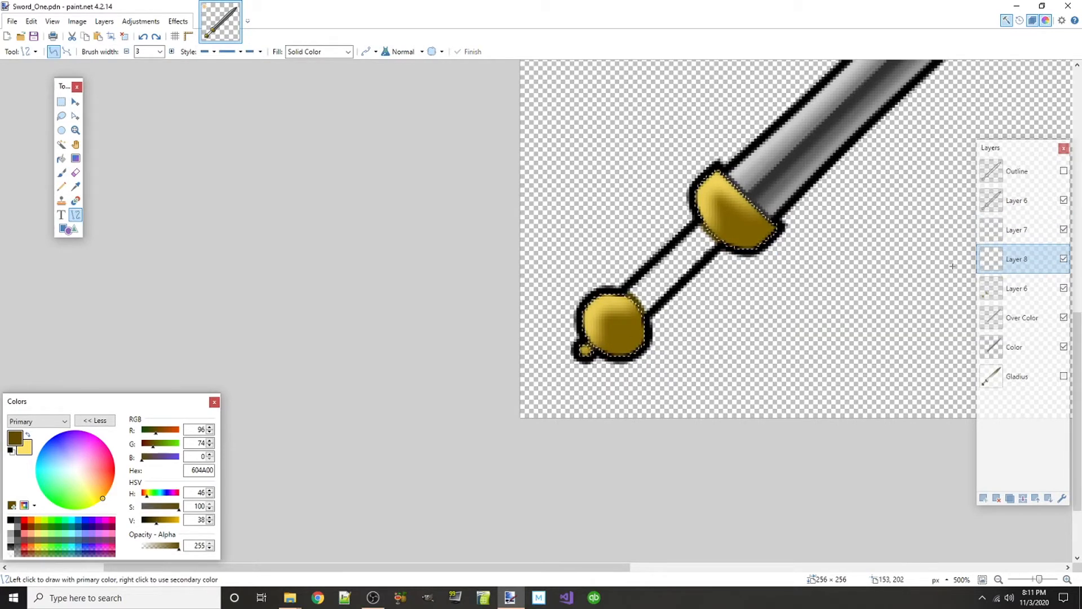
- Darken the primary color to 352900 and paint a shadow along the guard's lower edge with the Paintbrush at width 4
scroll(732, 261, up, 5)
scroll(454, 425, up, 1)
drag(156, 521, 150, 521)
click(62, 172)
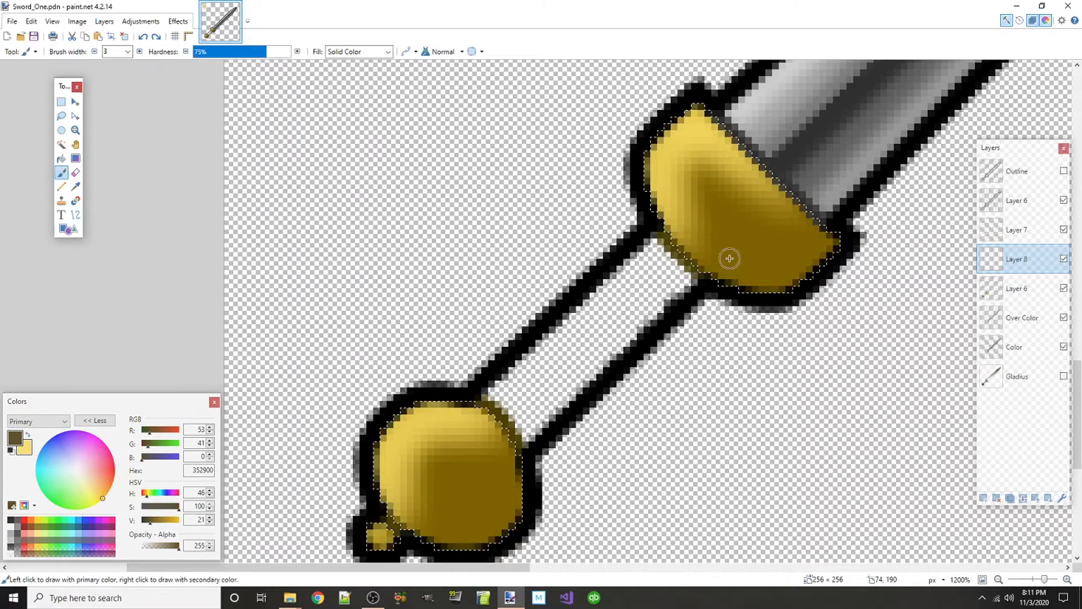
click(139, 52)
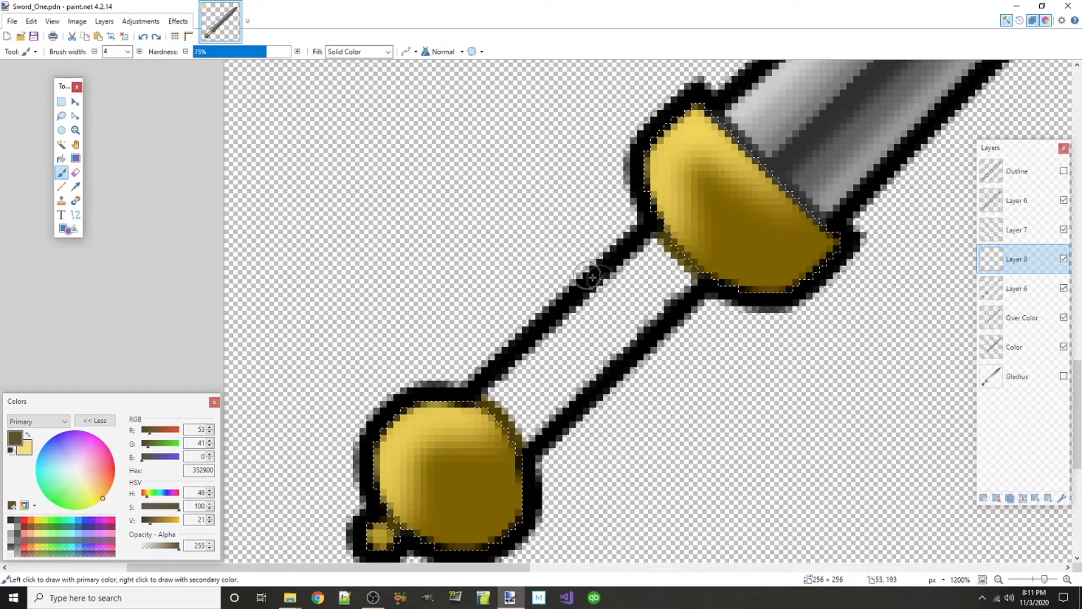
mouse_move(652, 212)
mouse_down()
mouse_move(749, 285)
mouse_move(709, 267)
mouse_move(759, 282)
mouse_move(812, 264)
mouse_move(840, 234)
mouse_move(832, 225)
mouse_up()
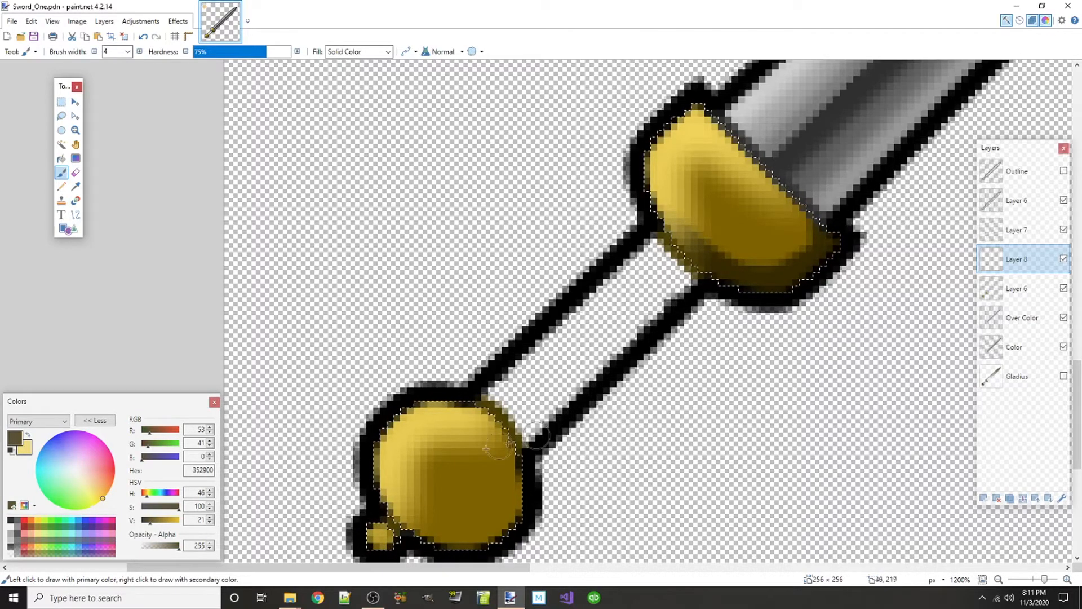
- Draw a curved 352900 shadow along the pommel's lower-right edge with the Line/Curve tool at width 3
scroll(355, 431, down, 3)
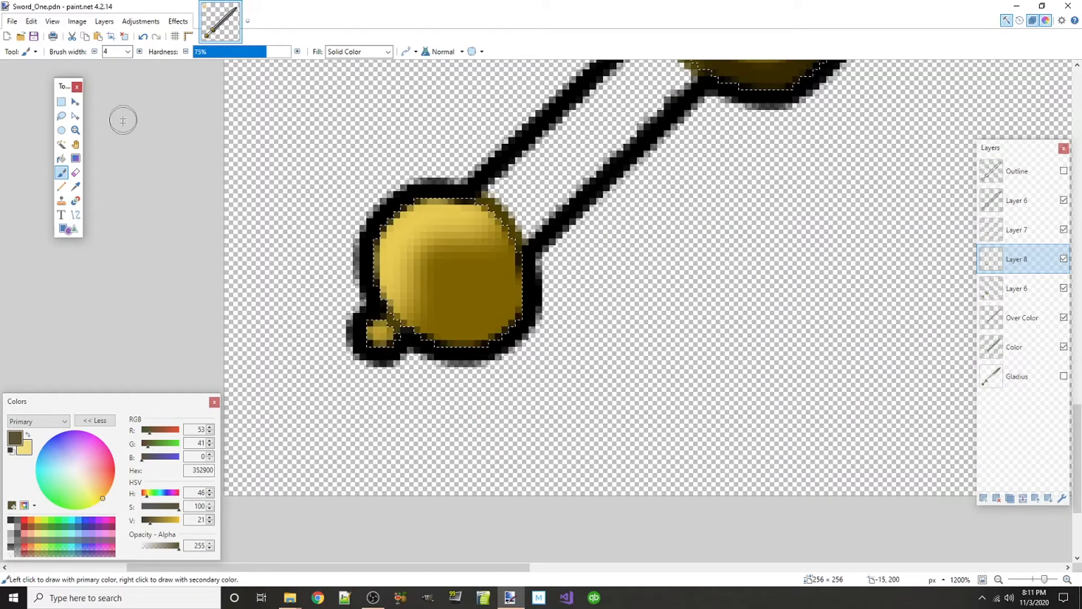
click(76, 215)
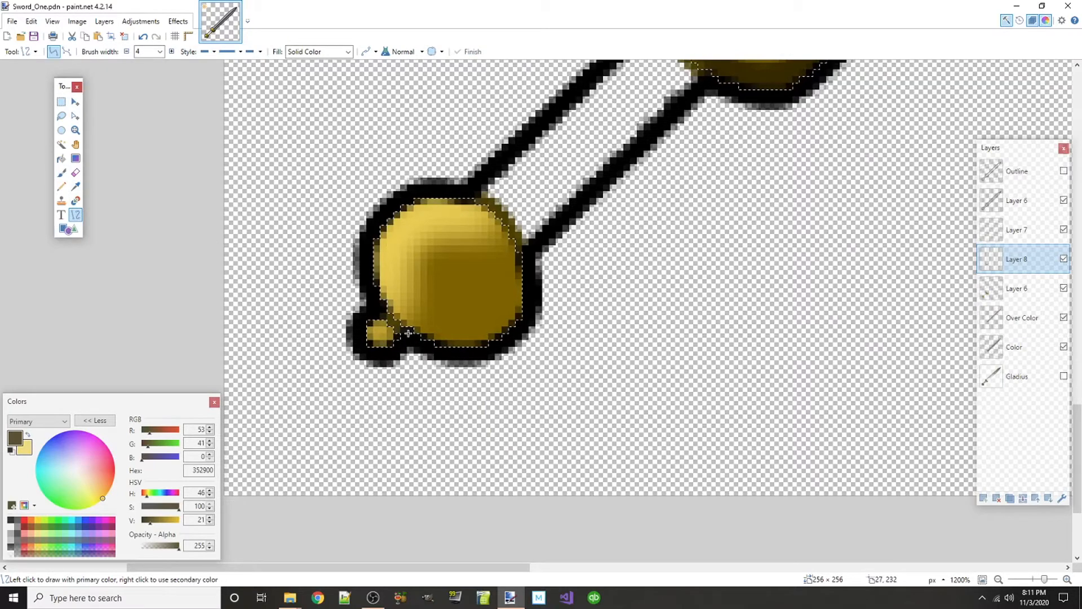
click(127, 52)
drag(383, 302, 525, 255)
mouse_move(440, 289)
mouse_down()
mouse_move(449, 336)
mouse_move(494, 313)
mouse_move(503, 324)
mouse_move(442, 333)
mouse_up()
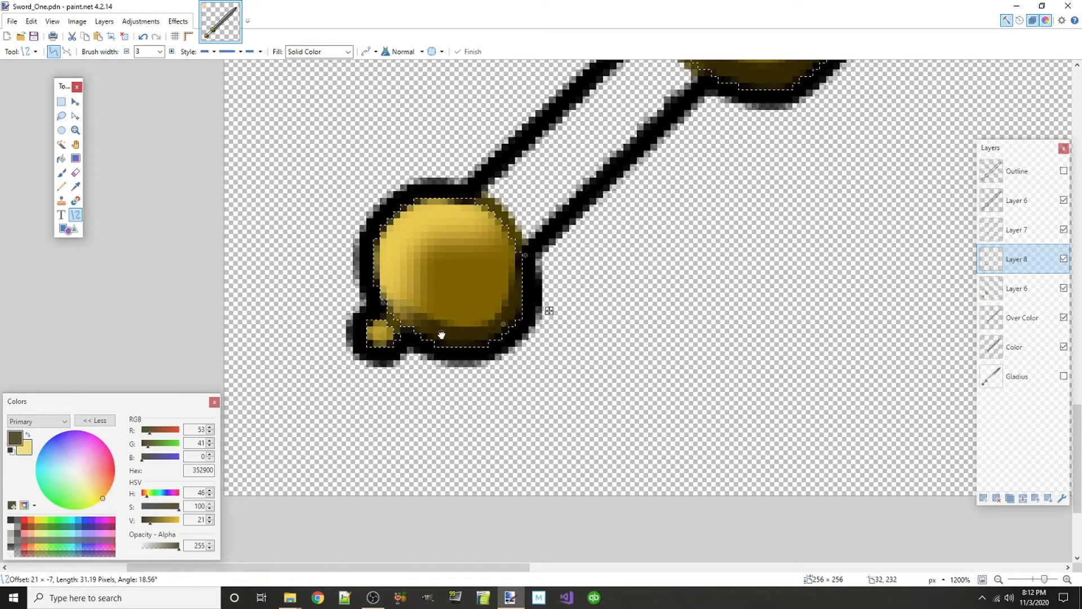
drag(505, 324, 502, 320)
scroll(669, 334, down, 3)
key(Return)
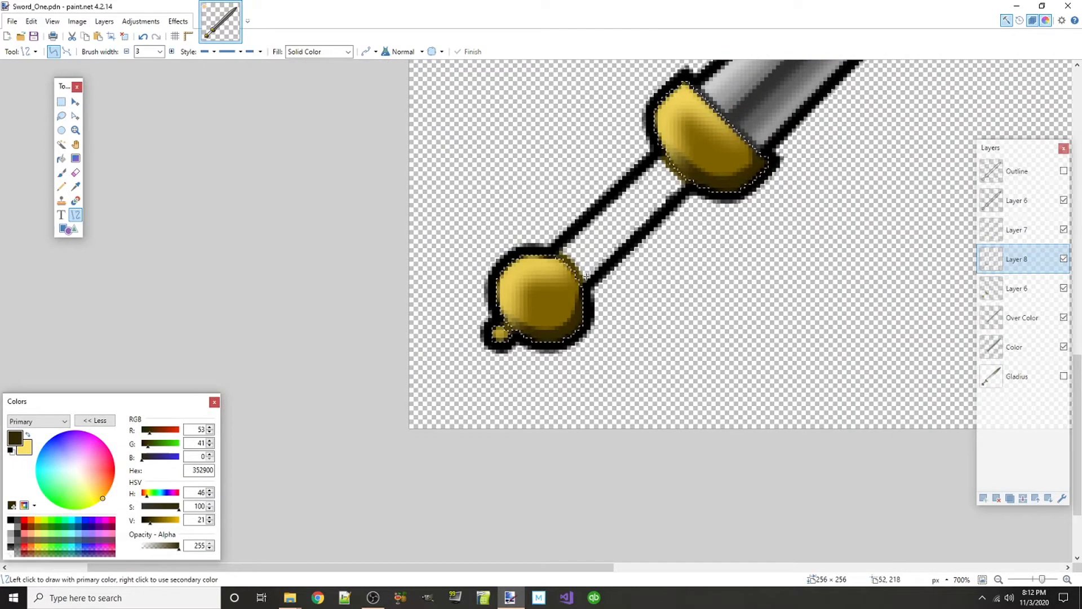
- Soften the dark shading on Layer 8 with the Feather Object effect at a radius of 4, and duplicate the layer
click(178, 21)
mouse_move(225, 121)
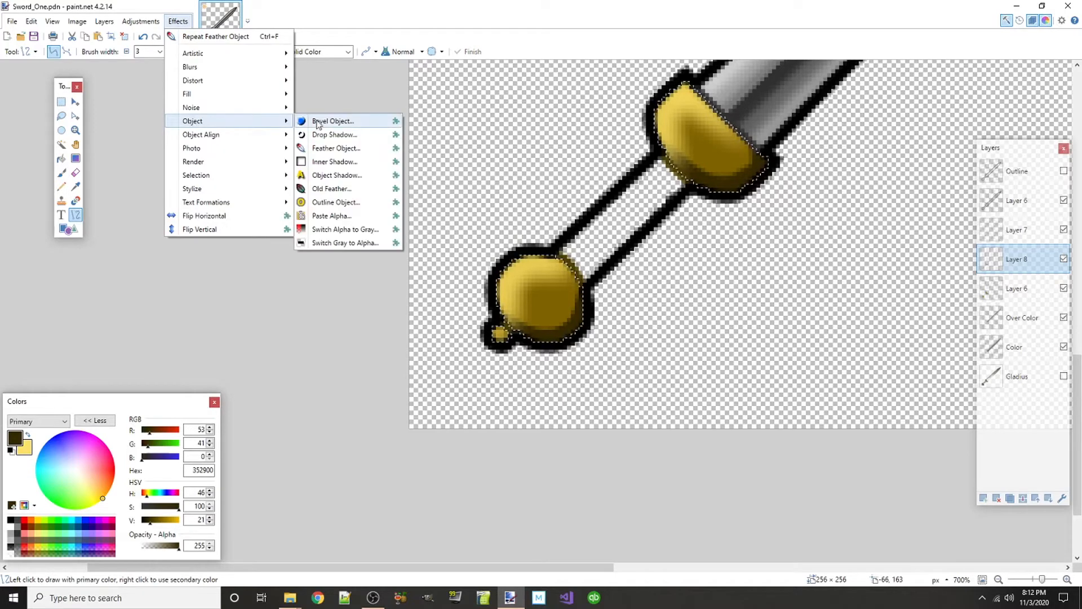
click(317, 150)
drag(511, 266, 349, 207)
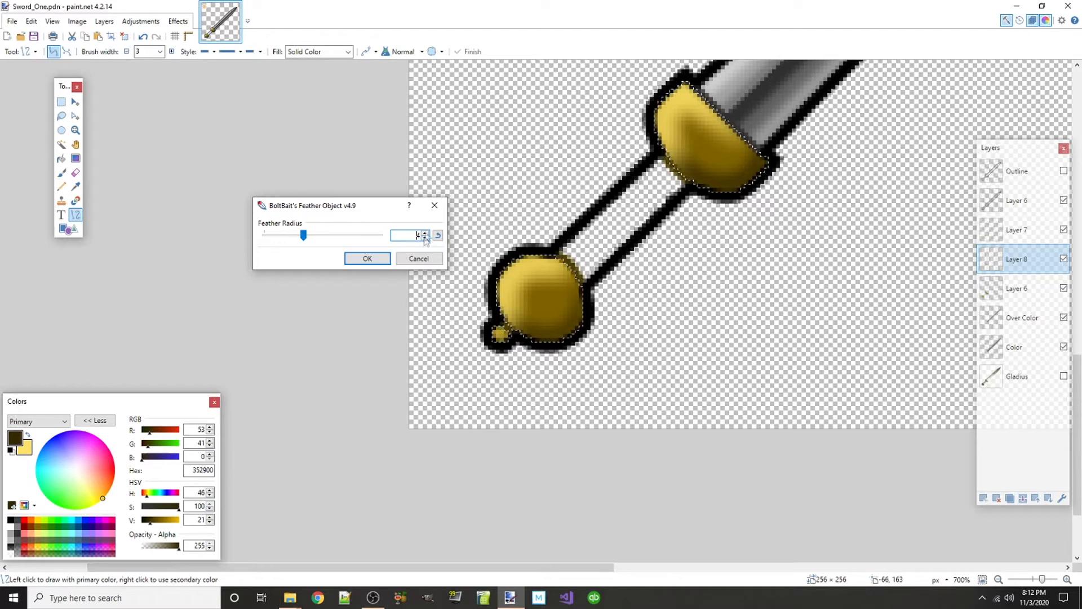
click(367, 259)
click(983, 499)
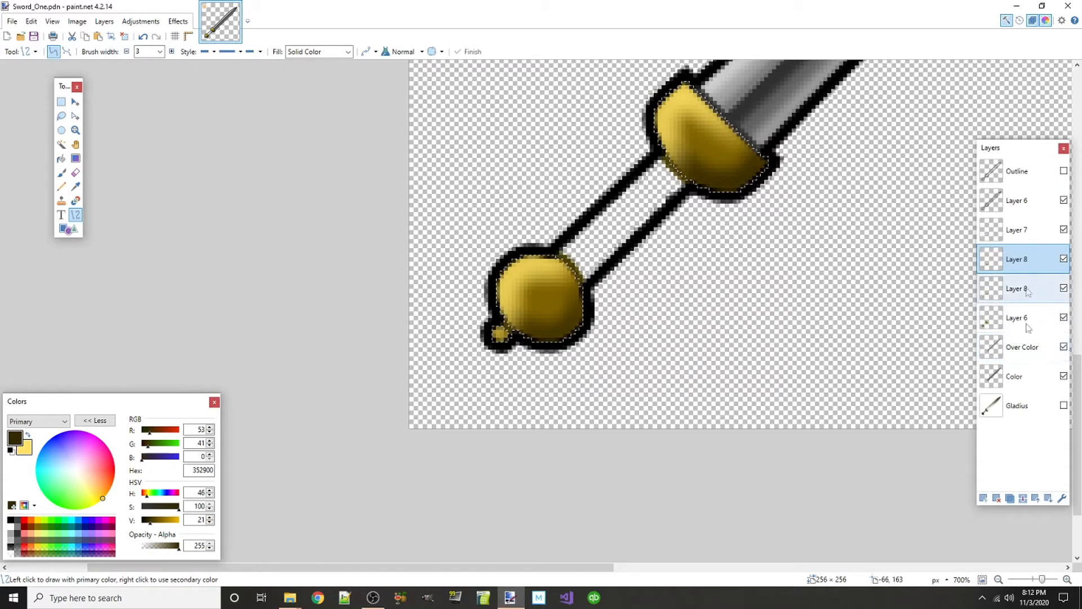
- Merge the duplicated Layer 8 shading into a single Layer 8 and check it against the gold Layer 6 beneath
click(1023, 498)
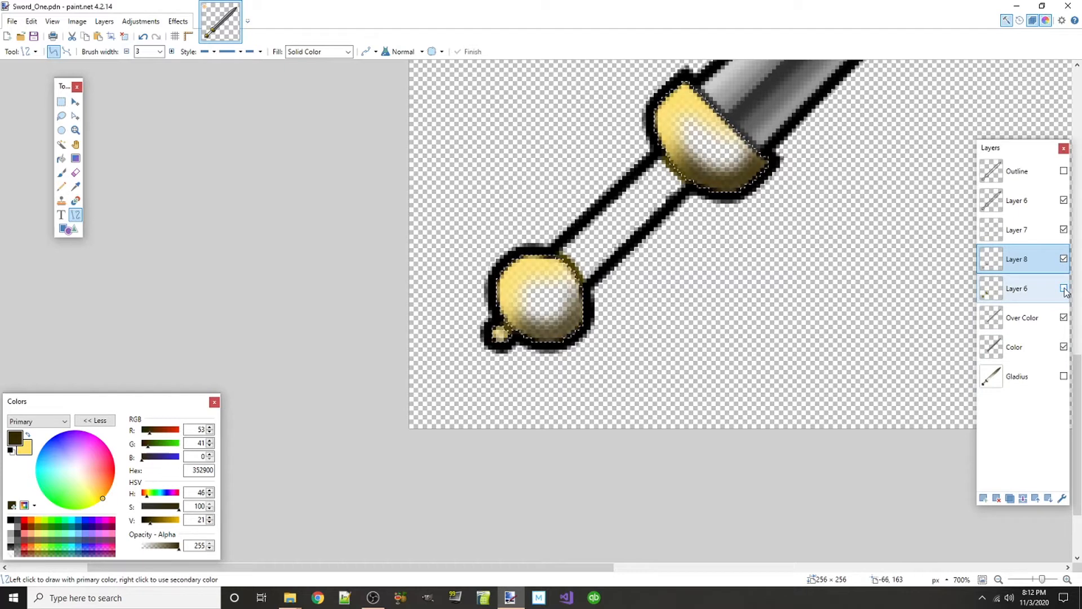
click(1021, 242)
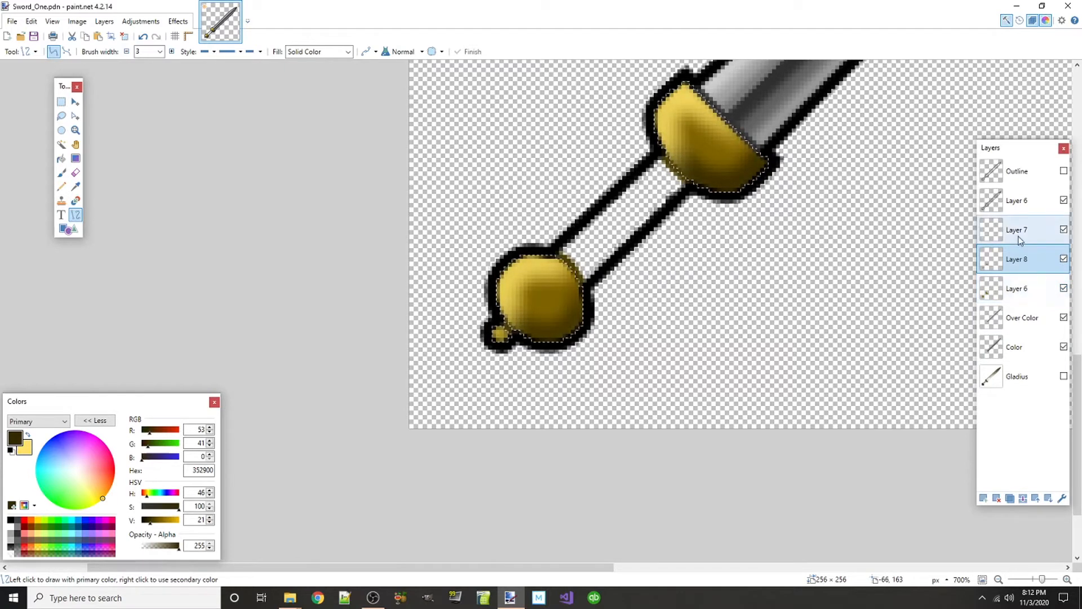
click(1016, 293)
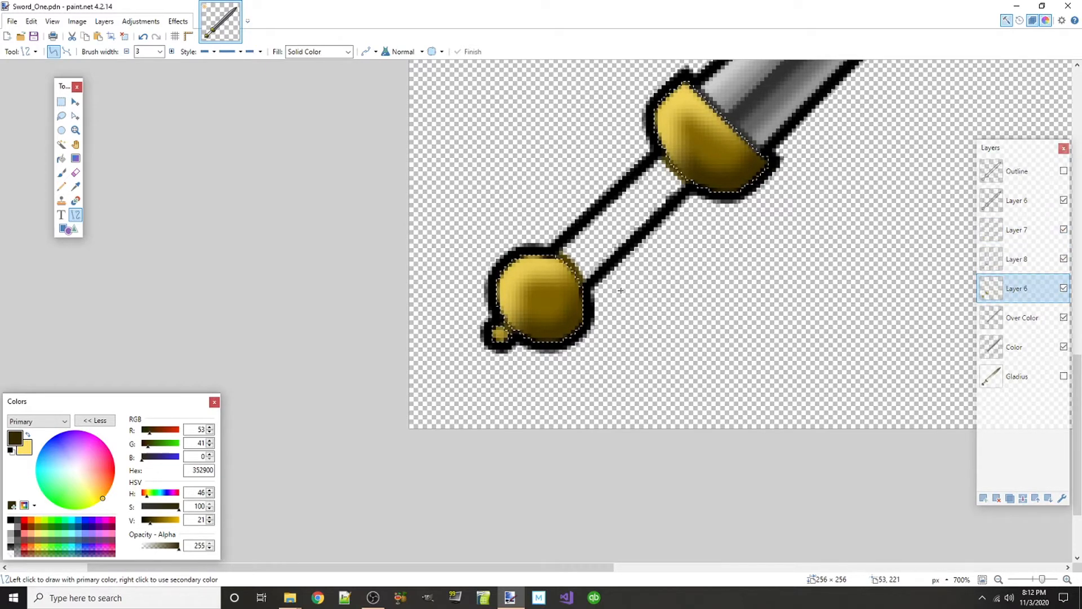
scroll(621, 289, down, 3)
scroll(665, 333, up, 1)
scroll(665, 420, up, 3)
- Merge the Layer 8 shading down into the gold Layer 6 and rename the resulting layer Golds
click(1018, 230)
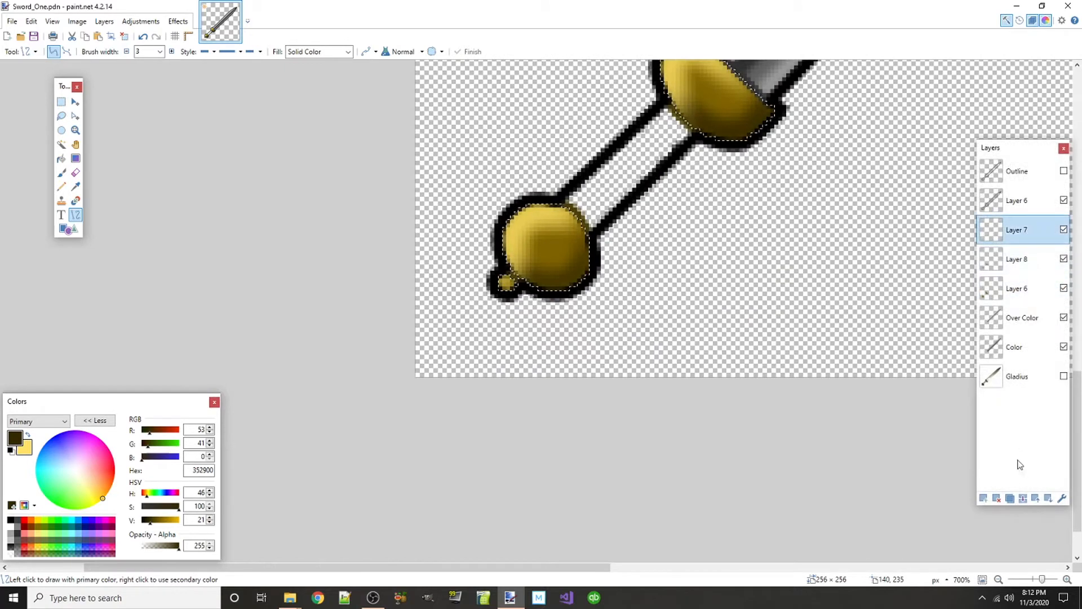
click(1023, 499)
click(1023, 499)
key(ctrl+z)
click(1017, 259)
double_click(1018, 258)
text(G)
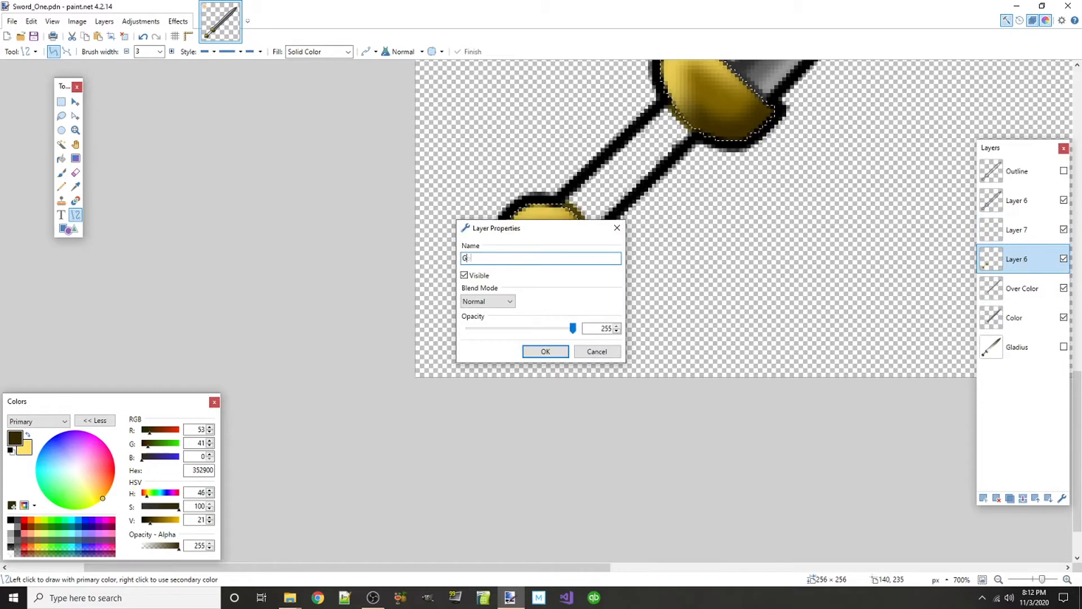
text(olds)
key(Return)
- Clear the old selection, select the grip's empty interior from outline Layer 6 with the Magic Wand, and make Layer 7 active
click(1017, 231)
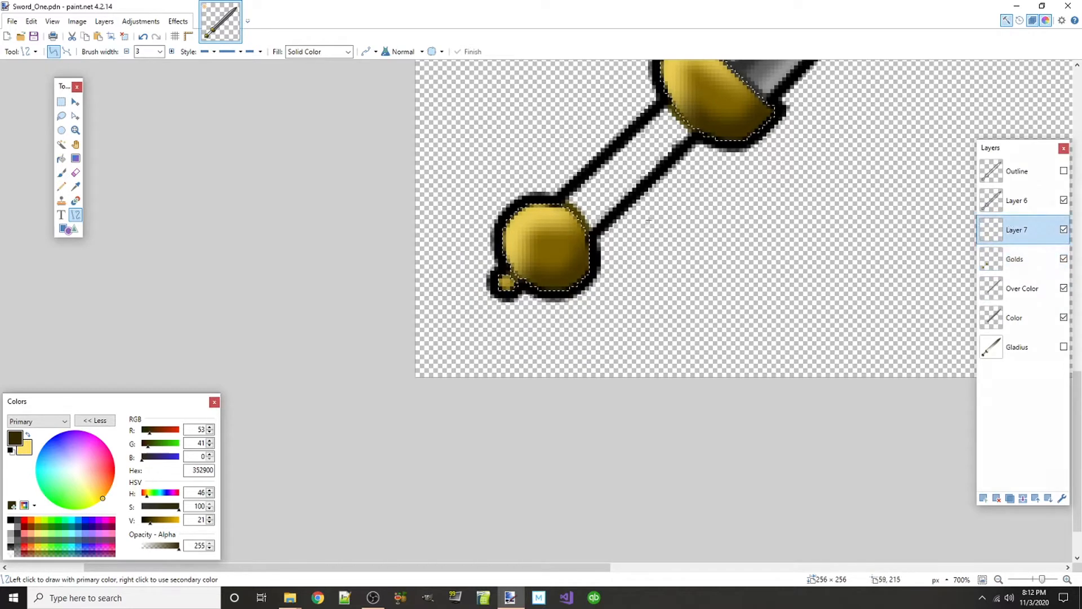
scroll(643, 246, up, 2)
key(ctrl+d)
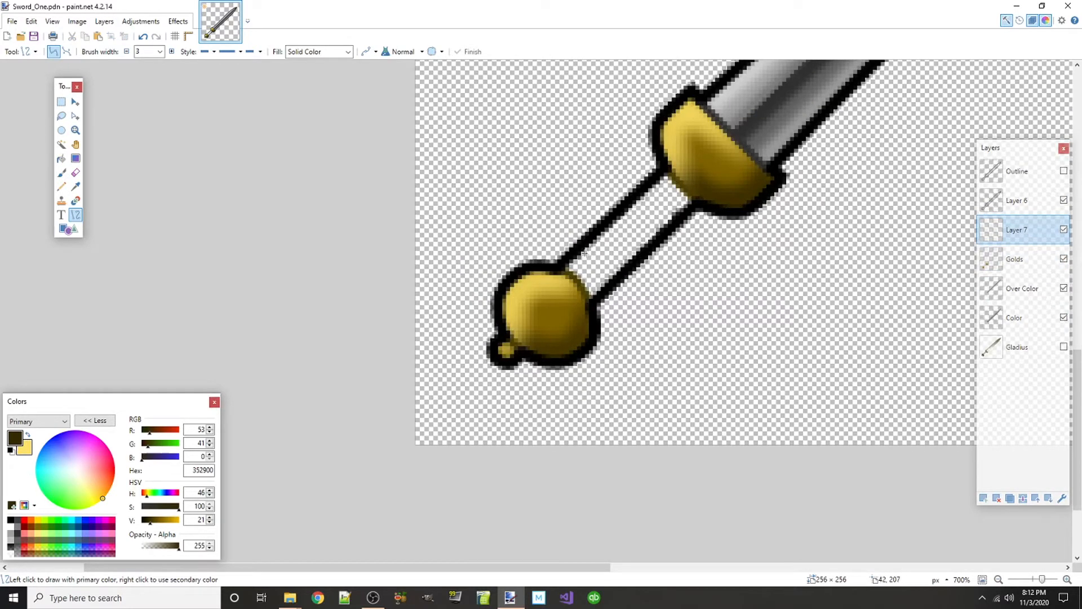
click(1018, 200)
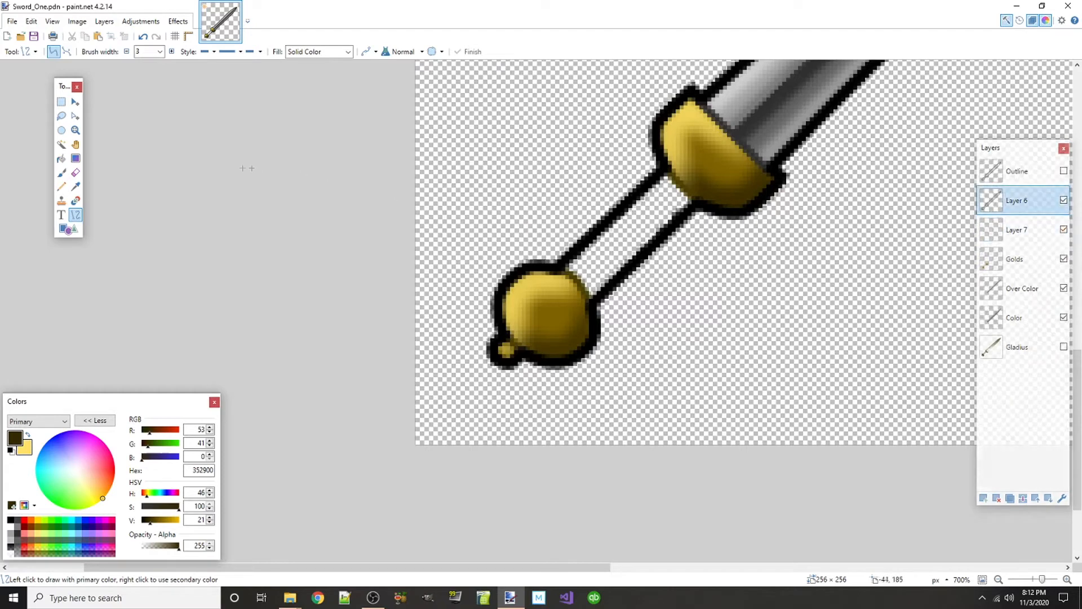
click(62, 145)
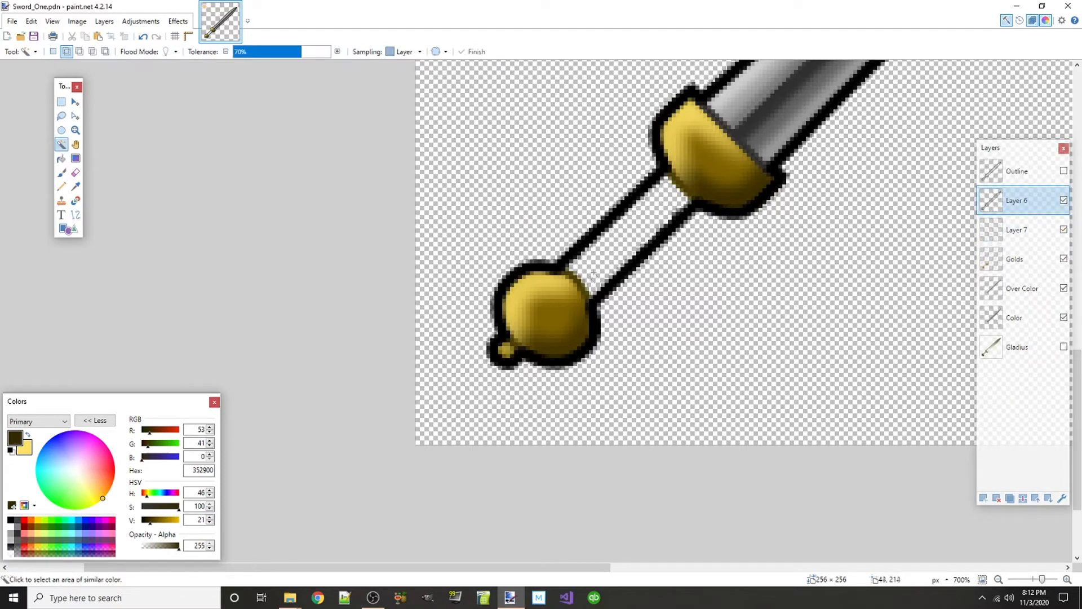
click(595, 266)
scroll(607, 277, up, 3)
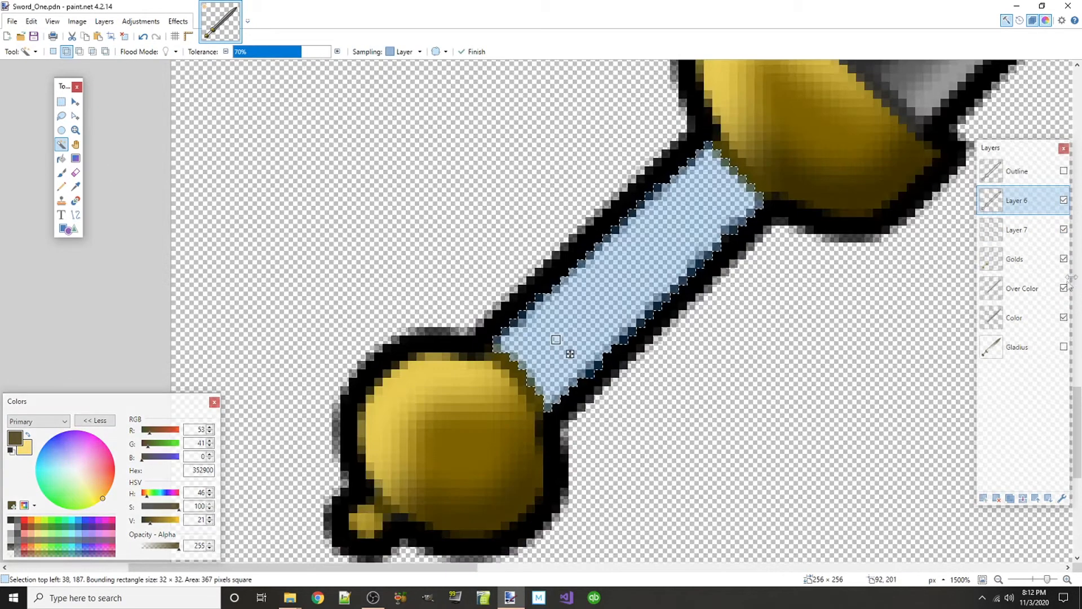
click(1021, 236)
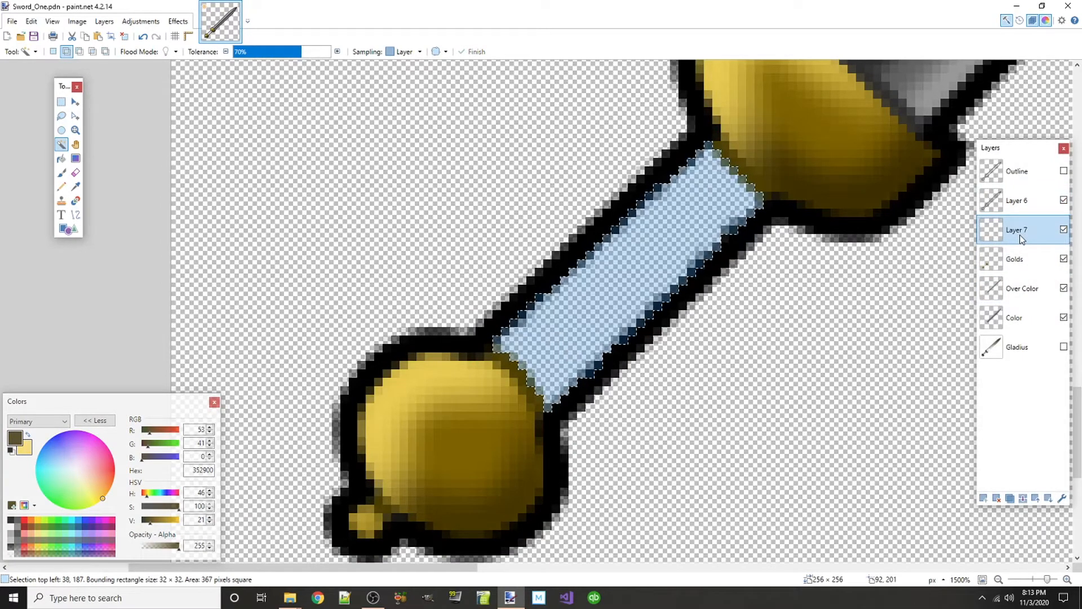
- Set the primary color to the dark red 440000
drag(106, 463, 127, 466)
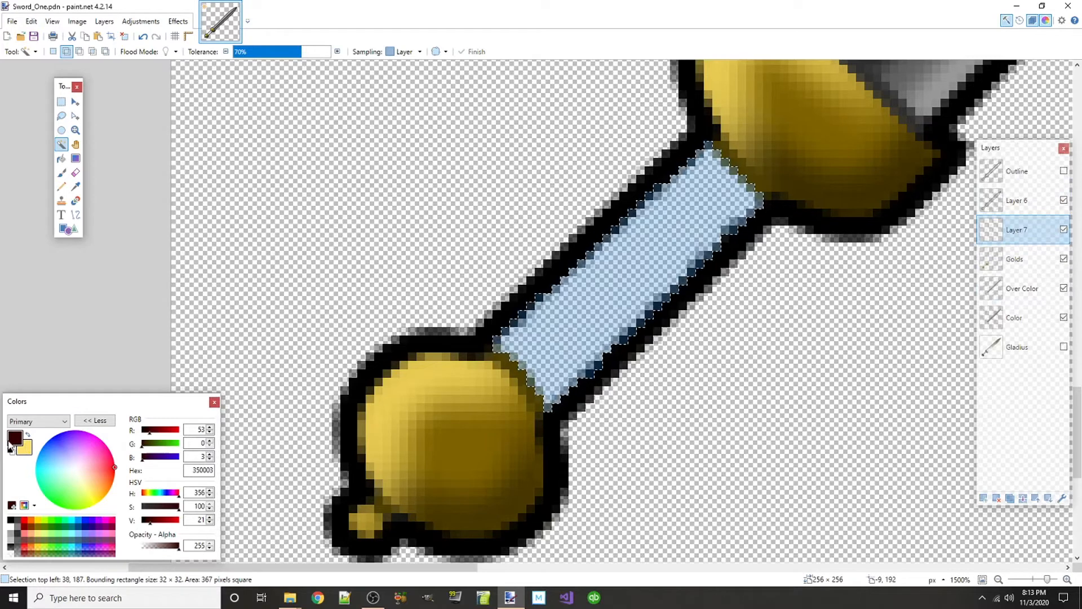
click(25, 522)
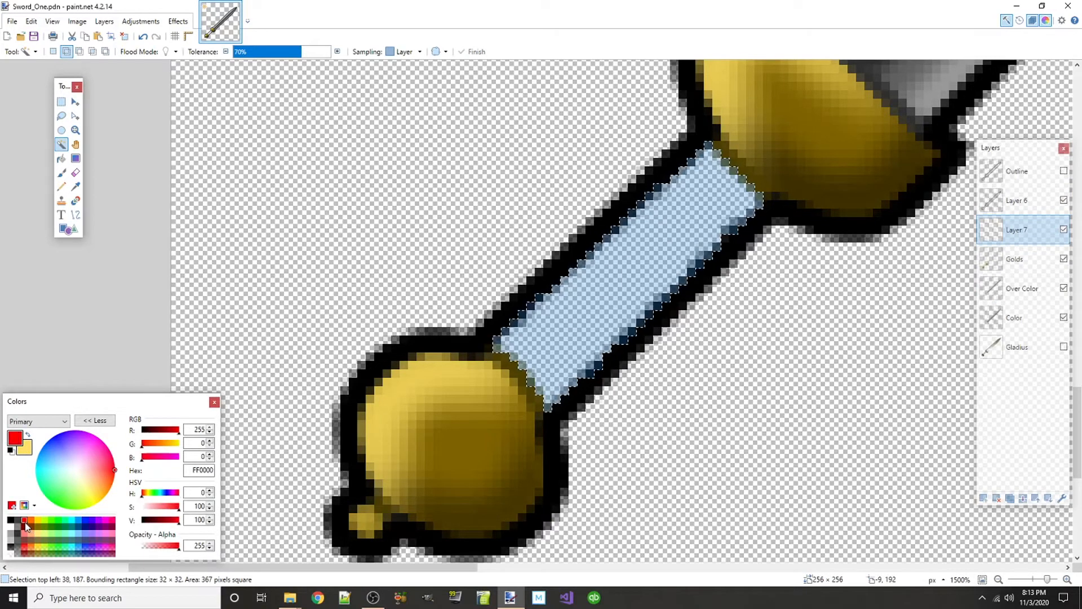
click(156, 520)
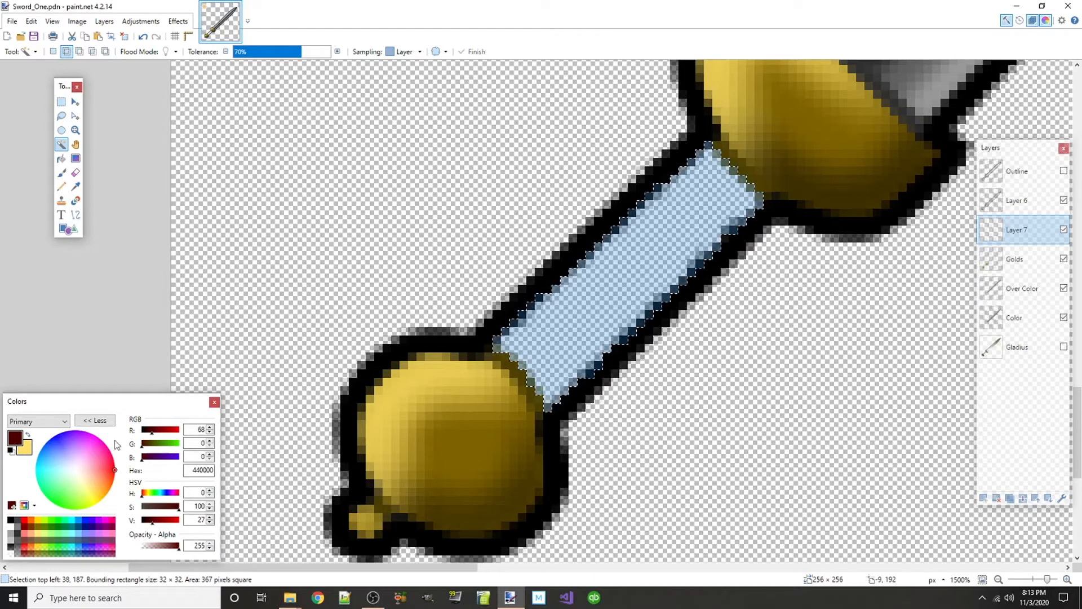
- Draw a curved 440000 stripe across the grip near the pommel with the Line/Curve tool at width 2
click(80, 216)
click(126, 51)
drag(528, 291, 563, 399)
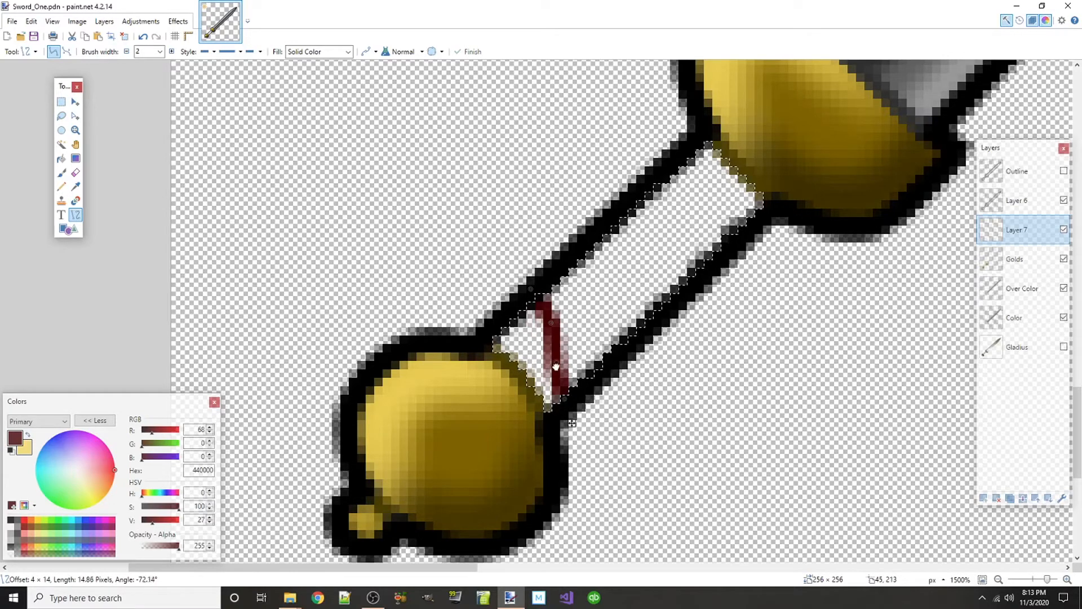
drag(536, 290, 530, 294)
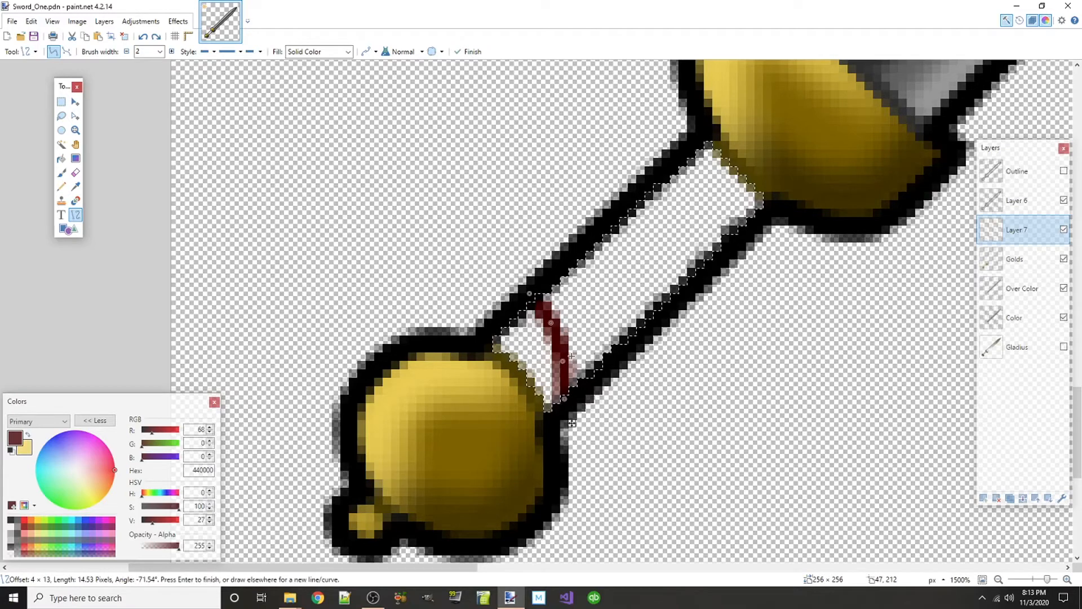
key(Return)
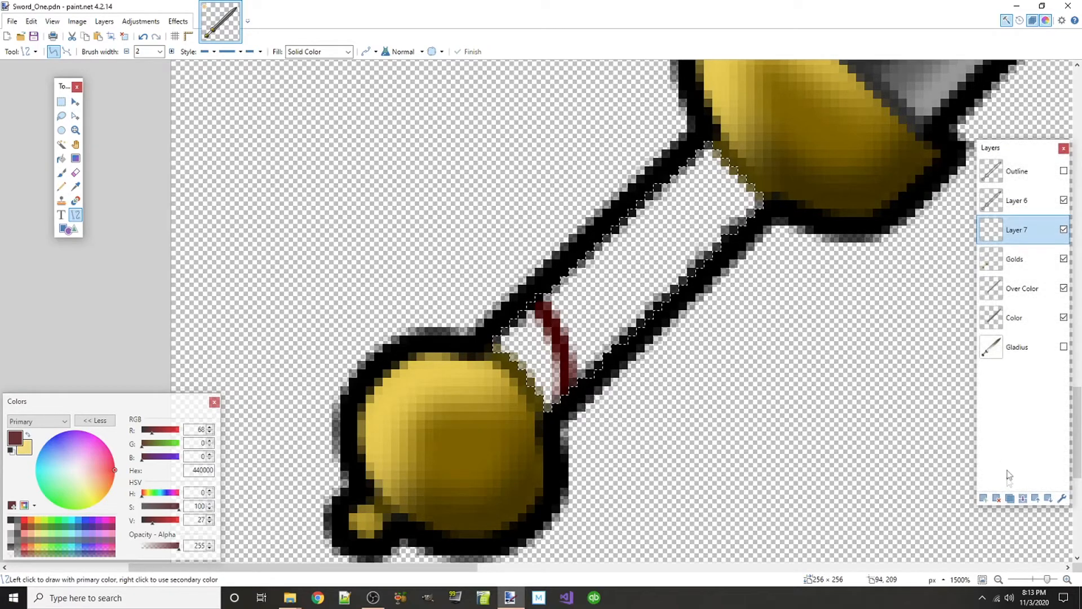
- Duplicate the Layer 7 stripe into six layers and move the topmost copy up the grip as the second stripe
click(1010, 499)
click(1010, 498)
click(1010, 499)
click(1010, 498)
key(m)
drag(555, 333, 587, 302)
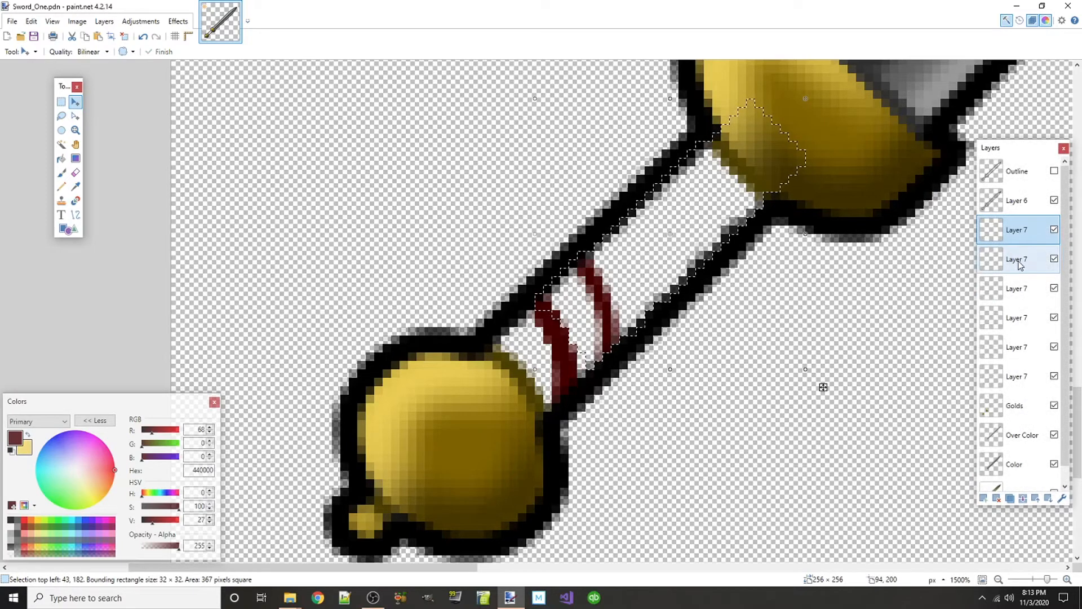
- Clear the grip selection and move the next Layer 7 copy up the grip as the third stripe
key(alt+Page_Down)
drag(562, 329, 669, 264)
key(ctrl+z)
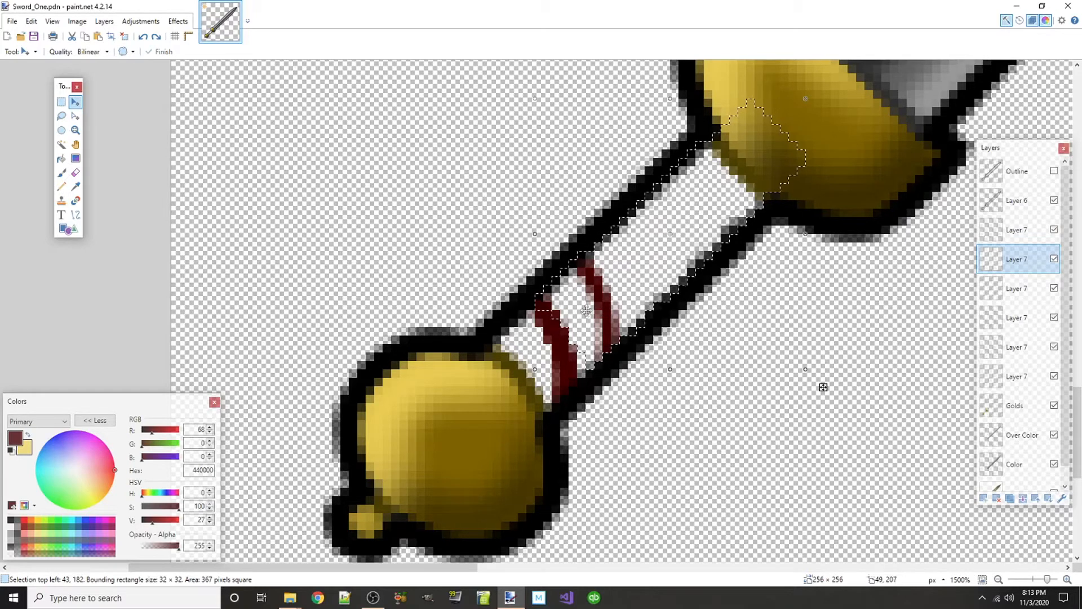
key(ctrl+d)
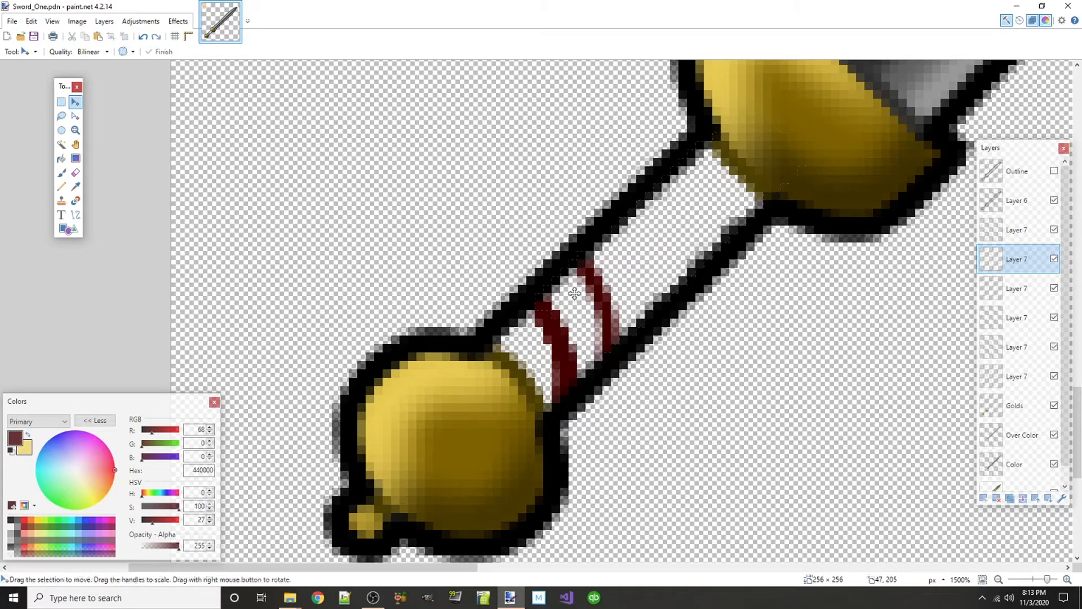
drag(556, 333, 632, 250)
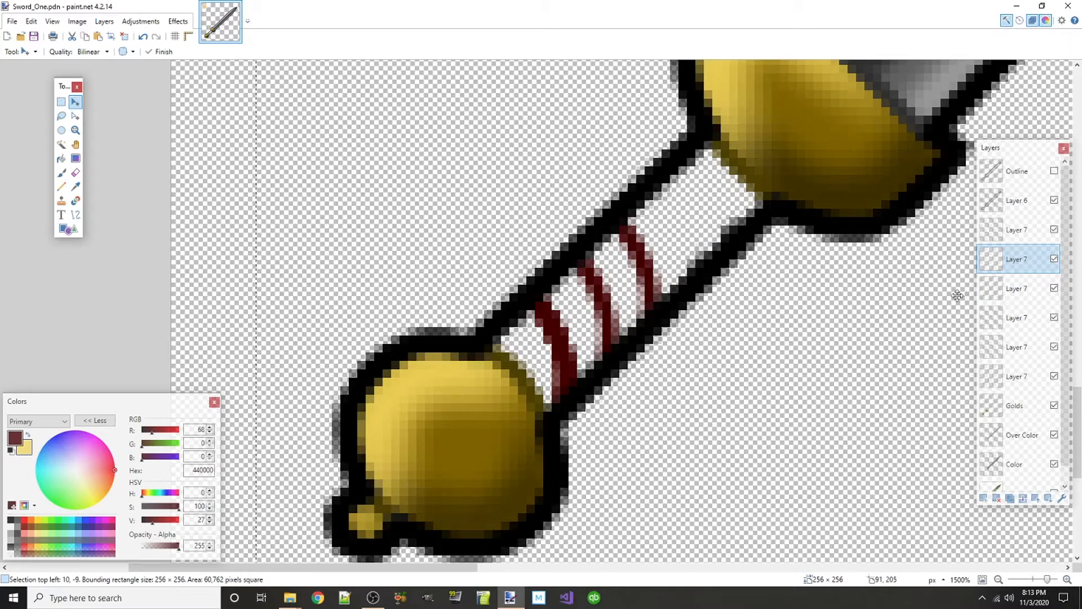
- Move two more Layer 7 copies up the grip as the fourth and fifth stripes, evenly spaced toward the guard
click(991, 296)
drag(573, 317, 690, 217)
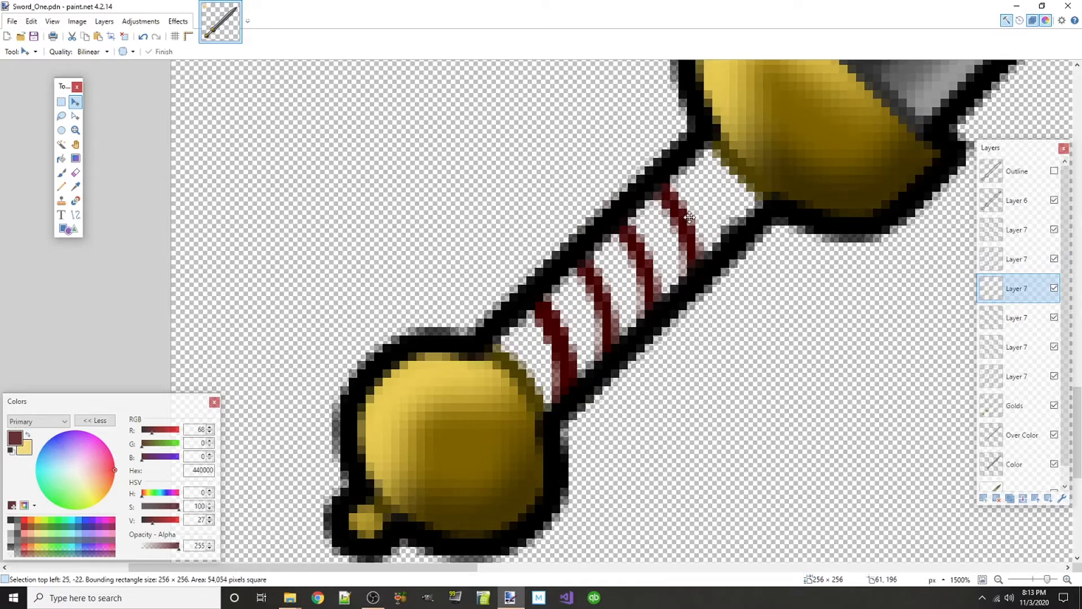
click(1021, 316)
drag(549, 333, 719, 176)
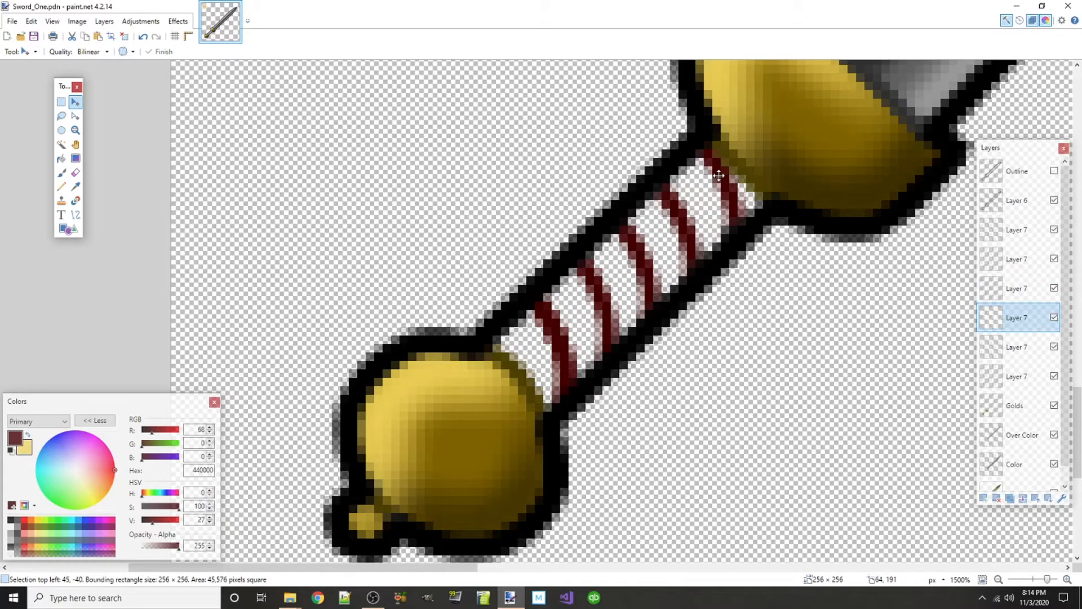
- Delete the surplus Layer 7 copy that overlaps the first stripe, keeping five stripe layers
click(1023, 348)
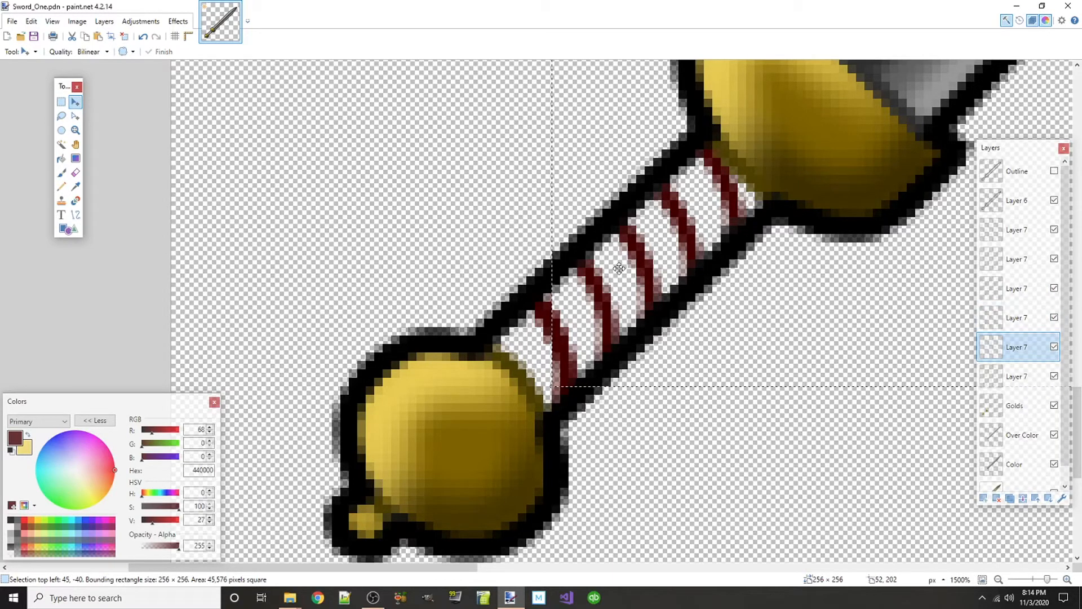
click(997, 499)
click(998, 499)
key(ctrl+z)
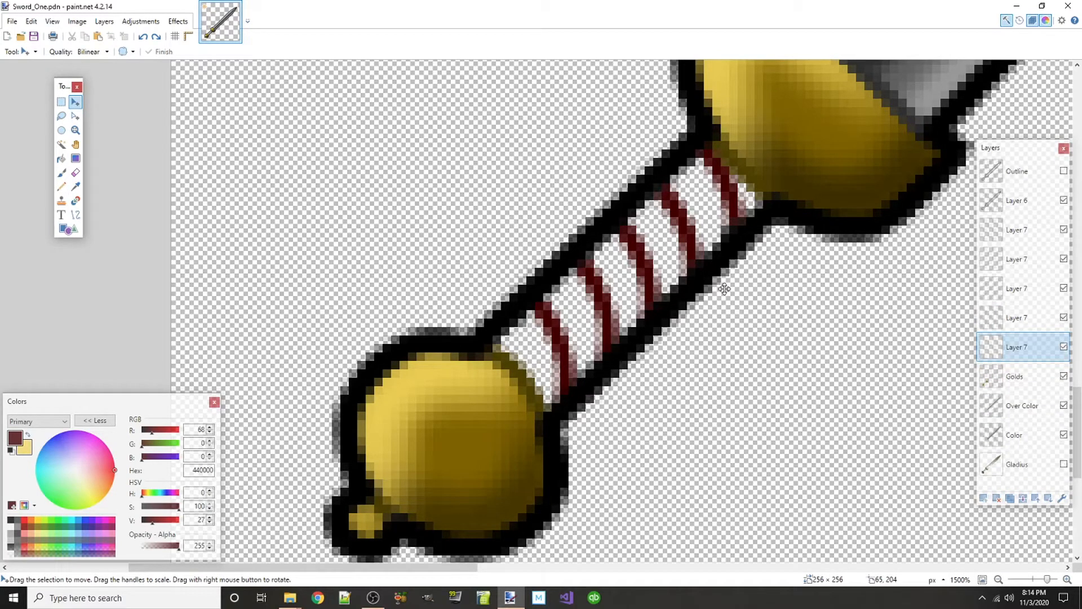
- Merge the five Layer 7 stripe layers into one and merge the outline Layer 6 down into it
ctrl+scroll(725, 289, down, 2)
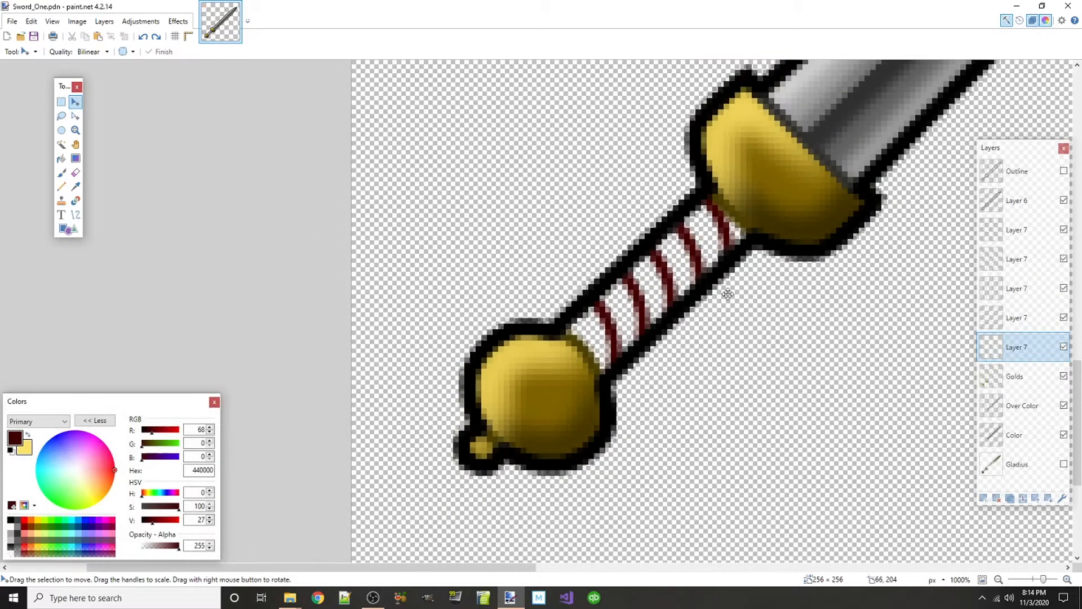
click(1018, 231)
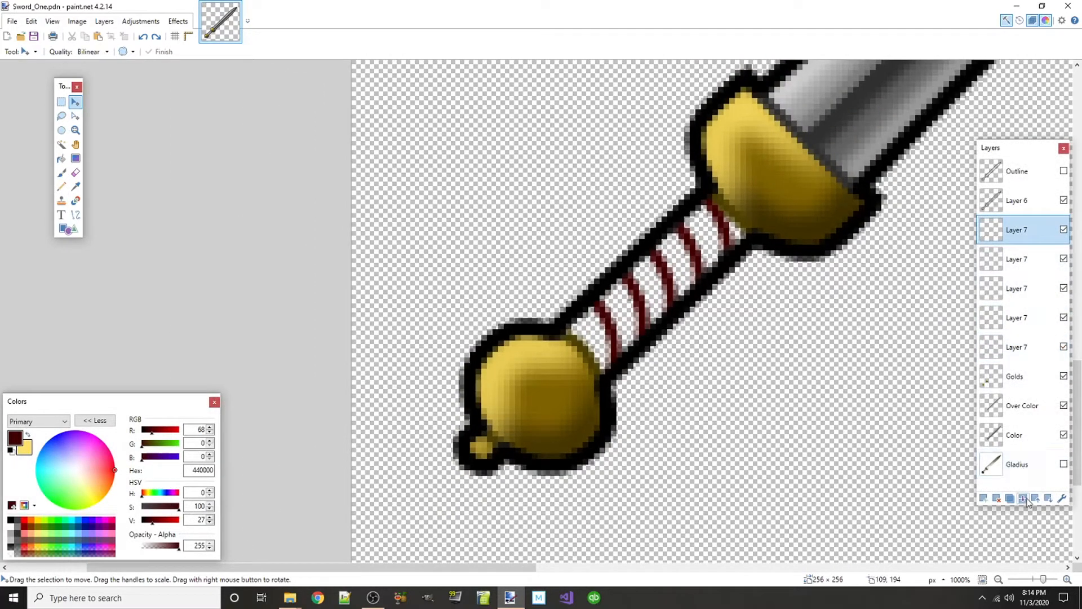
click(1025, 498)
click(1024, 498)
click(1024, 497)
click(1025, 498)
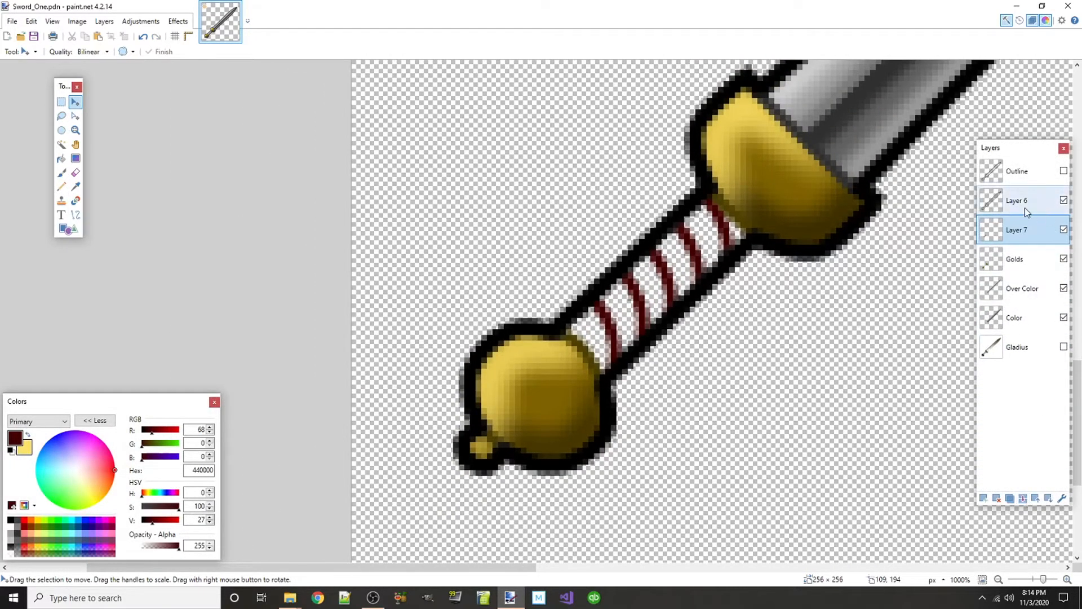
click(1028, 210)
click(1024, 498)
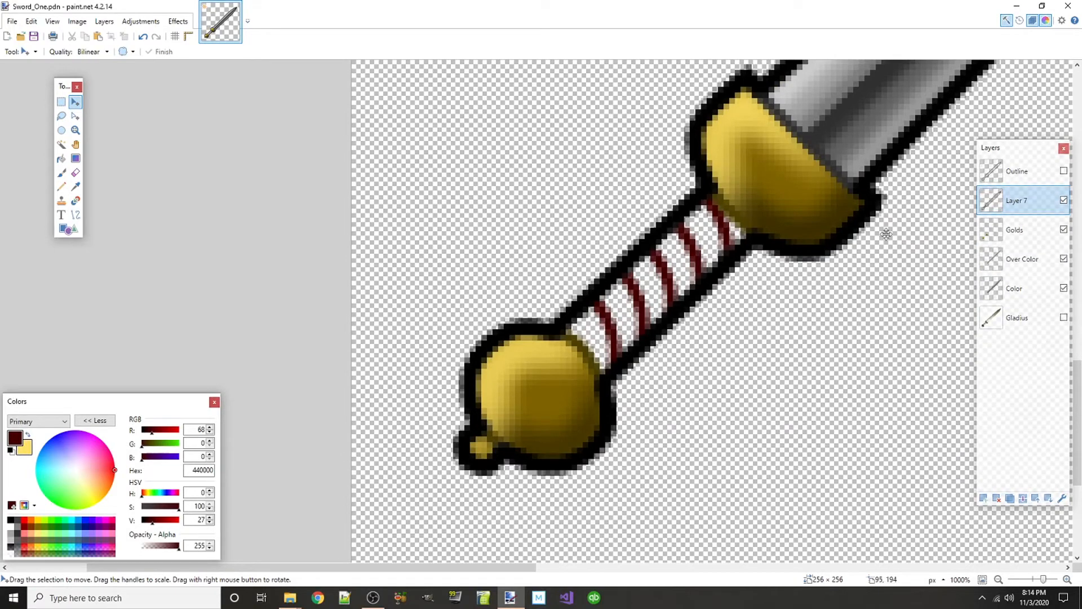
- Save the sword image and briefly toggle the Outline layer's visibility, keeping it hidden and Layer 7 active
click(1014, 173)
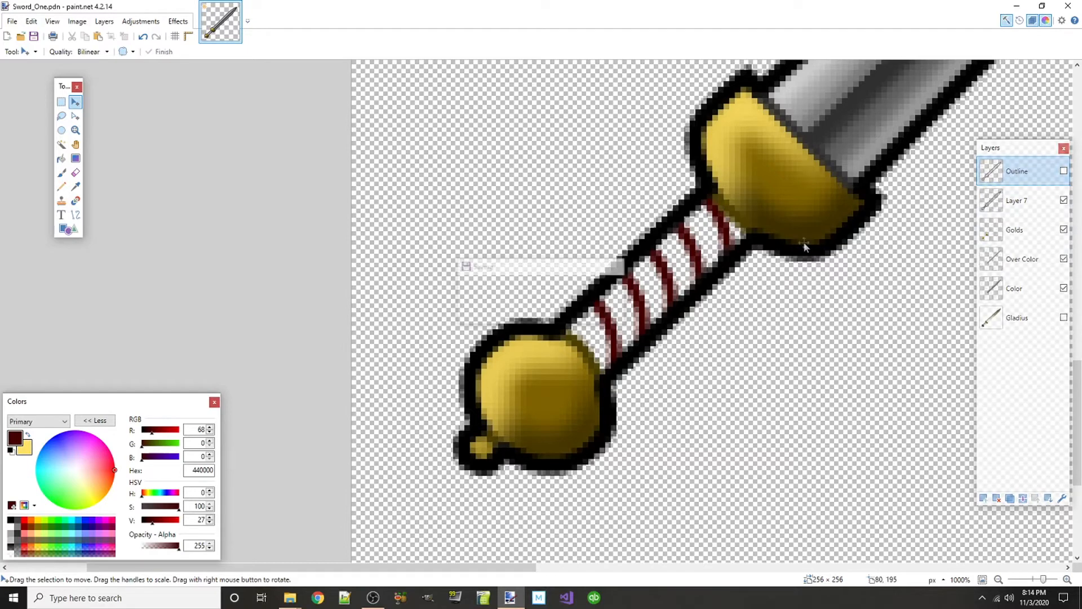
click(1015, 201)
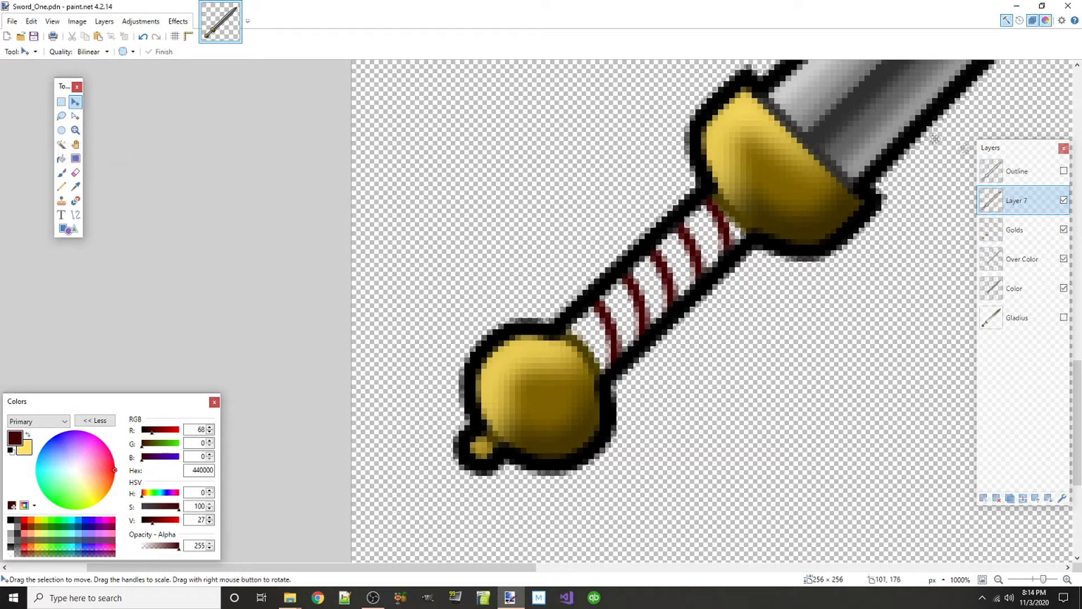
click(1063, 171)
click(1065, 172)
- Select all the empty gaps between the grip's red stripes on Layer 7 with the Magic Wand in additive mode
click(61, 145)
click(648, 293)
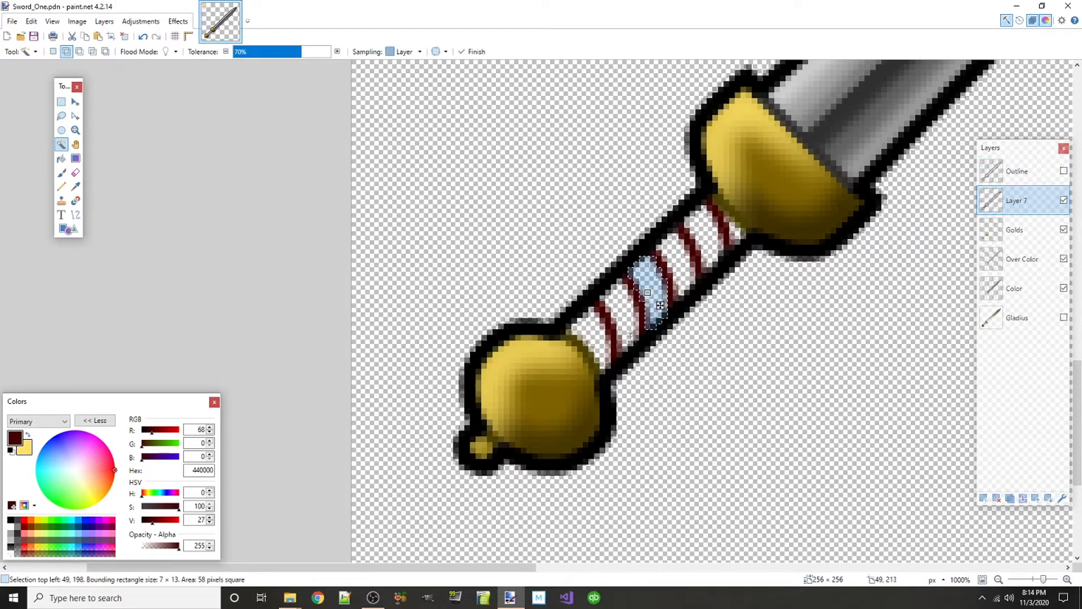
click(620, 313)
click(588, 337)
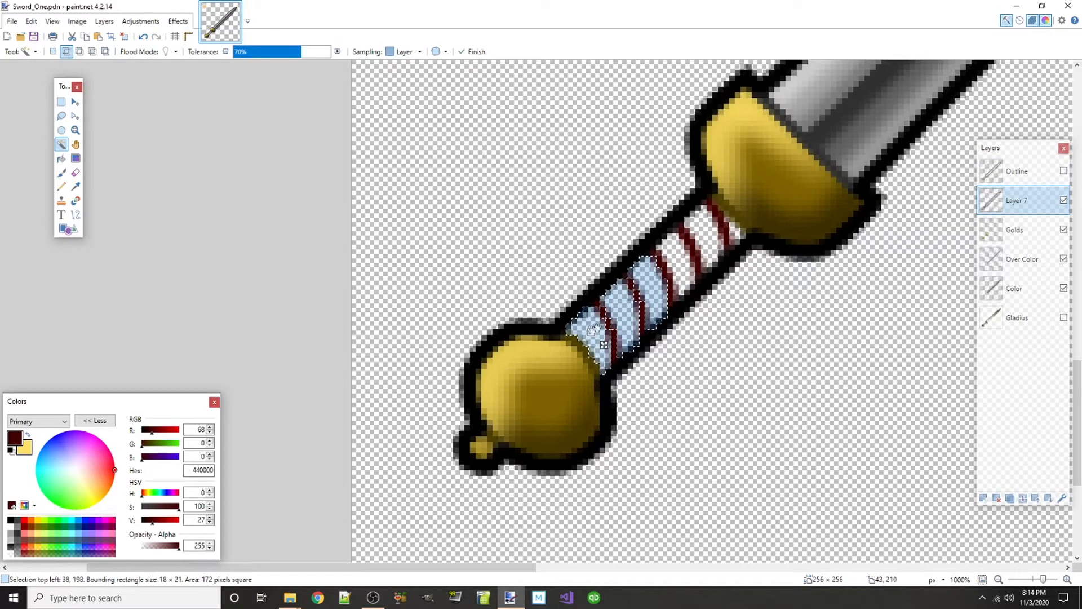
click(677, 270)
click(702, 241)
key(ctrl+i)
ctrl+scroll(682, 252, up, 5)
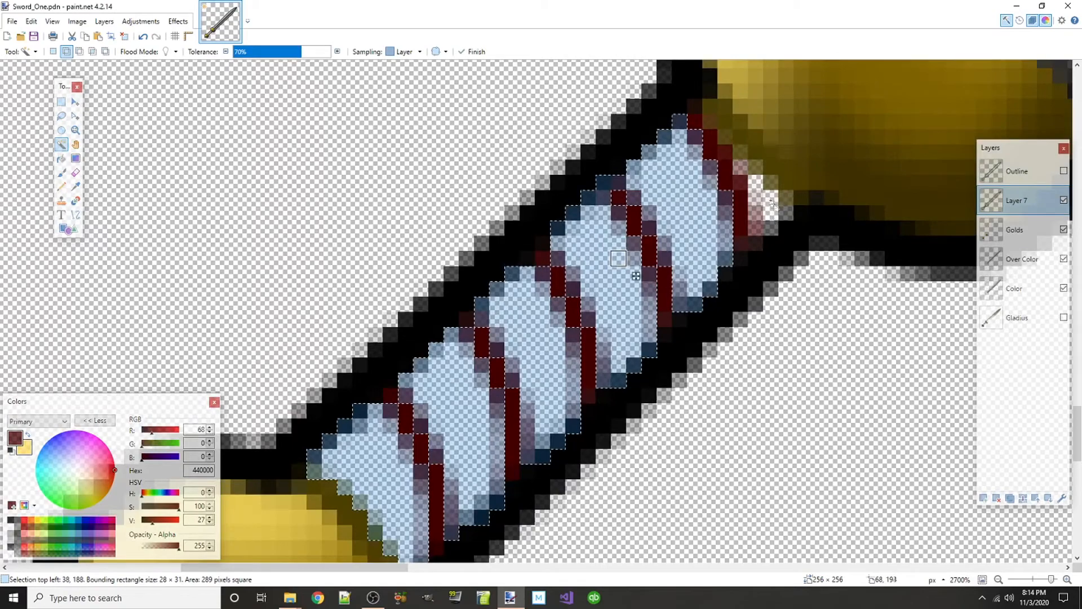
key(ctrl+i)
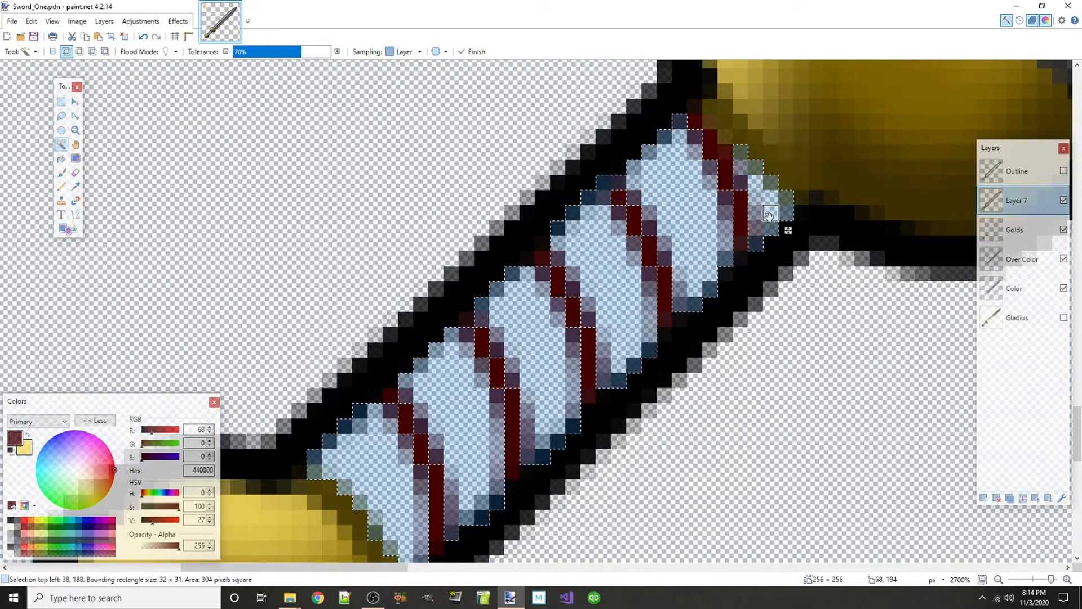
- Add a new layer directly above the Golds layer for the grip's red fill, keeping the gaps between the stripes selected
ctrl+scroll(629, 259, down, 4)
ctrl+scroll(665, 224, up, 6)
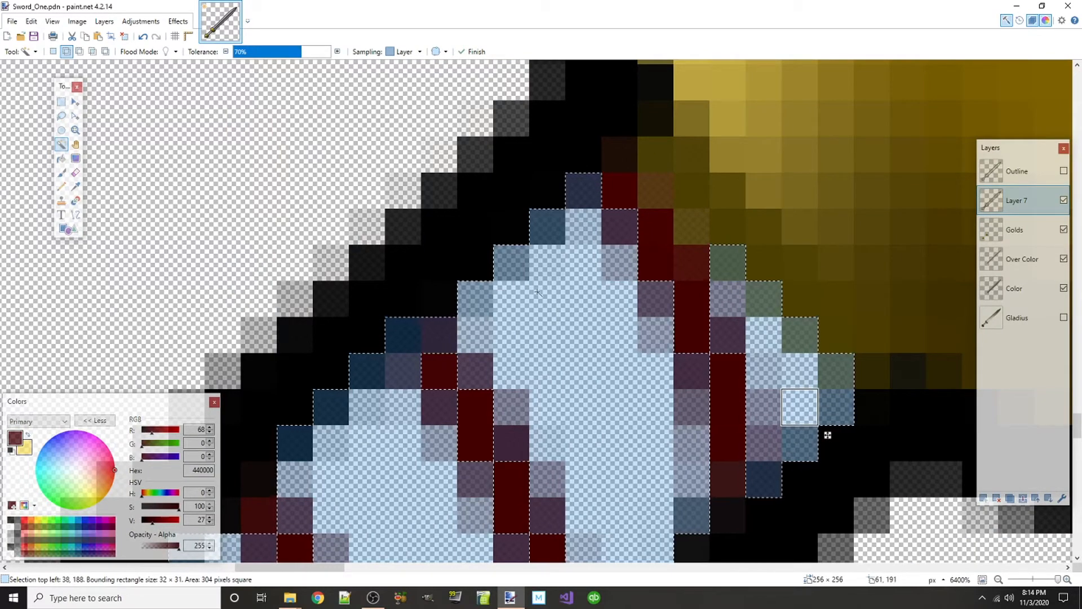
ctrl+scroll(517, 391, down, 5)
ctrl+scroll(517, 390, up, 4)
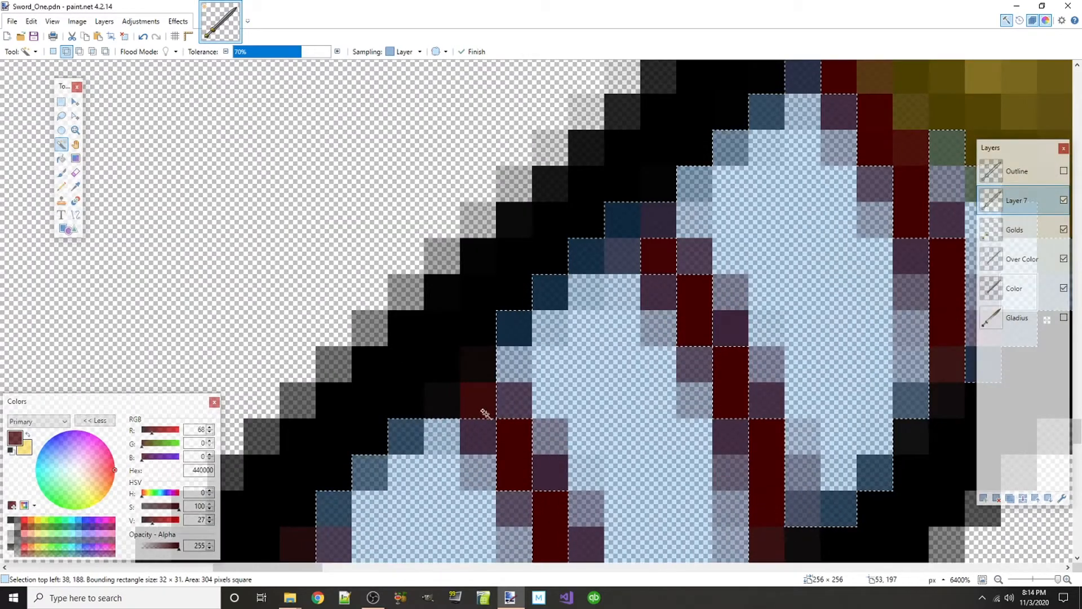
ctrl+scroll(486, 413, down, 3)
ctrl+scroll(488, 366, up, 2)
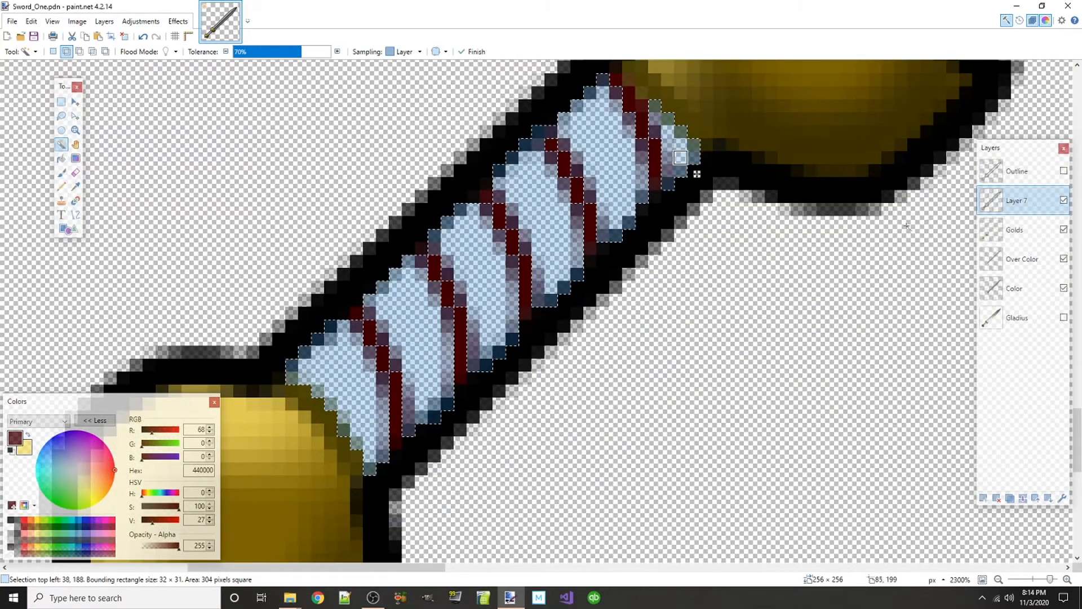
click(1010, 232)
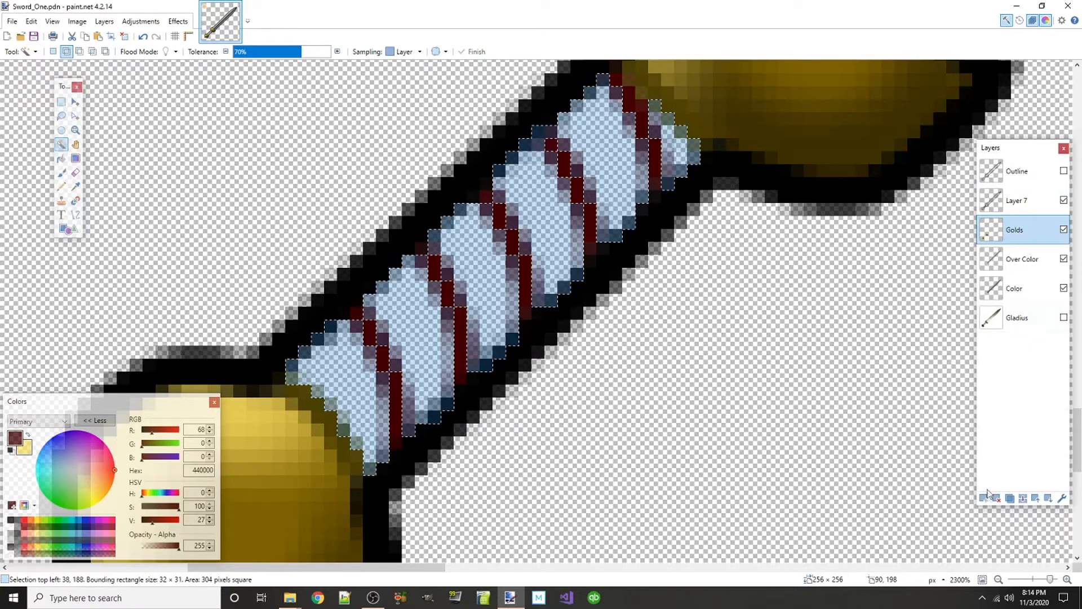
click(983, 497)
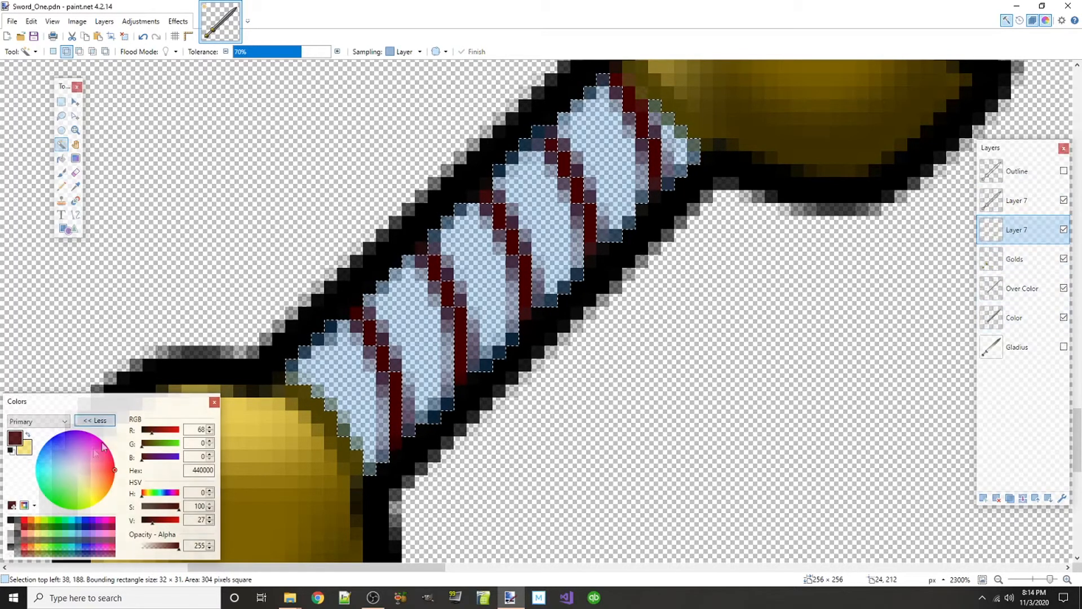
- Set the primary color to dark red 910000 and choose the Gradient tool in Linear (Reflected) mode
drag(153, 518, 163, 519)
click(75, 159)
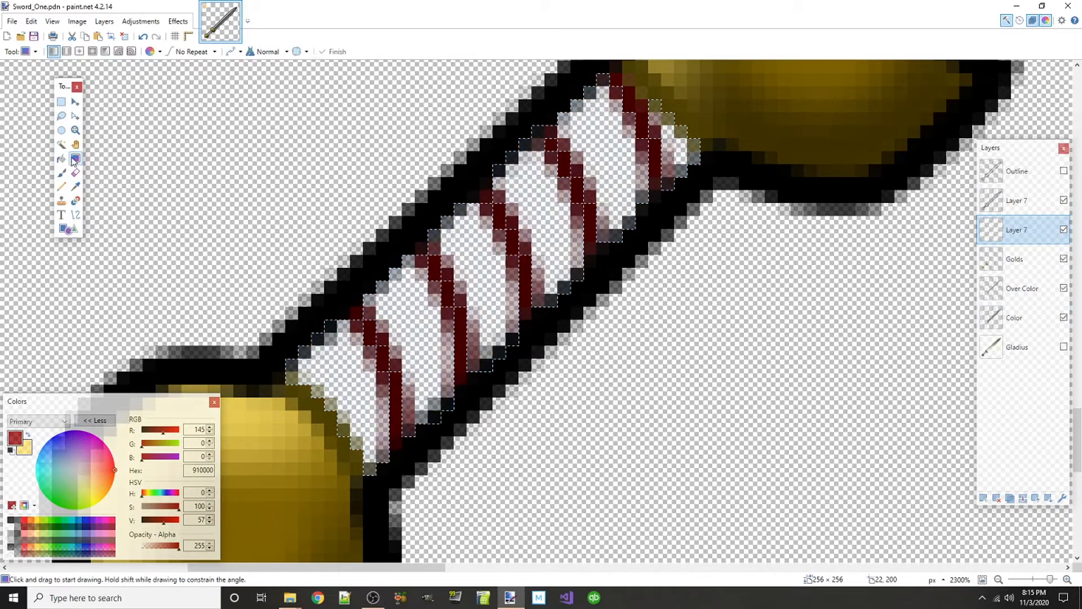
click(66, 51)
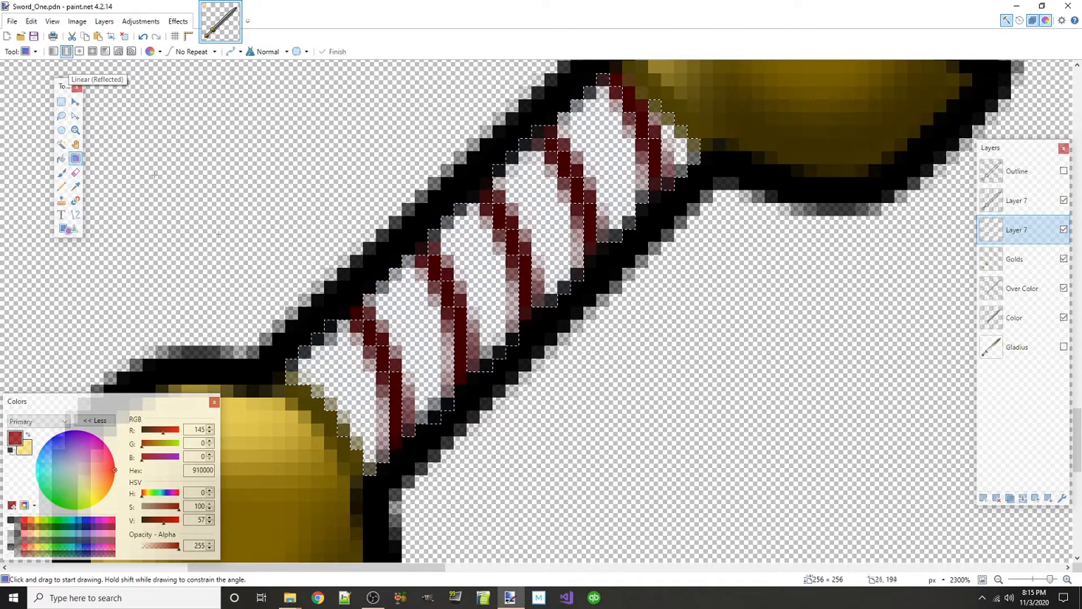
ctrl+scroll(214, 147, down, 3)
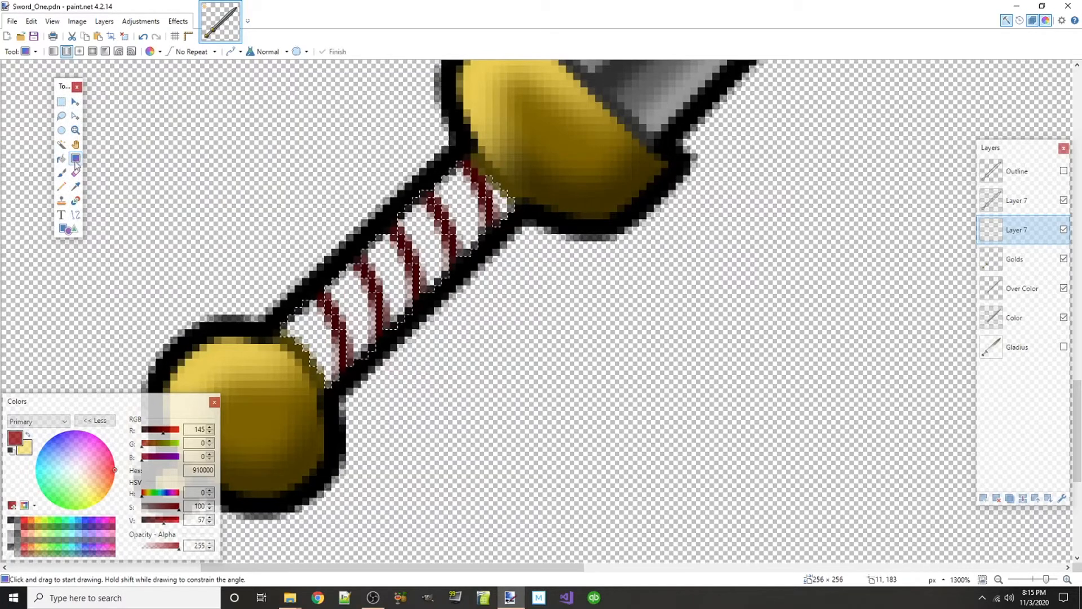
- Try the red-to-yellow gradient across the grip, undo it, and set the secondary color to light red FF5151
drag(389, 268, 407, 291)
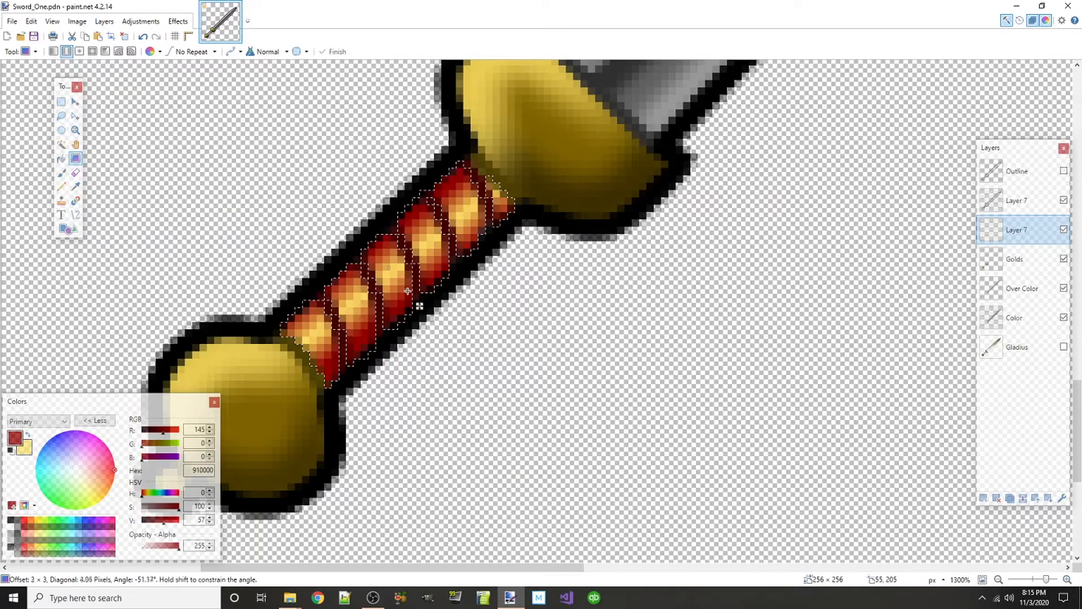
key(ctrl+z)
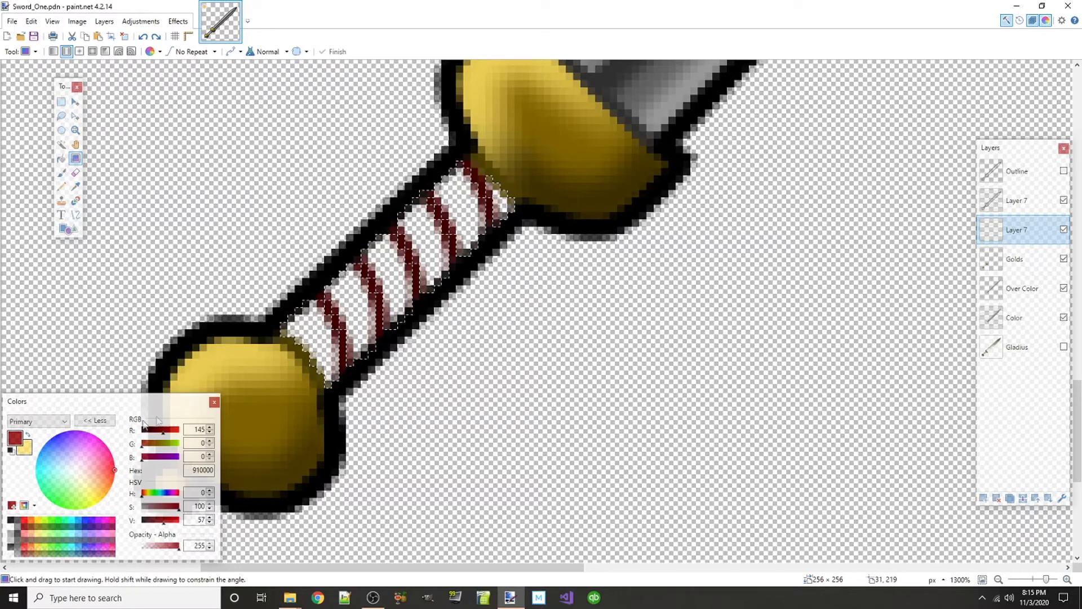
click(27, 451)
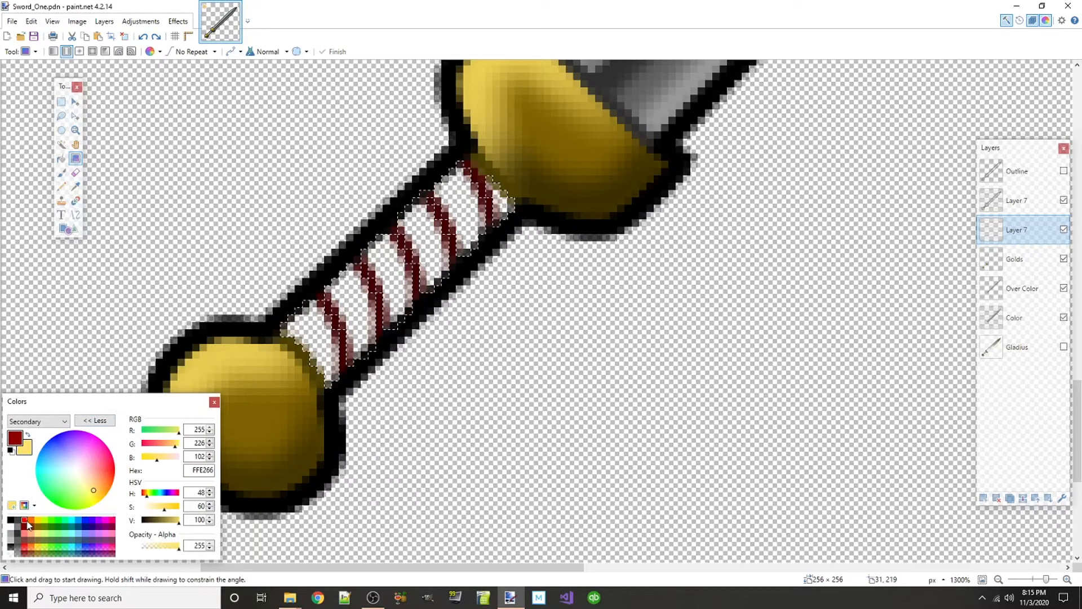
click(27, 521)
drag(169, 506, 168, 508)
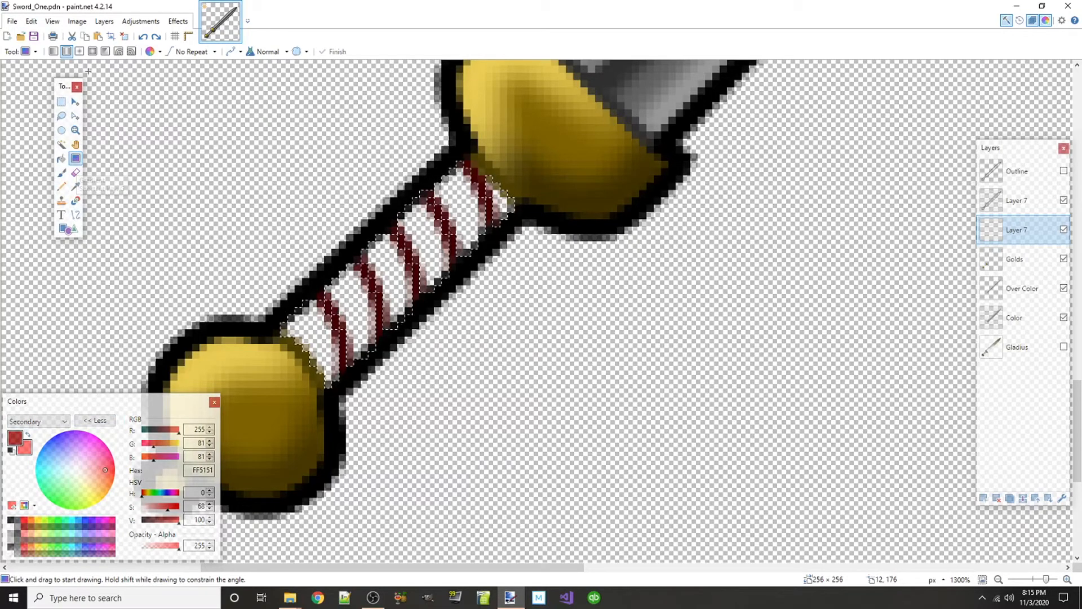
- Draw a reflected red gradient across the selected grip gaps, from the grip's center to its lower edge
click(387, 273)
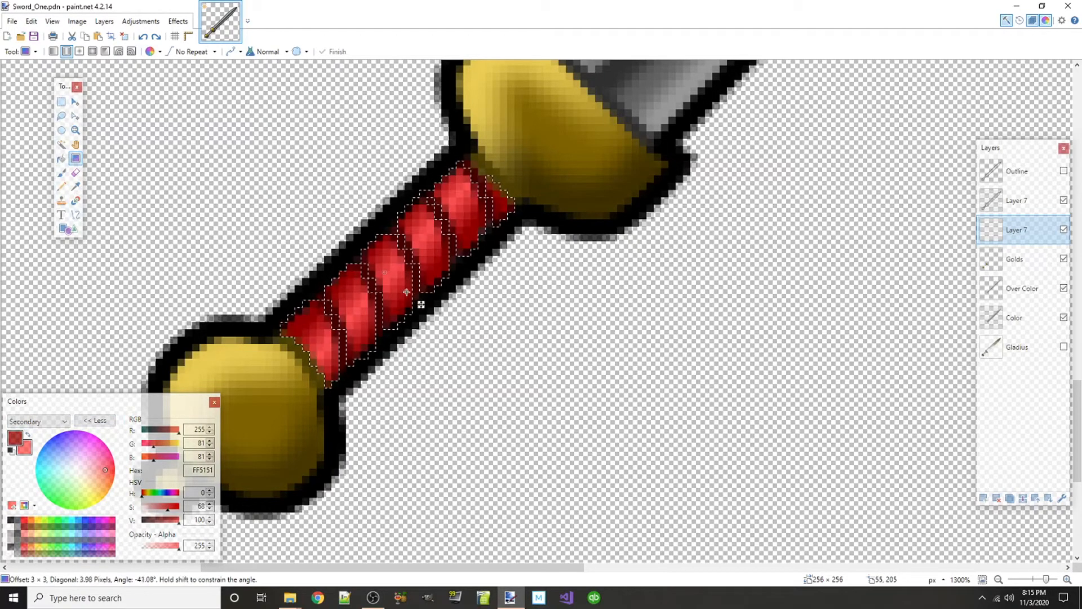
drag(410, 297, 416, 313)
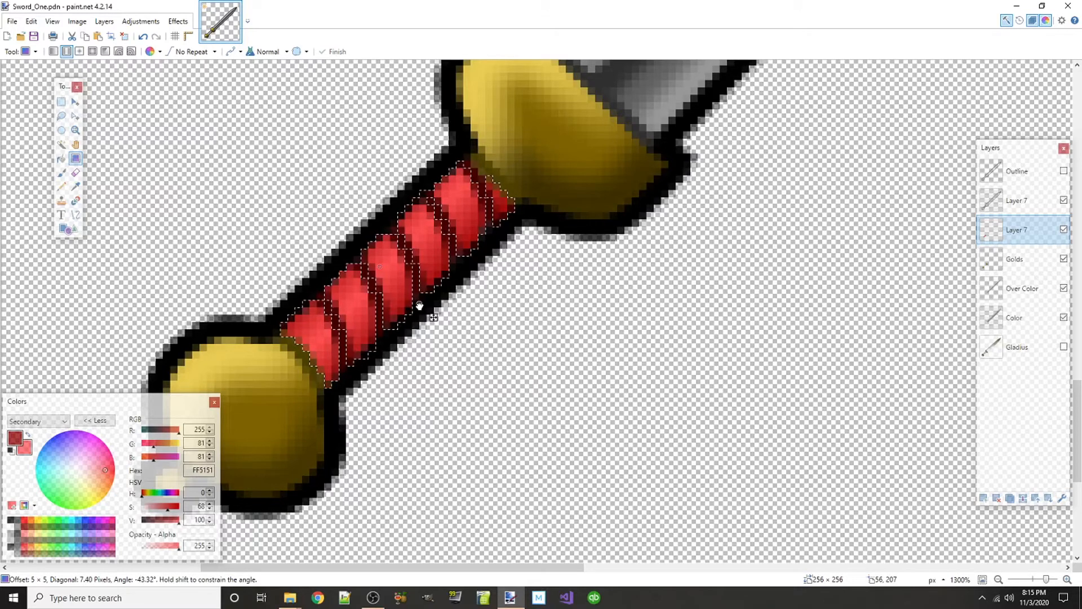
drag(419, 306, 419, 304)
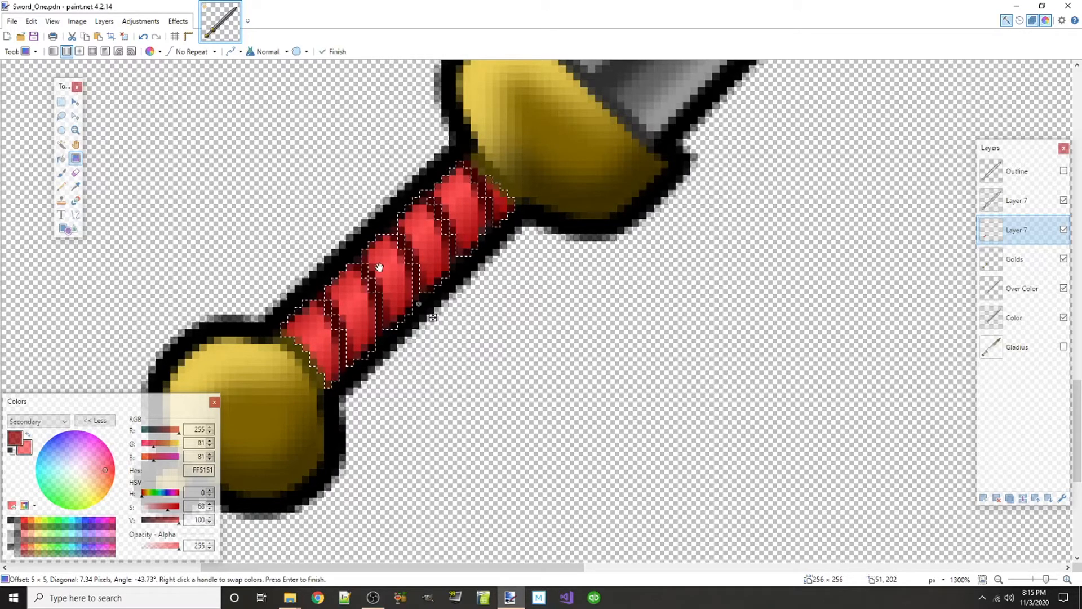
- Lighten the gradient's secondary color to FF8C8C, shorten the gradient so the grip's edges darken, then commit it and deselect
drag(162, 509, 162, 510)
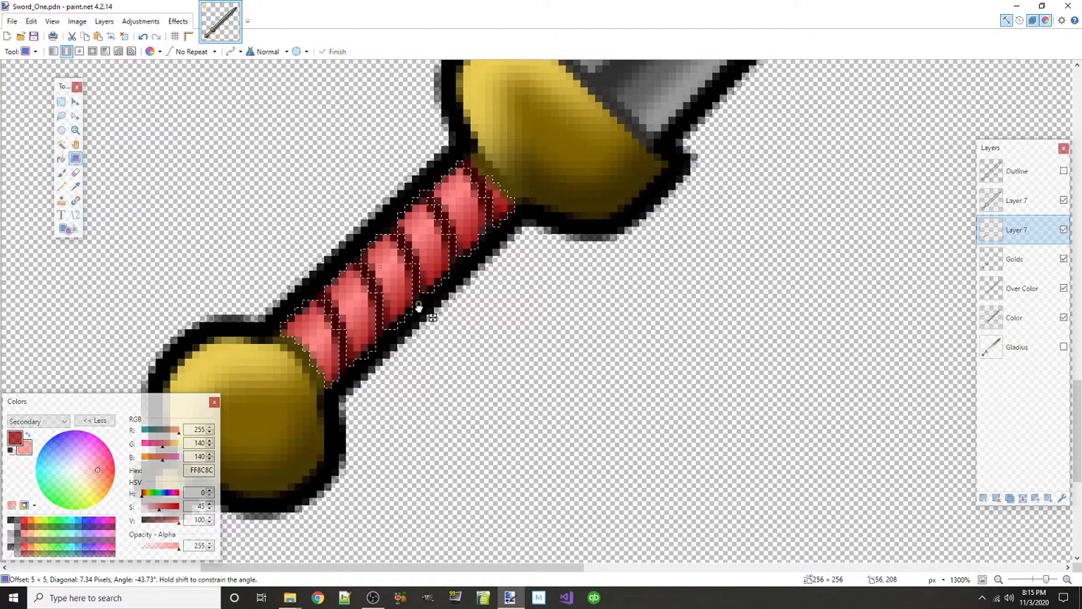
mouse_move(418, 310)
mouse_down()
mouse_move(435, 322)
mouse_move(404, 290)
mouse_up()
key(Return)
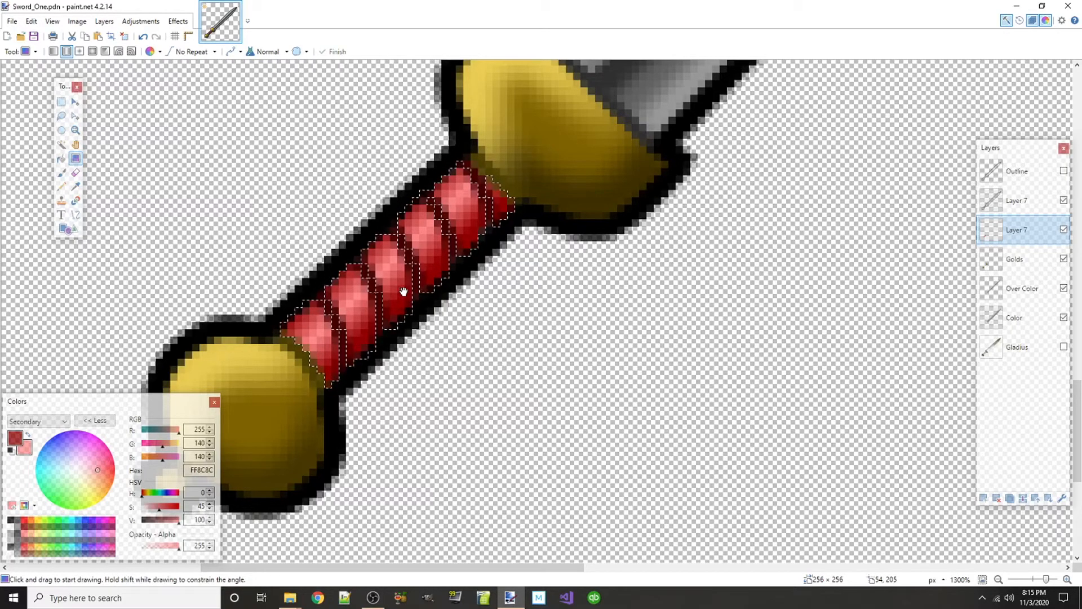
key(ctrl+d)
- Add a new layer between the Color layer and the Gladius reference layer
scroll(473, 299, down, 4)
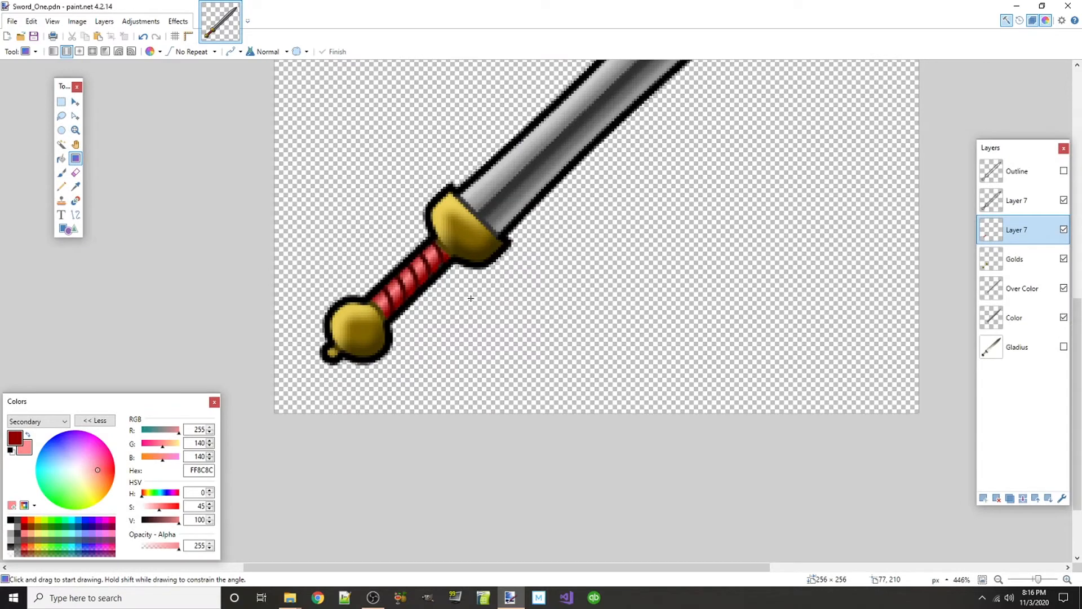
scroll(687, 295, down, 2)
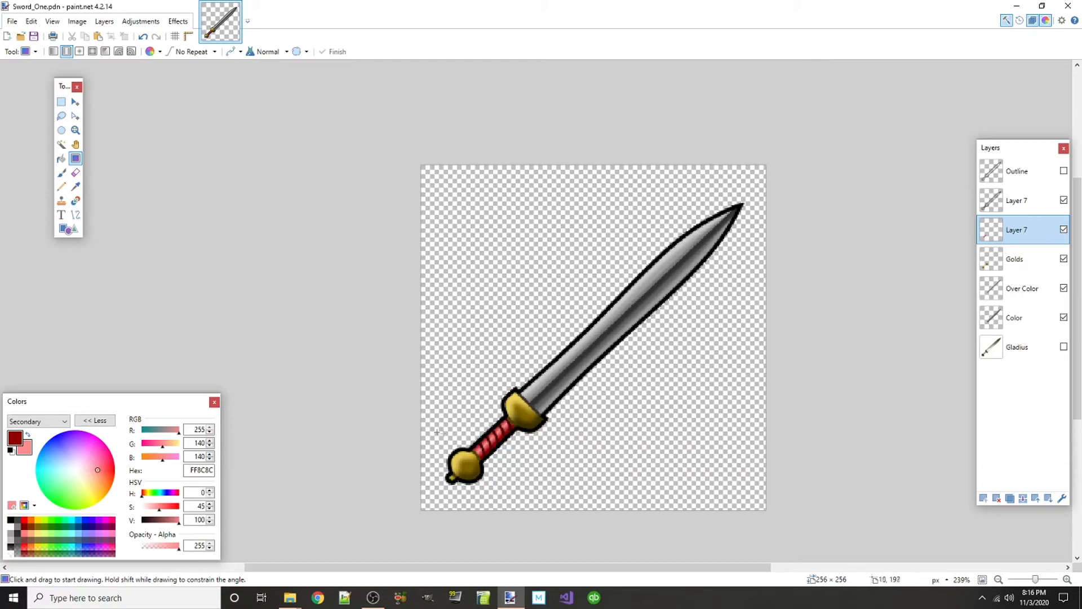
scroll(505, 434, up, 10)
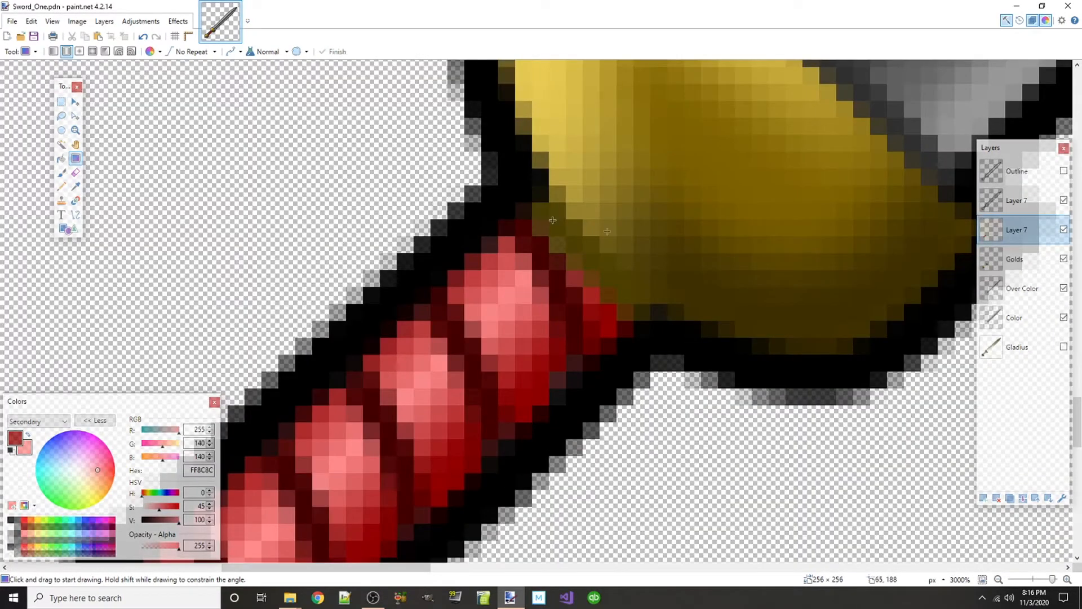
click(1018, 317)
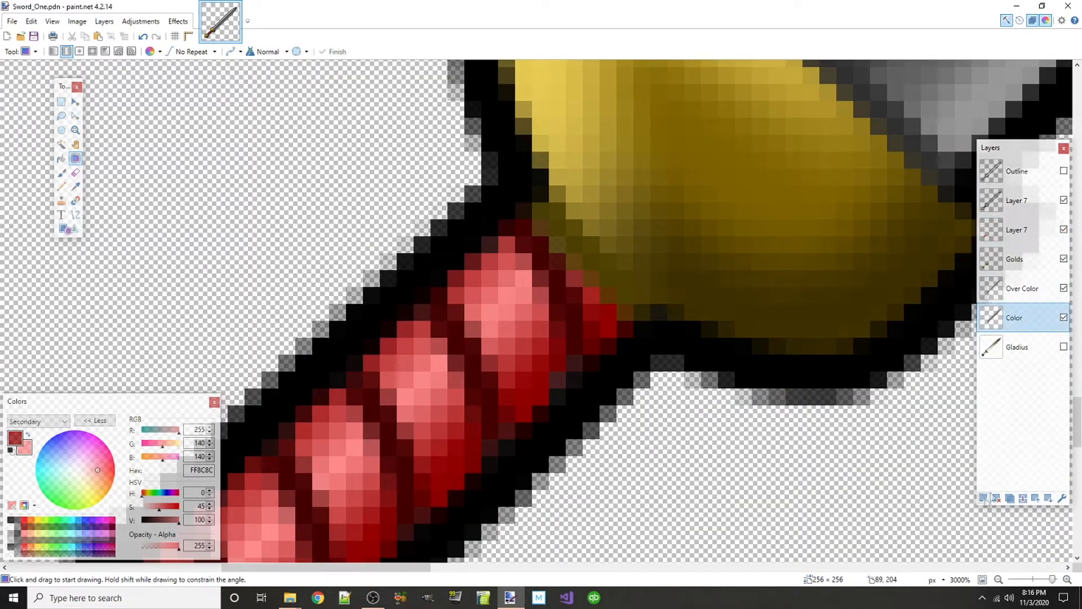
click(983, 498)
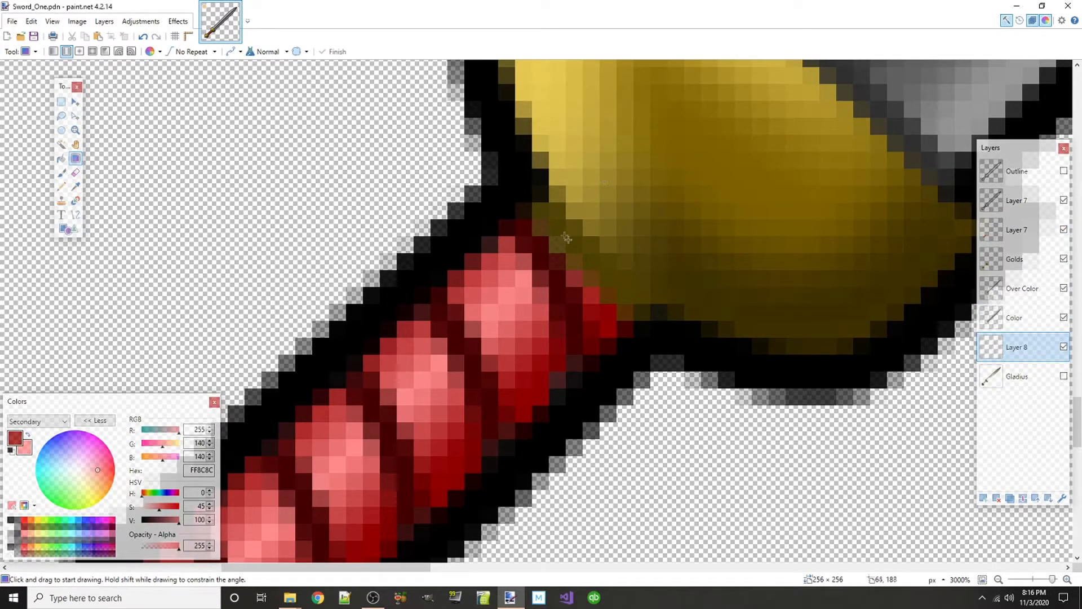
- Set the primary color to dark gold 605000 with dark red 910000 as secondary, and choose the Paintbrush tool
click(31, 527)
right_click(37, 520)
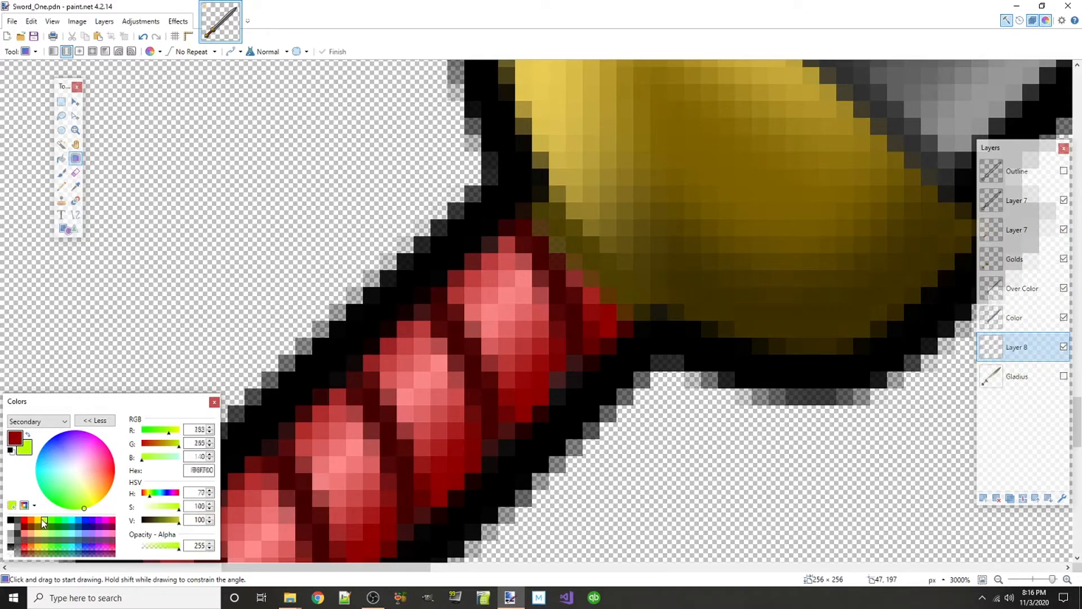
click(27, 435)
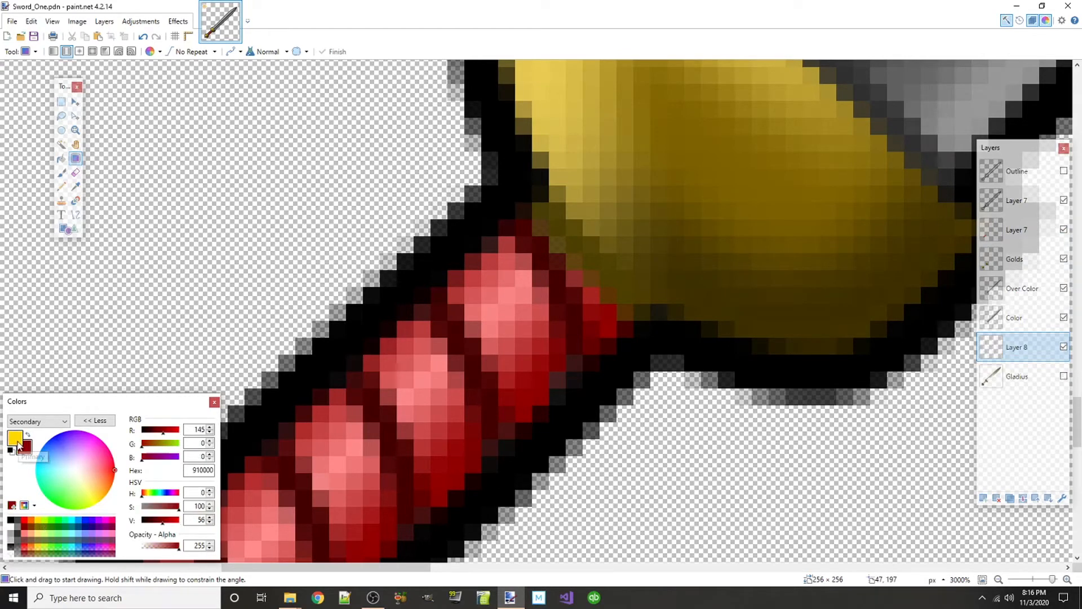
drag(164, 522, 157, 523)
click(61, 172)
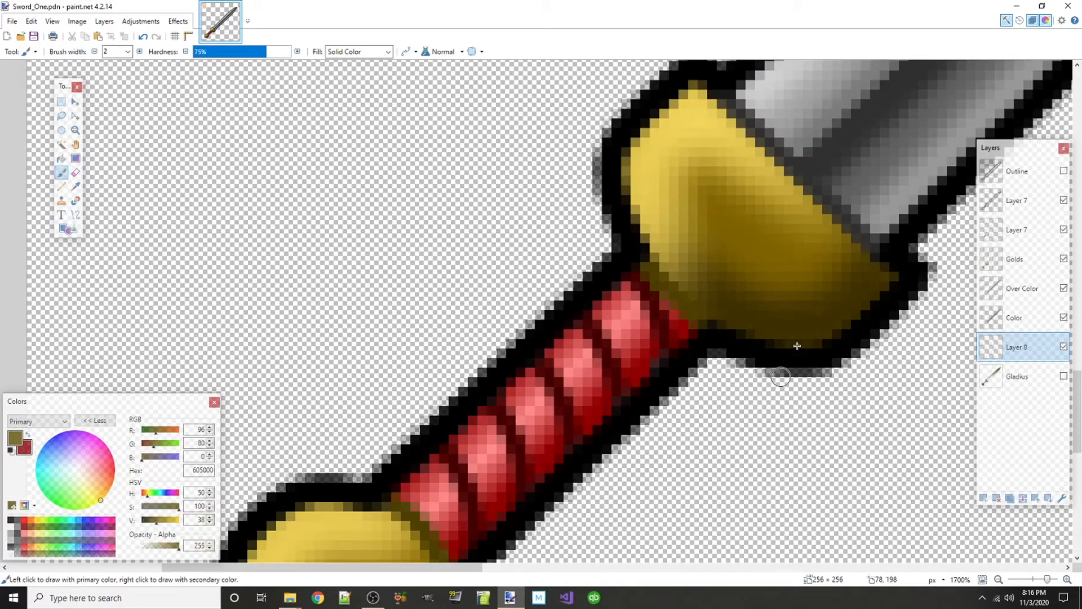
- Inspect the gold guard up close and make the upper Layer 7, with the outline and stripes, the active layer
ctrl+scroll(839, 278, up, 3)
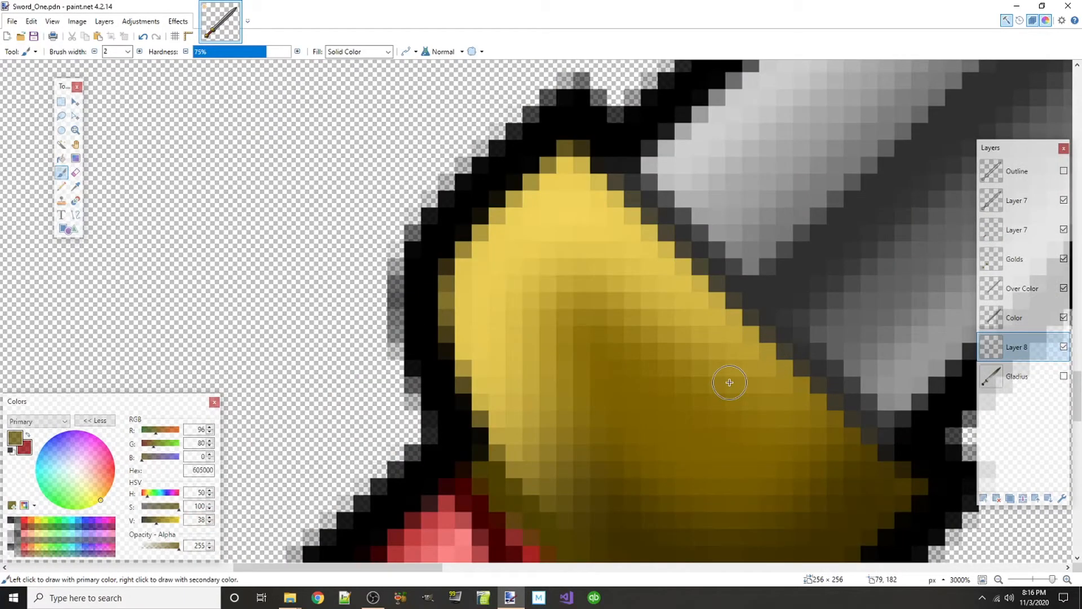
ctrl+scroll(727, 382, down, 8)
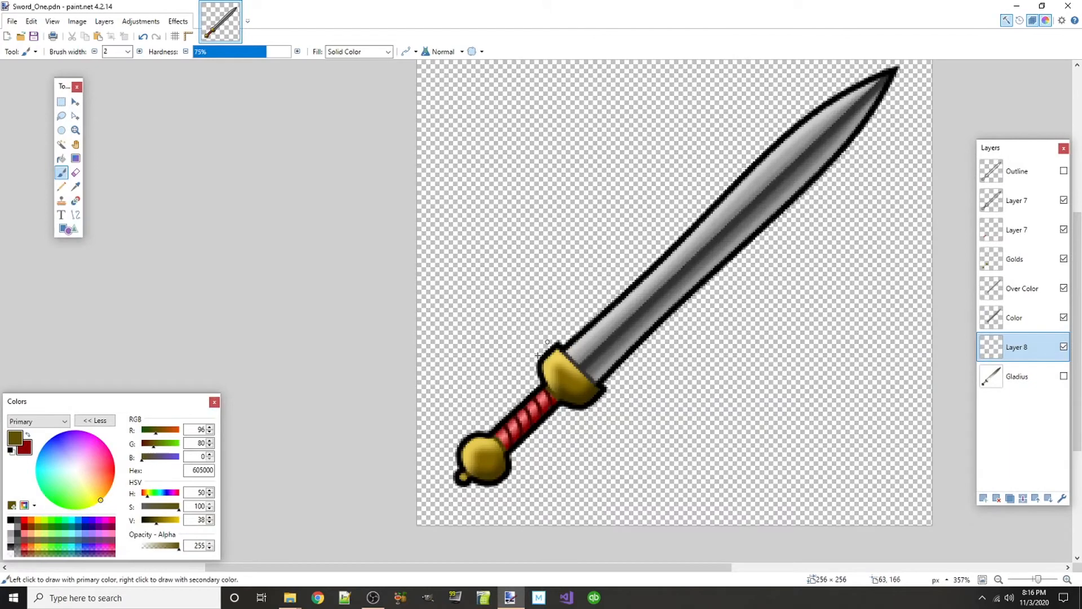
ctrl+scroll(656, 358, down, 2)
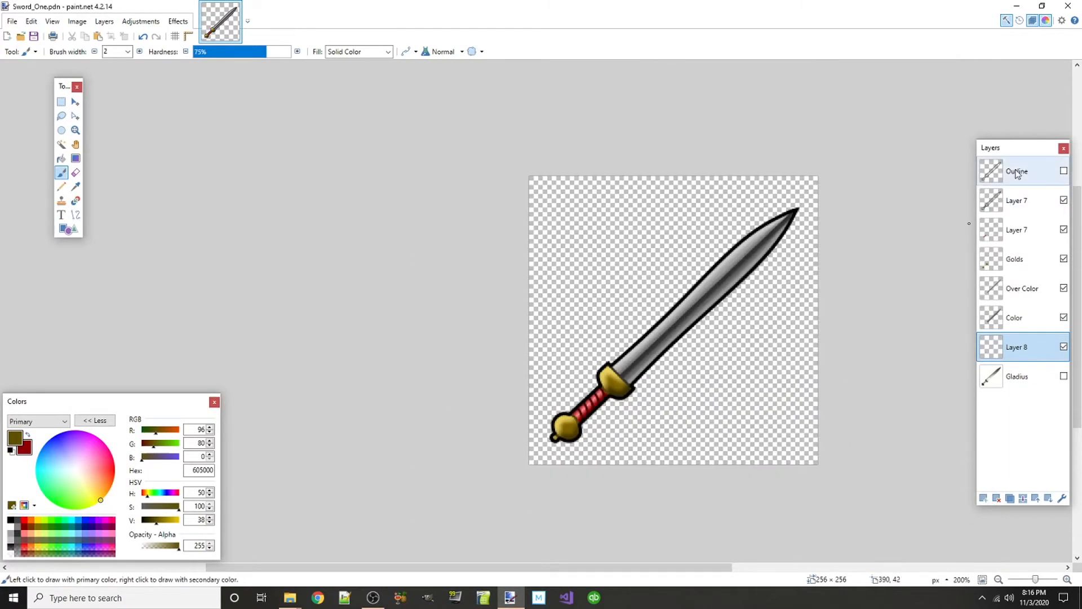
click(1025, 204)
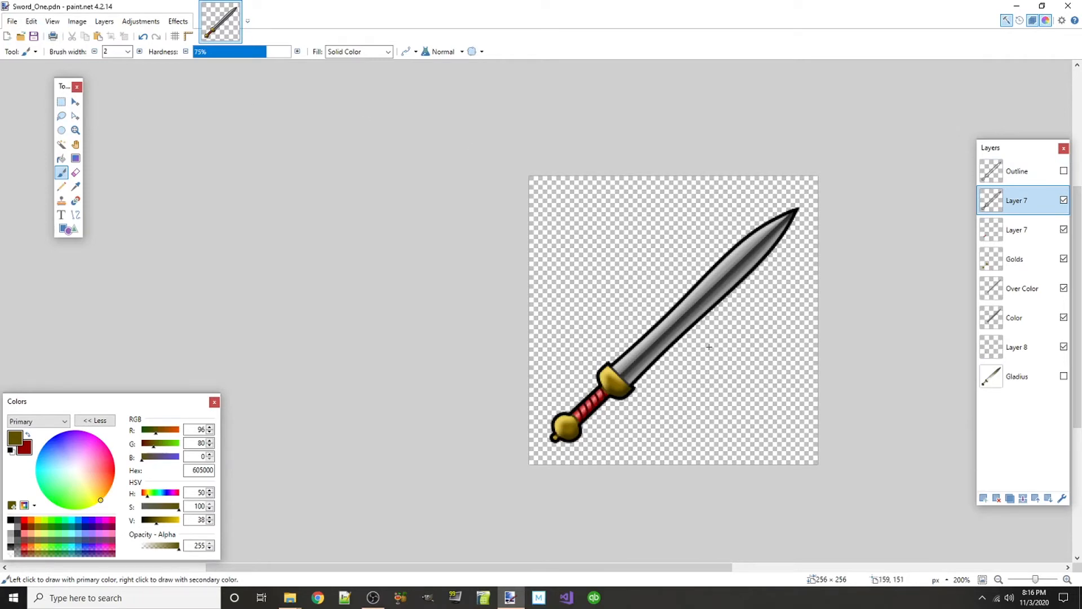
- Examine the colored sword from blade tip to pommel, both up close and as a whole
ctrl+scroll(758, 273, up, 5)
ctrl+scroll(814, 358, down, 4)
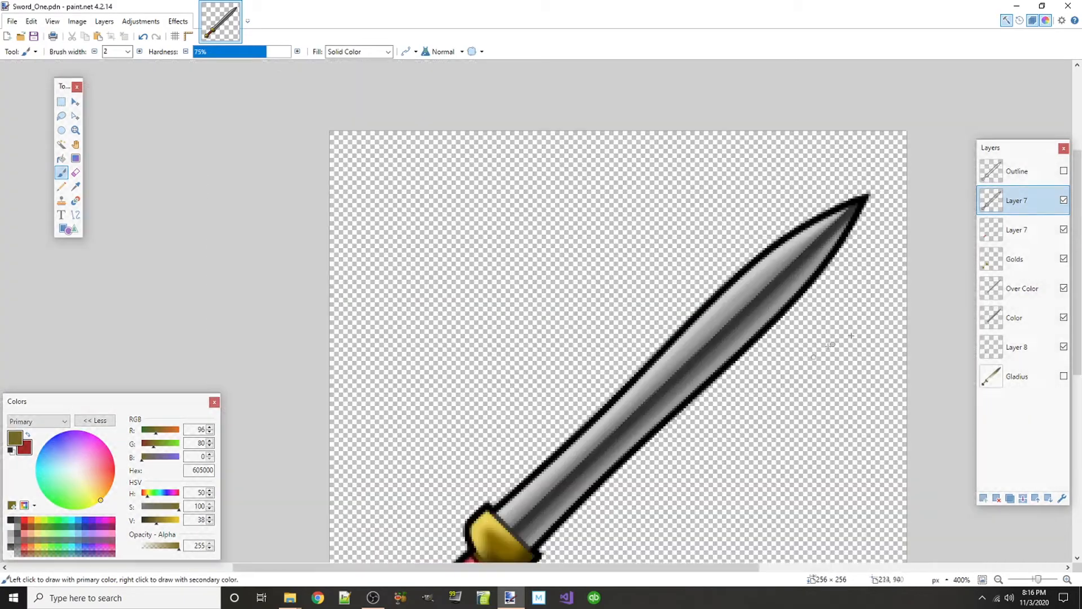
scroll(917, 332, up, 3)
ctrl+scroll(918, 330, up, 2)
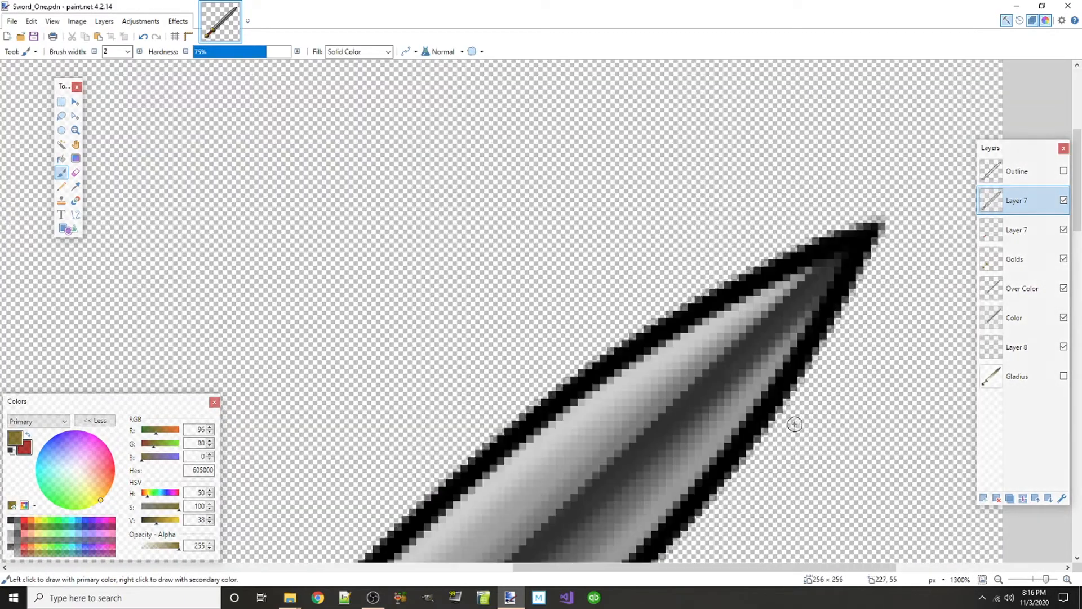
scroll(733, 406, up, 3)
ctrl+scroll(699, 370, down, 4)
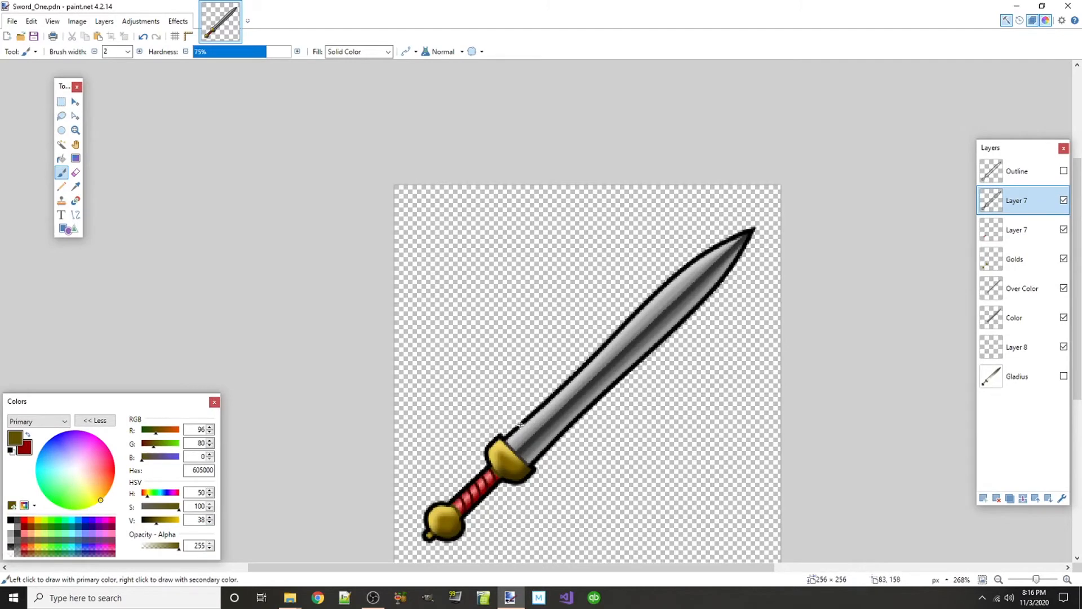
ctrl+scroll(557, 478, up, 8)
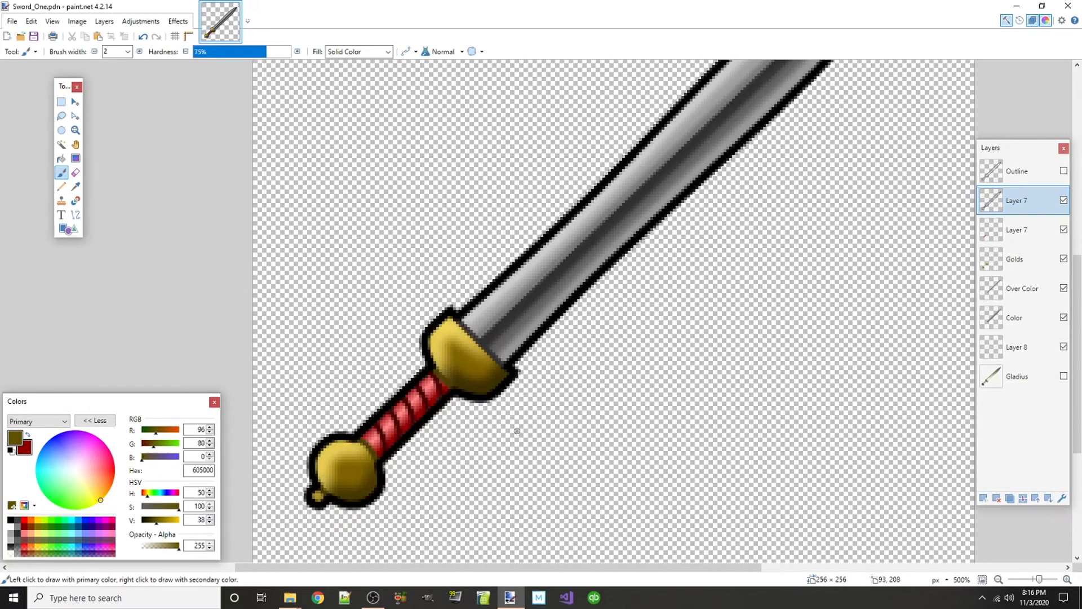
ctrl+scroll(428, 390, up, 4)
ctrl+scroll(601, 404, down, 10)
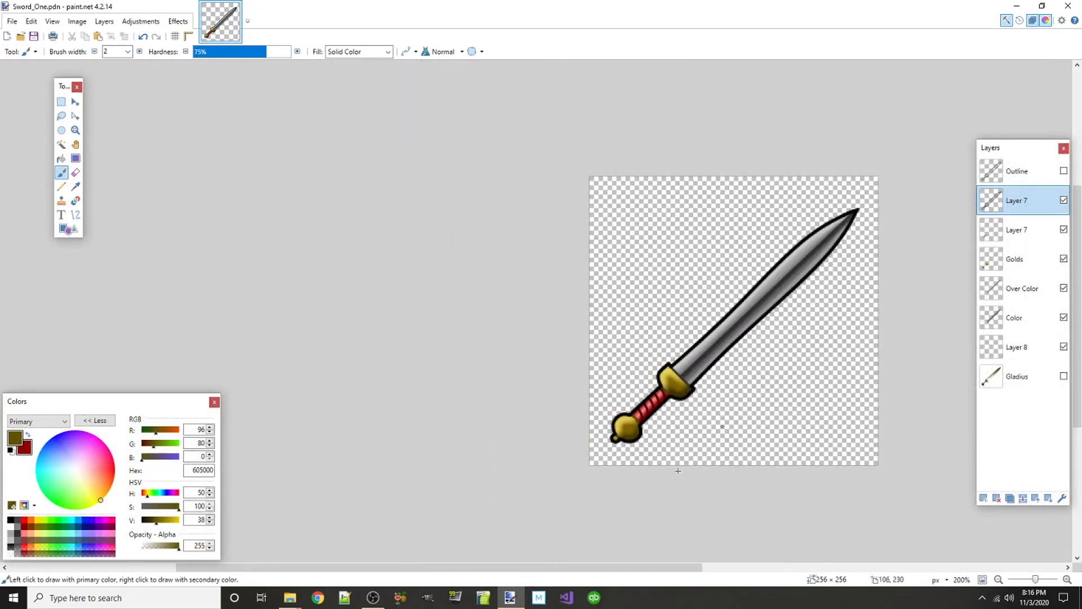
drag(647, 568, 723, 566)
scroll(540, 450, up, 1)
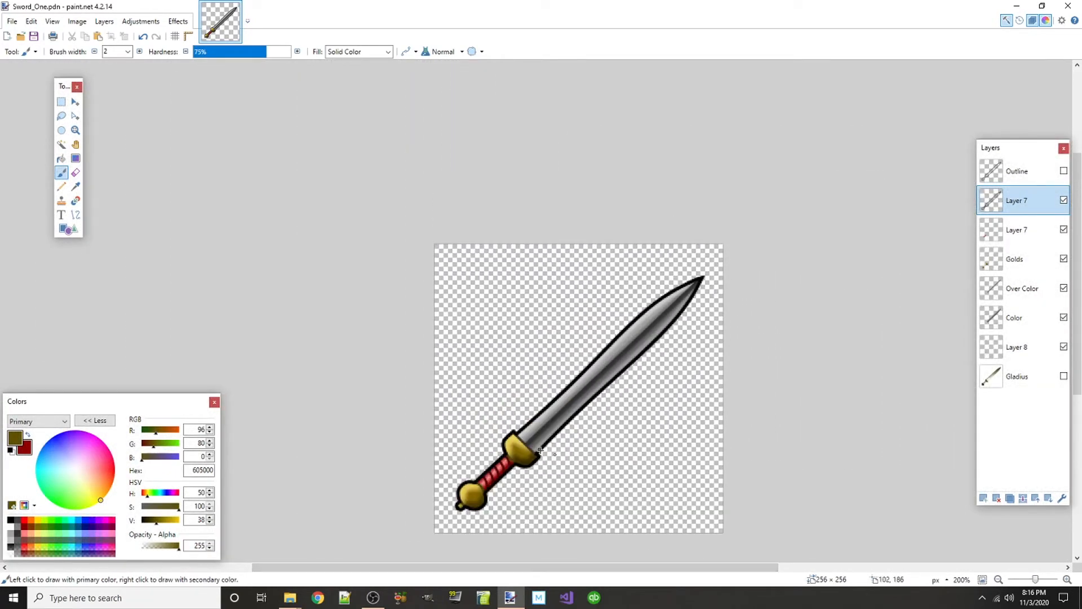
- Add a new layer above the upper Layer 7 and choose the Ellipse shape with black as the primary color
ctrl+scroll(540, 451, up, 2)
ctrl+scroll(595, 451, up, 4)
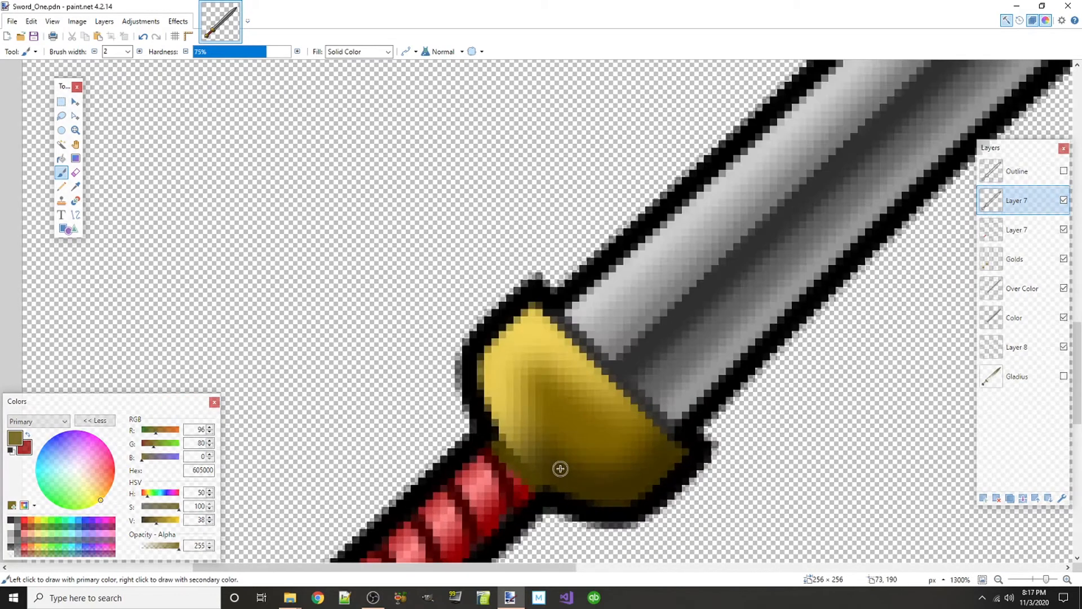
click(984, 498)
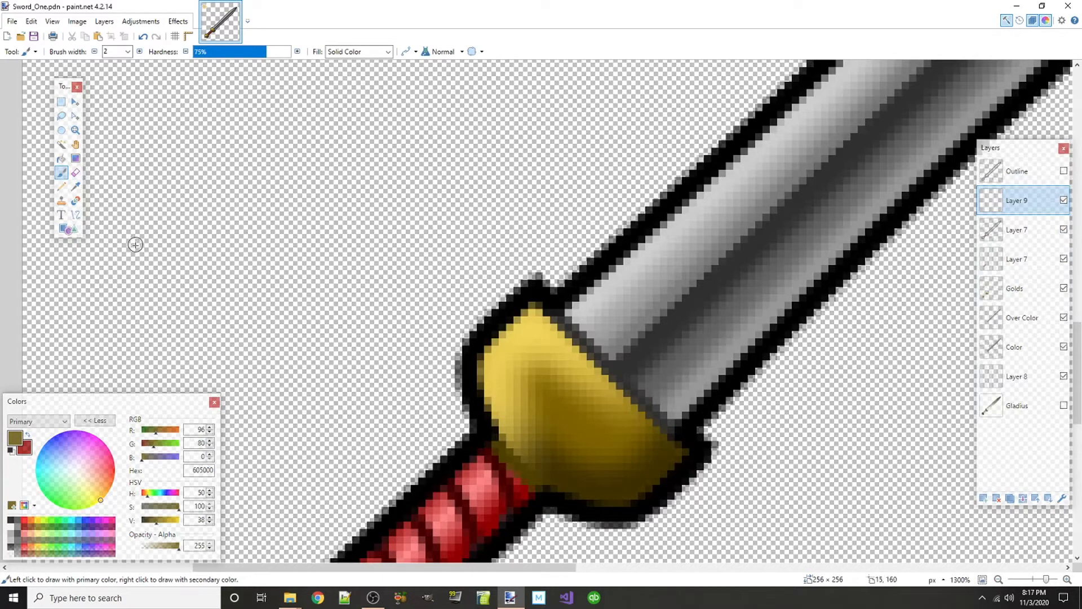
click(10, 520)
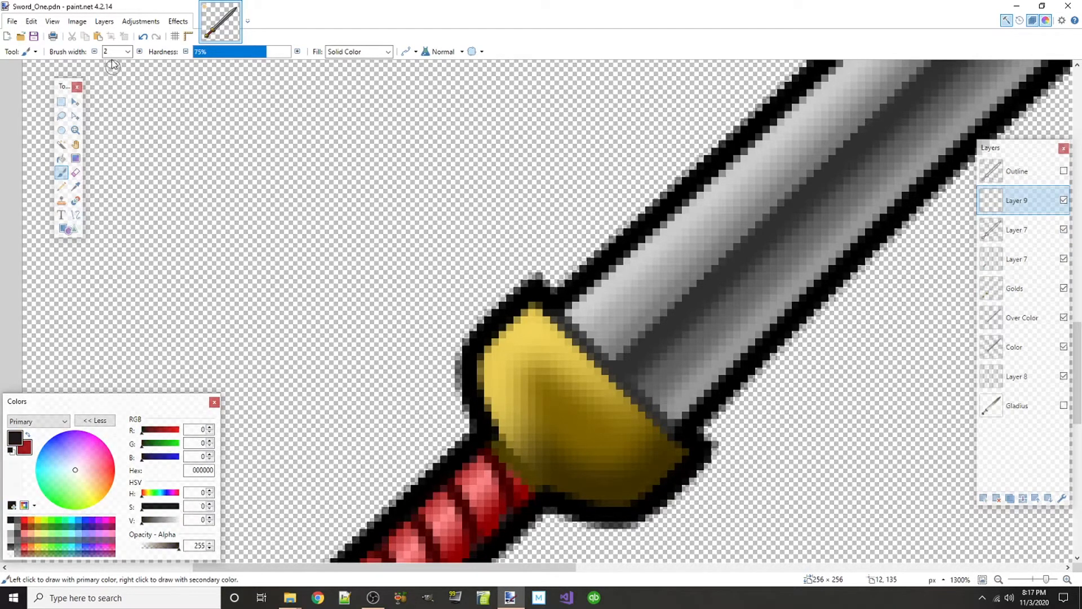
click(64, 229)
click(79, 49)
click(95, 83)
- Undo a trial black ellipse and draw a dark gray 303030 ellipse outline of about 11 × 12 pixels in the middle of the gold guard
drag(513, 381, 587, 448)
key(ctrl+z)
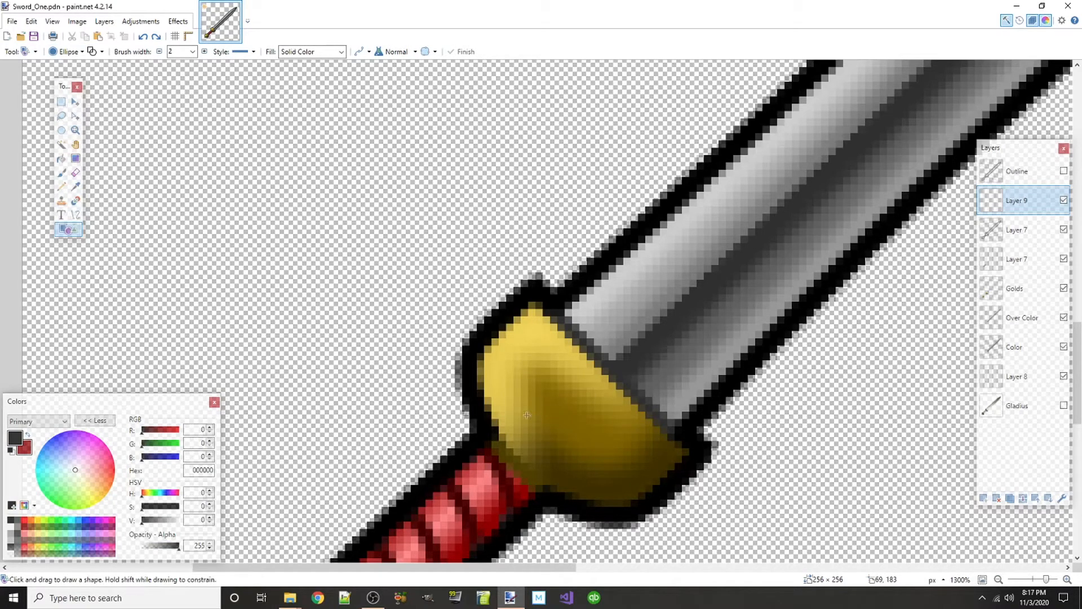
click(18, 524)
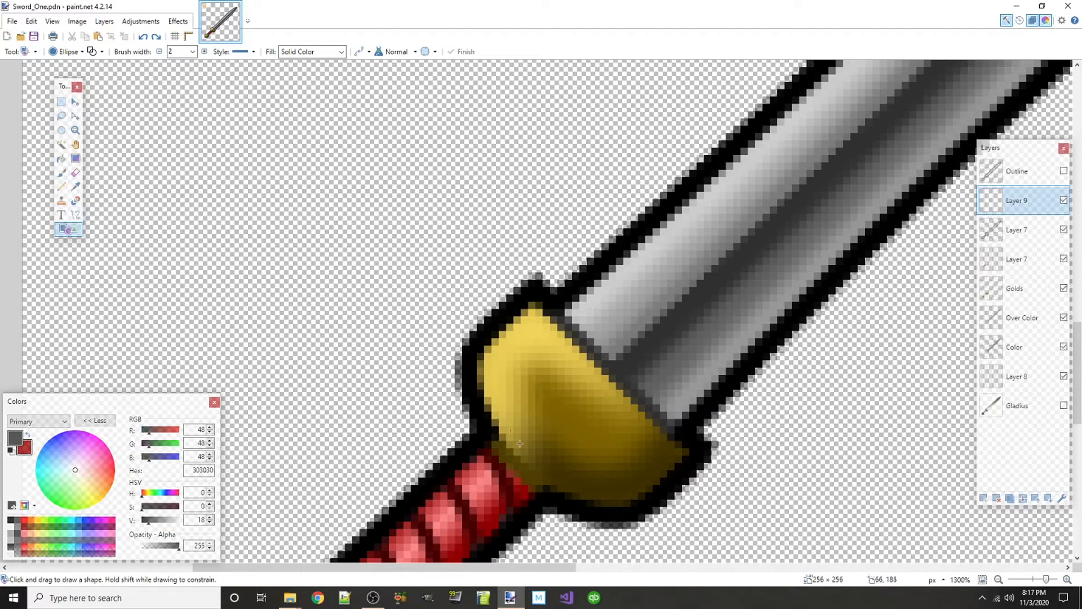
drag(534, 376, 603, 448)
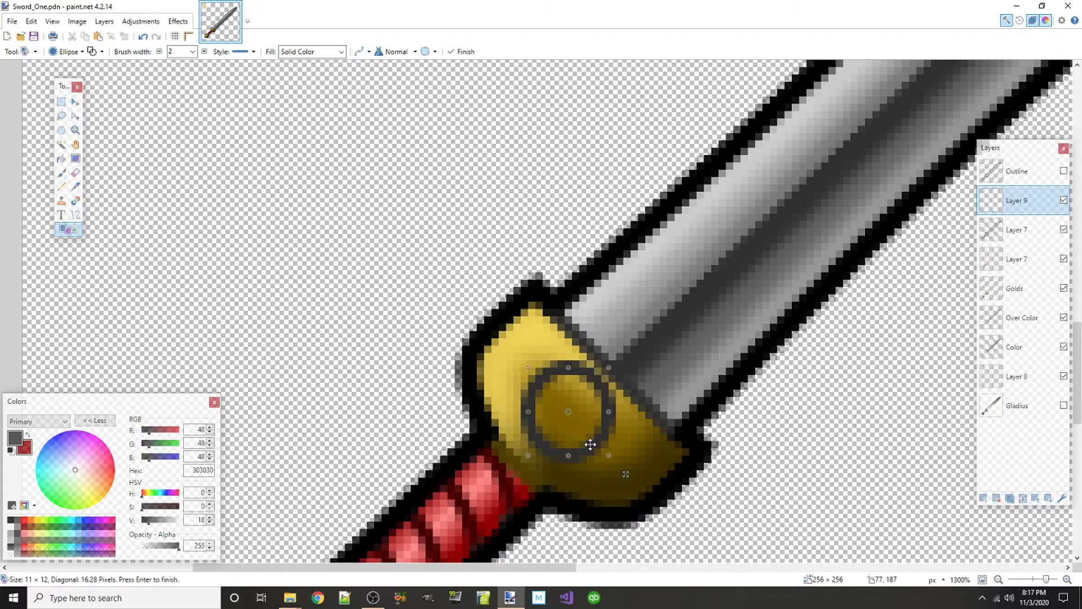
key(Return)
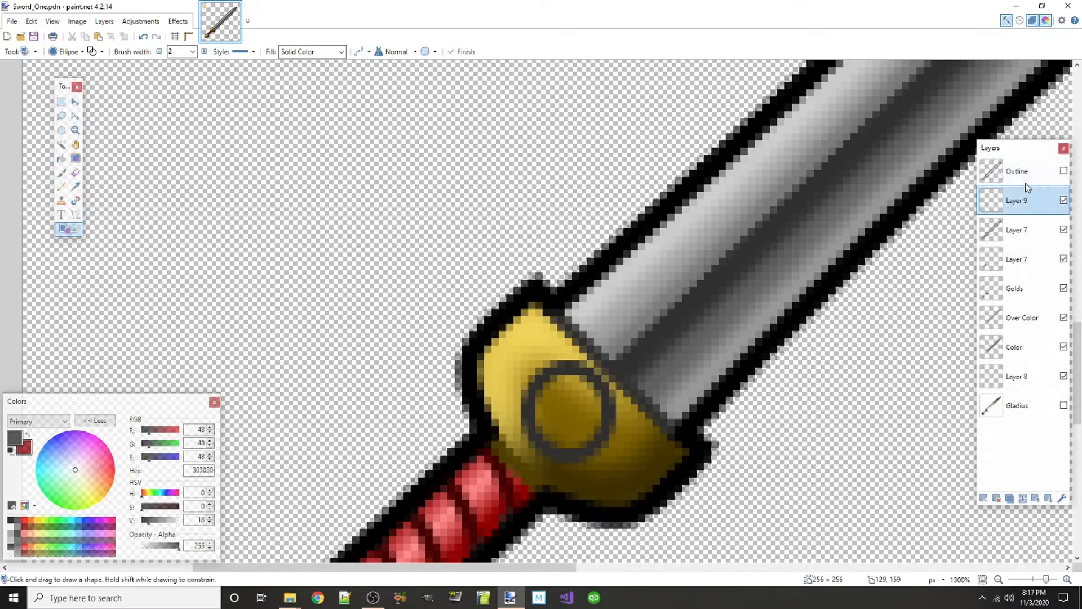
- Add a layer beneath the ellipse outline's layer, select the ellipse's interior with the Magic Wand, and make the lower layer active
click(985, 499)
drag(1042, 212, 1035, 228)
click(999, 199)
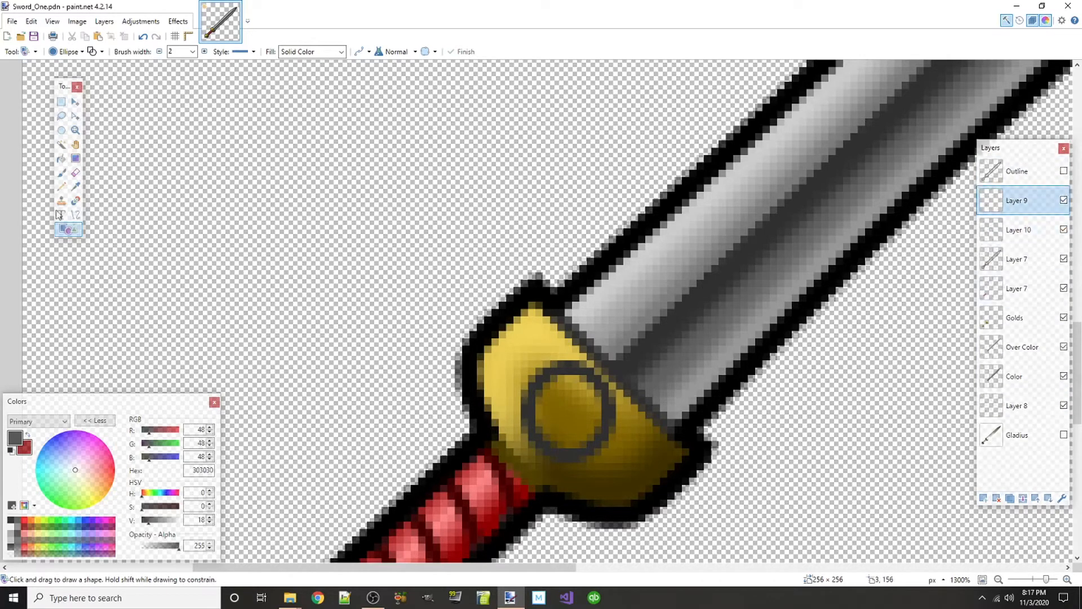
click(62, 144)
click(576, 407)
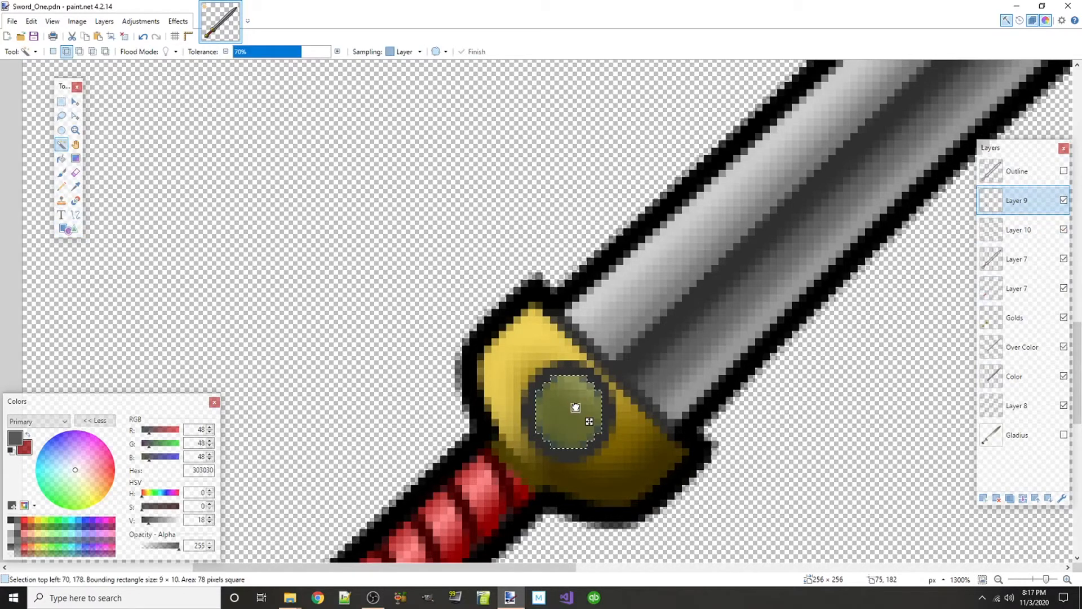
click(1029, 234)
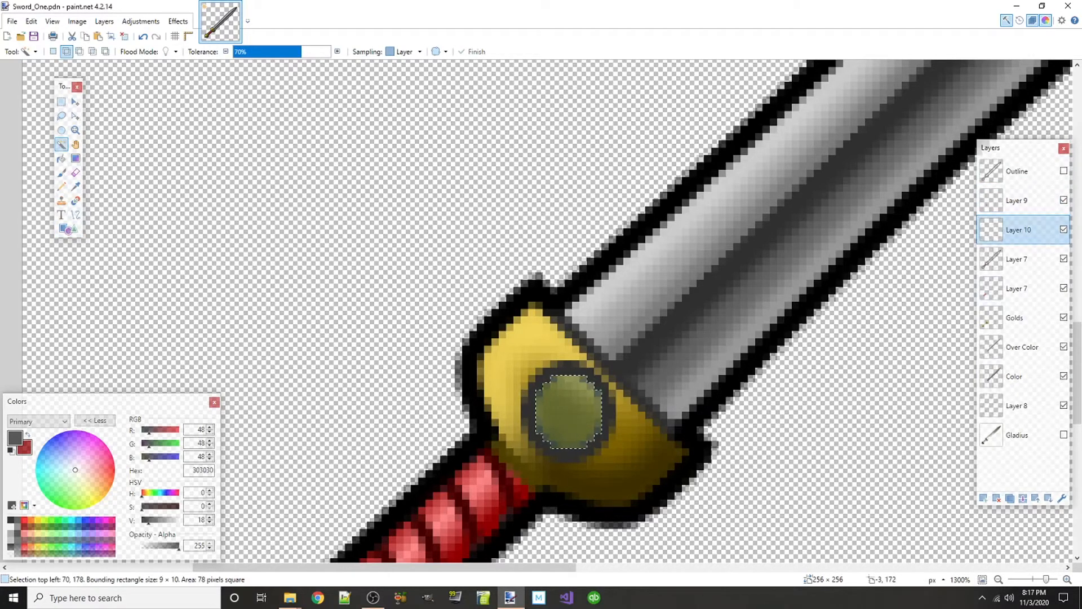
- Set the primary color to green 2F9E00 and the secondary color to pale green BBFF9E
click(56, 523)
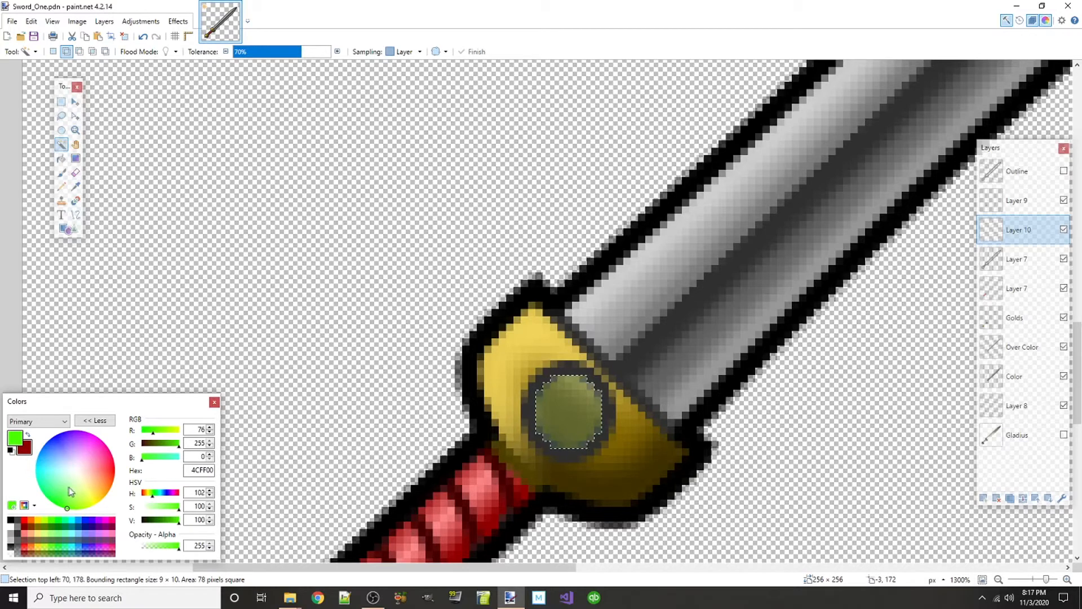
click(157, 520)
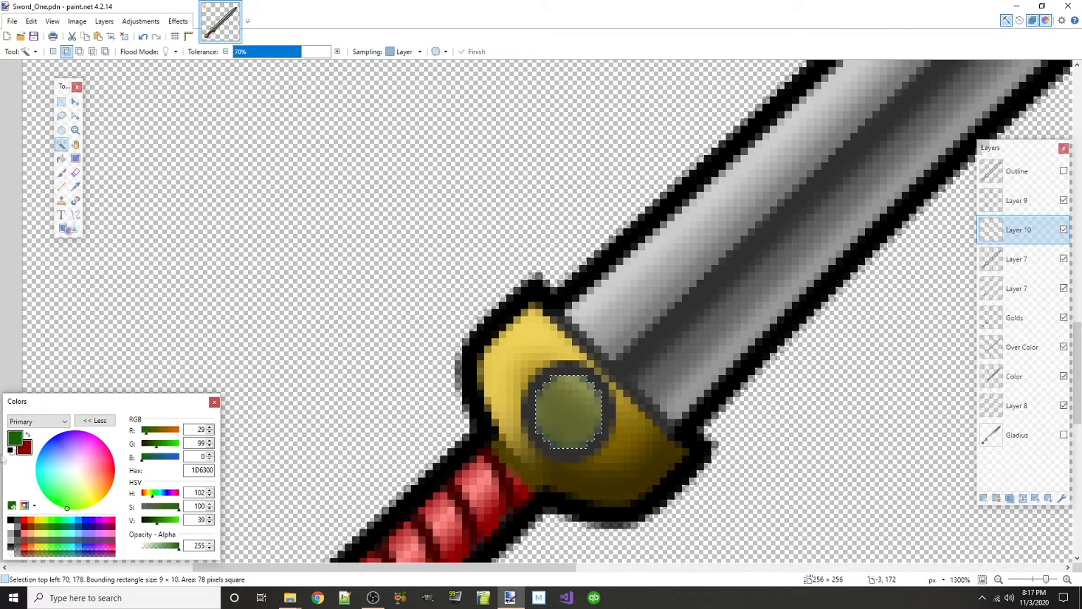
click(23, 450)
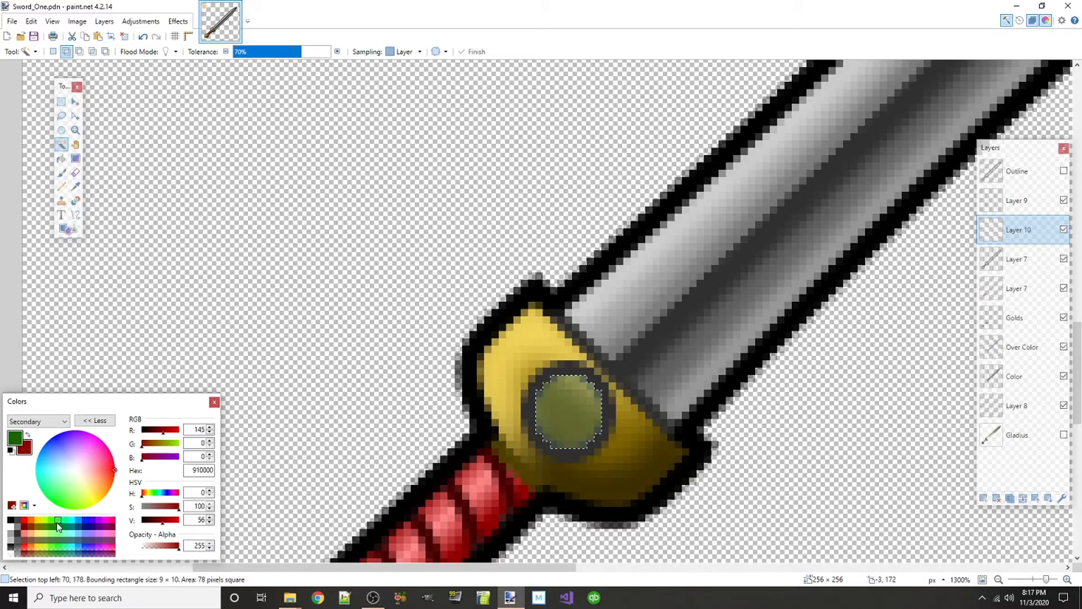
click(57, 523)
drag(173, 510, 166, 510)
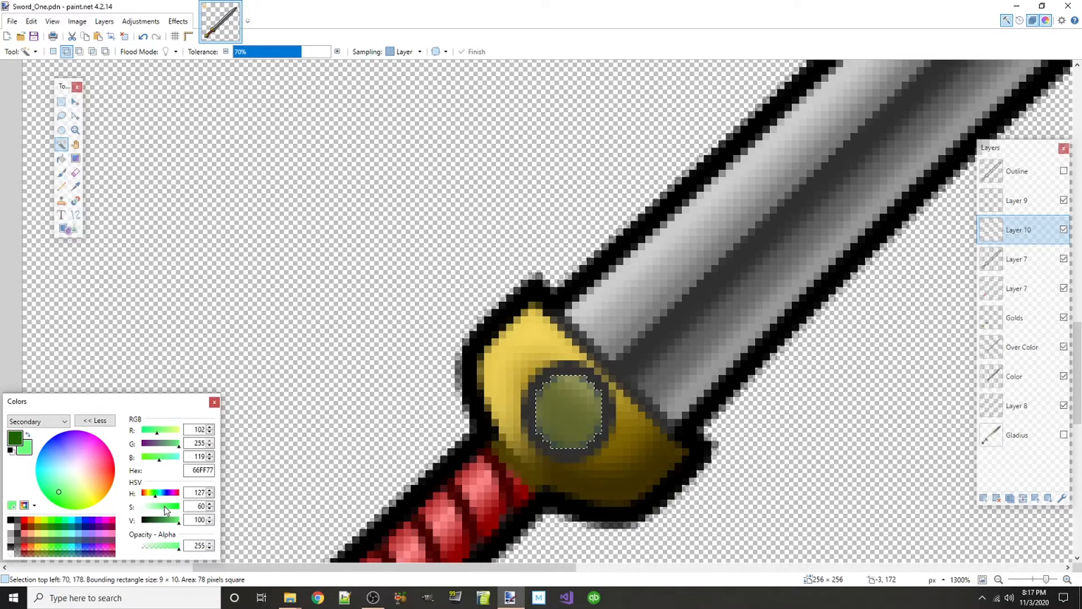
click(52, 522)
drag(173, 513, 157, 508)
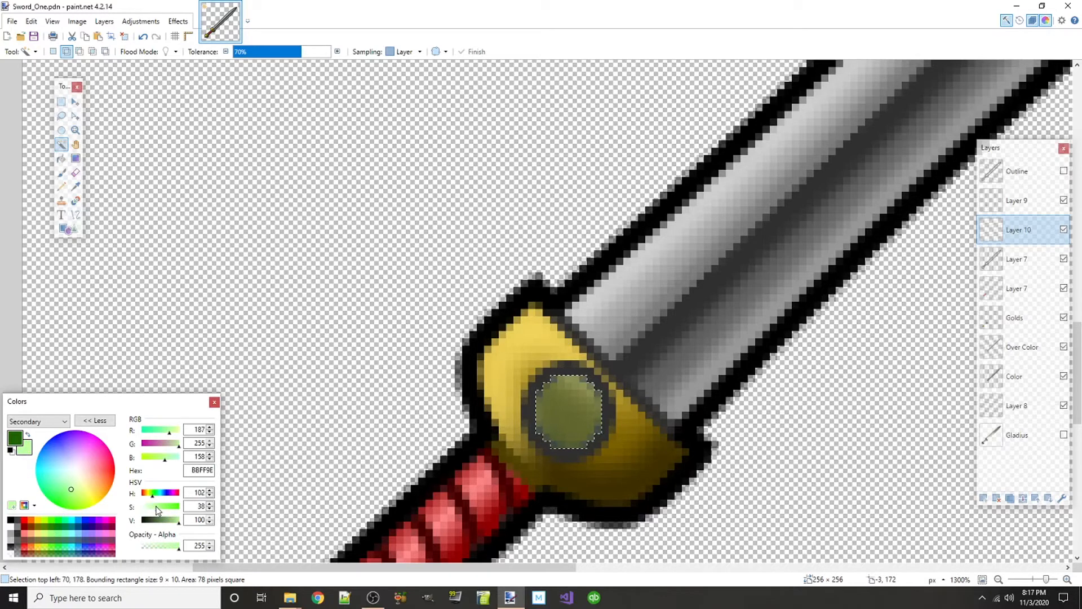
click(14, 438)
drag(157, 521, 165, 521)
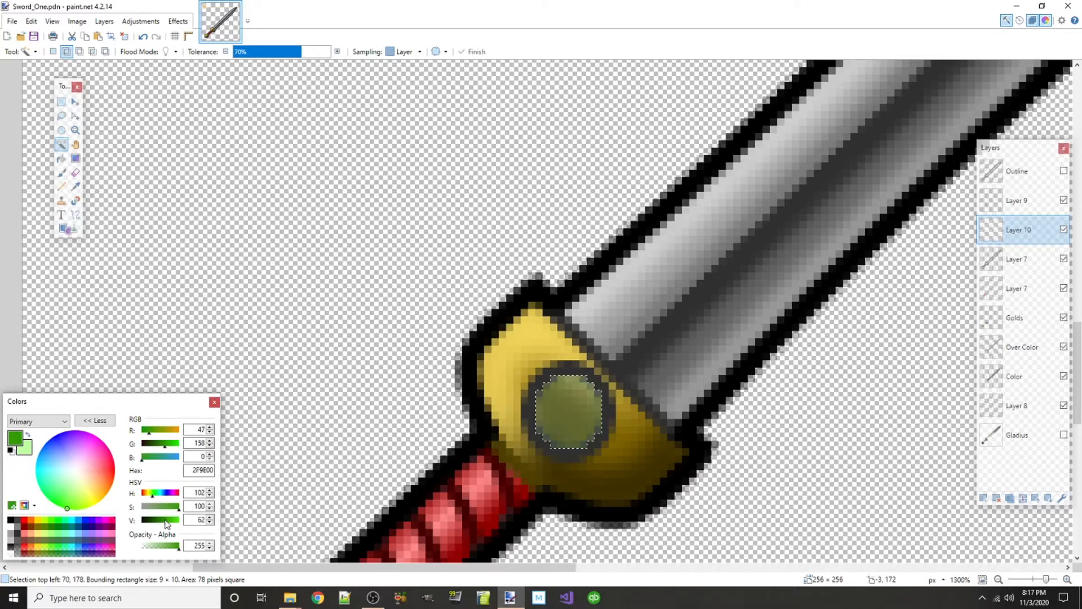
- Fill the selected circle with a radial gradient, swapping its colors so pale green sits slightly above center and darker green surrounds it
click(75, 159)
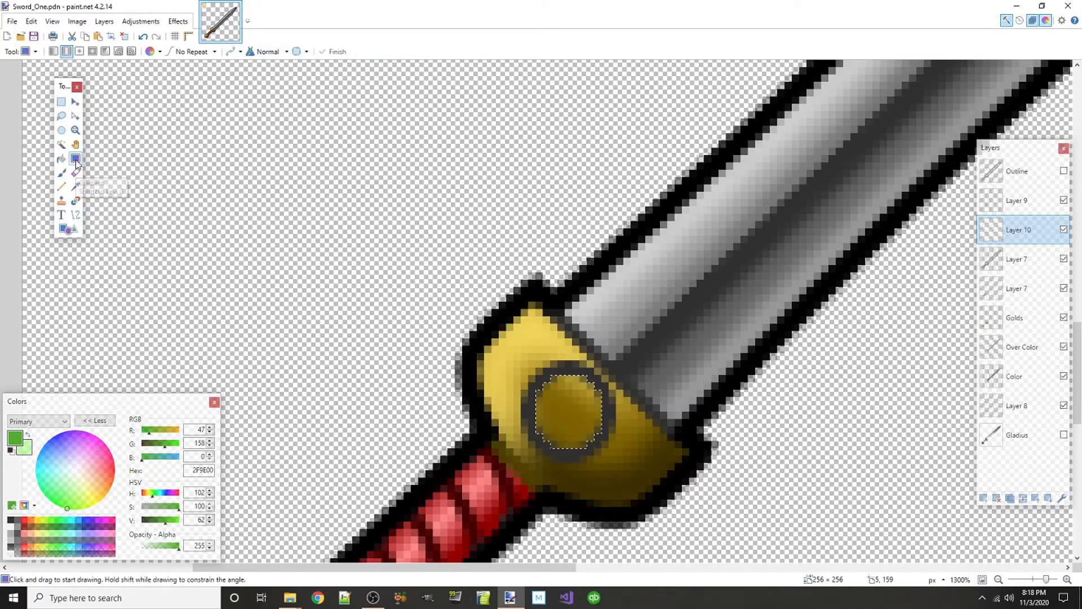
click(93, 54)
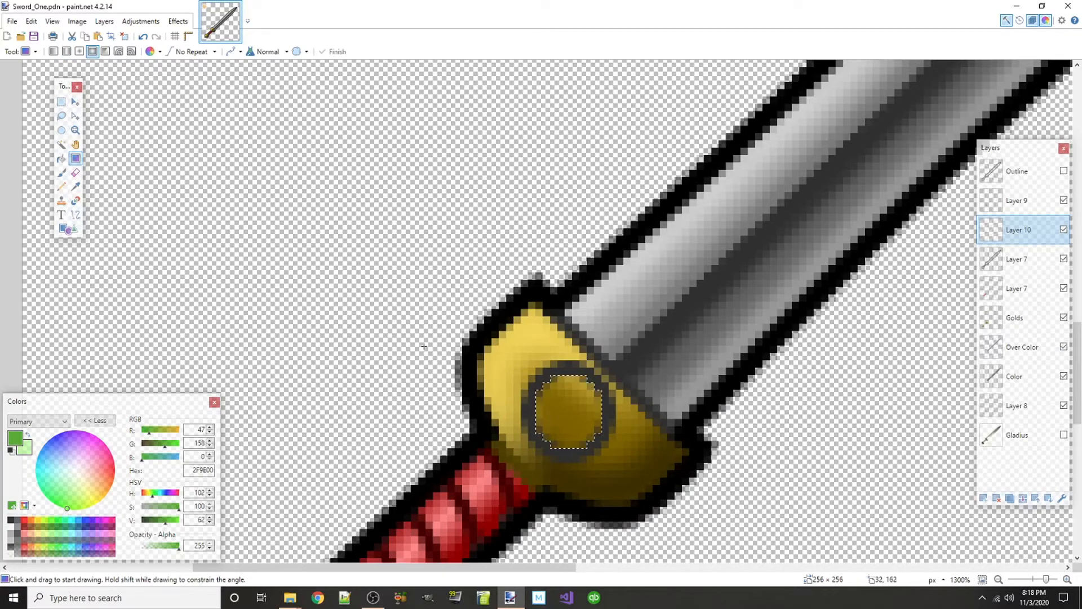
scroll(584, 441, down, 1)
drag(574, 411, 581, 438)
scroll(595, 436, up, 4)
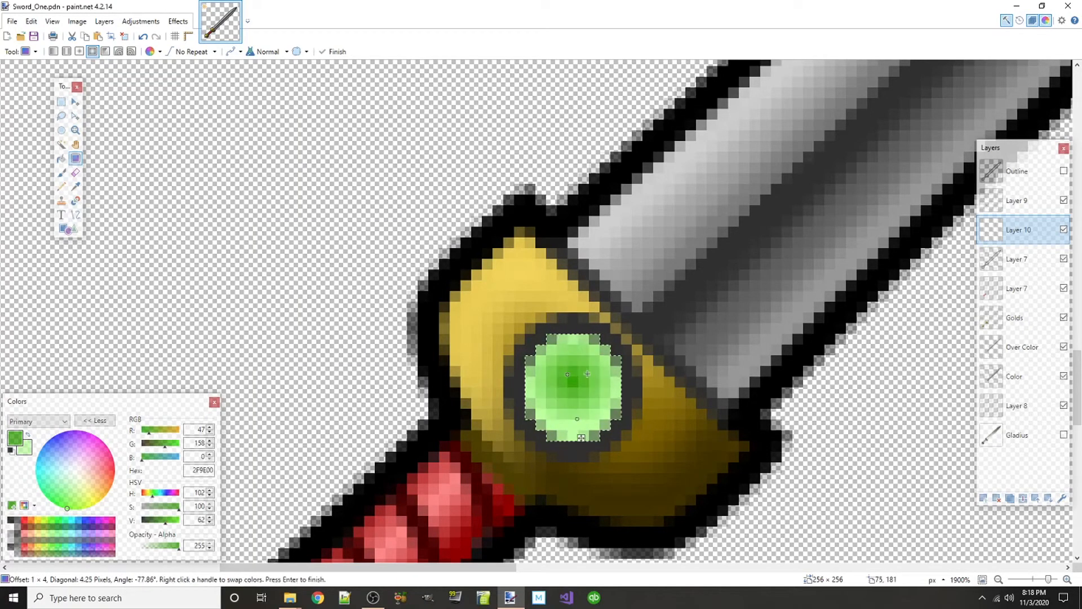
click(584, 371)
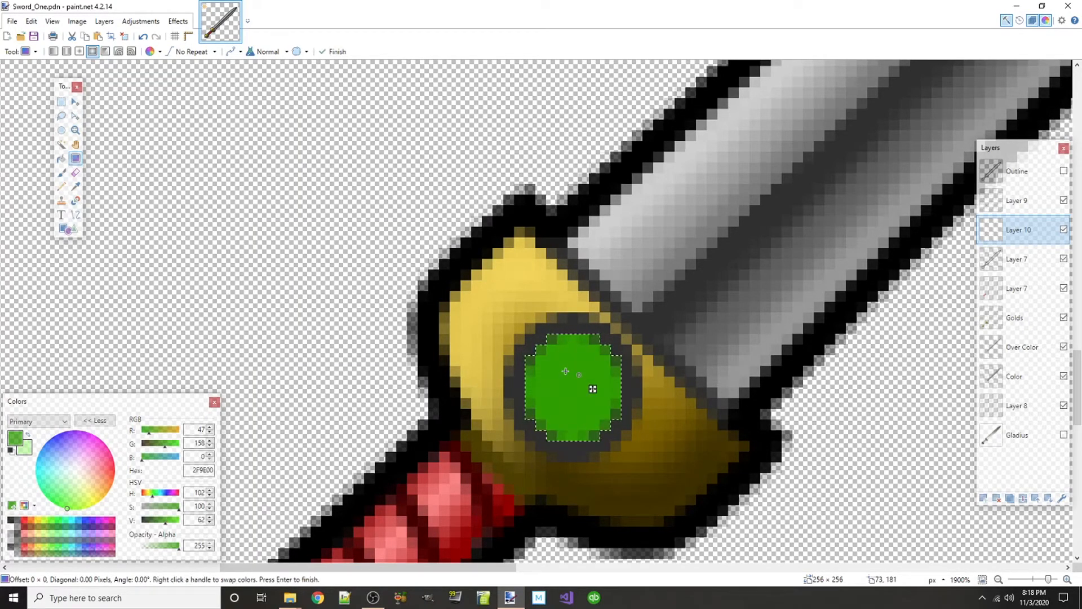
mouse_move(565, 371)
mouse_down()
mouse_move(574, 422)
mouse_move(564, 372)
mouse_up()
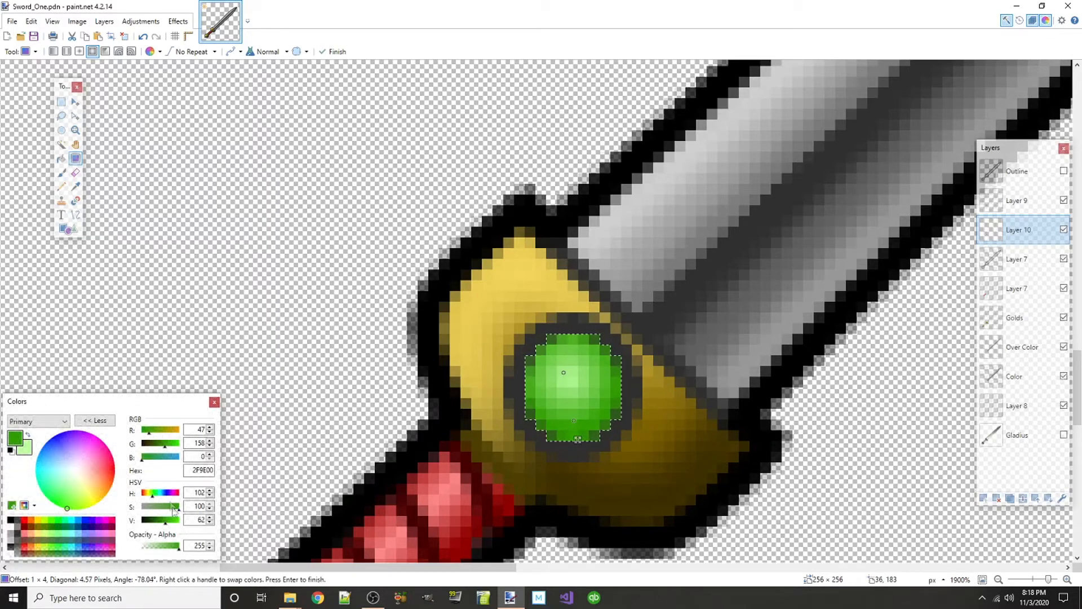
- Strengthen the gem gradient's contrast with secondary color F2FFED and primary color 247A00, and finish the gradient
click(28, 450)
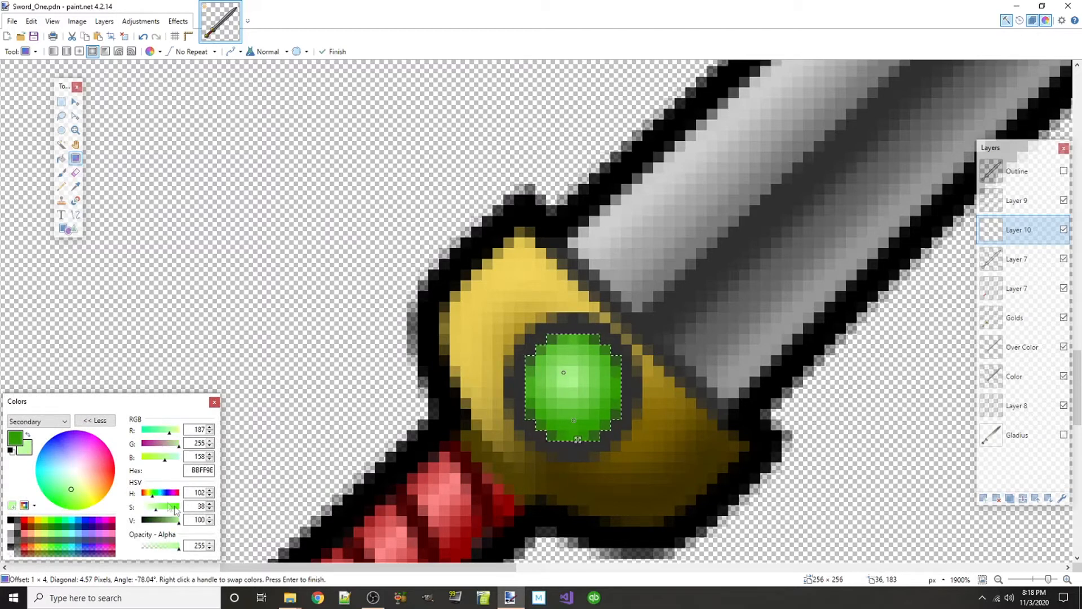
drag(153, 510, 146, 512)
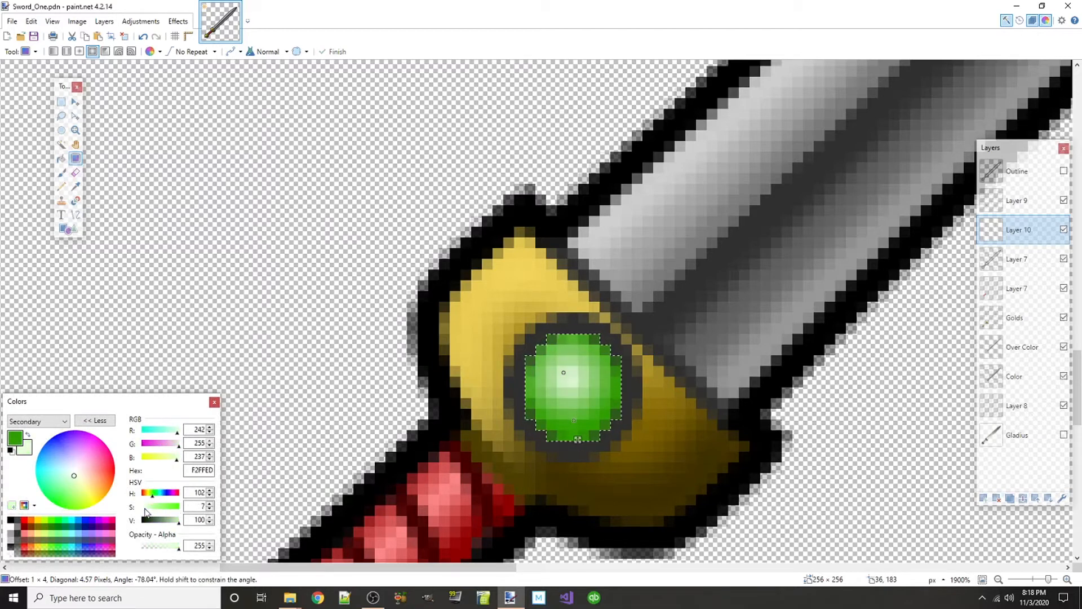
click(16, 441)
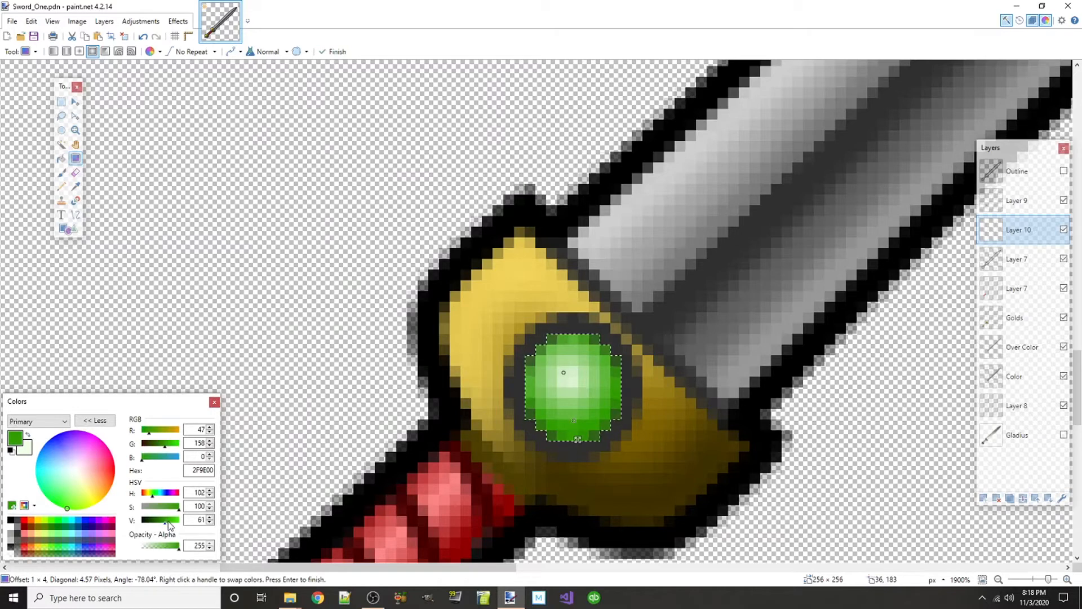
drag(163, 522, 161, 524)
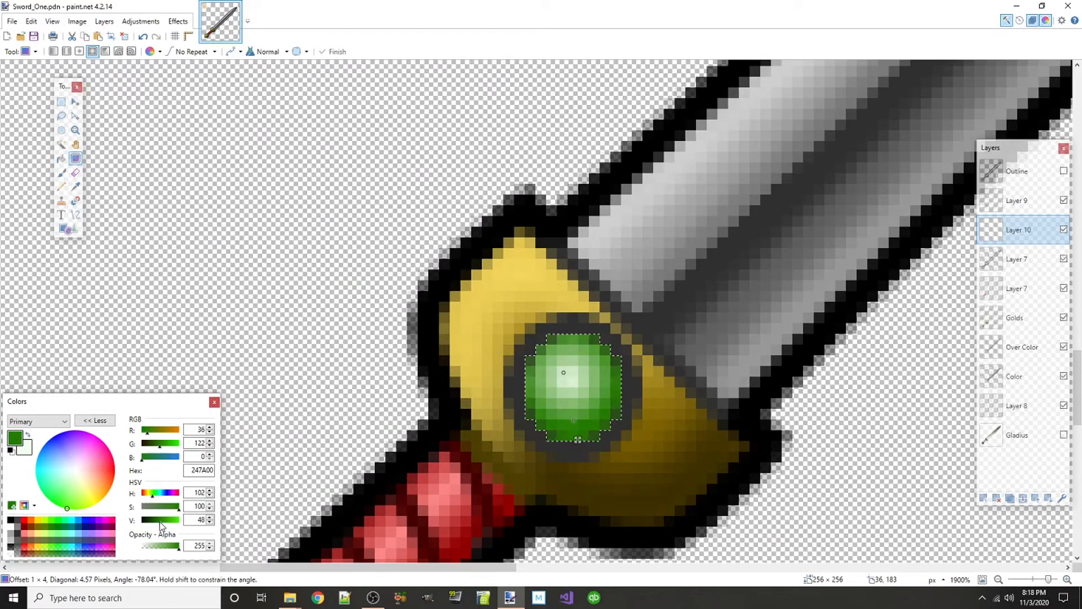
key(Return)
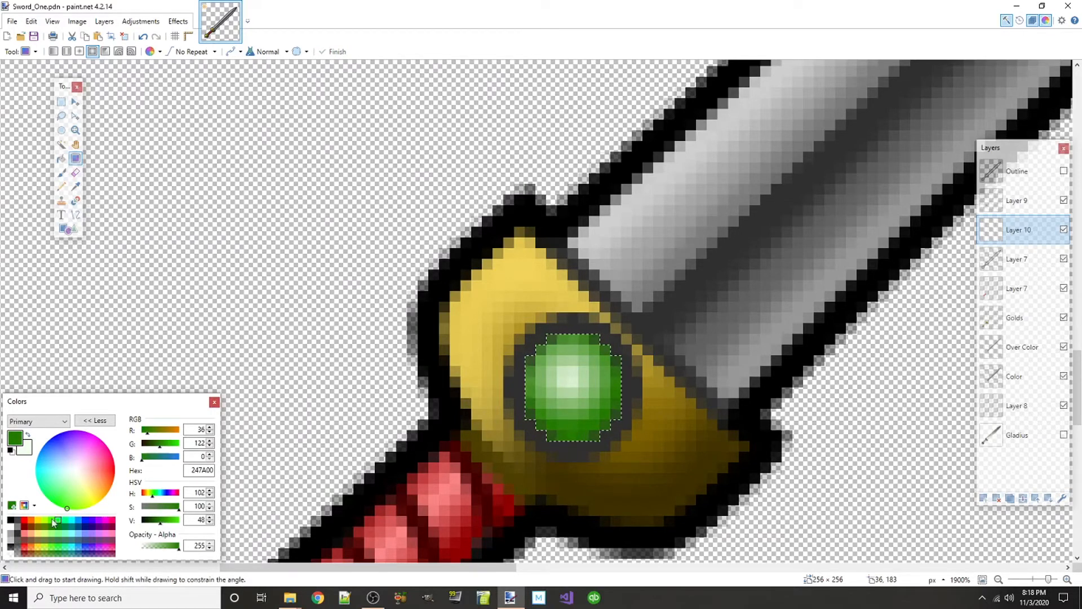
- Add a new layer above the green gem fill and dab a white FFFFFF highlight on the gem with the Paintbrush
click(28, 435)
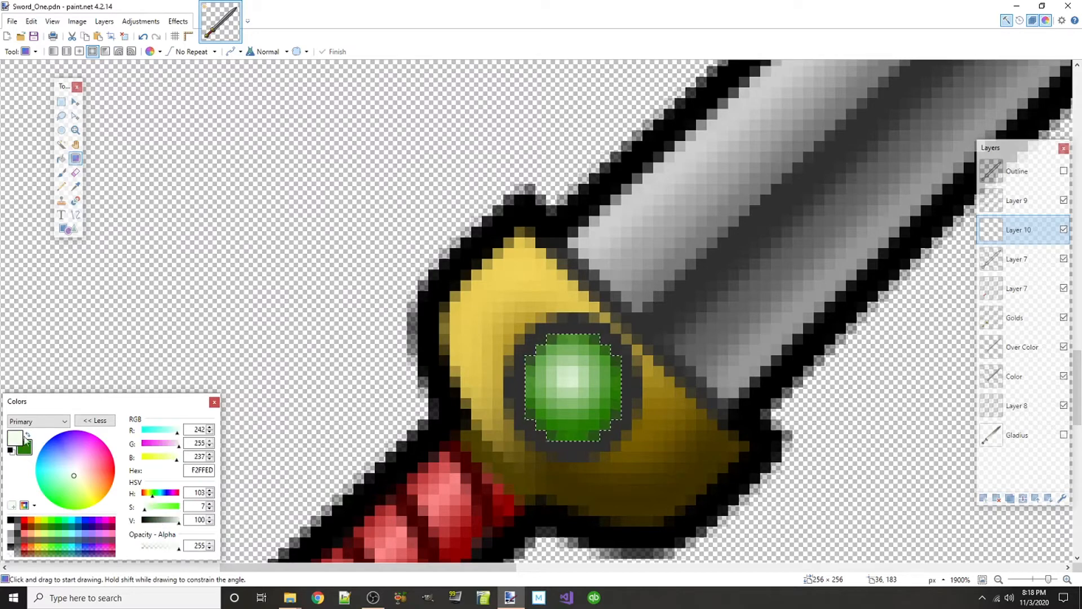
click(11, 522)
click(62, 174)
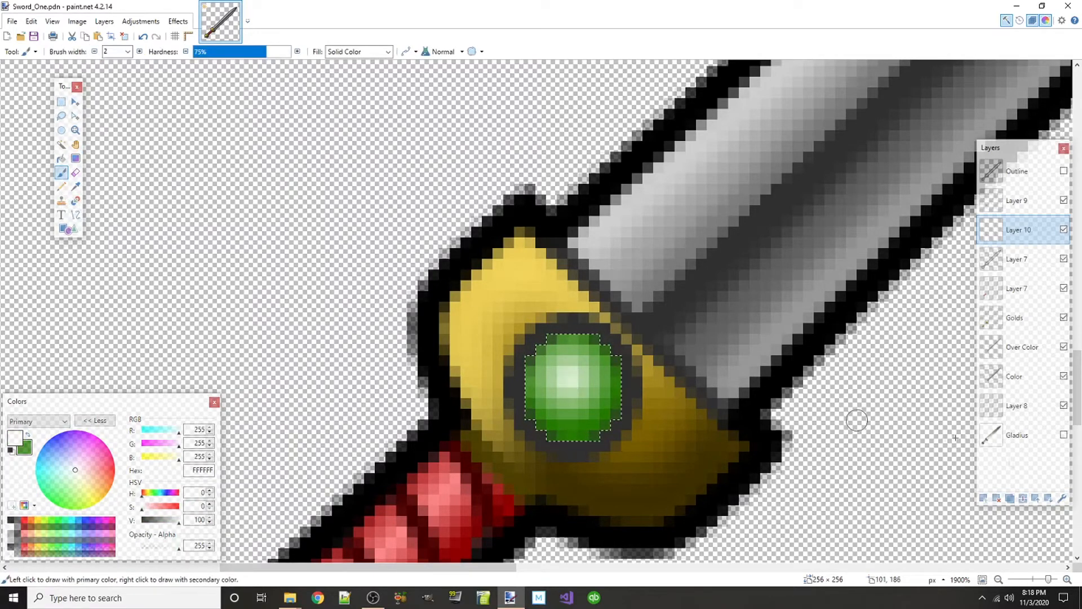
click(984, 498)
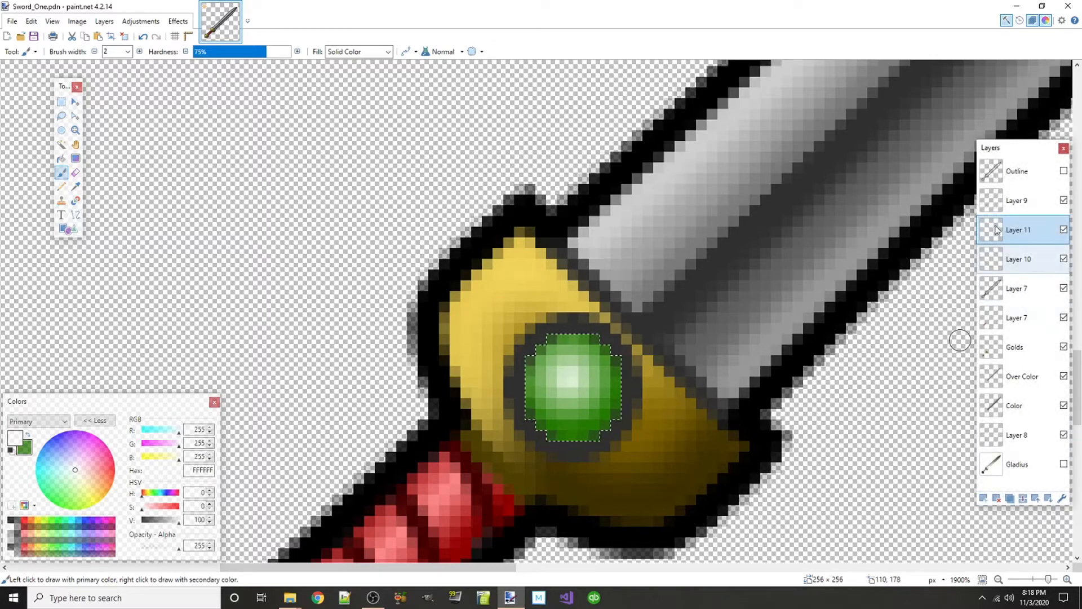
click(573, 375)
- Examine the complete sword with its green guard gem at several magnifications
scroll(573, 421, down, 5)
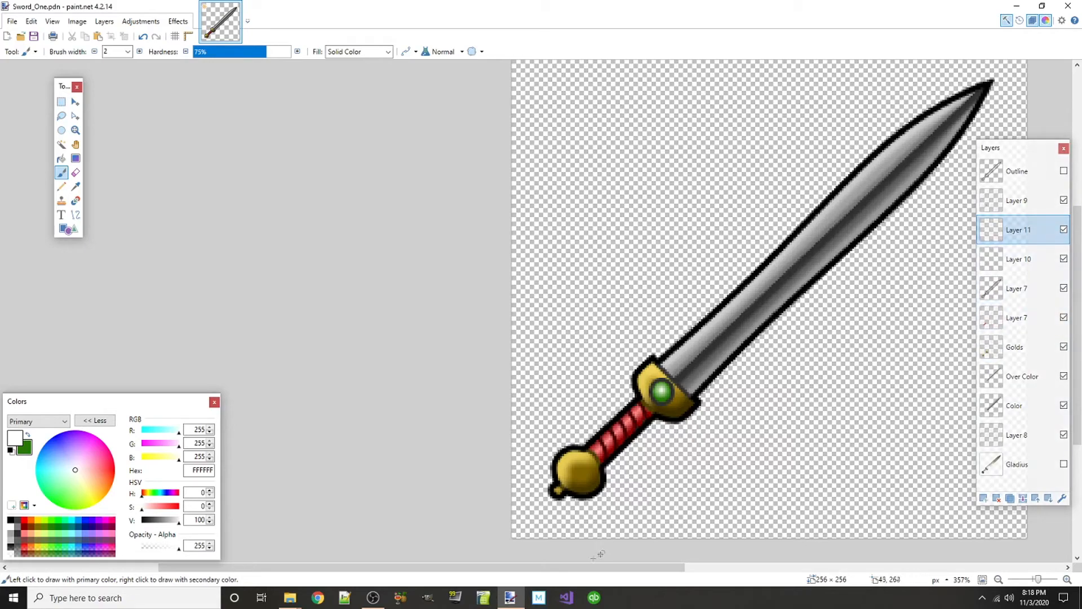
drag(588, 566, 670, 567)
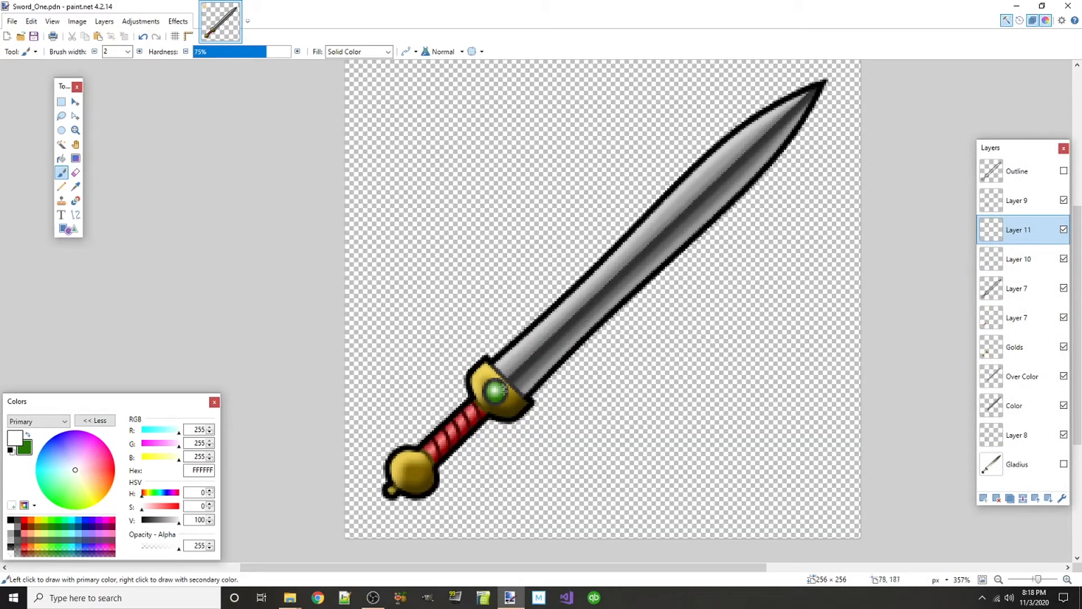
scroll(405, 460, up, 2)
scroll(564, 423, down, 4)
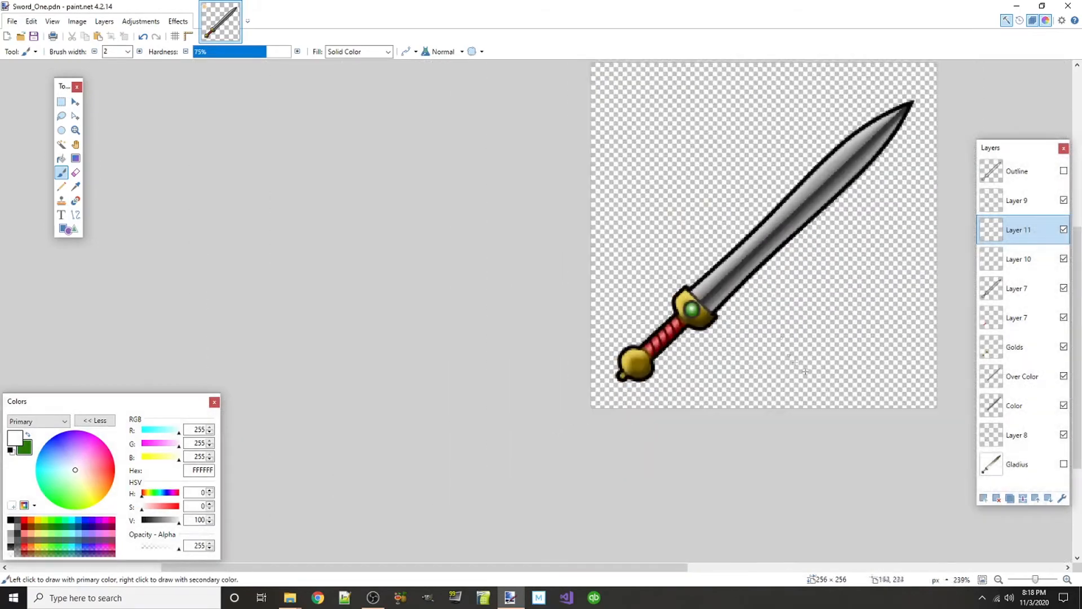
scroll(623, 316, up, 2)
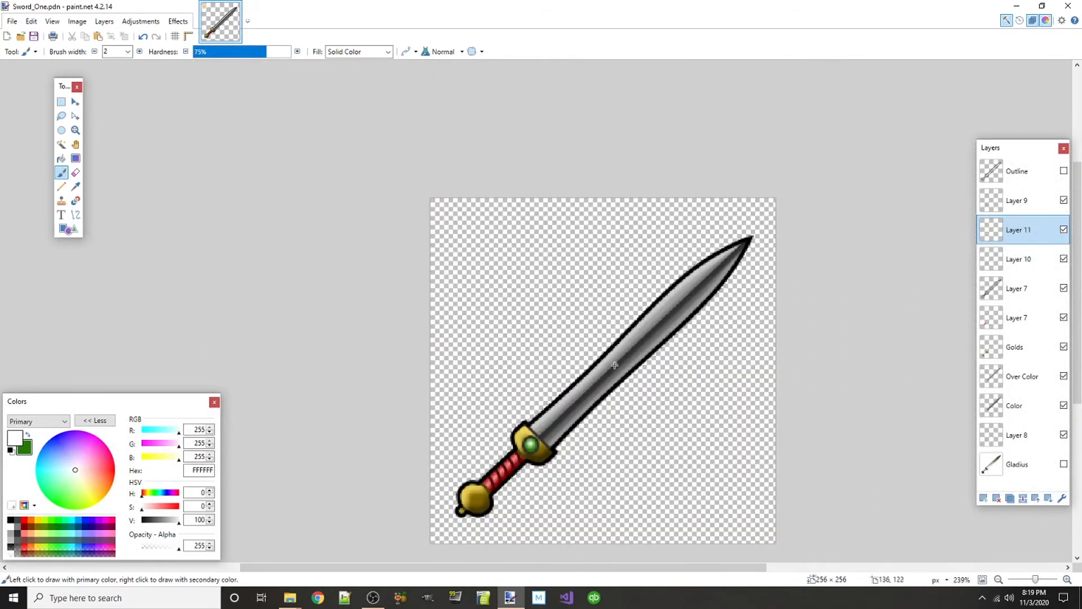
scroll(691, 360, down, 1)
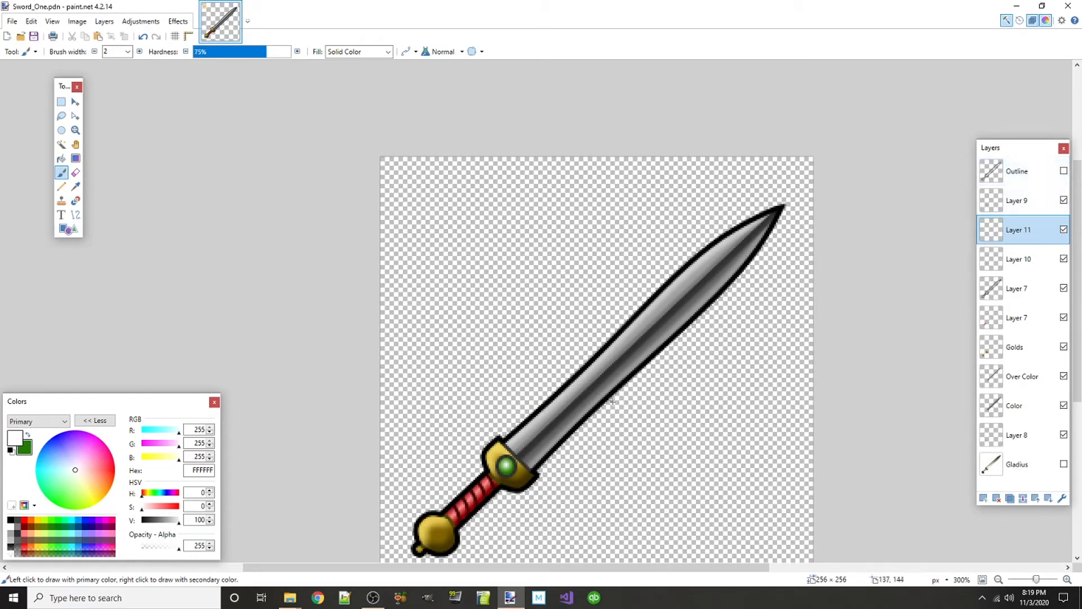
scroll(612, 401, down, 1)
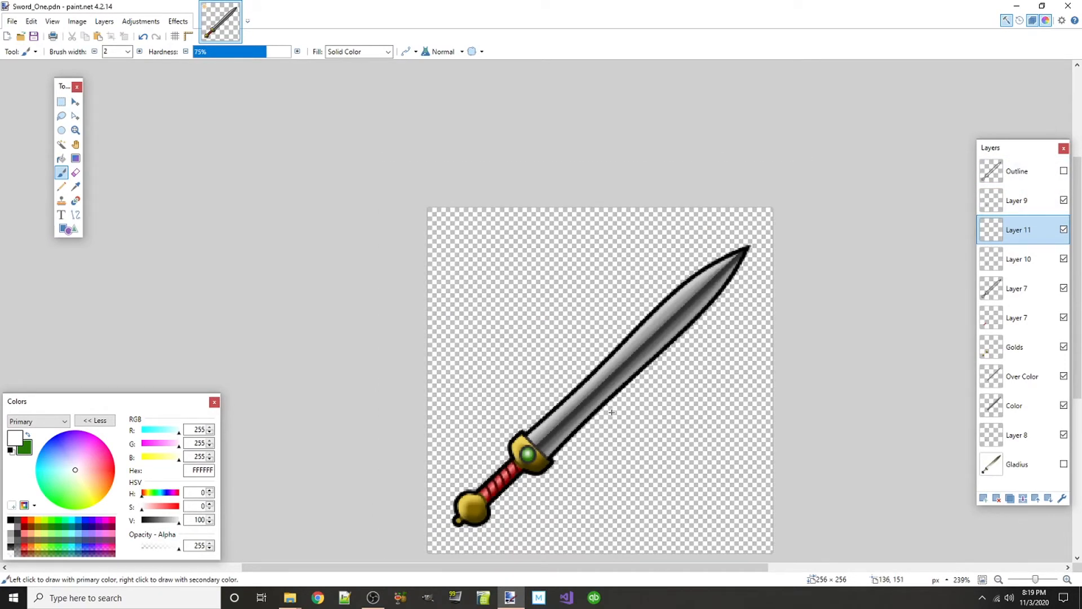
- Check how the shaded sword reads at enlarged, actual and very small icon sizes
scroll(600, 399, up, 2)
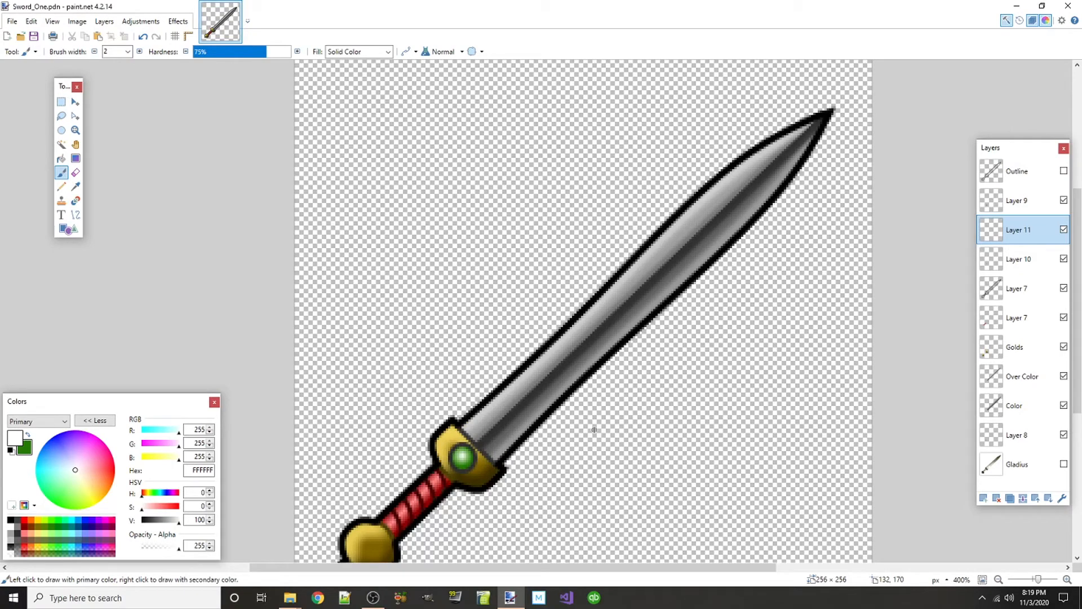
scroll(799, 264, down, 2)
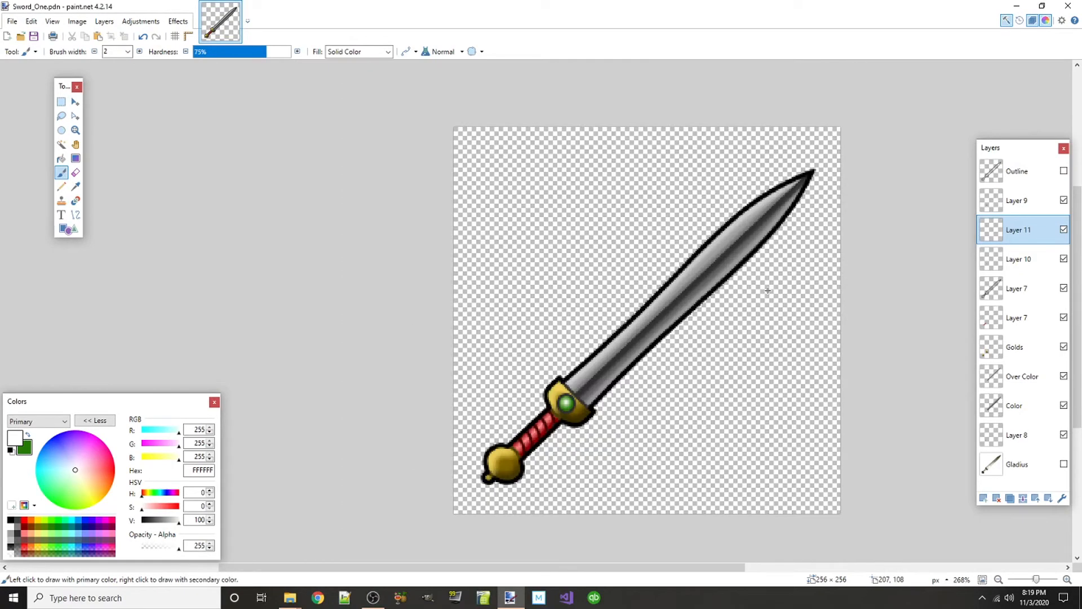
scroll(649, 428, down, 5)
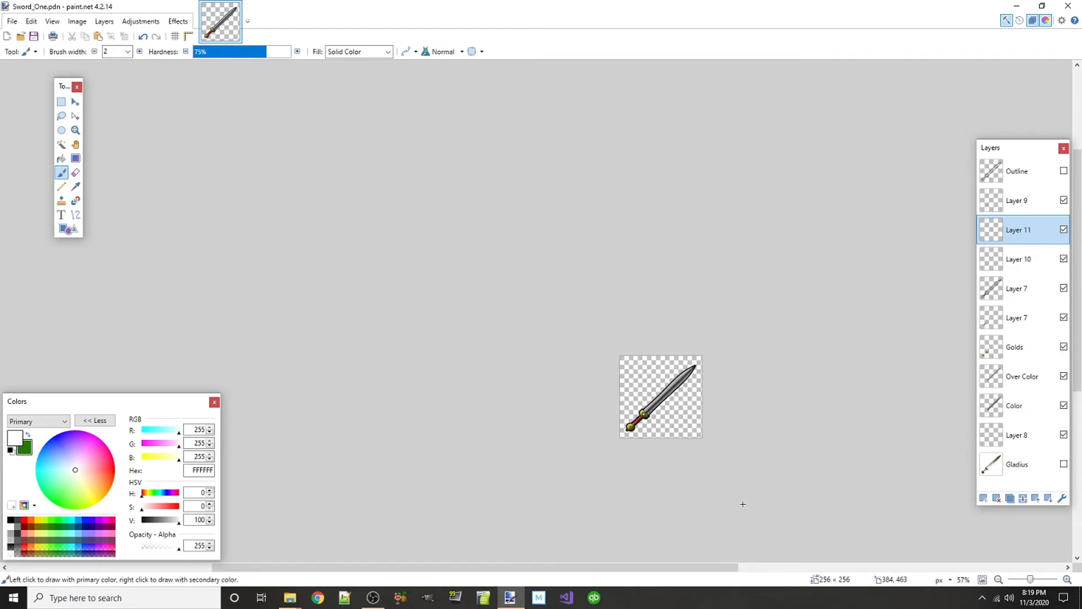
scroll(748, 504, up, 2)
scroll(727, 505, down, 6)
scroll(669, 488, up, 3)
scroll(648, 424, down, 5)
scroll(672, 412, up, 2)
scroll(608, 434, down, 2)
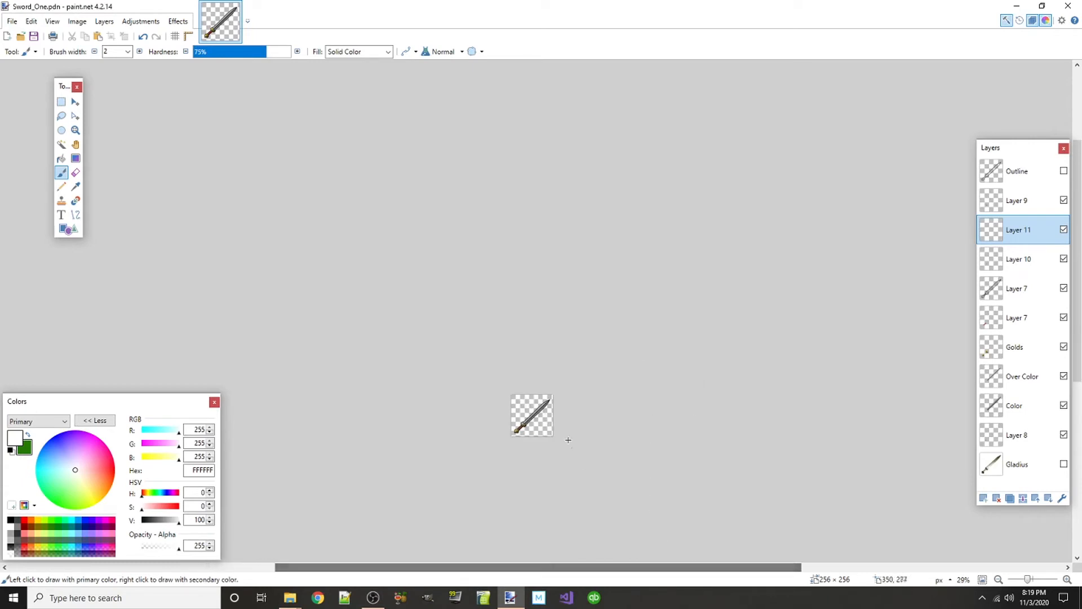
scroll(528, 434, up, 6)
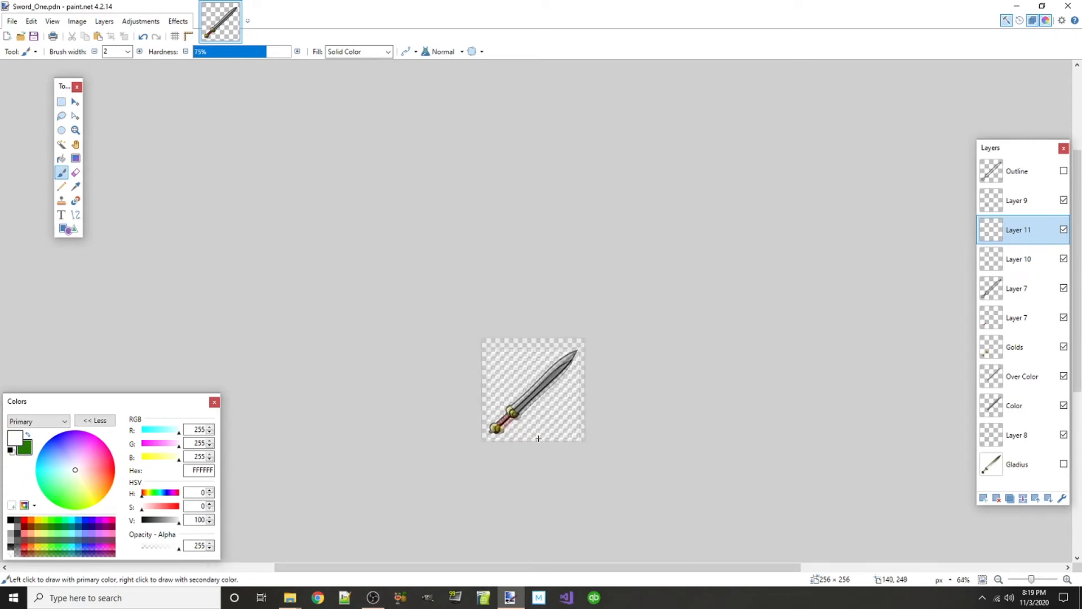
scroll(561, 428, down, 1)
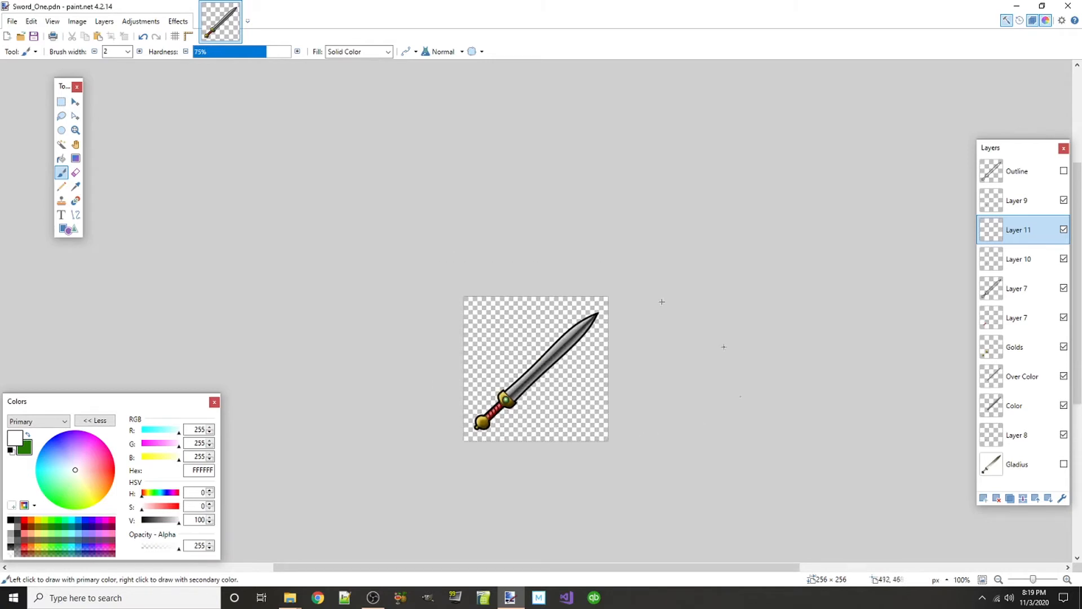
- Save the sword file and make the Gladius layer active
key(ctrl+s)
click(1016, 464)
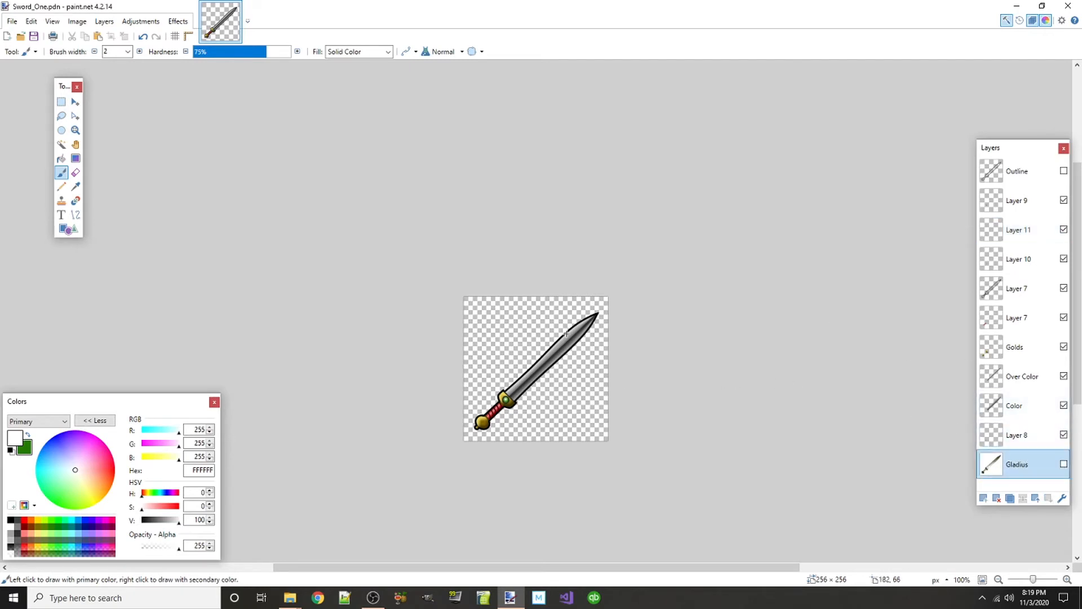
scroll(545, 341, up, 4)
scroll(521, 366, down, 1)
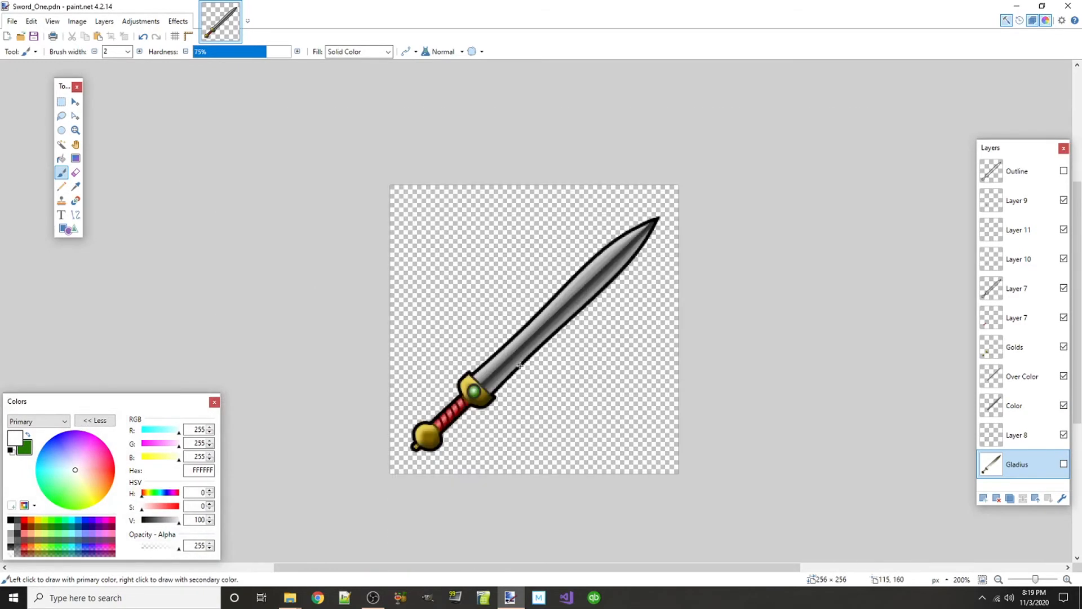
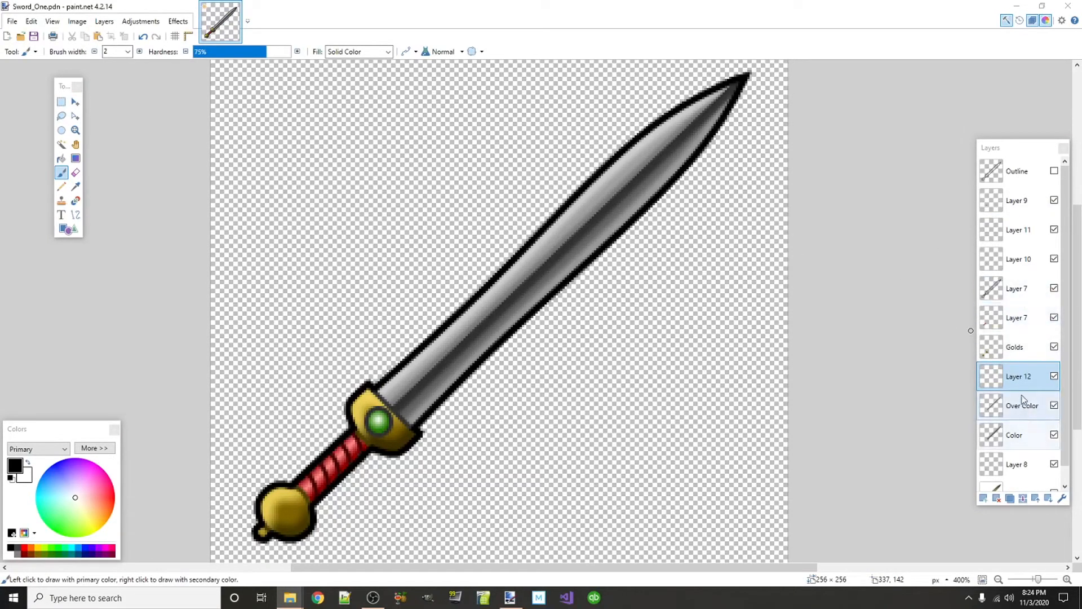
- Set up the Paintbrush for Layer 12 with a brush width of 1 and primary color C0C0C0
click(1025, 375)
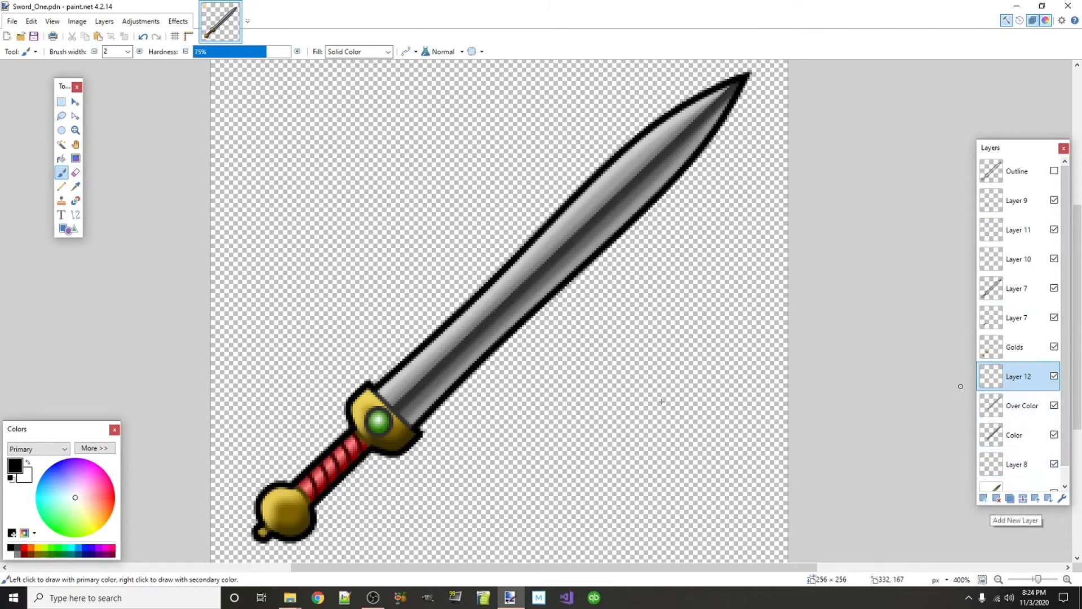
click(92, 449)
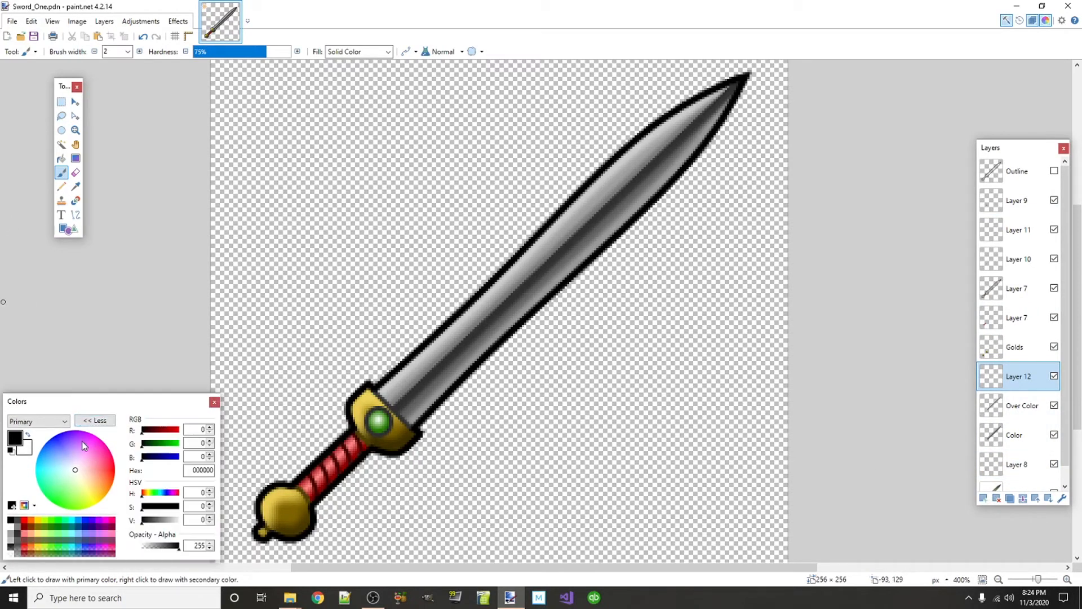
click(11, 540)
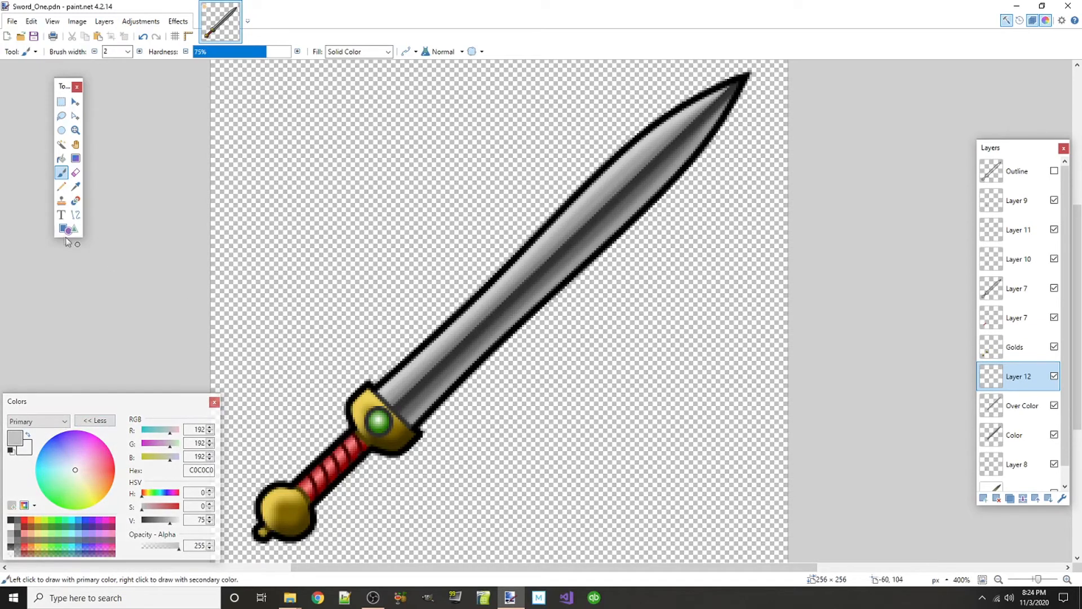
click(94, 51)
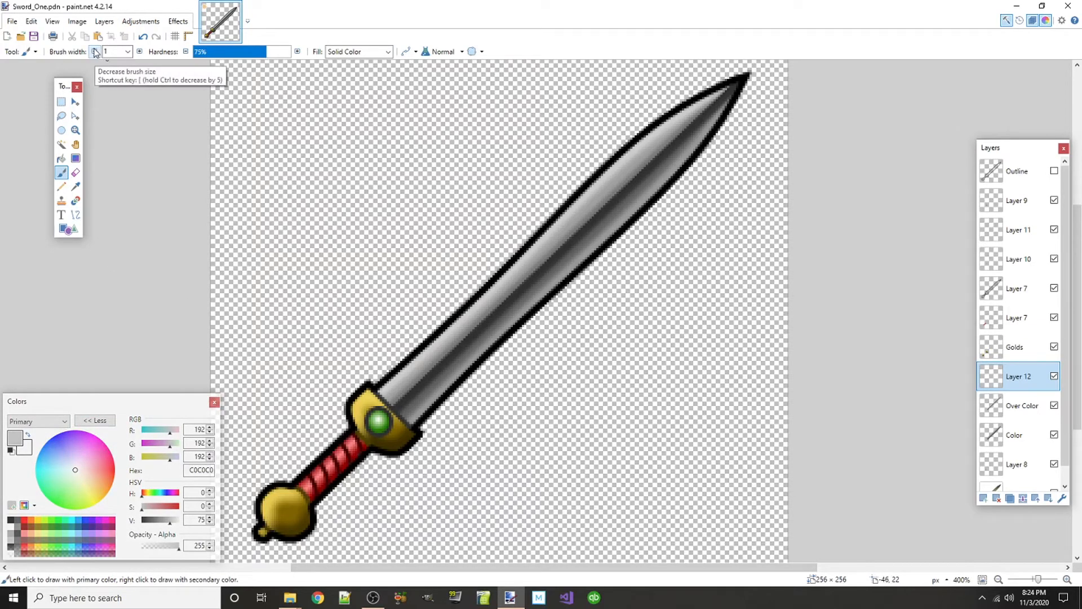
click(76, 215)
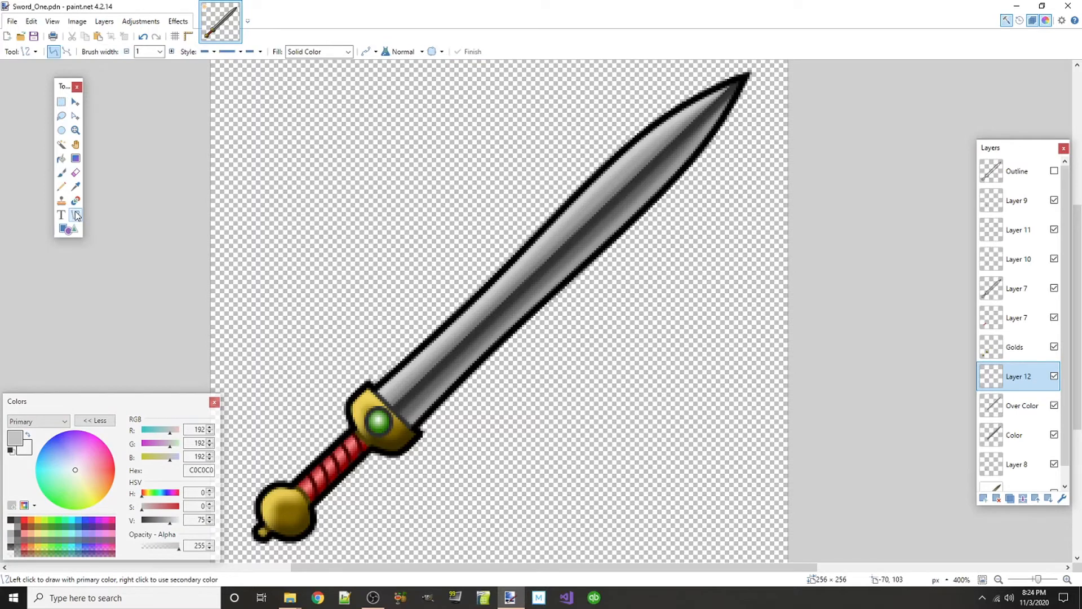
click(61, 172)
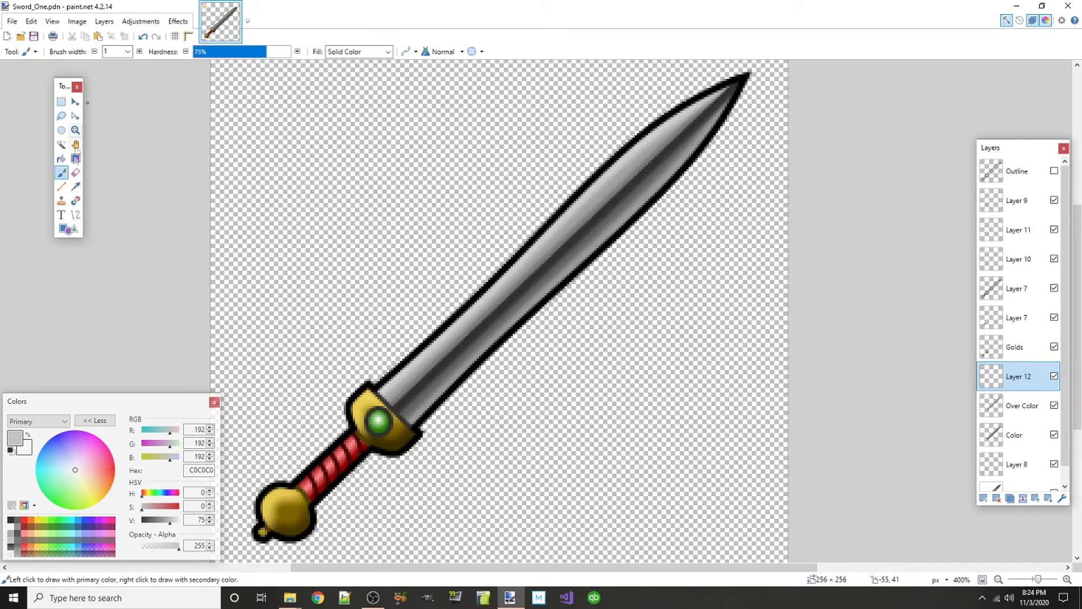
- Select both halves of the blade interior with the Magic Wand on Layer 7 and return to Layer 12
click(61, 144)
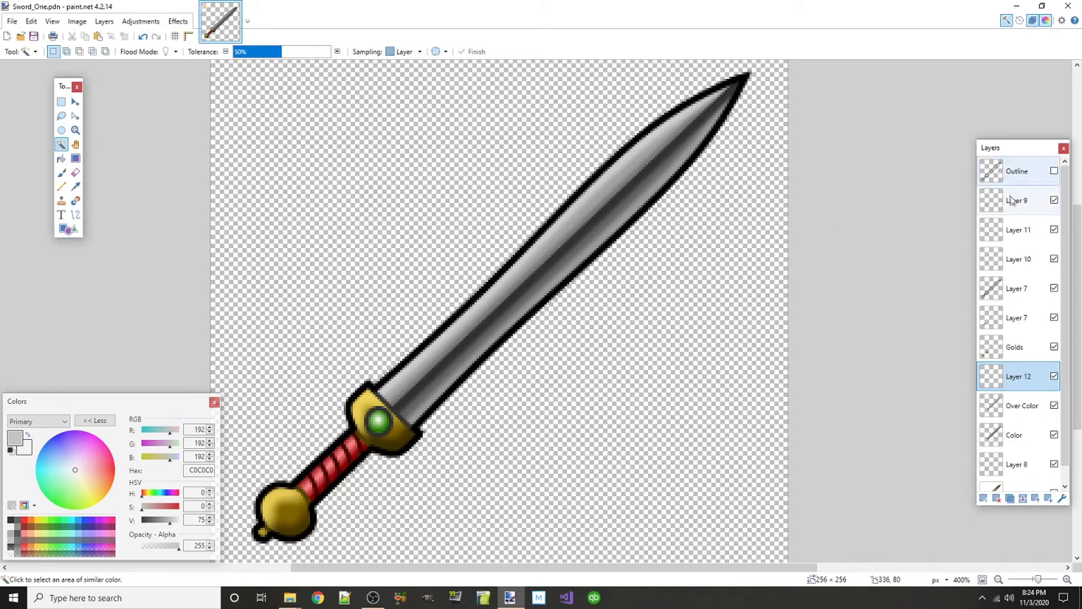
click(1018, 288)
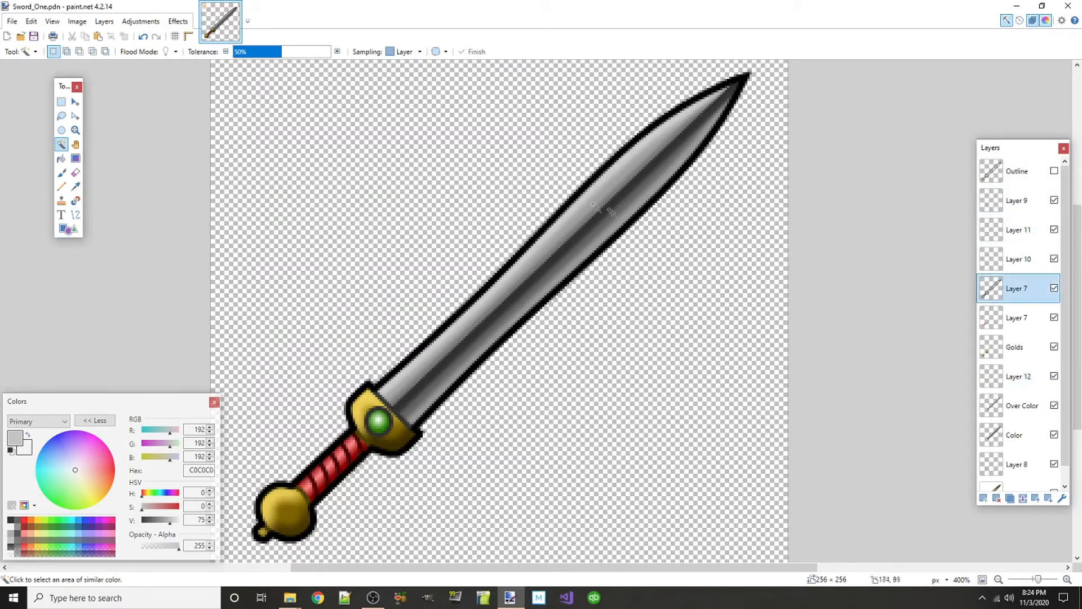
click(580, 208)
click(593, 247)
click(1018, 376)
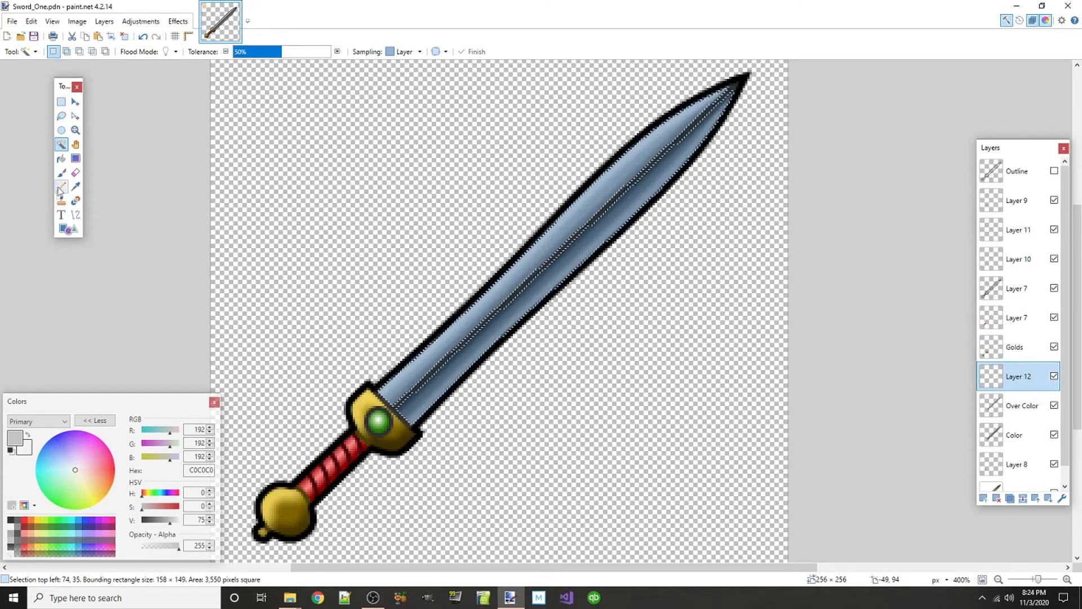
- Reselect only the upper-left half of the blade with the Magic Wand on Layer 7, and make Layer 12 active
click(61, 158)
click(61, 144)
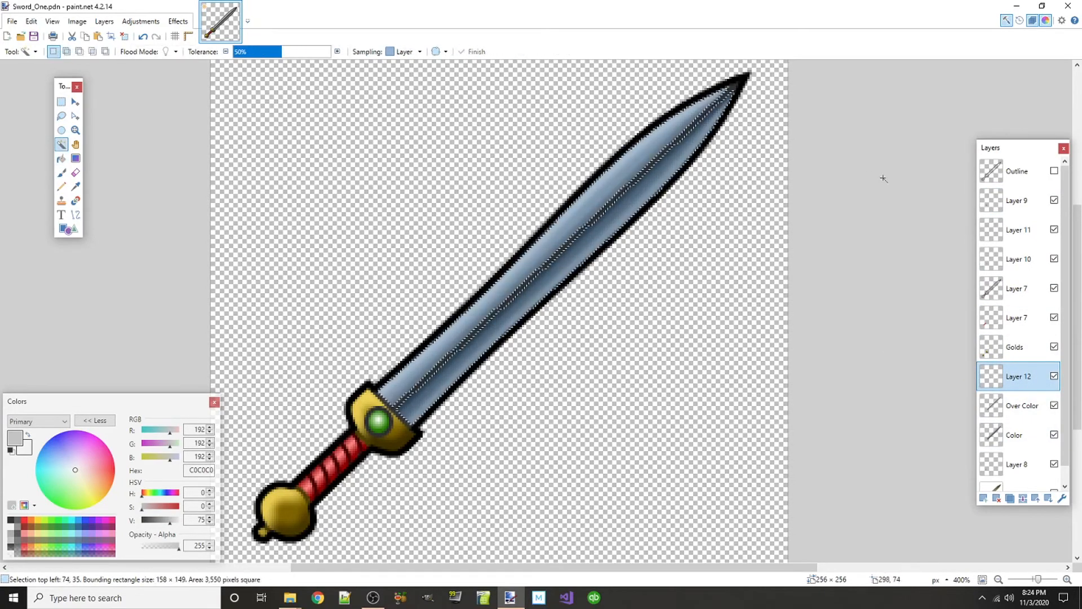
click(1021, 172)
click(1022, 287)
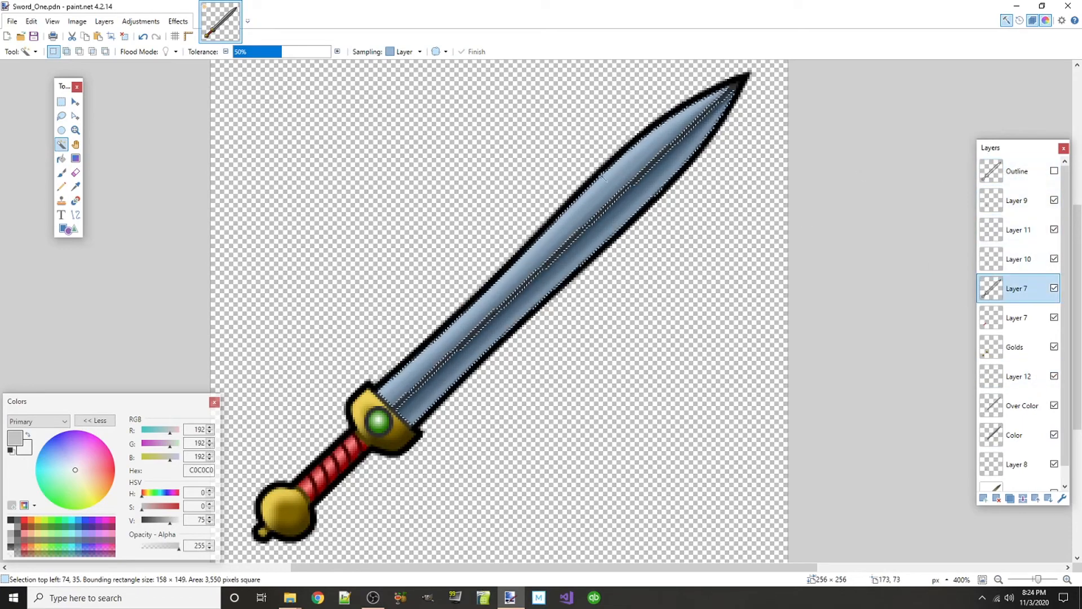
click(1018, 377)
scroll(422, 361, up, 3)
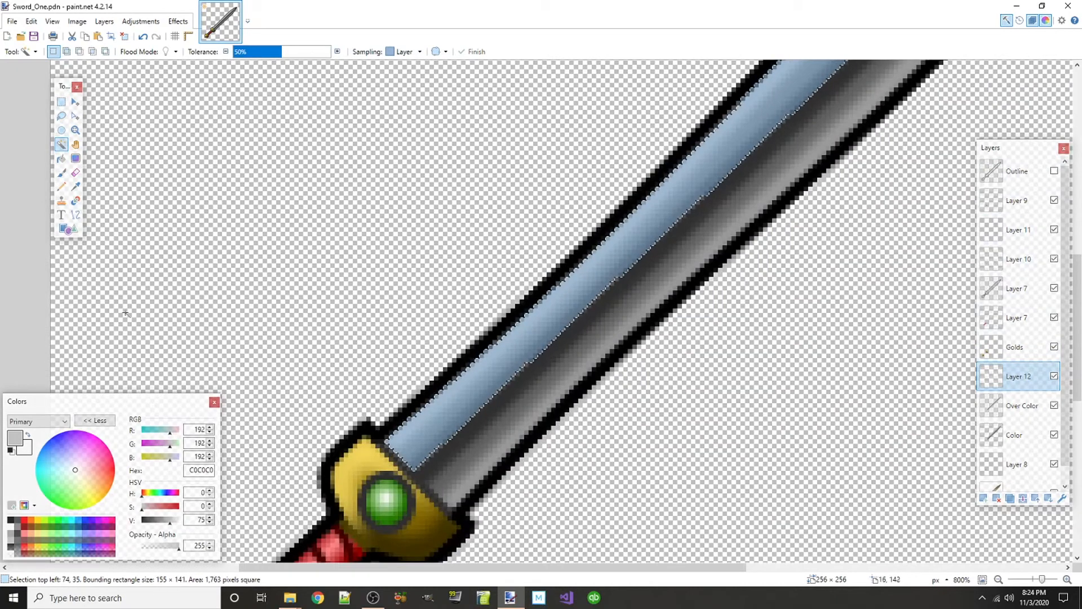
- Paint short white FFFFFF glint strokes and dots along the selected blade half on Layer 12 with the Paintbrush
drag(170, 524, 173, 524)
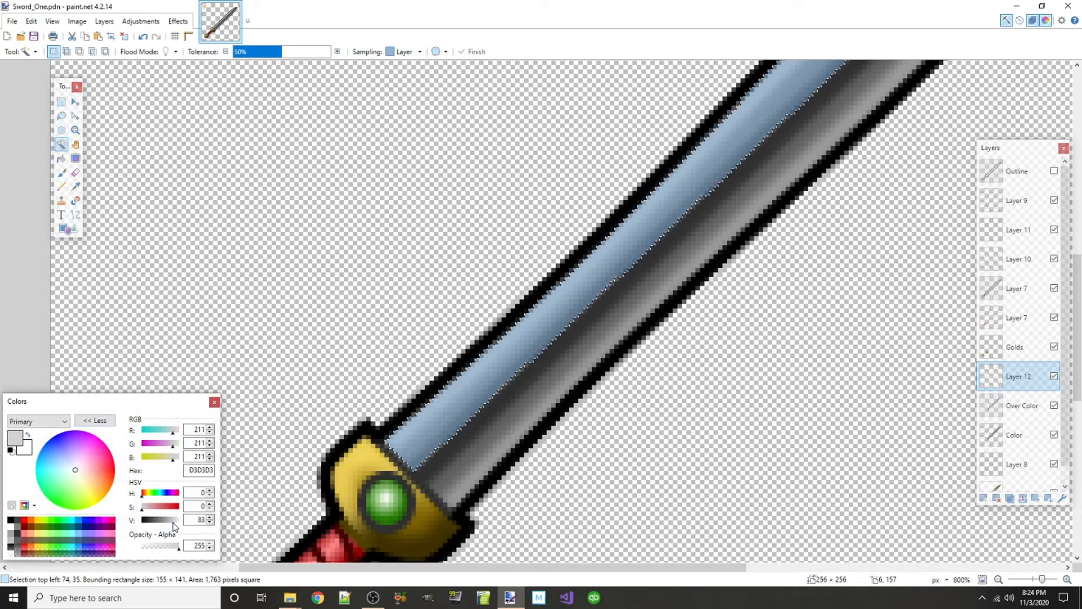
click(62, 175)
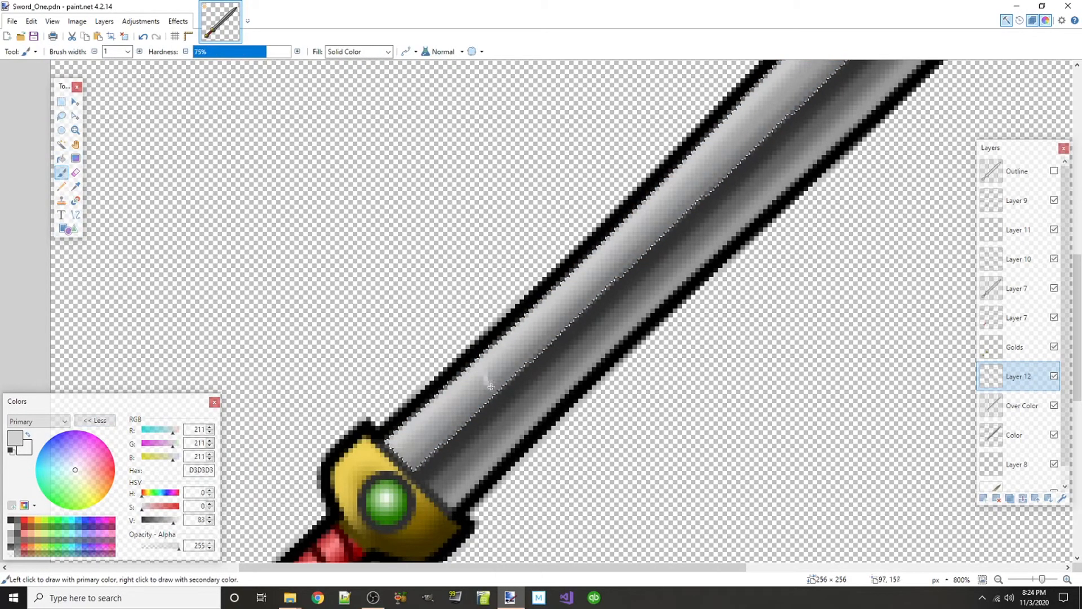
click(11, 527)
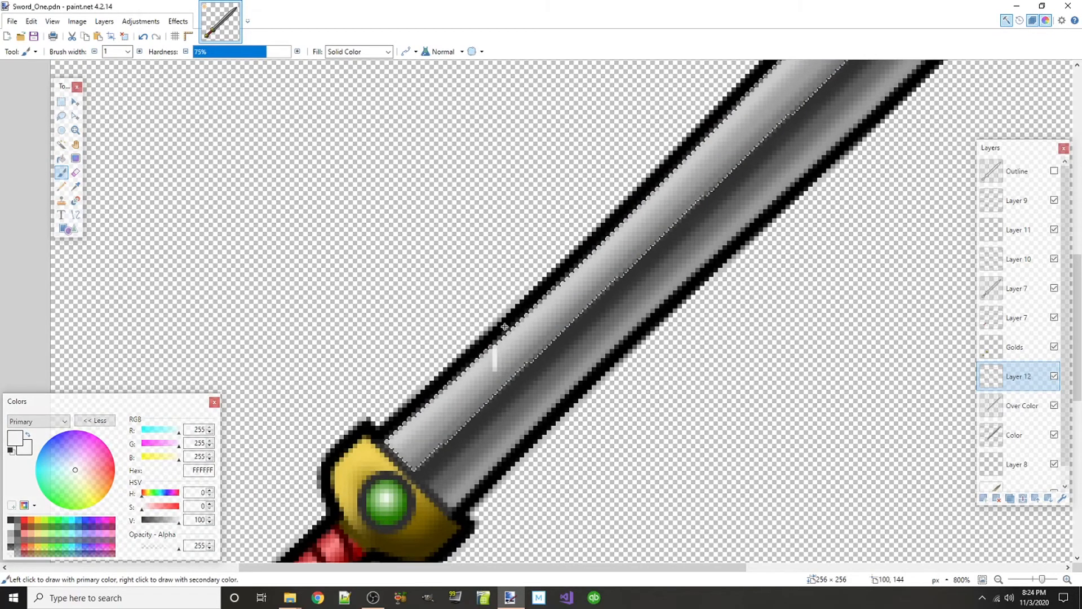
scroll(539, 314, down, 3)
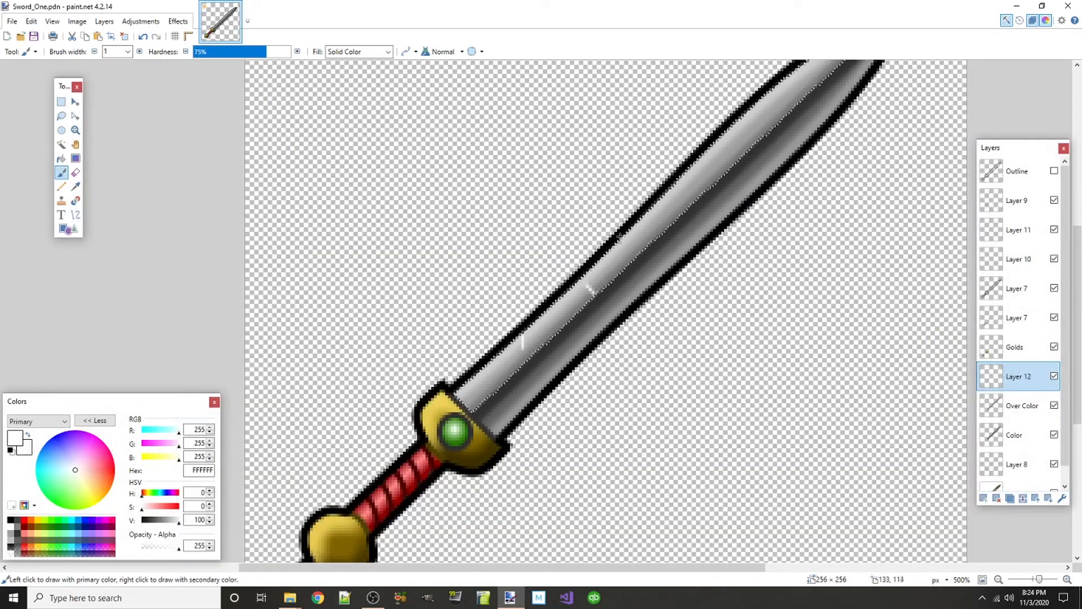
drag(660, 203, 675, 217)
drag(692, 201, 667, 255)
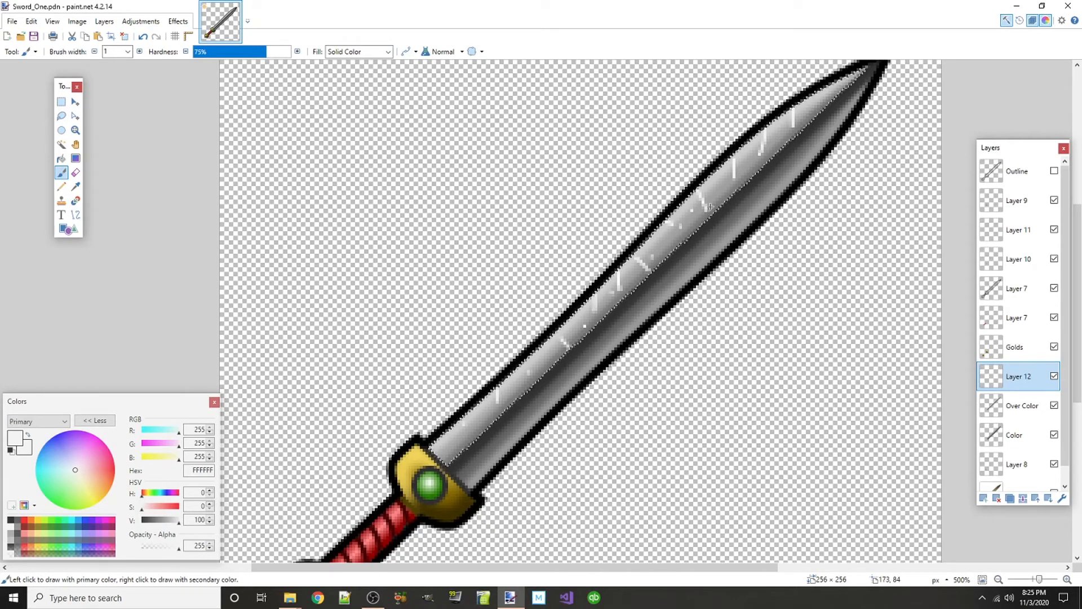
- Soften the ends of the white glints on the lower and middle blade using the Eraser at width 3
click(75, 172)
click(140, 51)
click(140, 52)
scroll(426, 476, up, 3)
scroll(427, 477, up, 2)
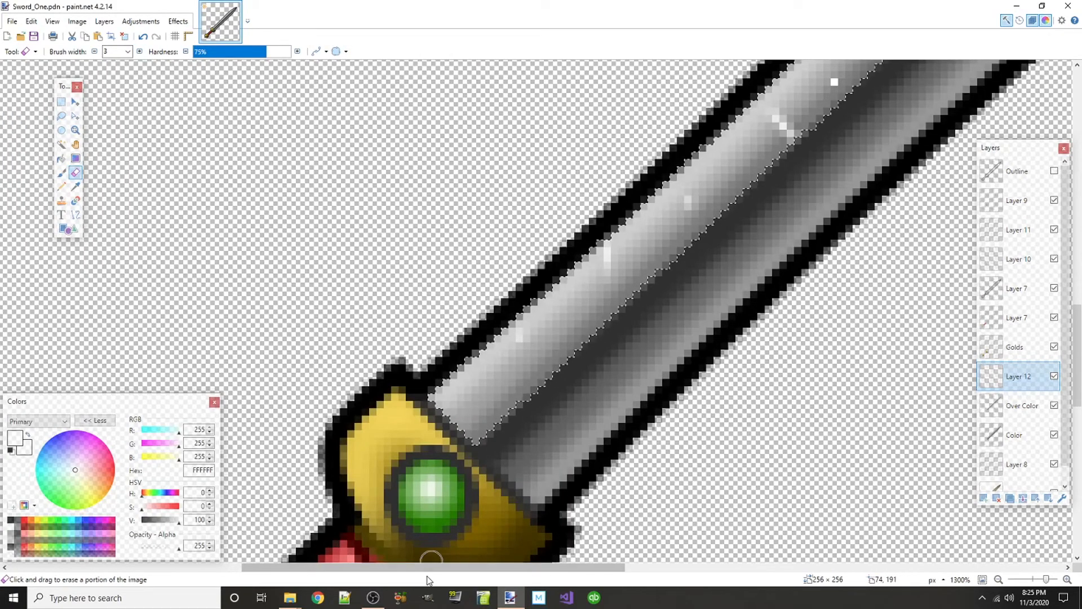
drag(430, 567, 537, 567)
scroll(498, 442, up, 3)
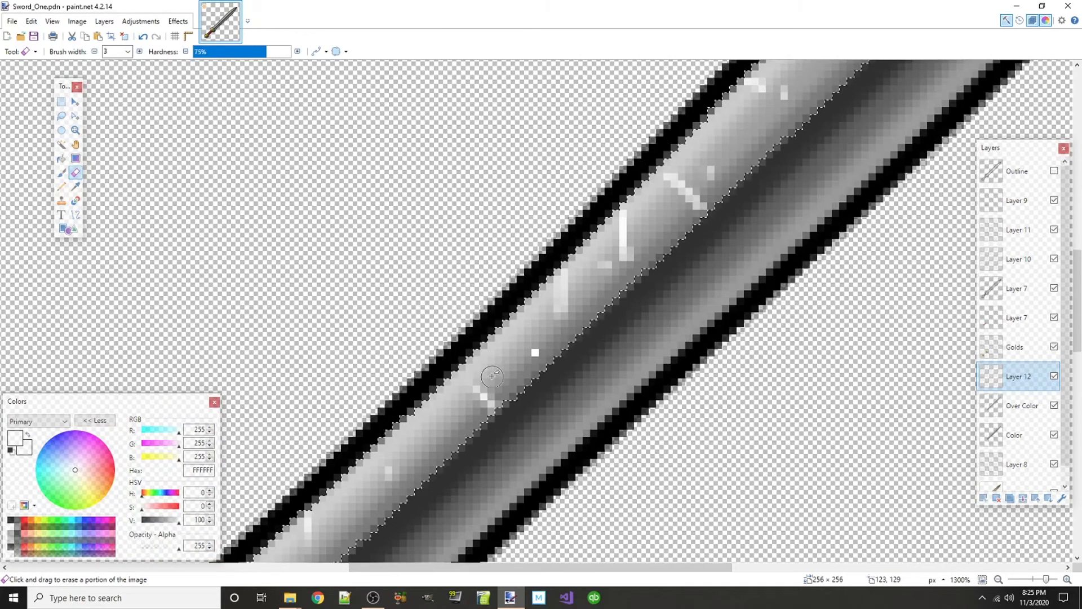
click(630, 258)
click(708, 213)
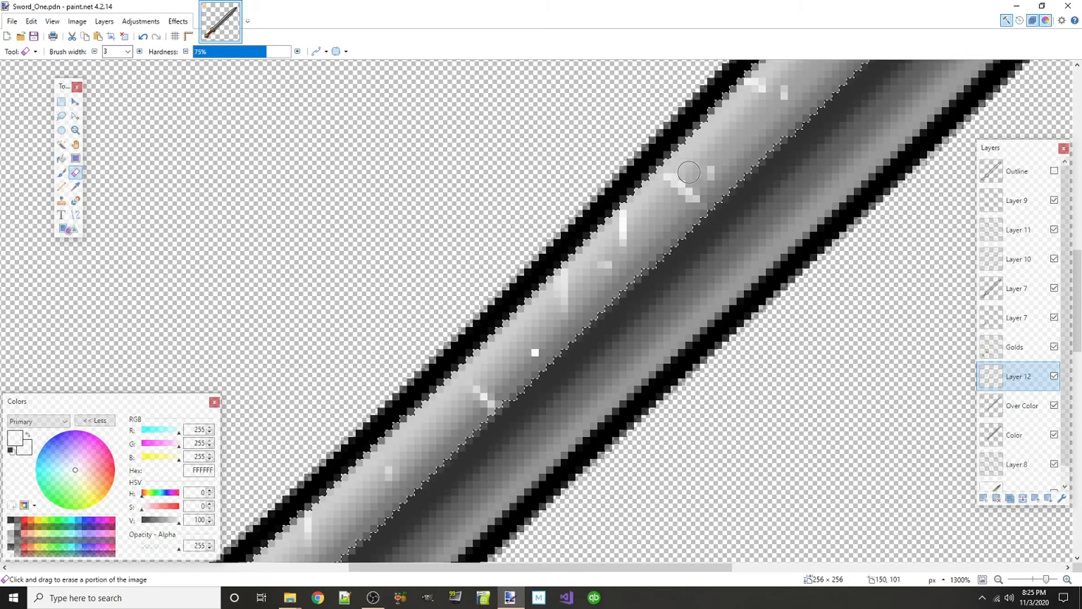
- Continue softening the white glints toward the blade's tip with the Eraser and check them along the blade
scroll(762, 288, up, 4)
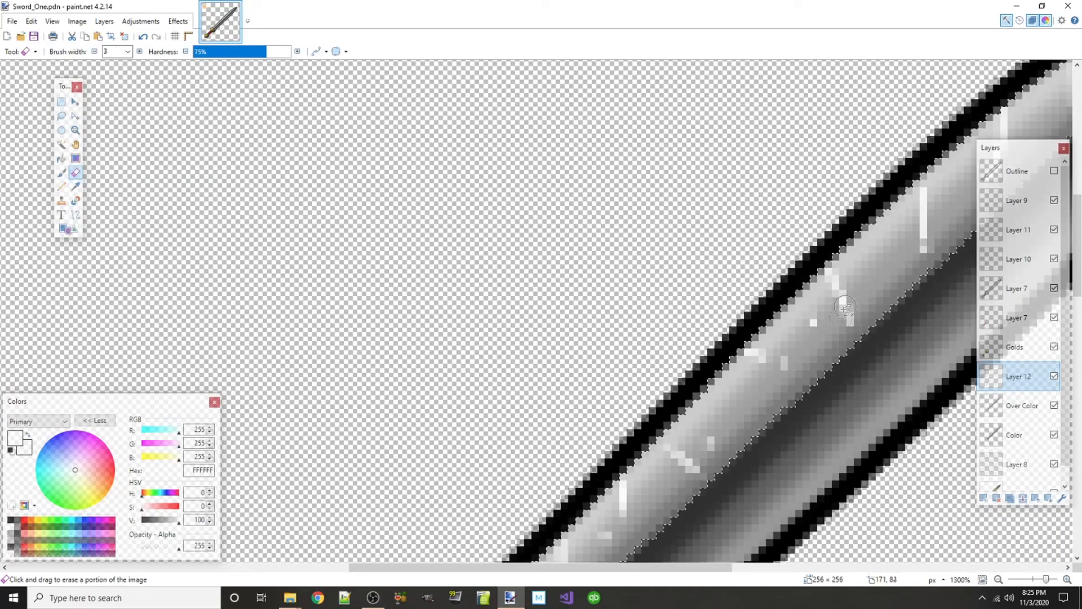
drag(686, 567, 744, 574)
scroll(744, 558, up, 3)
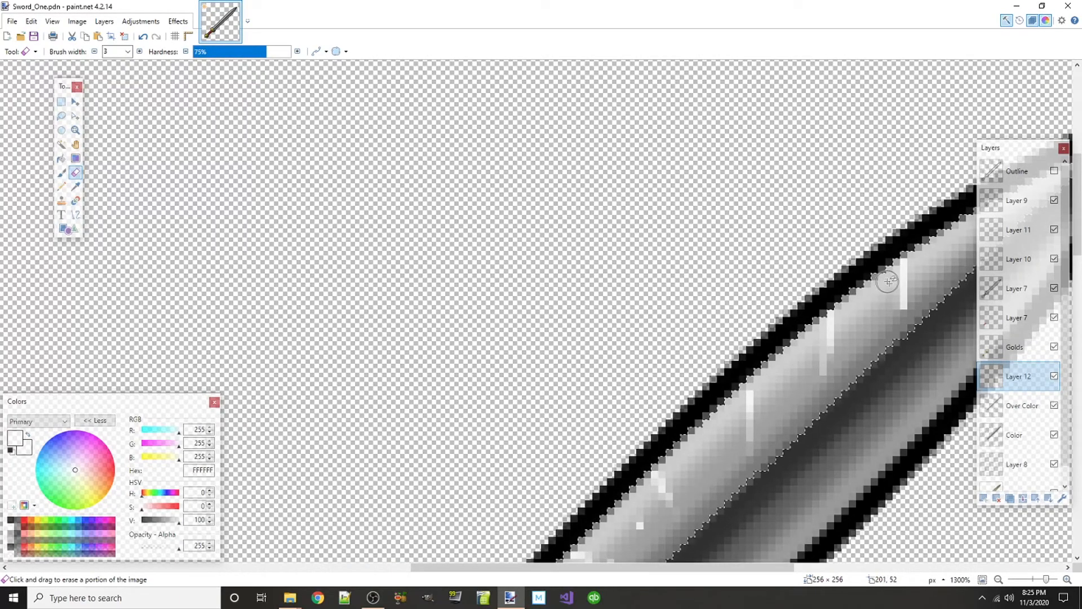
drag(730, 568, 791, 568)
scroll(695, 416, down, 2)
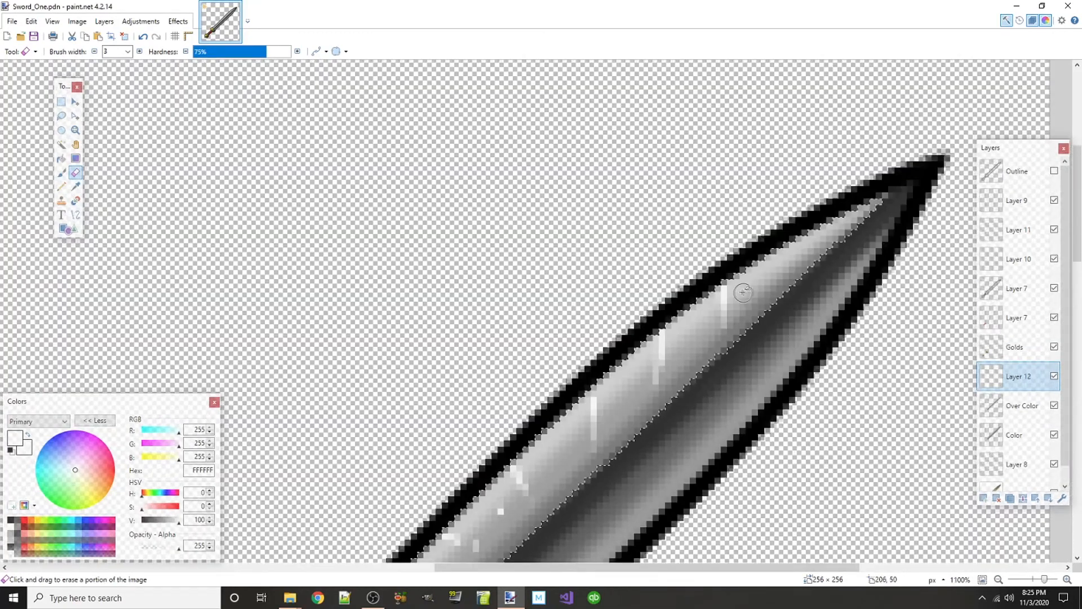
scroll(694, 397, down, 6)
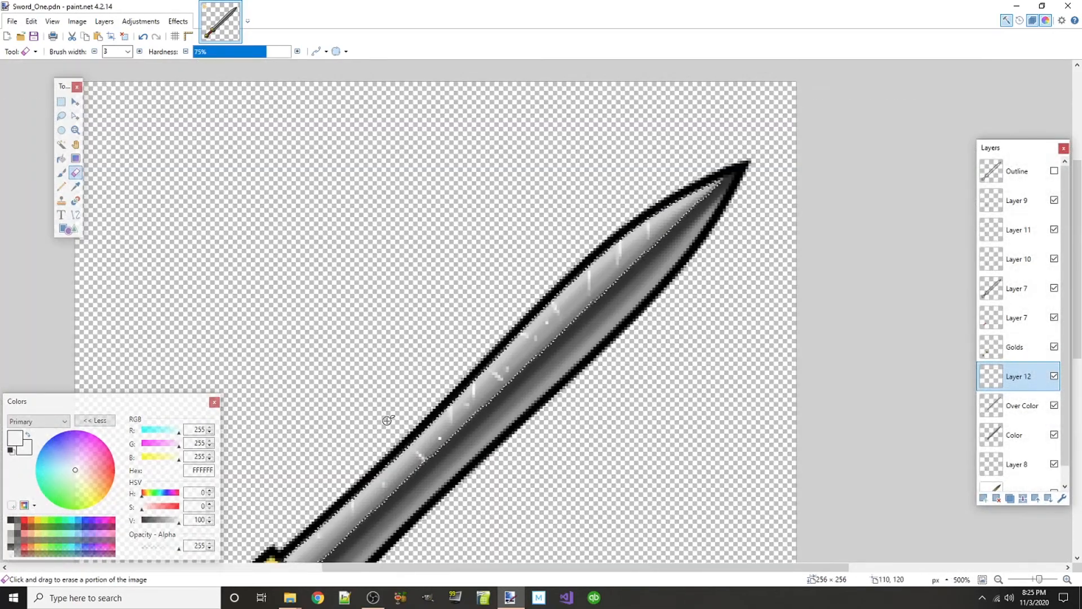
scroll(442, 451, up, 8)
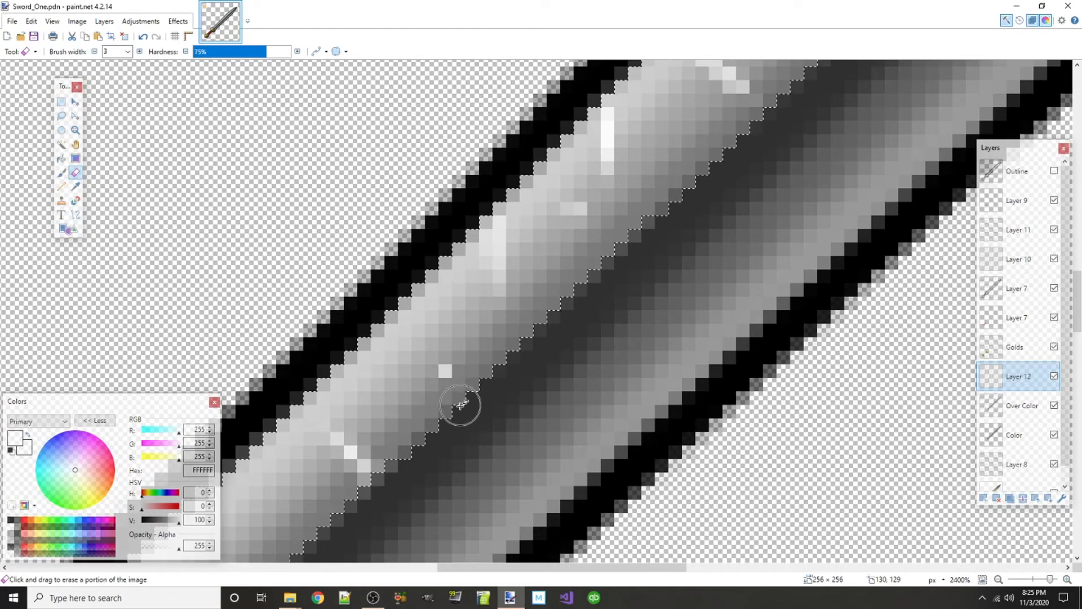
scroll(440, 411, down, 8)
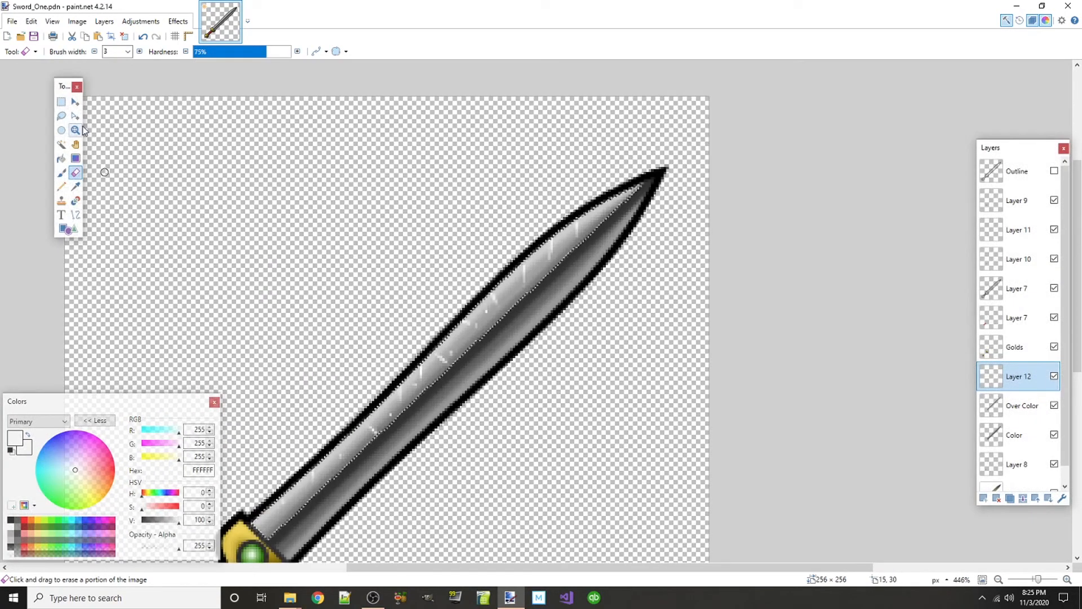
- Soften the white glints on Layer 12 by applying the Feather Object effect with a feather radius of 2
click(178, 20)
mouse_move(192, 107)
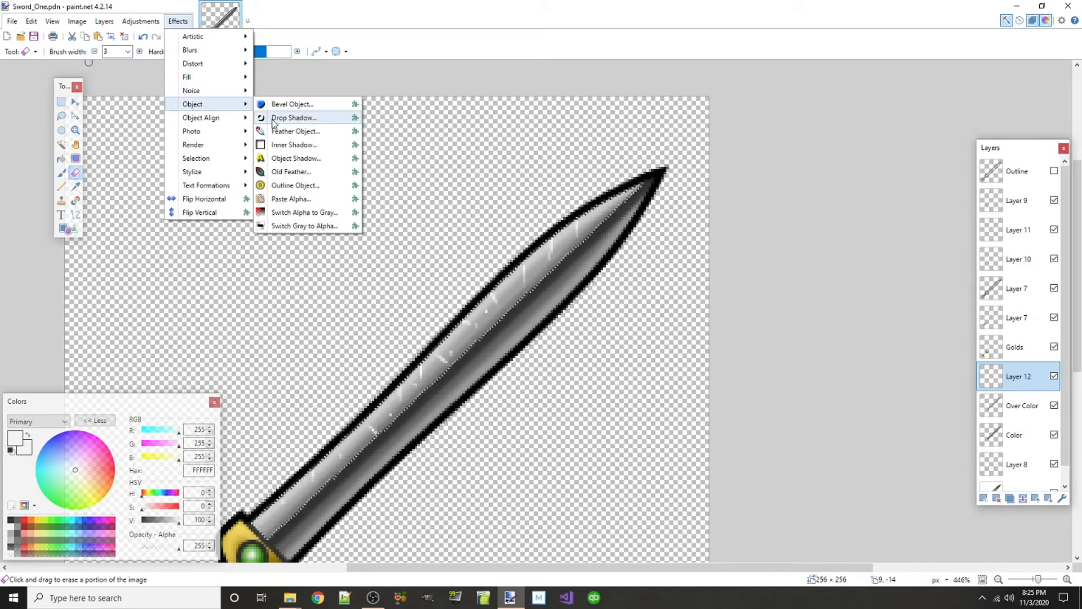
click(273, 131)
drag(489, 262, 220, 234)
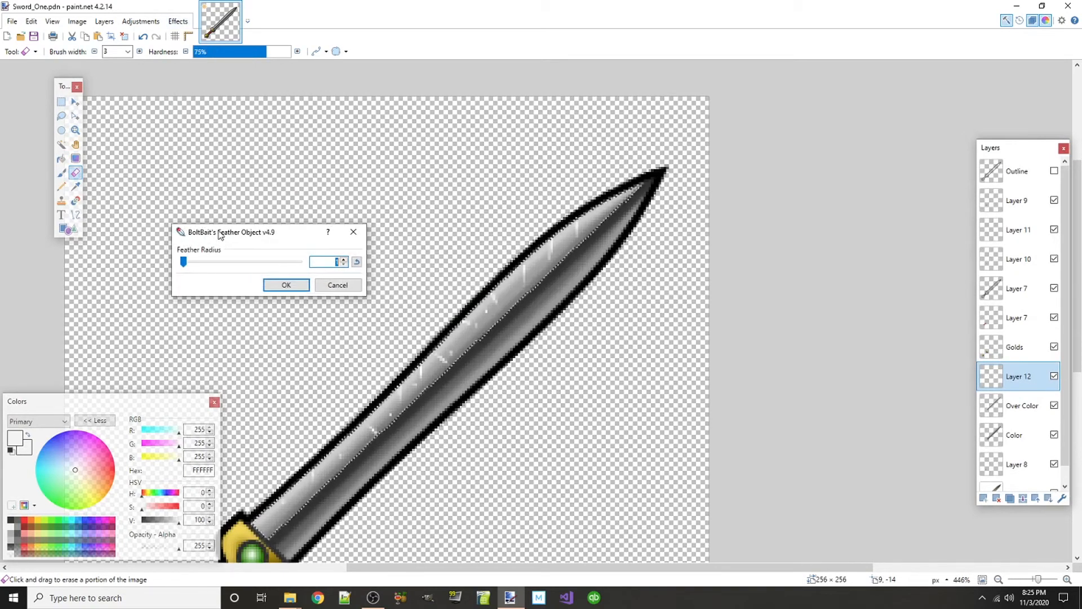
click(343, 259)
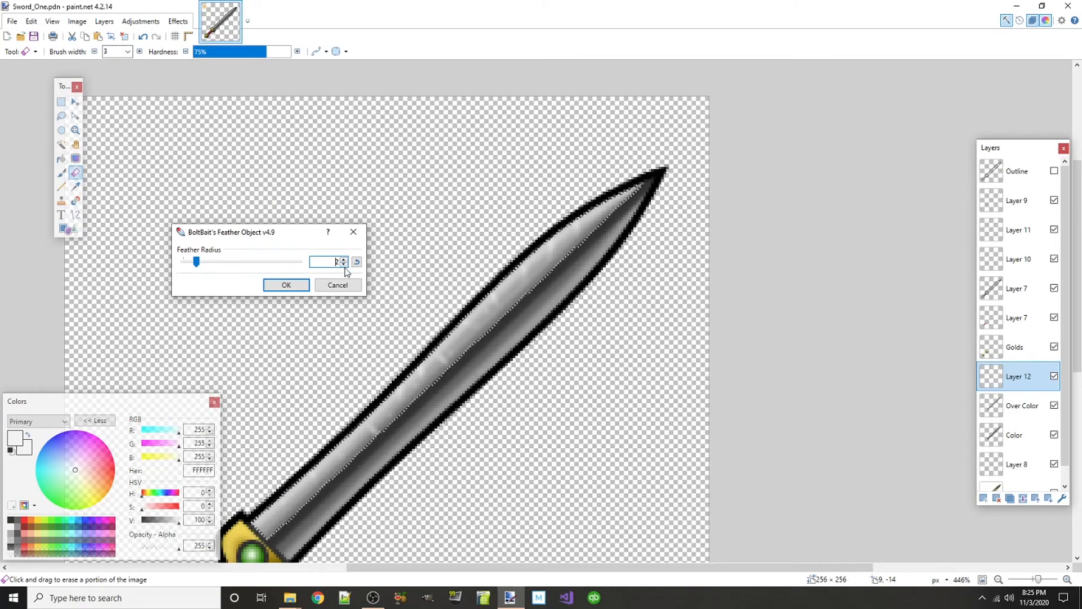
click(308, 285)
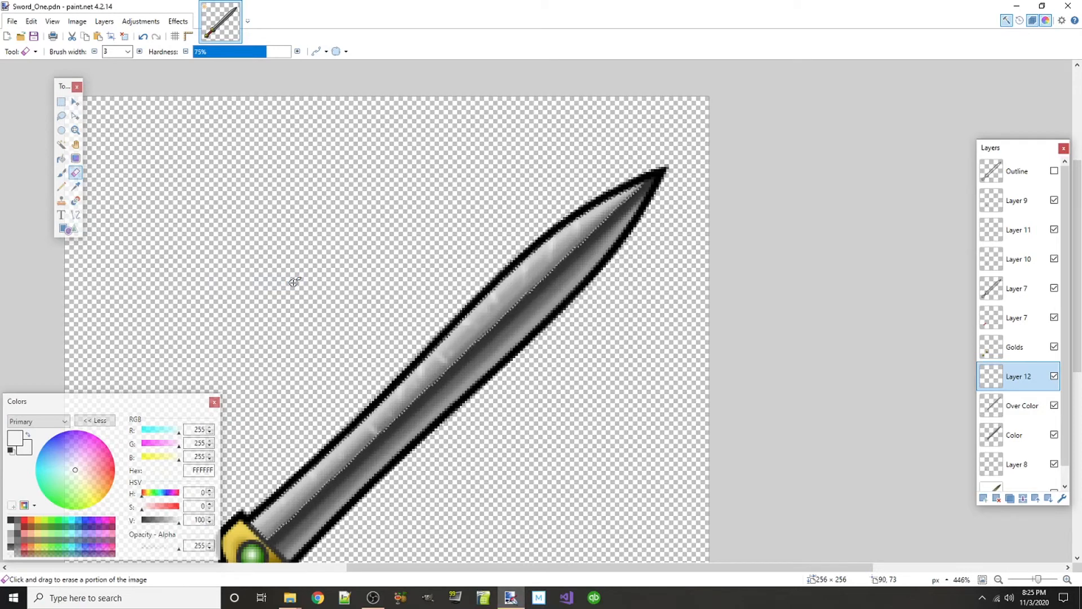
- Lower Layer 12's opacity to 168 in its layer properties
double_click(1020, 383)
drag(546, 228, 245, 188)
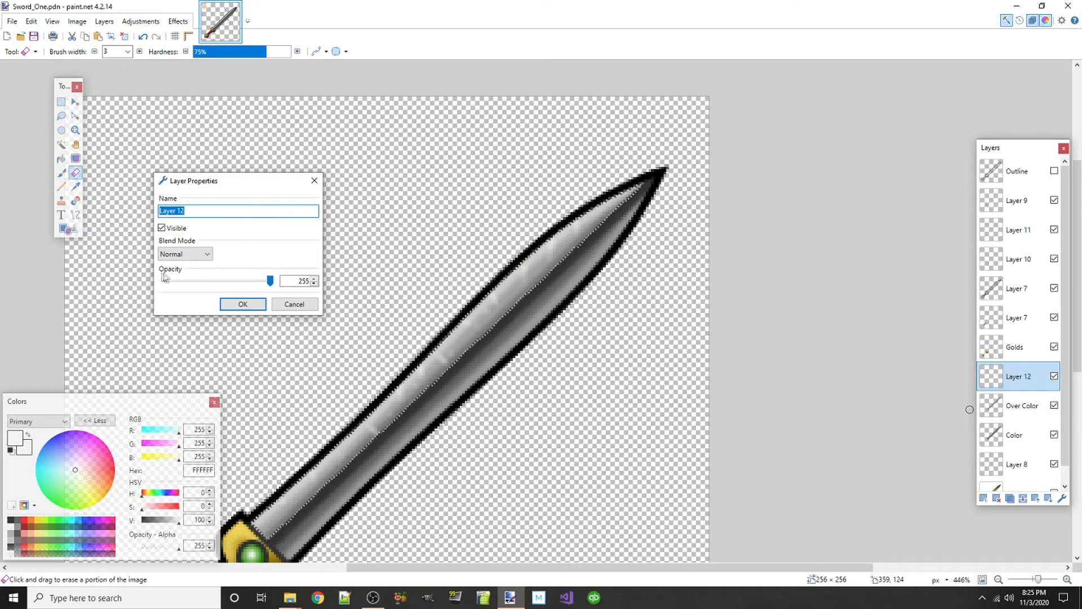
drag(270, 285, 231, 289)
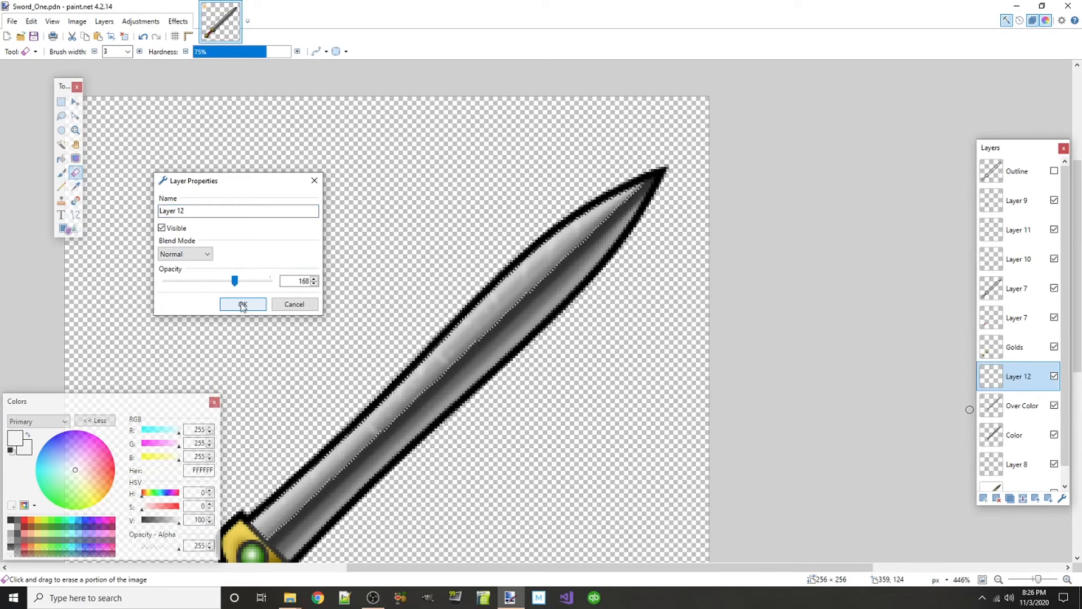
click(244, 305)
- Add a new layer beneath Layer 12 and set up the Paintbrush with dark gray 404040 at width 1
click(984, 498)
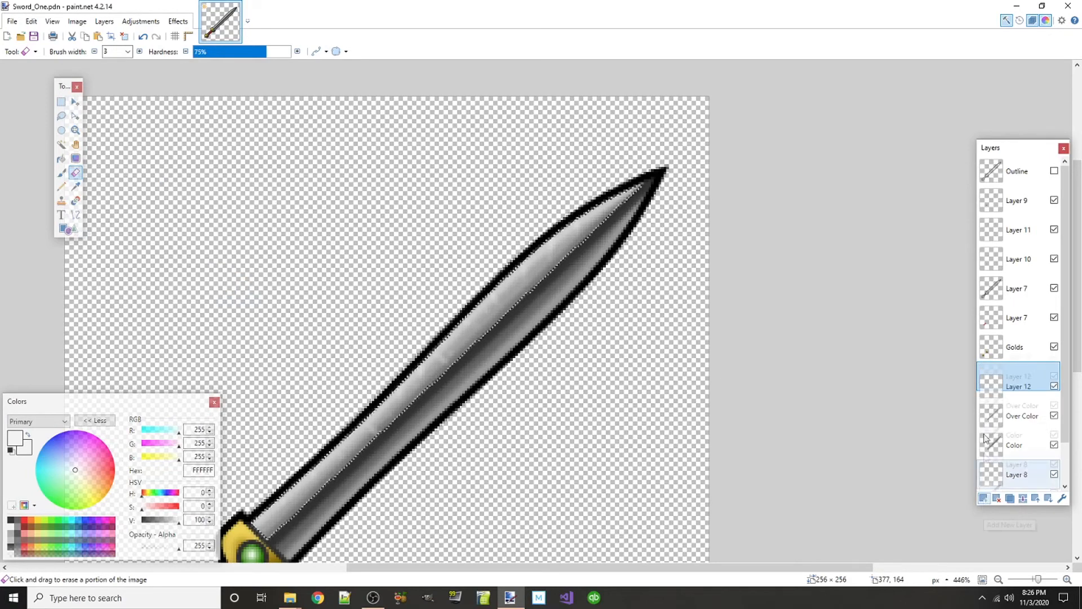
click(17, 525)
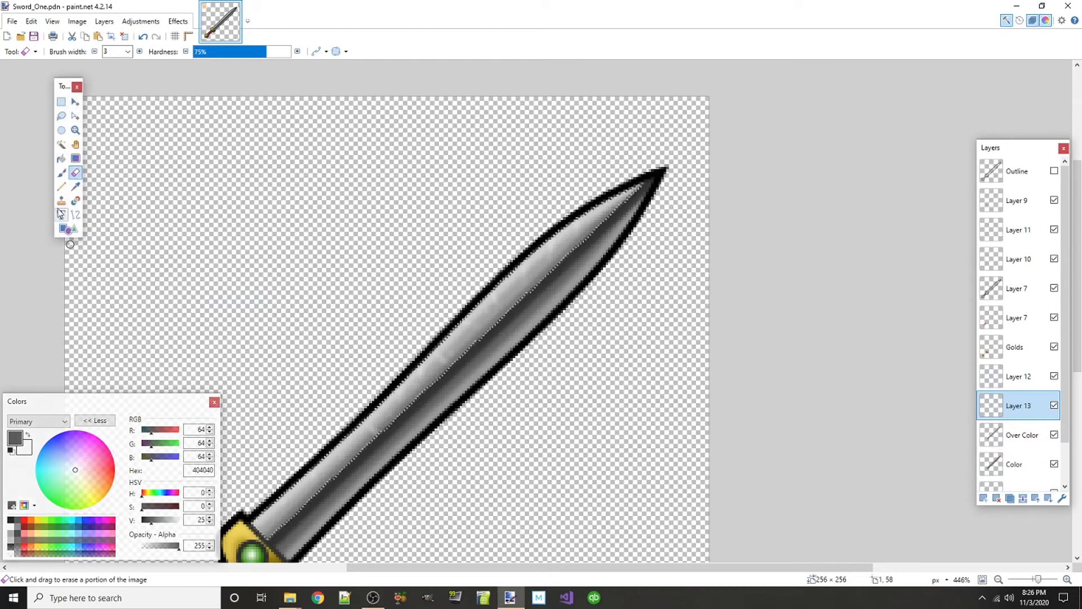
click(61, 172)
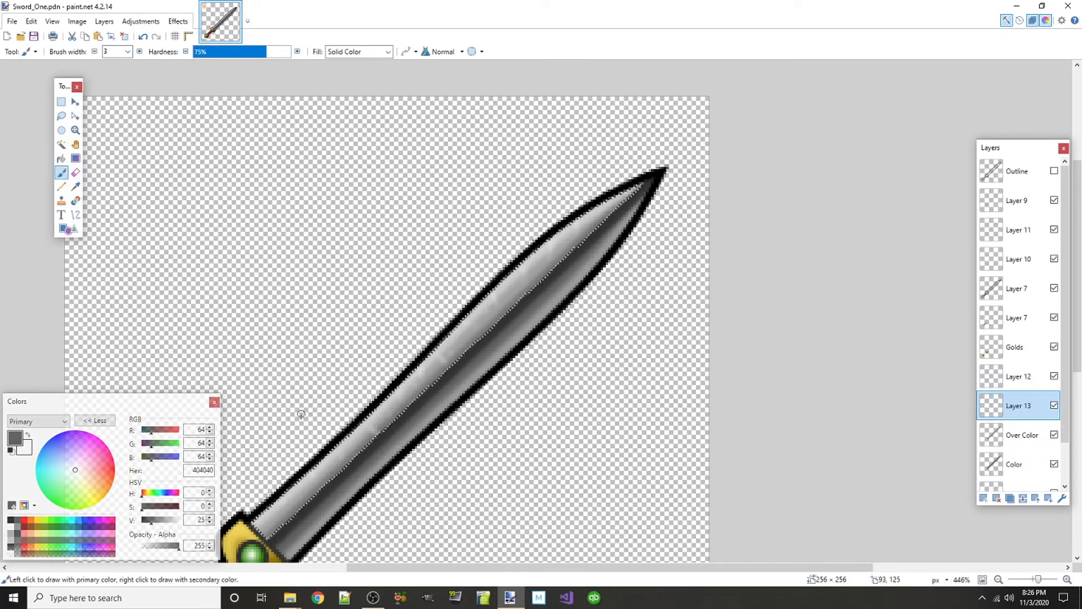
scroll(295, 399, up, 4)
click(94, 51)
click(94, 52)
scroll(378, 346, down, 4)
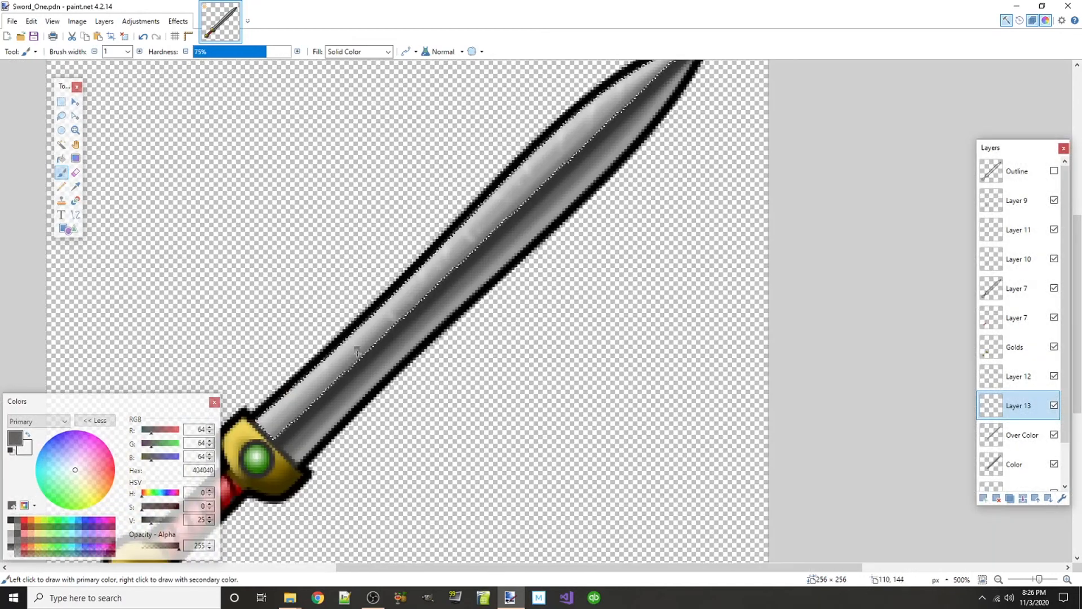
- Paint small dark gray nicks and dots along the selected upper-left half of the blade on Layer 13, up toward the tip
click(383, 316)
click(398, 308)
click(423, 273)
click(454, 257)
click(466, 242)
click(534, 170)
click(544, 153)
scroll(607, 151, up, 1)
drag(595, 167, 596, 178)
click(633, 145)
click(653, 137)
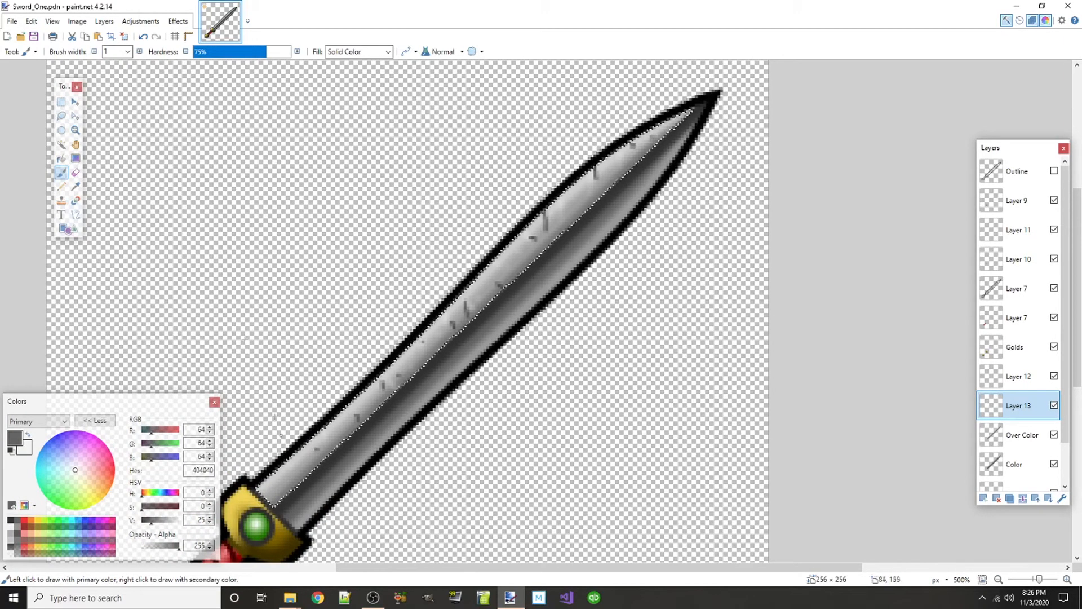
- Soften the edges of the dark gray nicks along the blade up to the tip using the Eraser at width 3
click(75, 172)
click(139, 52)
click(140, 51)
scroll(439, 412, up, 6)
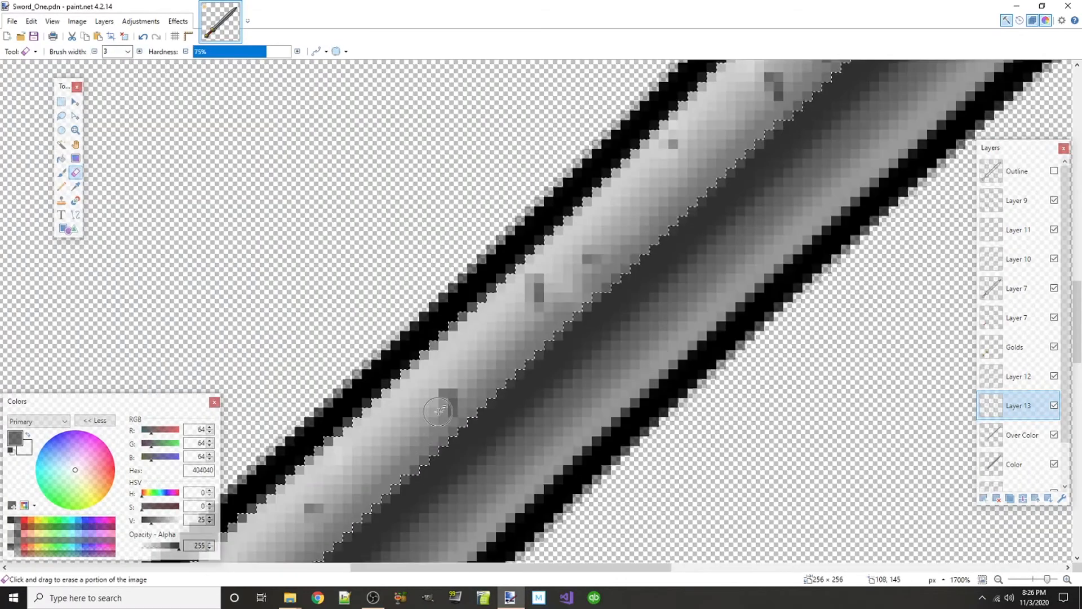
scroll(530, 299, down, 3)
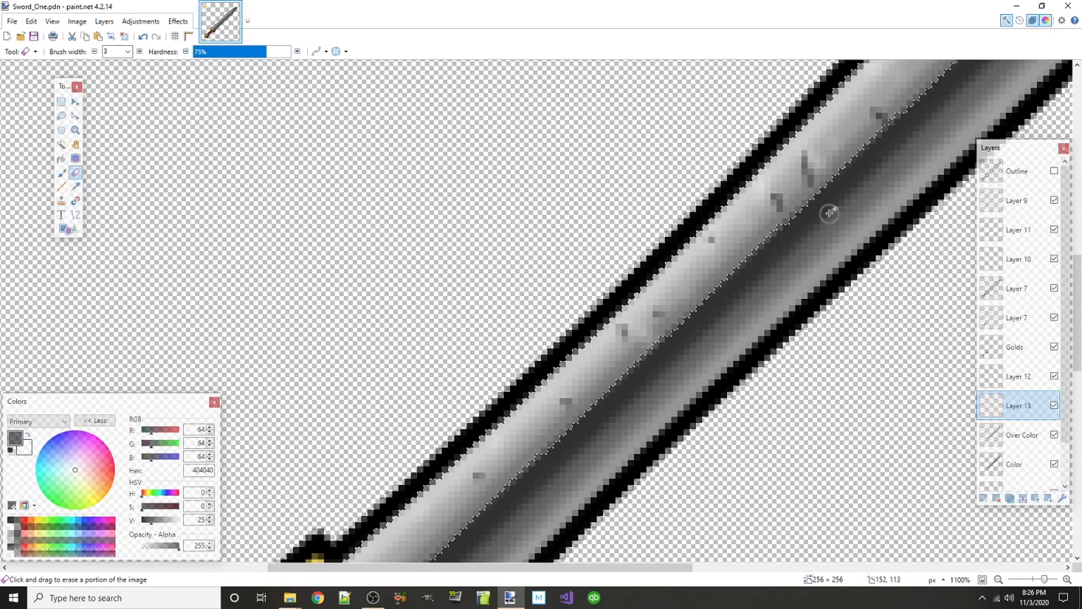
scroll(679, 526, right, 5)
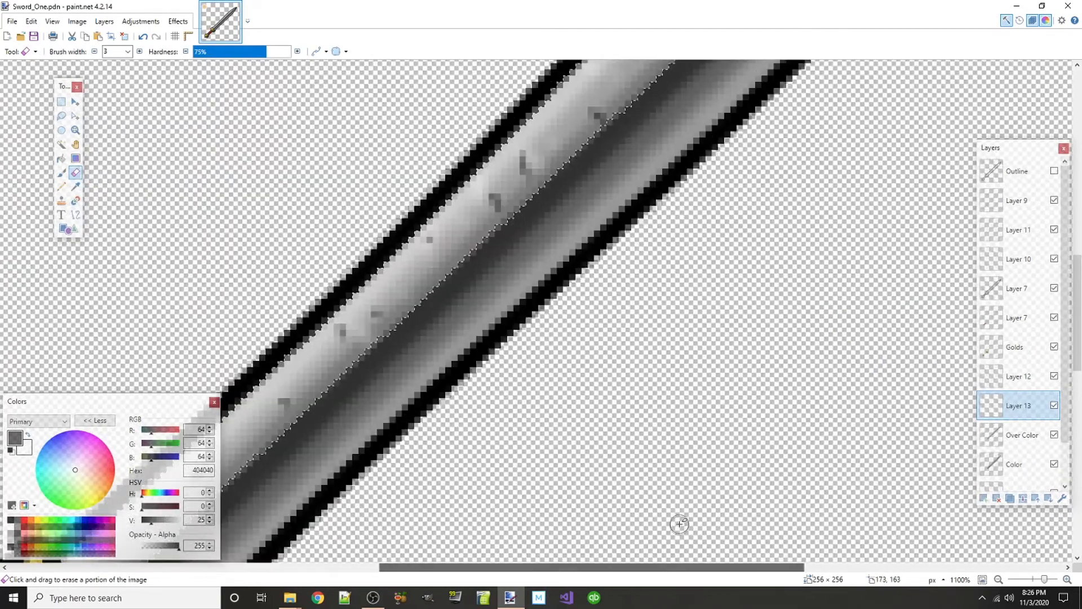
scroll(679, 525, up, 5)
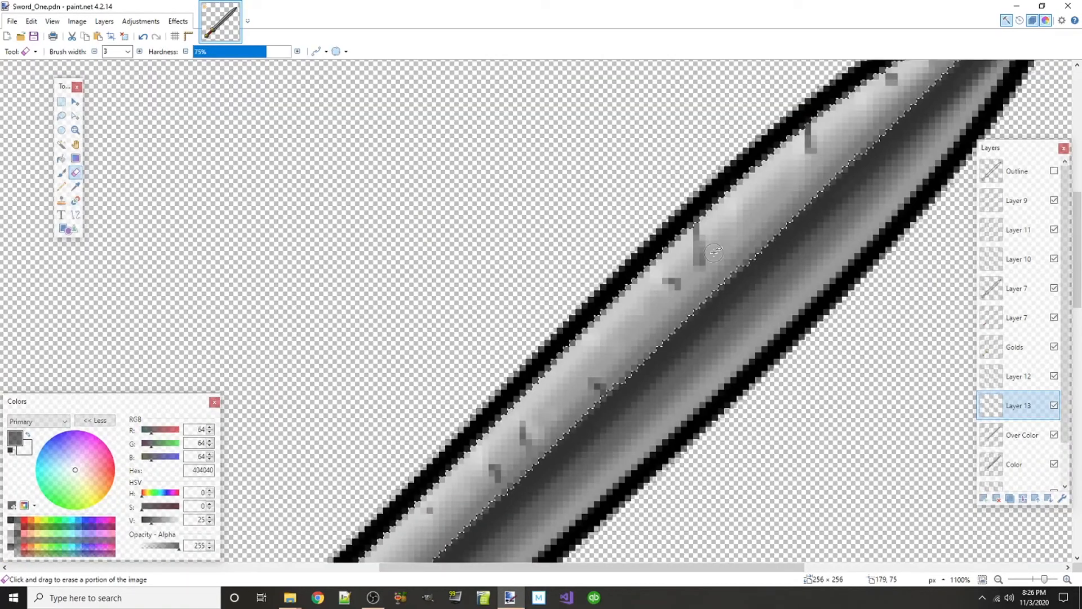
scroll(822, 271, up, 3)
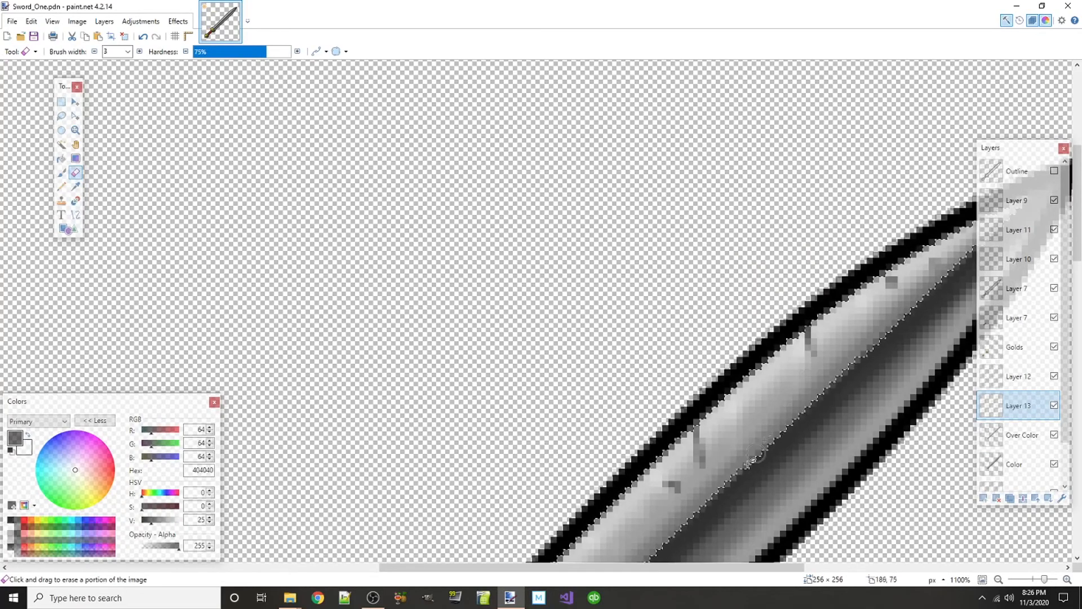
scroll(767, 437, right, 3)
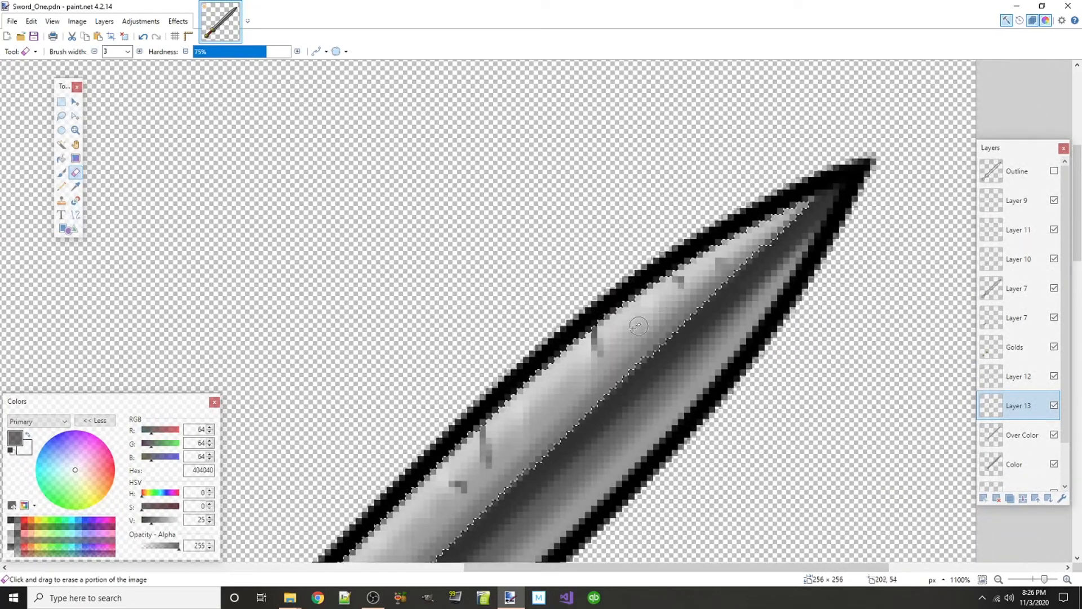
scroll(473, 370, down, 5)
scroll(473, 370, down, 1)
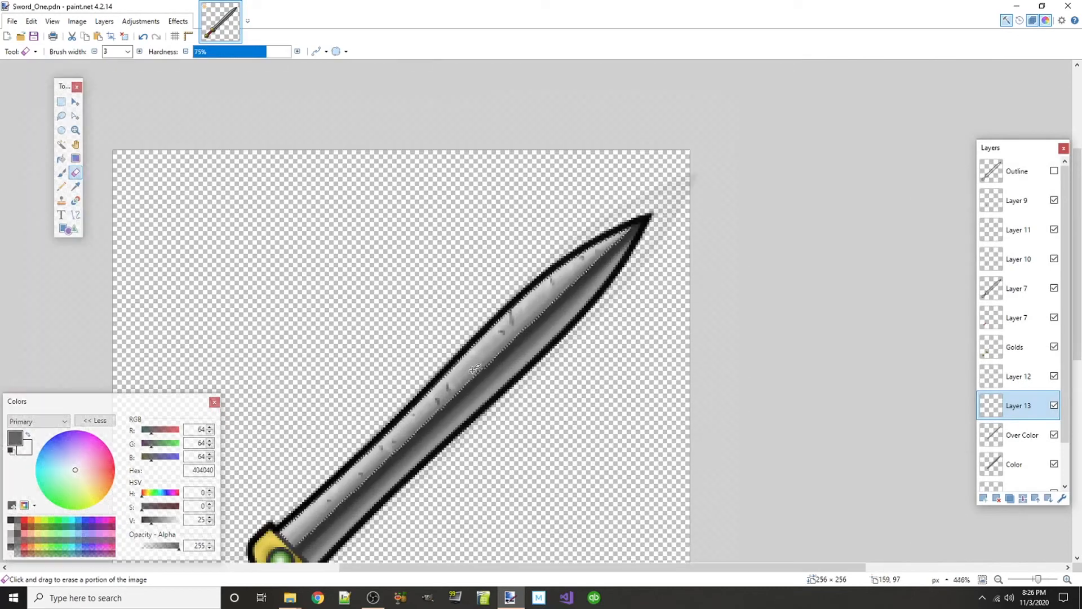
- Blur the dark nicks on Layer 13 by applying the Feather Object effect with a feather radius of 3
drag(423, 567, 377, 567)
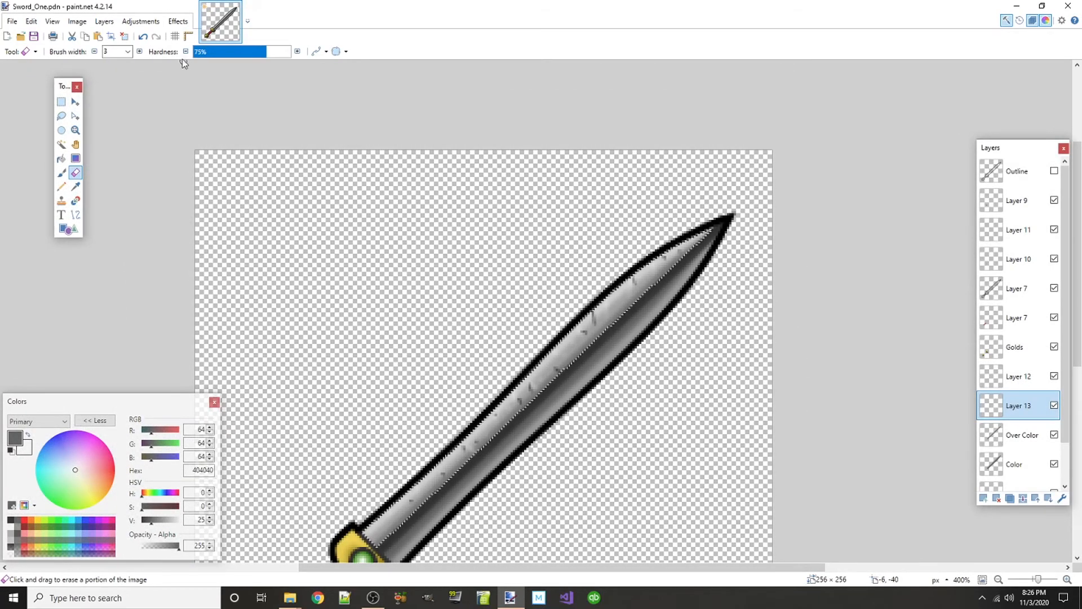
click(178, 21)
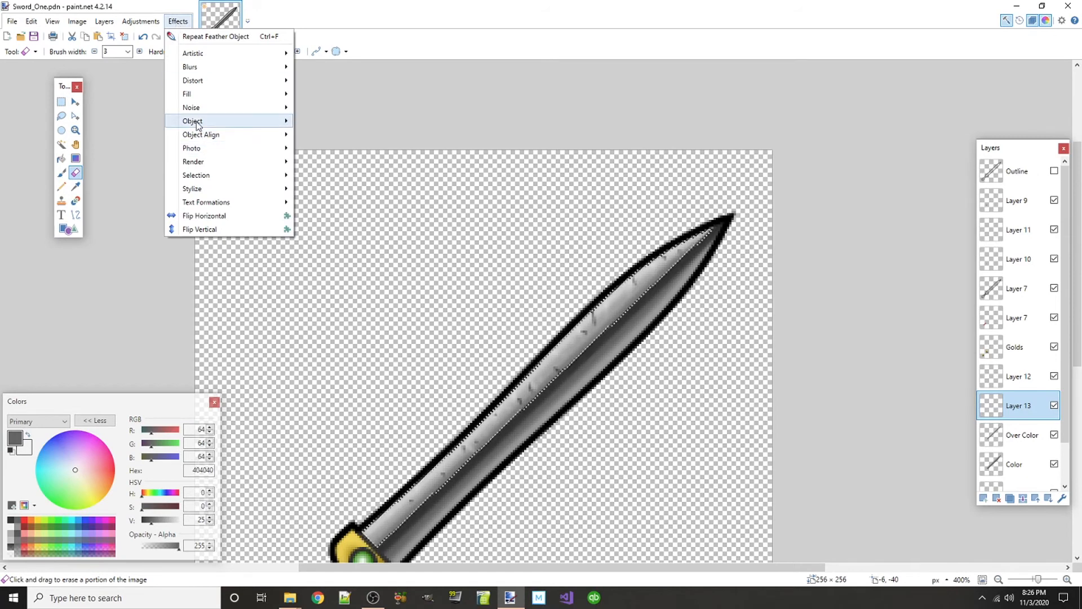
mouse_move(197, 124)
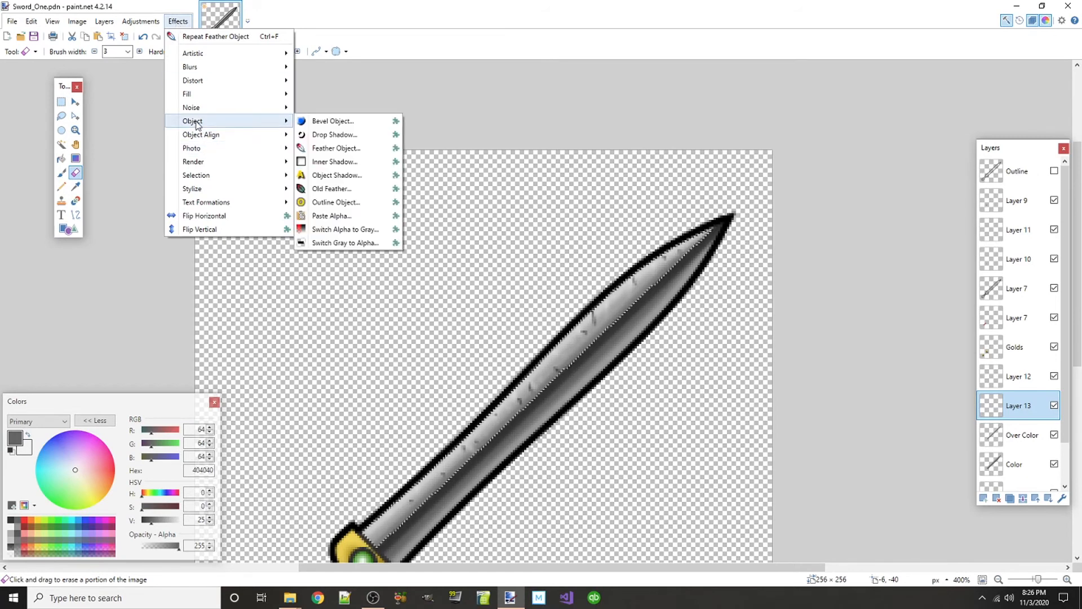
click(315, 149)
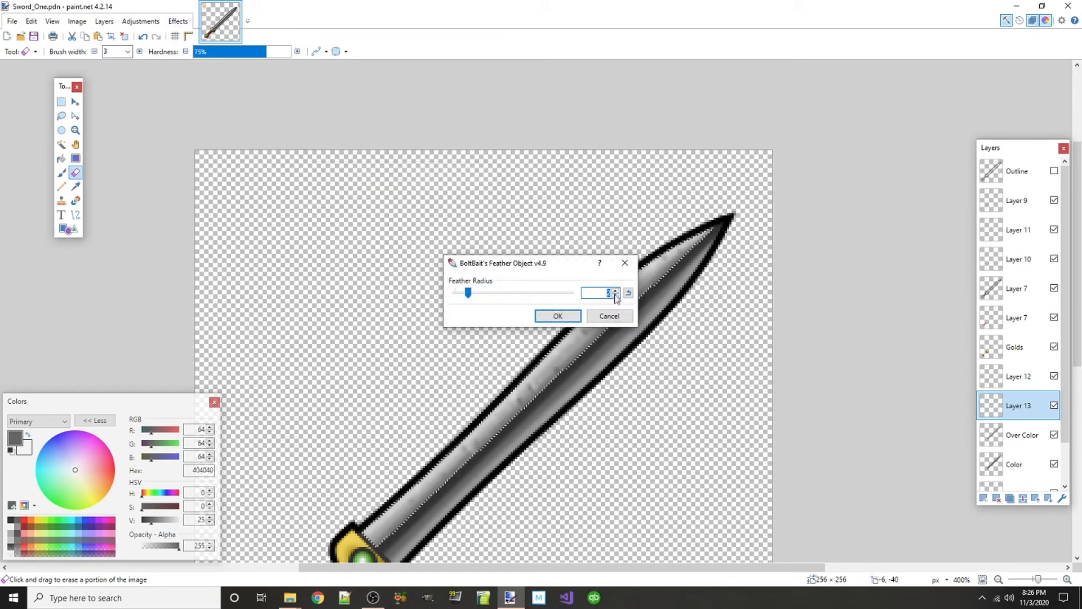
drag(559, 261, 356, 232)
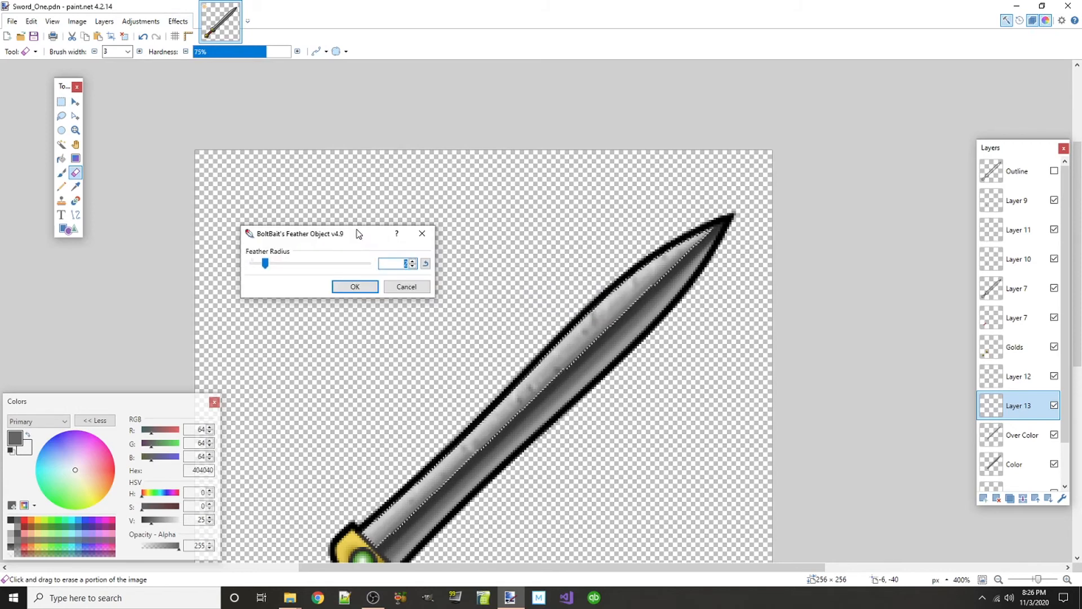
click(414, 261)
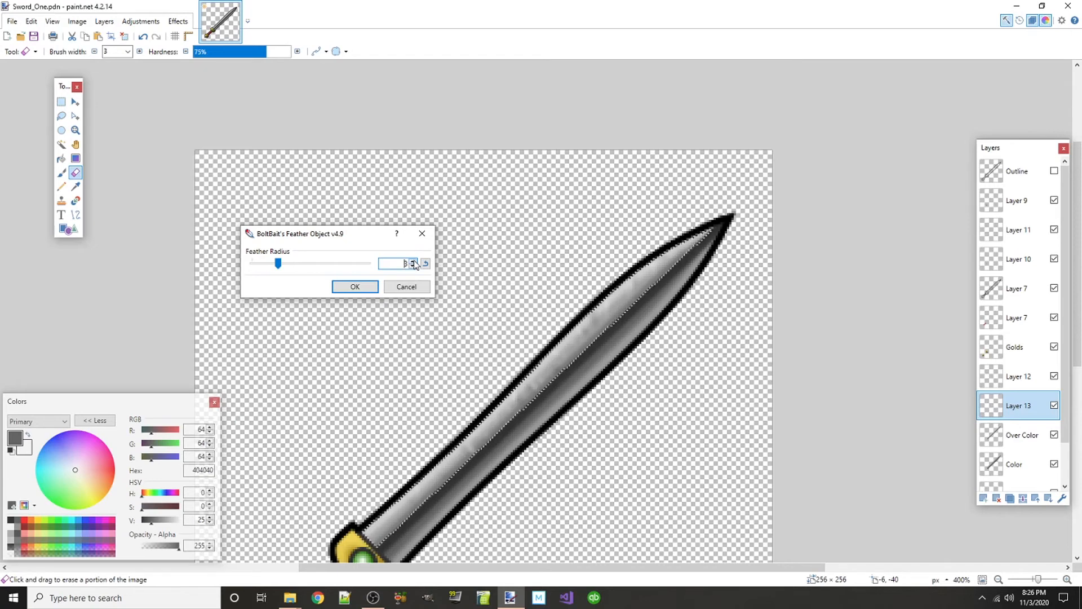
click(355, 286)
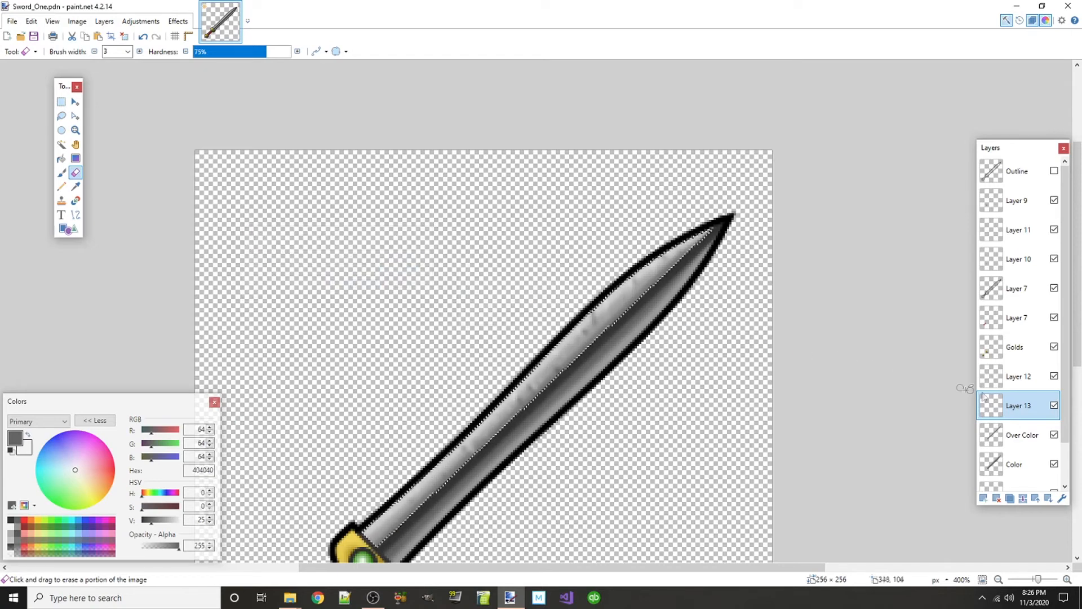
- Lower Layer 13's opacity to 120 in its layer properties
double_click(1025, 416)
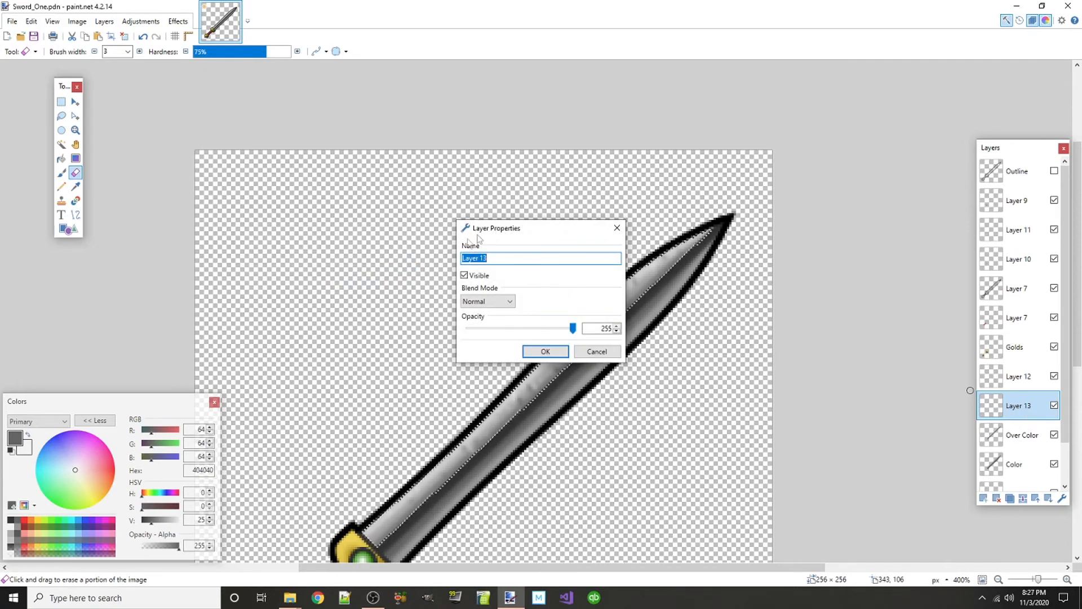
drag(477, 236, 225, 223)
drag(317, 318, 311, 318)
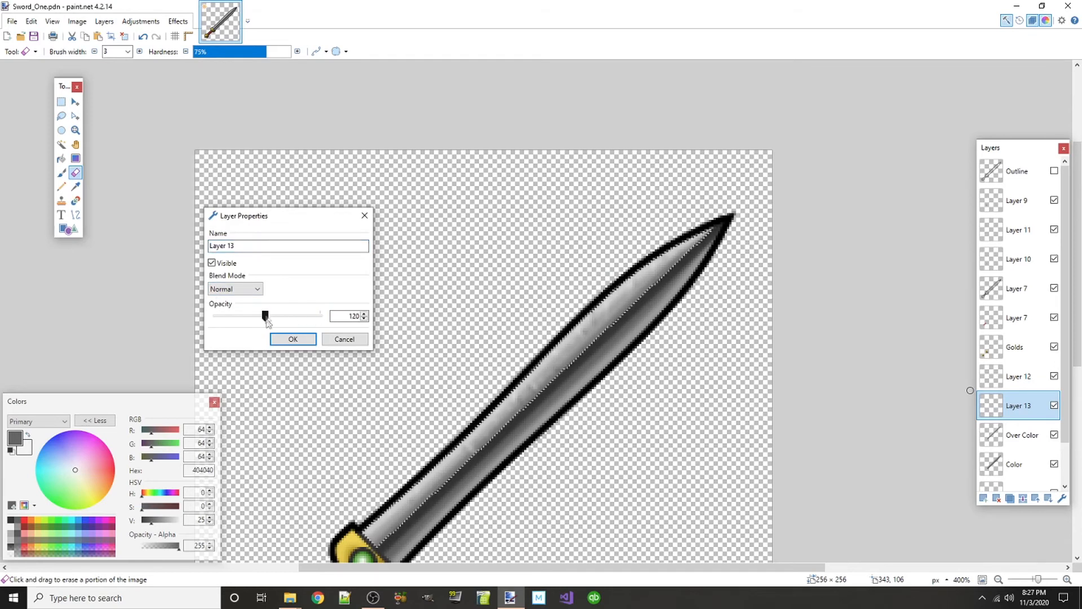
click(285, 339)
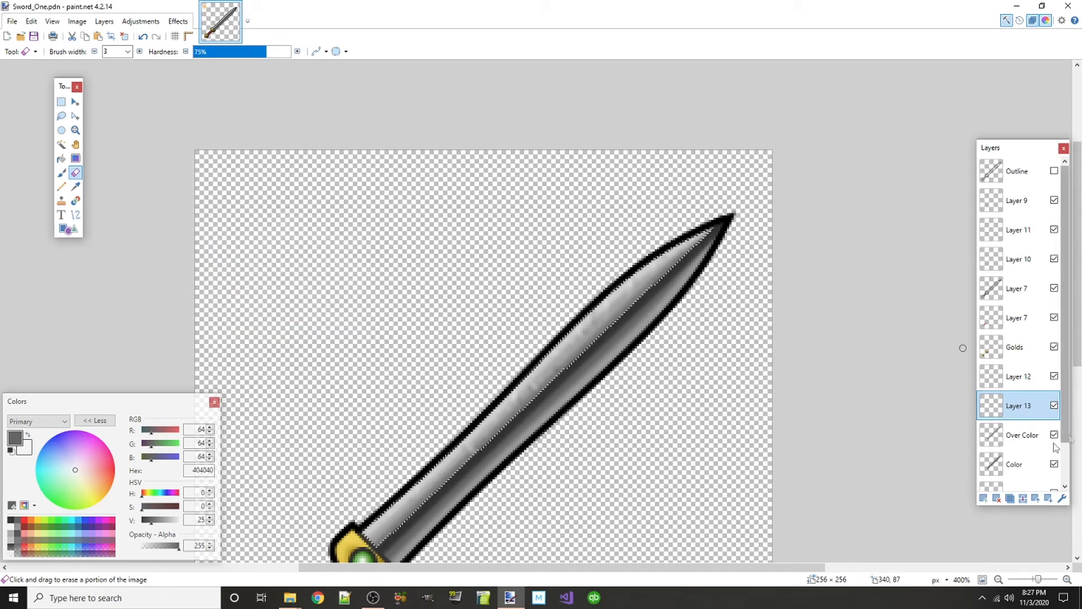
- Select the lower-right half of the blade with the Magic Wand on Layer 7, and add a new layer above Layer 12
click(1024, 377)
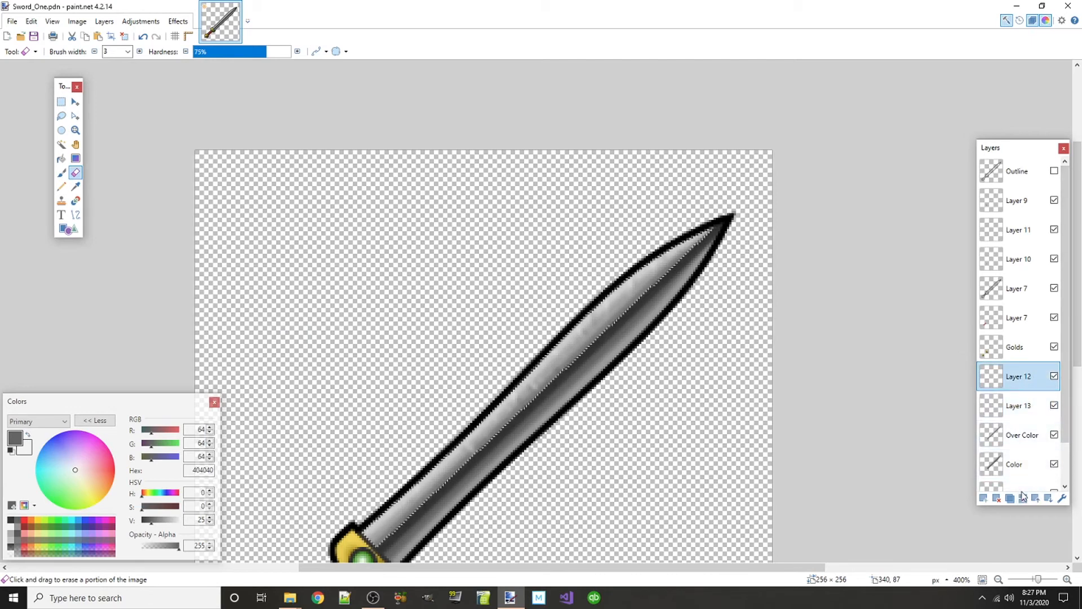
click(1017, 288)
click(62, 144)
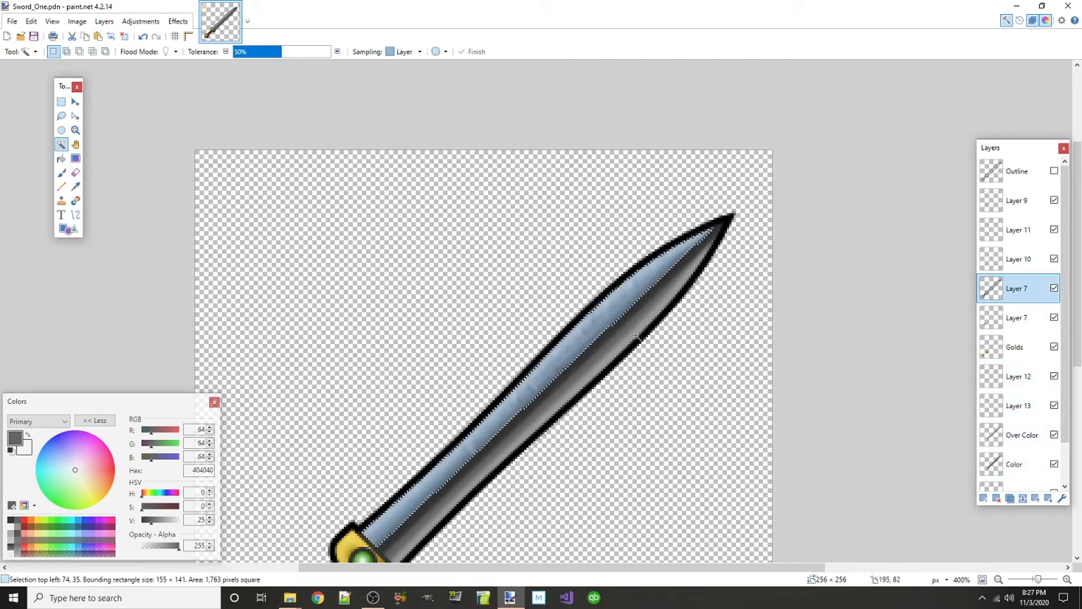
click(1022, 376)
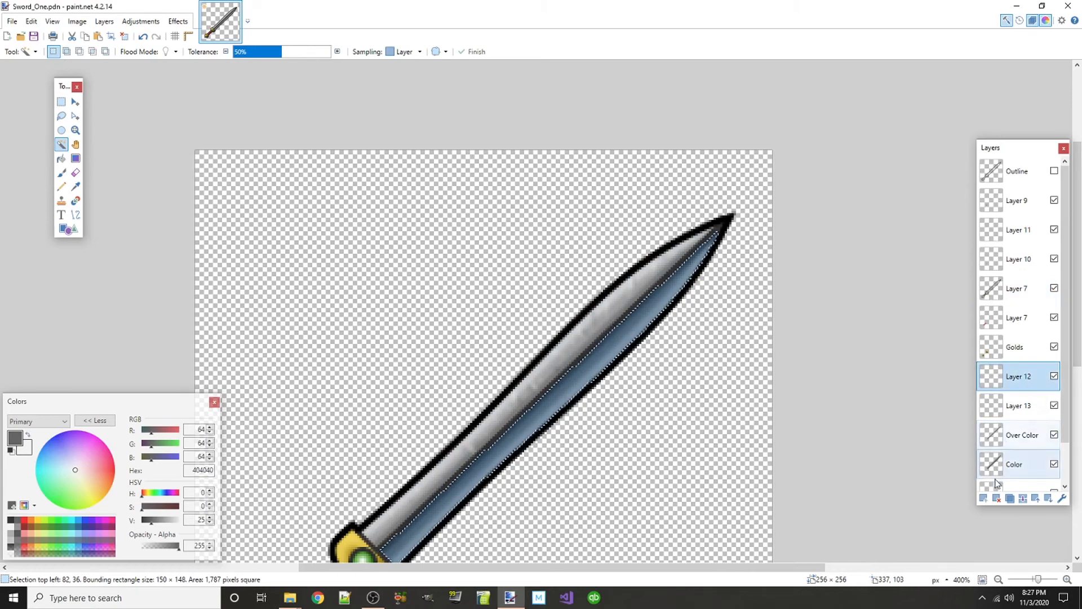
click(984, 499)
- Paint light gray (C0C0C0) glints on Layer 14 along the lower part of the selected blade half with the Paintbrush at width 1
scroll(544, 392, up, 2)
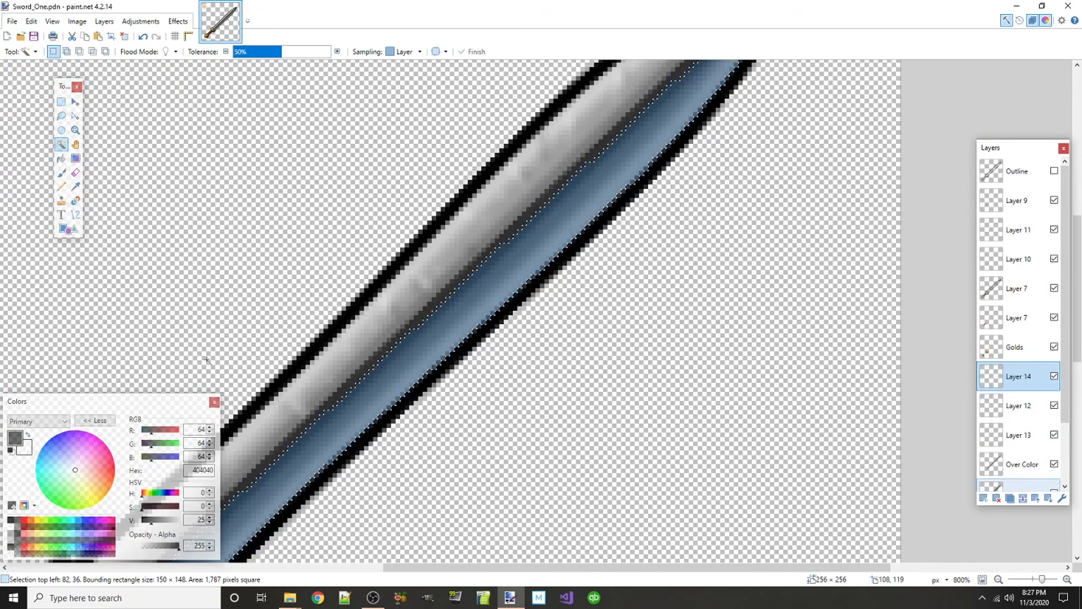
click(10, 539)
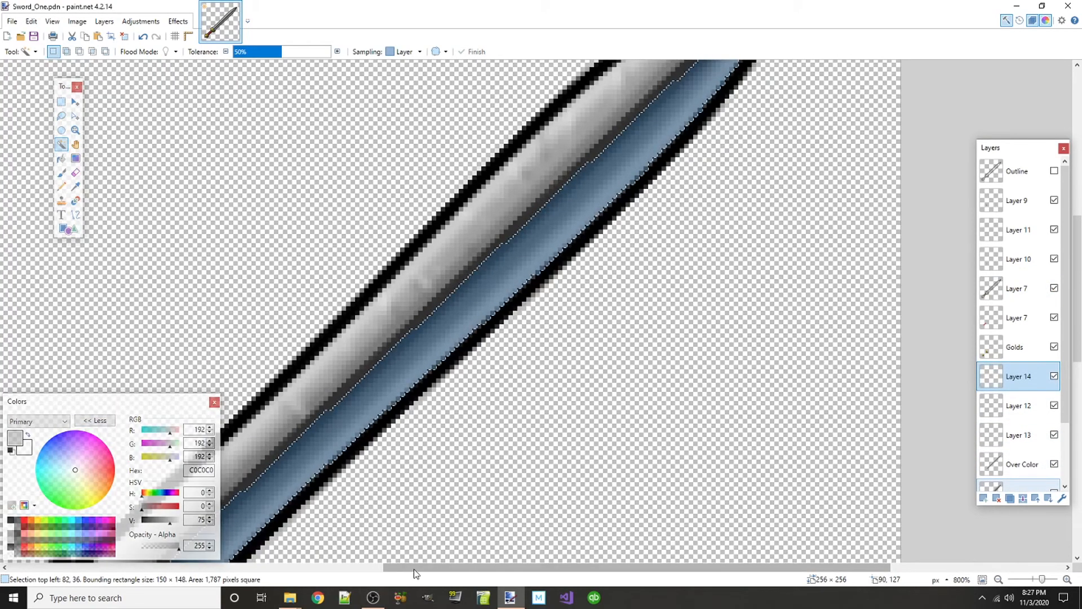
drag(413, 568, 336, 568)
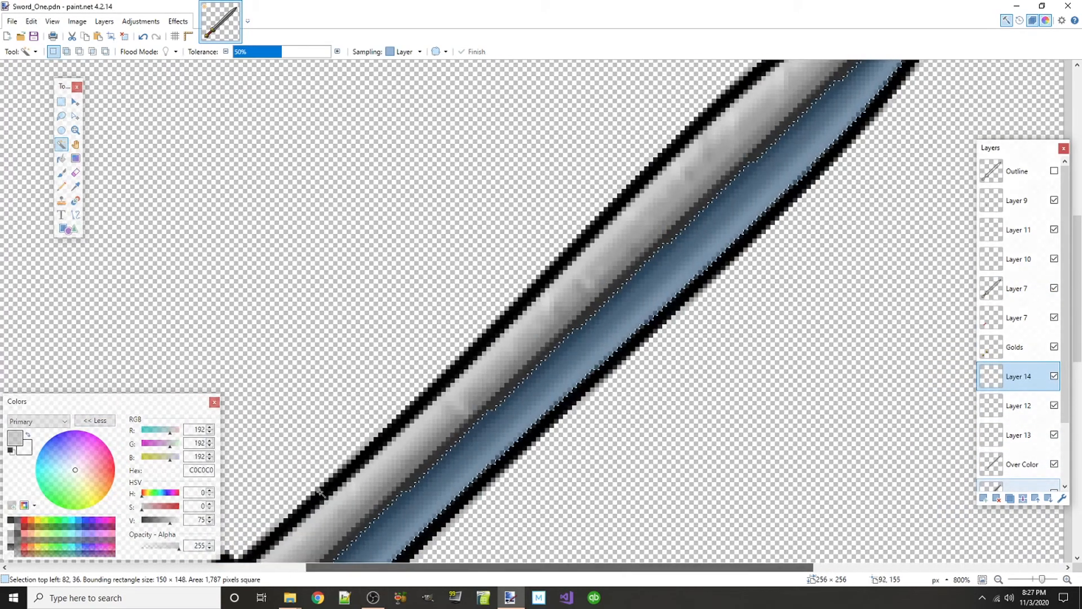
click(62, 174)
click(94, 52)
click(94, 52)
scroll(620, 344, down, 3)
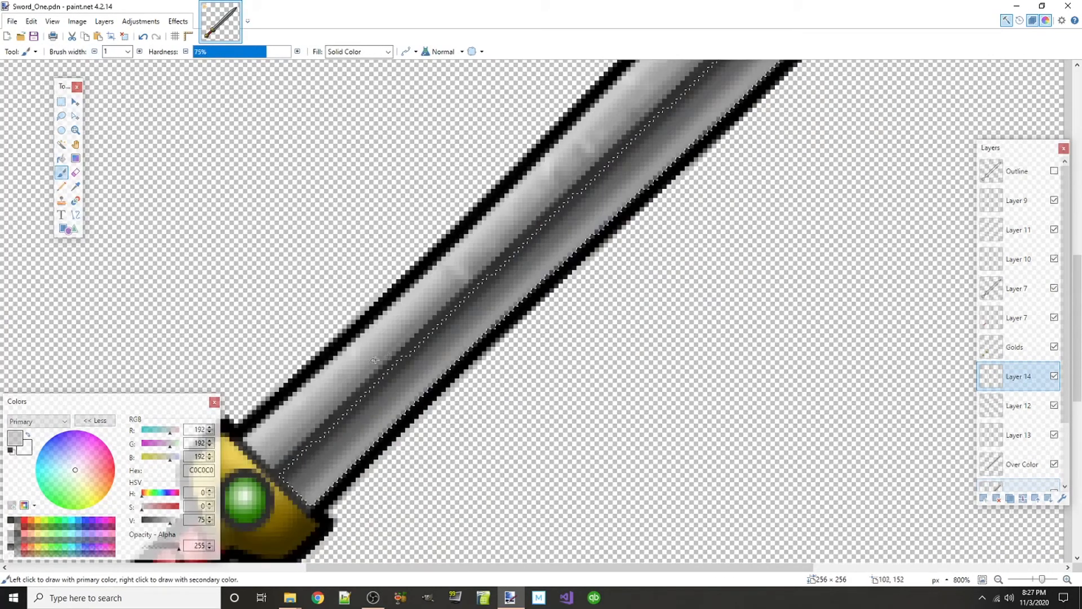
drag(474, 321, 477, 332)
mouse_move(524, 252)
mouse_down()
mouse_move(549, 275)
mouse_move(581, 243)
mouse_move(570, 278)
mouse_move(542, 275)
mouse_up()
key(ctrl+z)
scroll(725, 377, up, 3)
drag(603, 340, 619, 340)
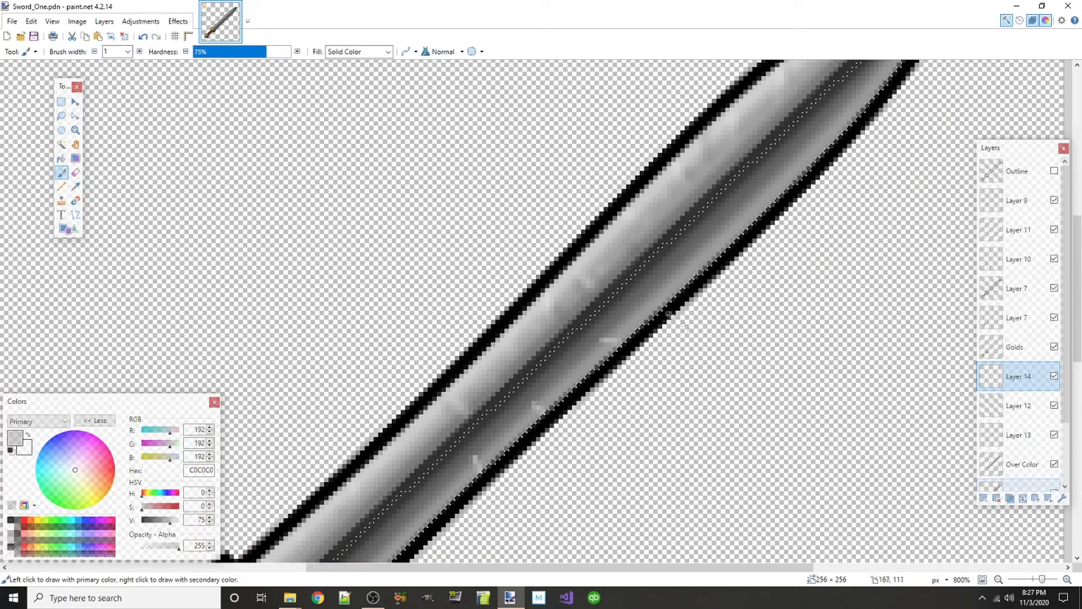
- Add more light gray strokes and specks up to the blade's tip, plus a few back down toward the guard
scroll(680, 335, up, 2)
scroll(699, 340, up, 4)
click(723, 412)
click(718, 435)
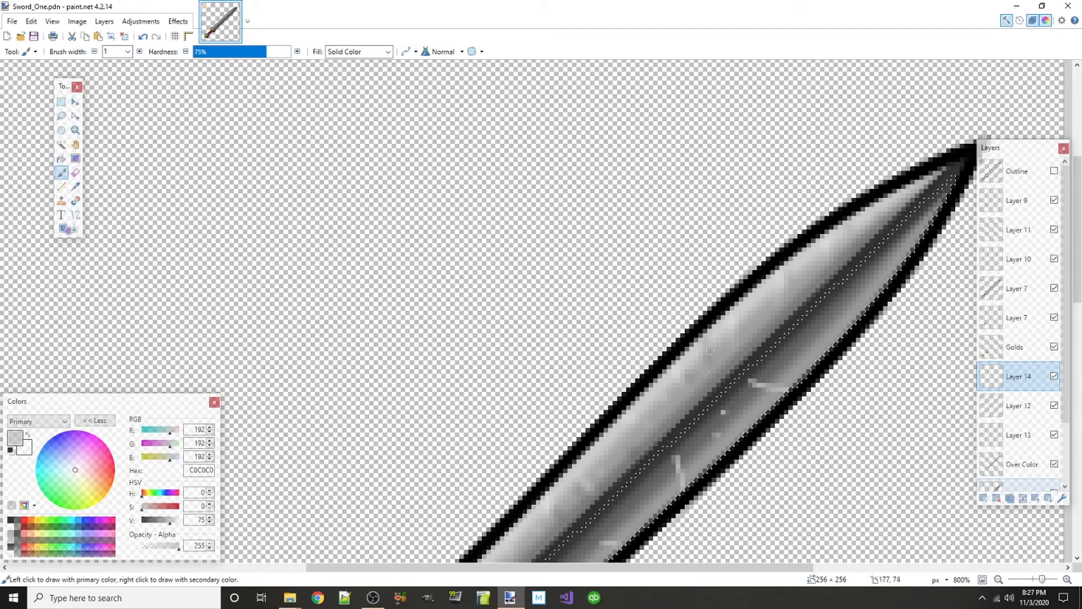
drag(834, 298, 865, 293)
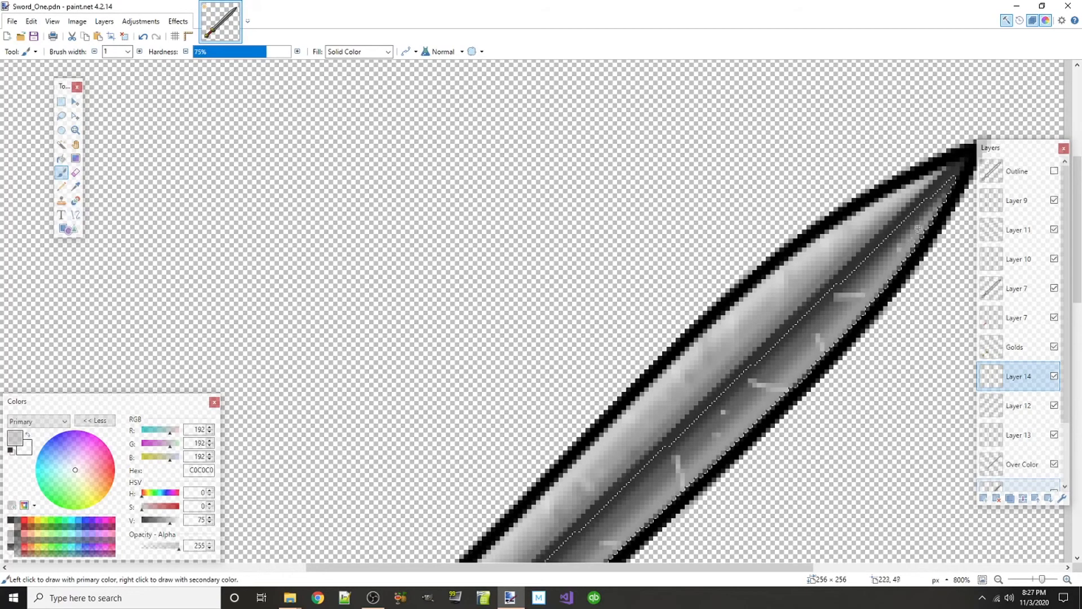
scroll(809, 327, down, 3)
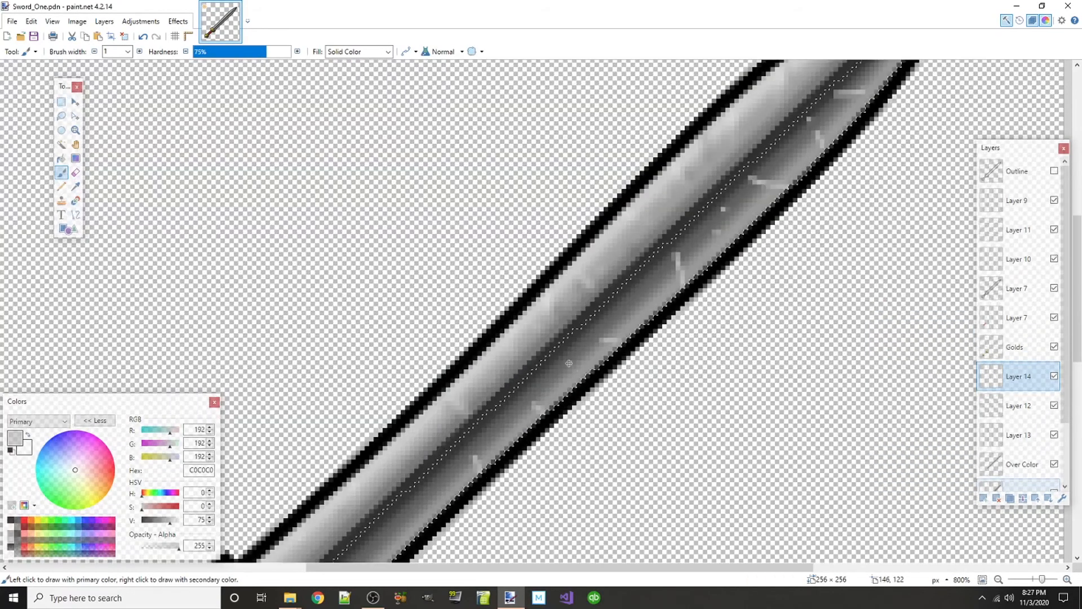
scroll(568, 363, down, 1)
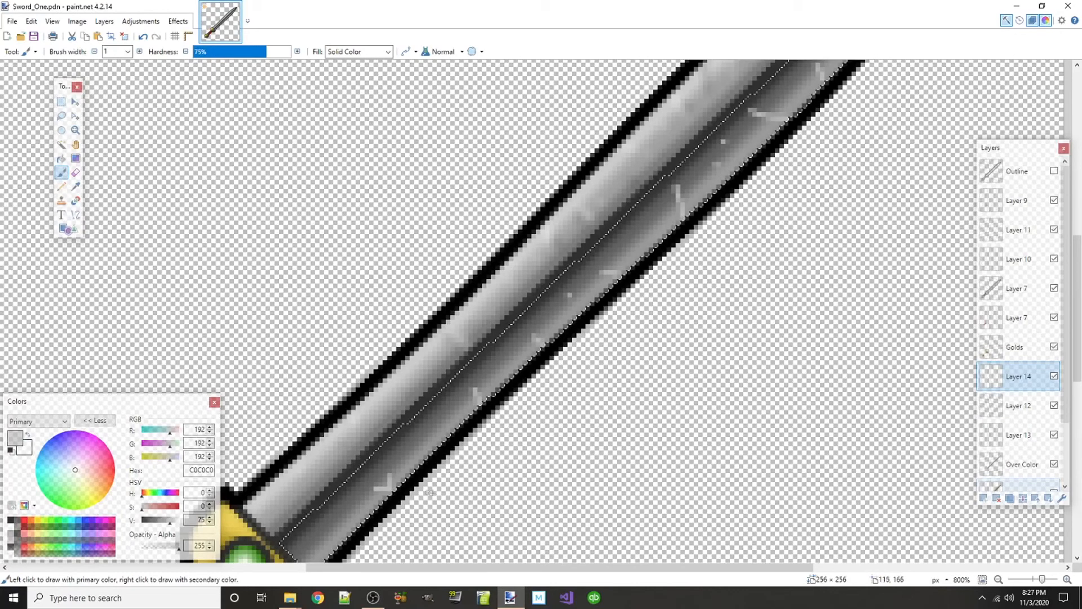
- Soften the edges of the light gray glints along the blade up to the tip using the Eraser at width 3
click(75, 172)
click(139, 51)
click(139, 51)
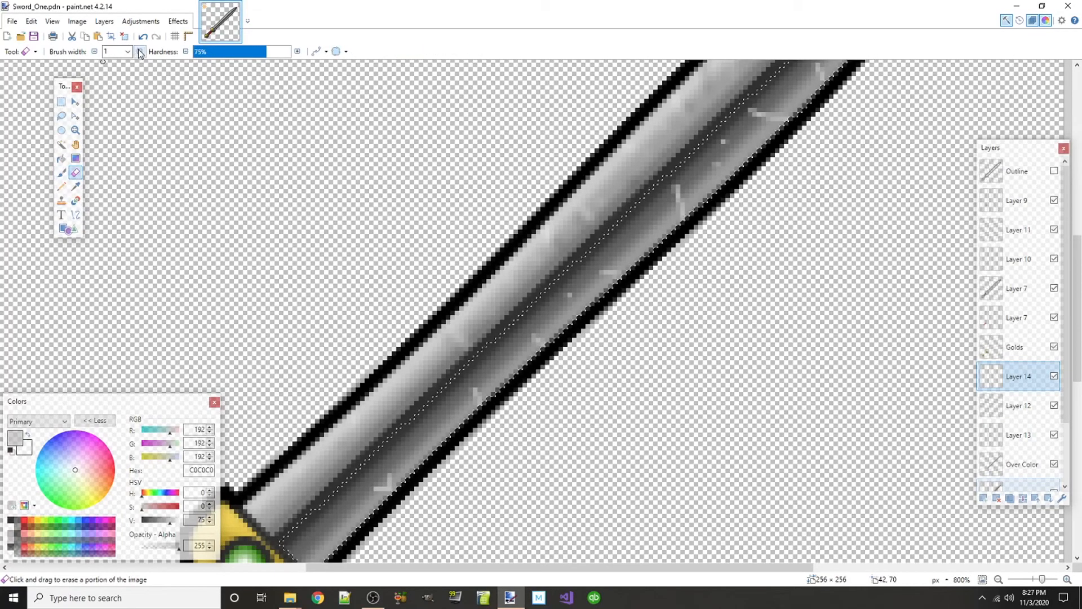
scroll(374, 358, up, 1)
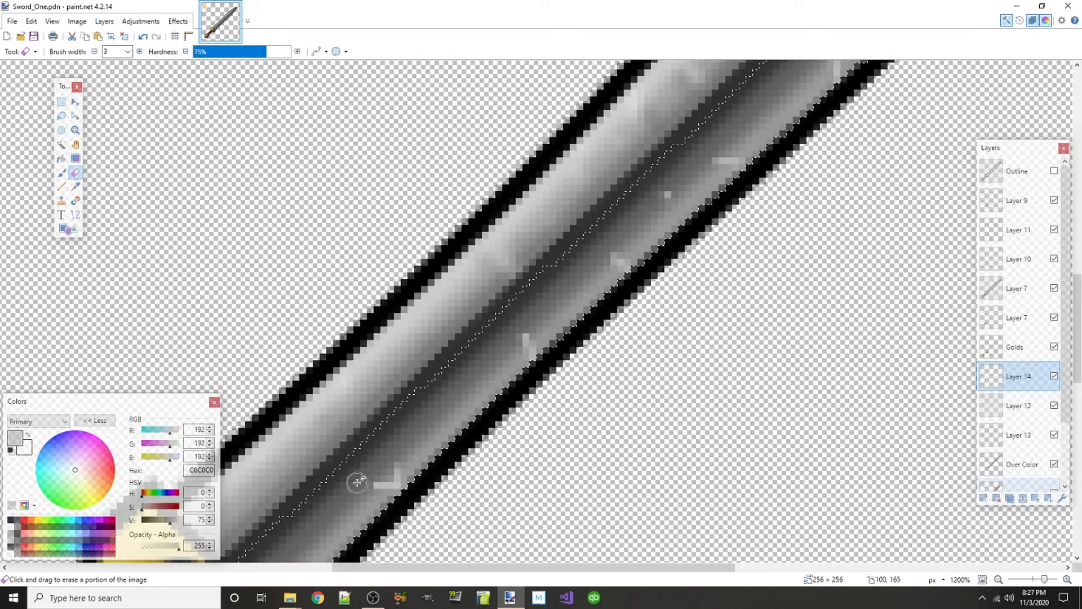
scroll(654, 367, up, 1)
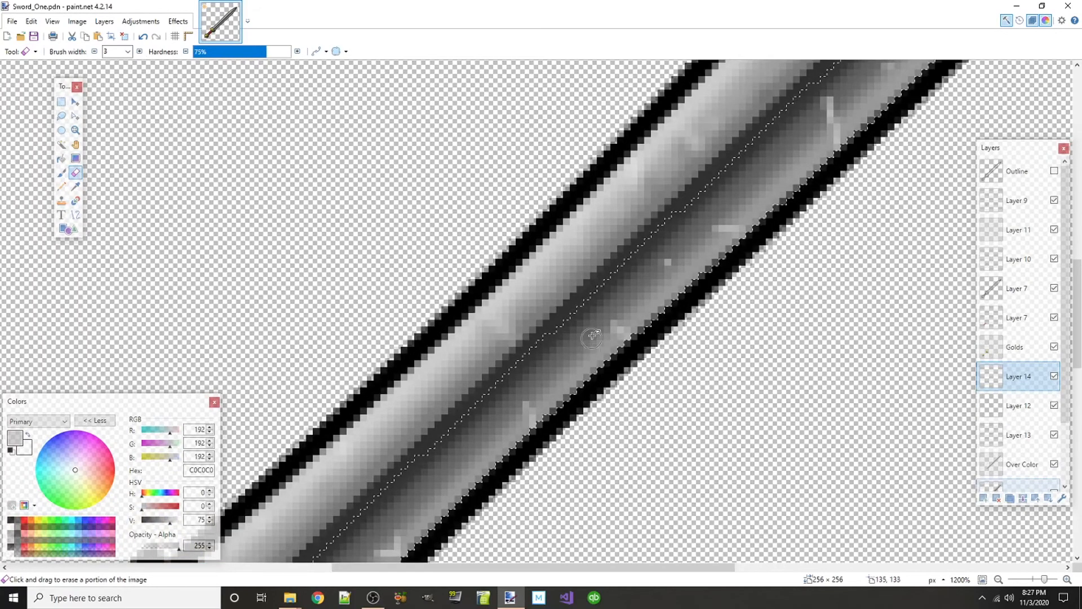
scroll(738, 259, up, 4)
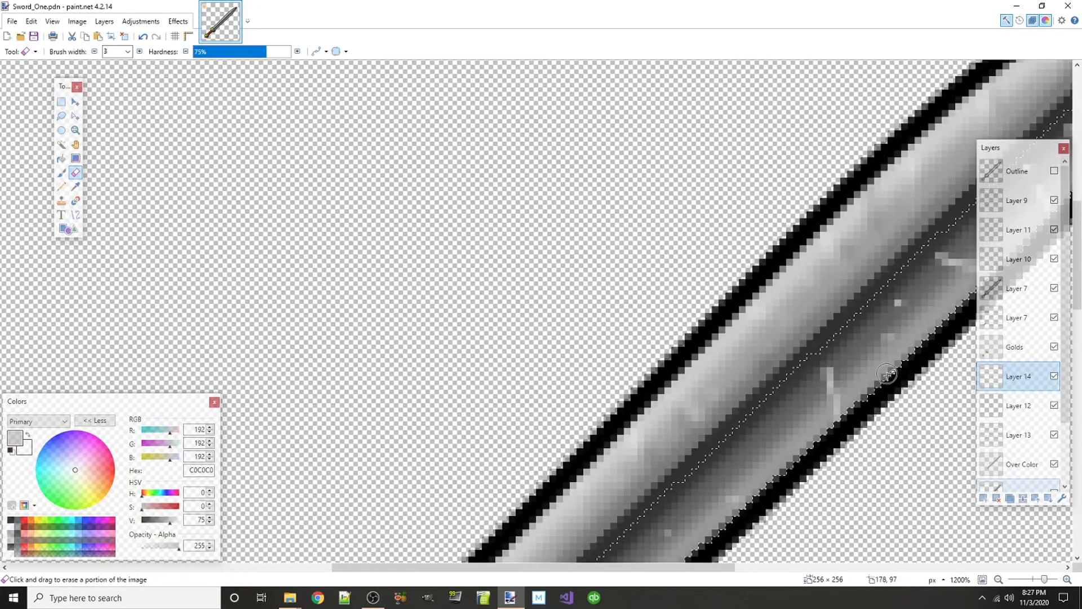
scroll(681, 481, right, 3)
drag(641, 414, 633, 355)
scroll(787, 425, up, 3)
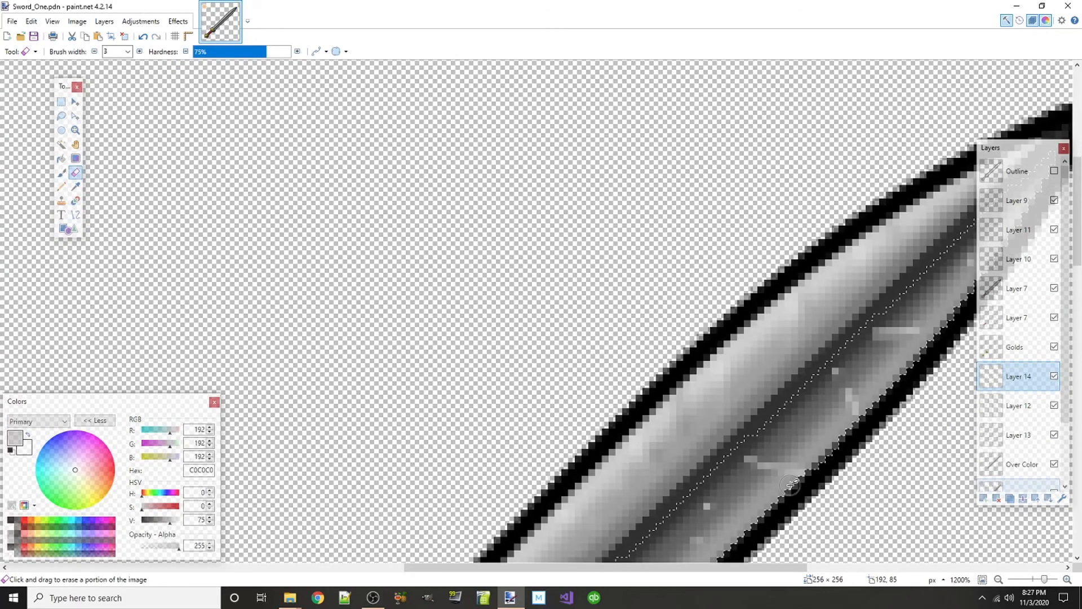
scroll(659, 437, down, 2)
scroll(667, 449, up, 5)
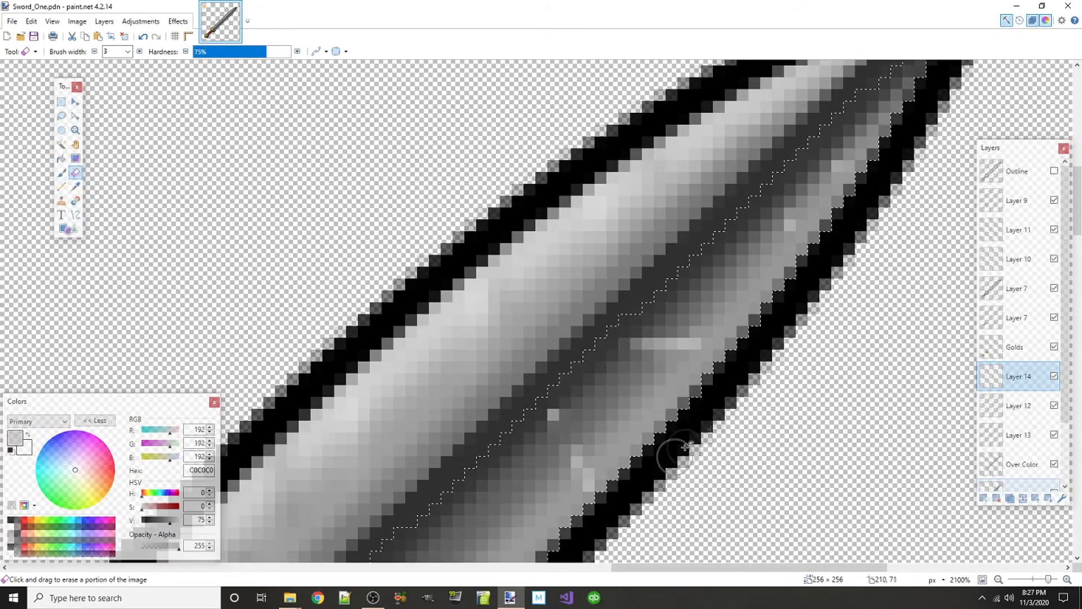
scroll(778, 242, down, 4)
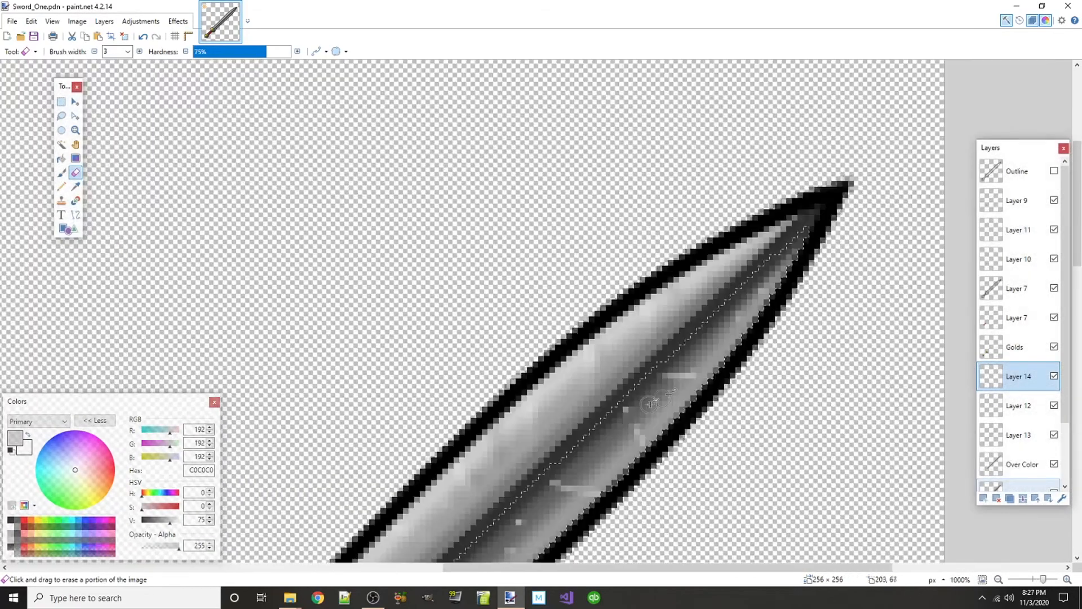
scroll(648, 378, up, 3)
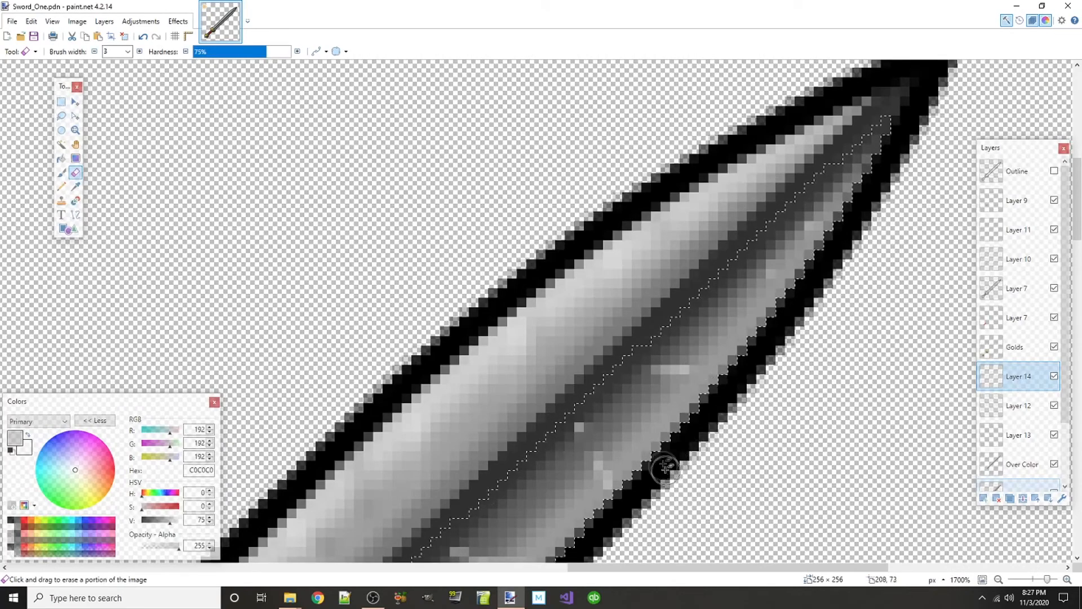
scroll(664, 464, down, 4)
scroll(514, 454, up, 2)
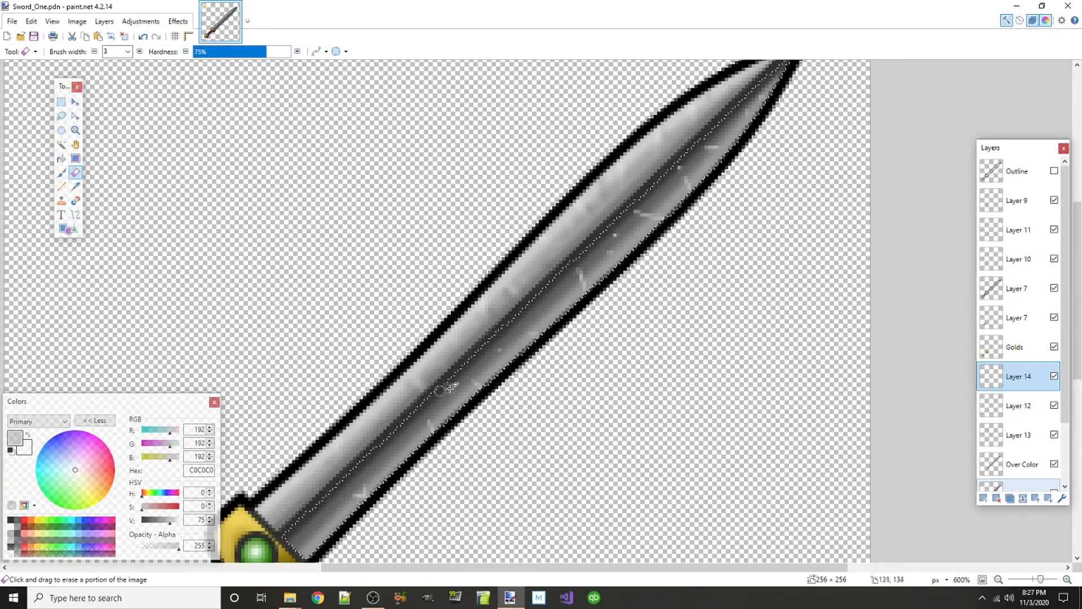
- Blur the light glints on Layer 14 by applying the Feather Object effect
click(179, 22)
mouse_move(193, 121)
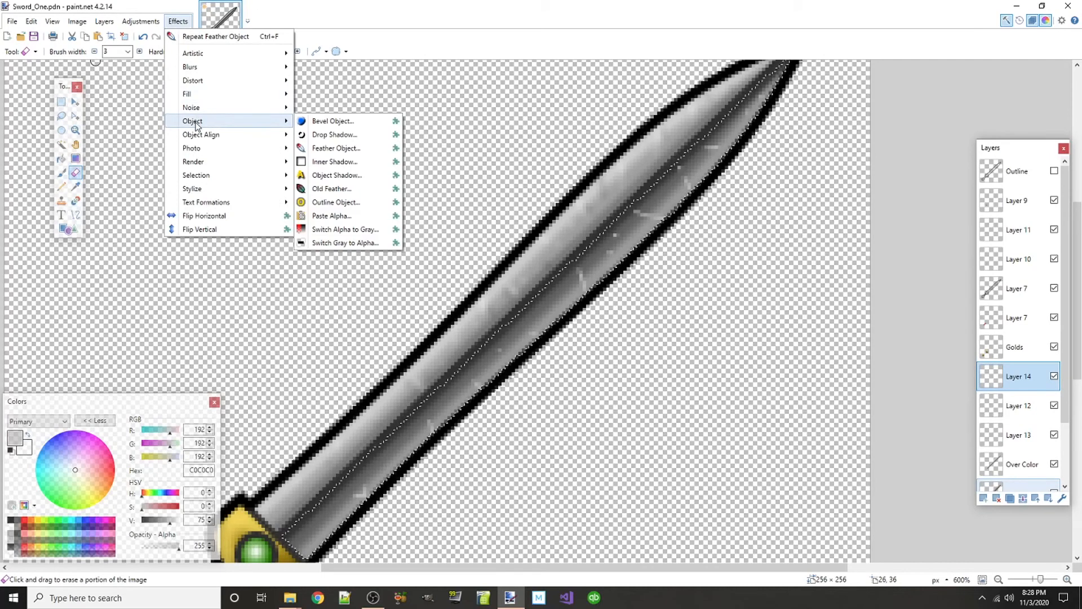
click(335, 151)
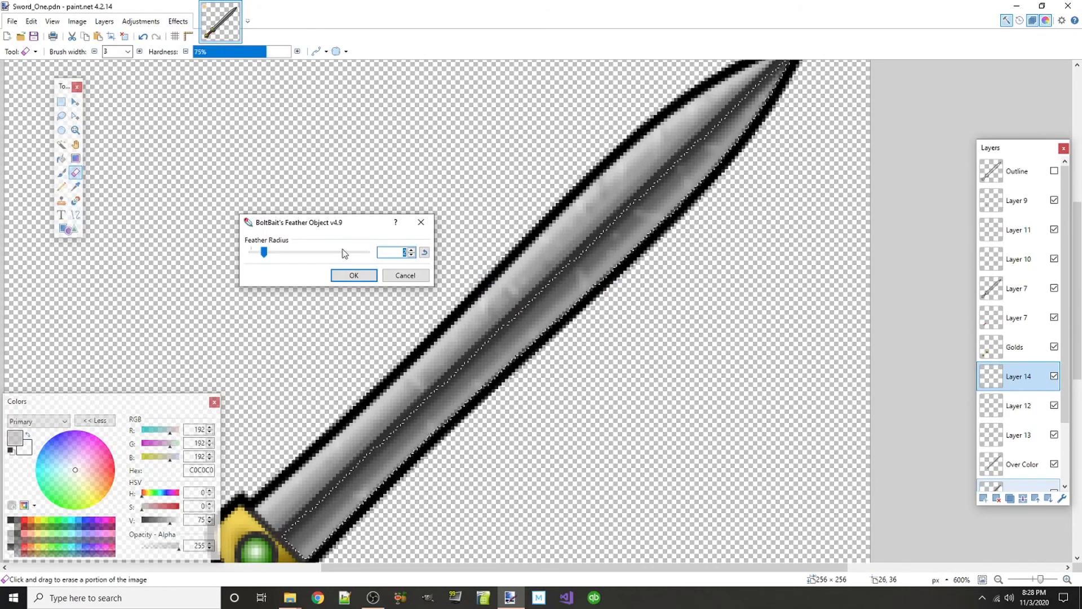
click(354, 276)
- Lower Layer 14's opacity in its layer properties
double_click(1010, 387)
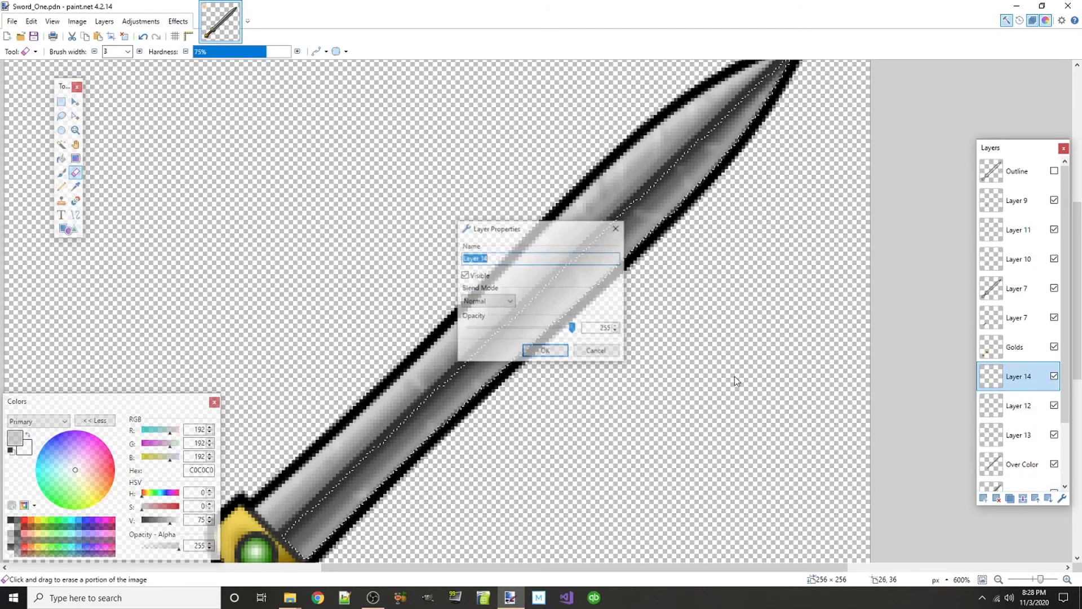
drag(535, 228, 290, 202)
drag(328, 302, 308, 305)
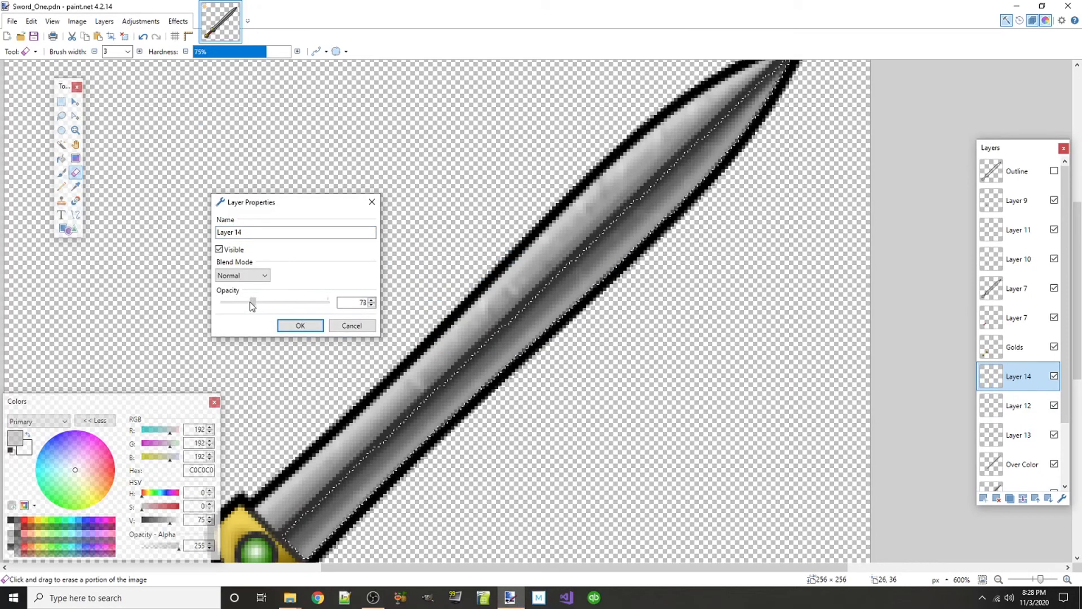
click(303, 325)
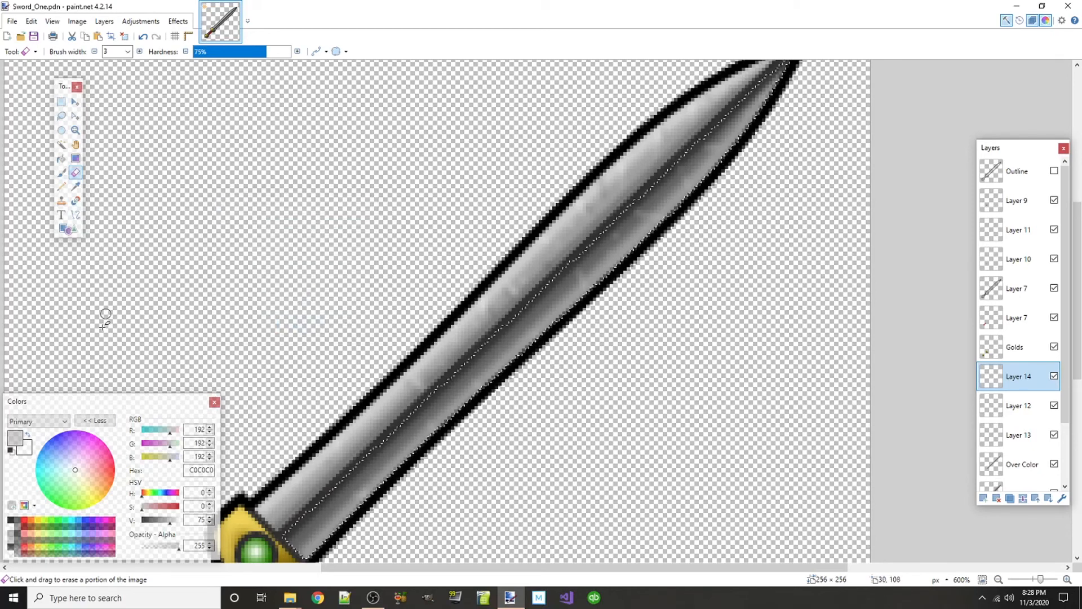
- Choose dark gray (303030) as the primary color, set the brush width to 1, and add a new layer above Layer 12
click(17, 542)
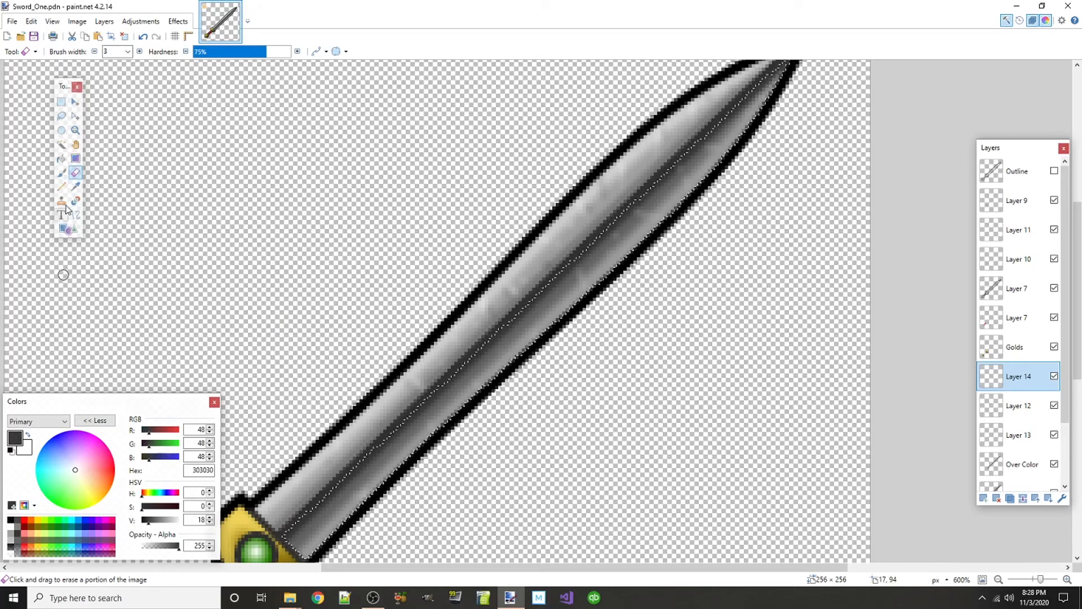
click(94, 52)
click(94, 51)
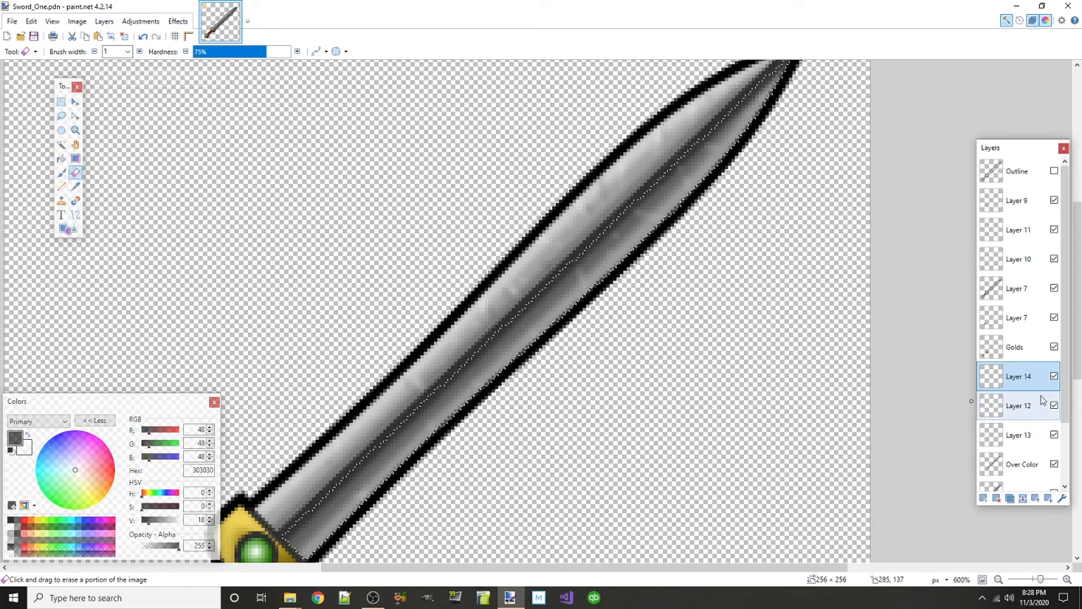
click(984, 499)
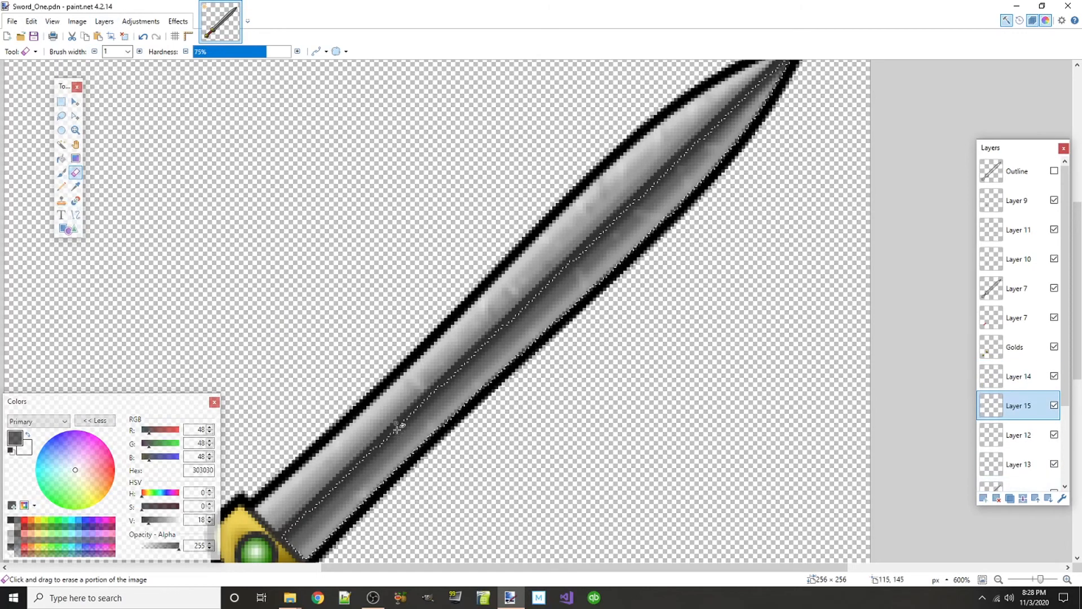
- Paint short dark gray nicks and specks on Layer 15 along the lower part of the selected blade half with the Paintbrush
scroll(370, 499, up, 3)
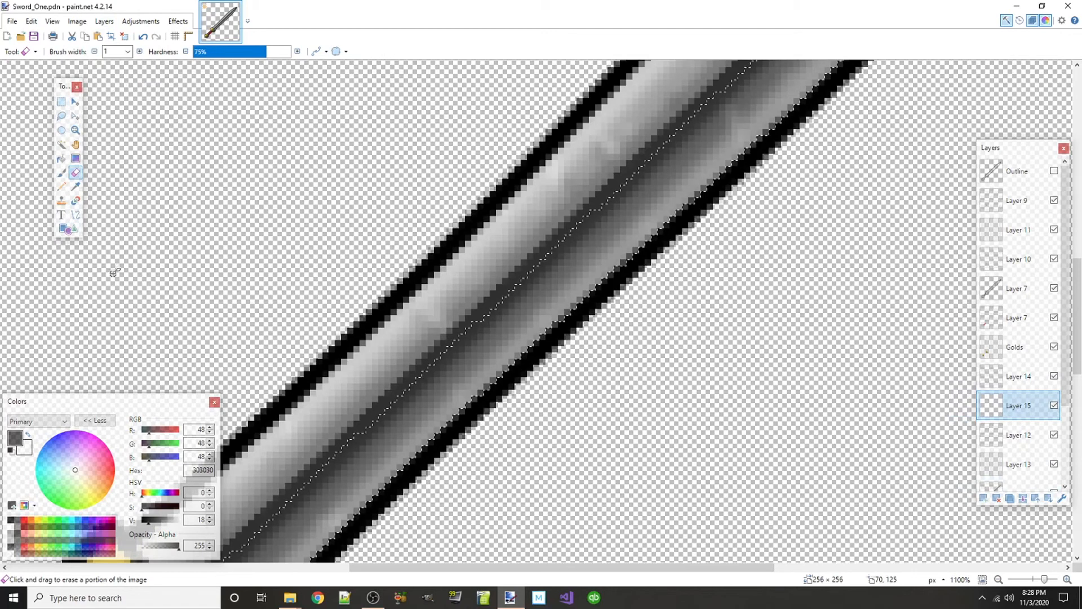
click(61, 173)
drag(362, 466, 372, 489)
drag(429, 411, 447, 439)
drag(502, 343, 535, 343)
click(567, 280)
click(604, 243)
click(628, 220)
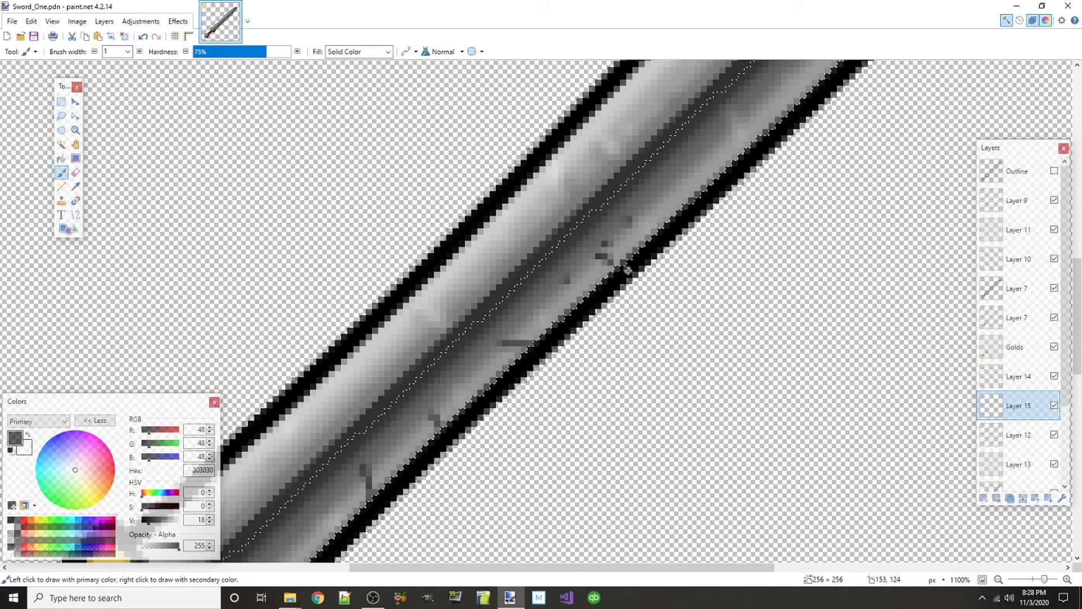
- Continue the dark gray nicks and specks on Layer 15 along the blade's lower-right edge up to the tip
scroll(626, 265, up, 3)
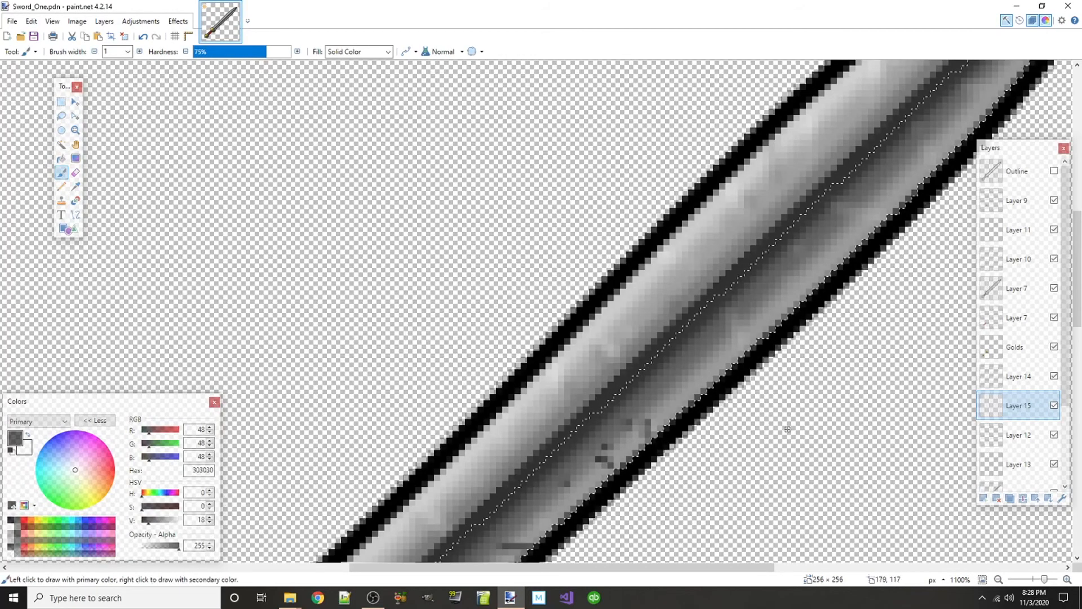
scroll(773, 428, down, 3)
drag(703, 567, 753, 567)
scroll(718, 440, up, 1)
mouse_move(654, 440)
mouse_down()
mouse_move(690, 443)
mouse_move(704, 396)
mouse_up()
click(747, 362)
click(765, 354)
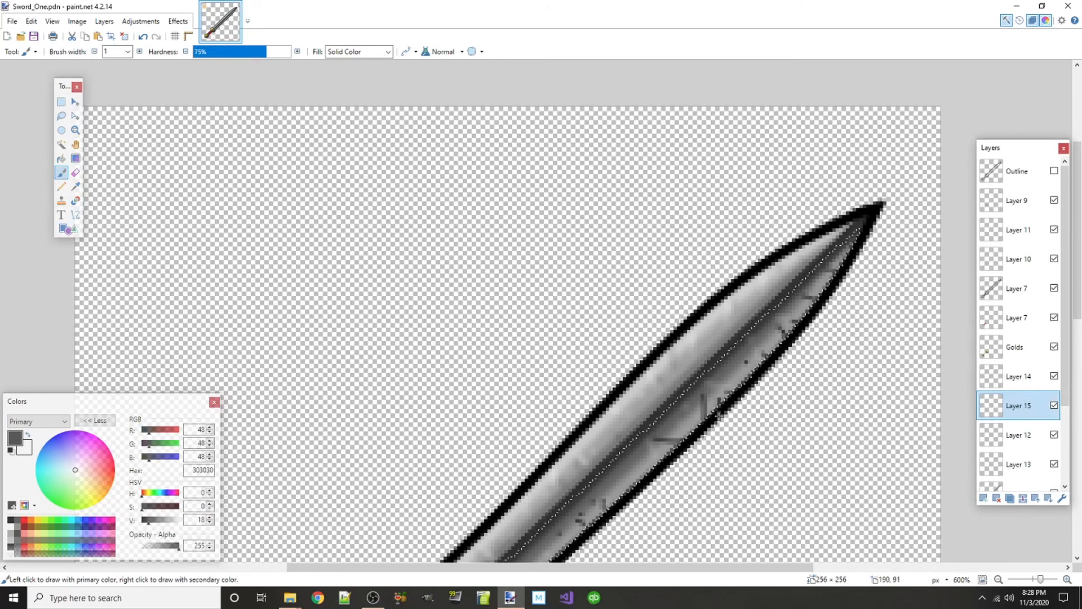
- Soften the dark gray nicks on Layer 15 near the blade tip with the Eraser at brush width 3
click(76, 172)
click(139, 51)
click(139, 51)
scroll(713, 271, up, 5)
drag(709, 567, 806, 568)
scroll(722, 511, up, 1)
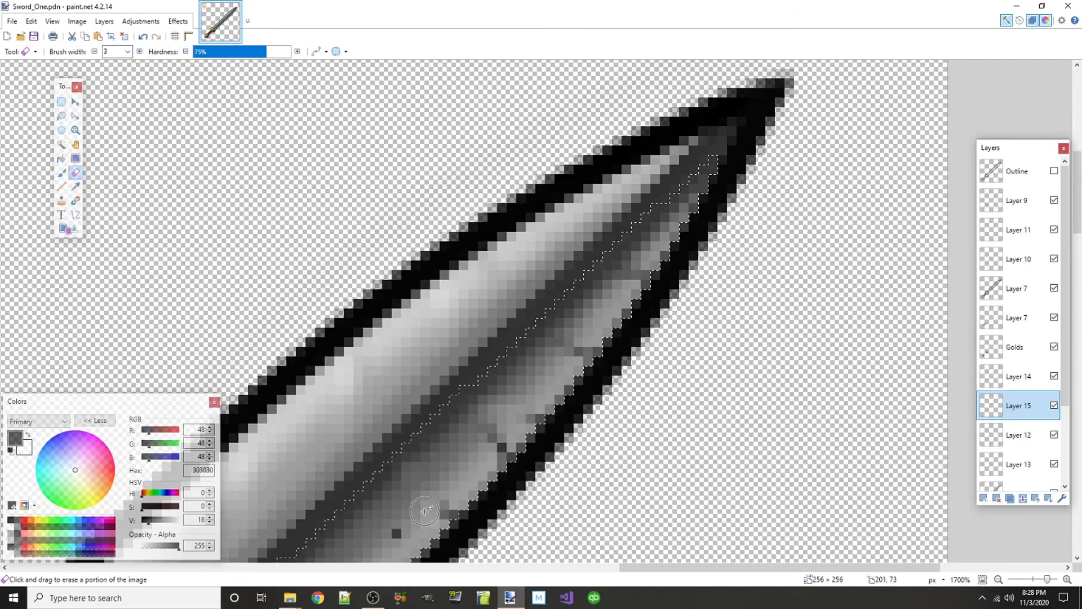
scroll(440, 457, down, 1)
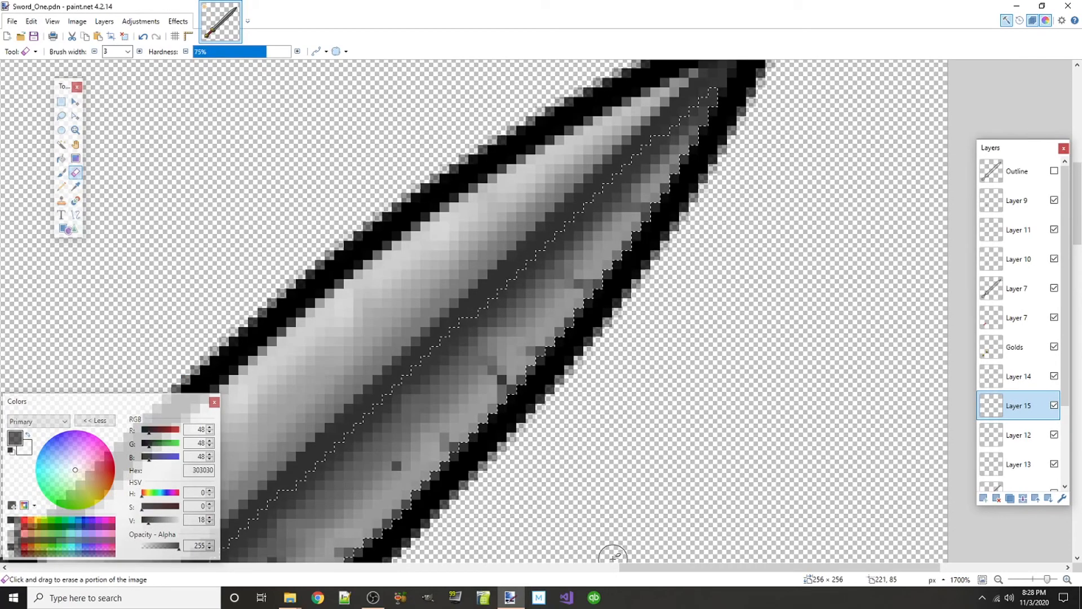
drag(624, 567, 500, 567)
scroll(714, 449, down, 3)
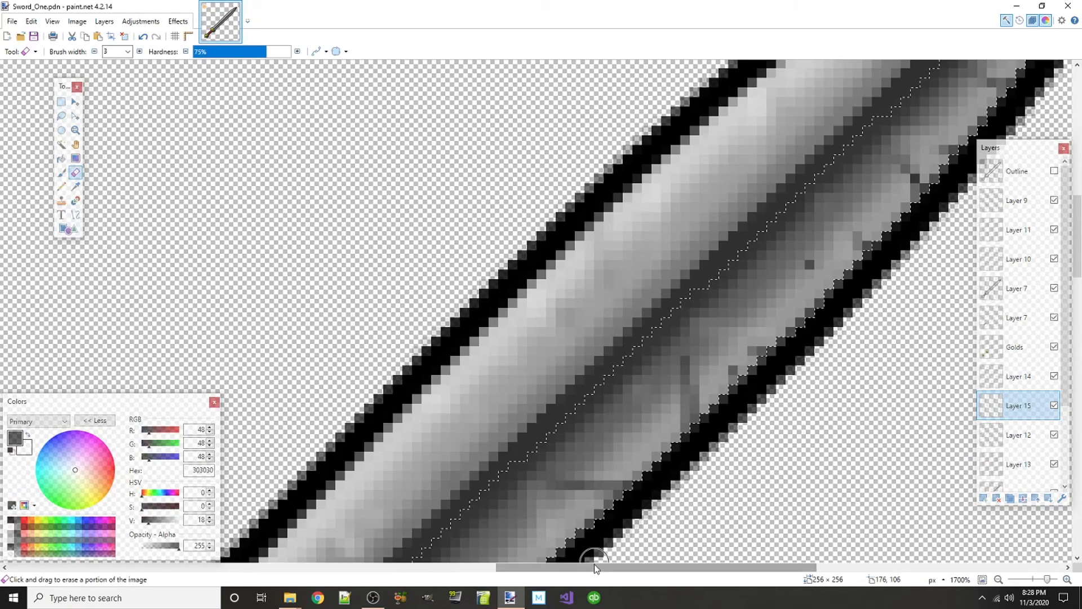
- Trim the ends of the dark nicks on Layer 15 along the middle and lower blade with the Eraser
drag(594, 567, 548, 567)
scroll(626, 451, down, 2)
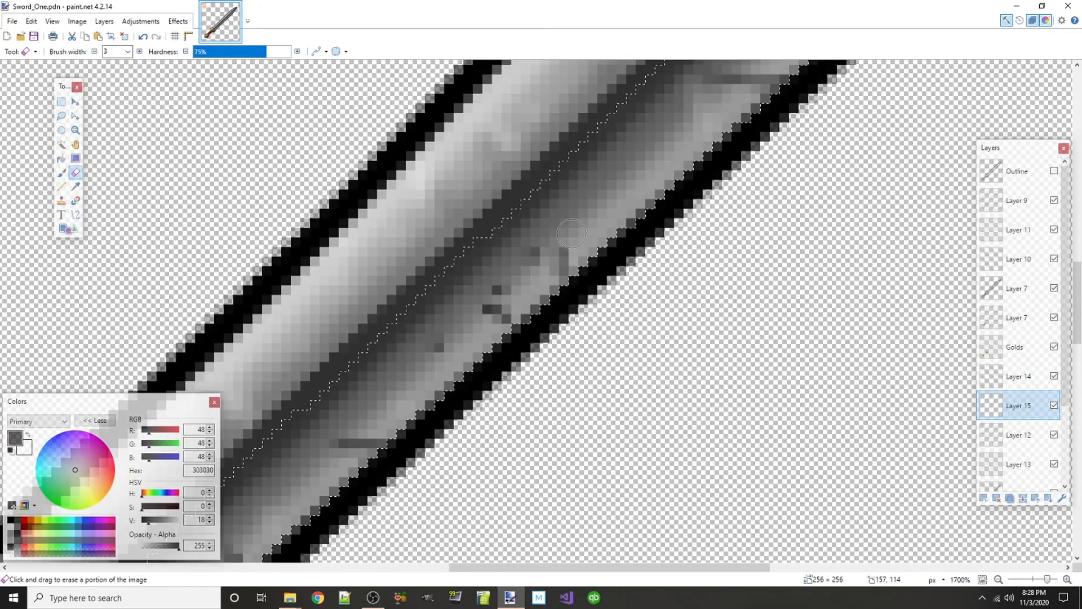
click(475, 309)
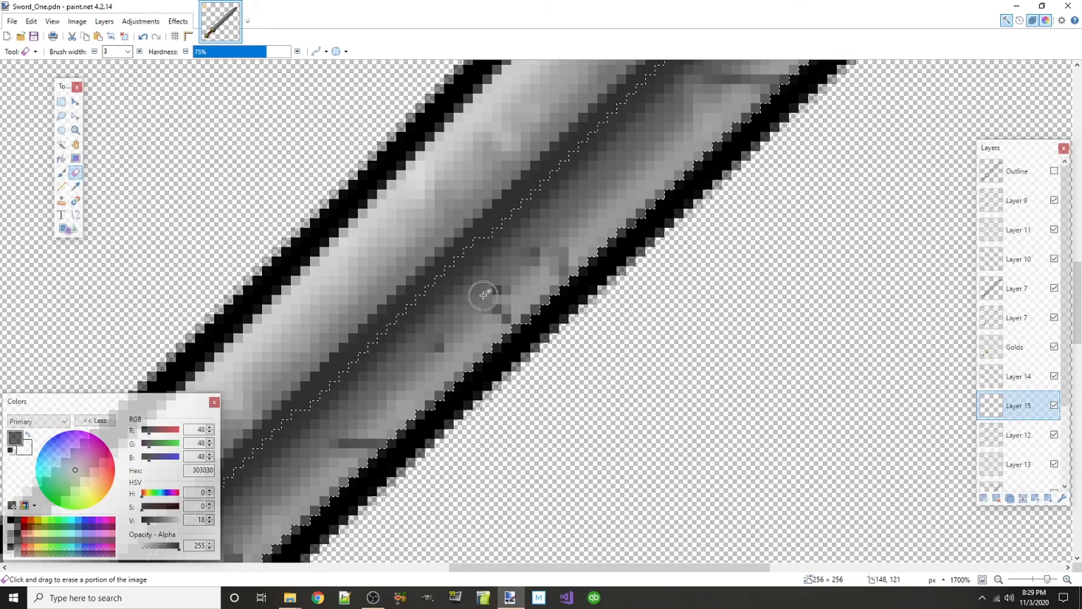
click(341, 446)
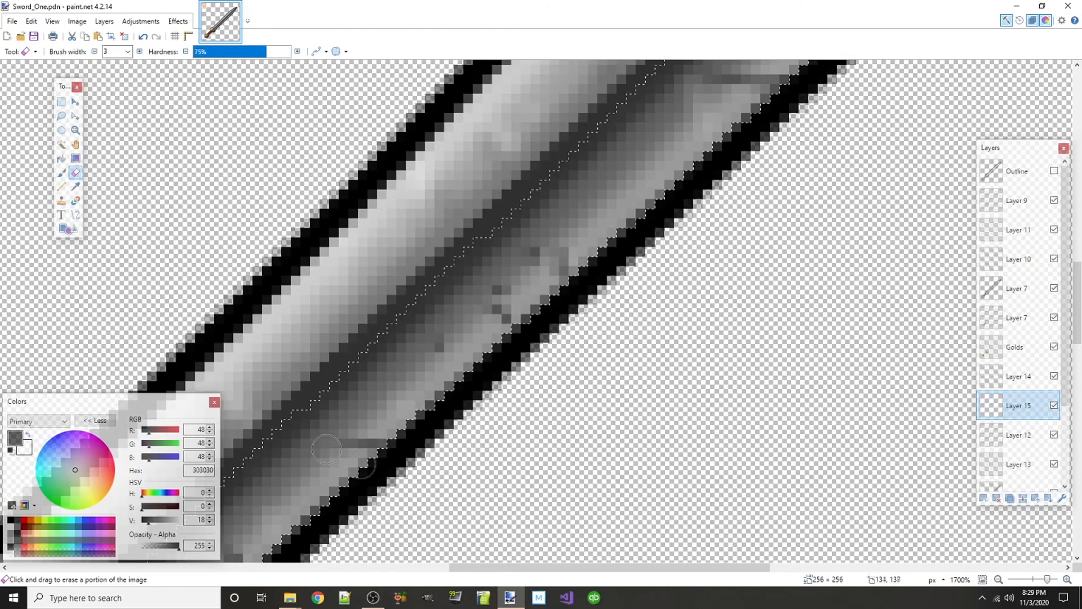
drag(519, 566, 443, 567)
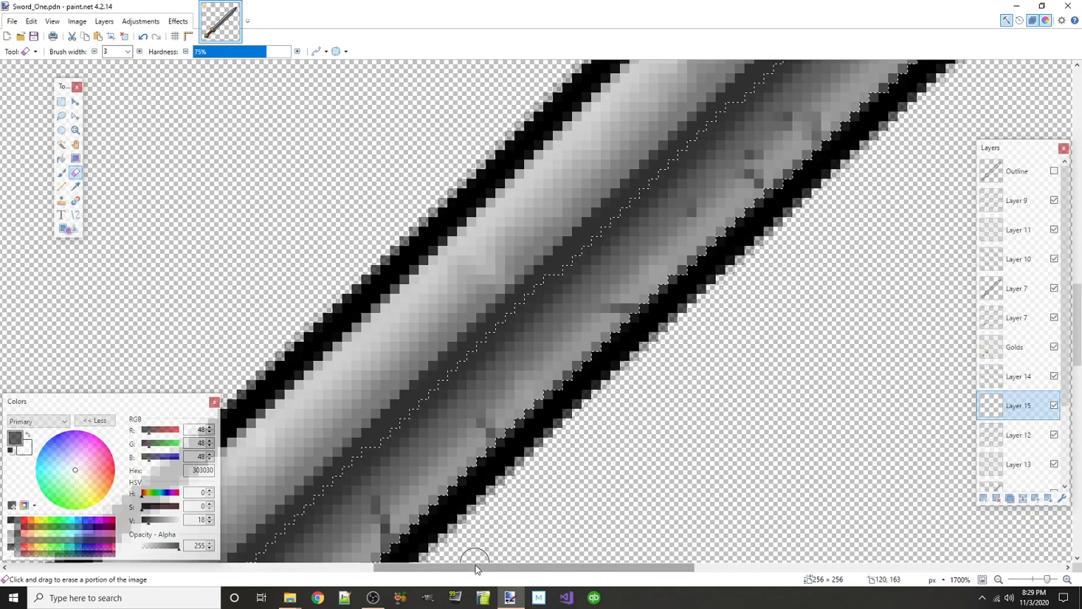
drag(476, 567, 446, 567)
scroll(495, 427, down, 3)
ctrl+scroll(495, 427, down, 3)
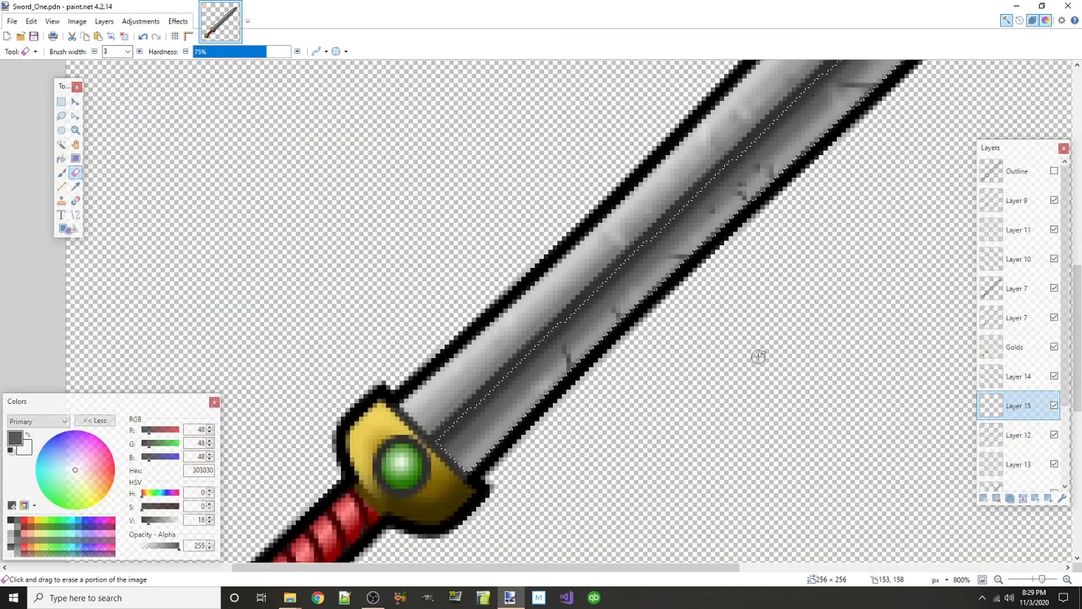
drag(592, 567, 689, 566)
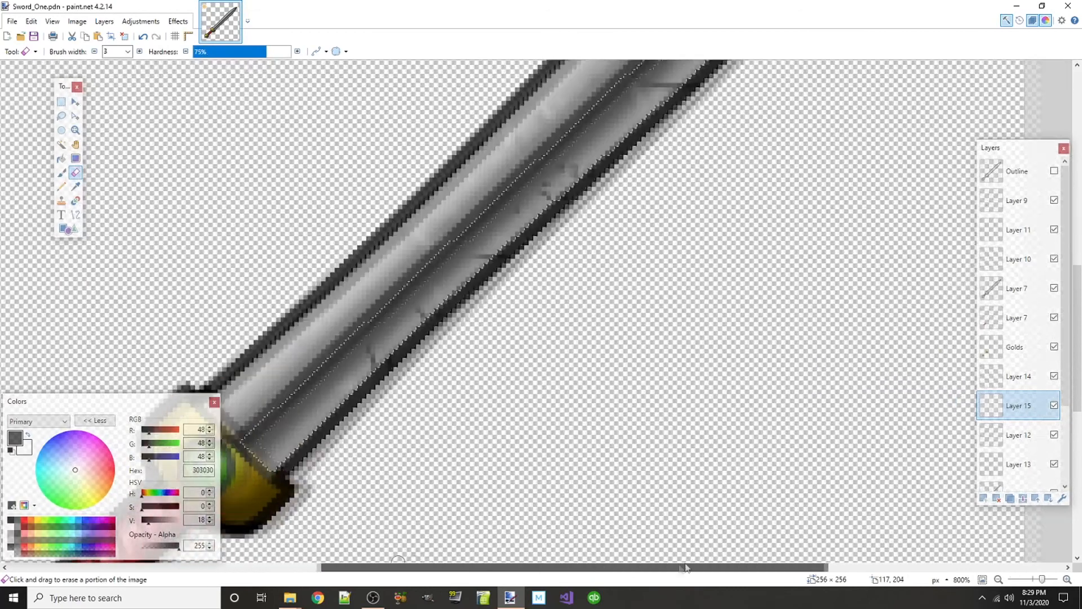
scroll(674, 325, down, 3)
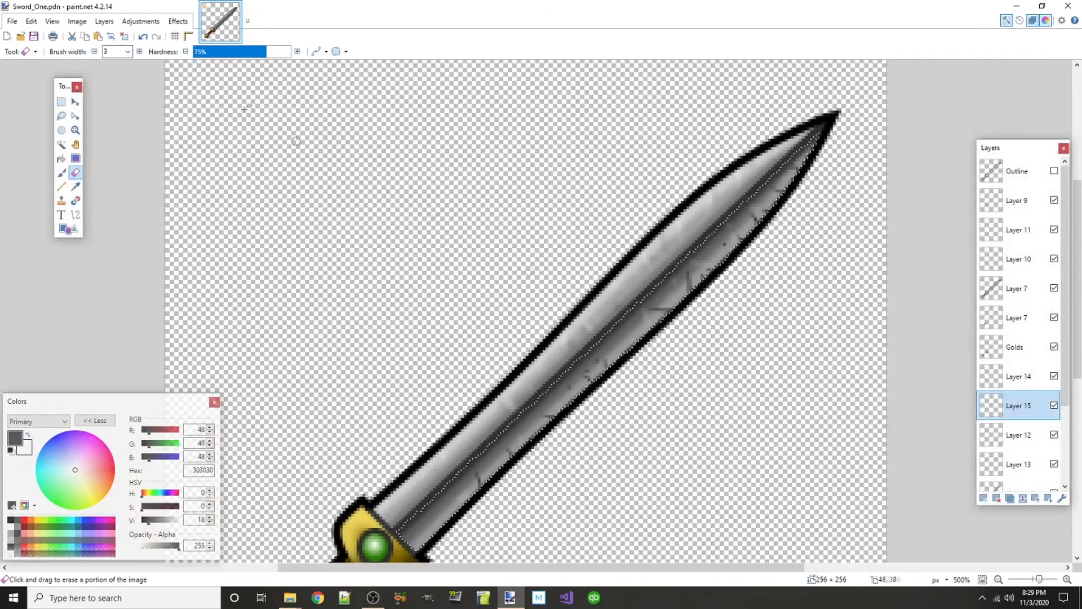
- Feather the dark nicks on Layer 15 with the Feather Object effect
click(178, 21)
mouse_move(248, 121)
click(324, 148)
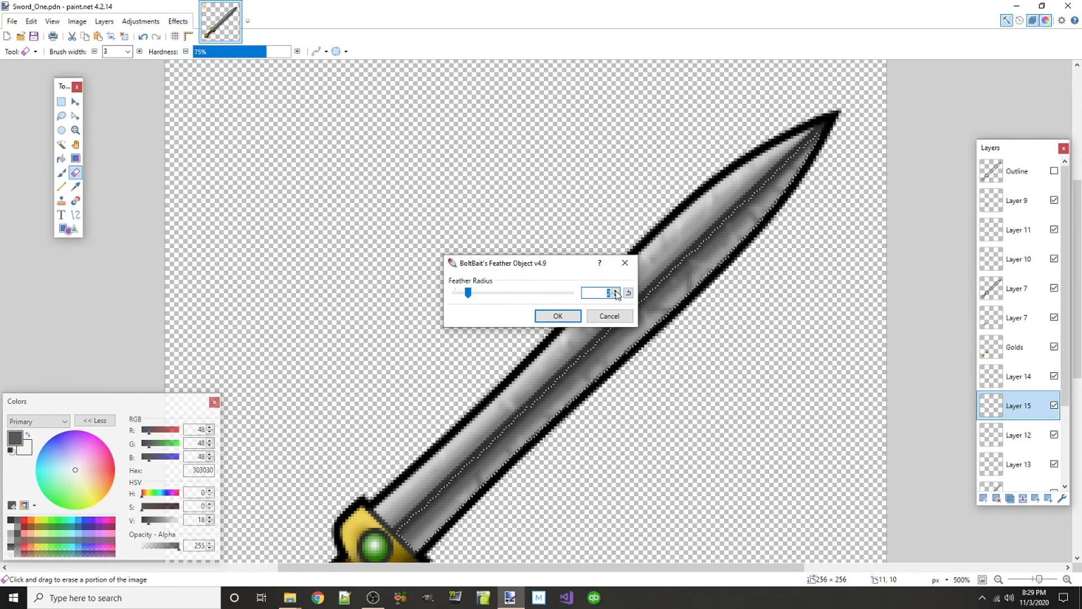
click(568, 316)
- Set Layer 15's opacity to 176 in its layer properties
double_click(1014, 406)
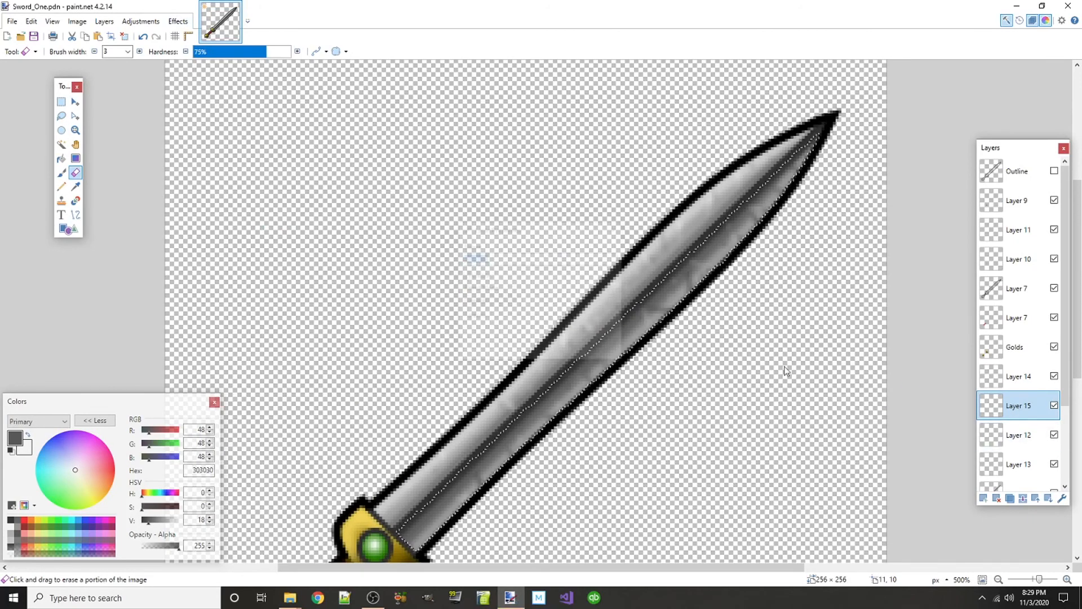
drag(574, 331, 524, 331)
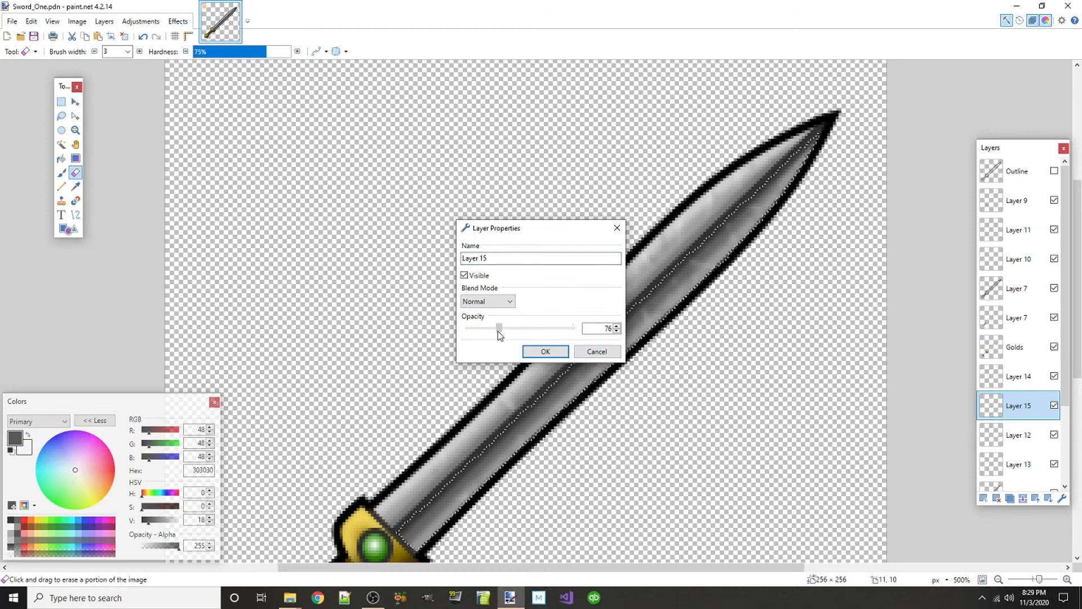
drag(504, 334, 540, 330)
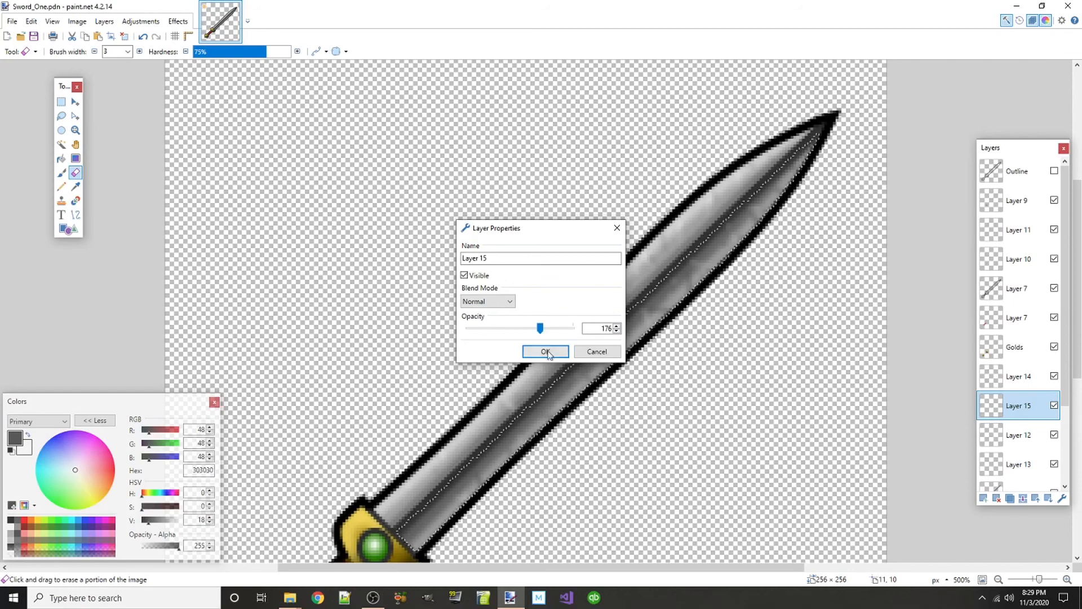
click(546, 351)
- Readjust the opacity of Layer 14 in its layer properties
scroll(608, 354, down, 1)
scroll(608, 354, down, 1)
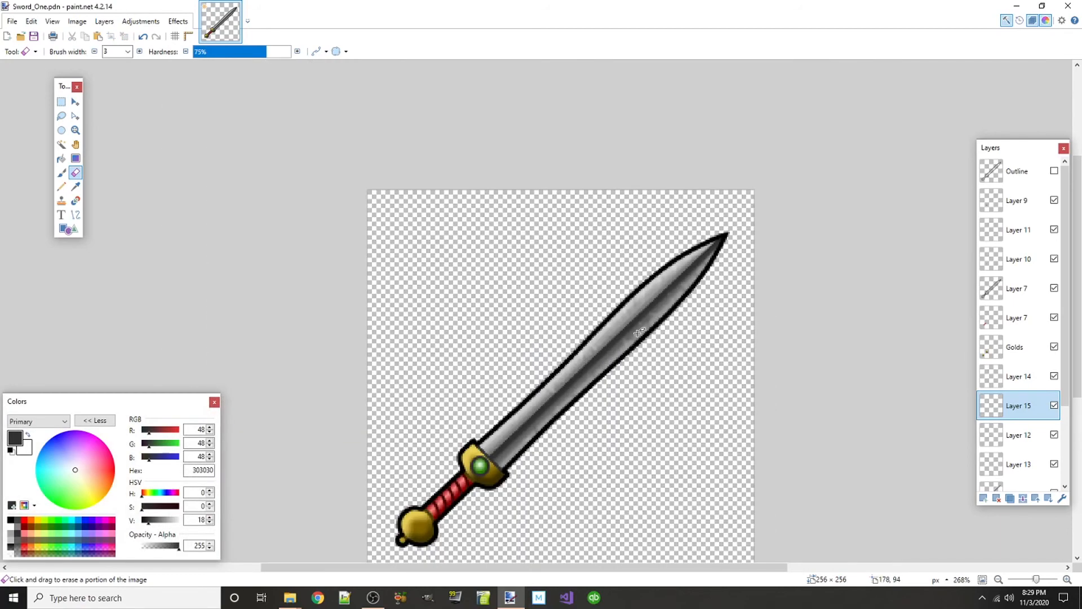
scroll(639, 332, up, 2)
double_click(1020, 376)
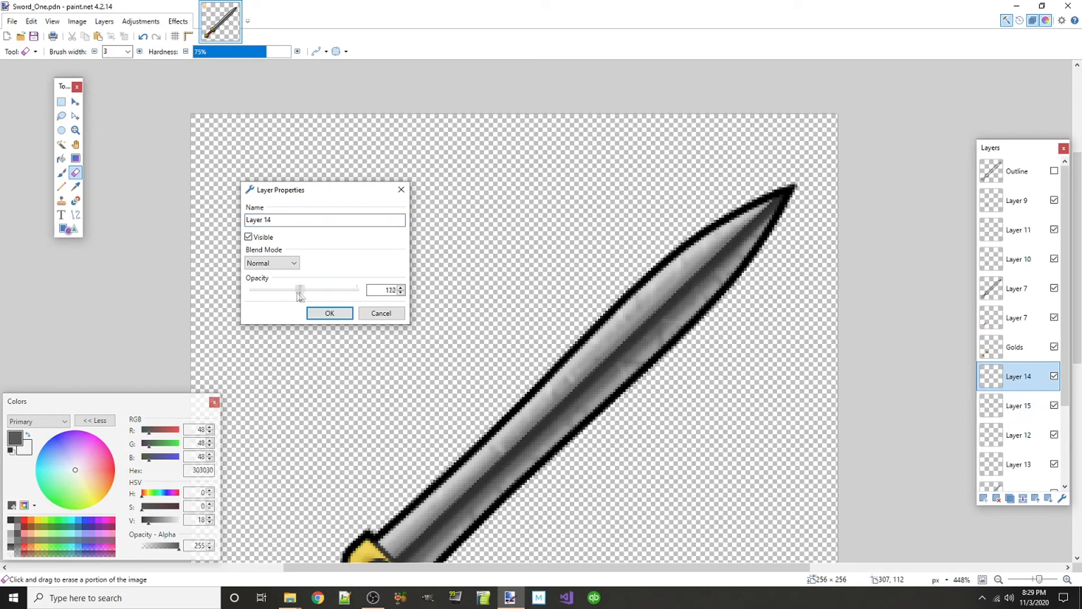
click(330, 313)
scroll(524, 358, down, 2)
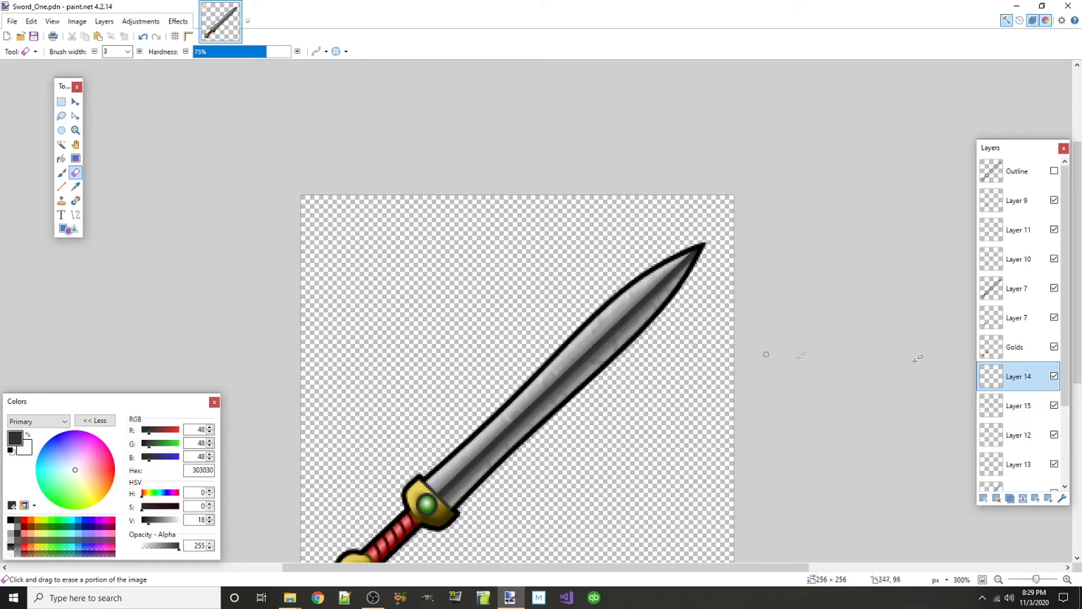
- Lower the opacity of Layer 15 further so the dark nicks are fainter
double_click(1024, 407)
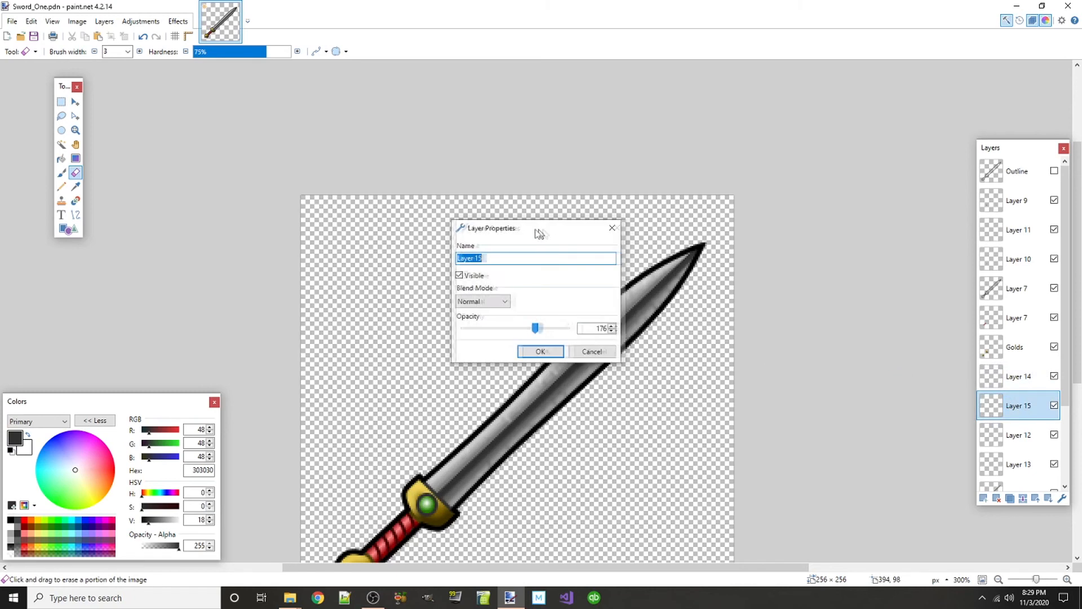
drag(404, 318, 375, 319)
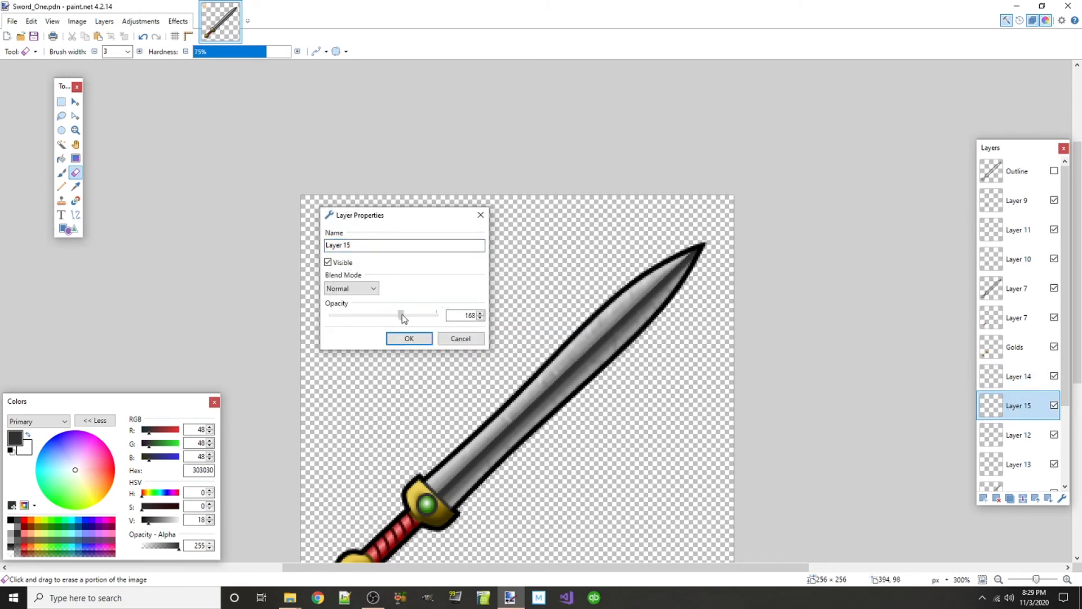
click(426, 339)
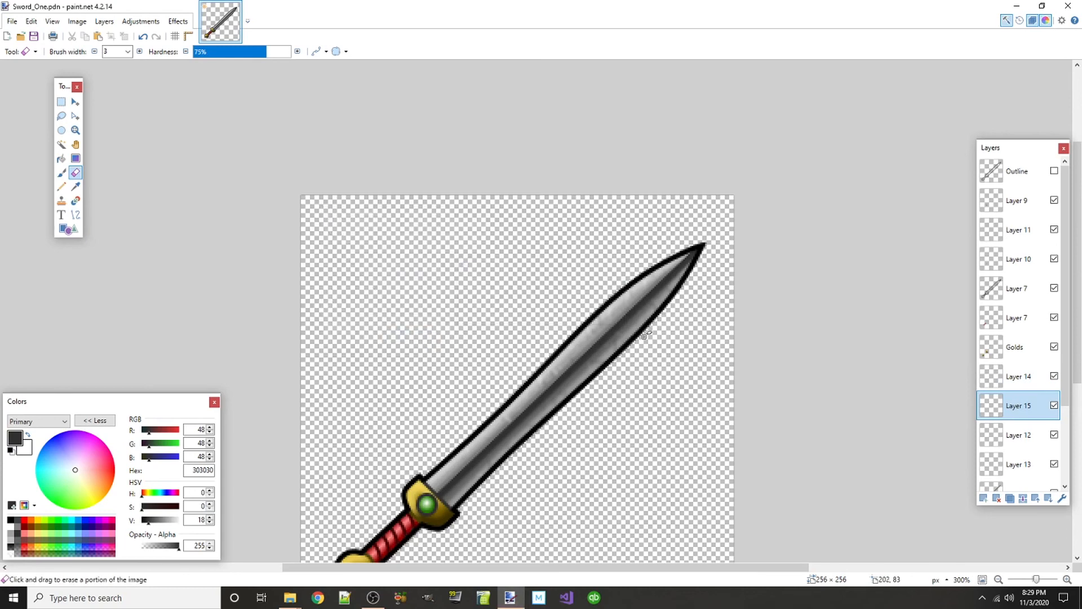
- Lower Layer 12's opacity to 96 in its layer properties
scroll(536, 348, down, 3)
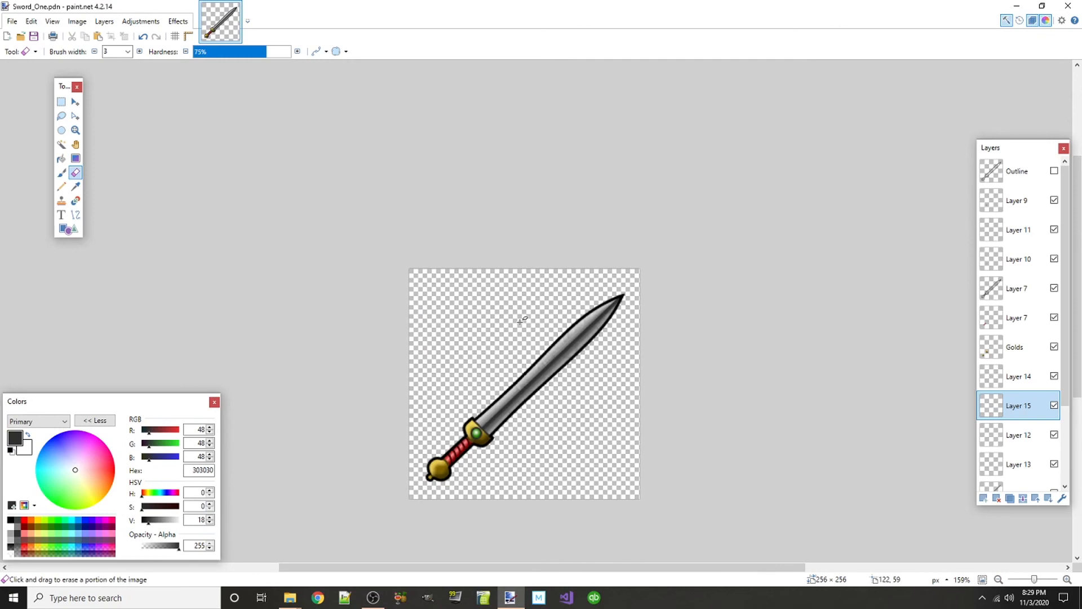
scroll(539, 397, down, 1)
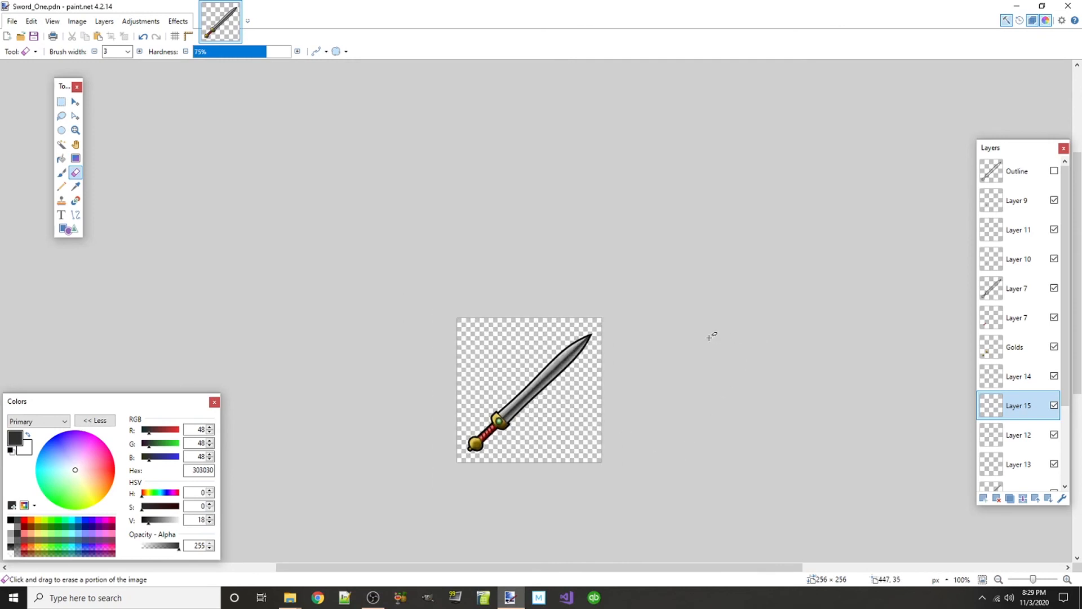
double_click(1017, 438)
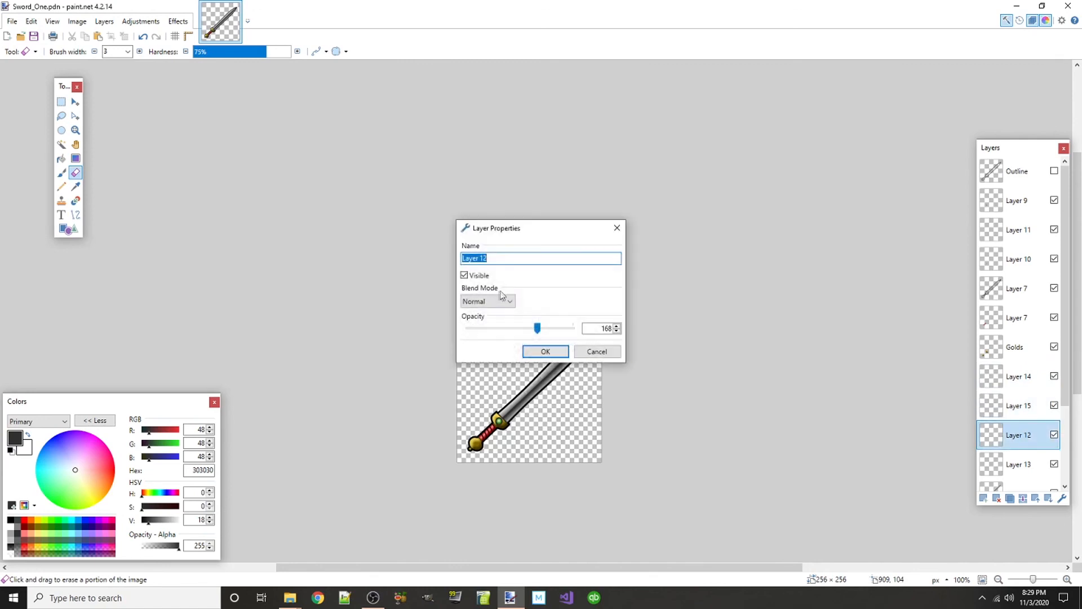
drag(553, 230, 359, 233)
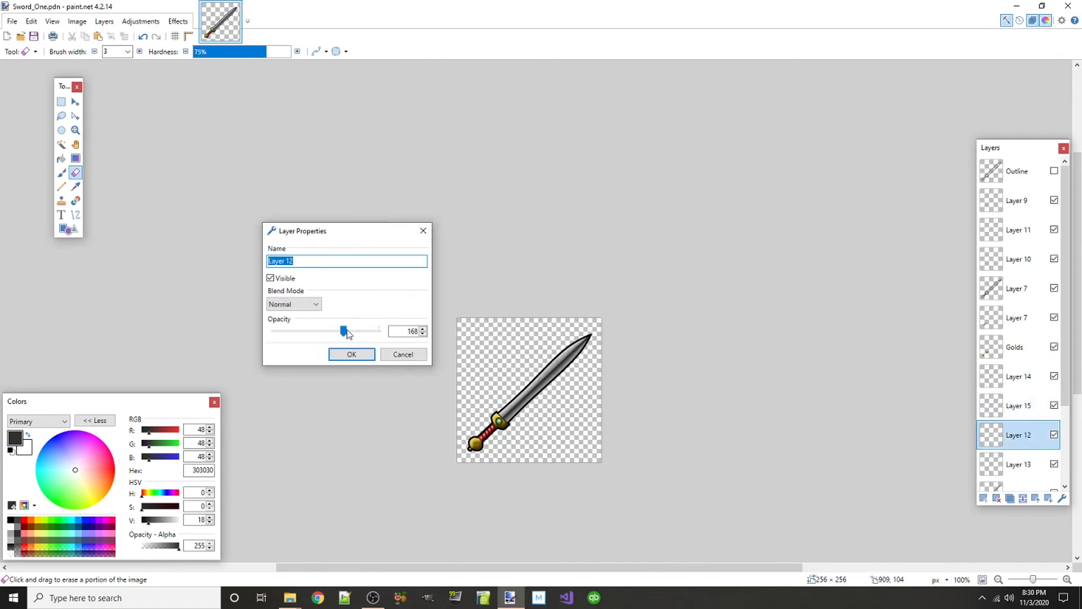
drag(386, 334, 312, 340)
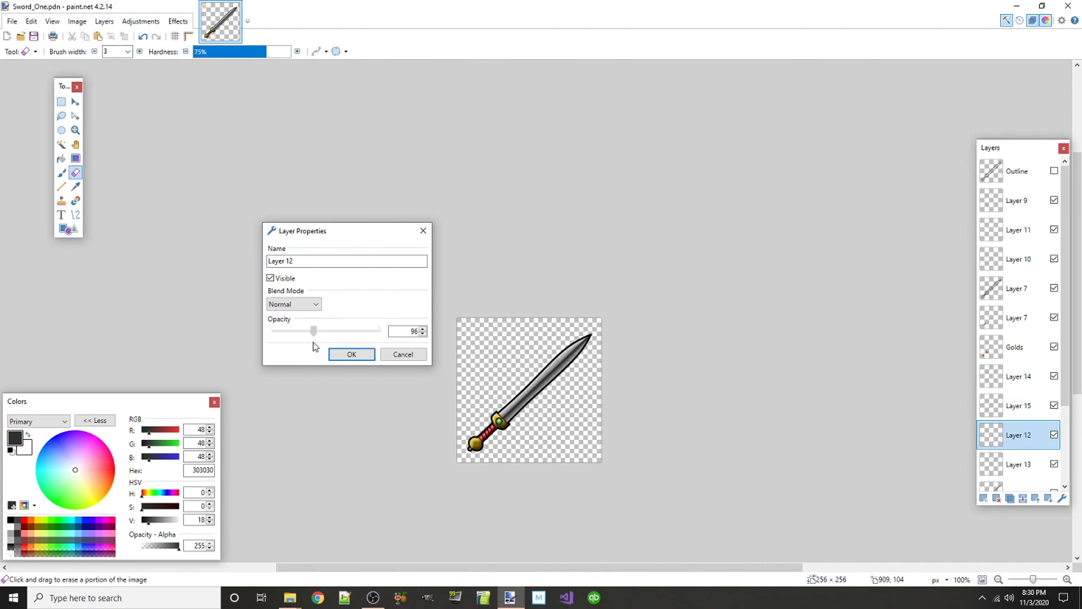
click(347, 356)
- Lower Layer 13's opacity to about 72 in its layer properties
double_click(1014, 464)
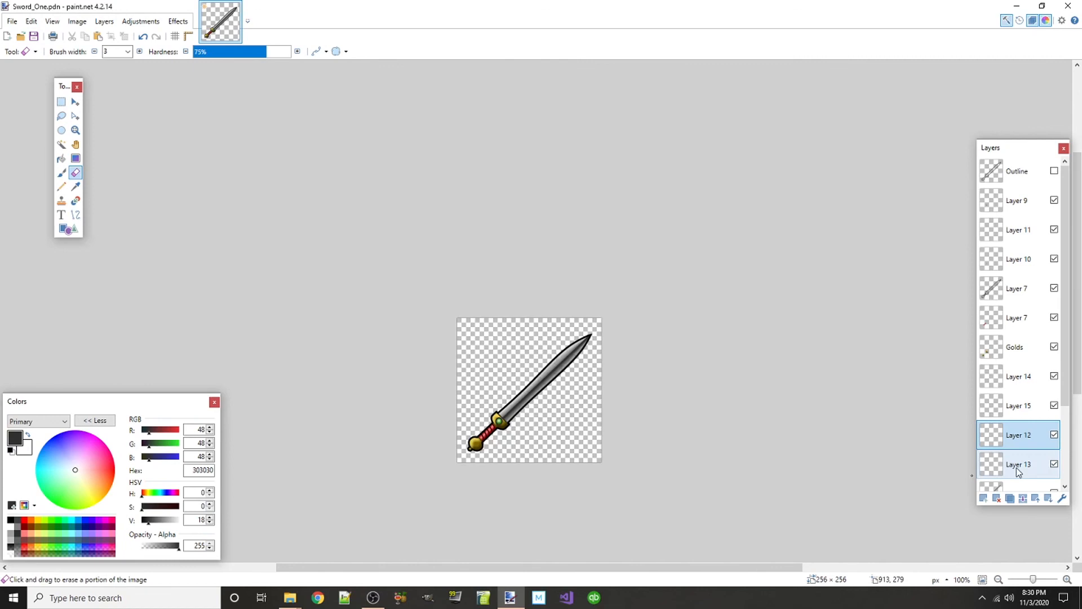
drag(543, 228, 328, 208)
drag(303, 309, 299, 313)
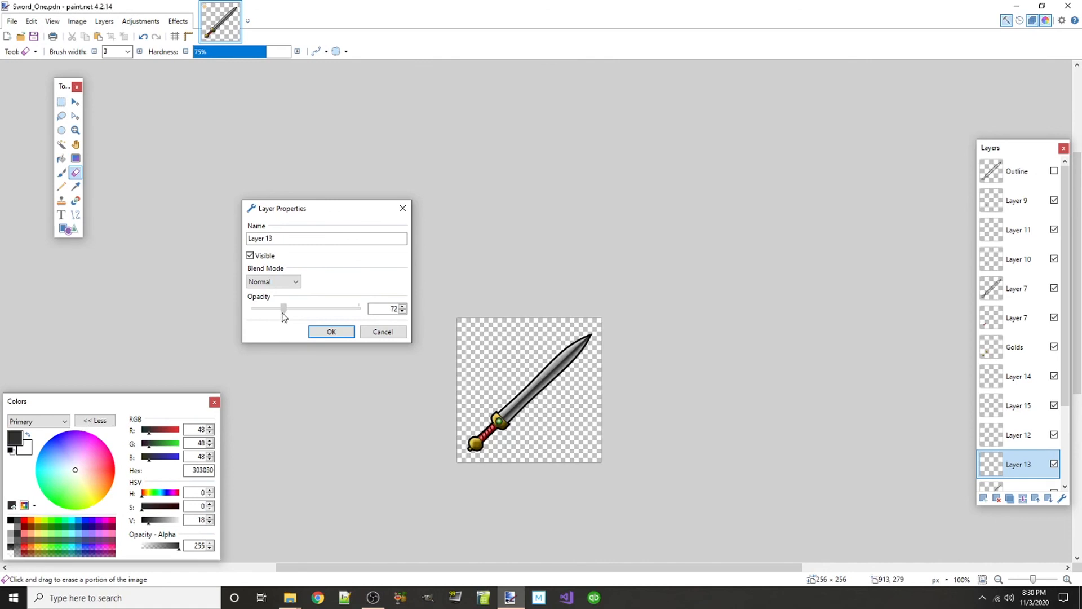
click(308, 332)
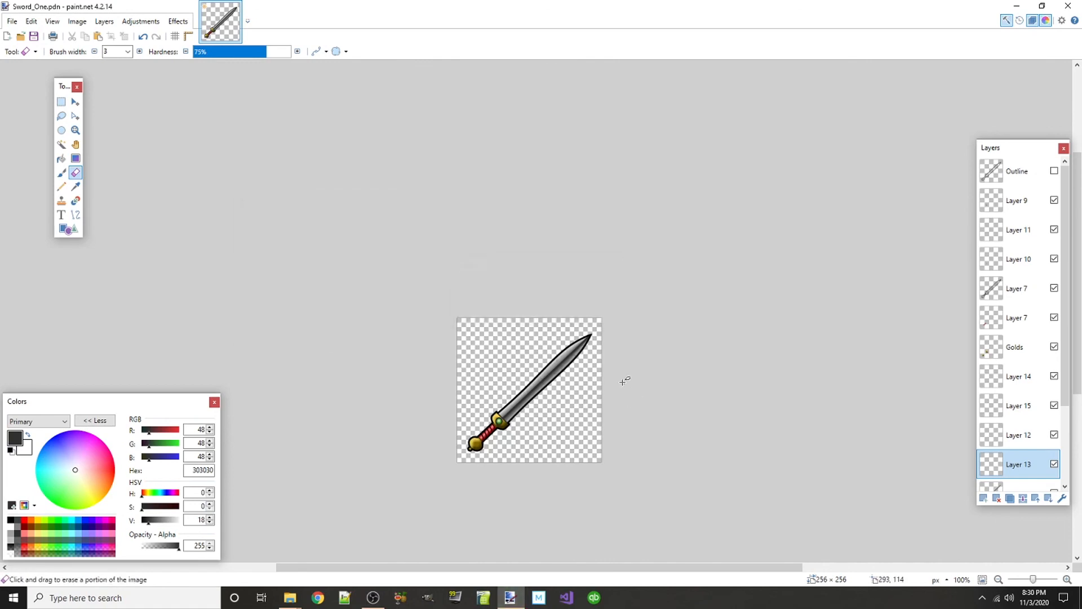
- Examine the blade's glints, nicks and overall shading at several zoom levels, including the sword at small size
scroll(601, 365, down, 2)
scroll(595, 387, up, 3)
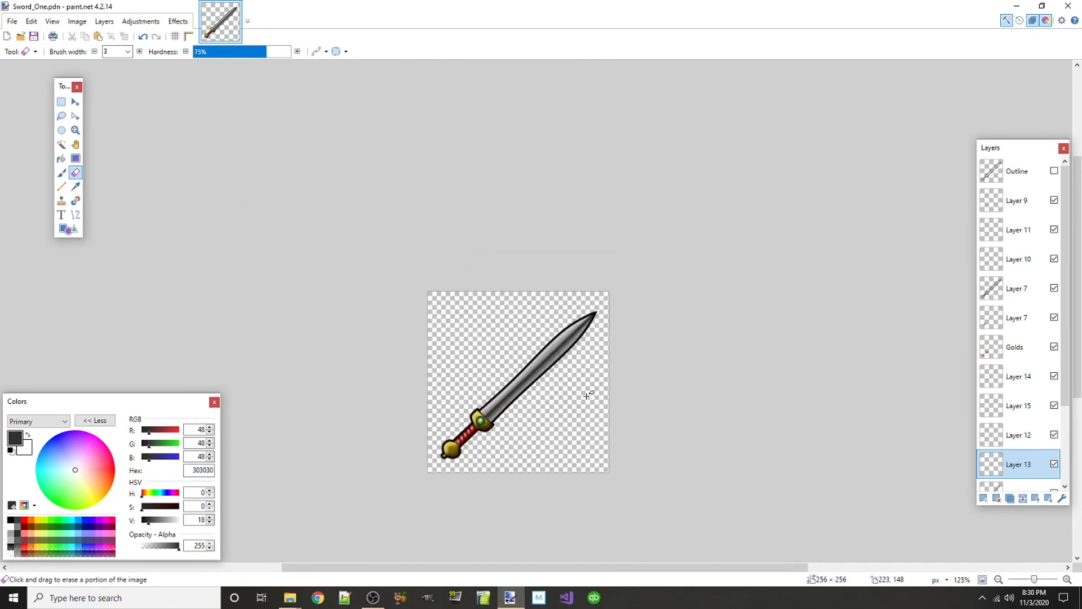
scroll(566, 387, up, 4)
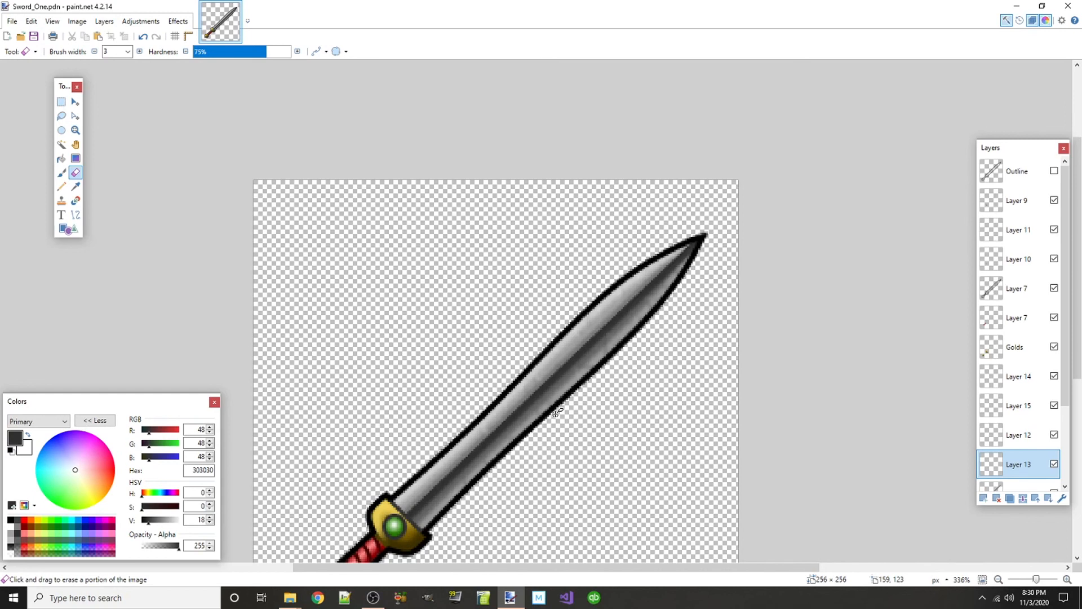
scroll(555, 407, down, 6)
scroll(556, 423, up, 2)
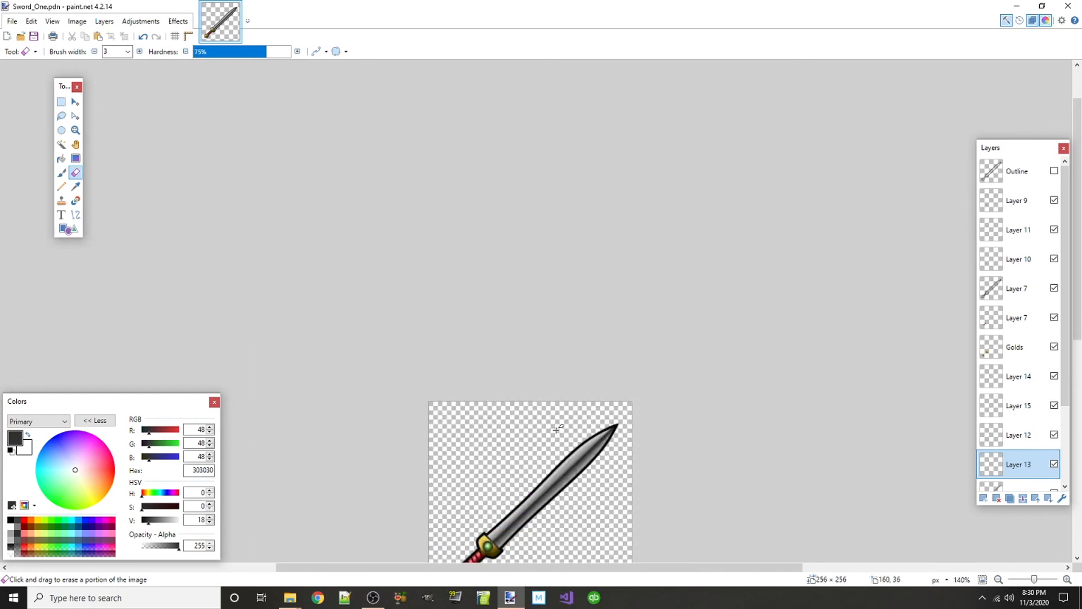
scroll(556, 430, down, 1)
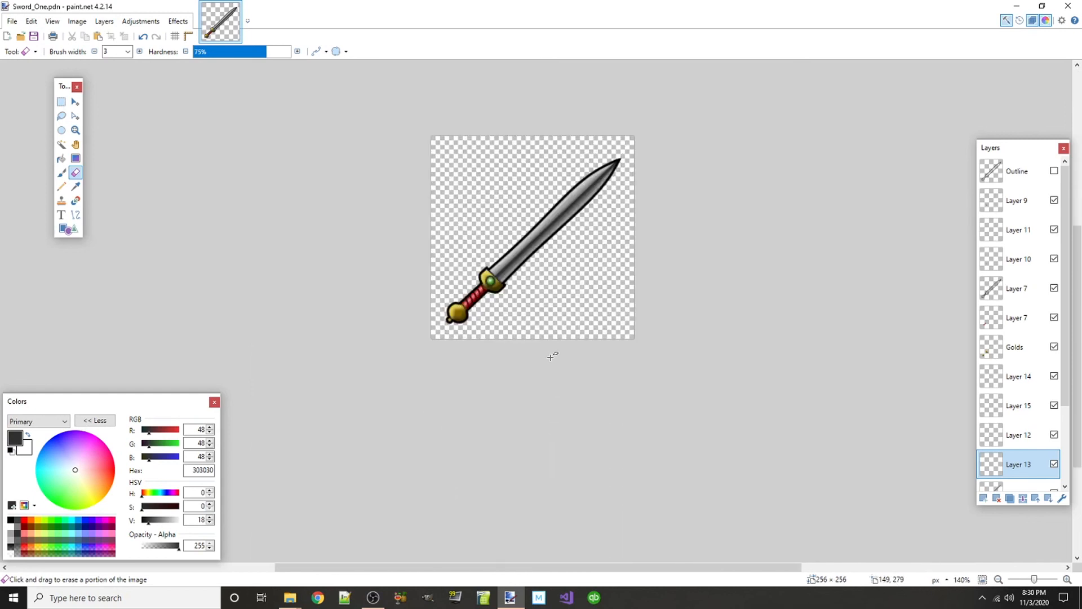
scroll(552, 352, up, 1)
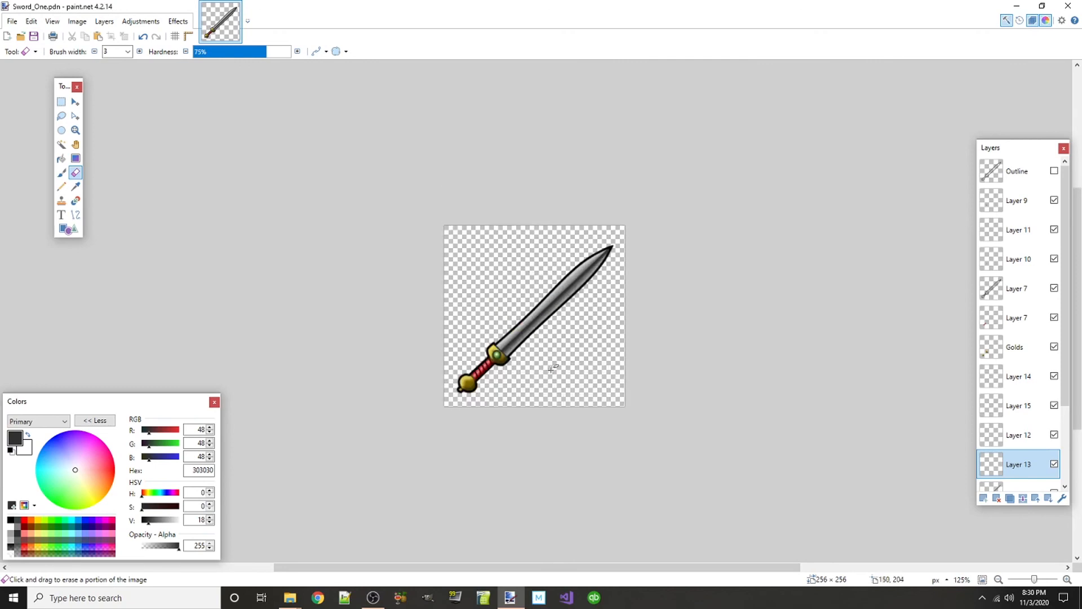
scroll(555, 350, down, 2)
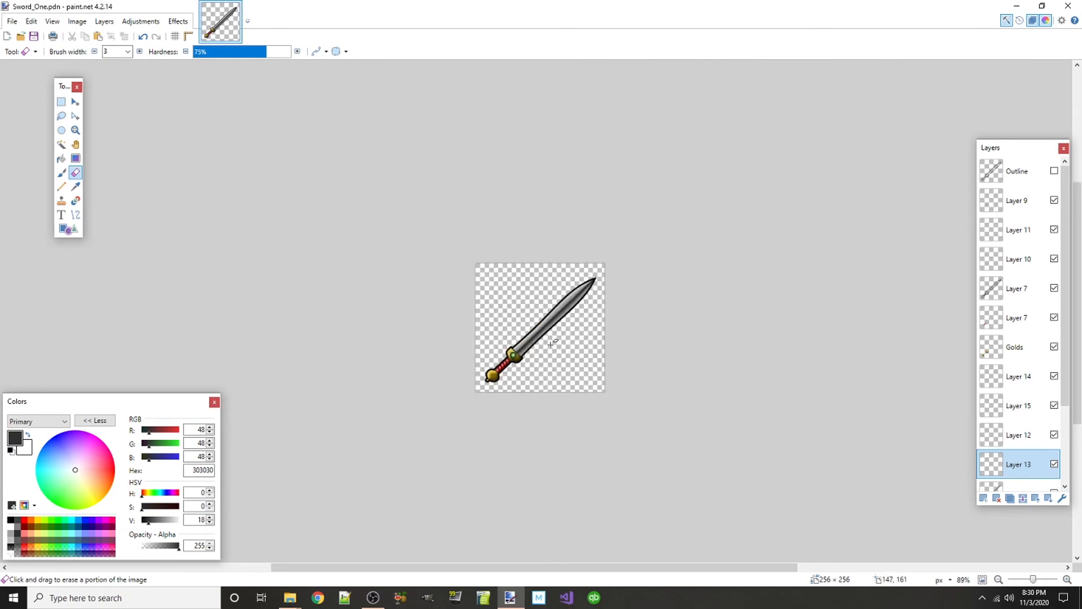